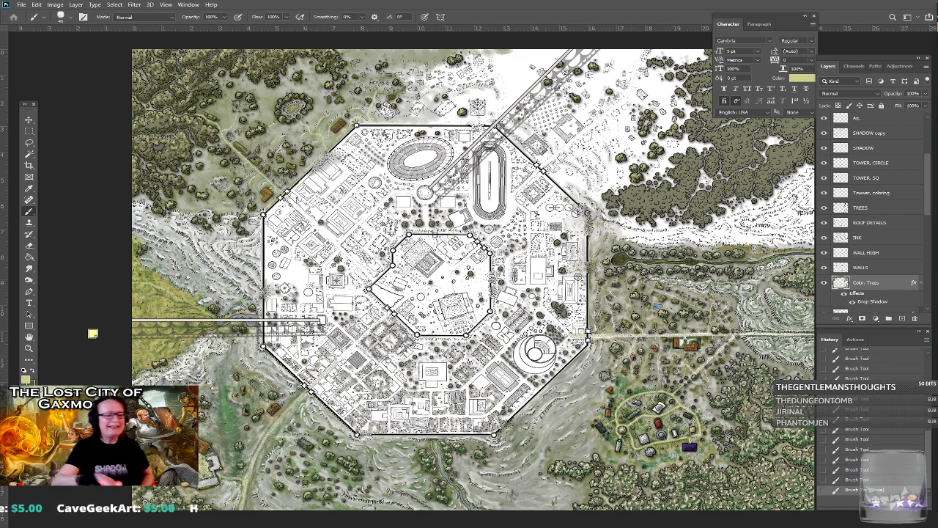
Examine the coloured forest, clearings, paths and ruins in the map's northwest corner up close.
{"action": "left_click_drag", "start_coordinate": [440, 250], "coordinate": [559, 398]}
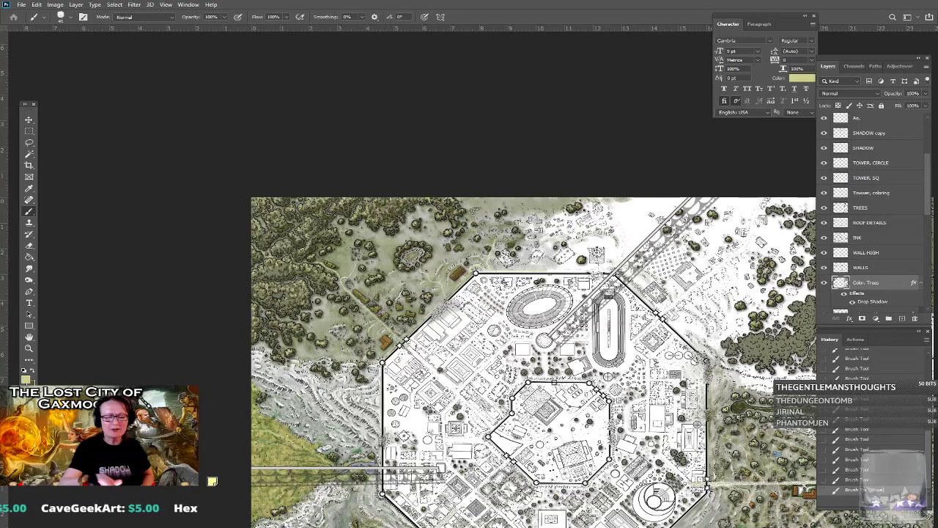
{"action": "scroll", "coordinate": [308, 351], "scroll_direction": "up", "scroll_amount": 2}
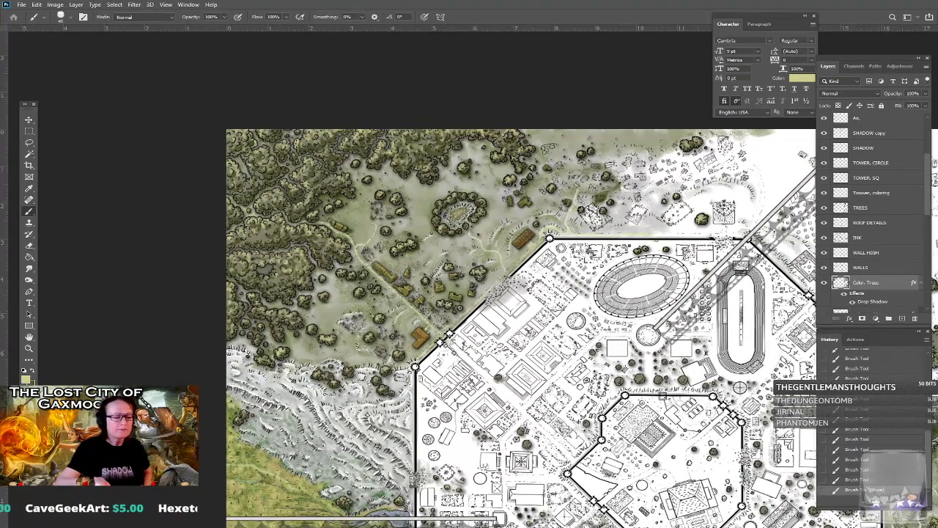
{"action": "left_click_drag", "start_coordinate": [440, 439], "coordinate": [261, 396]}
{"action": "scroll", "coordinate": [293, 379], "scroll_direction": "down", "scroll_amount": 1}
{"action": "scroll", "coordinate": [236, 364], "scroll_direction": "up", "scroll_amount": 3}
{"action": "left_click_drag", "start_coordinate": [183, 177], "coordinate": [353, 295]}
{"action": "scroll", "coordinate": [354, 294], "scroll_direction": "up", "scroll_amount": 3}
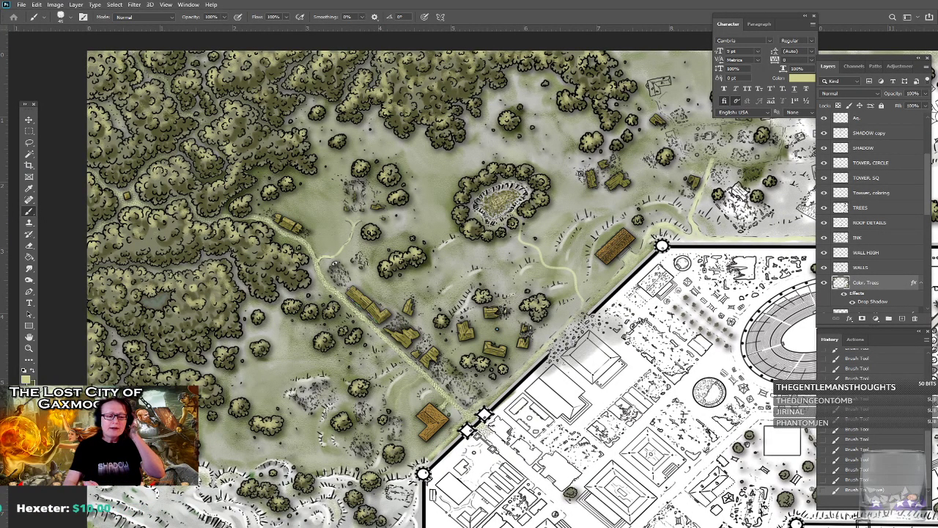
{"action": "left_click_drag", "start_coordinate": [567, 161], "coordinate": [530, 245]}
{"action": "scroll", "coordinate": [530, 244], "scroll_direction": "up", "scroll_amount": 5}
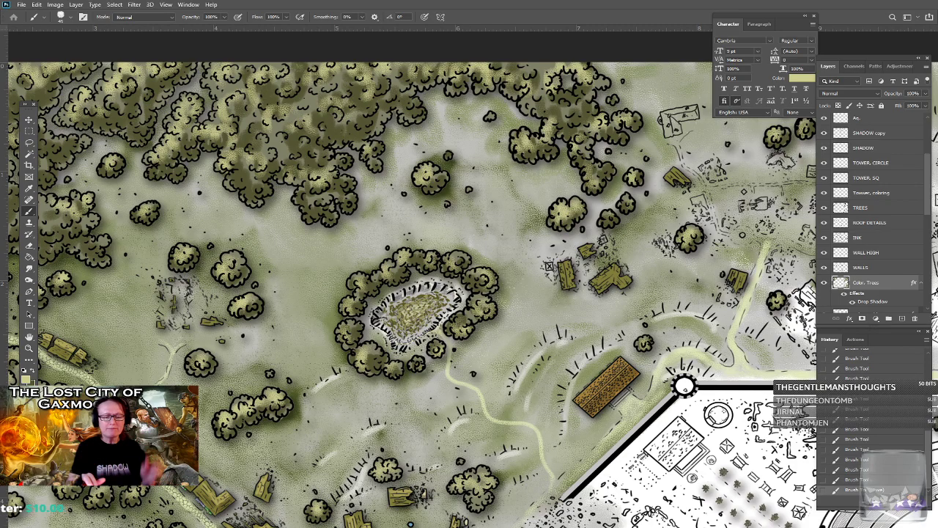
{"action": "scroll", "coordinate": [330, 345], "scroll_direction": "down", "scroll_amount": 4}
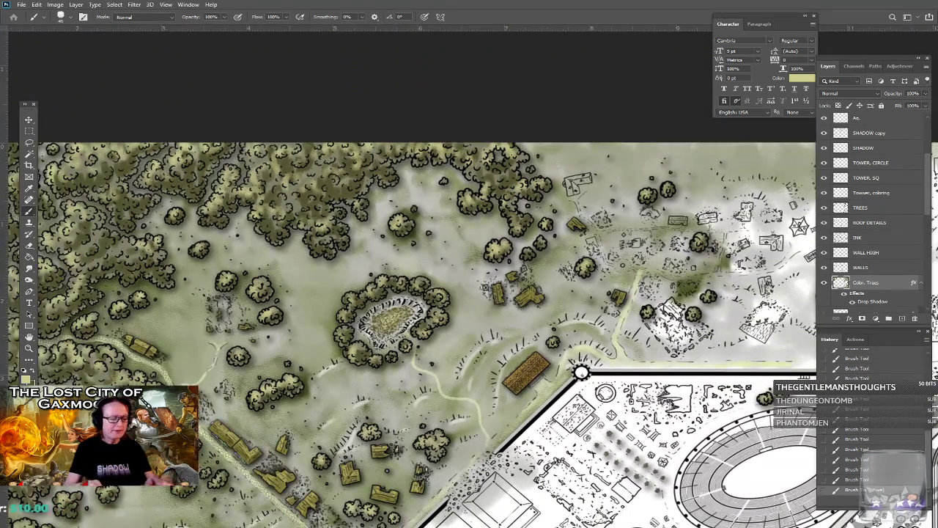
{"action": "left_click_drag", "start_coordinate": [442, 503], "coordinate": [287, 488]}
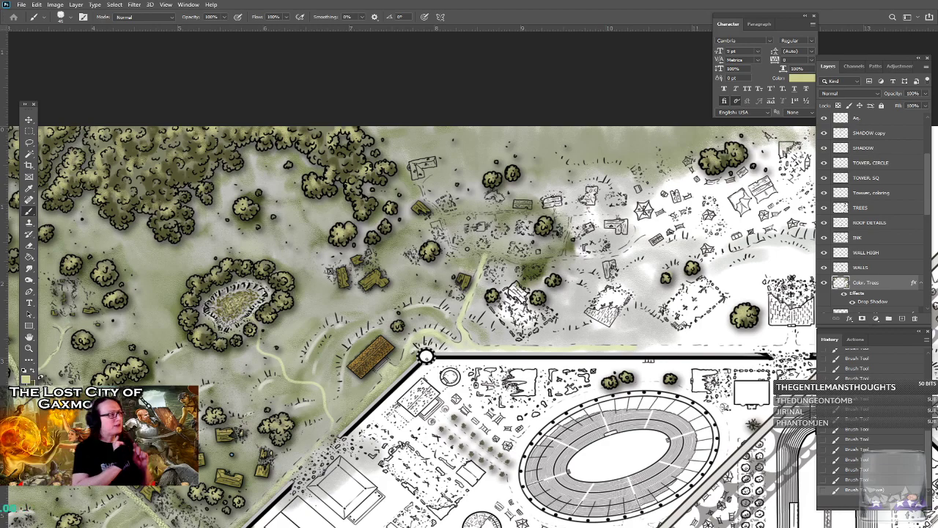
Examine the partly coloured terrain north of the city wall and the uncoloured ground beyond the aqueduct to the northeast.
{"action": "left_click_drag", "start_coordinate": [623, 315], "coordinate": [406, 323]}
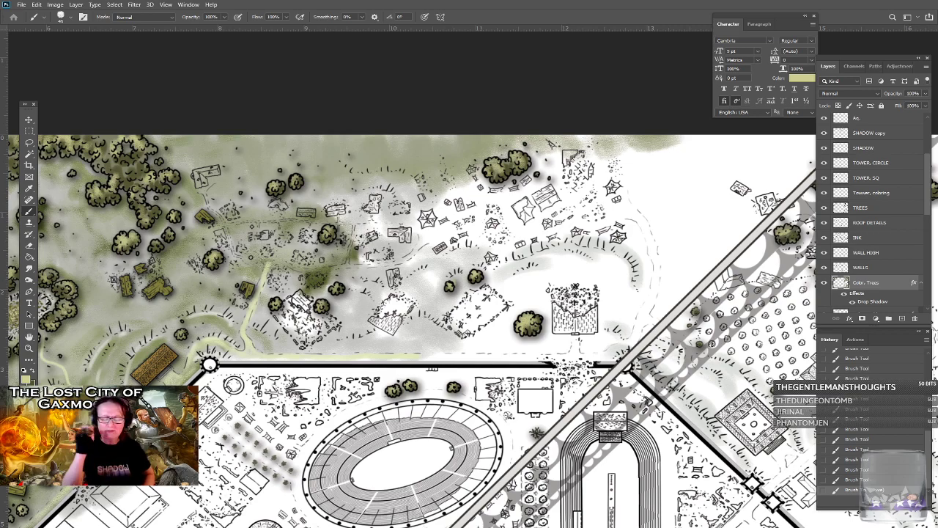
{"action": "left_click_drag", "start_coordinate": [439, 293], "coordinate": [416, 295]}
{"action": "left_click_drag", "start_coordinate": [513, 293], "coordinate": [346, 247]}
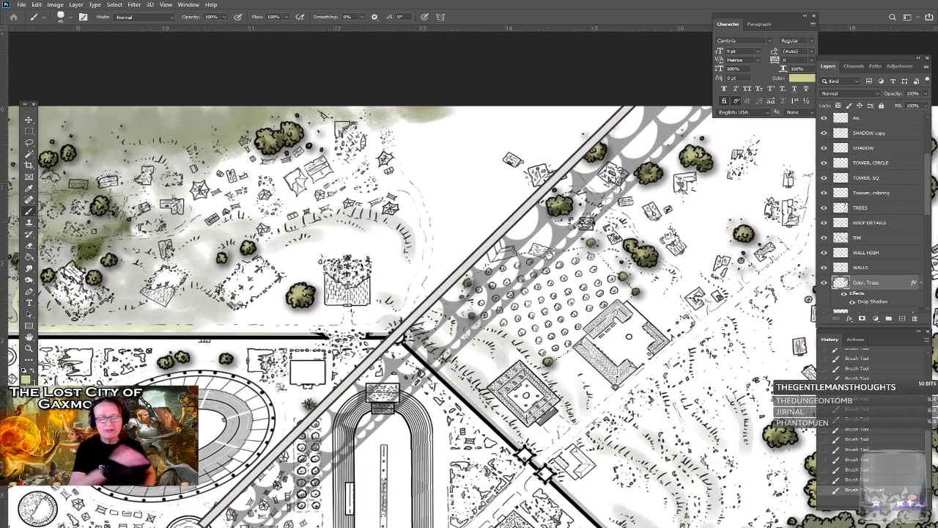
{"action": "left_click_drag", "start_coordinate": [440, 293], "coordinate": [315, 286]}
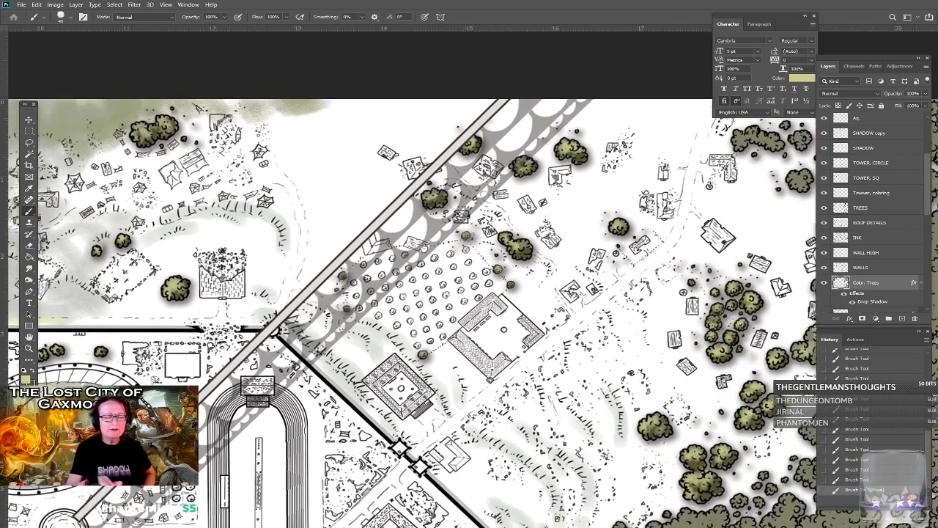
{"action": "left_click_drag", "start_coordinate": [440, 293], "coordinate": [400, 267]}
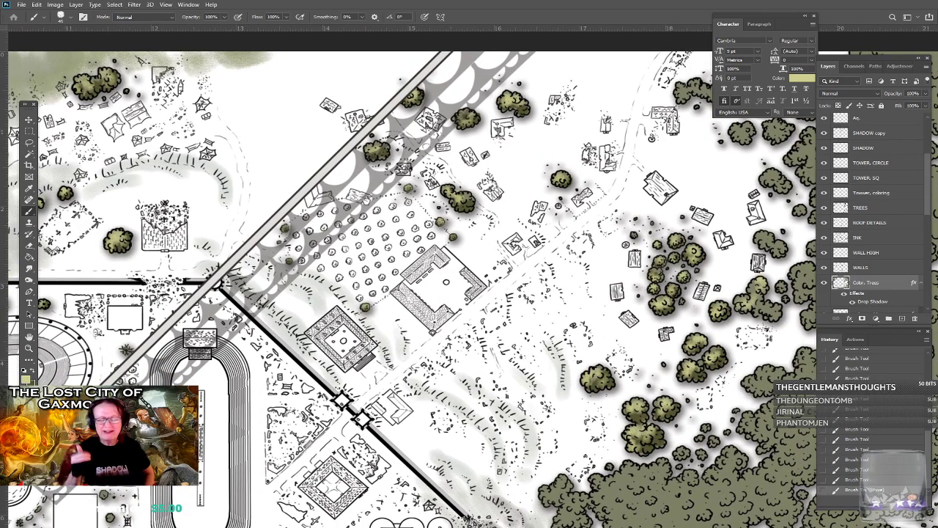
{"action": "left_click_drag", "start_coordinate": [440, 293], "coordinate": [378, 276]}
{"action": "left_click_drag", "start_coordinate": [294, 279], "coordinate": [661, 297]}
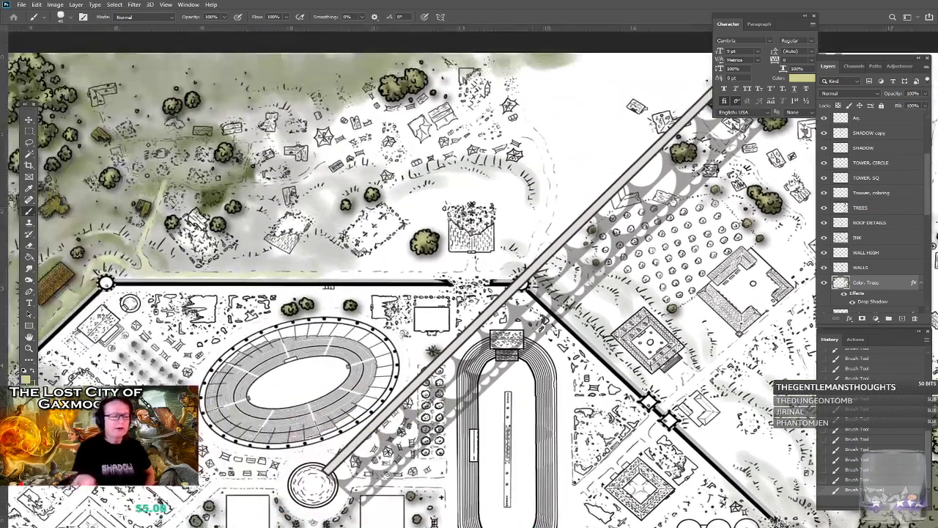
{"action": "left_click_drag", "start_coordinate": [367, 256], "coordinate": [554, 313]}
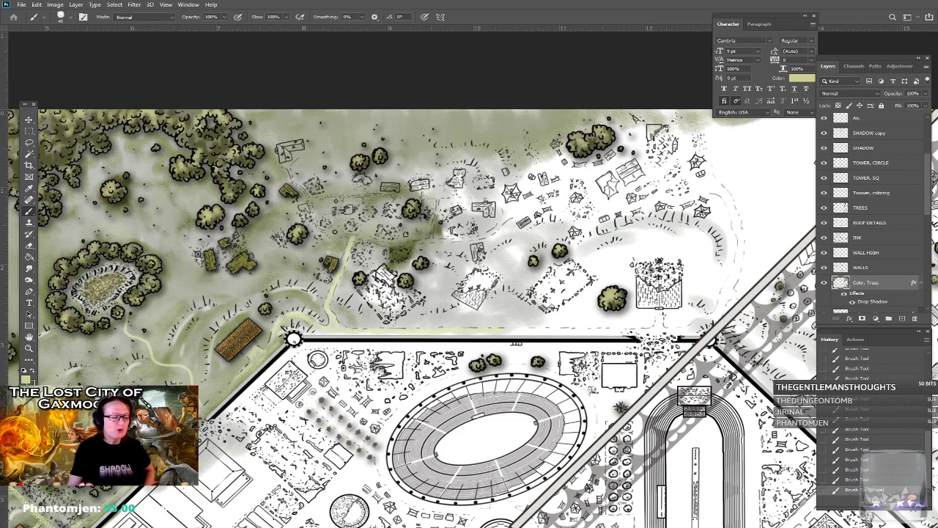
{"action": "left_click_drag", "start_coordinate": [366, 329], "coordinate": [563, 263]}
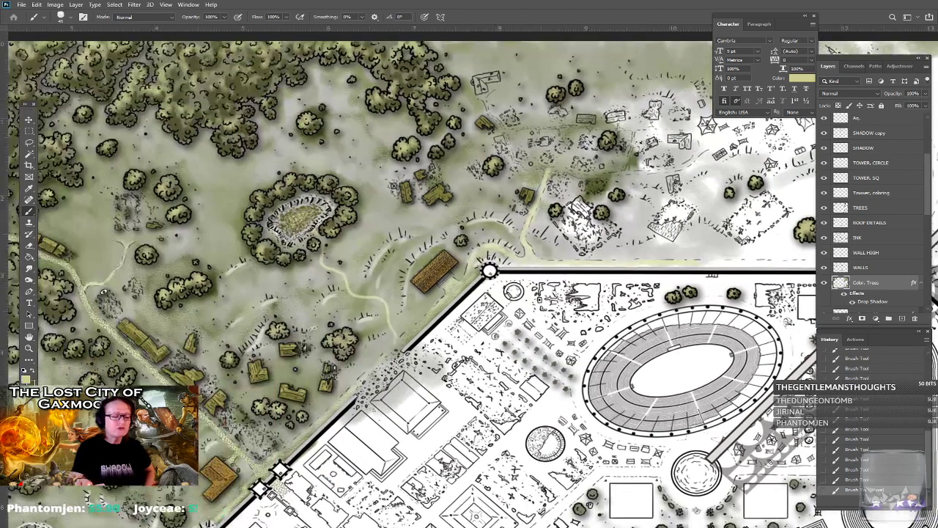
Compare the finished northwestern ground with the northeastern forest and the unpainted strip along the northern wall.
{"action": "left_click_drag", "start_coordinate": [440, 220], "coordinate": [400, 338]}
{"action": "key", "text": "ctrl+minus"}
{"action": "left_click_drag", "start_coordinate": [440, 293], "coordinate": [312, 257]}
{"action": "left_click_drag", "start_coordinate": [513, 293], "coordinate": [315, 279]}
{"action": "left_click_drag", "start_coordinate": [477, 352], "coordinate": [396, 253]}
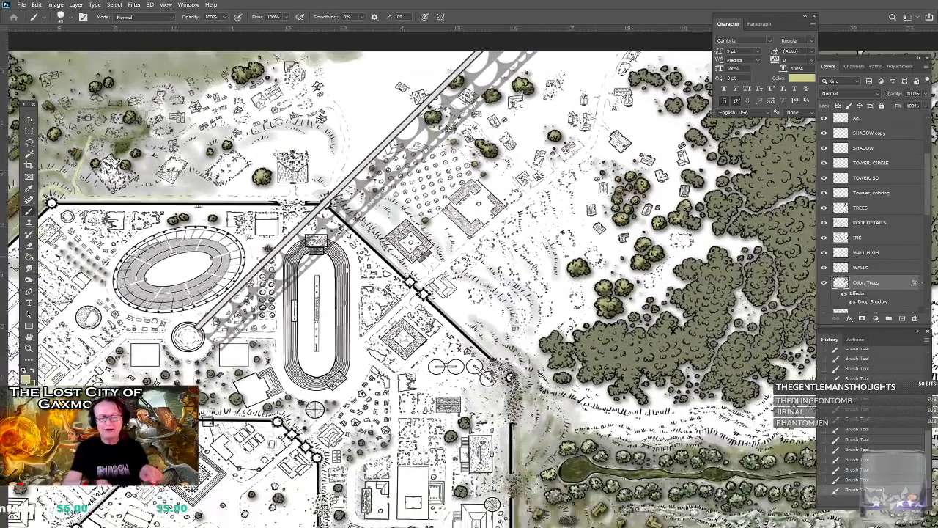
{"action": "key", "text": "ctrl+minus"}
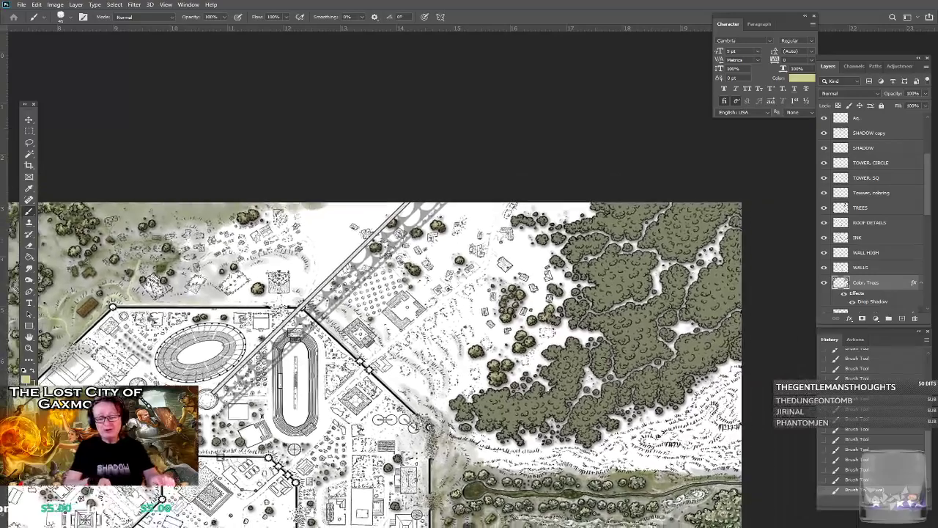
{"action": "key", "text": "ctrl+plus"}
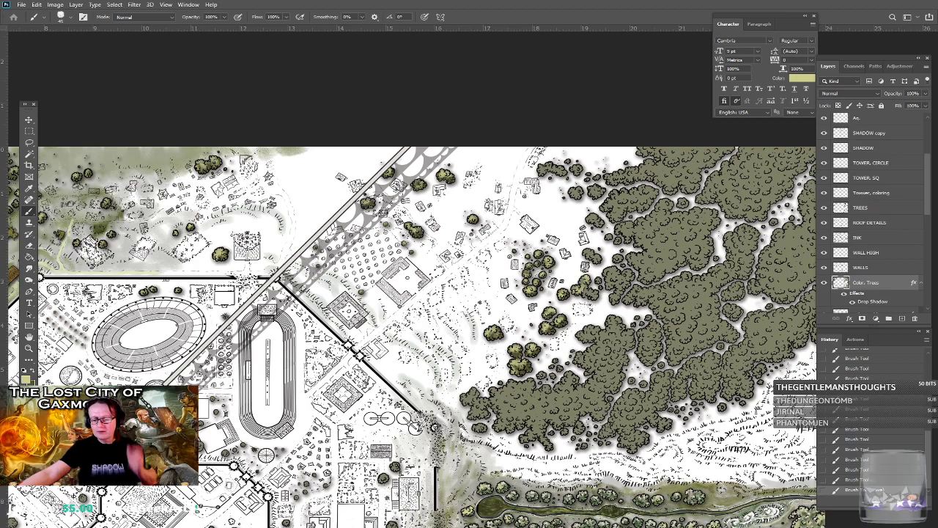
{"action": "left_click_drag", "start_coordinate": [469, 308], "coordinate": [455, 293]}
{"action": "left_click_drag", "start_coordinate": [420, 412], "coordinate": [547, 522]}
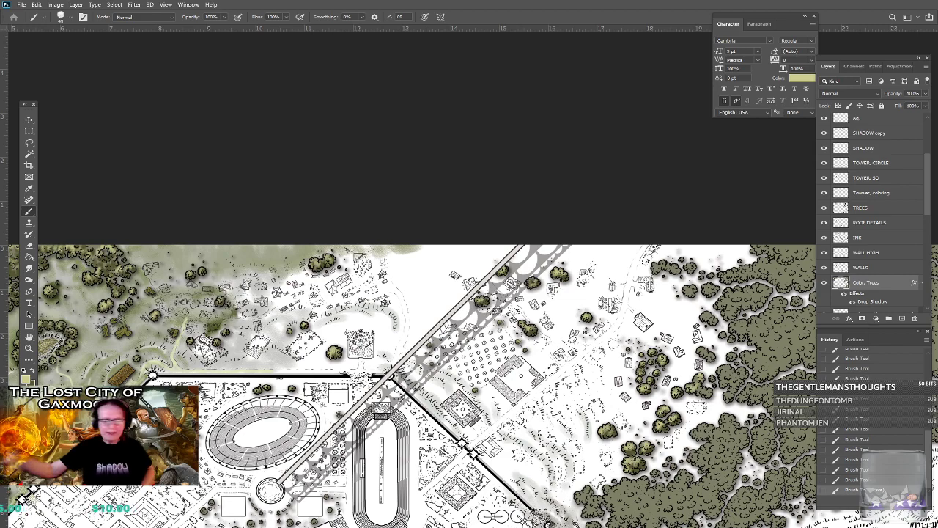
{"action": "left_click_drag", "start_coordinate": [236, 486], "coordinate": [374, 481]}
{"action": "scroll", "coordinate": [374, 481], "scroll_direction": "up", "scroll_amount": 2}
{"action": "scroll", "coordinate": [451, 202], "scroll_direction": "up", "scroll_amount": 2}
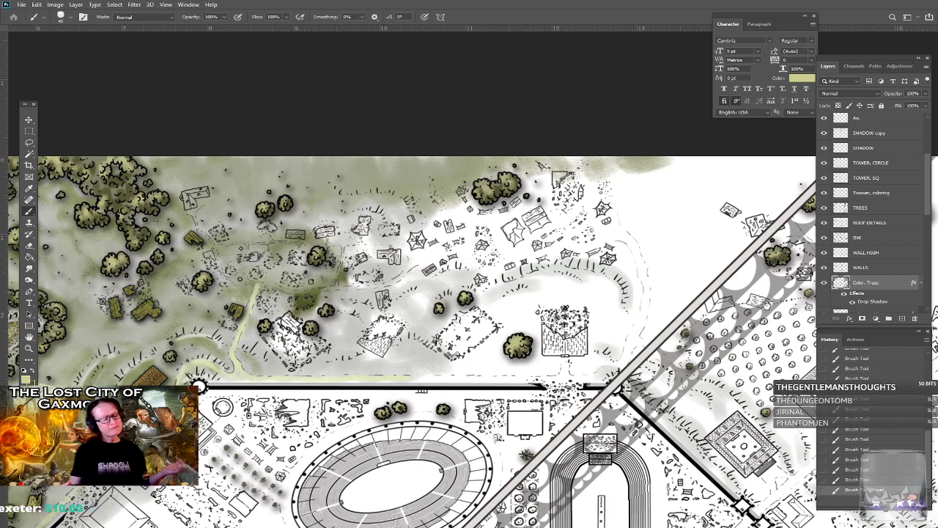
{"action": "left_click_drag", "start_coordinate": [198, 386], "coordinate": [12, 357]}
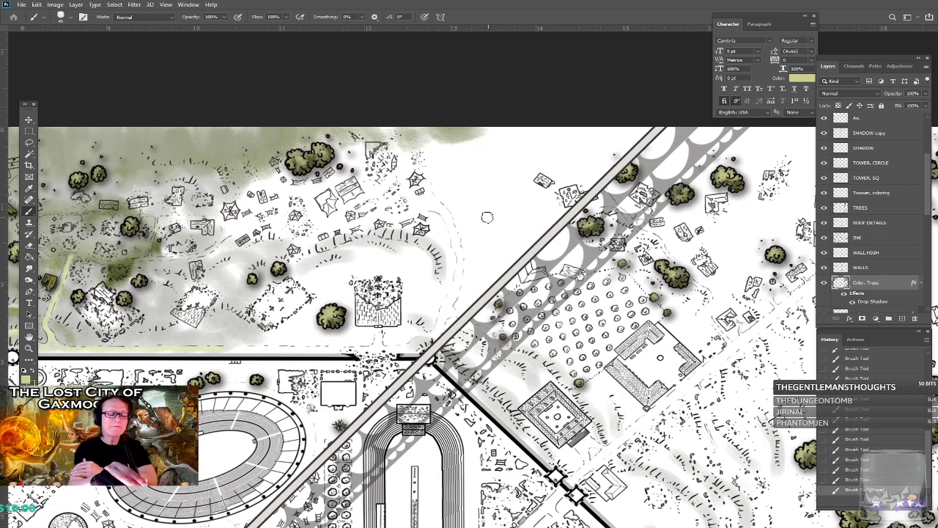
{"action": "left_click_drag", "start_coordinate": [483, 217], "coordinate": [763, 302]}
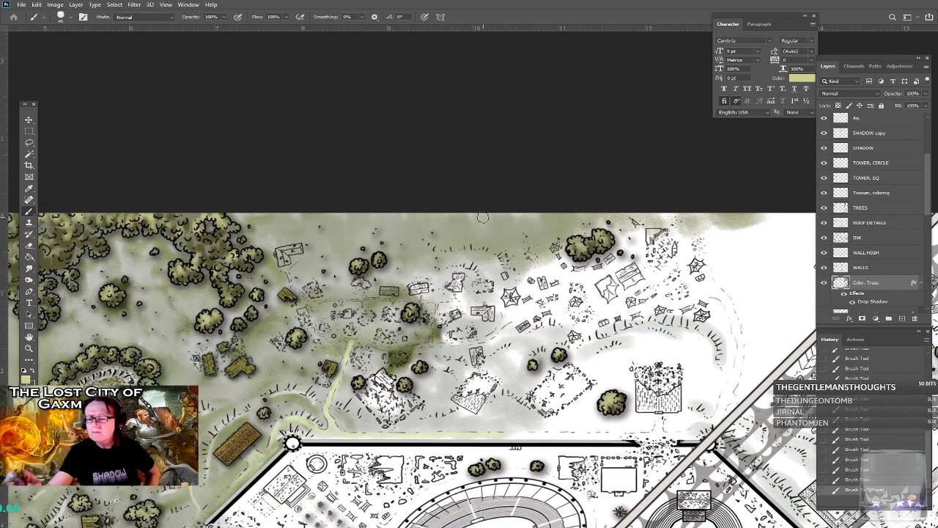
Make the Color, Ground 1 layer active and set the foreground colour to the muted grey-green #afaf9a.
{"action": "left_click_drag", "start_coordinate": [927, 207], "coordinate": [927, 251]}
{"action": "left_click", "coordinate": [886, 251]}
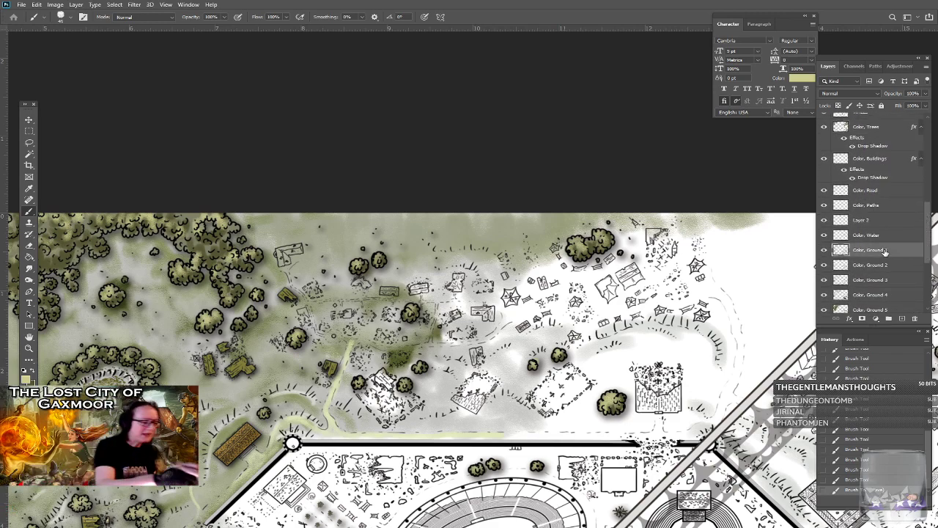
{"action": "key", "text": "i"}
{"action": "left_click", "coordinate": [27, 378]}
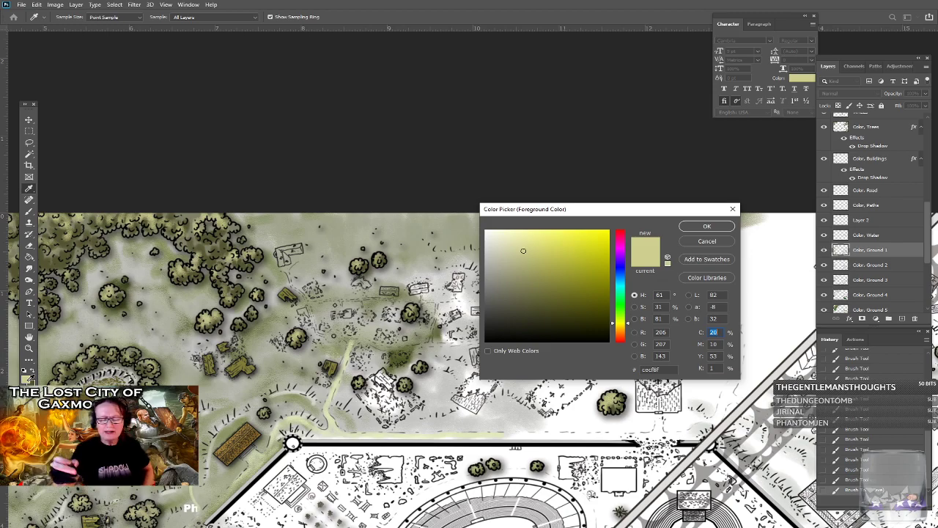
{"action": "left_click", "coordinate": [499, 264]}
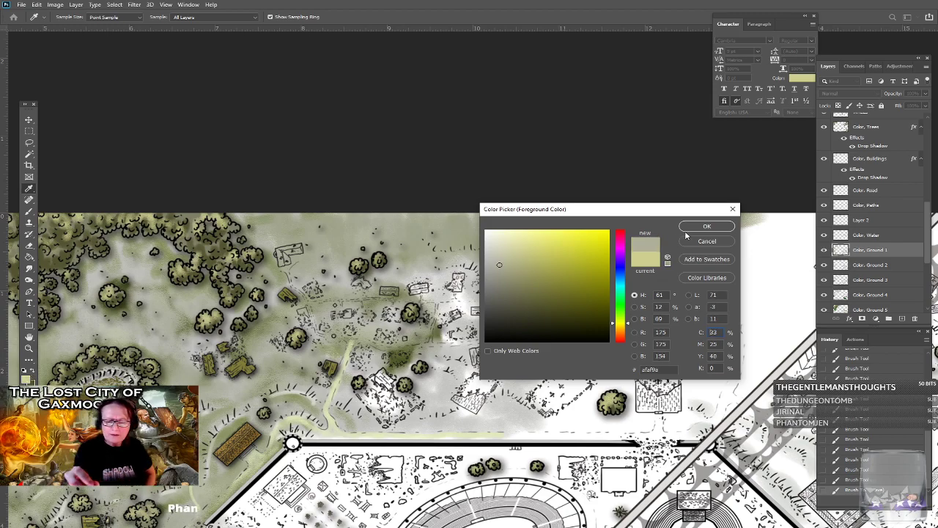
{"action": "left_click", "coordinate": [687, 230]}
Brush grey-green ground shading around the ruins and along the outer side of the northern city wall.
{"action": "scroll", "coordinate": [688, 230], "scroll_direction": "down", "scroll_amount": 4}
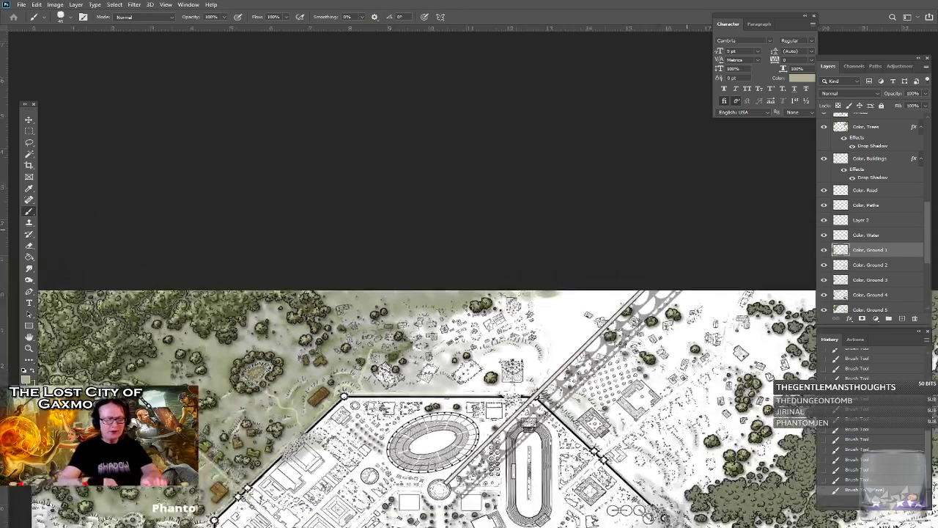
{"action": "scroll", "coordinate": [687, 230], "scroll_direction": "down", "scroll_amount": 2}
{"action": "left_click_drag", "start_coordinate": [688, 230], "coordinate": [795, 252]}
{"action": "left_click_drag", "start_coordinate": [687, 454], "coordinate": [625, 69]}
{"action": "left_click_drag", "start_coordinate": [687, 230], "coordinate": [392, 393]}
{"action": "left_click_drag", "start_coordinate": [293, 293], "coordinate": [570, 416]}
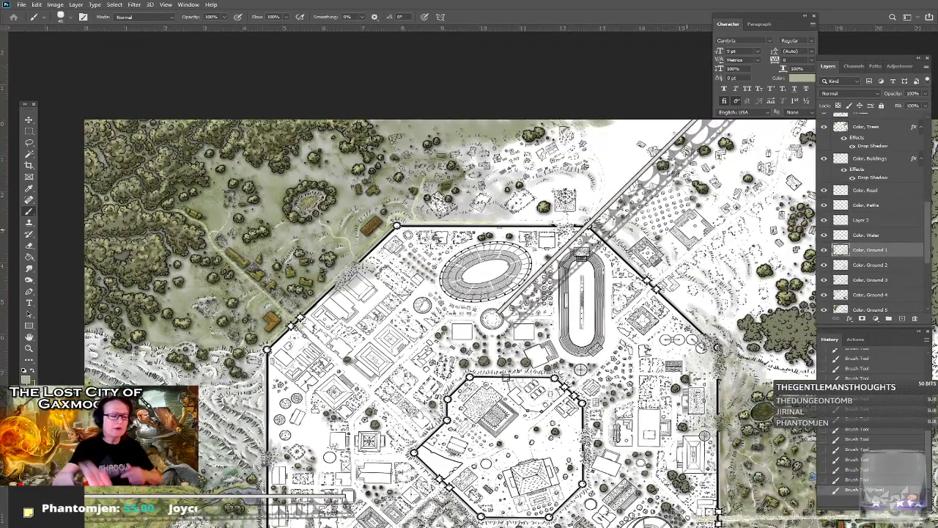
{"action": "left_click_drag", "start_coordinate": [604, 237], "coordinate": [570, 378]}
{"action": "scroll", "coordinate": [222, 401], "scroll_direction": "up", "scroll_amount": 3}
{"action": "left_click_drag", "start_coordinate": [687, 230], "coordinate": [542, 287]}
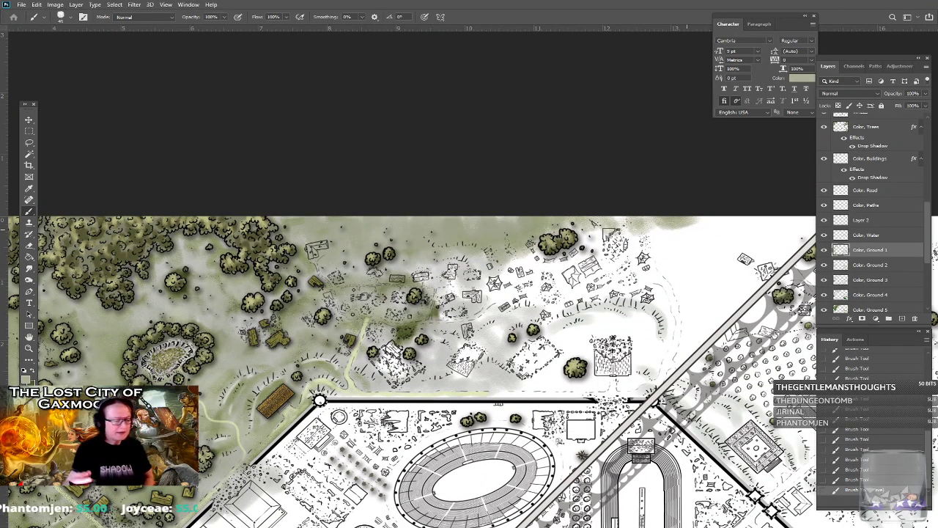
{"action": "mouse_move", "coordinate": [506, 390]}
{"action": "left_mouse_down"}
{"action": "mouse_move", "coordinate": [531, 393]}
{"action": "mouse_move", "coordinate": [528, 383]}
{"action": "left_mouse_up"}
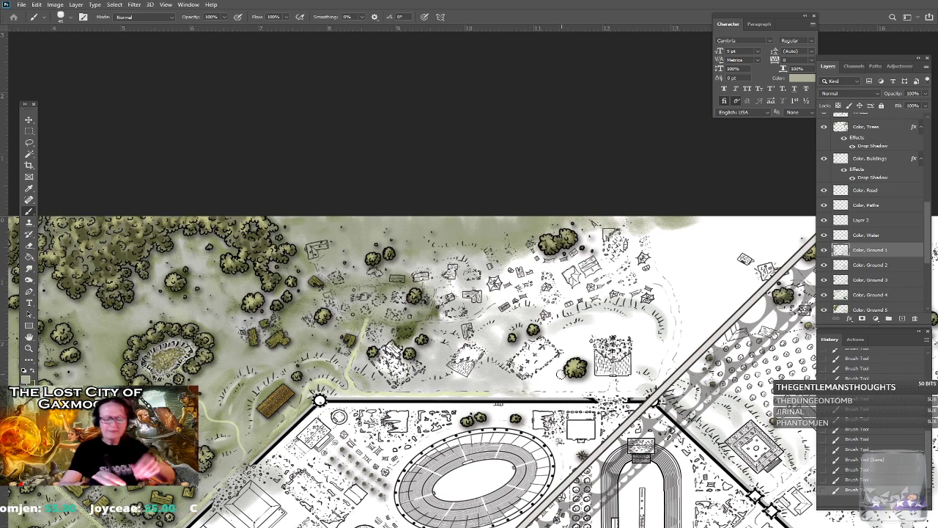
{"action": "mouse_move", "coordinate": [558, 384]}
{"action": "left_mouse_down"}
{"action": "mouse_move", "coordinate": [464, 320]}
{"action": "mouse_move", "coordinate": [484, 314]}
{"action": "mouse_move", "coordinate": [457, 307]}
{"action": "mouse_move", "coordinate": [475, 309]}
{"action": "left_mouse_up"}
{"action": "mouse_move", "coordinate": [489, 342]}
{"action": "left_mouse_down"}
{"action": "mouse_move", "coordinate": [496, 322]}
{"action": "mouse_move", "coordinate": [503, 342]}
{"action": "mouse_move", "coordinate": [531, 343]}
{"action": "mouse_move", "coordinate": [541, 361]}
{"action": "mouse_move", "coordinate": [558, 359]}
{"action": "mouse_move", "coordinate": [546, 377]}
{"action": "mouse_move", "coordinate": [566, 366]}
{"action": "mouse_move", "coordinate": [572, 385]}
{"action": "mouse_move", "coordinate": [604, 386]}
{"action": "left_mouse_up"}
{"action": "mouse_move", "coordinate": [495, 378]}
{"action": "left_mouse_down"}
{"action": "mouse_move", "coordinate": [486, 378]}
{"action": "mouse_move", "coordinate": [500, 375]}
{"action": "left_mouse_up"}
{"action": "left_click_drag", "start_coordinate": [360, 382], "coordinate": [383, 373]}
{"action": "mouse_move", "coordinate": [324, 388]}
{"action": "left_mouse_down"}
{"action": "mouse_move", "coordinate": [344, 389]}
{"action": "mouse_move", "coordinate": [313, 373]}
{"action": "mouse_move", "coordinate": [336, 362]}
{"action": "left_mouse_up"}
{"action": "mouse_move", "coordinate": [607, 389]}
{"action": "left_mouse_down"}
{"action": "mouse_move", "coordinate": [597, 384]}
{"action": "mouse_move", "coordinate": [610, 387]}
{"action": "left_mouse_up"}
Brush grey-green shading among the tents, ruins and curved embankment north of the wall, up to the walled building beside the aqueduct.
{"action": "mouse_move", "coordinate": [635, 419]}
{"action": "left_mouse_down"}
{"action": "mouse_move", "coordinate": [654, 441]}
{"action": "mouse_move", "coordinate": [636, 485]}
{"action": "mouse_move", "coordinate": [650, 483]}
{"action": "mouse_move", "coordinate": [663, 458]}
{"action": "mouse_move", "coordinate": [681, 465]}
{"action": "mouse_move", "coordinate": [682, 445]}
{"action": "mouse_move", "coordinate": [865, 370]}
{"action": "left_mouse_up"}
{"action": "left_click_drag", "start_coordinate": [676, 451], "coordinate": [859, 436]}
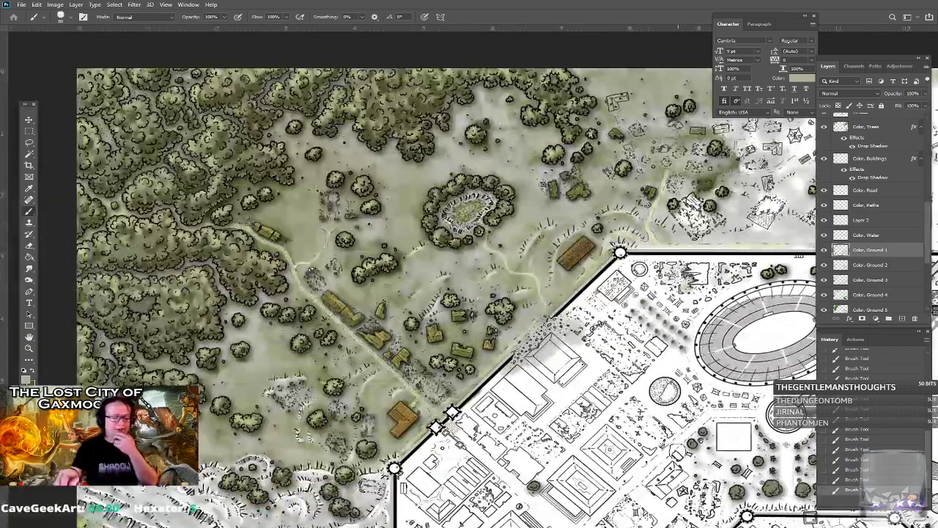
{"action": "left_click_drag", "start_coordinate": [755, 337], "coordinate": [513, 400]}
{"action": "left_click_drag", "start_coordinate": [415, 330], "coordinate": [213, 440]}
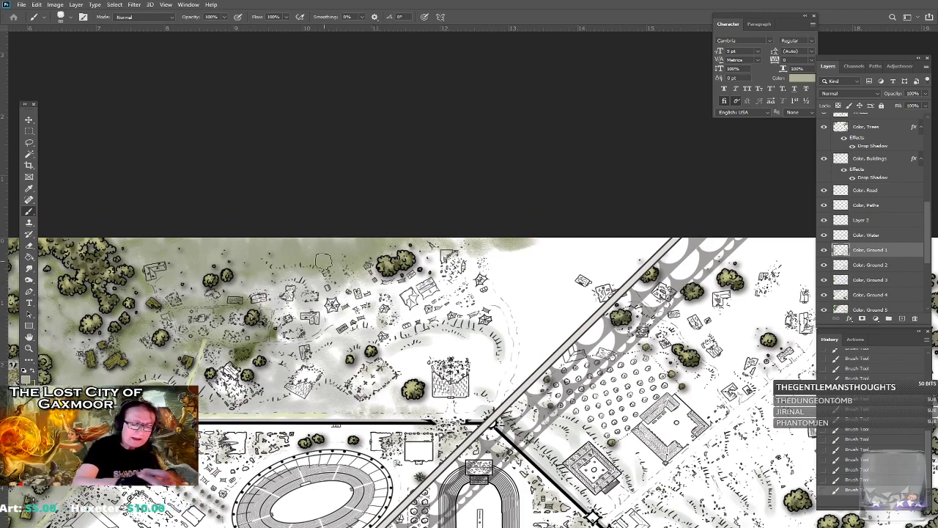
{"action": "left_click_drag", "start_coordinate": [396, 308], "coordinate": [463, 272]}
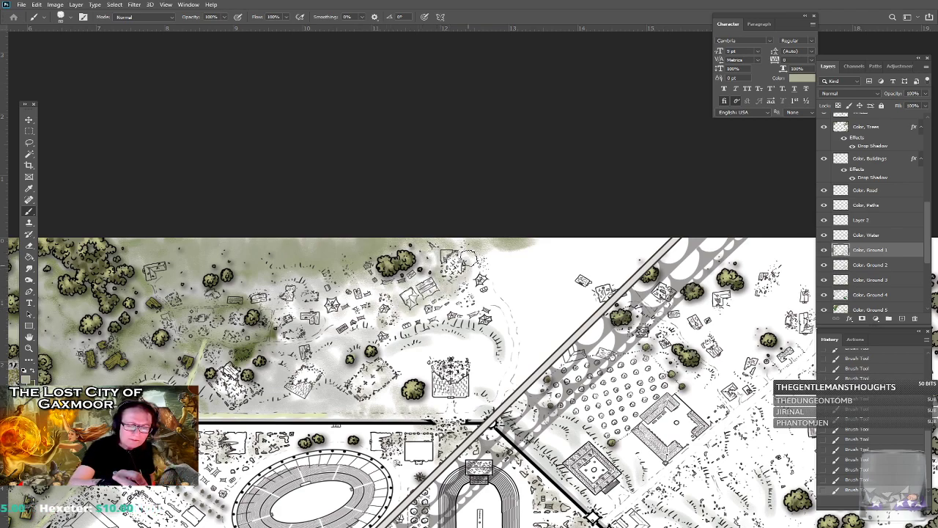
{"action": "mouse_move", "coordinate": [420, 313]}
{"action": "left_mouse_down"}
{"action": "mouse_move", "coordinate": [445, 296]}
{"action": "mouse_move", "coordinate": [456, 299]}
{"action": "mouse_move", "coordinate": [447, 256]}
{"action": "mouse_move", "coordinate": [469, 285]}
{"action": "mouse_move", "coordinate": [482, 279]}
{"action": "mouse_move", "coordinate": [476, 255]}
{"action": "mouse_move", "coordinate": [489, 267]}
{"action": "mouse_move", "coordinate": [493, 243]}
{"action": "mouse_move", "coordinate": [489, 288]}
{"action": "mouse_move", "coordinate": [513, 304]}
{"action": "mouse_move", "coordinate": [496, 313]}
{"action": "mouse_move", "coordinate": [510, 337]}
{"action": "mouse_move", "coordinate": [504, 363]}
{"action": "mouse_move", "coordinate": [482, 376]}
{"action": "mouse_move", "coordinate": [490, 347]}
{"action": "mouse_move", "coordinate": [452, 339]}
{"action": "mouse_move", "coordinate": [499, 338]}
{"action": "left_mouse_up"}
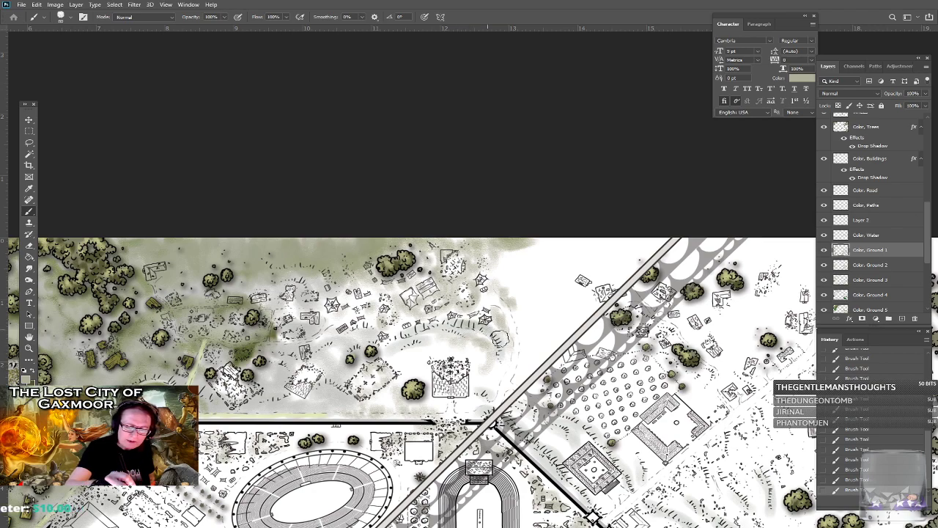
{"action": "mouse_move", "coordinate": [415, 341]}
{"action": "left_mouse_down"}
{"action": "mouse_move", "coordinate": [357, 343]}
{"action": "mouse_move", "coordinate": [365, 323]}
{"action": "mouse_move", "coordinate": [331, 342]}
{"action": "mouse_move", "coordinate": [341, 388]}
{"action": "left_mouse_up"}
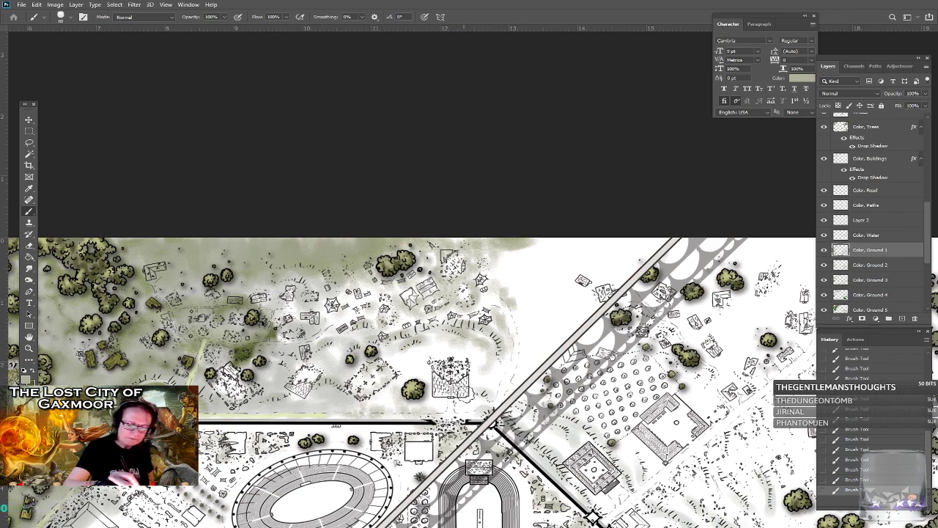
{"action": "mouse_move", "coordinate": [479, 392]}
{"action": "left_mouse_down"}
{"action": "mouse_move", "coordinate": [486, 416]}
{"action": "mouse_move", "coordinate": [545, 455]}
{"action": "mouse_move", "coordinate": [590, 504]}
{"action": "mouse_move", "coordinate": [487, 387]}
{"action": "left_mouse_up"}
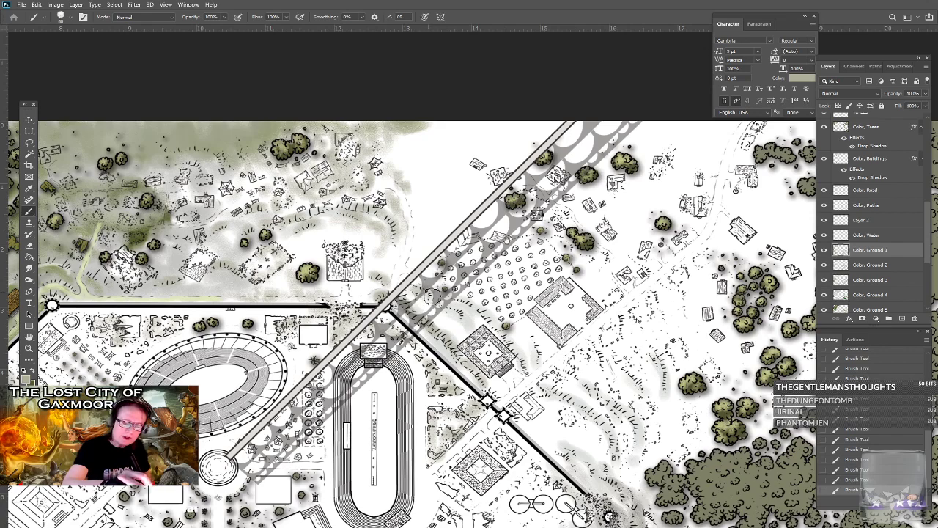
Brush grey-green shading around the walled buildings by the aqueduct and over the hachured slopes outside the northeastern wall.
{"action": "mouse_move", "coordinate": [451, 306]}
{"action": "left_mouse_down"}
{"action": "mouse_move", "coordinate": [508, 334]}
{"action": "mouse_move", "coordinate": [526, 381]}
{"action": "mouse_move", "coordinate": [546, 393]}
{"action": "mouse_move", "coordinate": [550, 378]}
{"action": "mouse_move", "coordinate": [556, 396]}
{"action": "mouse_move", "coordinate": [603, 416]}
{"action": "mouse_move", "coordinate": [610, 444]}
{"action": "left_mouse_up"}
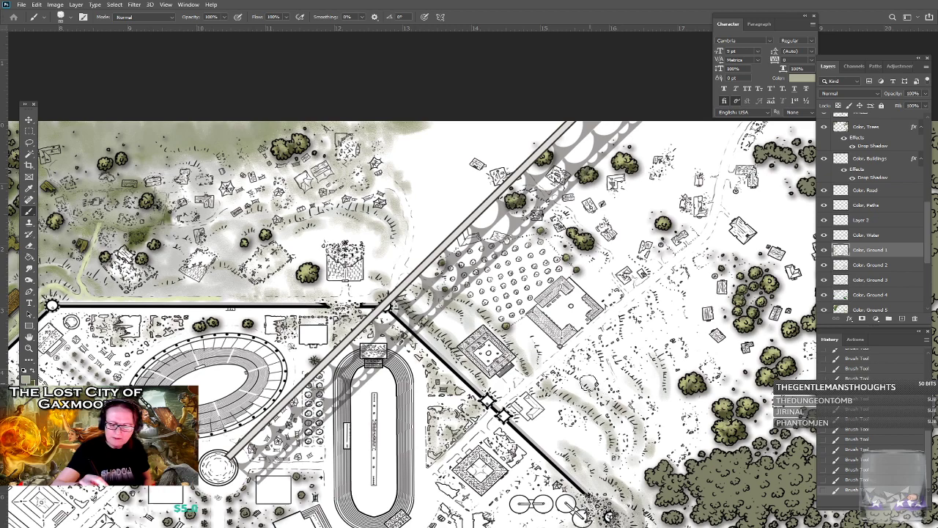
{"action": "left_click_drag", "start_coordinate": [620, 355], "coordinate": [647, 387]}
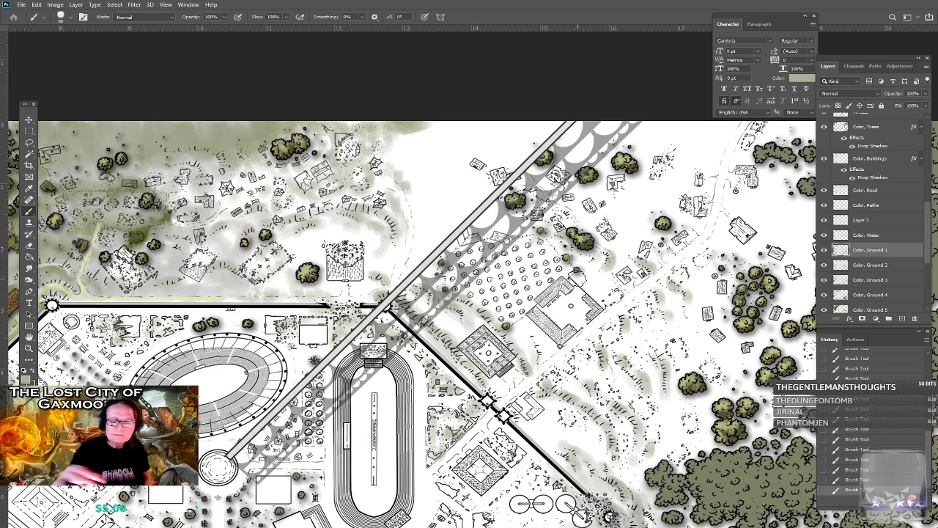
{"action": "left_click_drag", "start_coordinate": [578, 279], "coordinate": [808, 208]}
{"action": "left_click_drag", "start_coordinate": [577, 278], "coordinate": [559, 318]}
{"action": "left_click_drag", "start_coordinate": [577, 278], "coordinate": [523, 288]}
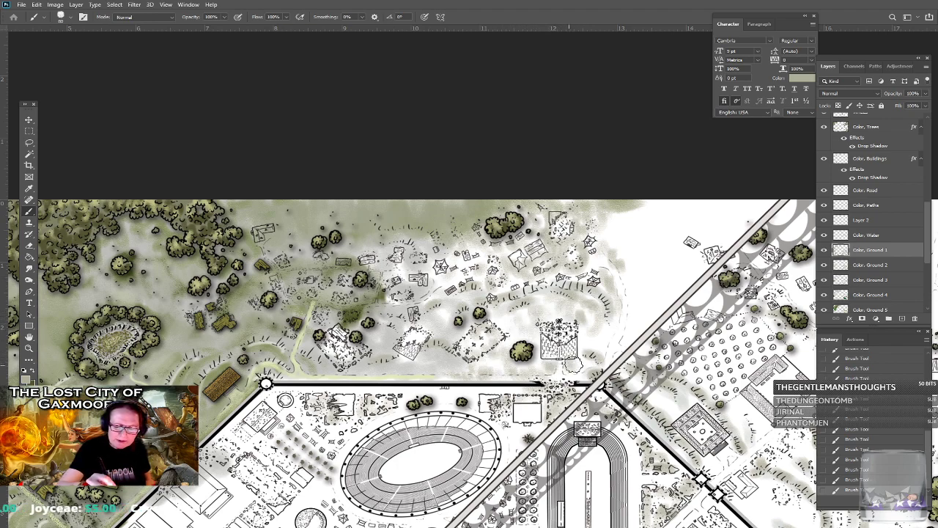
Fill the open ground between the northern tents and the aqueduct with mottled grey-green brush strokes, undoing the overly solid first stroke.
{"action": "scroll", "coordinate": [639, 270], "scroll_direction": "up", "scroll_amount": 3}
{"action": "scroll", "coordinate": [638, 271], "scroll_direction": "right", "scroll_amount": 5}
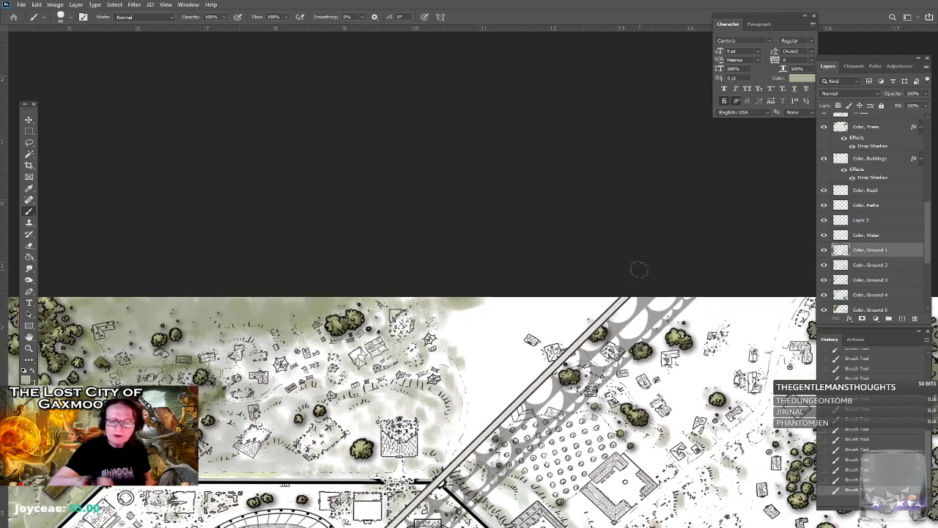
{"action": "left_click_drag", "start_coordinate": [586, 298], "coordinate": [600, 294]}
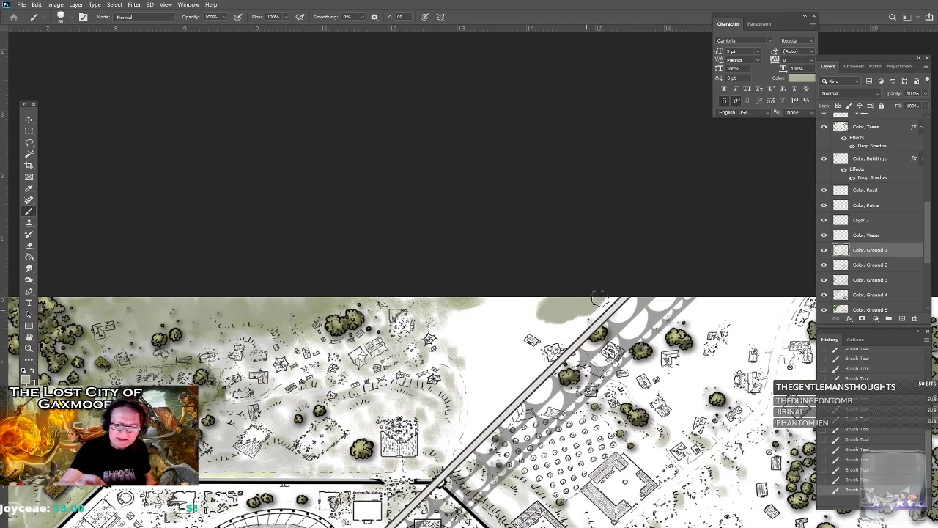
{"action": "key", "text": "ctrl+z"}
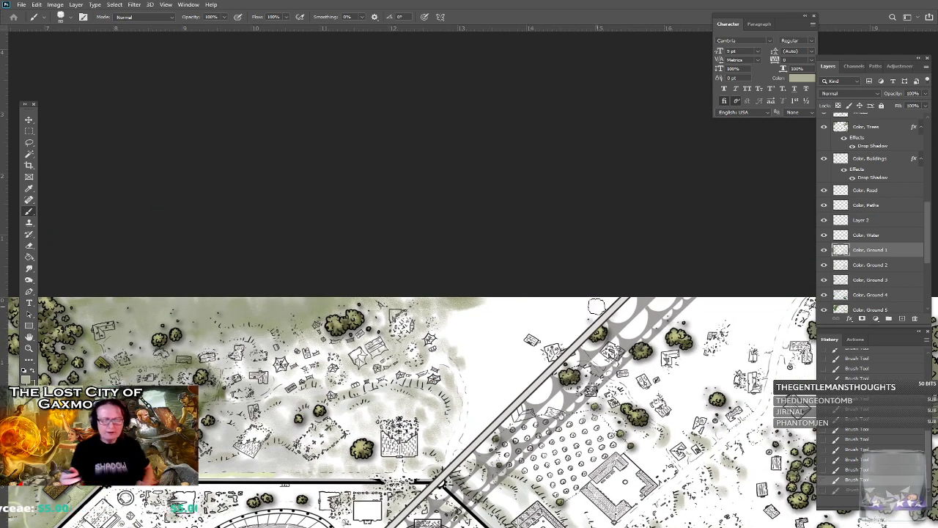
{"action": "mouse_move", "coordinate": [474, 328]}
{"action": "left_mouse_down"}
{"action": "mouse_move", "coordinate": [460, 347]}
{"action": "mouse_move", "coordinate": [478, 323]}
{"action": "mouse_move", "coordinate": [473, 313]}
{"action": "mouse_move", "coordinate": [497, 325]}
{"action": "mouse_move", "coordinate": [507, 313]}
{"action": "mouse_move", "coordinate": [497, 297]}
{"action": "mouse_move", "coordinate": [511, 320]}
{"action": "mouse_move", "coordinate": [530, 315]}
{"action": "mouse_move", "coordinate": [524, 304]}
{"action": "mouse_move", "coordinate": [545, 314]}
{"action": "mouse_move", "coordinate": [549, 305]}
{"action": "mouse_move", "coordinate": [546, 295]}
{"action": "mouse_move", "coordinate": [503, 290]}
{"action": "mouse_move", "coordinate": [572, 316]}
{"action": "mouse_move", "coordinate": [569, 294]}
{"action": "mouse_move", "coordinate": [595, 309]}
{"action": "mouse_move", "coordinate": [600, 296]}
{"action": "mouse_move", "coordinate": [611, 298]}
{"action": "mouse_move", "coordinate": [596, 314]}
{"action": "mouse_move", "coordinate": [609, 325]}
{"action": "mouse_move", "coordinate": [629, 308]}
{"action": "mouse_move", "coordinate": [623, 294]}
{"action": "mouse_move", "coordinate": [582, 318]}
{"action": "mouse_move", "coordinate": [584, 333]}
{"action": "mouse_move", "coordinate": [529, 335]}
{"action": "mouse_move", "coordinate": [519, 348]}
{"action": "mouse_move", "coordinate": [531, 347]}
{"action": "mouse_move", "coordinate": [529, 360]}
{"action": "mouse_move", "coordinate": [502, 332]}
{"action": "mouse_move", "coordinate": [490, 349]}
{"action": "mouse_move", "coordinate": [467, 350]}
{"action": "mouse_move", "coordinate": [479, 415]}
{"action": "mouse_move", "coordinate": [458, 459]}
{"action": "mouse_move", "coordinate": [484, 446]}
{"action": "mouse_move", "coordinate": [492, 457]}
{"action": "mouse_move", "coordinate": [488, 428]}
{"action": "mouse_move", "coordinate": [515, 414]}
{"action": "mouse_move", "coordinate": [512, 402]}
{"action": "mouse_move", "coordinate": [485, 405]}
{"action": "mouse_move", "coordinate": [523, 385]}
{"action": "mouse_move", "coordinate": [539, 403]}
{"action": "mouse_move", "coordinate": [521, 378]}
{"action": "mouse_move", "coordinate": [546, 402]}
{"action": "mouse_move", "coordinate": [592, 401]}
{"action": "mouse_move", "coordinate": [568, 364]}
{"action": "mouse_move", "coordinate": [612, 380]}
{"action": "mouse_move", "coordinate": [615, 412]}
{"action": "mouse_move", "coordinate": [657, 431]}
{"action": "left_mouse_up"}
{"action": "mouse_move", "coordinate": [478, 377]}
{"action": "left_mouse_down"}
{"action": "mouse_move", "coordinate": [499, 386]}
{"action": "mouse_move", "coordinate": [495, 358]}
{"action": "mouse_move", "coordinate": [534, 375]}
{"action": "mouse_move", "coordinate": [528, 363]}
{"action": "left_mouse_up"}
{"action": "scroll", "coordinate": [527, 362], "scroll_direction": "down", "scroll_amount": 8}
{"action": "scroll", "coordinate": [528, 363], "scroll_direction": "right", "scroll_amount": 10}
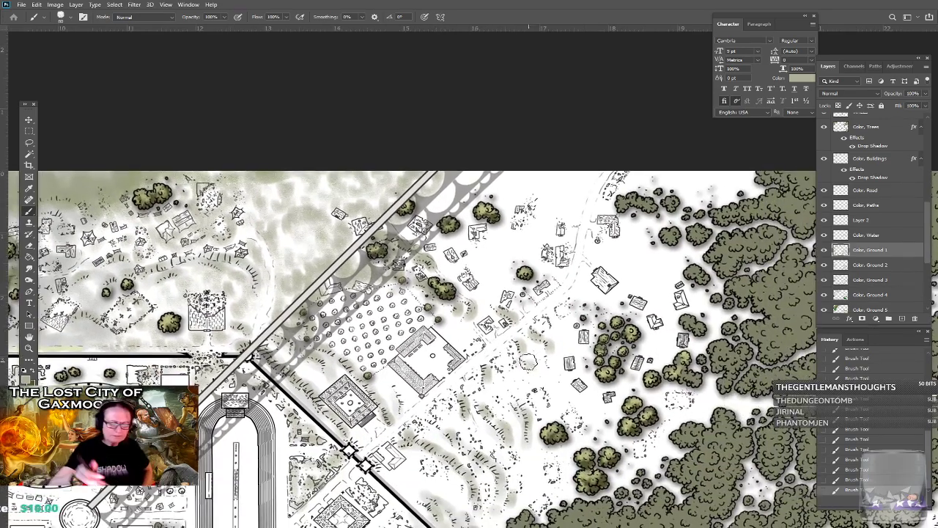
Brush grey-green shading around and inside the large courtyard building beside the orchard.
{"action": "scroll", "coordinate": [528, 362], "scroll_direction": "up", "scroll_amount": 4}
{"action": "scroll", "coordinate": [527, 361], "scroll_direction": "right", "scroll_amount": 3}
{"action": "left_click_drag", "start_coordinate": [411, 389], "coordinate": [417, 398]}
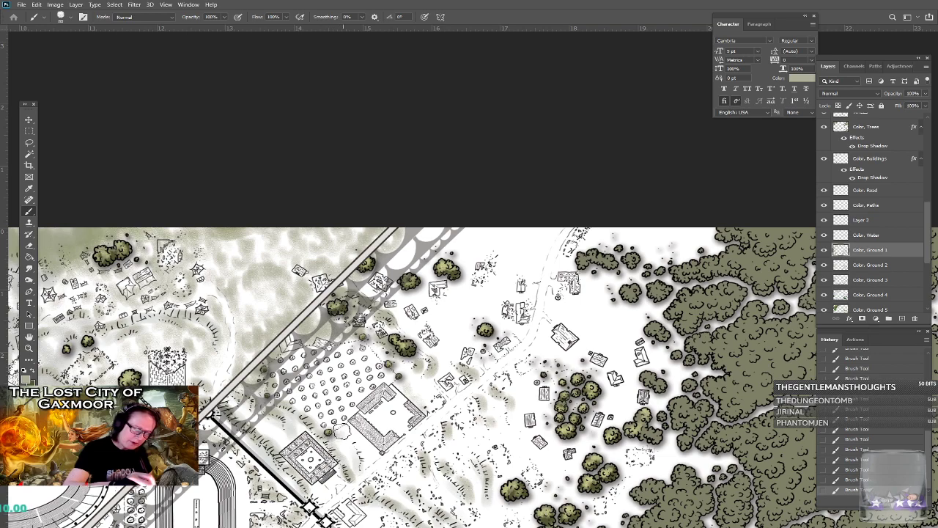
{"action": "left_click_drag", "start_coordinate": [357, 434], "coordinate": [381, 447]}
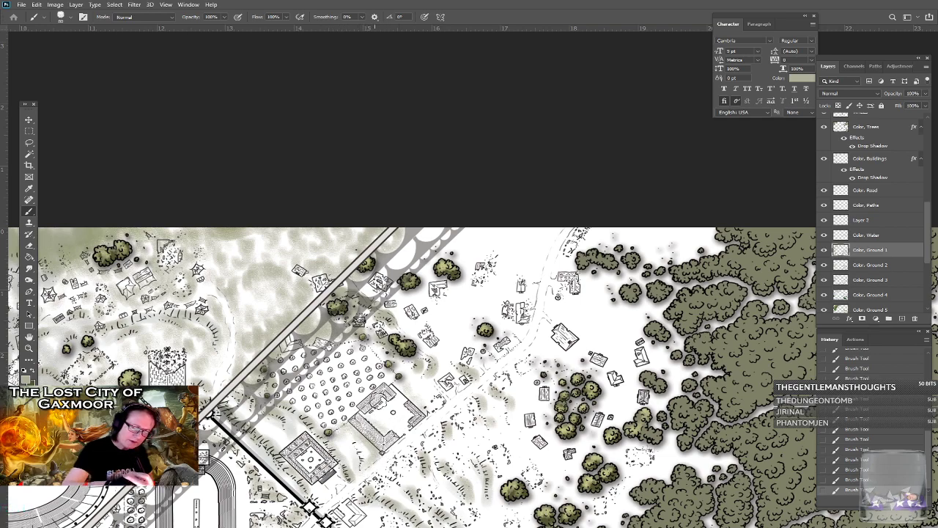
{"action": "left_click_drag", "start_coordinate": [398, 394], "coordinate": [412, 412]}
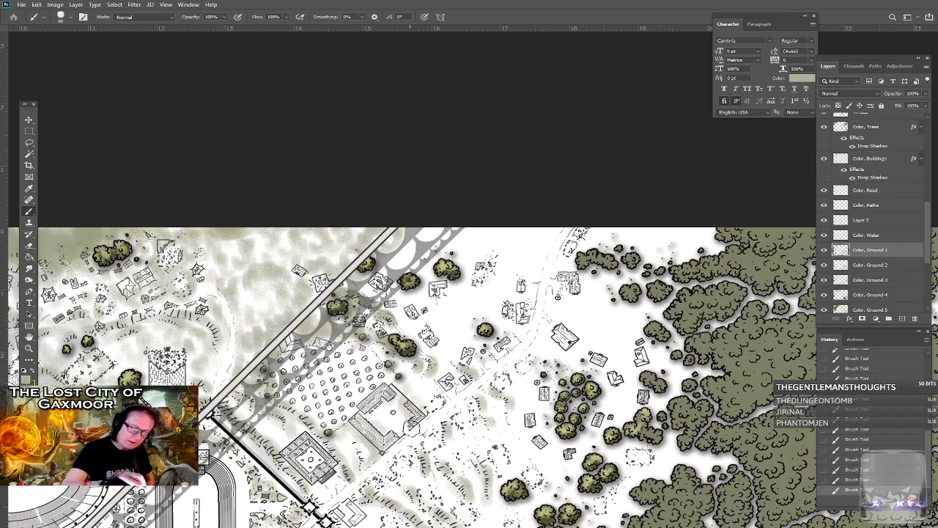
Brush mottled grey-green ground among the ruins and trees between the aqueduct and the northeastern road.
{"action": "mouse_move", "coordinate": [417, 330]}
{"action": "left_mouse_down"}
{"action": "mouse_move", "coordinate": [397, 311]}
{"action": "mouse_move", "coordinate": [410, 296]}
{"action": "mouse_move", "coordinate": [377, 283]}
{"action": "mouse_move", "coordinate": [398, 257]}
{"action": "mouse_move", "coordinate": [415, 266]}
{"action": "mouse_move", "coordinate": [444, 233]}
{"action": "mouse_move", "coordinate": [462, 258]}
{"action": "mouse_move", "coordinate": [478, 254]}
{"action": "mouse_move", "coordinate": [481, 237]}
{"action": "mouse_move", "coordinate": [465, 231]}
{"action": "mouse_move", "coordinate": [489, 249]}
{"action": "mouse_move", "coordinate": [503, 235]}
{"action": "mouse_move", "coordinate": [527, 268]}
{"action": "mouse_move", "coordinate": [541, 269]}
{"action": "mouse_move", "coordinate": [533, 243]}
{"action": "mouse_move", "coordinate": [551, 240]}
{"action": "mouse_move", "coordinate": [555, 225]}
{"action": "mouse_move", "coordinate": [517, 239]}
{"action": "mouse_move", "coordinate": [505, 269]}
{"action": "left_mouse_up"}
{"action": "mouse_move", "coordinate": [461, 294]}
{"action": "left_mouse_down"}
{"action": "mouse_move", "coordinate": [449, 317]}
{"action": "mouse_move", "coordinate": [450, 346]}
{"action": "mouse_move", "coordinate": [477, 309]}
{"action": "mouse_move", "coordinate": [469, 335]}
{"action": "mouse_move", "coordinate": [506, 316]}
{"action": "mouse_move", "coordinate": [523, 334]}
{"action": "left_mouse_up"}
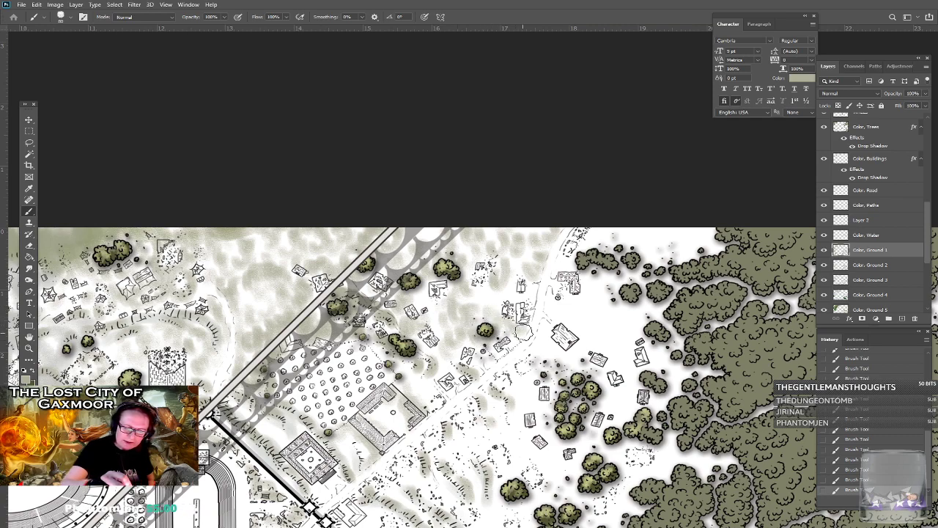
{"action": "mouse_move", "coordinate": [500, 296]}
{"action": "left_mouse_down"}
{"action": "mouse_move", "coordinate": [533, 287]}
{"action": "mouse_move", "coordinate": [534, 359]}
{"action": "left_mouse_up"}
{"action": "left_click_drag", "start_coordinate": [470, 406], "coordinate": [436, 435]}
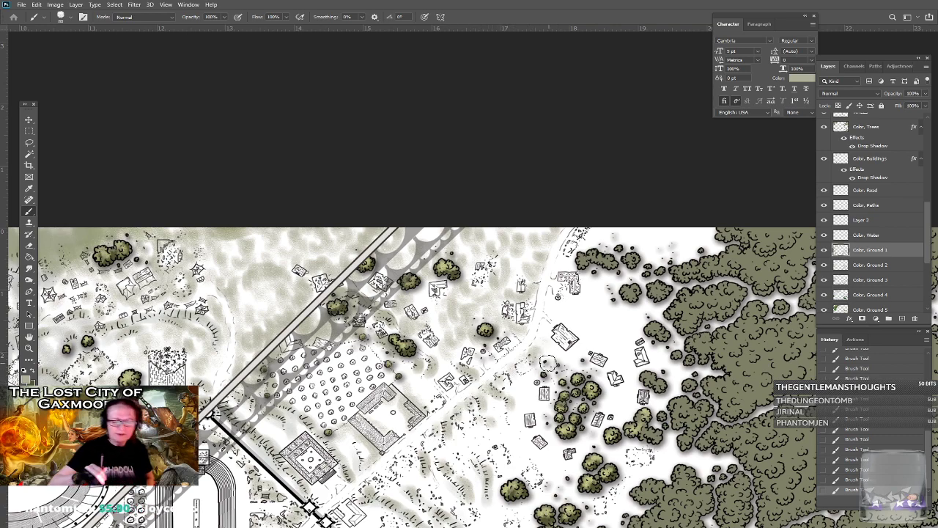
Shade the ground east of the northeastern road, around the scattered houses and tree clumps up to the forest edge.
{"action": "mouse_move", "coordinate": [544, 345]}
{"action": "left_mouse_down"}
{"action": "mouse_move", "coordinate": [544, 332]}
{"action": "mouse_move", "coordinate": [555, 355]}
{"action": "left_mouse_up"}
{"action": "mouse_move", "coordinate": [551, 308]}
{"action": "left_mouse_down"}
{"action": "mouse_move", "coordinate": [573, 301]}
{"action": "mouse_move", "coordinate": [562, 269]}
{"action": "mouse_move", "coordinate": [583, 244]}
{"action": "mouse_move", "coordinate": [599, 246]}
{"action": "mouse_move", "coordinate": [599, 227]}
{"action": "mouse_move", "coordinate": [597, 273]}
{"action": "mouse_move", "coordinate": [628, 268]}
{"action": "mouse_move", "coordinate": [628, 276]}
{"action": "mouse_move", "coordinate": [646, 265]}
{"action": "mouse_move", "coordinate": [627, 244]}
{"action": "mouse_move", "coordinate": [658, 268]}
{"action": "mouse_move", "coordinate": [651, 290]}
{"action": "mouse_move", "coordinate": [668, 251]}
{"action": "mouse_move", "coordinate": [676, 261]}
{"action": "mouse_move", "coordinate": [714, 250]}
{"action": "mouse_move", "coordinate": [709, 224]}
{"action": "mouse_move", "coordinate": [646, 229]}
{"action": "mouse_move", "coordinate": [676, 245]}
{"action": "mouse_move", "coordinate": [666, 225]}
{"action": "mouse_move", "coordinate": [690, 229]}
{"action": "left_mouse_up"}
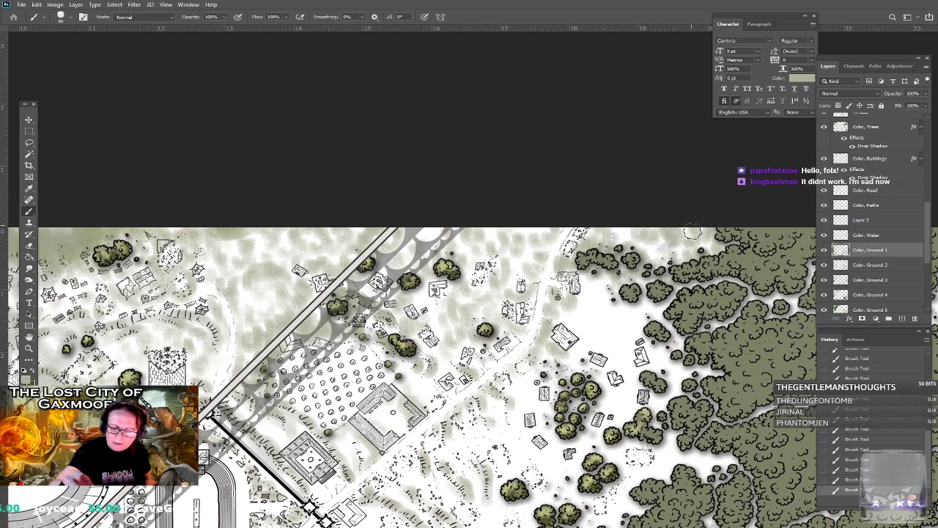
{"action": "mouse_move", "coordinate": [615, 303]}
{"action": "left_mouse_down"}
{"action": "mouse_move", "coordinate": [589, 297]}
{"action": "mouse_move", "coordinate": [579, 324]}
{"action": "mouse_move", "coordinate": [608, 336]}
{"action": "mouse_move", "coordinate": [602, 317]}
{"action": "mouse_move", "coordinate": [582, 351]}
{"action": "mouse_move", "coordinate": [623, 349]}
{"action": "mouse_move", "coordinate": [638, 331]}
{"action": "mouse_move", "coordinate": [625, 316]}
{"action": "mouse_move", "coordinate": [660, 365]}
{"action": "mouse_move", "coordinate": [656, 315]}
{"action": "mouse_move", "coordinate": [676, 373]}
{"action": "mouse_move", "coordinate": [702, 374]}
{"action": "mouse_move", "coordinate": [621, 417]}
{"action": "mouse_move", "coordinate": [601, 409]}
{"action": "mouse_move", "coordinate": [604, 386]}
{"action": "mouse_move", "coordinate": [623, 394]}
{"action": "mouse_move", "coordinate": [605, 372]}
{"action": "mouse_move", "coordinate": [551, 397]}
{"action": "mouse_move", "coordinate": [517, 392]}
{"action": "mouse_move", "coordinate": [526, 423]}
{"action": "mouse_move", "coordinate": [546, 415]}
{"action": "mouse_move", "coordinate": [546, 453]}
{"action": "mouse_move", "coordinate": [594, 441]}
{"action": "mouse_move", "coordinate": [497, 295]}
{"action": "left_mouse_up"}
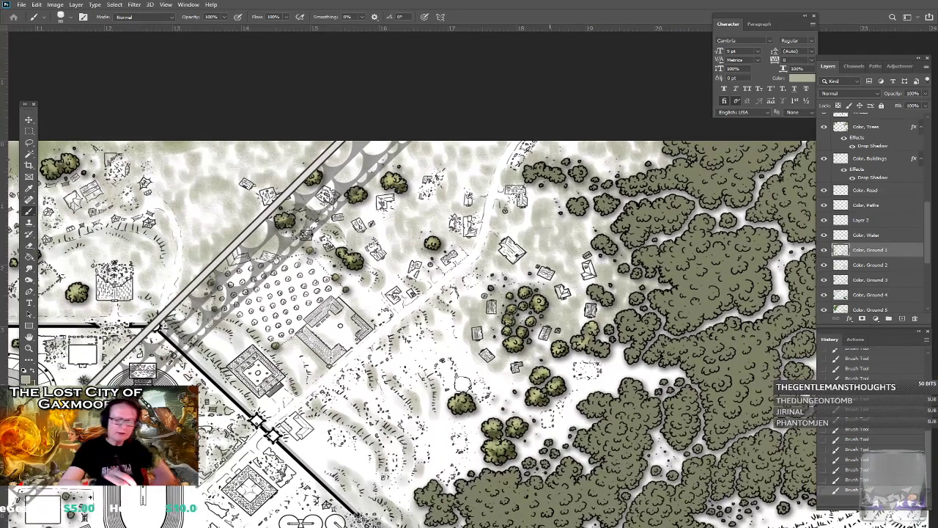
Brush grey-green shading over the hillside outside the northeastern wall and along the forest's southwestern edge.
{"action": "mouse_move", "coordinate": [476, 396]}
{"action": "left_mouse_down"}
{"action": "mouse_move", "coordinate": [482, 382]}
{"action": "mouse_move", "coordinate": [443, 404]}
{"action": "mouse_move", "coordinate": [452, 432]}
{"action": "mouse_move", "coordinate": [470, 442]}
{"action": "mouse_move", "coordinate": [421, 455]}
{"action": "mouse_move", "coordinate": [406, 434]}
{"action": "mouse_move", "coordinate": [409, 419]}
{"action": "mouse_move", "coordinate": [365, 406]}
{"action": "mouse_move", "coordinate": [363, 377]}
{"action": "mouse_move", "coordinate": [314, 417]}
{"action": "mouse_move", "coordinate": [318, 435]}
{"action": "mouse_move", "coordinate": [297, 375]}
{"action": "left_mouse_up"}
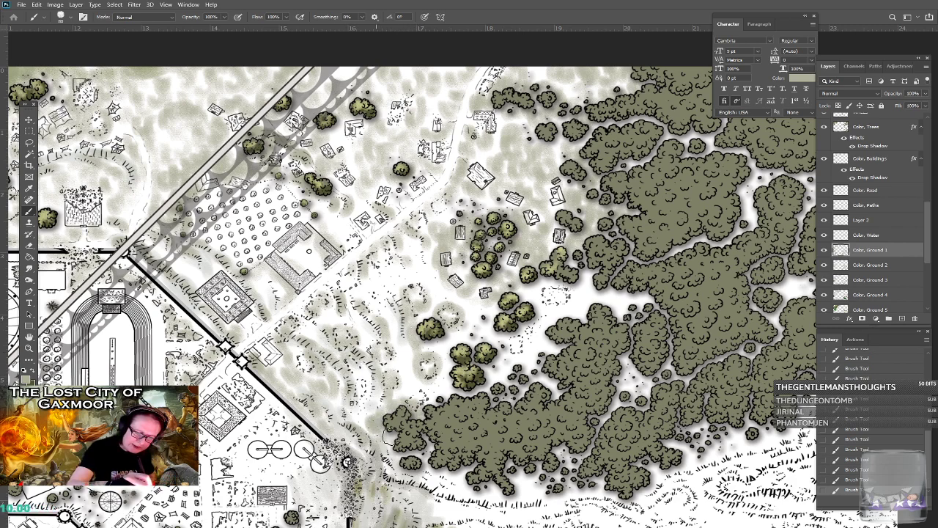
{"action": "mouse_move", "coordinate": [436, 490]}
{"action": "left_mouse_down"}
{"action": "mouse_move", "coordinate": [483, 499]}
{"action": "mouse_move", "coordinate": [476, 506]}
{"action": "mouse_move", "coordinate": [470, 496]}
{"action": "mouse_move", "coordinate": [543, 500]}
{"action": "mouse_move", "coordinate": [485, 487]}
{"action": "left_mouse_up"}
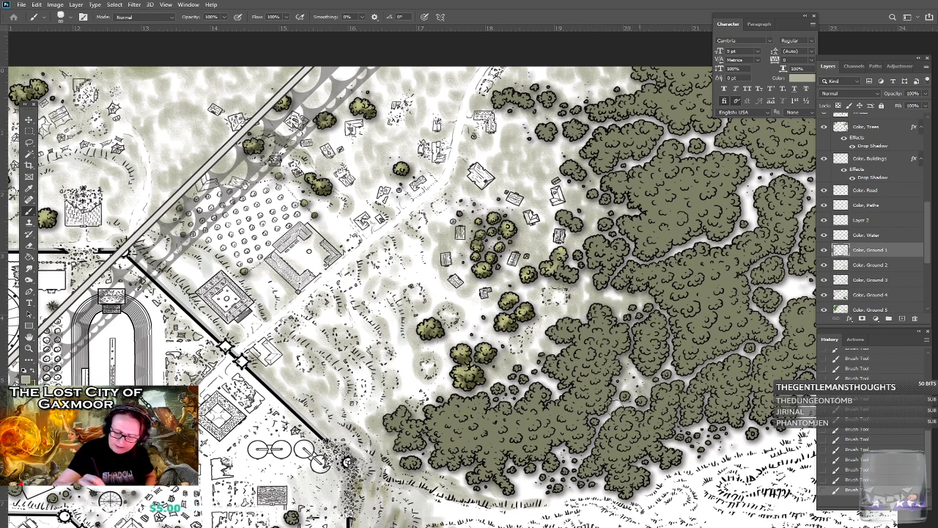
{"action": "mouse_move", "coordinate": [563, 460]}
{"action": "left_mouse_down"}
{"action": "mouse_move", "coordinate": [540, 486]}
{"action": "mouse_move", "coordinate": [517, 486]}
{"action": "mouse_move", "coordinate": [549, 495]}
{"action": "left_mouse_up"}
{"action": "left_click_drag", "start_coordinate": [641, 515], "coordinate": [548, 493]}
{"action": "scroll", "coordinate": [220, 433], "scroll_direction": "right", "scroll_amount": 2}
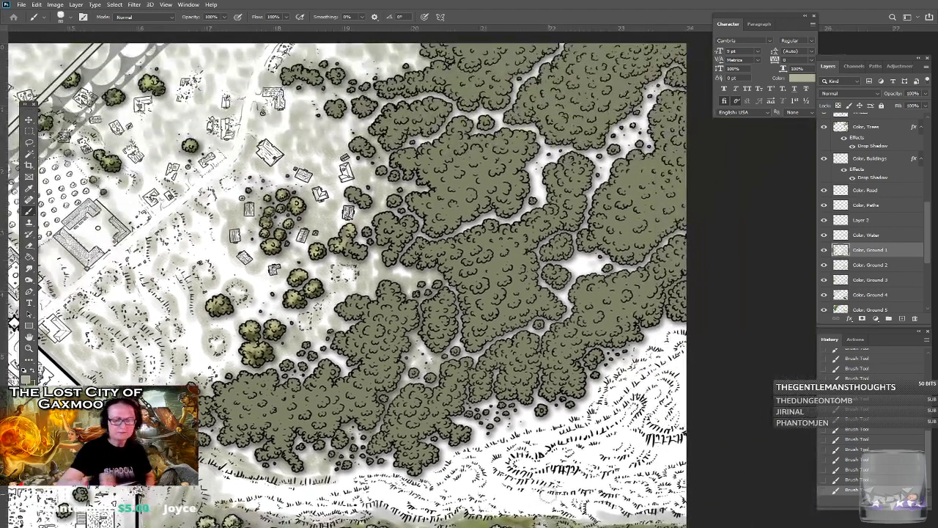
Shade the clearings and narrow gaps between the tree masses of the northeastern forest in grey-green.
{"action": "scroll", "coordinate": [220, 433], "scroll_direction": "up", "scroll_amount": 3}
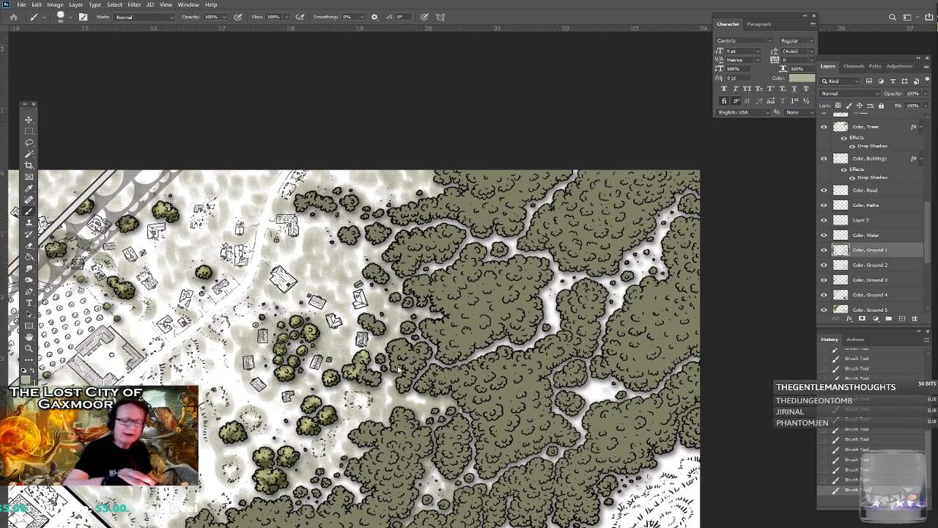
{"action": "left_click_drag", "start_coordinate": [397, 319], "coordinate": [420, 319]}
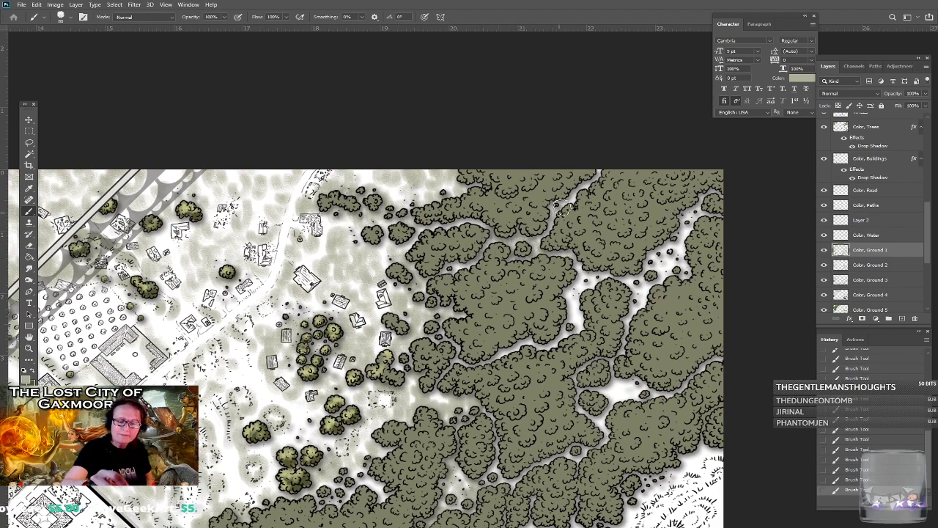
{"action": "mouse_move", "coordinate": [578, 270]}
{"action": "left_mouse_down"}
{"action": "mouse_move", "coordinate": [636, 284]}
{"action": "mouse_move", "coordinate": [663, 260]}
{"action": "mouse_move", "coordinate": [683, 267]}
{"action": "mouse_move", "coordinate": [678, 259]}
{"action": "mouse_move", "coordinate": [718, 194]}
{"action": "left_mouse_up"}
{"action": "mouse_move", "coordinate": [701, 240]}
{"action": "left_mouse_down"}
{"action": "mouse_move", "coordinate": [624, 345]}
{"action": "mouse_move", "coordinate": [584, 381]}
{"action": "mouse_move", "coordinate": [606, 392]}
{"action": "mouse_move", "coordinate": [620, 378]}
{"action": "mouse_move", "coordinate": [630, 400]}
{"action": "mouse_move", "coordinate": [639, 381]}
{"action": "mouse_move", "coordinate": [663, 401]}
{"action": "mouse_move", "coordinate": [723, 357]}
{"action": "mouse_move", "coordinate": [601, 424]}
{"action": "mouse_move", "coordinate": [604, 440]}
{"action": "mouse_move", "coordinate": [563, 467]}
{"action": "left_mouse_up"}
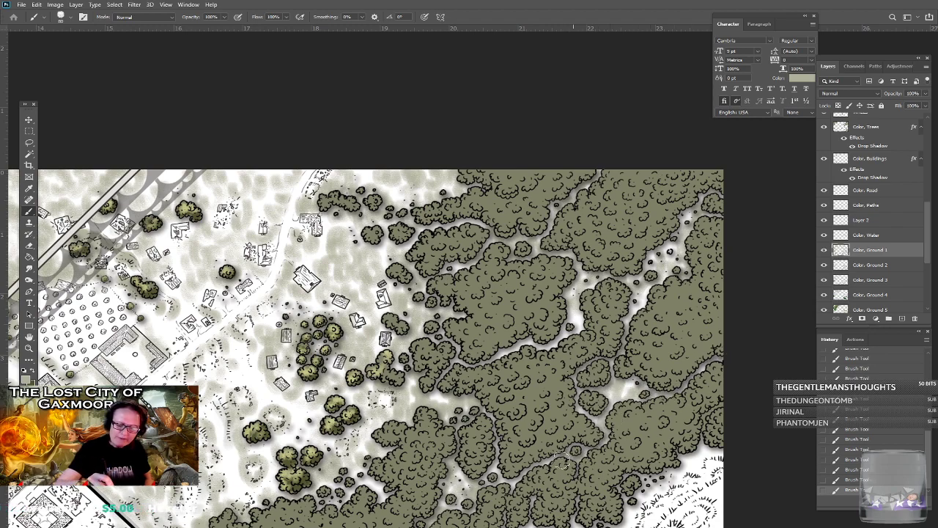
Brush grey-green shading along the hachured slopes south of the northeastern forest, out to the map's eastern edge.
{"action": "left_click_drag", "start_coordinate": [510, 485], "coordinate": [515, 354]}
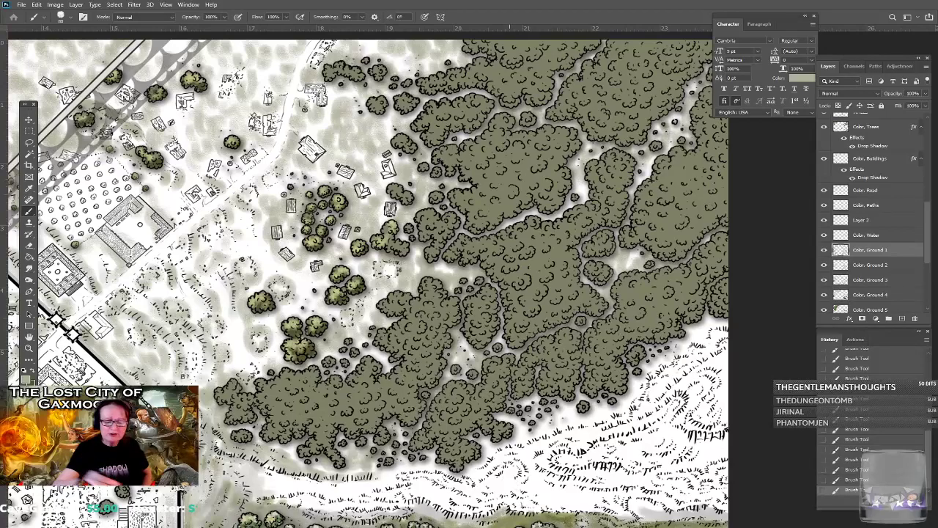
{"action": "mouse_move", "coordinate": [474, 465]}
{"action": "left_mouse_down"}
{"action": "mouse_move", "coordinate": [539, 428]}
{"action": "mouse_move", "coordinate": [598, 422]}
{"action": "mouse_move", "coordinate": [600, 431]}
{"action": "mouse_move", "coordinate": [646, 395]}
{"action": "mouse_move", "coordinate": [648, 376]}
{"action": "mouse_move", "coordinate": [680, 348]}
{"action": "mouse_move", "coordinate": [659, 390]}
{"action": "mouse_move", "coordinate": [717, 347]}
{"action": "mouse_move", "coordinate": [714, 327]}
{"action": "mouse_move", "coordinate": [726, 341]}
{"action": "mouse_move", "coordinate": [691, 389]}
{"action": "mouse_move", "coordinate": [713, 397]}
{"action": "mouse_move", "coordinate": [693, 414]}
{"action": "mouse_move", "coordinate": [712, 420]}
{"action": "mouse_move", "coordinate": [714, 408]}
{"action": "mouse_move", "coordinate": [681, 410]}
{"action": "mouse_move", "coordinate": [685, 391]}
{"action": "mouse_move", "coordinate": [669, 412]}
{"action": "mouse_move", "coordinate": [590, 442]}
{"action": "mouse_move", "coordinate": [552, 440]}
{"action": "mouse_move", "coordinate": [535, 469]}
{"action": "mouse_move", "coordinate": [551, 460]}
{"action": "mouse_move", "coordinate": [635, 471]}
{"action": "mouse_move", "coordinate": [675, 446]}
{"action": "mouse_move", "coordinate": [663, 444]}
{"action": "mouse_move", "coordinate": [633, 442]}
{"action": "mouse_move", "coordinate": [693, 454]}
{"action": "mouse_move", "coordinate": [648, 475]}
{"action": "mouse_move", "coordinate": [702, 470]}
{"action": "left_mouse_up"}
{"action": "left_click_drag", "start_coordinate": [789, 506], "coordinate": [697, 468]}
{"action": "mouse_move", "coordinate": [542, 468]}
{"action": "left_mouse_down"}
{"action": "mouse_move", "coordinate": [608, 461]}
{"action": "mouse_move", "coordinate": [586, 452]}
{"action": "mouse_move", "coordinate": [630, 456]}
{"action": "mouse_move", "coordinate": [619, 449]}
{"action": "mouse_move", "coordinate": [639, 425]}
{"action": "mouse_move", "coordinate": [546, 452]}
{"action": "mouse_move", "coordinate": [462, 447]}
{"action": "mouse_move", "coordinate": [501, 445]}
{"action": "mouse_move", "coordinate": [511, 478]}
{"action": "mouse_move", "coordinate": [513, 469]}
{"action": "mouse_move", "coordinate": [422, 464]}
{"action": "mouse_move", "coordinate": [432, 439]}
{"action": "mouse_move", "coordinate": [410, 425]}
{"action": "mouse_move", "coordinate": [432, 432]}
{"action": "mouse_move", "coordinate": [309, 439]}
{"action": "mouse_move", "coordinate": [377, 467]}
{"action": "mouse_move", "coordinate": [399, 465]}
{"action": "mouse_move", "coordinate": [373, 479]}
{"action": "mouse_move", "coordinate": [320, 461]}
{"action": "mouse_move", "coordinate": [209, 457]}
{"action": "mouse_move", "coordinate": [222, 445]}
{"action": "mouse_move", "coordinate": [301, 443]}
{"action": "mouse_move", "coordinate": [298, 431]}
{"action": "left_mouse_up"}
{"action": "scroll", "coordinate": [299, 431], "scroll_direction": "left", "scroll_amount": 5}
{"action": "scroll", "coordinate": [299, 431], "scroll_direction": "down", "scroll_amount": 2}
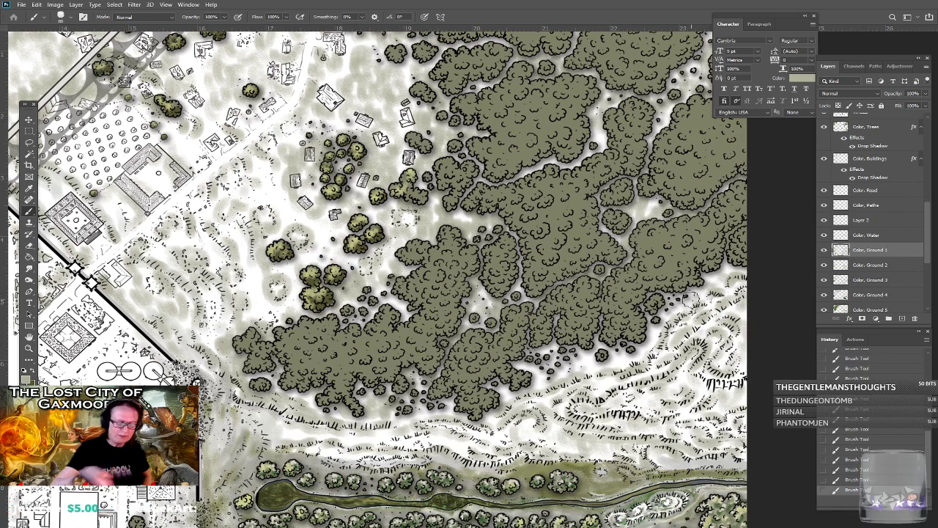
{"action": "left_click_drag", "start_coordinate": [691, 299], "coordinate": [822, 289]}
Review the shaded northern ground, set the foreground colour to a light grey and make the Color, Ground 2 layer active.
{"action": "scroll", "coordinate": [469, 293], "scroll_direction": "down", "scroll_amount": 6}
{"action": "left_click_drag", "start_coordinate": [411, 411], "coordinate": [461, 335]}
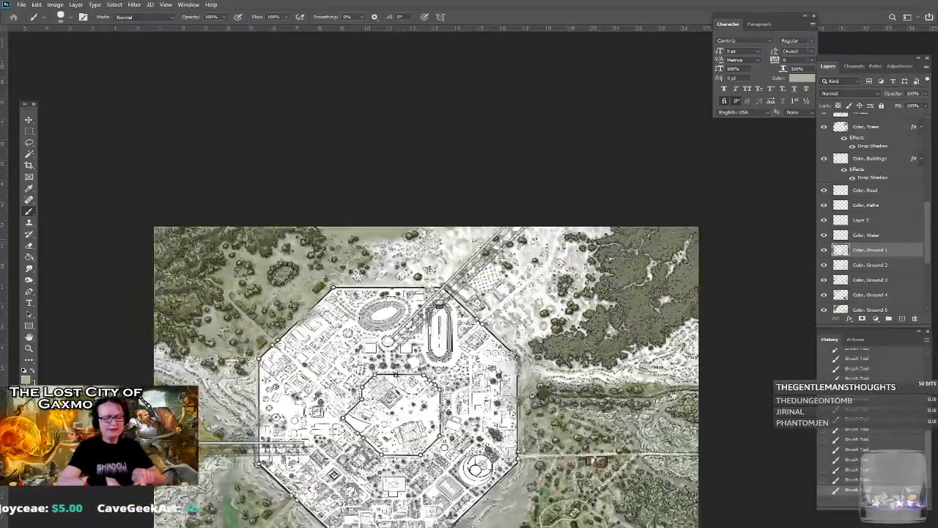
{"action": "scroll", "coordinate": [469, 293], "scroll_direction": "up", "scroll_amount": 3}
{"action": "left_click_drag", "start_coordinate": [469, 293], "coordinate": [482, 268]}
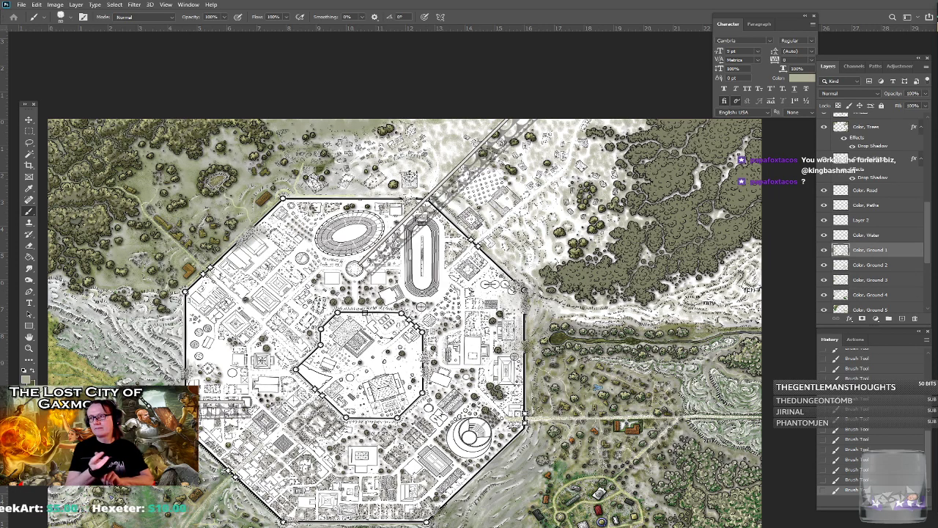
{"action": "left_click_drag", "start_coordinate": [316, 165], "coordinate": [365, 247]}
{"action": "scroll", "coordinate": [365, 247], "scroll_direction": "up", "scroll_amount": 5}
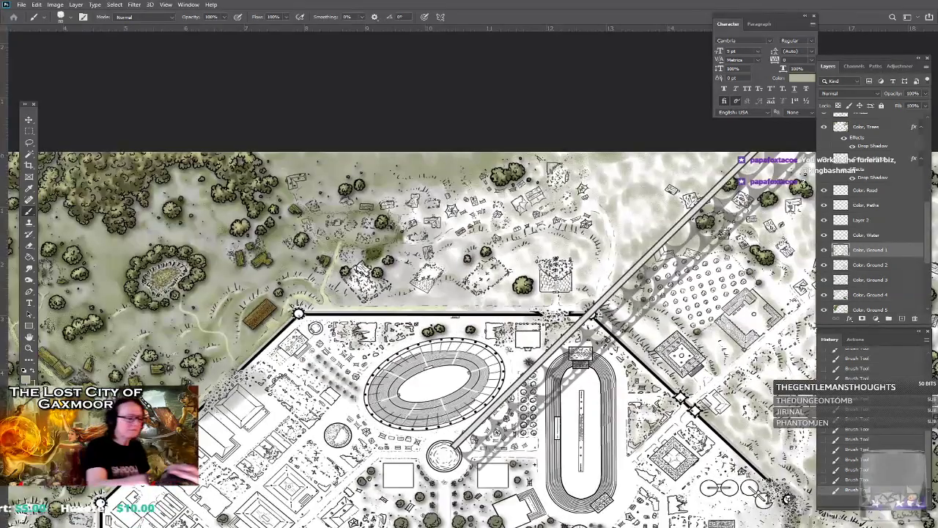
{"action": "left_click", "coordinate": [26, 379]}
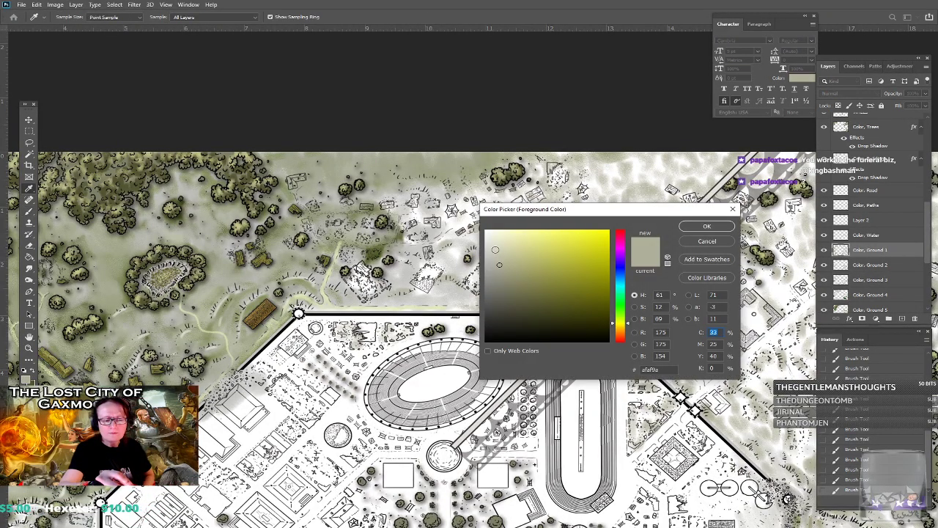
{"action": "left_click", "coordinate": [706, 226]}
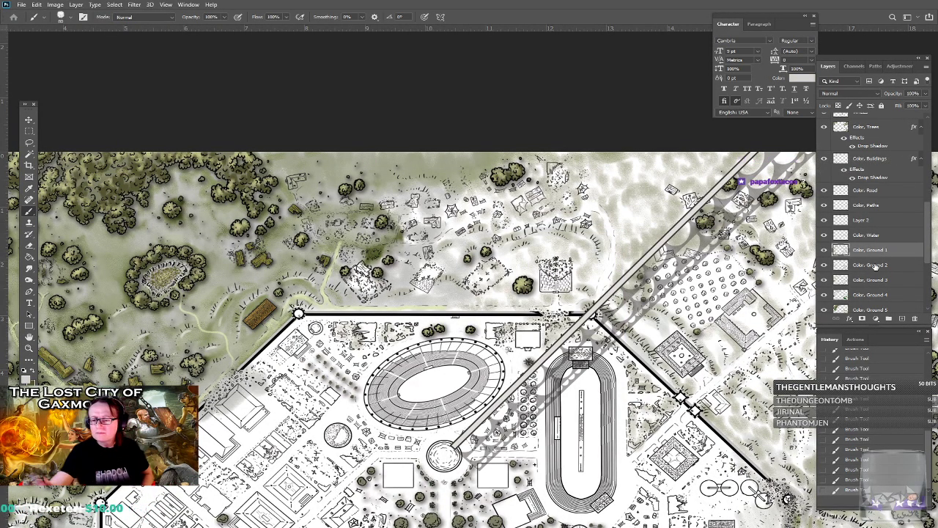
{"action": "left_click", "coordinate": [873, 266]}
Brush light grey over the white gaps among the tents, ruins and embankment north of the city wall.
{"action": "scroll", "coordinate": [308, 291], "scroll_direction": "up", "scroll_amount": 2}
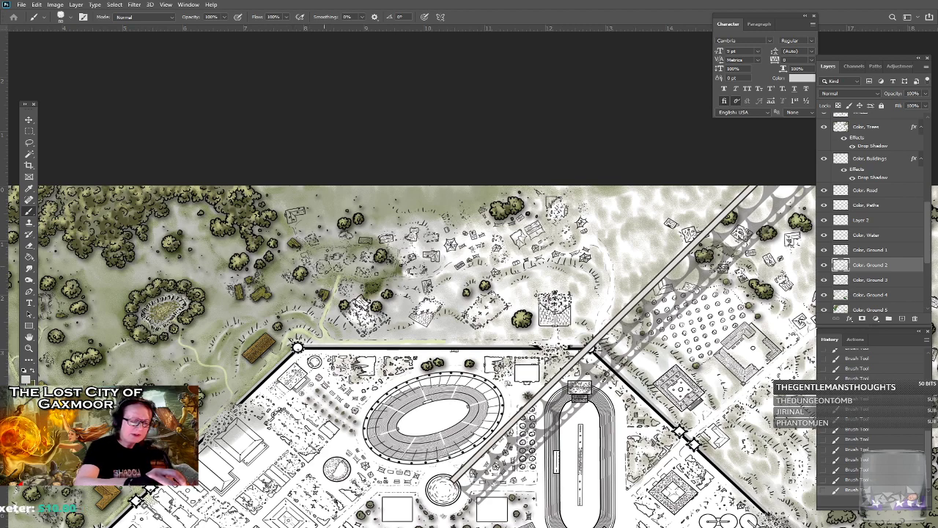
{"action": "mouse_move", "coordinate": [375, 287]}
{"action": "left_mouse_down"}
{"action": "mouse_move", "coordinate": [408, 296]}
{"action": "mouse_move", "coordinate": [425, 310]}
{"action": "mouse_move", "coordinate": [423, 322]}
{"action": "left_mouse_up"}
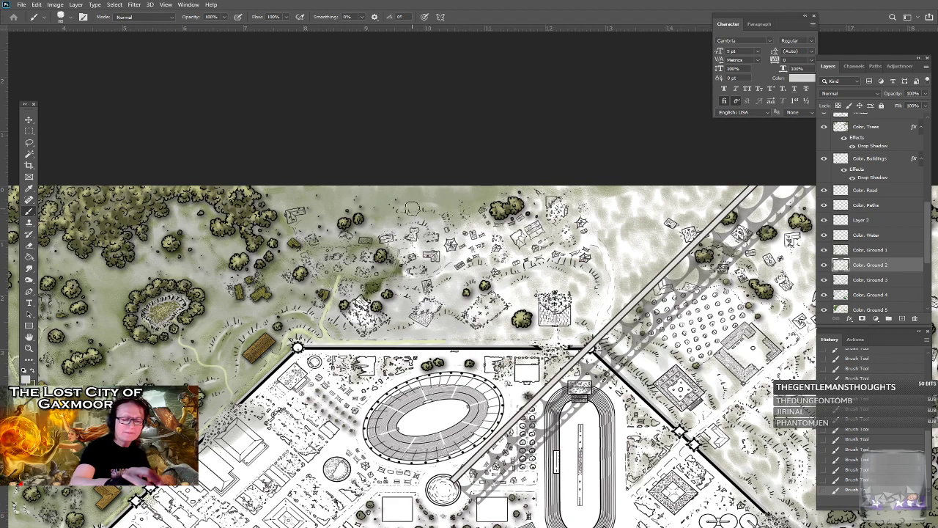
{"action": "left_click_drag", "start_coordinate": [448, 241], "coordinate": [453, 288]}
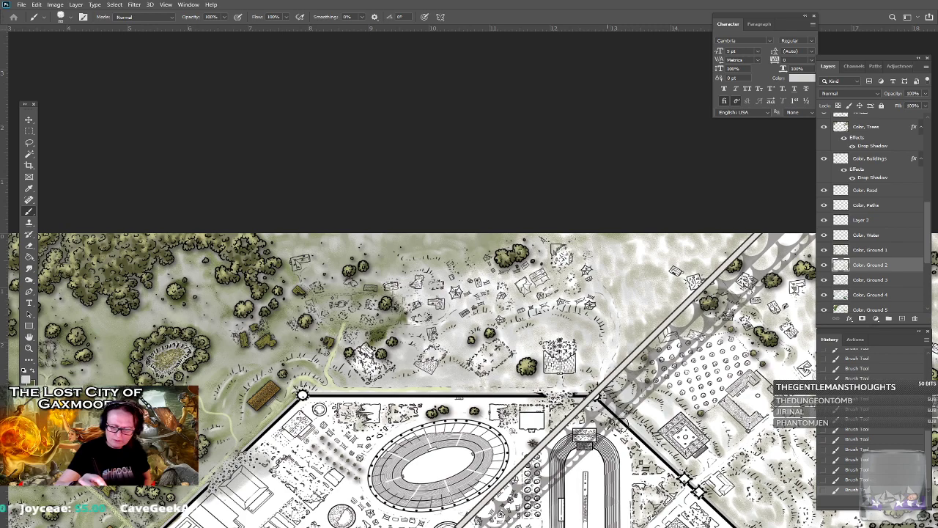
Brush light grey into the white gaps around the aqueduct, orchard and courtyard buildings west of the northeastern road.
{"action": "left_click_drag", "start_coordinate": [650, 457], "coordinate": [433, 438]}
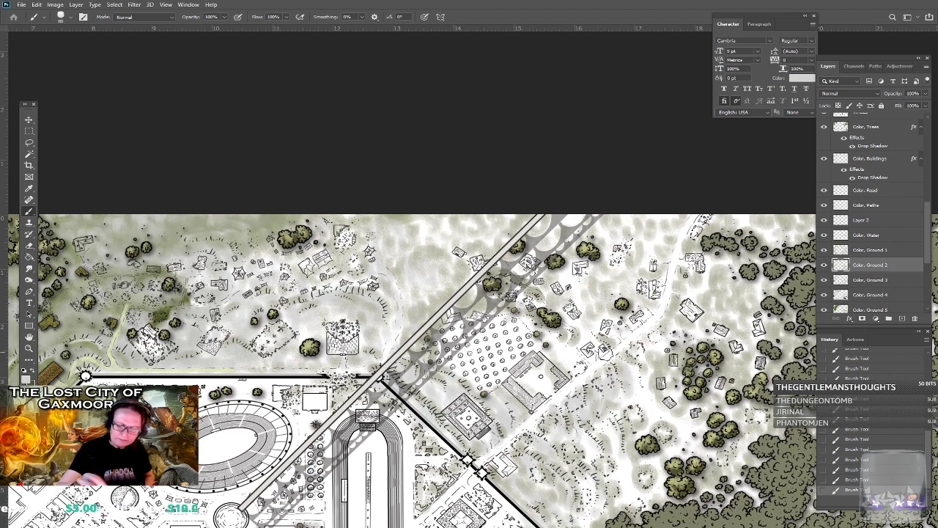
{"action": "left_click_drag", "start_coordinate": [570, 352], "coordinate": [574, 357]}
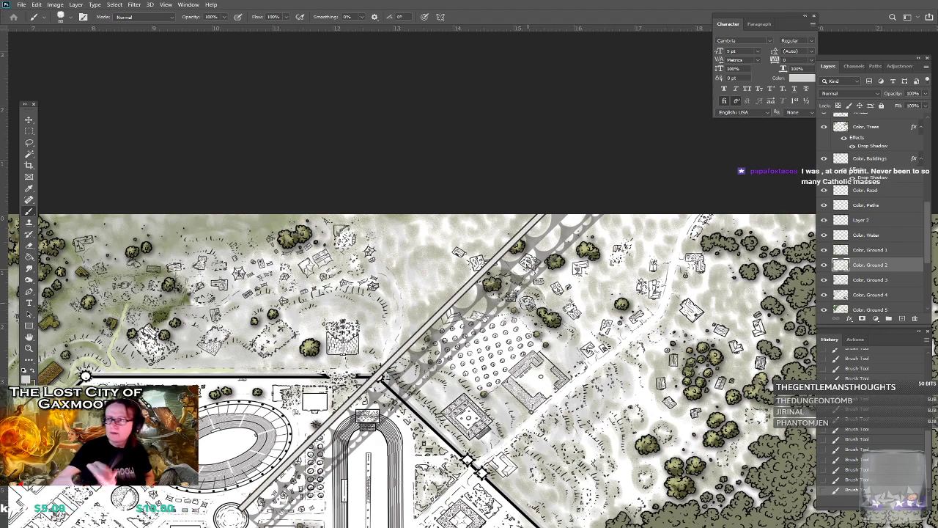
{"action": "left_click_drag", "start_coordinate": [542, 315], "coordinate": [519, 339]}
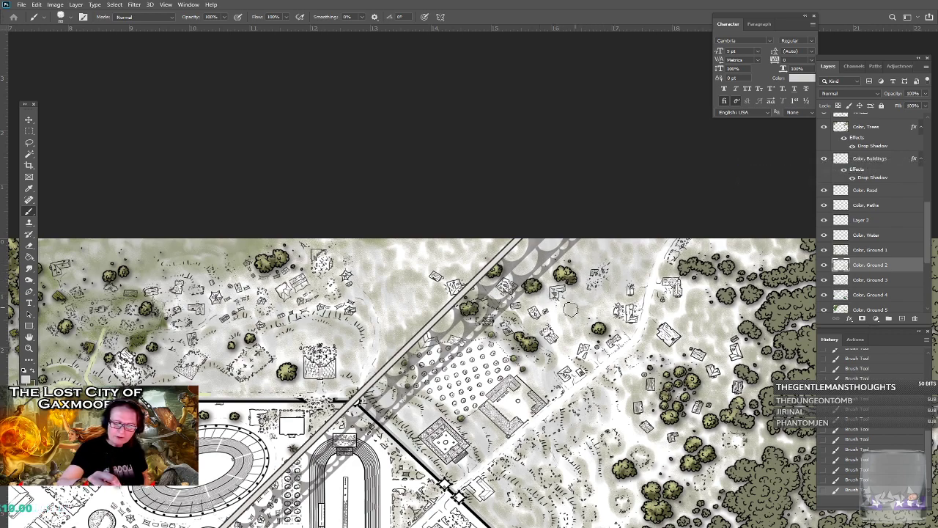
Brush light grey over the ground east of the northeastern road and the hillside outside the northeastern wall.
{"action": "scroll", "coordinate": [568, 323], "scroll_direction": "right", "scroll_amount": 4}
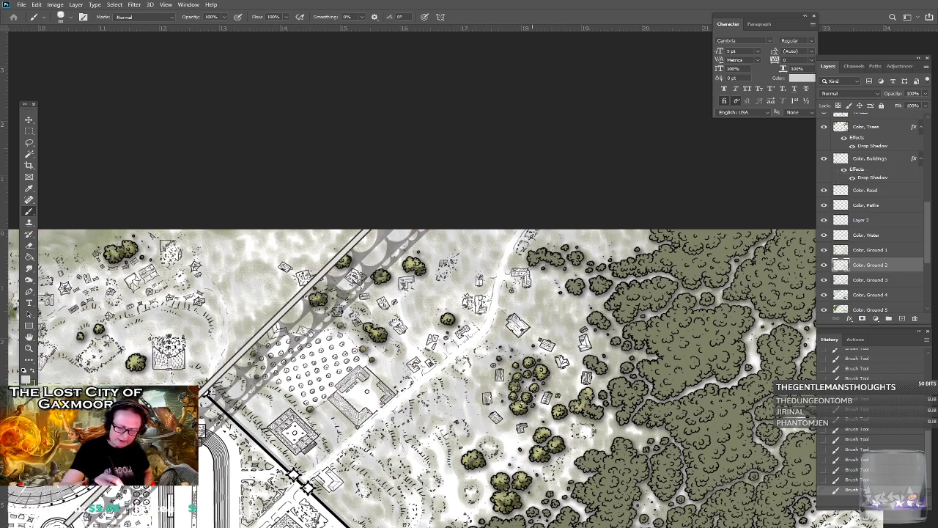
{"action": "mouse_move", "coordinate": [557, 419]}
{"action": "left_mouse_down"}
{"action": "mouse_move", "coordinate": [591, 434]}
{"action": "mouse_move", "coordinate": [621, 418]}
{"action": "mouse_move", "coordinate": [649, 349]}
{"action": "left_mouse_up"}
{"action": "mouse_move", "coordinate": [562, 385]}
{"action": "left_mouse_down"}
{"action": "mouse_move", "coordinate": [538, 400]}
{"action": "mouse_move", "coordinate": [465, 425]}
{"action": "mouse_move", "coordinate": [457, 404]}
{"action": "mouse_move", "coordinate": [452, 424]}
{"action": "mouse_move", "coordinate": [445, 415]}
{"action": "mouse_move", "coordinate": [427, 435]}
{"action": "mouse_move", "coordinate": [384, 450]}
{"action": "left_mouse_up"}
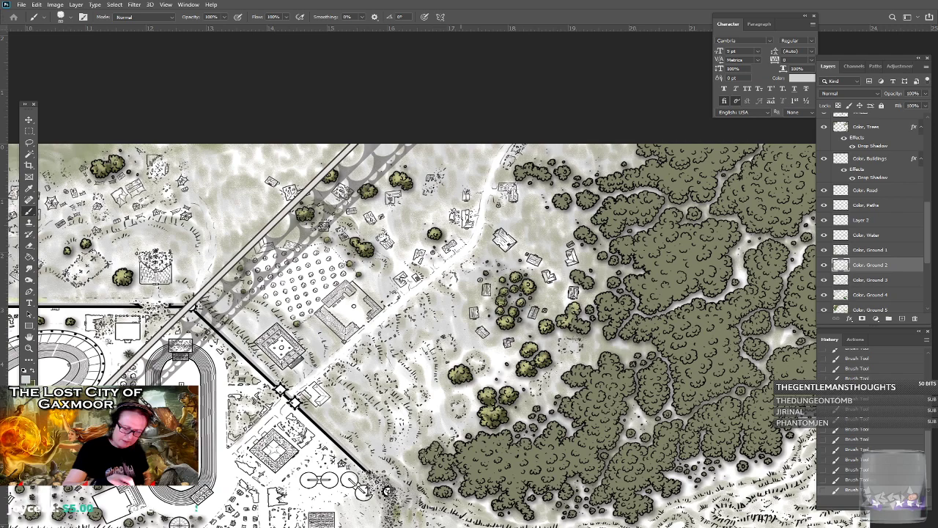
Brush light grey over the ground along the western edge of the northeastern forest and into the white gaps between its tree clusters.
{"action": "mouse_move", "coordinate": [379, 416]}
{"action": "left_mouse_down"}
{"action": "mouse_move", "coordinate": [404, 381]}
{"action": "mouse_move", "coordinate": [431, 385]}
{"action": "mouse_move", "coordinate": [425, 340]}
{"action": "mouse_move", "coordinate": [459, 361]}
{"action": "mouse_move", "coordinate": [466, 343]}
{"action": "mouse_move", "coordinate": [461, 390]}
{"action": "mouse_move", "coordinate": [481, 408]}
{"action": "mouse_move", "coordinate": [482, 368]}
{"action": "mouse_move", "coordinate": [491, 363]}
{"action": "mouse_move", "coordinate": [500, 379]}
{"action": "mouse_move", "coordinate": [504, 344]}
{"action": "mouse_move", "coordinate": [524, 384]}
{"action": "mouse_move", "coordinate": [546, 364]}
{"action": "left_mouse_up"}
{"action": "mouse_move", "coordinate": [571, 392]}
{"action": "left_mouse_down"}
{"action": "mouse_move", "coordinate": [616, 421]}
{"action": "mouse_move", "coordinate": [678, 411]}
{"action": "mouse_move", "coordinate": [536, 471]}
{"action": "left_mouse_up"}
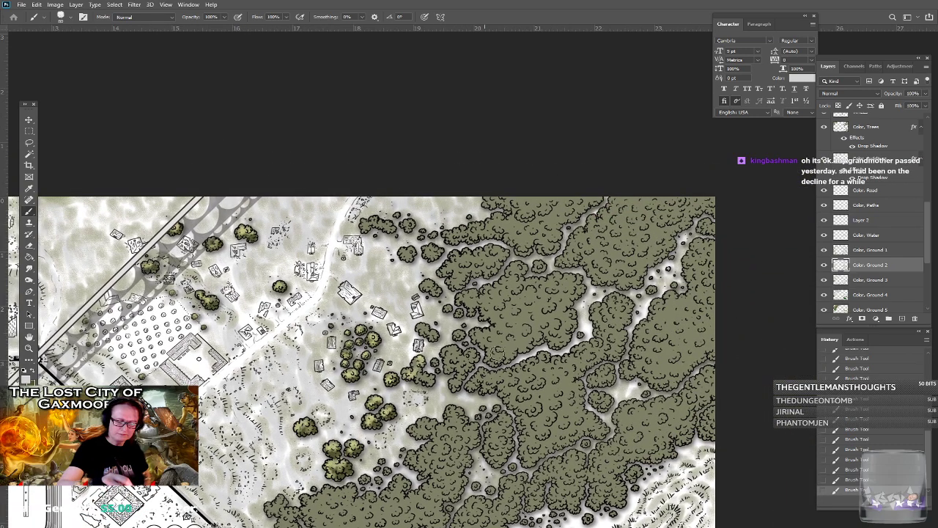
{"action": "mouse_move", "coordinate": [569, 351]}
{"action": "left_mouse_down"}
{"action": "mouse_move", "coordinate": [591, 291]}
{"action": "mouse_move", "coordinate": [634, 329]}
{"action": "left_mouse_up"}
{"action": "left_click_drag", "start_coordinate": [658, 277], "coordinate": [679, 290]}
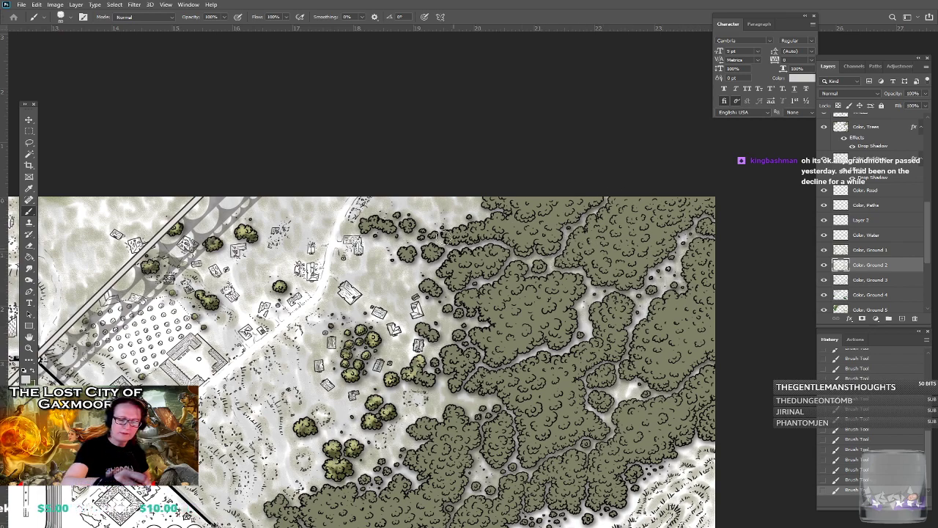
{"action": "left_click_drag", "start_coordinate": [489, 220], "coordinate": [472, 179]}
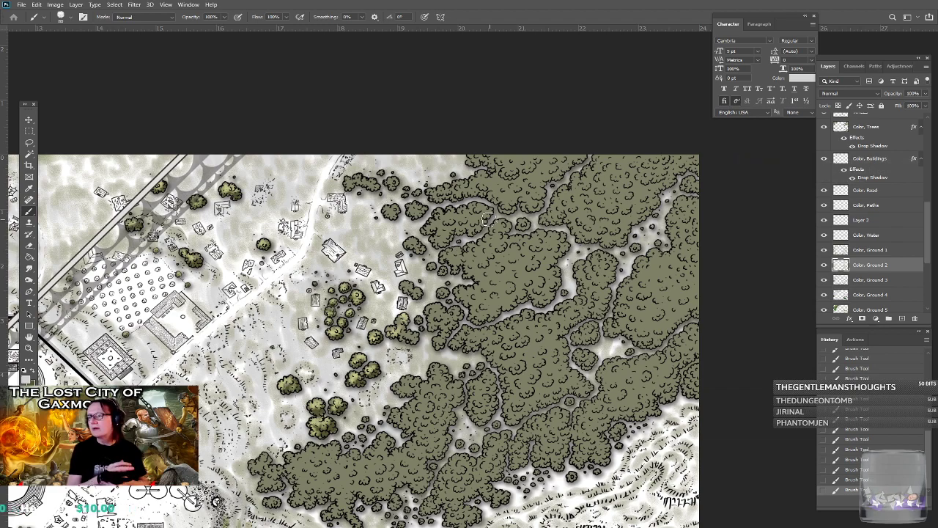
{"action": "left_click_drag", "start_coordinate": [489, 220], "coordinate": [467, 204]}
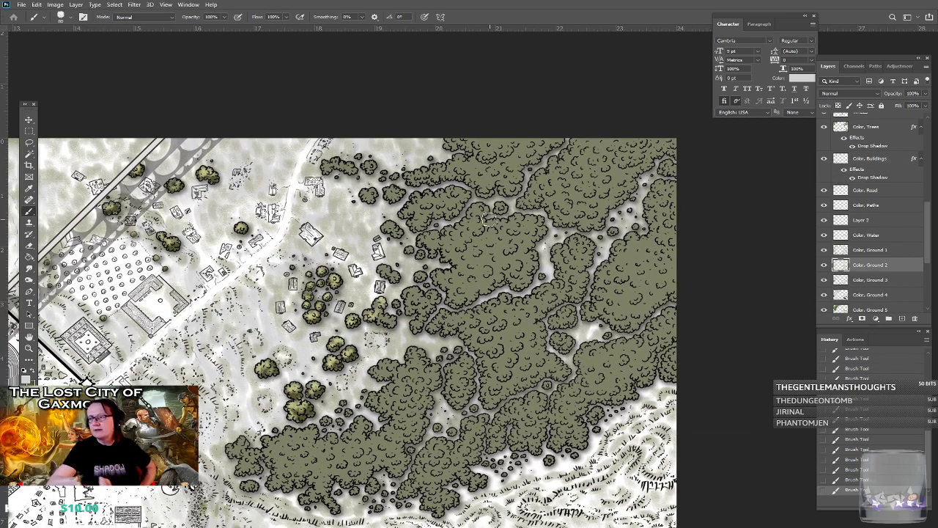
Brush light grey over the forest's southeastern clearings and the hachured hillside between the forest and the stream.
{"action": "left_click_drag", "start_coordinate": [576, 330], "coordinate": [603, 316]}
{"action": "mouse_move", "coordinate": [612, 401]}
{"action": "left_mouse_down"}
{"action": "mouse_move", "coordinate": [607, 422]}
{"action": "mouse_move", "coordinate": [632, 397]}
{"action": "mouse_move", "coordinate": [664, 384]}
{"action": "left_mouse_up"}
{"action": "mouse_move", "coordinate": [620, 438]}
{"action": "left_mouse_down"}
{"action": "mouse_move", "coordinate": [673, 400]}
{"action": "mouse_move", "coordinate": [612, 451]}
{"action": "mouse_move", "coordinate": [668, 422]}
{"action": "mouse_move", "coordinate": [644, 464]}
{"action": "mouse_move", "coordinate": [674, 453]}
{"action": "mouse_move", "coordinate": [659, 471]}
{"action": "mouse_move", "coordinate": [696, 385]}
{"action": "left_mouse_up"}
{"action": "mouse_move", "coordinate": [598, 367]}
{"action": "left_mouse_down"}
{"action": "mouse_move", "coordinate": [639, 341]}
{"action": "mouse_move", "coordinate": [626, 362]}
{"action": "mouse_move", "coordinate": [574, 366]}
{"action": "mouse_move", "coordinate": [562, 382]}
{"action": "mouse_move", "coordinate": [550, 358]}
{"action": "mouse_move", "coordinate": [523, 373]}
{"action": "mouse_move", "coordinate": [537, 390]}
{"action": "mouse_move", "coordinate": [508, 402]}
{"action": "mouse_move", "coordinate": [499, 389]}
{"action": "mouse_move", "coordinate": [493, 421]}
{"action": "mouse_move", "coordinate": [540, 401]}
{"action": "mouse_move", "coordinate": [561, 409]}
{"action": "mouse_move", "coordinate": [566, 388]}
{"action": "mouse_move", "coordinate": [599, 388]}
{"action": "mouse_move", "coordinate": [651, 362]}
{"action": "left_mouse_up"}
{"action": "mouse_move", "coordinate": [570, 409]}
{"action": "left_mouse_down"}
{"action": "mouse_move", "coordinate": [604, 406]}
{"action": "mouse_move", "coordinate": [607, 424]}
{"action": "mouse_move", "coordinate": [621, 414]}
{"action": "mouse_move", "coordinate": [623, 394]}
{"action": "mouse_move", "coordinate": [645, 404]}
{"action": "mouse_move", "coordinate": [661, 392]}
{"action": "mouse_move", "coordinate": [673, 366]}
{"action": "mouse_move", "coordinate": [650, 426]}
{"action": "mouse_move", "coordinate": [687, 421]}
{"action": "mouse_move", "coordinate": [690, 395]}
{"action": "mouse_move", "coordinate": [709, 397]}
{"action": "mouse_move", "coordinate": [713, 449]}
{"action": "left_mouse_up"}
{"action": "mouse_move", "coordinate": [644, 450]}
{"action": "left_mouse_down"}
{"action": "mouse_move", "coordinate": [523, 437]}
{"action": "mouse_move", "coordinate": [528, 416]}
{"action": "mouse_move", "coordinate": [548, 428]}
{"action": "mouse_move", "coordinate": [521, 424]}
{"action": "mouse_move", "coordinate": [510, 436]}
{"action": "mouse_move", "coordinate": [504, 429]}
{"action": "mouse_move", "coordinate": [508, 451]}
{"action": "mouse_move", "coordinate": [459, 441]}
{"action": "mouse_move", "coordinate": [412, 418]}
{"action": "mouse_move", "coordinate": [435, 407]}
{"action": "mouse_move", "coordinate": [408, 411]}
{"action": "mouse_move", "coordinate": [431, 392]}
{"action": "mouse_move", "coordinate": [378, 391]}
{"action": "mouse_move", "coordinate": [395, 411]}
{"action": "mouse_move", "coordinate": [359, 419]}
{"action": "left_mouse_up"}
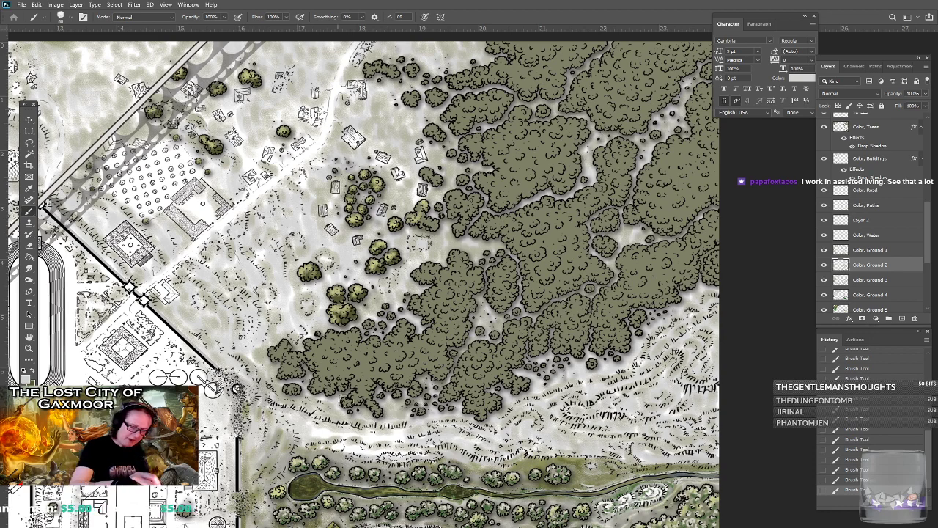
{"action": "mouse_move", "coordinate": [302, 388]}
{"action": "left_mouse_down"}
{"action": "mouse_move", "coordinate": [327, 439]}
{"action": "mouse_move", "coordinate": [370, 454]}
{"action": "mouse_move", "coordinate": [405, 436]}
{"action": "mouse_move", "coordinate": [388, 420]}
{"action": "mouse_move", "coordinate": [310, 438]}
{"action": "left_mouse_up"}
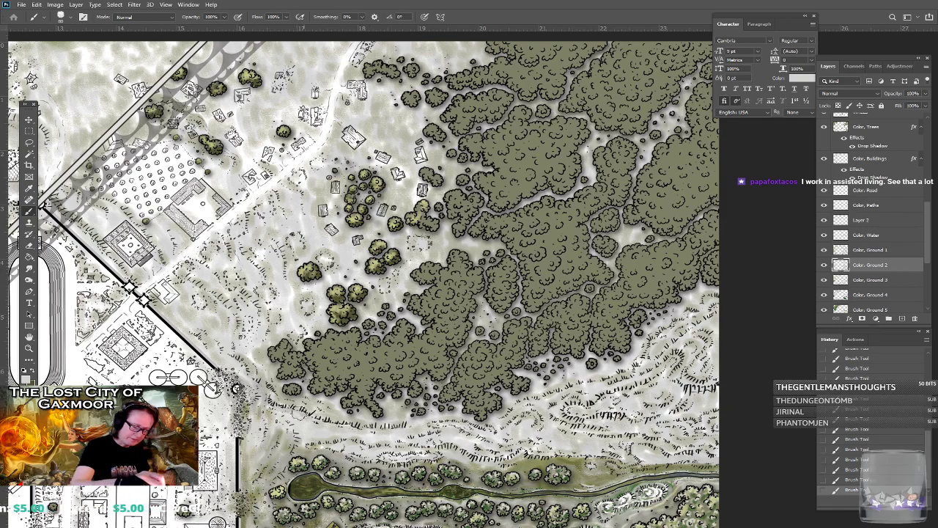
Make the Color, Ground 3 layer active and set the foreground colour to a muted olive.
{"action": "scroll", "coordinate": [374, 401], "scroll_direction": "down", "scroll_amount": 5}
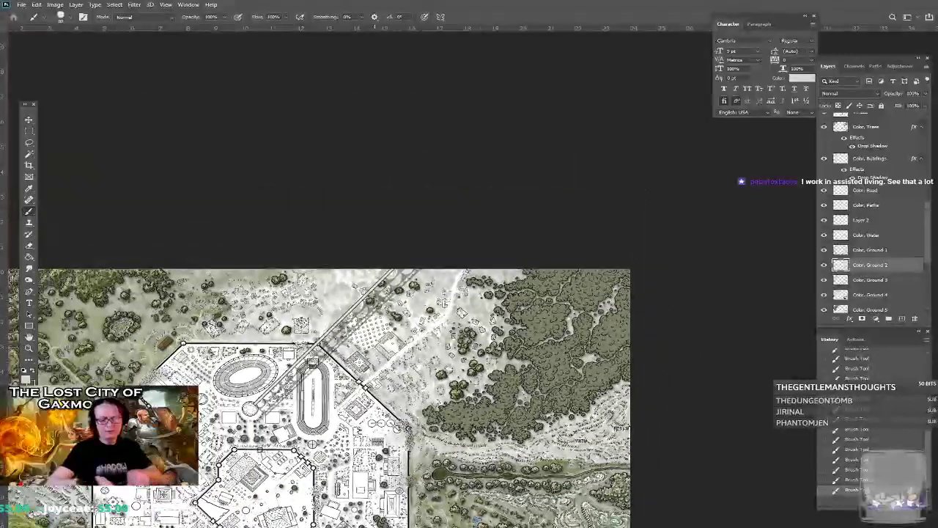
{"action": "scroll", "coordinate": [440, 374], "scroll_direction": "up", "scroll_amount": 2}
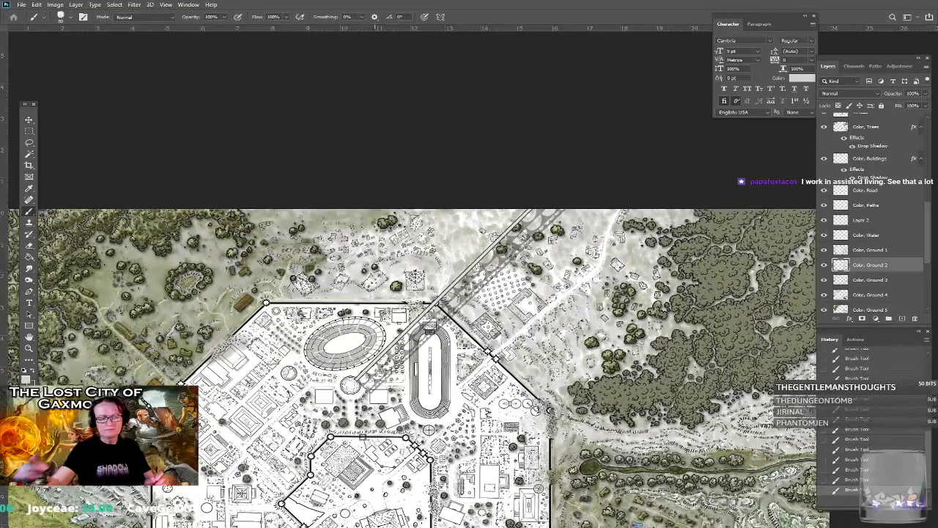
{"action": "left_click", "coordinate": [868, 280]}
{"action": "key", "text": "ctrl+plus"}
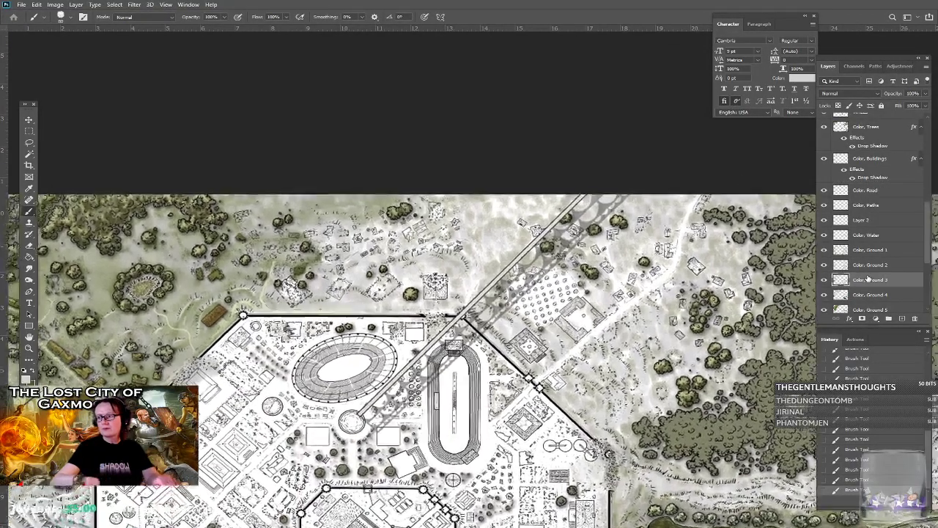
{"action": "key", "text": "ctrl+plus"}
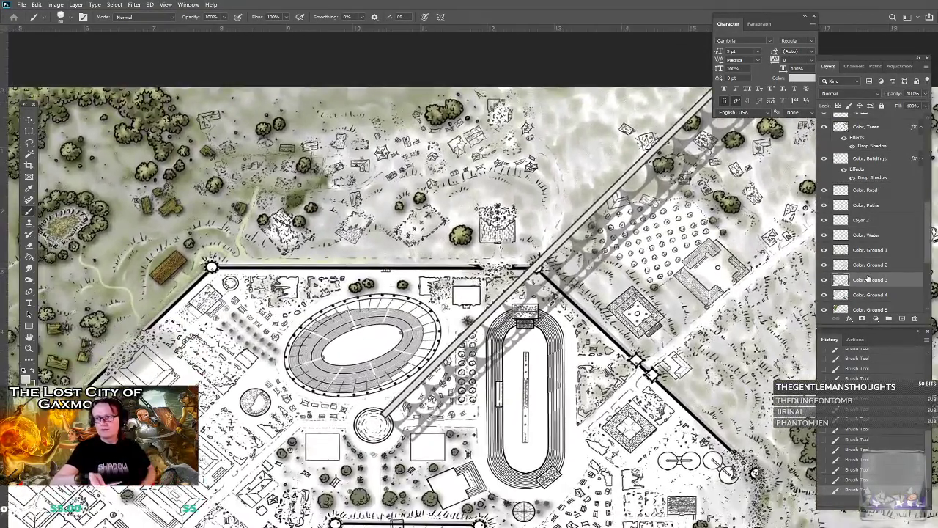
{"action": "left_click", "coordinate": [26, 379]}
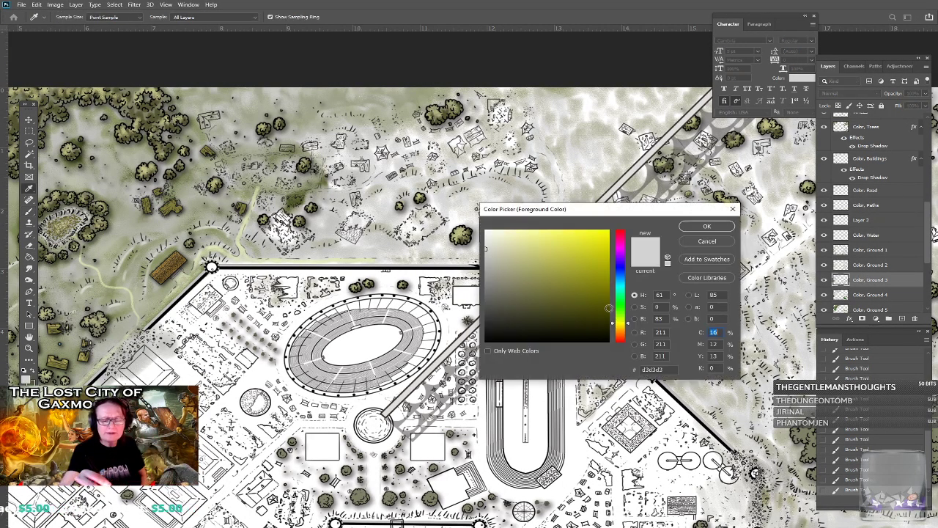
{"action": "left_click", "coordinate": [620, 299]}
{"action": "left_click", "coordinate": [546, 290]}
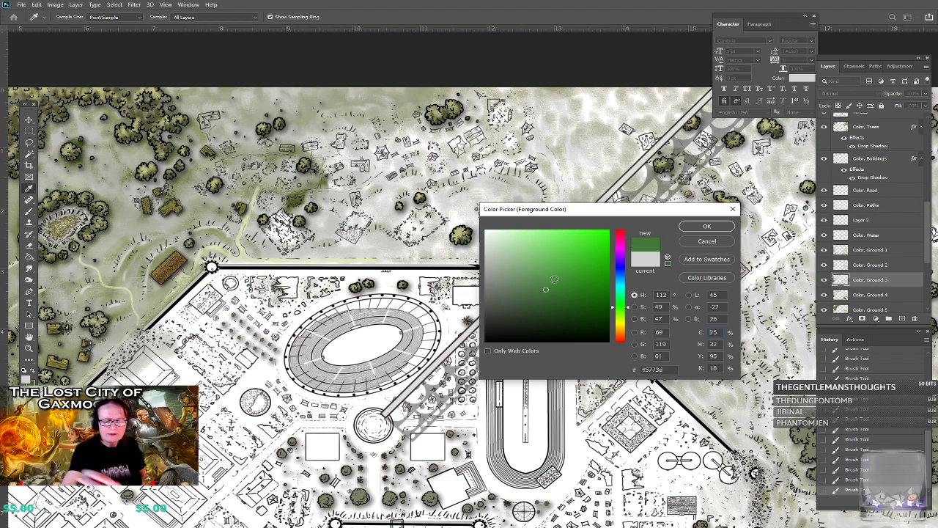
{"action": "left_click_drag", "start_coordinate": [624, 309], "coordinate": [620, 323]}
{"action": "left_click", "coordinate": [527, 275]}
{"action": "left_click", "coordinate": [687, 226]}
Enlarge the brush and paint olive patches over the tents, ruins and open ground between the northern city wall and the aqueduct.
{"action": "left_click_drag", "start_coordinate": [533, 89], "coordinate": [686, 222]}
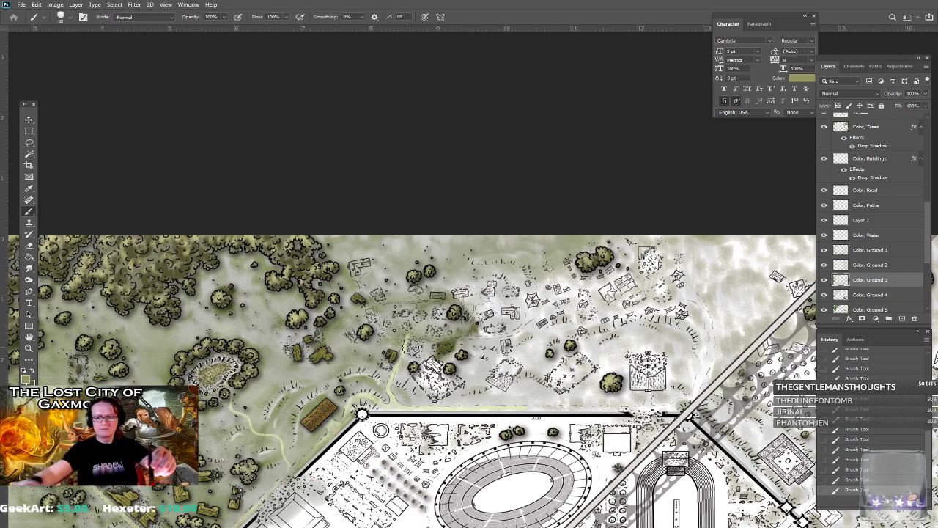
{"action": "key", "text": "bracketright"}
{"action": "key", "text": "bracketright"}
{"action": "key", "text": "bracketright"}
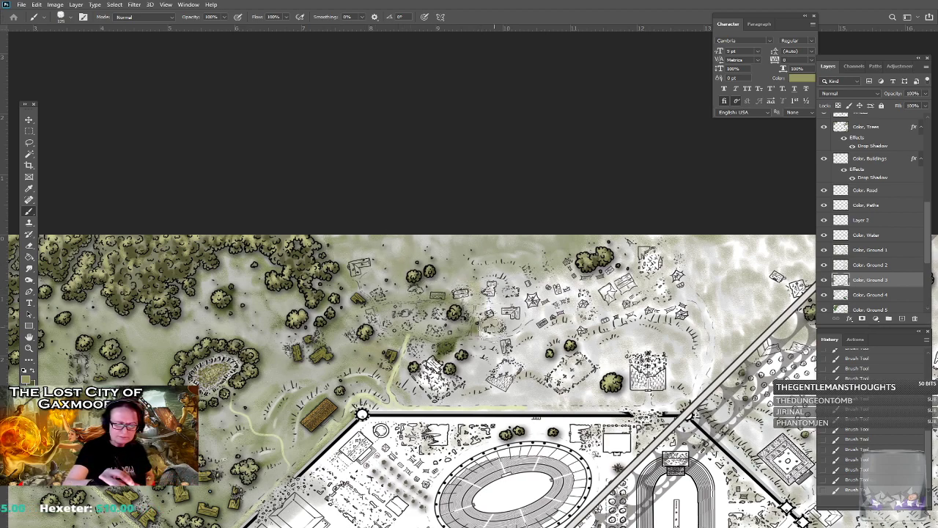
{"action": "mouse_move", "coordinate": [491, 300]}
{"action": "left_mouse_down"}
{"action": "mouse_move", "coordinate": [531, 318]}
{"action": "mouse_move", "coordinate": [546, 308]}
{"action": "mouse_move", "coordinate": [543, 296]}
{"action": "mouse_move", "coordinate": [478, 280]}
{"action": "mouse_move", "coordinate": [573, 297]}
{"action": "mouse_move", "coordinate": [583, 277]}
{"action": "mouse_move", "coordinate": [600, 288]}
{"action": "mouse_move", "coordinate": [630, 243]}
{"action": "mouse_move", "coordinate": [648, 238]}
{"action": "mouse_move", "coordinate": [638, 289]}
{"action": "mouse_move", "coordinate": [579, 323]}
{"action": "mouse_move", "coordinate": [652, 304]}
{"action": "mouse_move", "coordinate": [674, 315]}
{"action": "mouse_move", "coordinate": [645, 301]}
{"action": "mouse_move", "coordinate": [650, 245]}
{"action": "mouse_move", "coordinate": [670, 246]}
{"action": "mouse_move", "coordinate": [699, 267]}
{"action": "mouse_move", "coordinate": [718, 249]}
{"action": "mouse_move", "coordinate": [737, 256]}
{"action": "mouse_move", "coordinate": [723, 227]}
{"action": "mouse_move", "coordinate": [691, 326]}
{"action": "mouse_move", "coordinate": [702, 362]}
{"action": "mouse_move", "coordinate": [696, 380]}
{"action": "mouse_move", "coordinate": [676, 391]}
{"action": "mouse_move", "coordinate": [668, 359]}
{"action": "mouse_move", "coordinate": [635, 351]}
{"action": "mouse_move", "coordinate": [625, 371]}
{"action": "mouse_move", "coordinate": [606, 368]}
{"action": "mouse_move", "coordinate": [566, 395]}
{"action": "mouse_move", "coordinate": [650, 409]}
{"action": "mouse_move", "coordinate": [480, 404]}
{"action": "mouse_move", "coordinate": [540, 392]}
{"action": "left_mouse_up"}
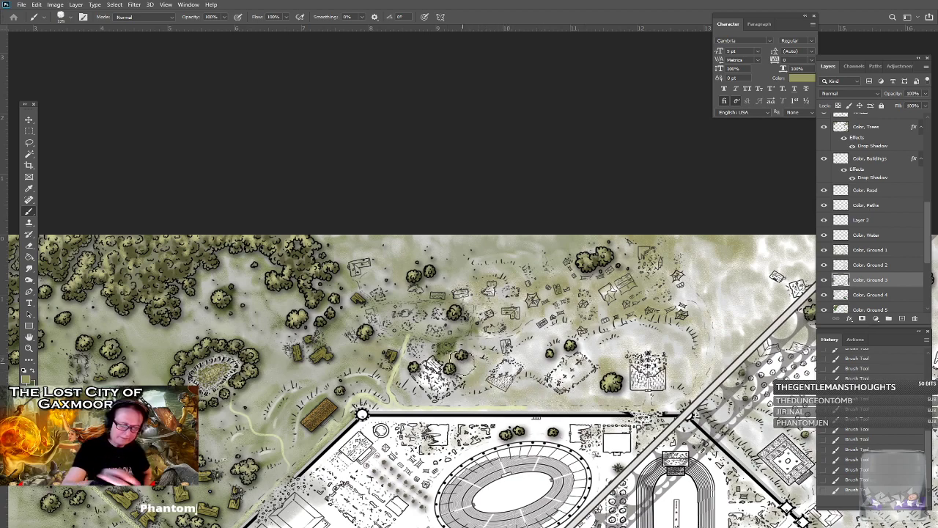
{"action": "scroll", "coordinate": [449, 361], "scroll_direction": "right", "scroll_amount": 5}
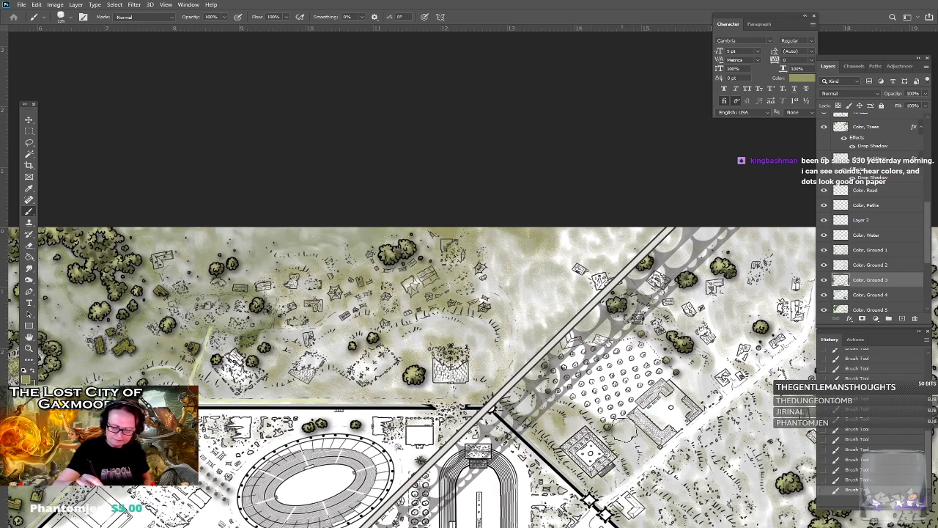
{"action": "left_click_drag", "start_coordinate": [628, 433], "coordinate": [637, 437]}
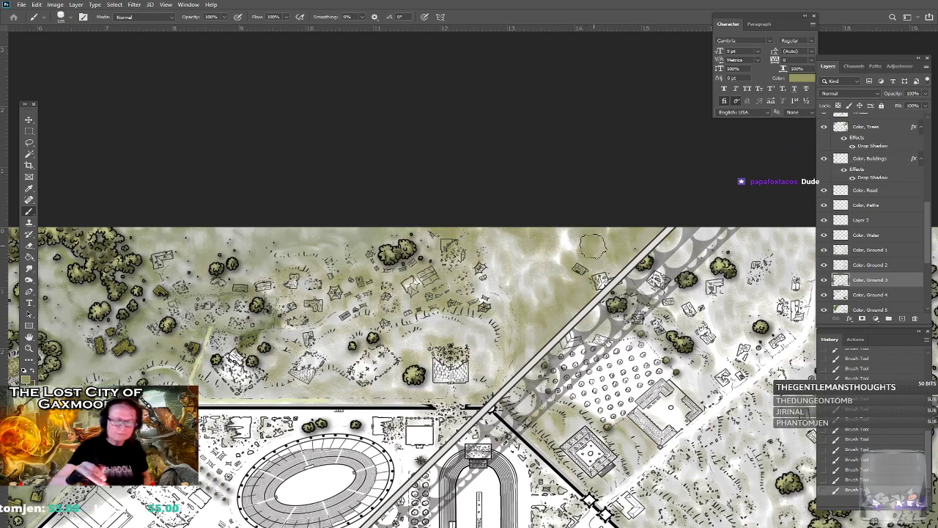
Brush olive patches around the aqueduct, orchard and courtyard buildings up to the northeastern road.
{"action": "key", "text": "ctrl+minus"}
{"action": "key", "text": "ctrl+minus"}
{"action": "key", "text": "ctrl+minus"}
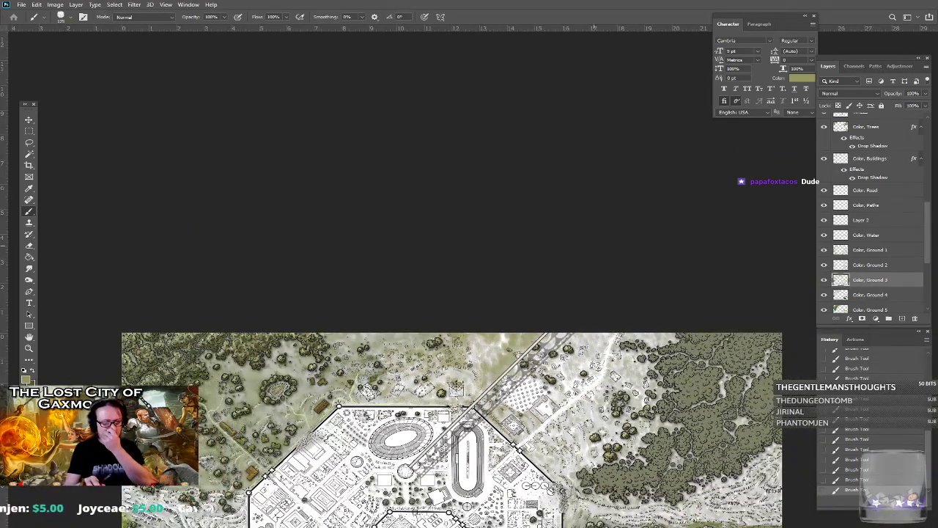
{"action": "key", "text": "ctrl+plus"}
{"action": "key", "text": "ctrl+plus"}
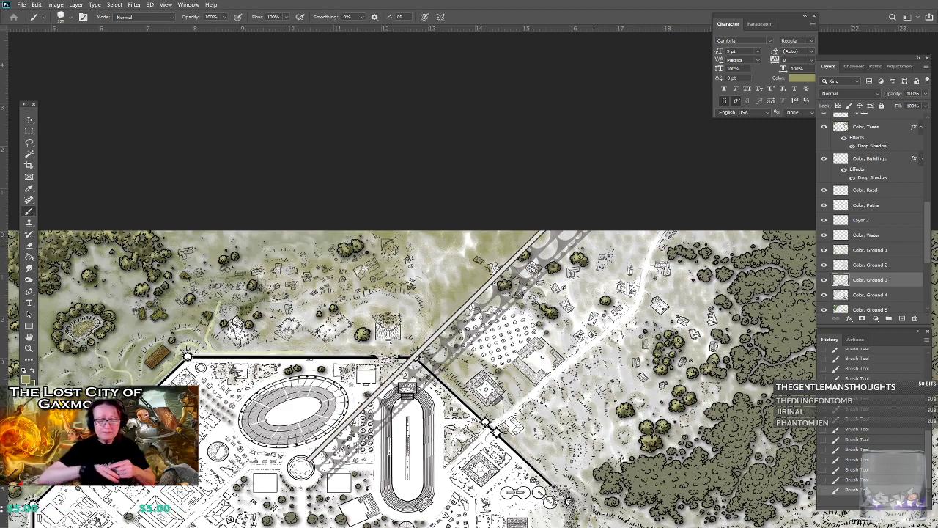
{"action": "scroll", "coordinate": [735, 327], "scroll_direction": "up", "scroll_amount": 2}
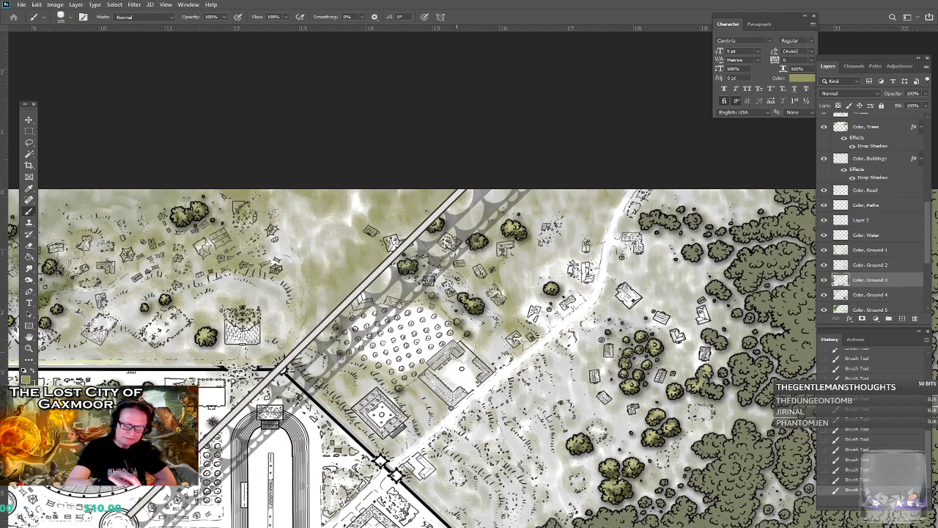
{"action": "mouse_move", "coordinate": [546, 295]}
{"action": "left_mouse_down"}
{"action": "mouse_move", "coordinate": [558, 280]}
{"action": "mouse_move", "coordinate": [582, 280]}
{"action": "mouse_move", "coordinate": [583, 260]}
{"action": "mouse_move", "coordinate": [594, 259]}
{"action": "left_mouse_up"}
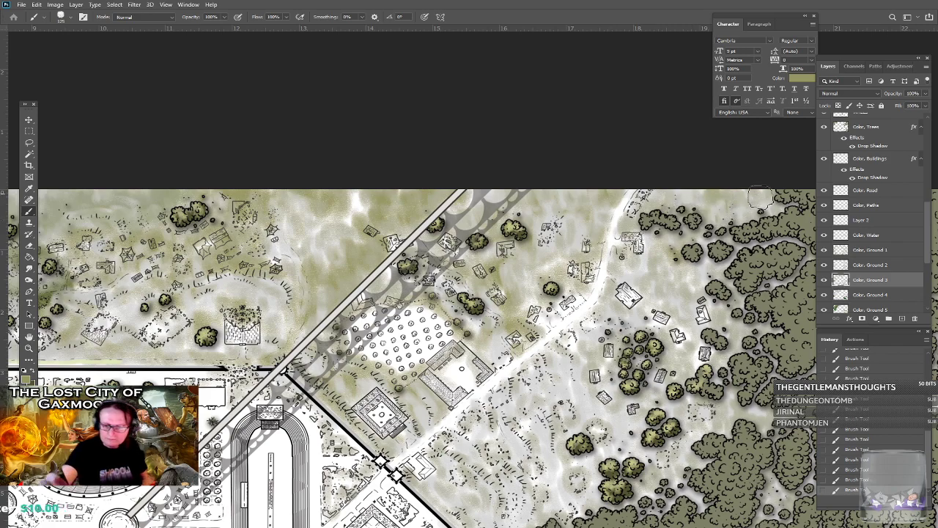
Brush olive patches over the hillside outside the northeastern wall and the ground between the road and the forest.
{"action": "left_click_drag", "start_coordinate": [453, 398], "coordinate": [357, 317]}
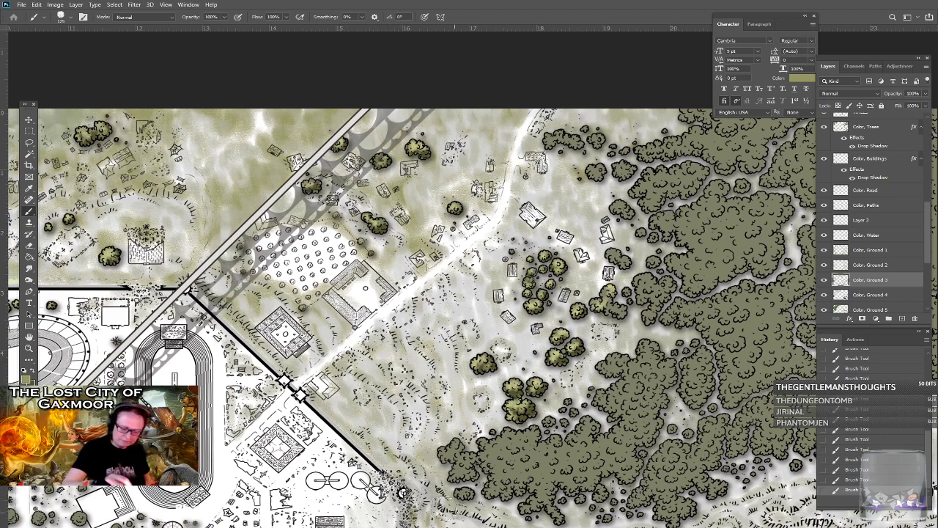
{"action": "left_click_drag", "start_coordinate": [519, 511], "coordinate": [469, 372]}
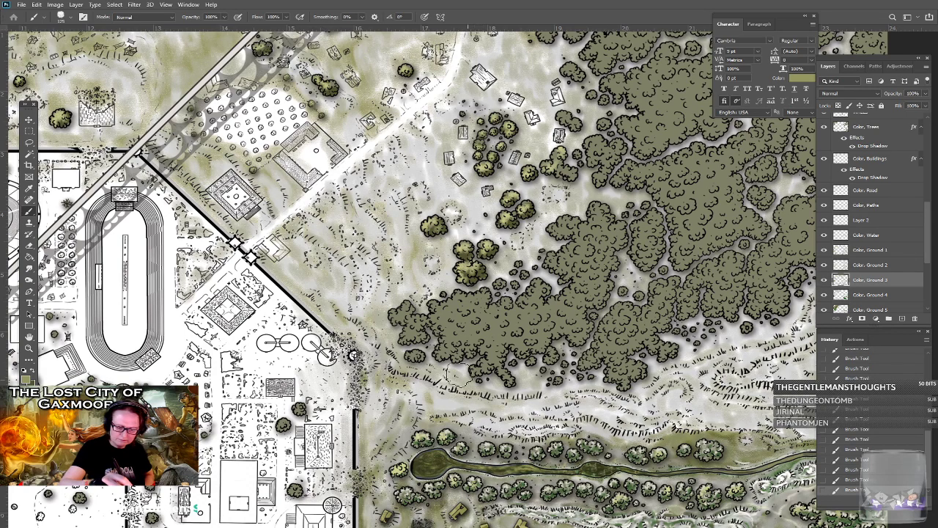
{"action": "mouse_move", "coordinate": [535, 379]}
{"action": "left_mouse_down"}
{"action": "mouse_move", "coordinate": [512, 378]}
{"action": "mouse_move", "coordinate": [365, 288]}
{"action": "mouse_move", "coordinate": [369, 306]}
{"action": "left_mouse_up"}
{"action": "left_click_drag", "start_coordinate": [187, 281], "coordinate": [194, 370]}
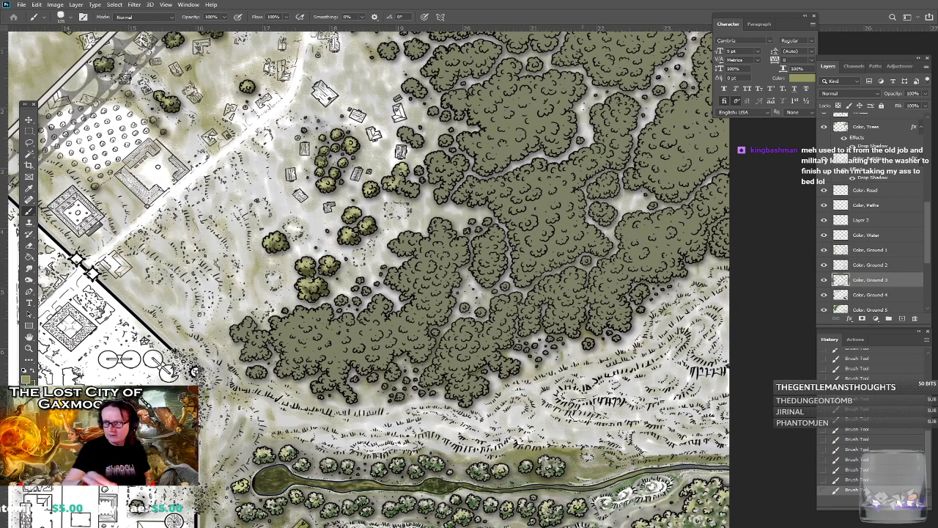
Brush olive patches over the hachured slopes south of the northeastern forest and into the clearings among its trees.
{"action": "left_click_drag", "start_coordinate": [601, 390], "coordinate": [585, 408]}
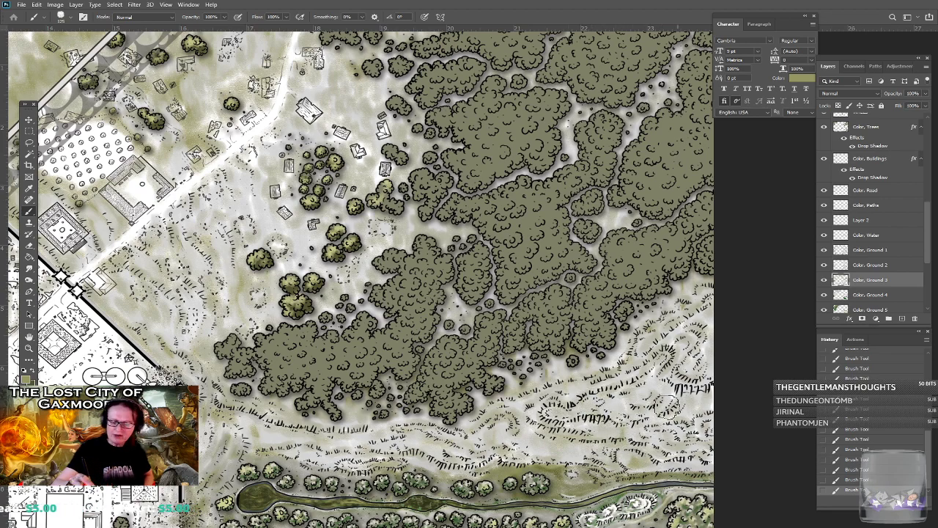
{"action": "left_click_drag", "start_coordinate": [675, 394], "coordinate": [665, 416]}
{"action": "scroll", "coordinate": [356, 279], "scroll_direction": "down", "scroll_amount": 5}
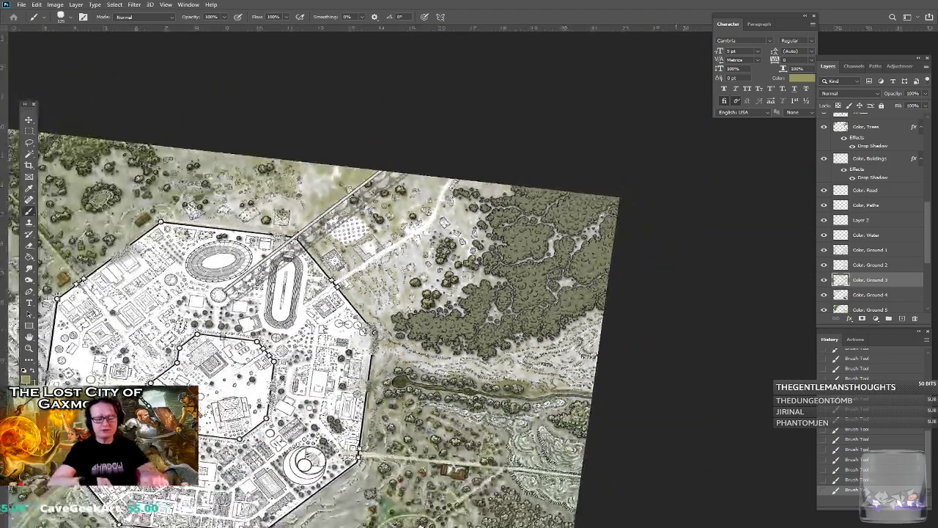
{"action": "left_click_drag", "start_coordinate": [352, 330], "coordinate": [377, 370]}
{"action": "scroll", "coordinate": [659, 242], "scroll_direction": "up", "scroll_amount": 5}
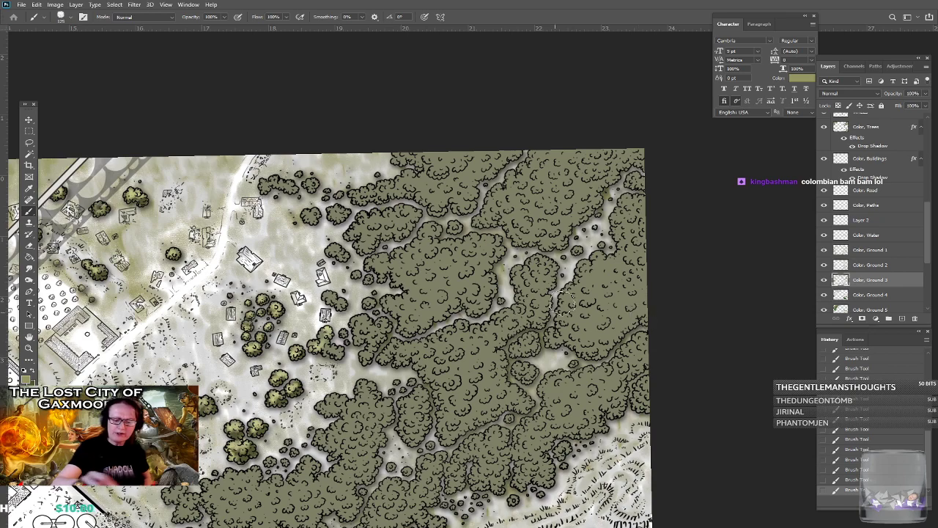
{"action": "scroll", "coordinate": [590, 291], "scroll_direction": "down", "scroll_amount": 1}
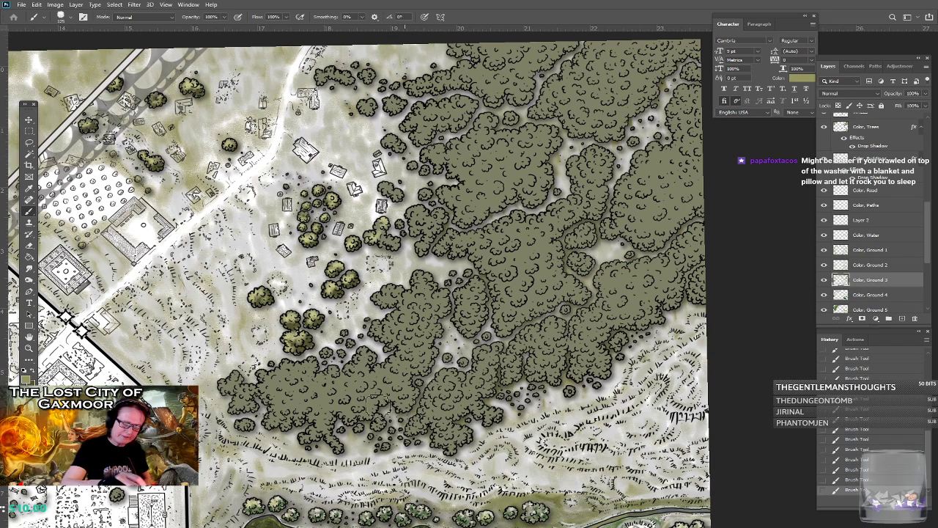
{"action": "left_click_drag", "start_coordinate": [454, 344], "coordinate": [593, 348]}
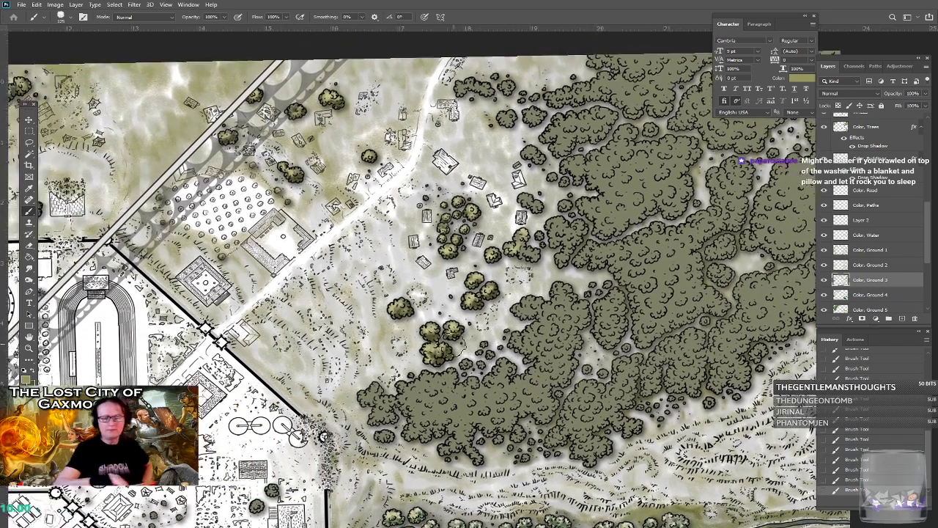
Make the Color, Ground 4 layer active and set the foreground colour to the muted green 52774d for the brush.
{"action": "left_click_drag", "start_coordinate": [323, 330], "coordinate": [659, 350]}
{"action": "left_click_drag", "start_coordinate": [440, 294], "coordinate": [625, 383]}
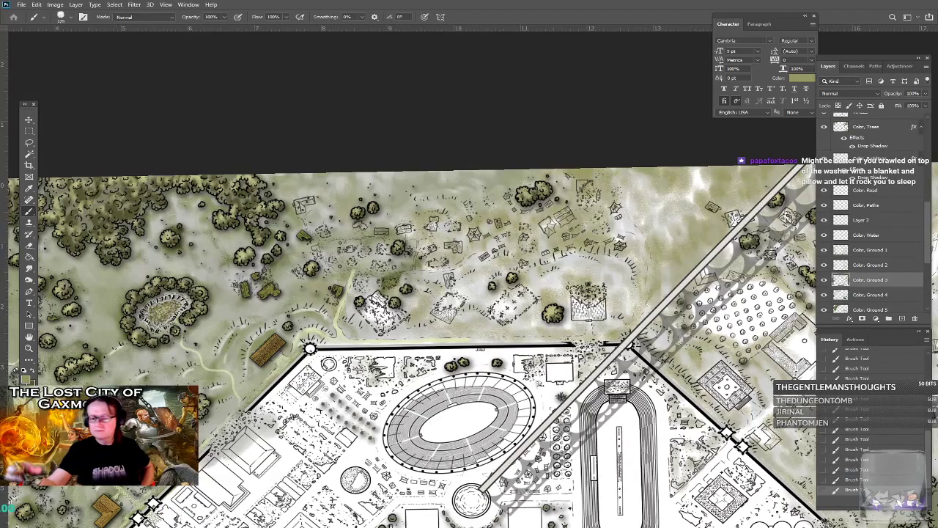
{"action": "key", "text": "alt+bracketleft"}
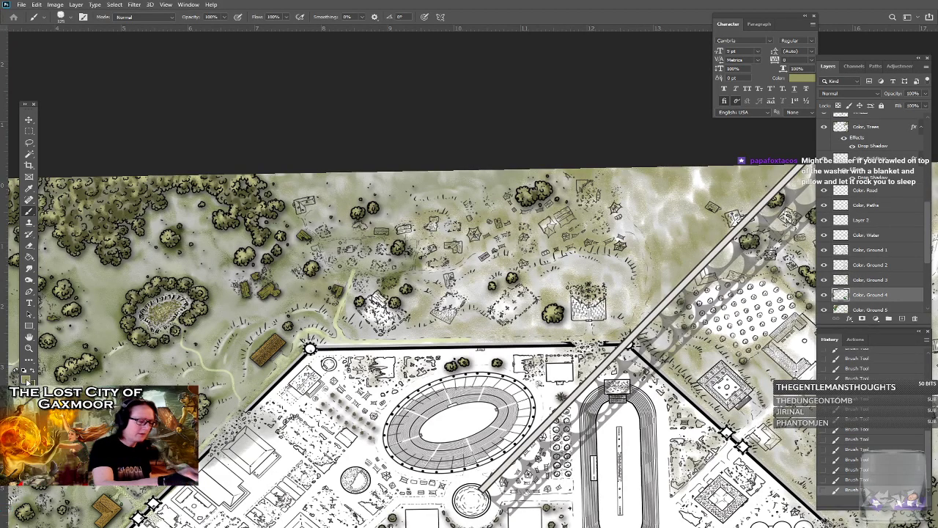
{"action": "left_click", "coordinate": [27, 378]}
{"action": "left_click", "coordinate": [620, 307]}
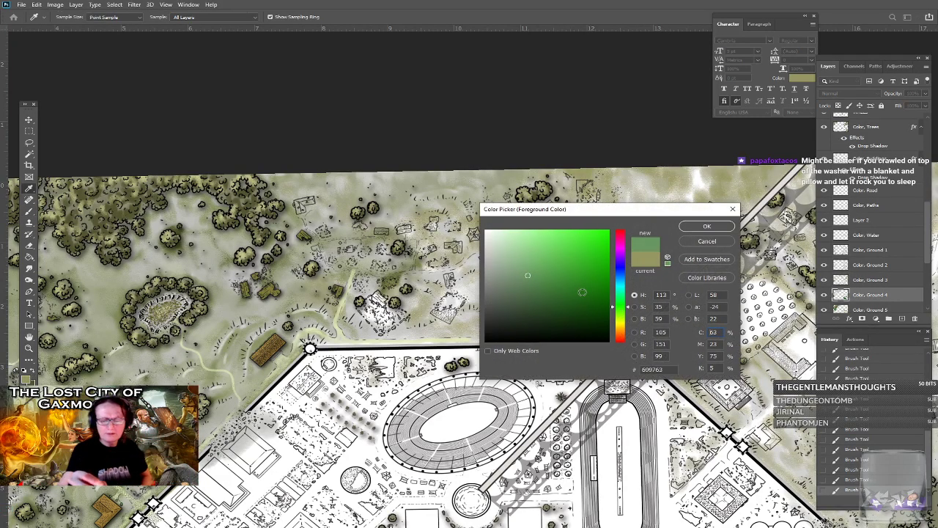
{"action": "left_click", "coordinate": [554, 282]}
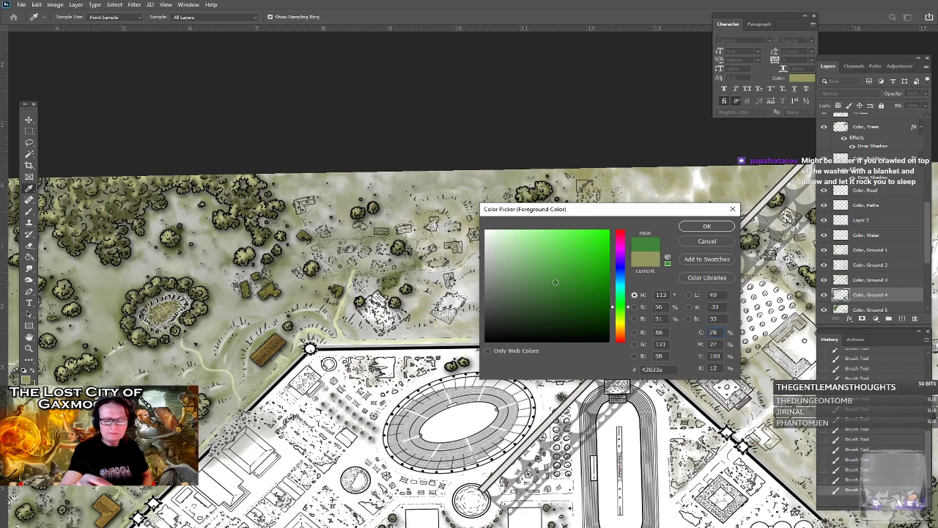
{"action": "left_click", "coordinate": [528, 290]}
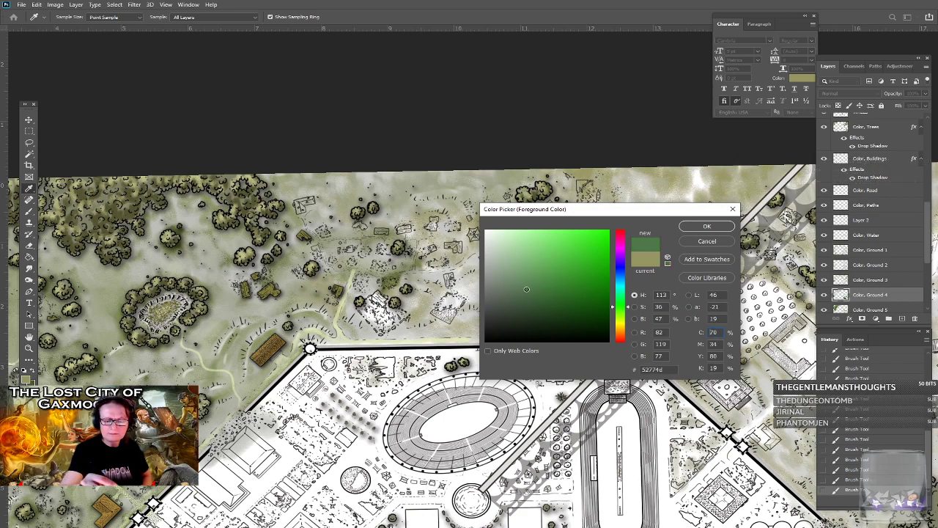
{"action": "left_click", "coordinate": [705, 227]}
{"action": "key", "text": "b"}
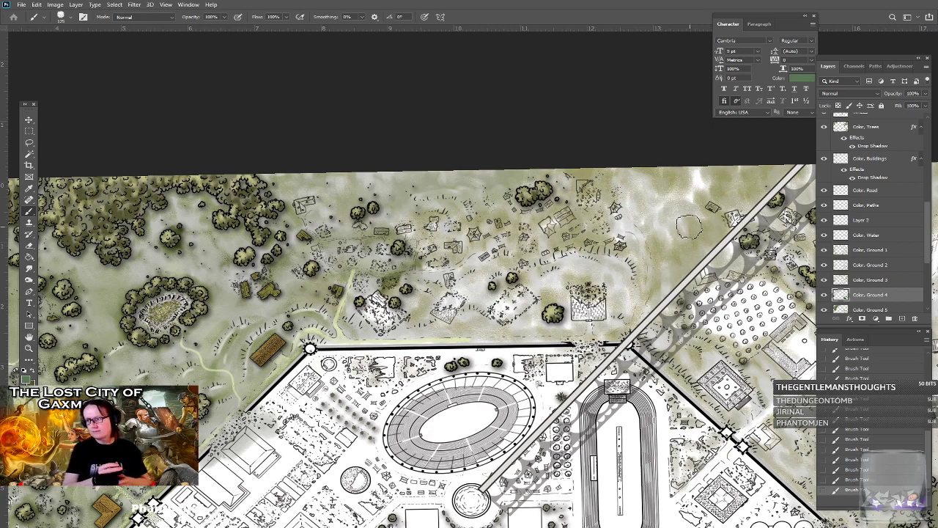
Brush muted green patches over the ruins and open ground north of the city wall, as far east as the aqueduct.
{"action": "scroll", "coordinate": [689, 226], "scroll_direction": "up", "scroll_amount": 2}
{"action": "scroll", "coordinate": [689, 226], "scroll_direction": "left", "scroll_amount": 1}
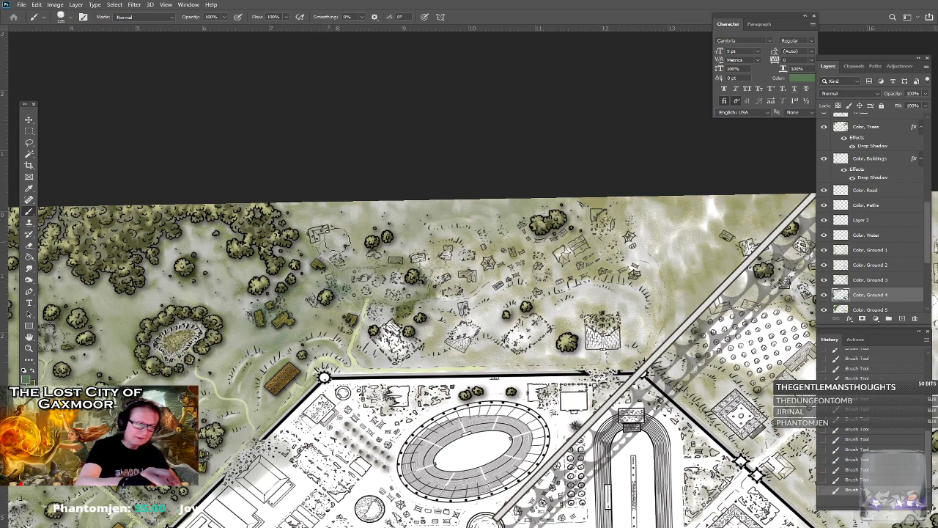
{"action": "mouse_move", "coordinate": [385, 247]}
{"action": "left_mouse_down"}
{"action": "mouse_move", "coordinate": [411, 259]}
{"action": "mouse_move", "coordinate": [424, 252]}
{"action": "mouse_move", "coordinate": [408, 237]}
{"action": "mouse_move", "coordinate": [430, 259]}
{"action": "mouse_move", "coordinate": [427, 235]}
{"action": "mouse_move", "coordinate": [448, 255]}
{"action": "mouse_move", "coordinate": [468, 253]}
{"action": "mouse_move", "coordinate": [438, 228]}
{"action": "mouse_move", "coordinate": [473, 245]}
{"action": "mouse_move", "coordinate": [426, 259]}
{"action": "mouse_move", "coordinate": [444, 277]}
{"action": "mouse_move", "coordinate": [356, 263]}
{"action": "mouse_move", "coordinate": [429, 283]}
{"action": "mouse_move", "coordinate": [452, 281]}
{"action": "mouse_move", "coordinate": [414, 277]}
{"action": "mouse_move", "coordinate": [482, 271]}
{"action": "left_mouse_up"}
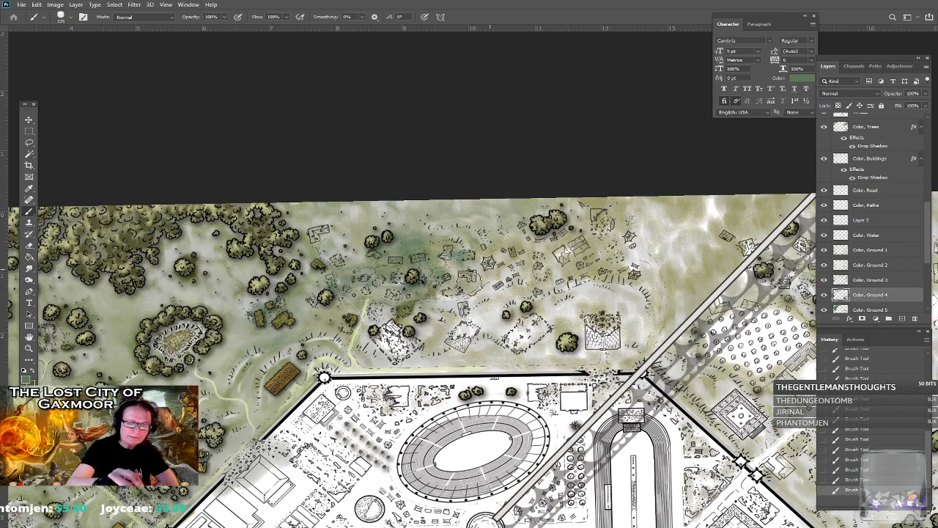
{"action": "mouse_move", "coordinate": [378, 311]}
{"action": "left_mouse_down"}
{"action": "mouse_move", "coordinate": [361, 344]}
{"action": "mouse_move", "coordinate": [380, 346]}
{"action": "mouse_move", "coordinate": [394, 309]}
{"action": "mouse_move", "coordinate": [452, 302]}
{"action": "mouse_move", "coordinate": [444, 329]}
{"action": "mouse_move", "coordinate": [483, 301]}
{"action": "mouse_move", "coordinate": [488, 327]}
{"action": "mouse_move", "coordinate": [518, 315]}
{"action": "mouse_move", "coordinate": [538, 283]}
{"action": "left_mouse_up"}
{"action": "mouse_move", "coordinate": [544, 339]}
{"action": "left_mouse_down"}
{"action": "mouse_move", "coordinate": [478, 344]}
{"action": "mouse_move", "coordinate": [493, 360]}
{"action": "mouse_move", "coordinate": [408, 359]}
{"action": "mouse_move", "coordinate": [516, 353]}
{"action": "mouse_move", "coordinate": [537, 341]}
{"action": "mouse_move", "coordinate": [594, 368]}
{"action": "mouse_move", "coordinate": [587, 331]}
{"action": "mouse_move", "coordinate": [454, 344]}
{"action": "mouse_move", "coordinate": [455, 333]}
{"action": "mouse_move", "coordinate": [456, 347]}
{"action": "mouse_move", "coordinate": [471, 344]}
{"action": "mouse_move", "coordinate": [496, 317]}
{"action": "mouse_move", "coordinate": [535, 350]}
{"action": "mouse_move", "coordinate": [526, 324]}
{"action": "mouse_move", "coordinate": [497, 319]}
{"action": "mouse_move", "coordinate": [488, 327]}
{"action": "mouse_move", "coordinate": [530, 328]}
{"action": "mouse_move", "coordinate": [546, 370]}
{"action": "mouse_move", "coordinate": [564, 351]}
{"action": "mouse_move", "coordinate": [574, 330]}
{"action": "mouse_move", "coordinate": [557, 325]}
{"action": "mouse_move", "coordinate": [546, 290]}
{"action": "mouse_move", "coordinate": [523, 289]}
{"action": "mouse_move", "coordinate": [536, 263]}
{"action": "mouse_move", "coordinate": [542, 277]}
{"action": "mouse_move", "coordinate": [550, 266]}
{"action": "mouse_move", "coordinate": [528, 240]}
{"action": "mouse_move", "coordinate": [536, 220]}
{"action": "mouse_move", "coordinate": [564, 258]}
{"action": "mouse_move", "coordinate": [576, 320]}
{"action": "mouse_move", "coordinate": [565, 344]}
{"action": "mouse_move", "coordinate": [574, 355]}
{"action": "mouse_move", "coordinate": [605, 290]}
{"action": "mouse_move", "coordinate": [623, 291]}
{"action": "mouse_move", "coordinate": [638, 309]}
{"action": "mouse_move", "coordinate": [631, 279]}
{"action": "mouse_move", "coordinate": [678, 226]}
{"action": "mouse_move", "coordinate": [614, 242]}
{"action": "mouse_move", "coordinate": [560, 229]}
{"action": "mouse_move", "coordinate": [584, 275]}
{"action": "mouse_move", "coordinate": [622, 253]}
{"action": "mouse_move", "coordinate": [720, 229]}
{"action": "left_mouse_up"}
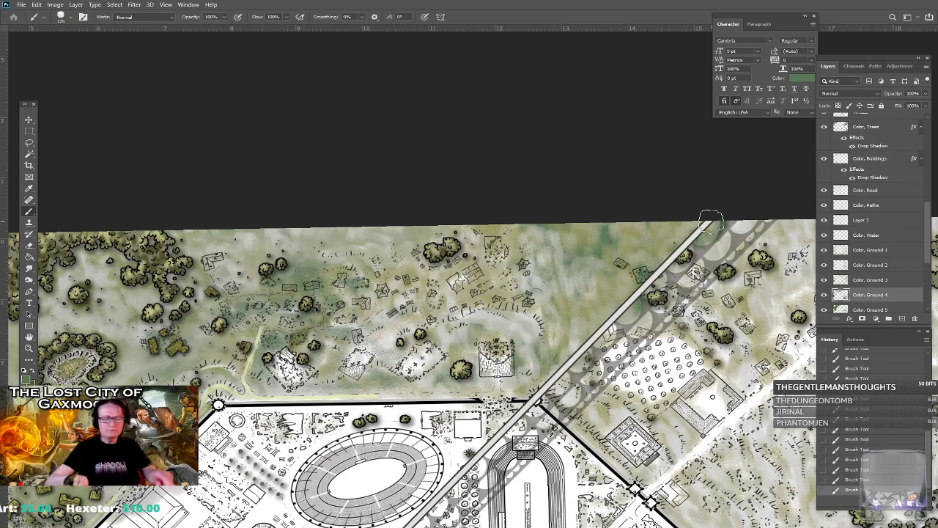
Brush muted green patches along the hachured slopes between the northeastern forest and the tree-lined stream, undoing and repainting the last stroke.
{"action": "scroll", "coordinate": [711, 220], "scroll_direction": "down", "scroll_amount": 5}
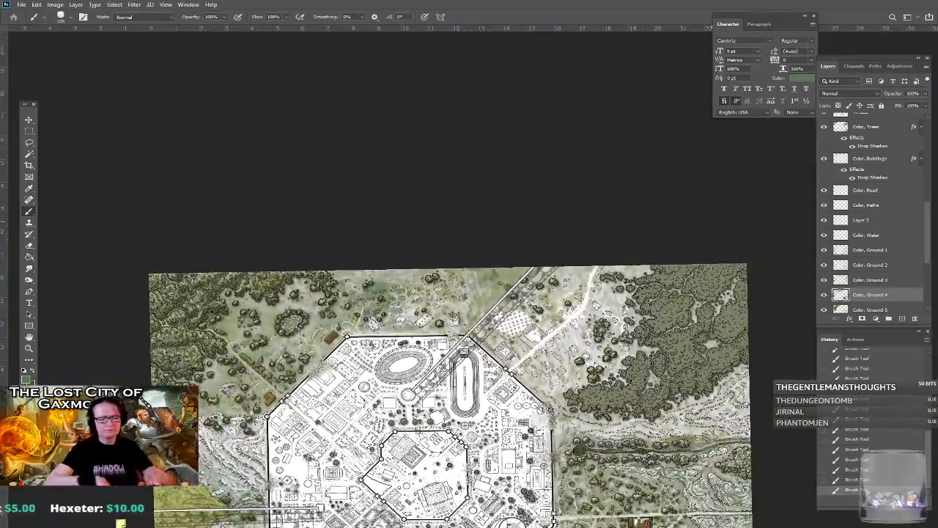
{"action": "left_click_drag", "start_coordinate": [711, 221], "coordinate": [666, 110]}
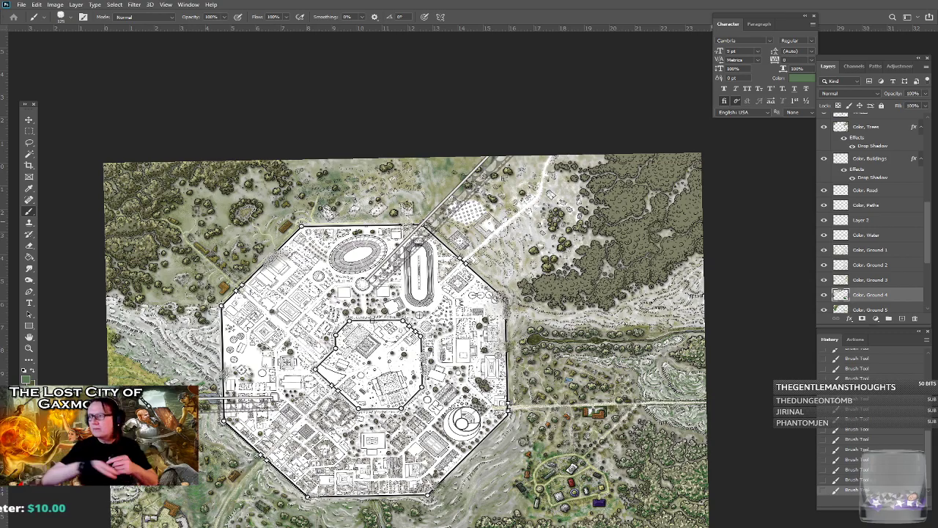
{"action": "scroll", "coordinate": [660, 235], "scroll_direction": "up", "scroll_amount": 3}
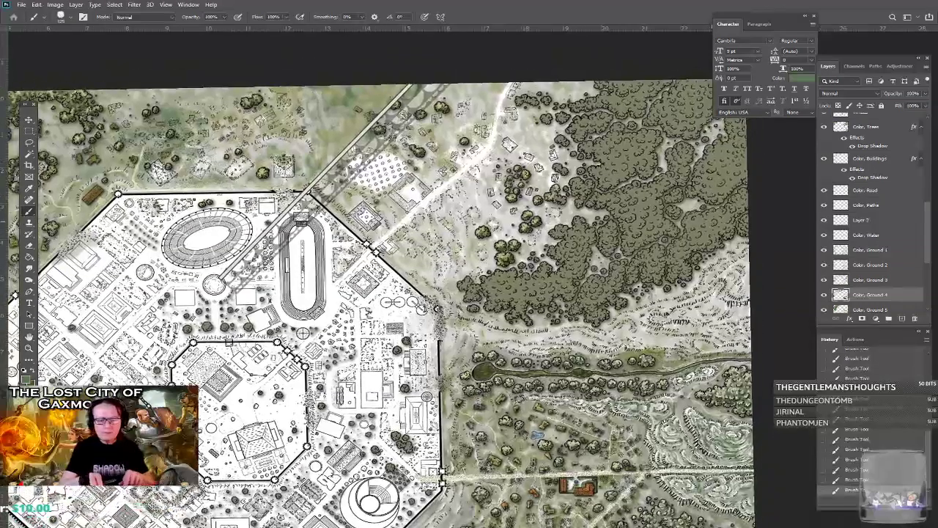
{"action": "scroll", "coordinate": [546, 392], "scroll_direction": "up", "scroll_amount": 3}
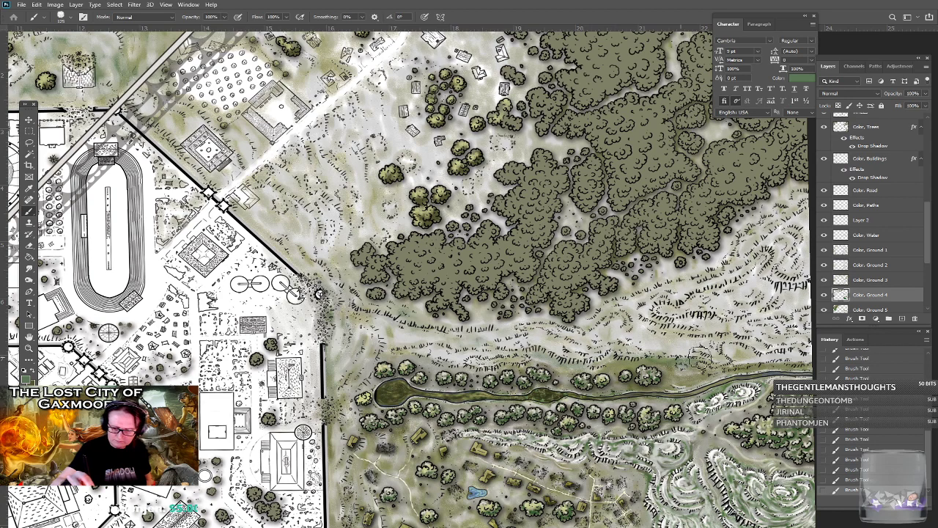
{"action": "left_click_drag", "start_coordinate": [717, 346], "coordinate": [523, 370]}
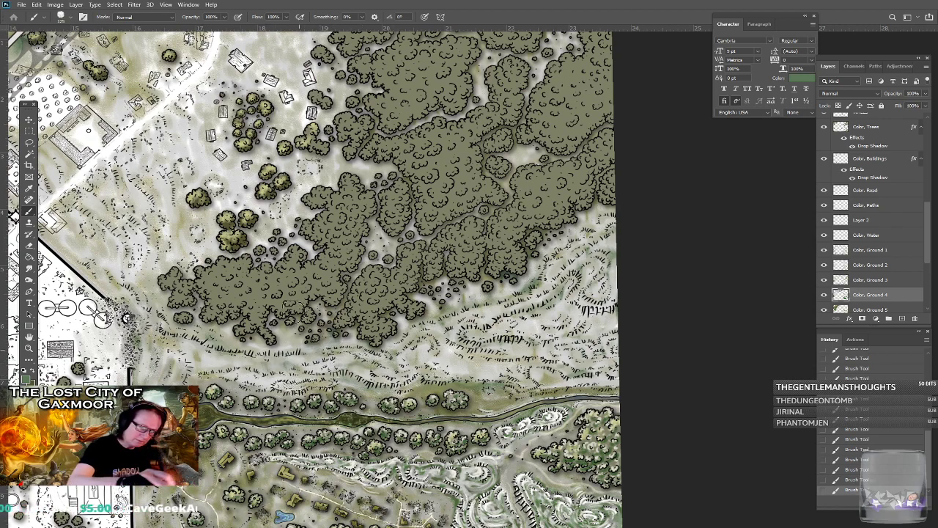
{"action": "left_click_drag", "start_coordinate": [333, 332], "coordinate": [459, 364]}
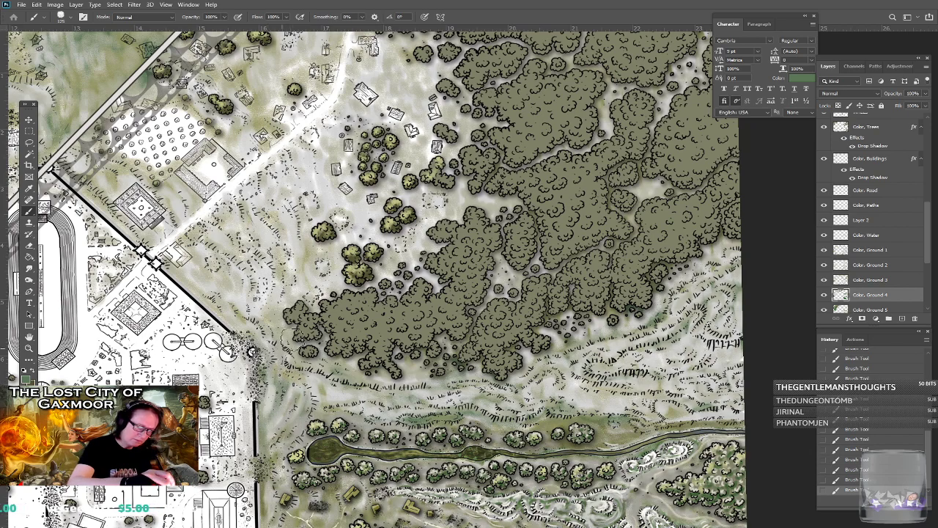
{"action": "left_click_drag", "start_coordinate": [250, 351], "coordinate": [203, 383]}
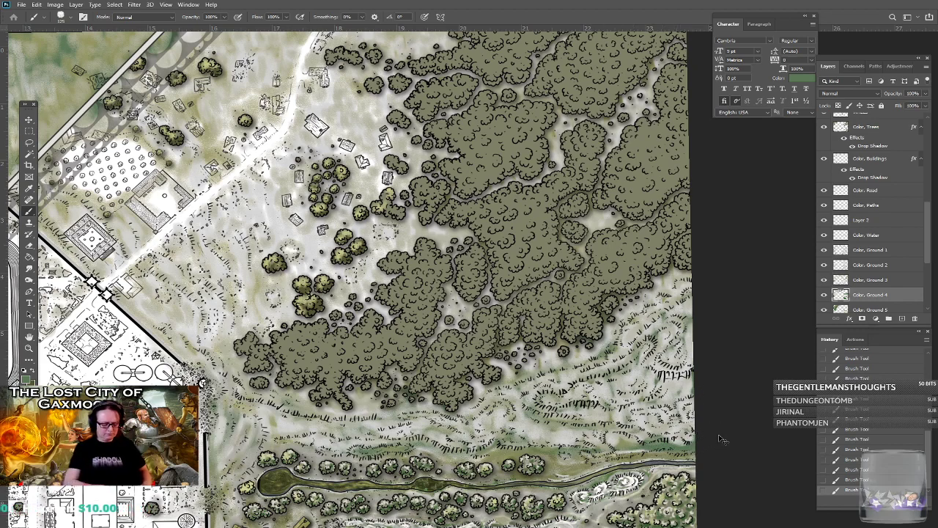
{"action": "key", "text": "ctrl+z"}
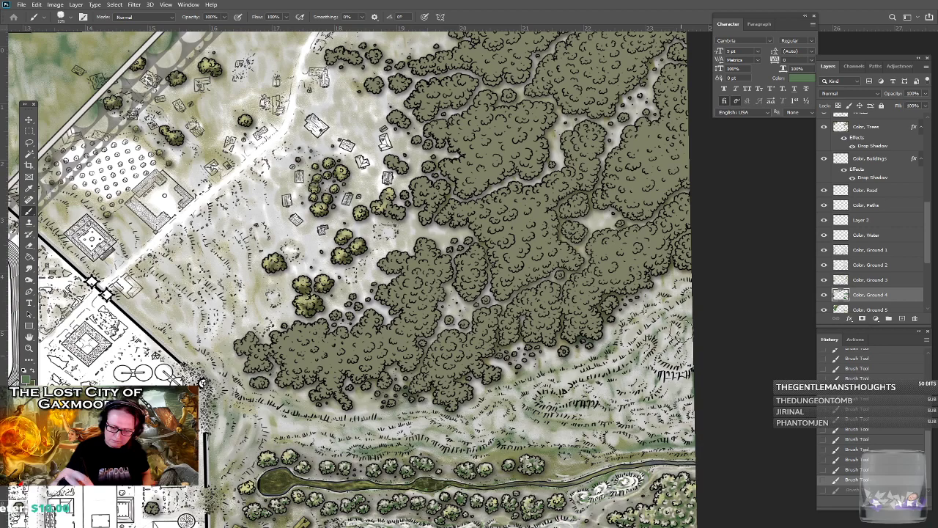
{"action": "left_click_drag", "start_coordinate": [662, 292], "coordinate": [629, 299]}
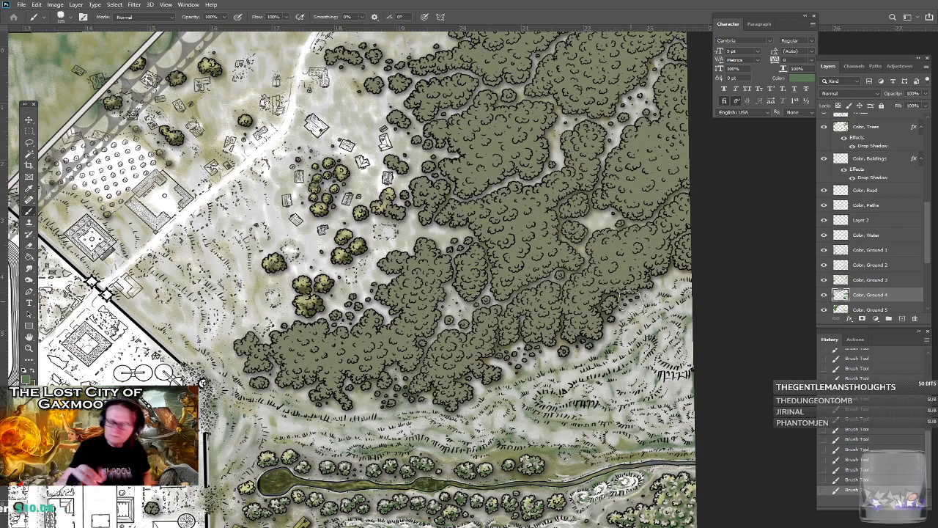
Brush muted green into the northeastern forest's clearings and along its western edge.
{"action": "scroll", "coordinate": [629, 299], "scroll_direction": "down", "scroll_amount": 1}
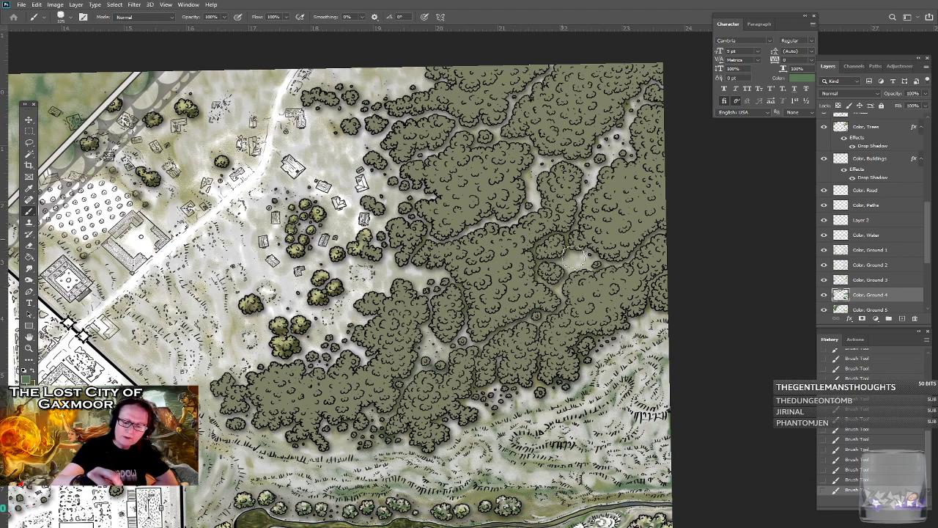
{"action": "scroll", "coordinate": [607, 239], "scroll_direction": "up", "scroll_amount": 2}
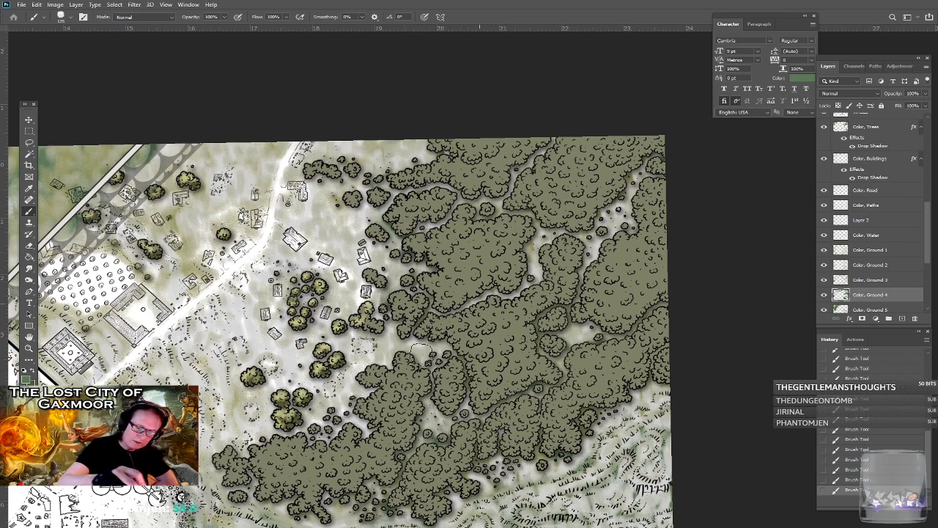
{"action": "mouse_move", "coordinate": [414, 341]}
{"action": "left_mouse_down"}
{"action": "mouse_move", "coordinate": [385, 360]}
{"action": "mouse_move", "coordinate": [388, 337]}
{"action": "mouse_move", "coordinate": [367, 363]}
{"action": "mouse_move", "coordinate": [363, 388]}
{"action": "mouse_move", "coordinate": [341, 384]}
{"action": "mouse_move", "coordinate": [324, 396]}
{"action": "mouse_move", "coordinate": [357, 425]}
{"action": "mouse_move", "coordinate": [596, 433]}
{"action": "mouse_move", "coordinate": [444, 469]}
{"action": "mouse_move", "coordinate": [384, 452]}
{"action": "mouse_move", "coordinate": [403, 447]}
{"action": "mouse_move", "coordinate": [414, 458]}
{"action": "mouse_move", "coordinate": [455, 432]}
{"action": "mouse_move", "coordinate": [471, 449]}
{"action": "mouse_move", "coordinate": [490, 408]}
{"action": "mouse_move", "coordinate": [517, 424]}
{"action": "mouse_move", "coordinate": [536, 395]}
{"action": "left_mouse_up"}
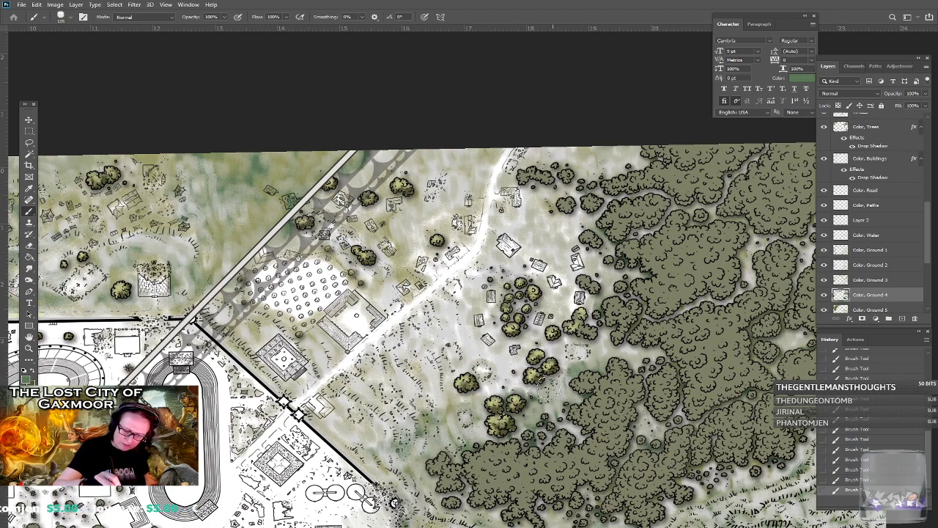
Brush muted green patches over the hachured hillside outside the northeastern wall, up to the road and the scattered tree clumps.
{"action": "mouse_move", "coordinate": [480, 396]}
{"action": "left_mouse_down"}
{"action": "mouse_move", "coordinate": [547, 389]}
{"action": "mouse_move", "coordinate": [574, 334]}
{"action": "mouse_move", "coordinate": [587, 353]}
{"action": "mouse_move", "coordinate": [634, 360]}
{"action": "left_mouse_up"}
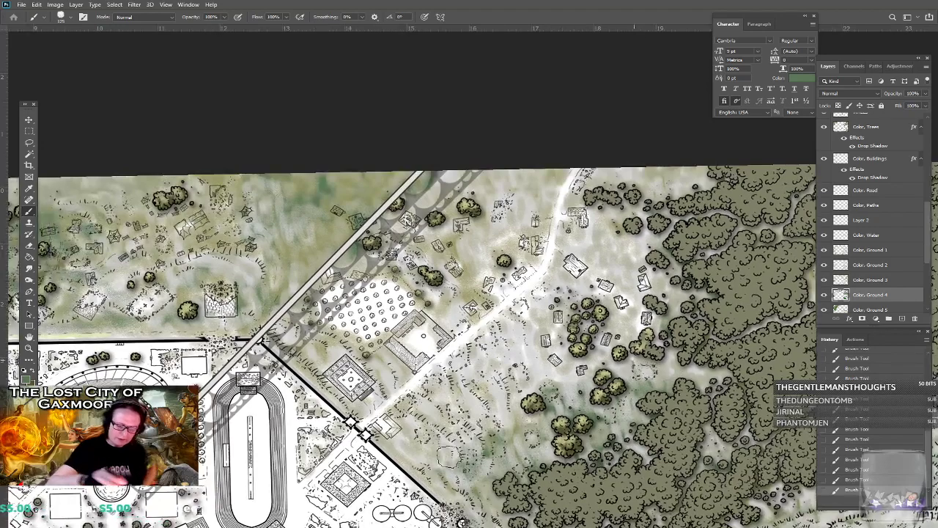
{"action": "left_click_drag", "start_coordinate": [389, 445], "coordinate": [455, 504]}
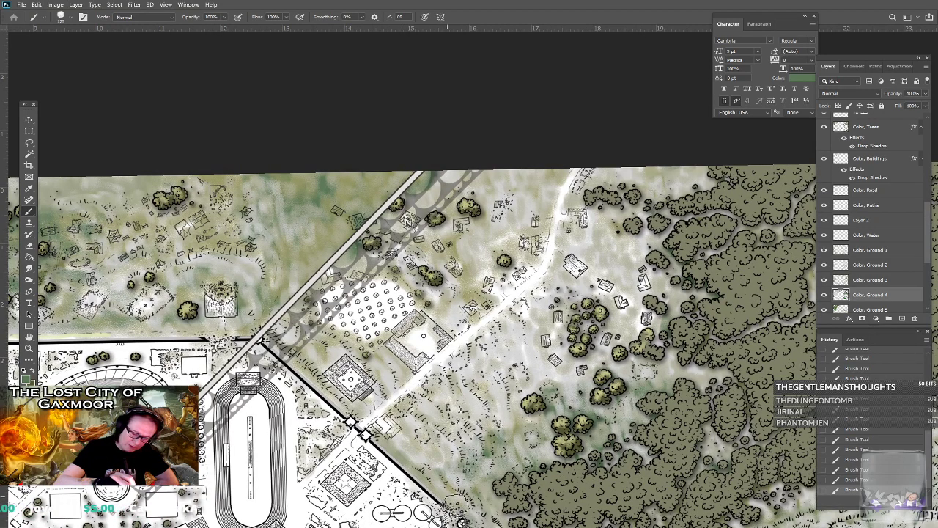
{"action": "mouse_move", "coordinate": [385, 439]}
{"action": "left_mouse_down"}
{"action": "mouse_move", "coordinate": [400, 447]}
{"action": "mouse_move", "coordinate": [403, 426]}
{"action": "mouse_move", "coordinate": [441, 450]}
{"action": "mouse_move", "coordinate": [417, 412]}
{"action": "mouse_move", "coordinate": [432, 417]}
{"action": "mouse_move", "coordinate": [456, 466]}
{"action": "mouse_move", "coordinate": [443, 402]}
{"action": "mouse_move", "coordinate": [421, 392]}
{"action": "mouse_move", "coordinate": [433, 374]}
{"action": "mouse_move", "coordinate": [485, 445]}
{"action": "mouse_move", "coordinate": [462, 381]}
{"action": "mouse_move", "coordinate": [498, 481]}
{"action": "mouse_move", "coordinate": [517, 448]}
{"action": "mouse_move", "coordinate": [526, 399]}
{"action": "mouse_move", "coordinate": [542, 414]}
{"action": "left_mouse_up"}
{"action": "mouse_move", "coordinate": [473, 376]}
{"action": "left_mouse_down"}
{"action": "mouse_move", "coordinate": [456, 362]}
{"action": "mouse_move", "coordinate": [517, 306]}
{"action": "mouse_move", "coordinate": [482, 346]}
{"action": "mouse_move", "coordinate": [498, 359]}
{"action": "mouse_move", "coordinate": [517, 352]}
{"action": "mouse_move", "coordinate": [573, 401]}
{"action": "mouse_move", "coordinate": [554, 336]}
{"action": "mouse_move", "coordinate": [597, 359]}
{"action": "mouse_move", "coordinate": [612, 333]}
{"action": "mouse_move", "coordinate": [636, 348]}
{"action": "mouse_move", "coordinate": [651, 322]}
{"action": "mouse_move", "coordinate": [668, 341]}
{"action": "mouse_move", "coordinate": [633, 386]}
{"action": "left_mouse_up"}
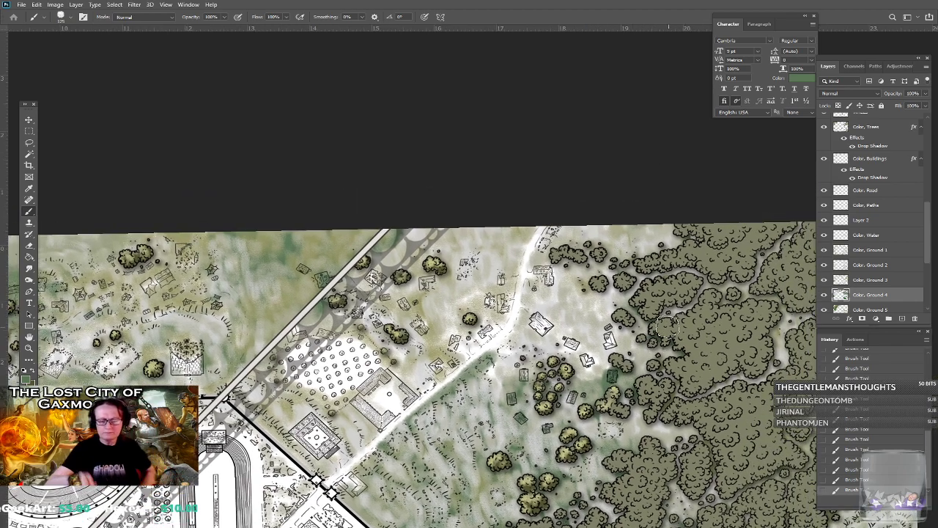
Brush muted green around the small buildings and trees between the northeastern road and the forest, up to the map's northern edge.
{"action": "mouse_move", "coordinate": [501, 382]}
{"action": "left_mouse_down"}
{"action": "mouse_move", "coordinate": [496, 354]}
{"action": "mouse_move", "coordinate": [527, 313]}
{"action": "mouse_move", "coordinate": [520, 315]}
{"action": "mouse_move", "coordinate": [505, 373]}
{"action": "mouse_move", "coordinate": [520, 369]}
{"action": "mouse_move", "coordinate": [528, 337]}
{"action": "mouse_move", "coordinate": [539, 344]}
{"action": "mouse_move", "coordinate": [554, 329]}
{"action": "mouse_move", "coordinate": [560, 352]}
{"action": "mouse_move", "coordinate": [582, 331]}
{"action": "mouse_move", "coordinate": [589, 371]}
{"action": "mouse_move", "coordinate": [605, 373]}
{"action": "mouse_move", "coordinate": [616, 339]}
{"action": "mouse_move", "coordinate": [635, 367]}
{"action": "mouse_move", "coordinate": [648, 334]}
{"action": "left_mouse_up"}
{"action": "left_click_drag", "start_coordinate": [528, 310], "coordinate": [548, 277]}
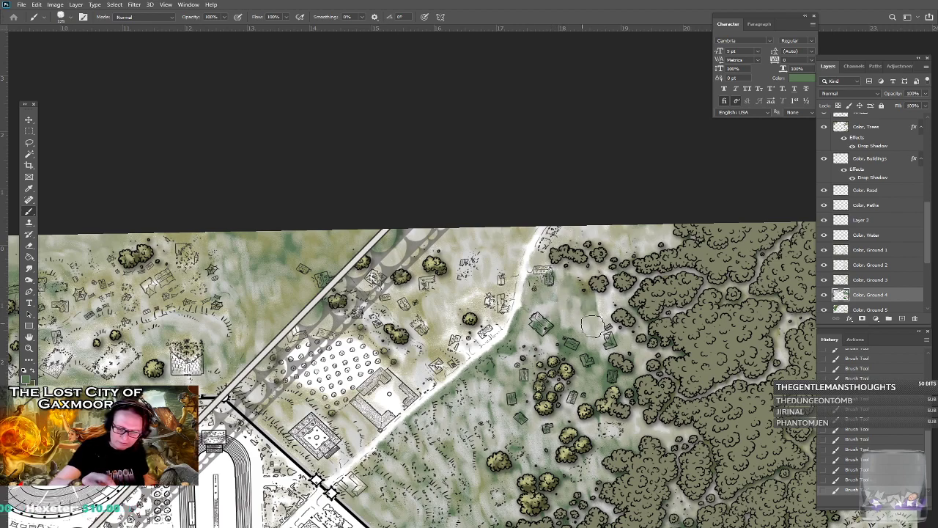
{"action": "mouse_move", "coordinate": [550, 282]}
{"action": "left_mouse_down"}
{"action": "mouse_move", "coordinate": [558, 223]}
{"action": "mouse_move", "coordinate": [580, 276]}
{"action": "mouse_move", "coordinate": [606, 233]}
{"action": "mouse_move", "coordinate": [628, 271]}
{"action": "mouse_move", "coordinate": [648, 234]}
{"action": "mouse_move", "coordinate": [663, 247]}
{"action": "mouse_move", "coordinate": [643, 314]}
{"action": "left_mouse_up"}
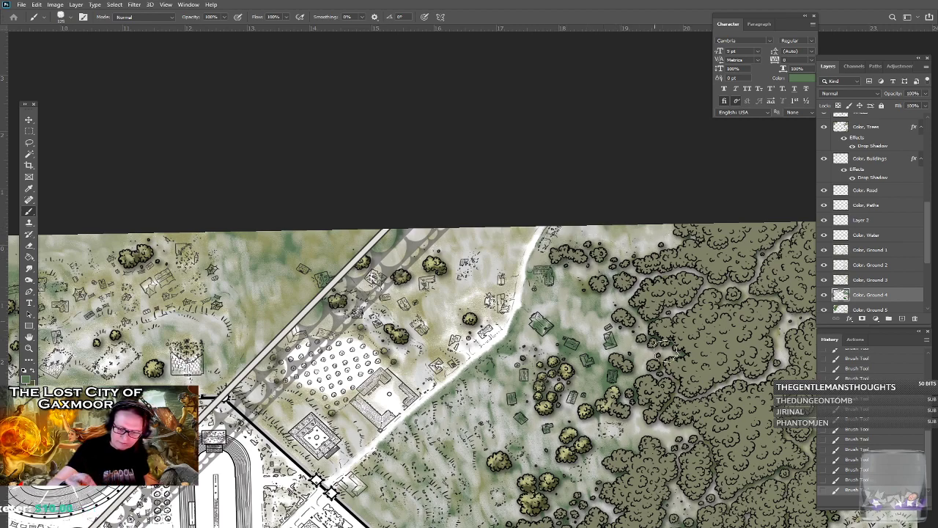
Brush muted green around the ruins, orchard and courtyard buildings between the northeastern road and the aqueduct.
{"action": "mouse_move", "coordinate": [452, 336]}
{"action": "left_mouse_down"}
{"action": "mouse_move", "coordinate": [477, 345]}
{"action": "mouse_move", "coordinate": [497, 327]}
{"action": "mouse_move", "coordinate": [530, 235]}
{"action": "mouse_move", "coordinate": [488, 301]}
{"action": "mouse_move", "coordinate": [471, 317]}
{"action": "mouse_move", "coordinate": [464, 299]}
{"action": "mouse_move", "coordinate": [451, 304]}
{"action": "mouse_move", "coordinate": [502, 239]}
{"action": "mouse_move", "coordinate": [507, 247]}
{"action": "mouse_move", "coordinate": [520, 240]}
{"action": "mouse_move", "coordinate": [439, 330]}
{"action": "mouse_move", "coordinate": [440, 302]}
{"action": "mouse_move", "coordinate": [423, 339]}
{"action": "mouse_move", "coordinate": [398, 317]}
{"action": "mouse_move", "coordinate": [333, 306]}
{"action": "mouse_move", "coordinate": [371, 286]}
{"action": "mouse_move", "coordinate": [354, 311]}
{"action": "mouse_move", "coordinate": [320, 324]}
{"action": "mouse_move", "coordinate": [335, 337]}
{"action": "mouse_move", "coordinate": [366, 332]}
{"action": "mouse_move", "coordinate": [374, 341]}
{"action": "mouse_move", "coordinate": [396, 333]}
{"action": "mouse_move", "coordinate": [401, 315]}
{"action": "mouse_move", "coordinate": [410, 359]}
{"action": "mouse_move", "coordinate": [399, 370]}
{"action": "mouse_move", "coordinate": [423, 386]}
{"action": "mouse_move", "coordinate": [430, 375]}
{"action": "mouse_move", "coordinate": [420, 392]}
{"action": "mouse_move", "coordinate": [456, 354]}
{"action": "left_mouse_up"}
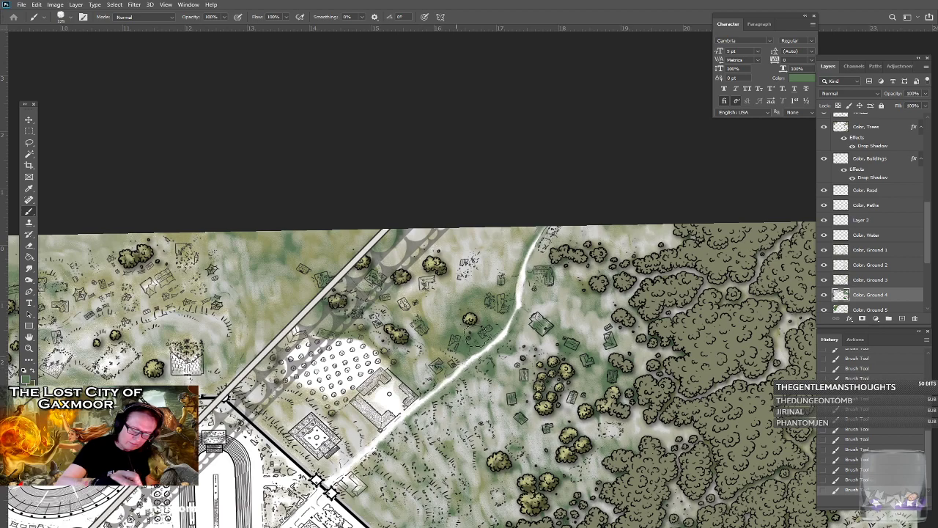
{"action": "mouse_move", "coordinate": [368, 432]}
{"action": "left_mouse_down"}
{"action": "mouse_move", "coordinate": [343, 428]}
{"action": "mouse_move", "coordinate": [355, 443]}
{"action": "mouse_move", "coordinate": [345, 444]}
{"action": "mouse_move", "coordinate": [308, 407]}
{"action": "mouse_move", "coordinate": [289, 419]}
{"action": "mouse_move", "coordinate": [299, 449]}
{"action": "mouse_move", "coordinate": [325, 467]}
{"action": "mouse_move", "coordinate": [238, 396]}
{"action": "mouse_move", "coordinate": [327, 416]}
{"action": "mouse_move", "coordinate": [352, 445]}
{"action": "mouse_move", "coordinate": [270, 374]}
{"action": "mouse_move", "coordinate": [262, 351]}
{"action": "mouse_move", "coordinate": [299, 311]}
{"action": "mouse_move", "coordinate": [266, 345]}
{"action": "mouse_move", "coordinate": [245, 348]}
{"action": "mouse_move", "coordinate": [295, 333]}
{"action": "mouse_move", "coordinate": [358, 331]}
{"action": "mouse_move", "coordinate": [343, 329]}
{"action": "left_mouse_up"}
{"action": "mouse_move", "coordinate": [278, 302]}
{"action": "left_mouse_down"}
{"action": "mouse_move", "coordinate": [316, 282]}
{"action": "mouse_move", "coordinate": [392, 330]}
{"action": "mouse_move", "coordinate": [409, 294]}
{"action": "mouse_move", "coordinate": [436, 318]}
{"action": "mouse_move", "coordinate": [399, 300]}
{"action": "mouse_move", "coordinate": [389, 255]}
{"action": "mouse_move", "coordinate": [435, 330]}
{"action": "mouse_move", "coordinate": [468, 268]}
{"action": "mouse_move", "coordinate": [447, 234]}
{"action": "mouse_move", "coordinate": [470, 270]}
{"action": "mouse_move", "coordinate": [486, 272]}
{"action": "mouse_move", "coordinate": [491, 241]}
{"action": "mouse_move", "coordinate": [437, 291]}
{"action": "mouse_move", "coordinate": [427, 234]}
{"action": "mouse_move", "coordinate": [499, 276]}
{"action": "mouse_move", "coordinate": [513, 225]}
{"action": "mouse_move", "coordinate": [518, 260]}
{"action": "left_mouse_up"}
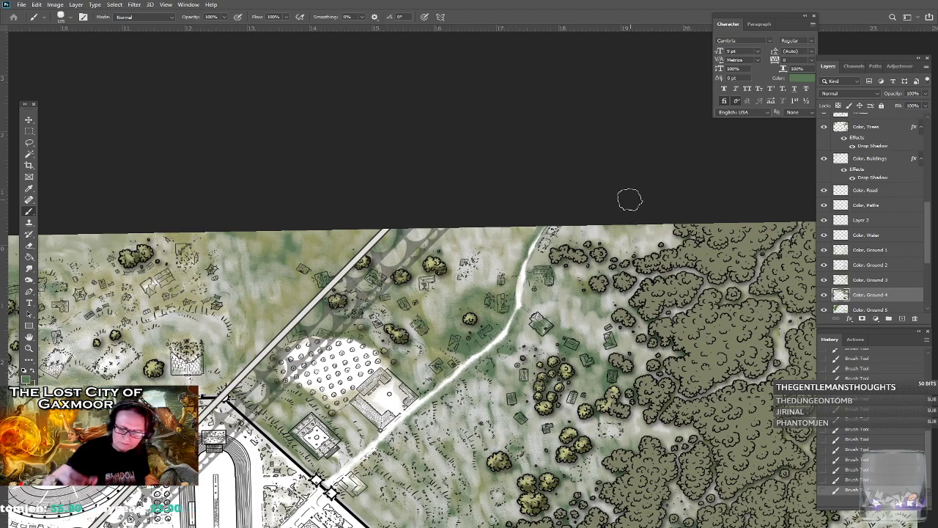
Examine the ground shading around the city's northern and eastern sides at a wider view of the map.
{"action": "left_click_drag", "start_coordinate": [630, 199], "coordinate": [725, 124]}
{"action": "scroll", "coordinate": [630, 200], "scroll_direction": "down", "scroll_amount": 5}
{"action": "left_click_drag", "start_coordinate": [630, 200], "coordinate": [639, 99]}
{"action": "scroll", "coordinate": [498, 298], "scroll_direction": "up", "scroll_amount": 5}
{"action": "left_click_drag", "start_coordinate": [499, 298], "coordinate": [453, 317]}
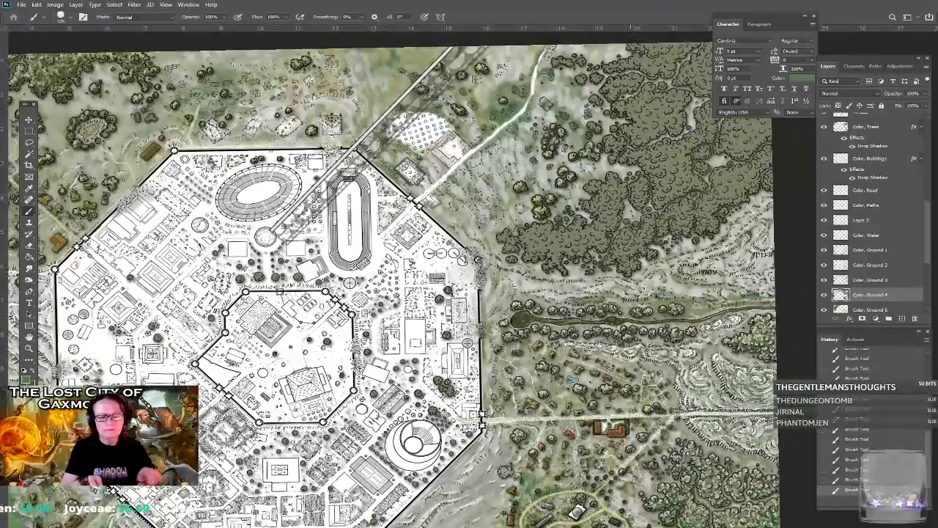
{"action": "left_click_drag", "start_coordinate": [349, 282], "coordinate": [356, 292]}
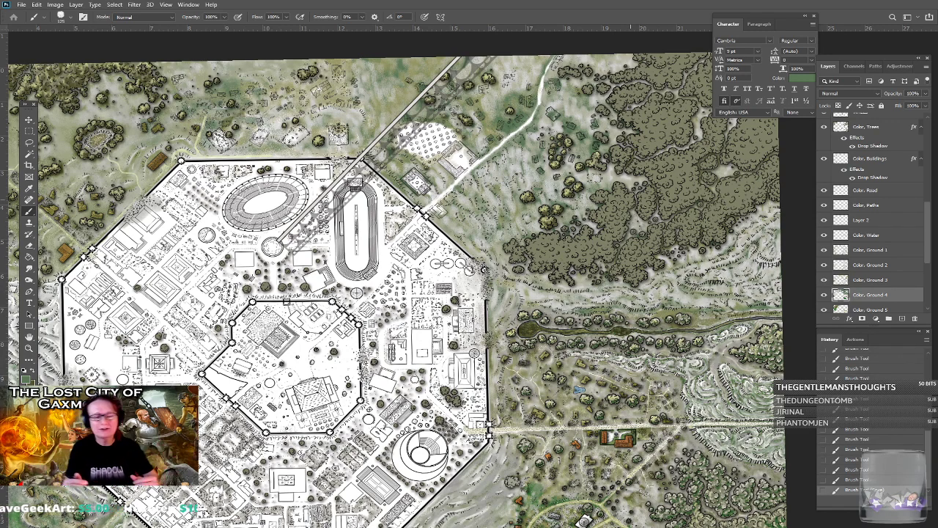
{"action": "left_click_drag", "start_coordinate": [630, 199], "coordinate": [614, 245]}
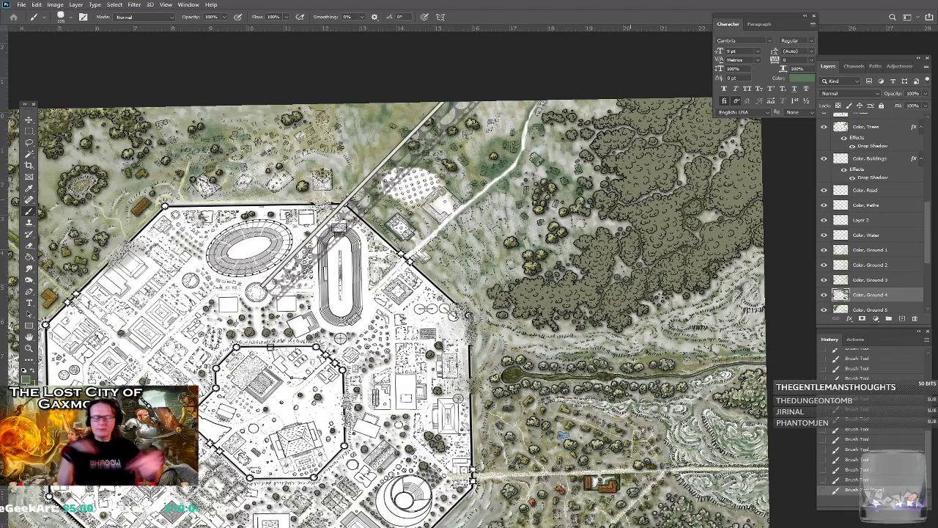
{"action": "mouse_move", "coordinate": [631, 199]}
{"action": "left_mouse_down"}
{"action": "mouse_move", "coordinate": [602, 197]}
{"action": "mouse_move", "coordinate": [640, 199]}
{"action": "left_mouse_up"}
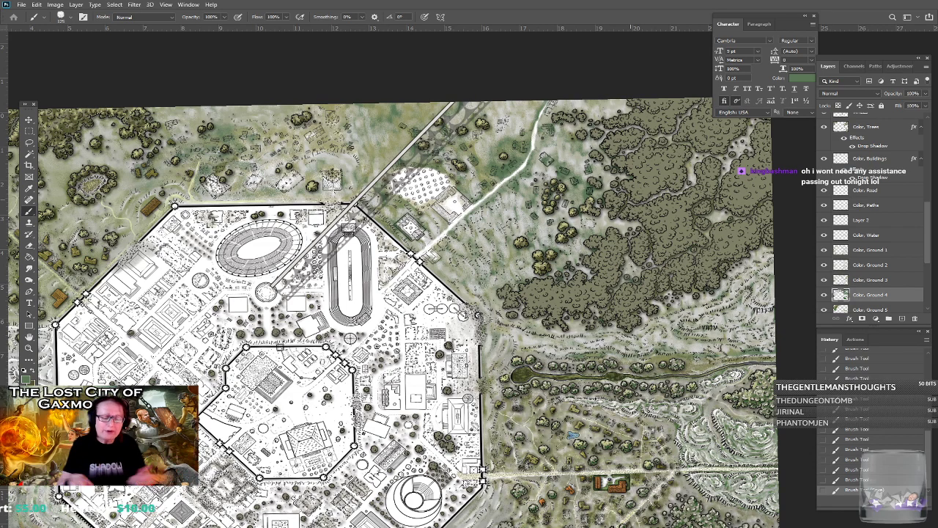
{"action": "left_click_drag", "start_coordinate": [630, 199], "coordinate": [620, 177]}
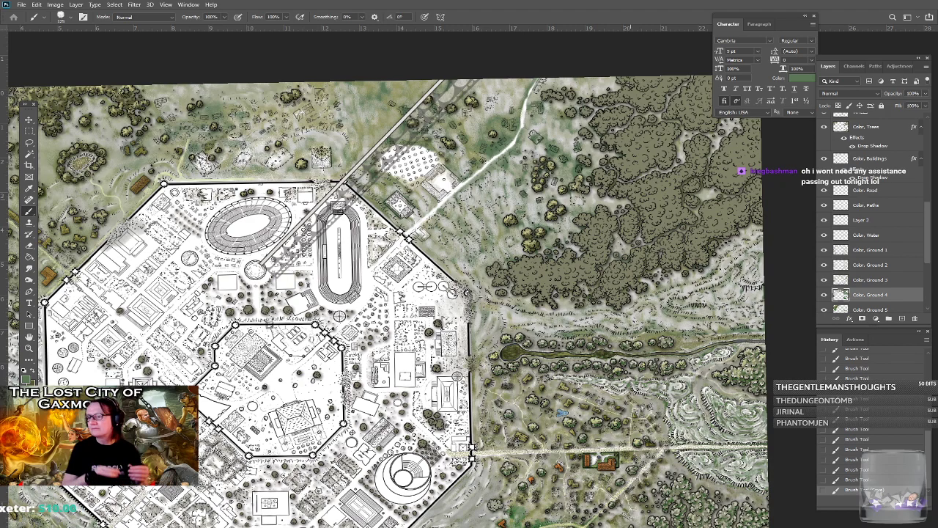
{"action": "left_click_drag", "start_coordinate": [631, 220], "coordinate": [600, 288]}
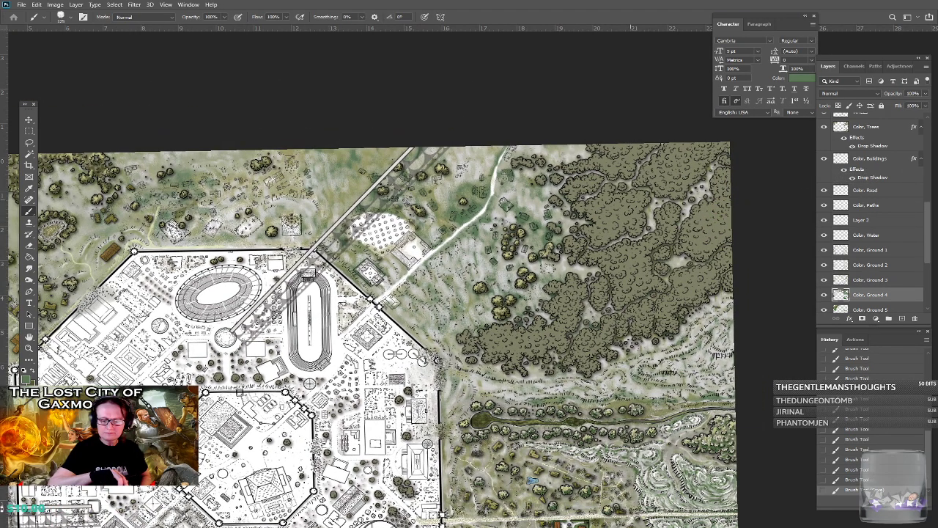
{"action": "left_click_drag", "start_coordinate": [436, 360], "coordinate": [649, 380]}
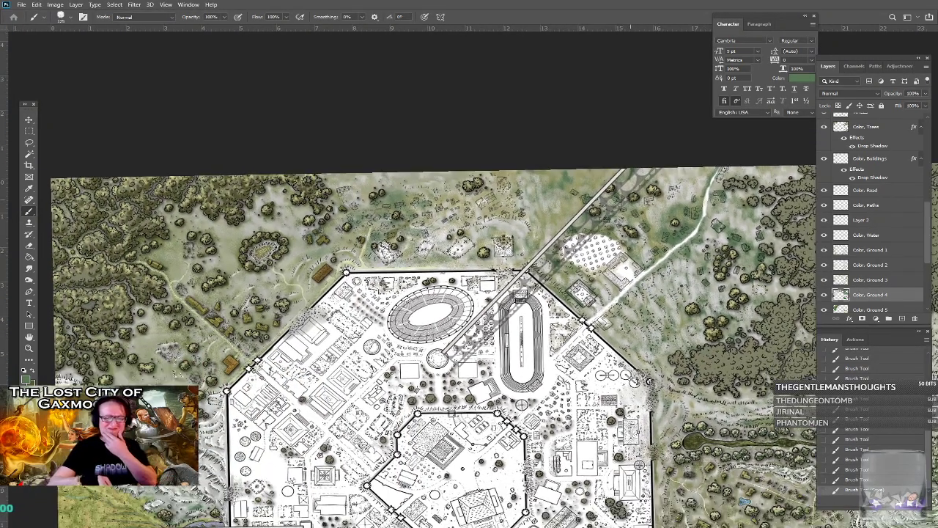
Make the Color, Ground 1 layer active and set the foreground colour to a very pale greenish grey for the brush.
{"action": "left_click", "coordinate": [873, 250]}
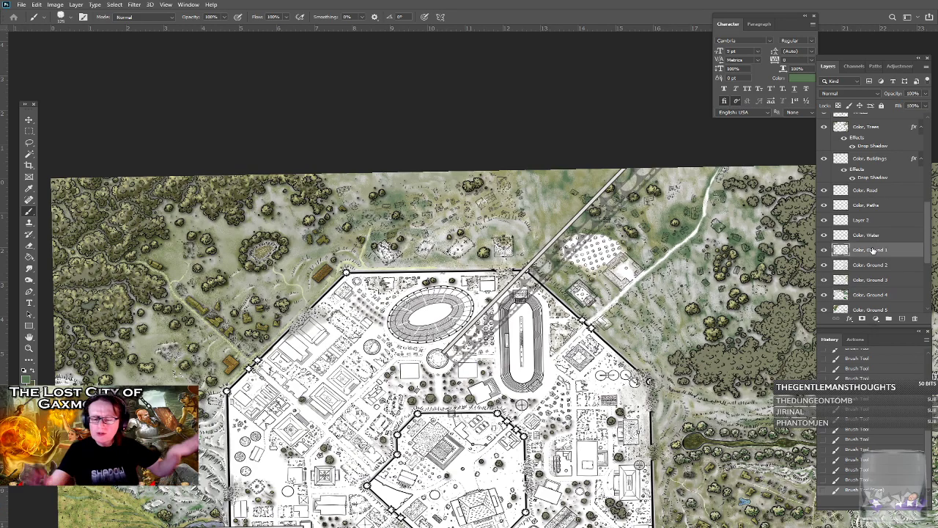
{"action": "key", "text": "ctrl+plus"}
{"action": "key", "text": "ctrl+plus"}
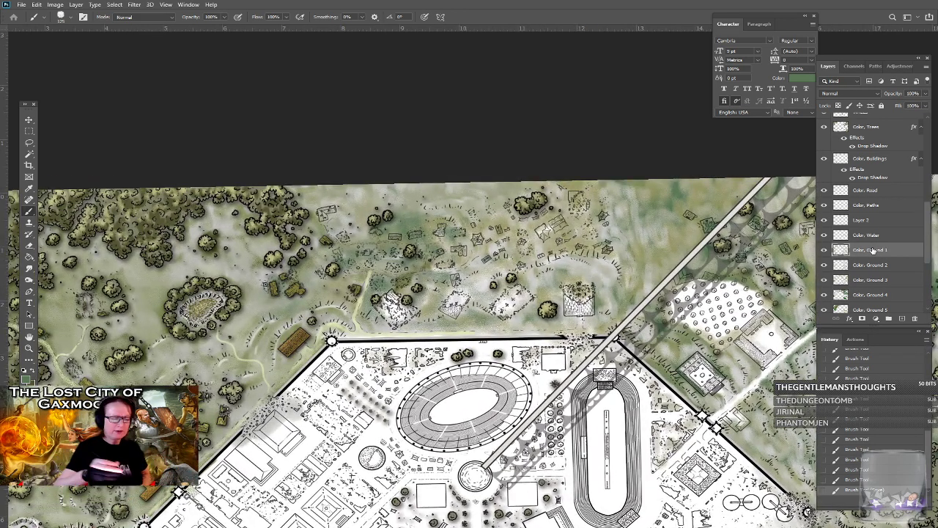
{"action": "left_click", "coordinate": [25, 376]}
{"action": "left_click_drag", "start_coordinate": [520, 273], "coordinate": [496, 245]}
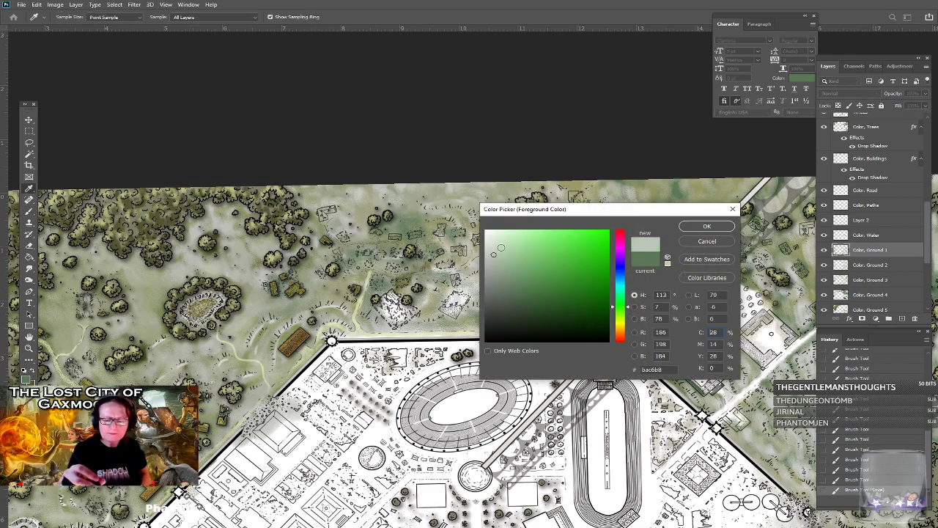
{"action": "left_click", "coordinate": [489, 241]}
{"action": "left_click", "coordinate": [705, 227]}
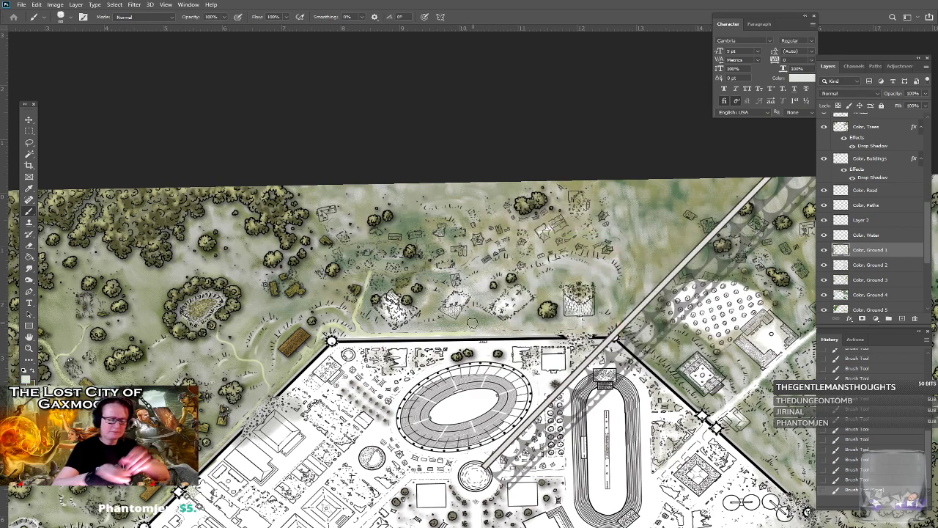
Brush very pale greenish grey highlights over the mounds and ruins between the city's northern wall and the map's northern edge.
{"action": "left_click", "coordinate": [372, 321]}
{"action": "left_click", "coordinate": [441, 319]}
{"action": "left_click", "coordinate": [471, 309]}
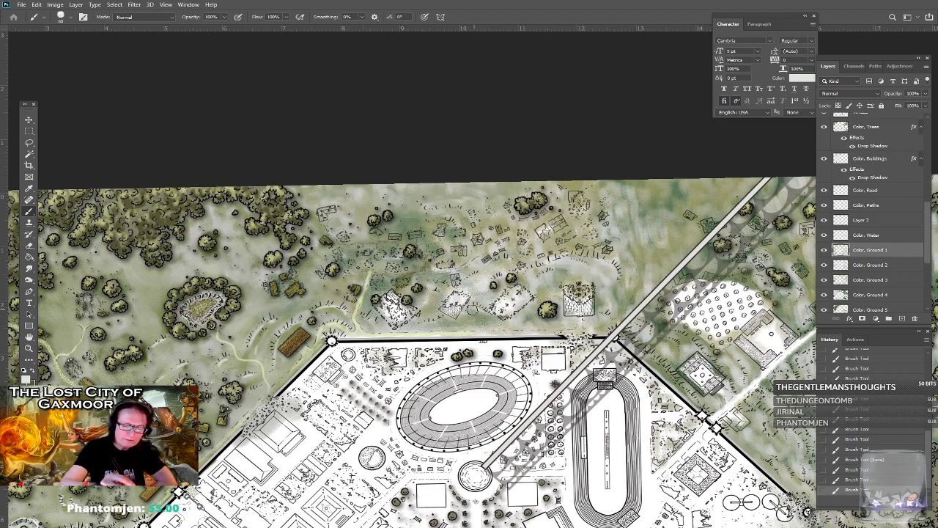
{"action": "left_click", "coordinate": [491, 317]}
{"action": "mouse_move", "coordinate": [481, 277]}
{"action": "left_mouse_down"}
{"action": "mouse_move", "coordinate": [432, 288]}
{"action": "mouse_move", "coordinate": [438, 283]}
{"action": "left_mouse_up"}
{"action": "left_click", "coordinate": [419, 279]}
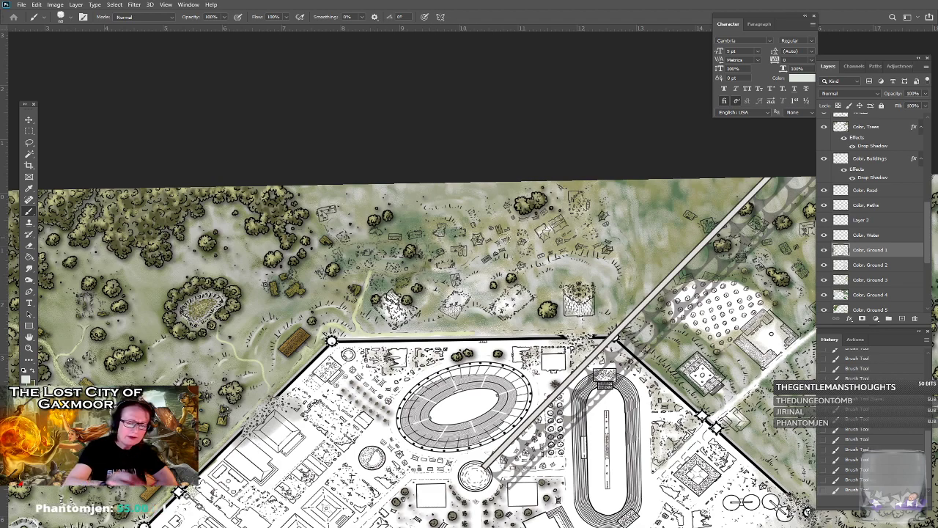
{"action": "left_click", "coordinate": [439, 222]}
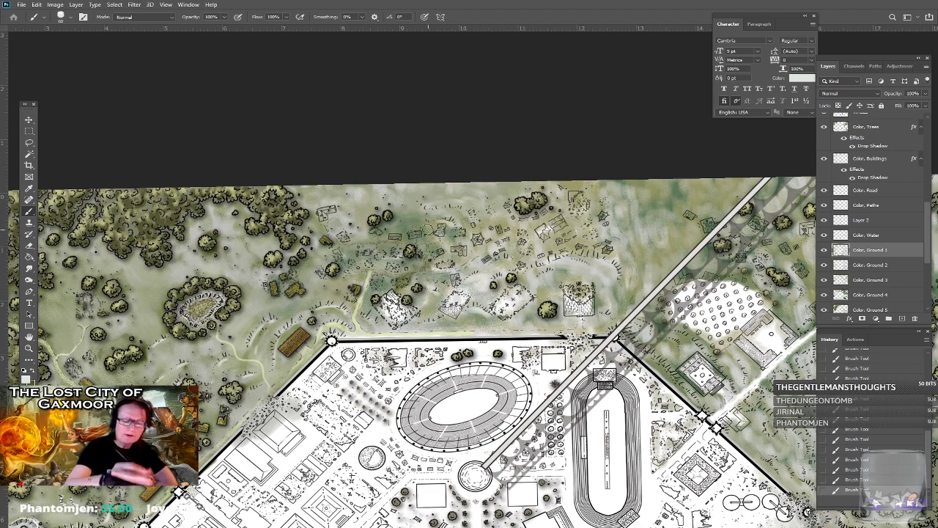
{"action": "left_click", "coordinate": [425, 221]}
{"action": "mouse_move", "coordinate": [423, 208]}
{"action": "left_mouse_down"}
{"action": "mouse_move", "coordinate": [468, 219]}
{"action": "mouse_move", "coordinate": [443, 233]}
{"action": "left_mouse_up"}
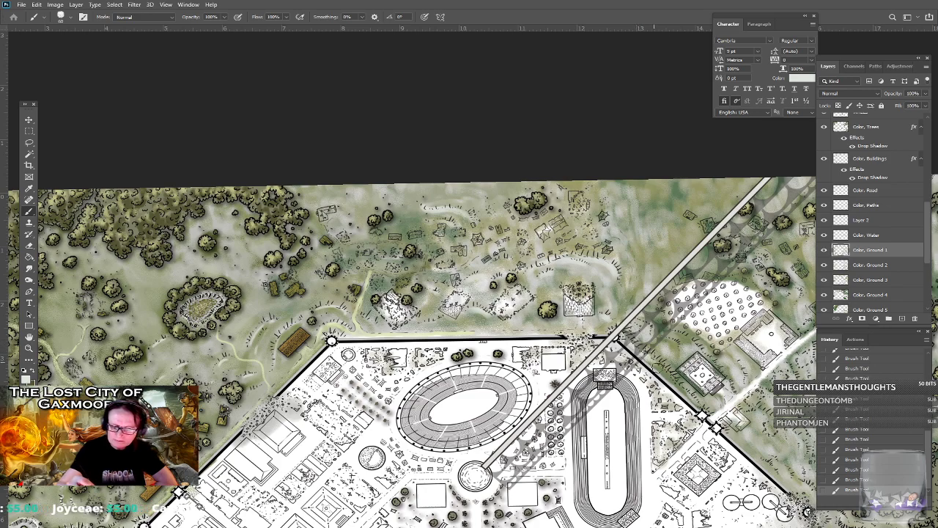
Brush very pale greenish grey highlights along the slopes beside the northeastern road and the ridges between the forest and the stream.
{"action": "left_click_drag", "start_coordinate": [698, 405], "coordinate": [491, 390]}
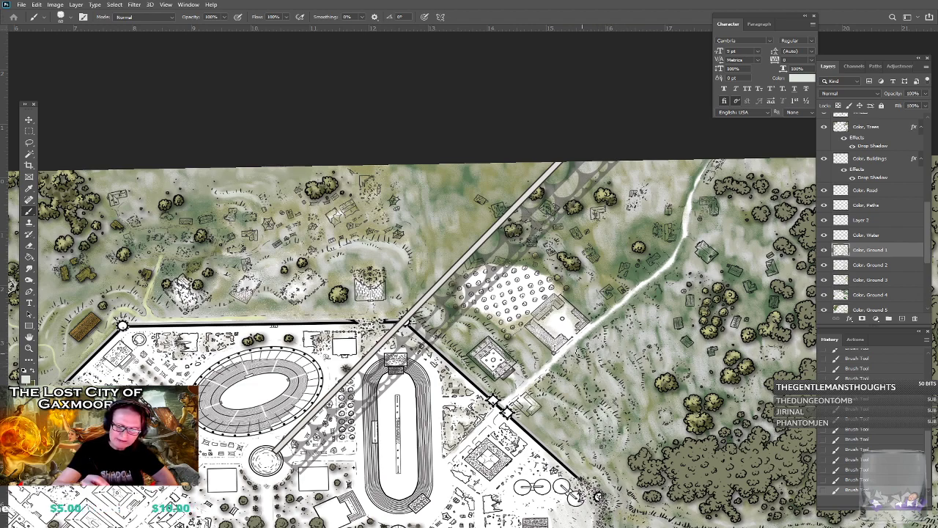
{"action": "left_click_drag", "start_coordinate": [603, 370], "coordinate": [473, 296]}
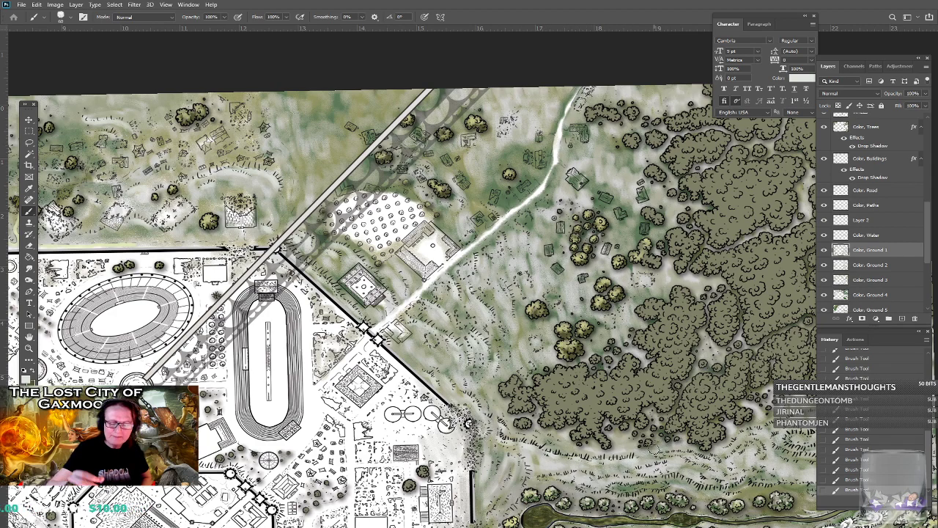
{"action": "left_click_drag", "start_coordinate": [654, 448], "coordinate": [593, 491]}
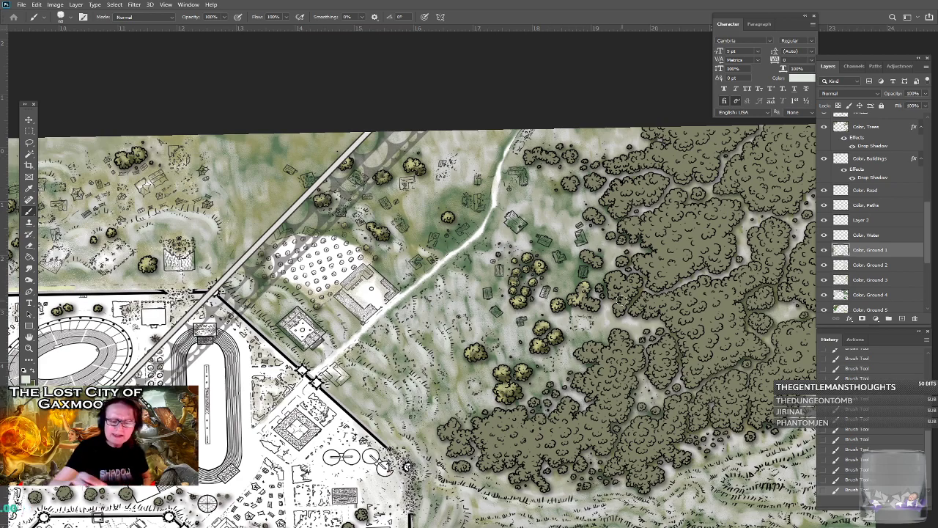
{"action": "scroll", "coordinate": [619, 299], "scroll_direction": "down", "scroll_amount": 5}
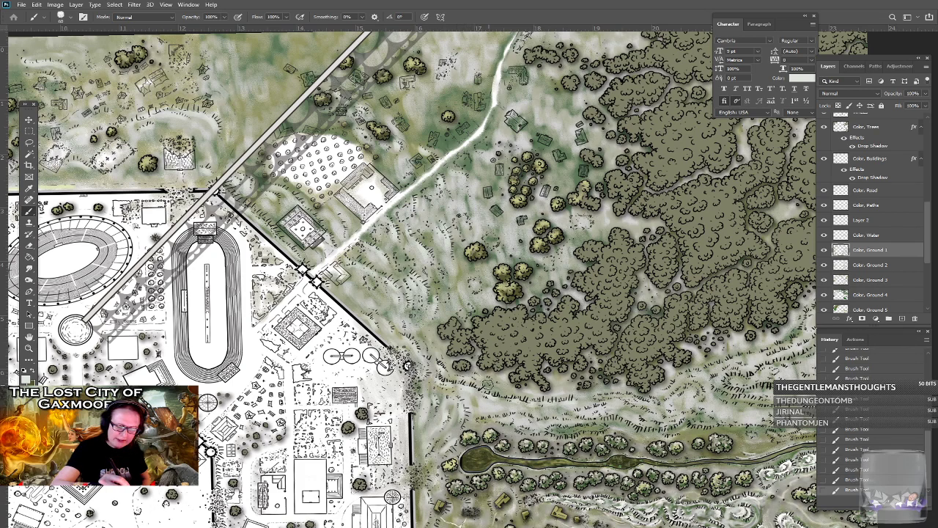
{"action": "scroll", "coordinate": [592, 376], "scroll_direction": "right", "scroll_amount": 3}
{"action": "scroll", "coordinate": [593, 376], "scroll_direction": "down", "scroll_amount": 1}
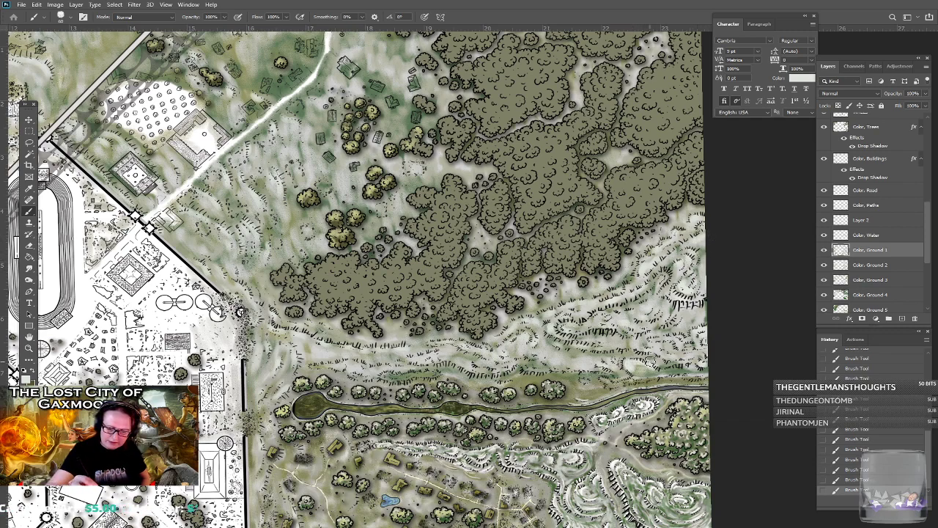
{"action": "left_click", "coordinate": [854, 476]}
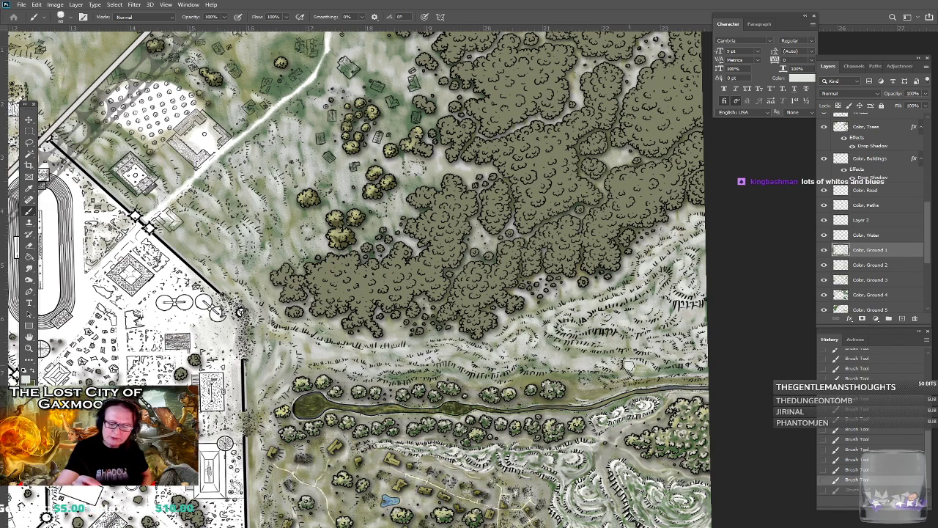
{"action": "left_click", "coordinate": [613, 372]}
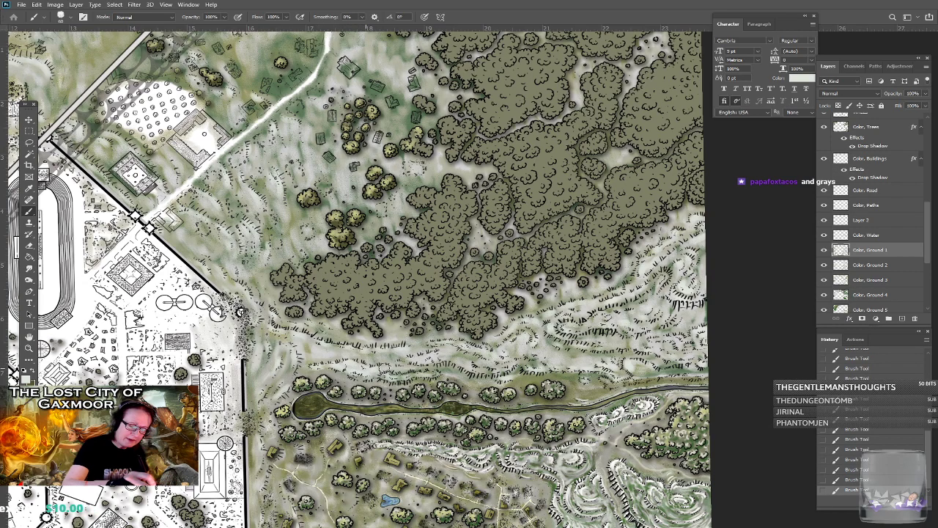
Set the brush's foreground colour to near-white #fefffe.
{"action": "scroll", "coordinate": [621, 383], "scroll_direction": "down", "scroll_amount": 4}
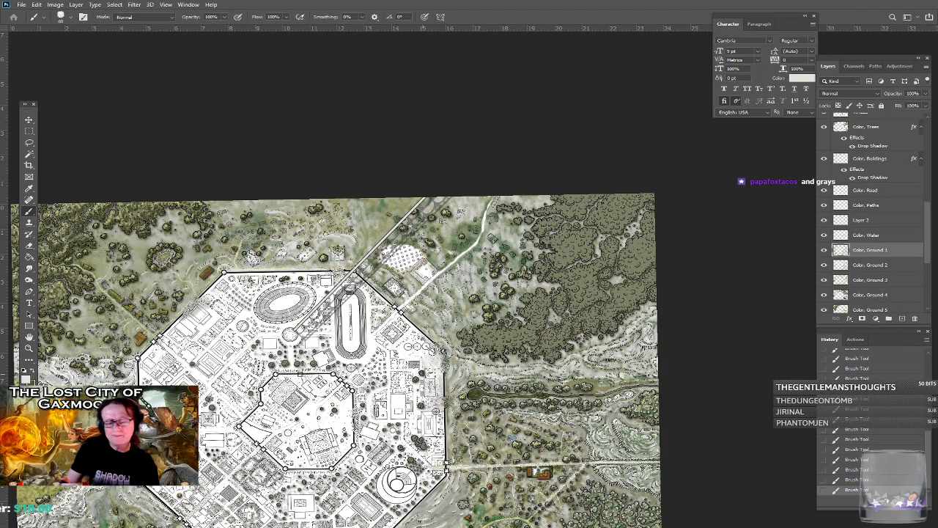
{"action": "scroll", "coordinate": [524, 381], "scroll_direction": "up", "scroll_amount": 4}
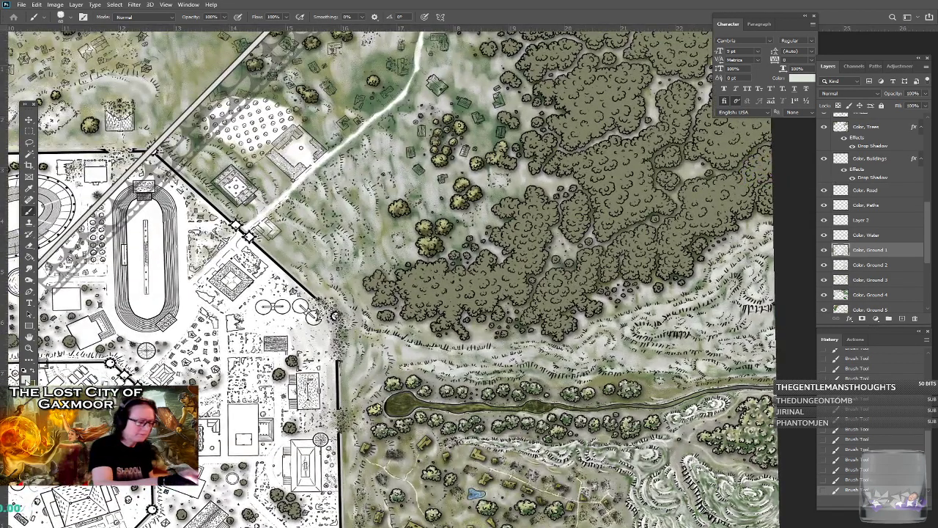
{"action": "left_click", "coordinate": [28, 380]}
{"action": "left_click_drag", "start_coordinate": [498, 246], "coordinate": [486, 231]}
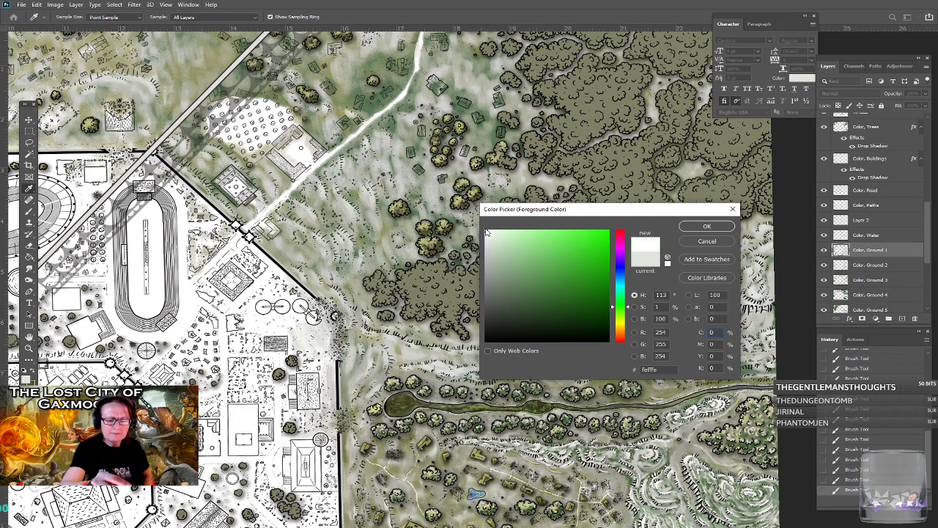
{"action": "left_click", "coordinate": [706, 226]}
{"action": "scroll", "coordinate": [689, 226], "scroll_direction": "up", "scroll_amount": 4}
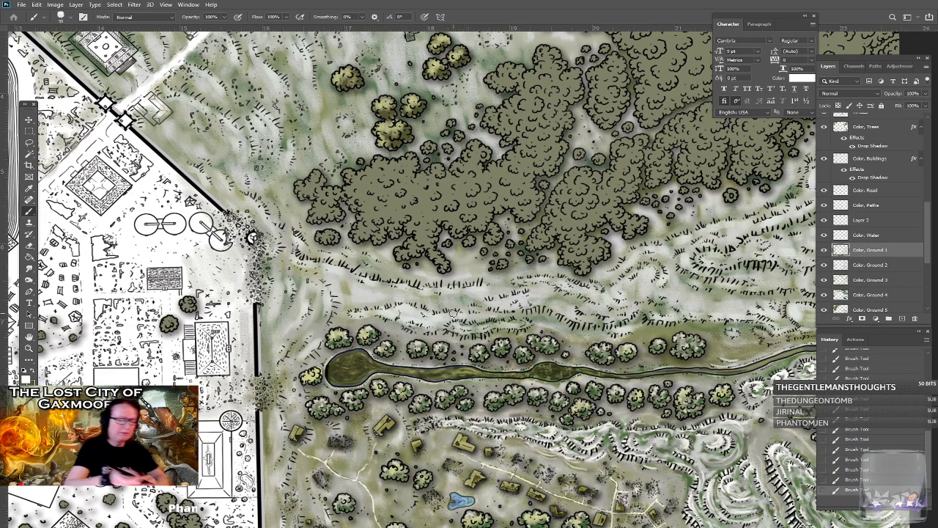
Try a near-white brush stroke on the slope above the stream's western end and undo it.
{"action": "left_click_drag", "start_coordinate": [325, 317], "coordinate": [329, 296]}
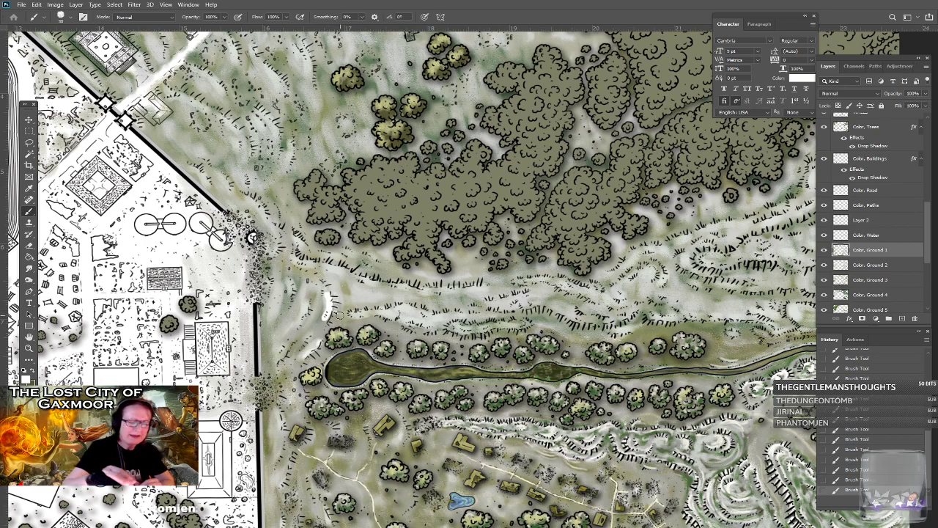
{"action": "left_click", "coordinate": [858, 449]}
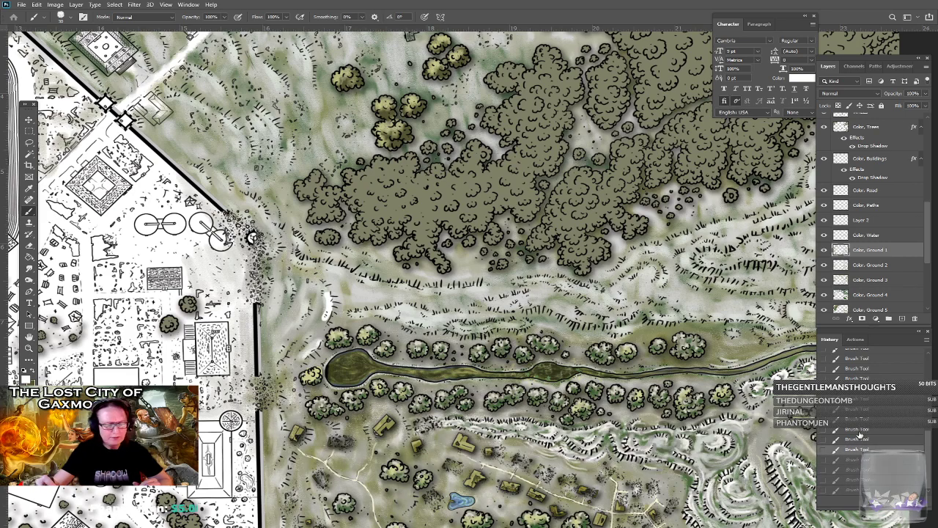
{"action": "left_click", "coordinate": [859, 431]}
{"action": "key", "text": "ctrl+shift+z"}
{"action": "key", "text": "ctrl+shift+z"}
{"action": "key", "text": "ctrl+shift+z"}
{"action": "key", "text": "ctrl+shift+z"}
{"action": "key", "text": "ctrl+shift+z"}
{"action": "key", "text": "ctrl+shift+z"}
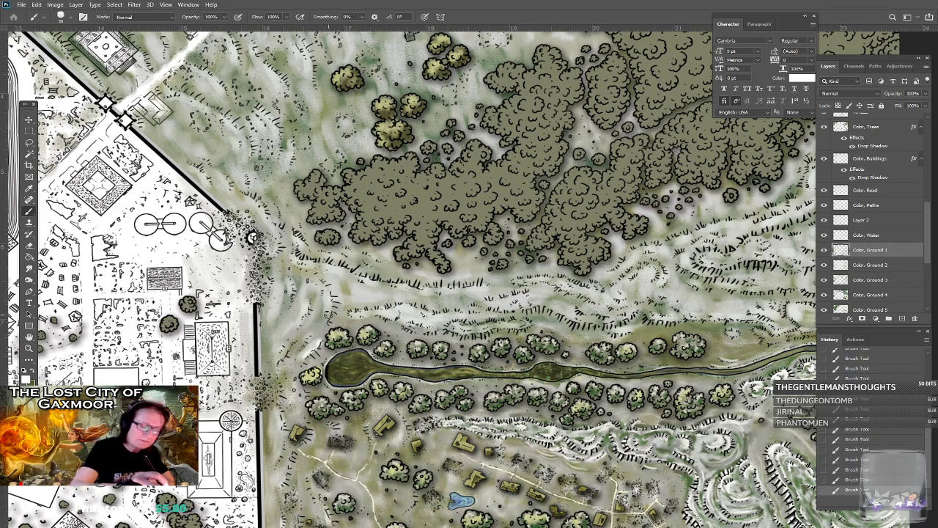
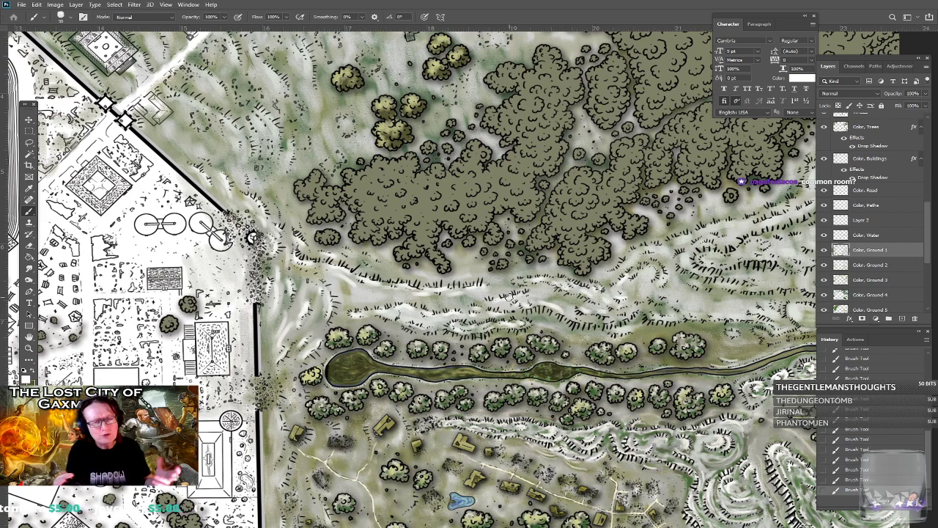
Brush near-white highlights along the ridges between the forest and the tree-lined stream, out to the map's eastern edge.
{"action": "left_click_drag", "start_coordinate": [510, 297], "coordinate": [441, 327]}
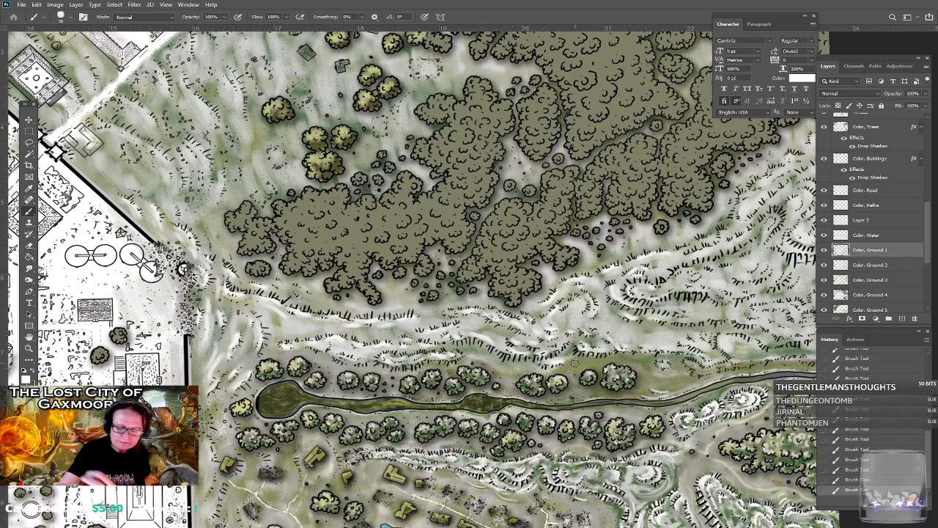
{"action": "scroll", "coordinate": [575, 362], "scroll_direction": "down", "scroll_amount": 5}
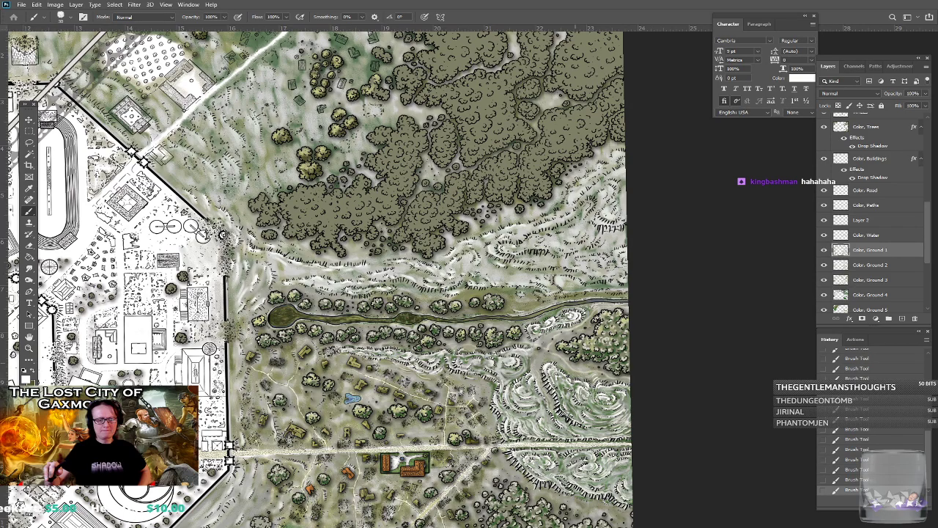
{"action": "scroll", "coordinate": [575, 362], "scroll_direction": "up", "scroll_amount": 5}
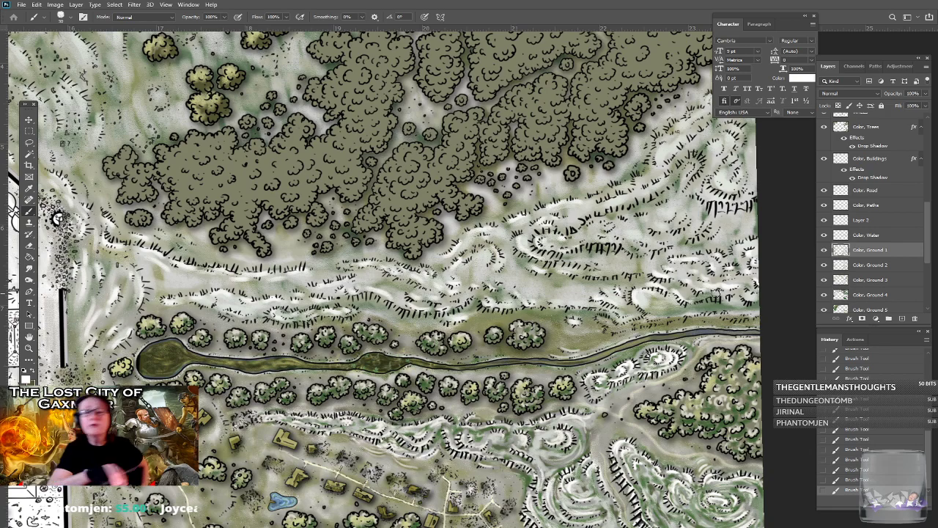
{"action": "scroll", "coordinate": [715, 293], "scroll_direction": "right", "scroll_amount": 2}
{"action": "scroll", "coordinate": [715, 293], "scroll_direction": "up", "scroll_amount": 1}
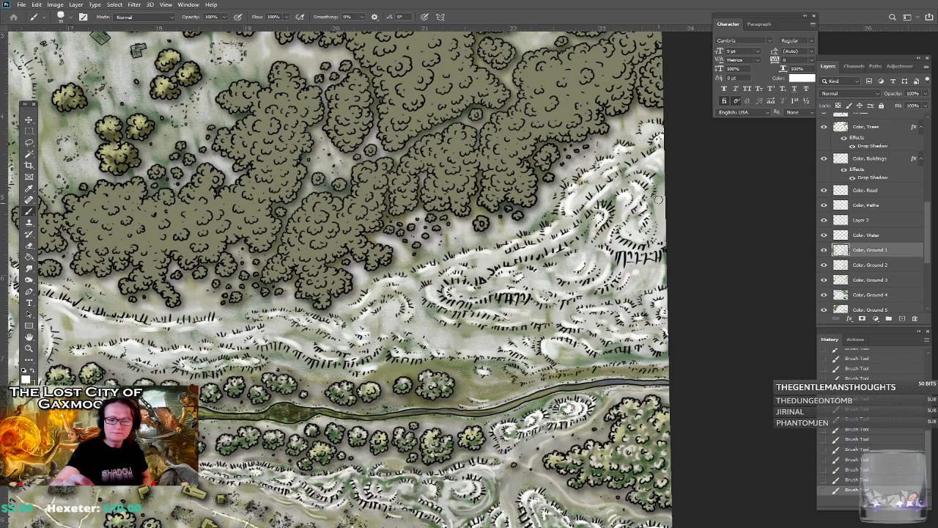
{"action": "scroll", "coordinate": [632, 253], "scroll_direction": "down", "scroll_amount": 2}
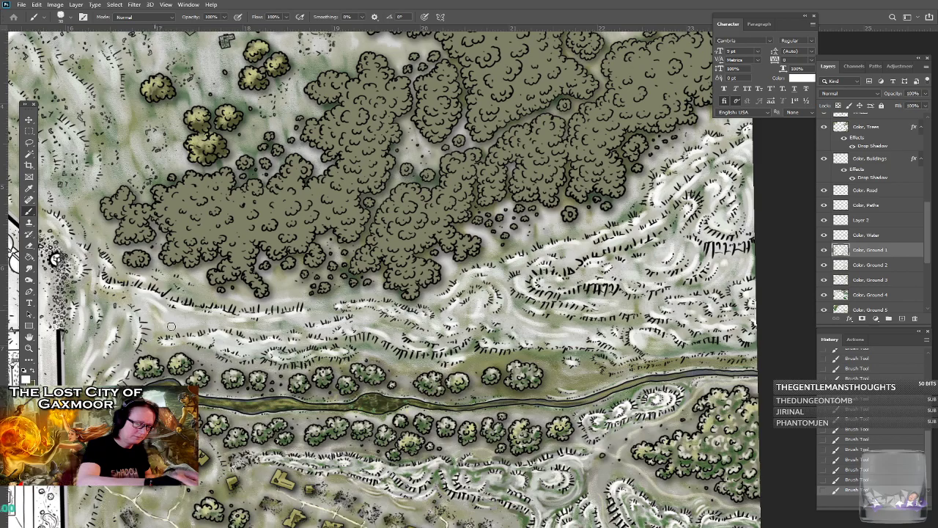
Brush near-white highlights on the hill slopes between the city's northeastern gate, the road and the forest.
{"action": "scroll", "coordinate": [272, 334], "scroll_direction": "down", "scroll_amount": 5}
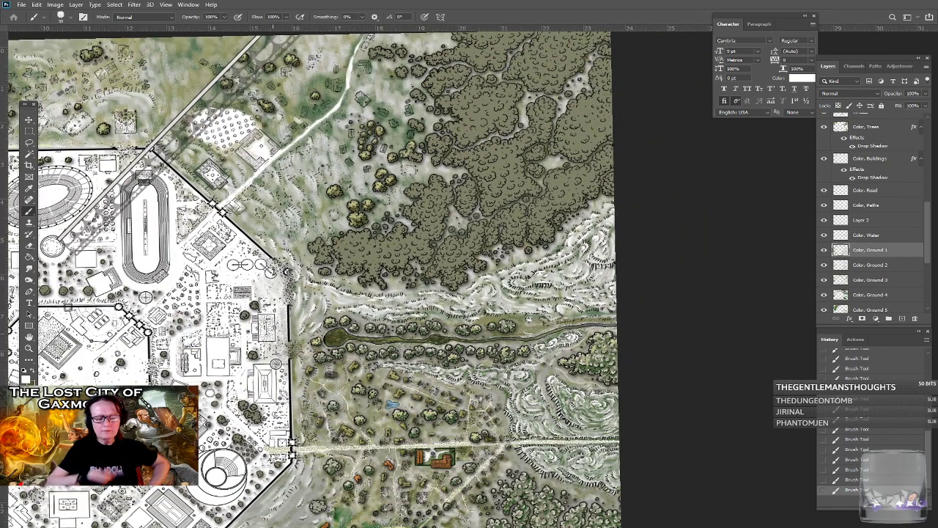
{"action": "scroll", "coordinate": [308, 278], "scroll_direction": "left", "scroll_amount": 6}
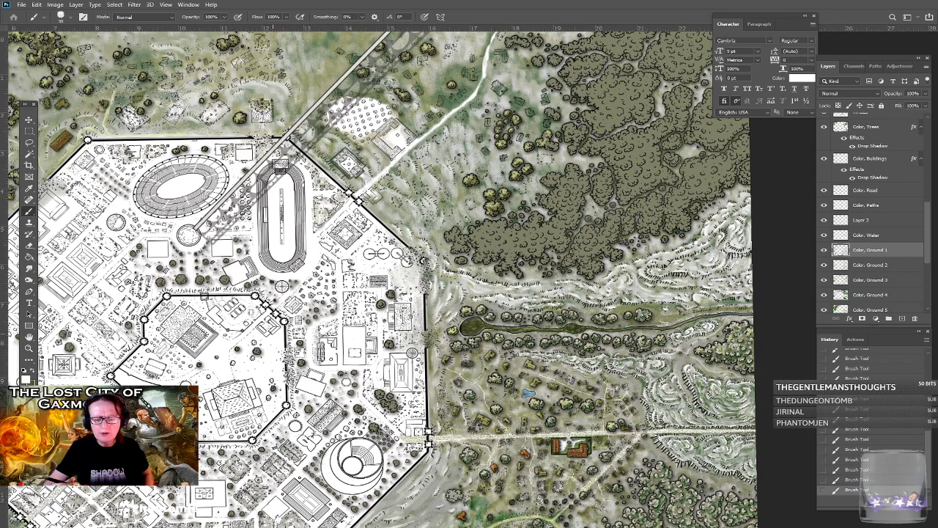
{"action": "left_click_drag", "start_coordinate": [273, 249], "coordinate": [250, 281]}
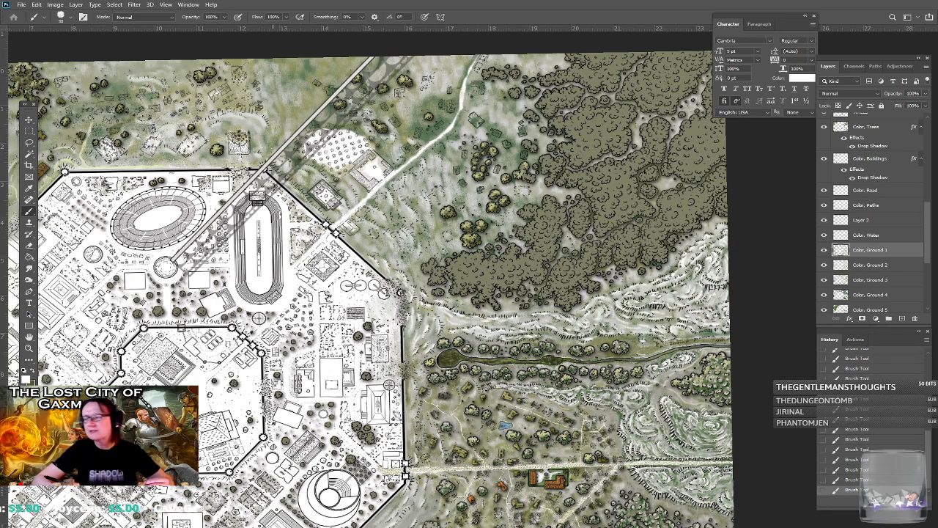
{"action": "scroll", "coordinate": [460, 308], "scroll_direction": "up", "scroll_amount": 5}
{"action": "left_click_drag", "start_coordinate": [460, 308], "coordinate": [468, 415]}
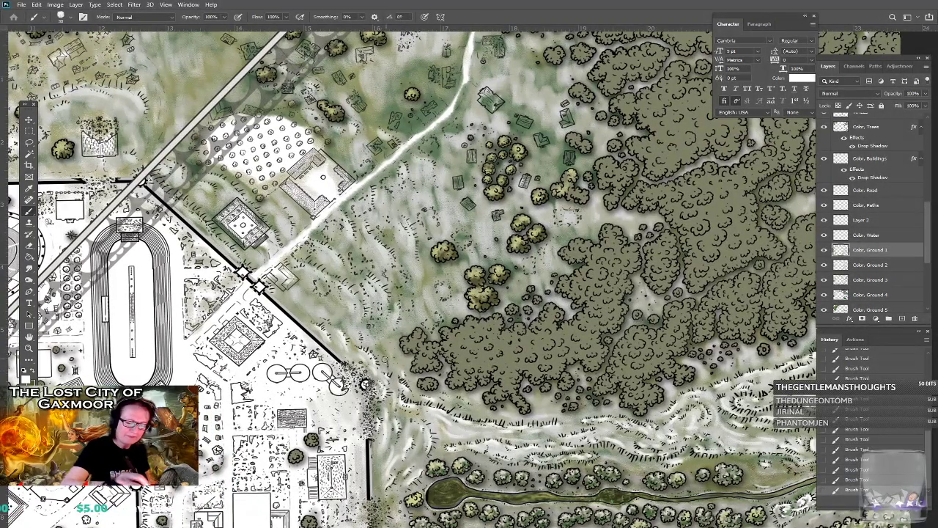
{"action": "mouse_move", "coordinate": [362, 303]}
{"action": "left_mouse_down"}
{"action": "mouse_move", "coordinate": [362, 319]}
{"action": "mouse_move", "coordinate": [321, 307]}
{"action": "mouse_move", "coordinate": [309, 317]}
{"action": "left_mouse_up"}
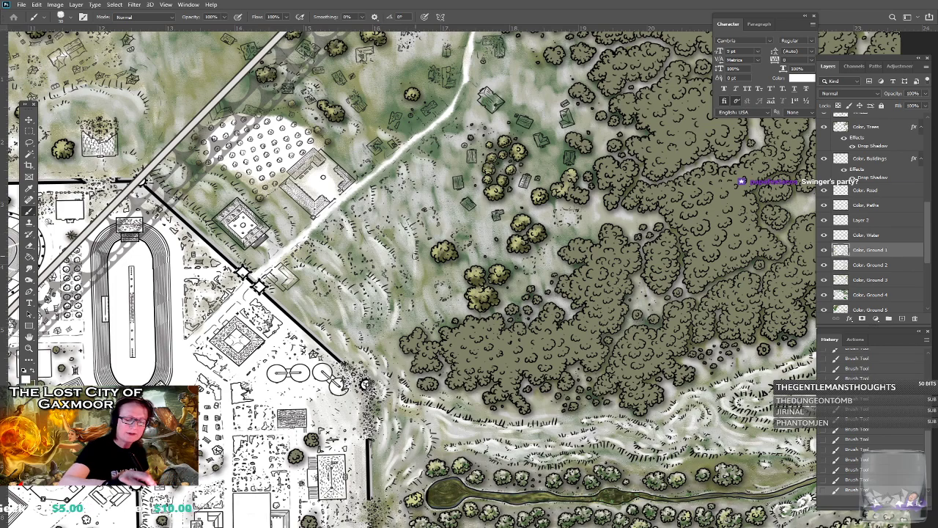
{"action": "left_click_drag", "start_coordinate": [363, 217], "coordinate": [432, 313]}
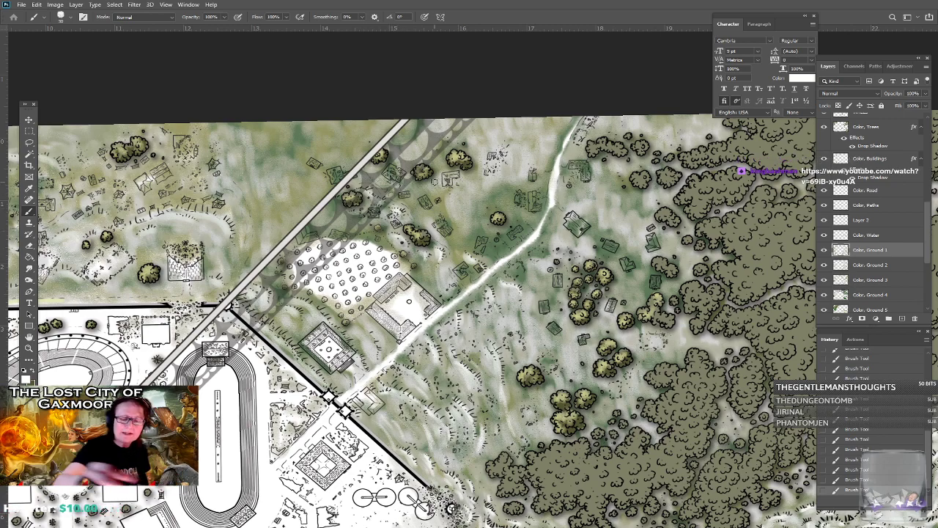
Brush near-white highlights on the curved mounds around the ruins west of the aqueduct, north of the city wall.
{"action": "scroll", "coordinate": [434, 181], "scroll_direction": "down", "scroll_amount": 4}
{"action": "scroll", "coordinate": [434, 181], "scroll_direction": "left", "scroll_amount": 4}
{"action": "scroll", "coordinate": [434, 181], "scroll_direction": "up", "scroll_amount": 3}
{"action": "scroll", "coordinate": [434, 181], "scroll_direction": "left", "scroll_amount": 3}
{"action": "scroll", "coordinate": [434, 181], "scroll_direction": "up", "scroll_amount": 3}
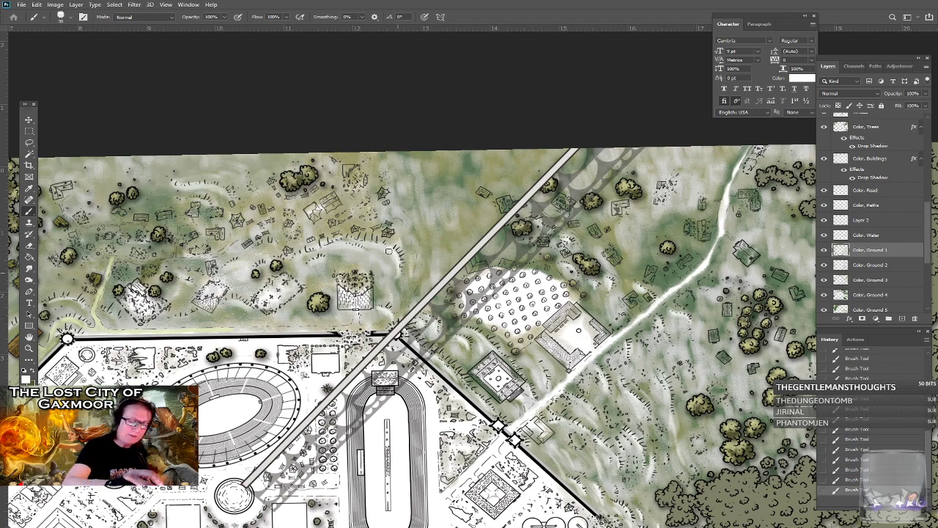
{"action": "left_click_drag", "start_coordinate": [375, 313], "coordinate": [536, 345]}
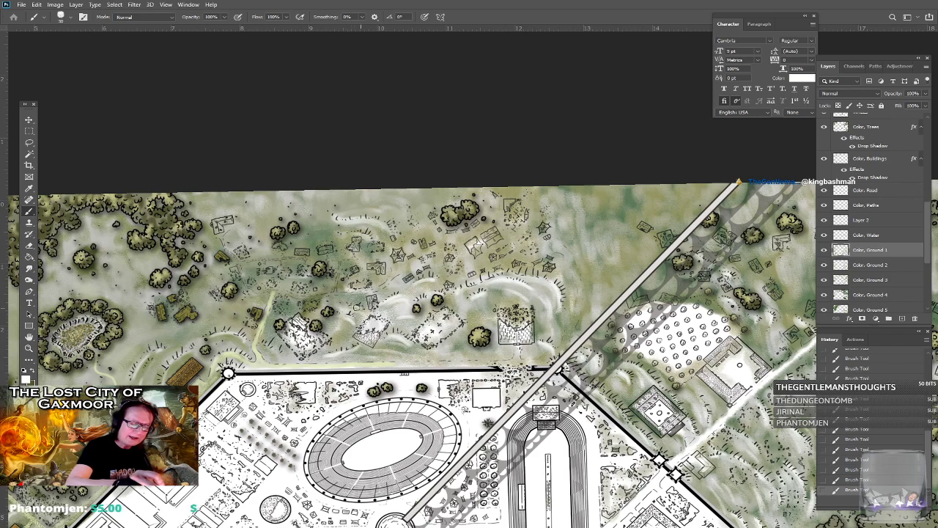
Add near-white highlights to the curved mound by the small northern buildings and check the shading across the whole northern side.
{"action": "left_click_drag", "start_coordinate": [296, 363], "coordinate": [513, 389]}
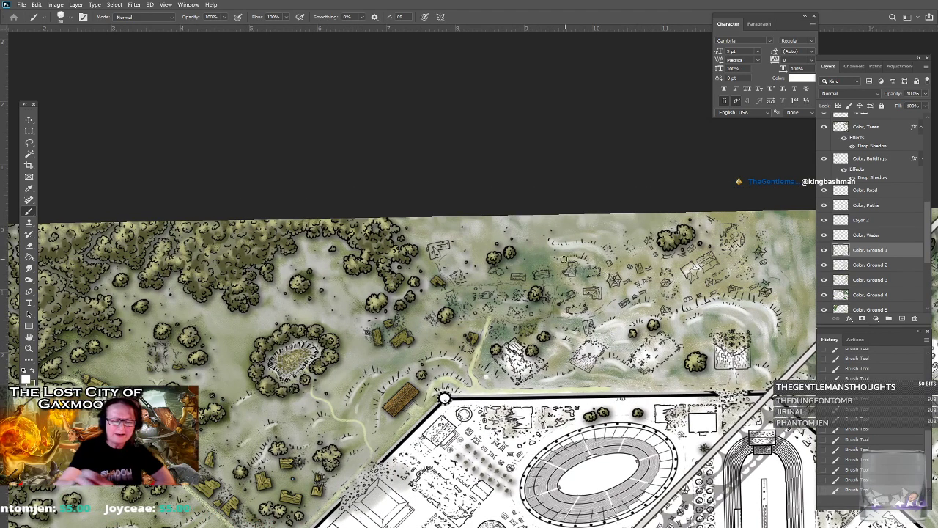
{"action": "mouse_move", "coordinate": [557, 242]}
{"action": "left_mouse_down"}
{"action": "mouse_move", "coordinate": [608, 257]}
{"action": "mouse_move", "coordinate": [600, 259]}
{"action": "left_mouse_up"}
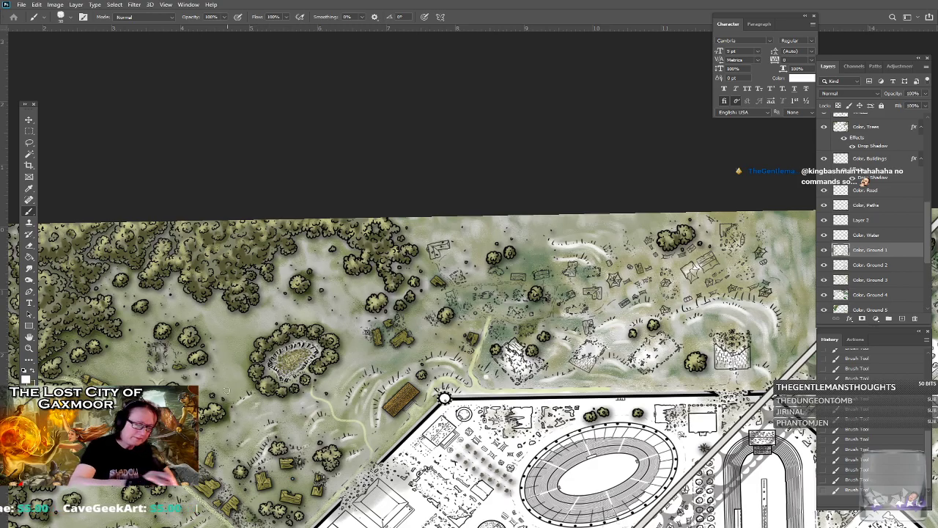
{"action": "left_click_drag", "start_coordinate": [486, 377], "coordinate": [454, 255]}
{"action": "scroll", "coordinate": [401, 308], "scroll_direction": "down", "scroll_amount": 5}
{"action": "mouse_move", "coordinate": [493, 469]}
{"action": "left_mouse_down"}
{"action": "mouse_move", "coordinate": [333, 407]}
{"action": "mouse_move", "coordinate": [298, 372]}
{"action": "left_mouse_up"}
{"action": "scroll", "coordinate": [450, 455], "scroll_direction": "down", "scroll_amount": 3}
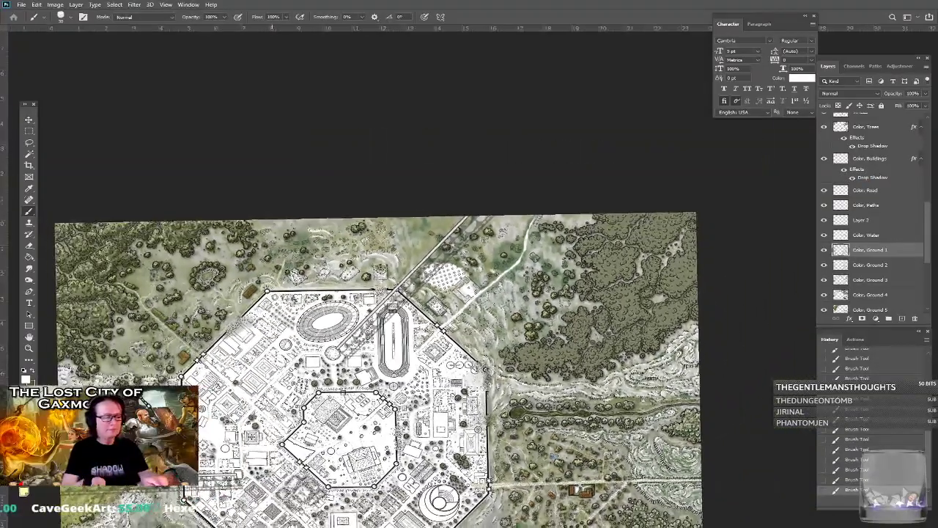
Examine the ground shading around the whole walled city, from the northern slopes down to the southern edge.
{"action": "scroll", "coordinate": [450, 381], "scroll_direction": "up", "scroll_amount": 1}
{"action": "left_click_drag", "start_coordinate": [451, 411], "coordinate": [436, 379]}
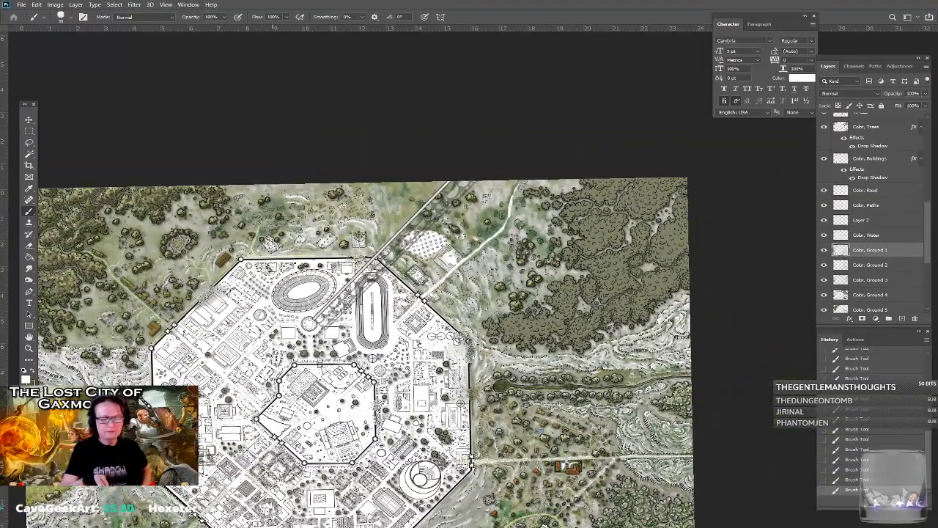
{"action": "left_click_drag", "start_coordinate": [439, 469], "coordinate": [493, 378]}
{"action": "scroll", "coordinate": [505, 484], "scroll_direction": "down", "scroll_amount": 2}
{"action": "scroll", "coordinate": [541, 492], "scroll_direction": "up", "scroll_amount": 2}
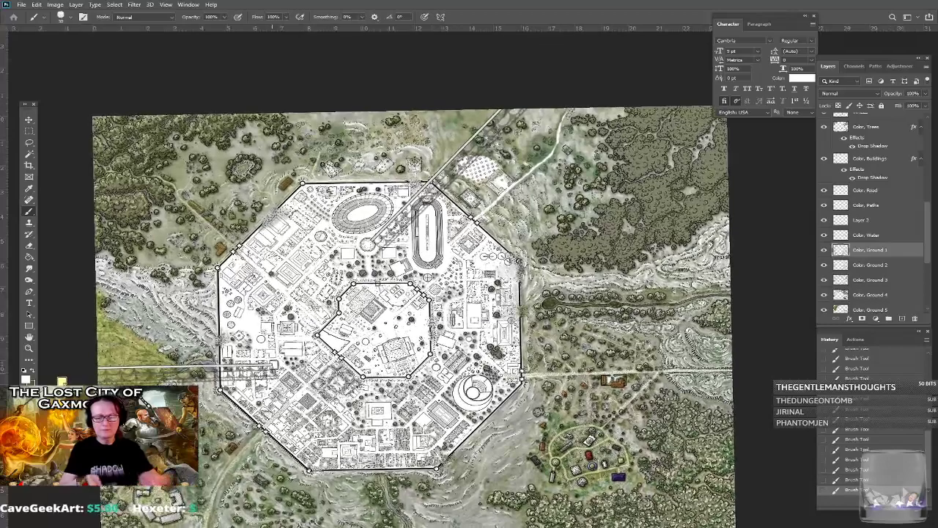
{"action": "left_click_drag", "start_coordinate": [540, 492], "coordinate": [540, 460]}
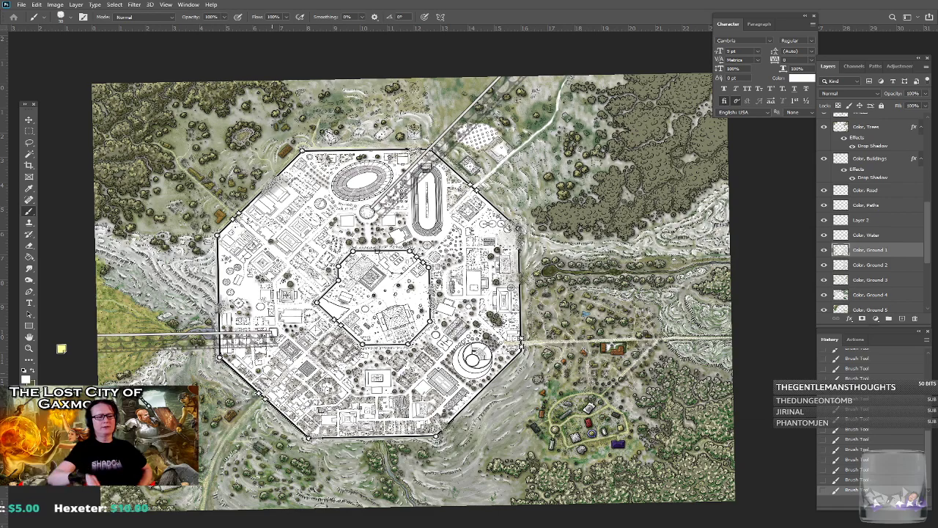
{"action": "left_click_drag", "start_coordinate": [377, 249], "coordinate": [381, 266]}
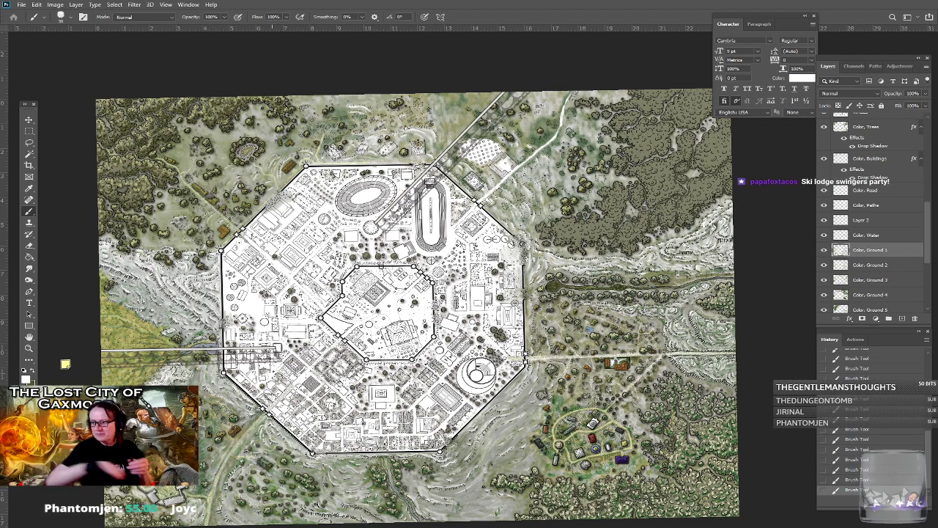
Set the brush to light grey and stroke over the ground on both sides of the northern aqueduct on Color, Ground 2.
{"action": "left_click_drag", "start_coordinate": [393, 122], "coordinate": [423, 276]}
{"action": "scroll", "coordinate": [423, 277], "scroll_direction": "up", "scroll_amount": 5}
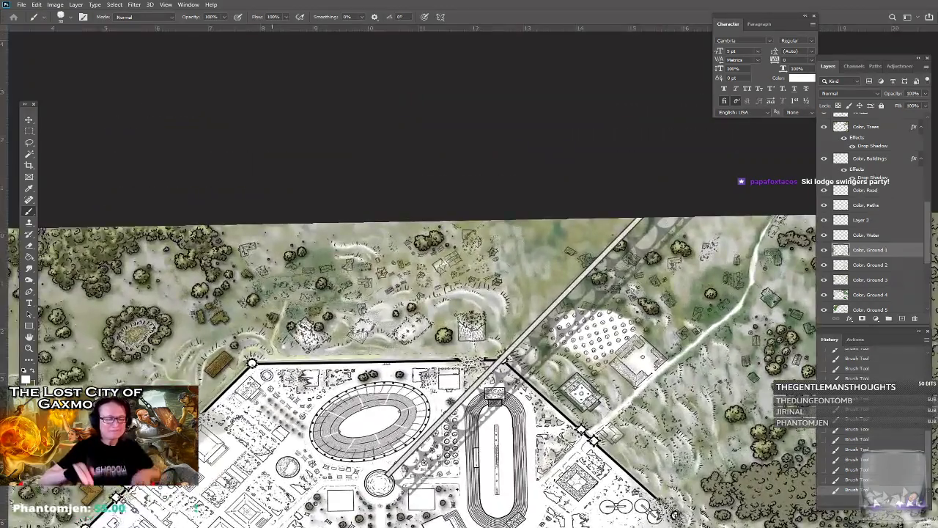
{"action": "left_click", "coordinate": [26, 378]}
{"action": "left_click_drag", "start_coordinate": [506, 268], "coordinate": [484, 249]}
{"action": "left_click", "coordinate": [706, 226]}
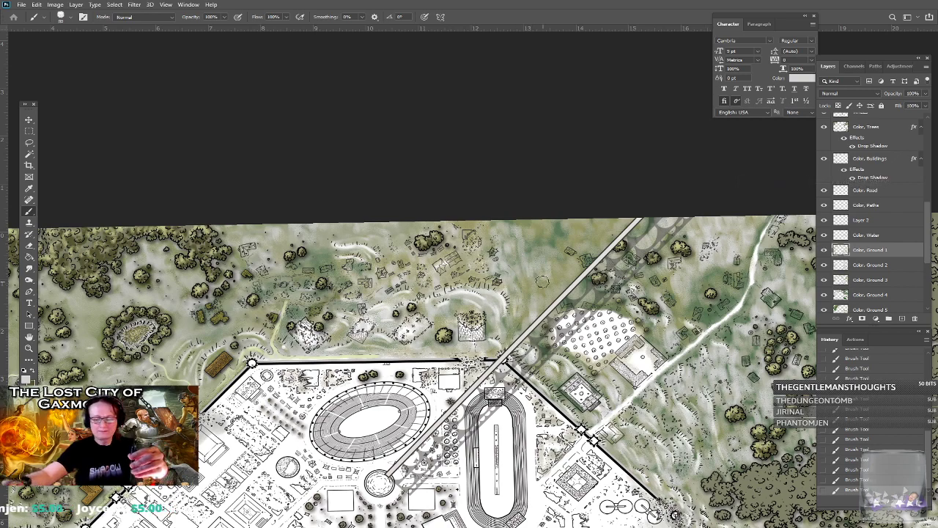
{"action": "left_click", "coordinate": [886, 266]}
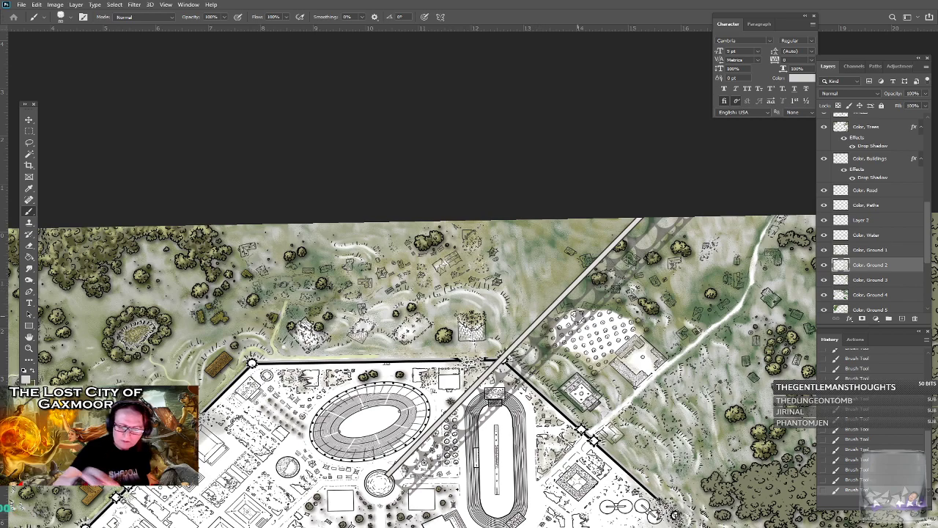
{"action": "left_click_drag", "start_coordinate": [677, 292], "coordinate": [578, 316]}
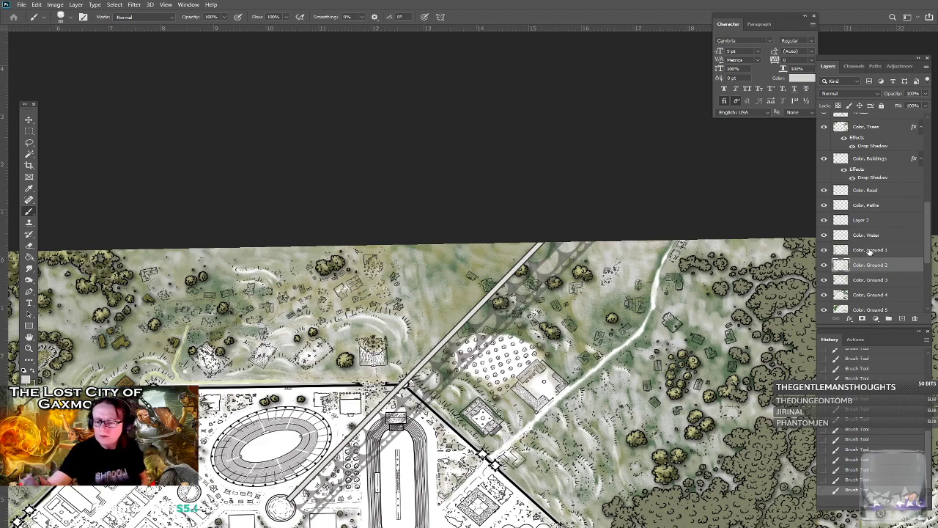
On Color, Ground 1, brush a medium green over the ground between the aqueduct, the northeastern road and the forest.
{"action": "key", "text": "alt+bracketright"}
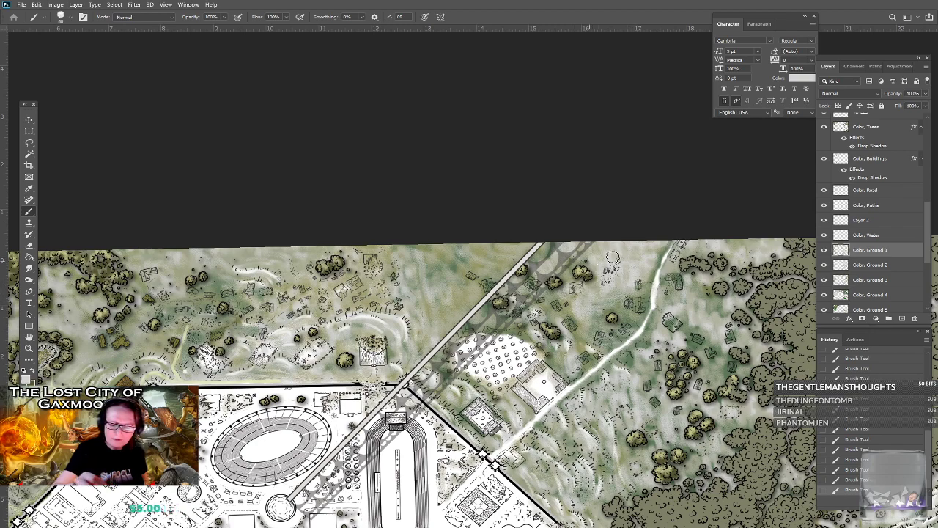
{"action": "left_click", "coordinate": [33, 369]}
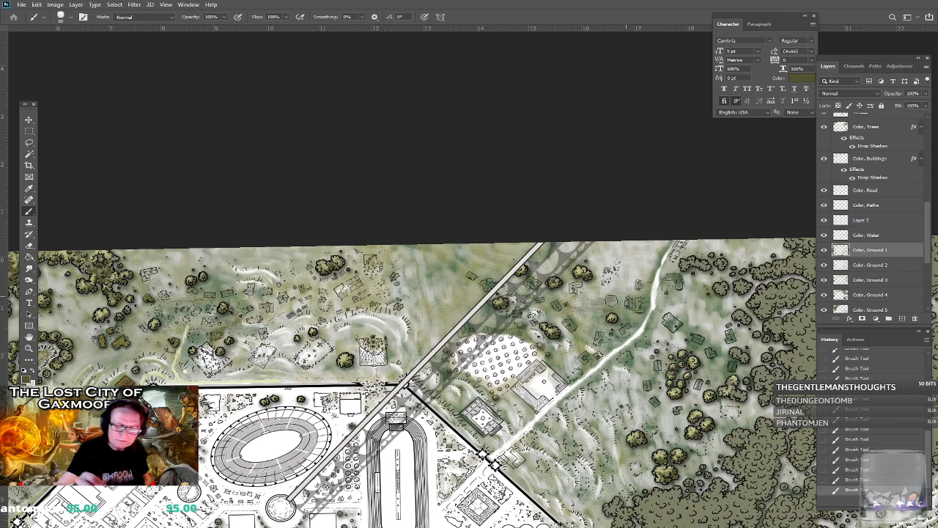
{"action": "left_click", "coordinate": [25, 377]}
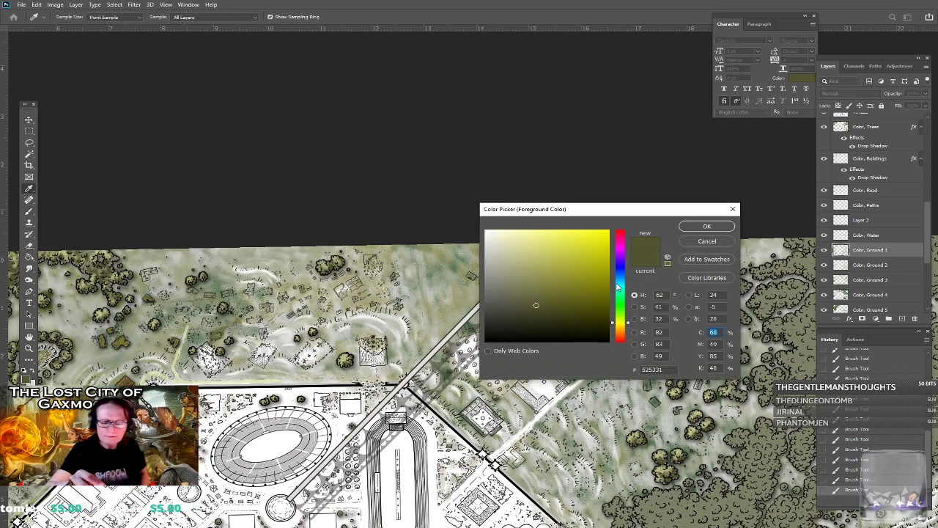
{"action": "left_click", "coordinate": [622, 311]}
{"action": "left_click", "coordinate": [550, 294]}
{"action": "left_click", "coordinate": [707, 226]}
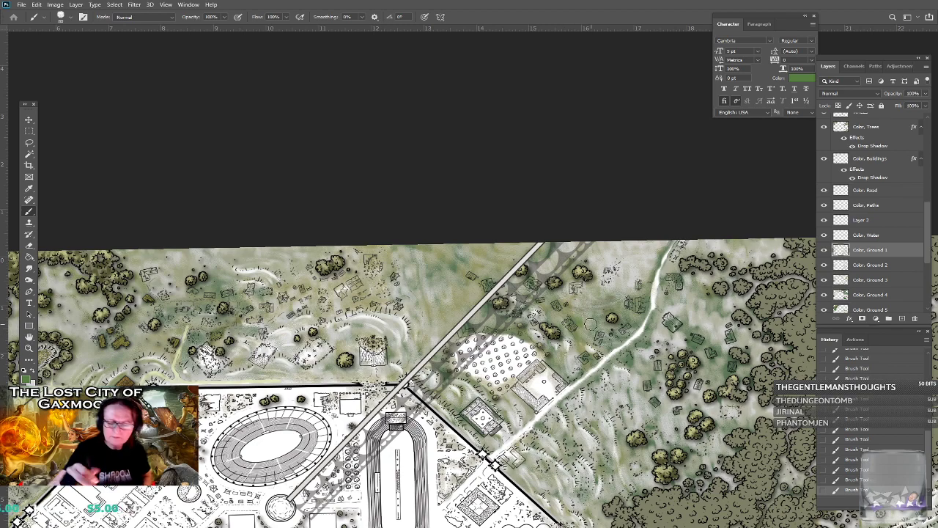
{"action": "left_click_drag", "start_coordinate": [673, 271], "coordinate": [591, 323]}
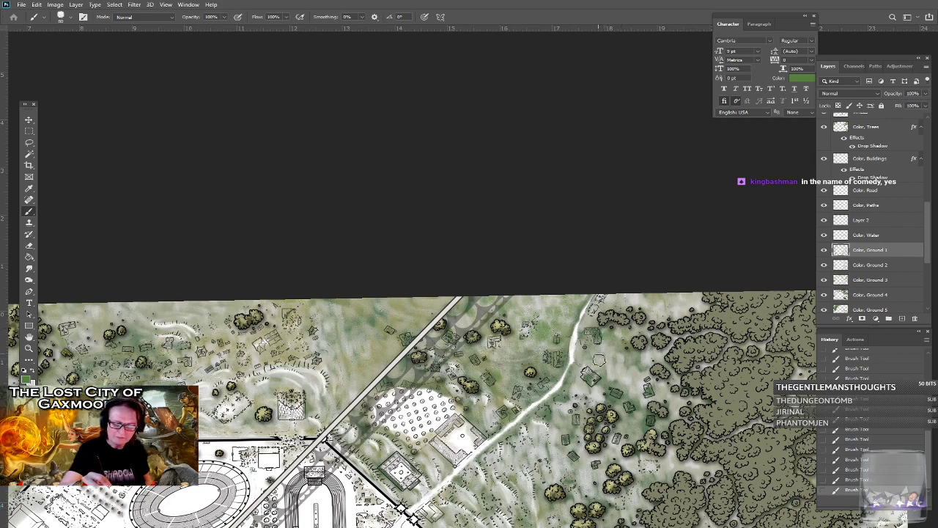
Set the brush to a muted grey-green, close the YouTube window and brush over the ground beside the northeastern road.
{"action": "scroll", "coordinate": [616, 359], "scroll_direction": "down", "scroll_amount": 4}
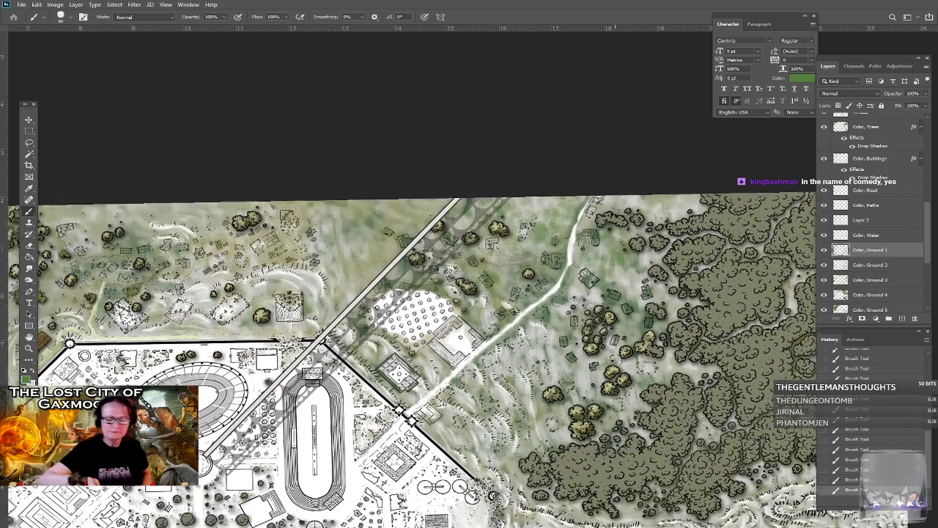
{"action": "left_click", "coordinate": [27, 379]}
{"action": "left_click_drag", "start_coordinate": [540, 279], "coordinate": [494, 295]}
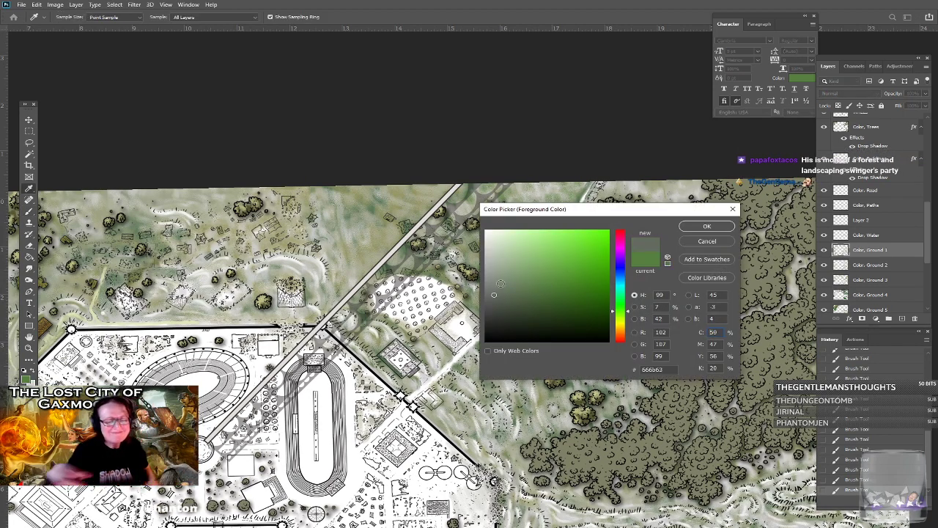
{"action": "left_click", "coordinate": [498, 286]}
{"action": "left_click", "coordinate": [711, 228]}
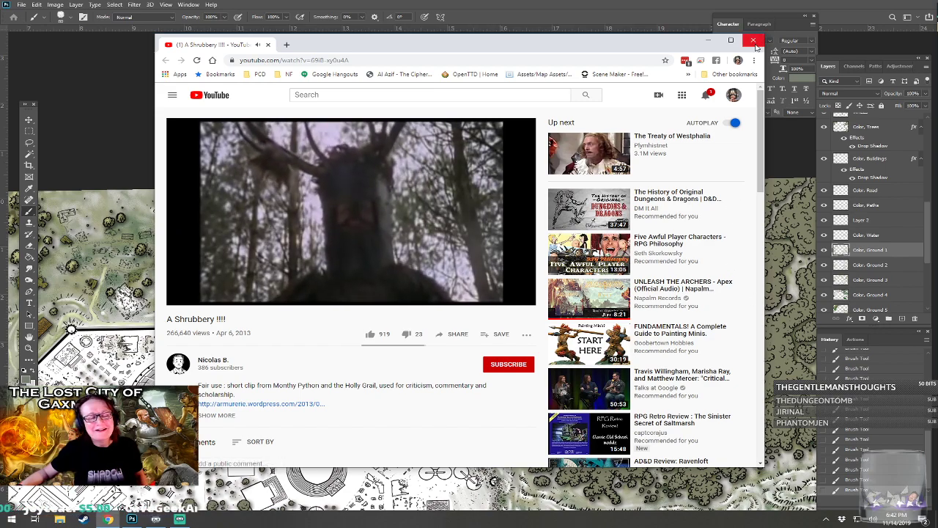
{"action": "left_click", "coordinate": [755, 44]}
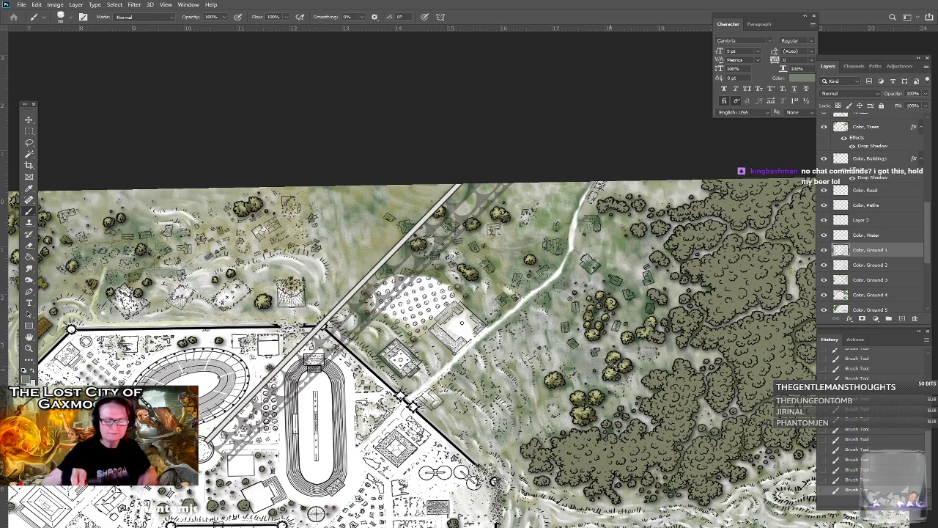
Set the brush to light grey #9b9d9b and soften the ground between the aqueduct, the northeastern road and the forest.
{"action": "scroll", "coordinate": [610, 371], "scroll_direction": "down", "scroll_amount": 5}
{"action": "left_click_drag", "start_coordinate": [557, 422], "coordinate": [658, 287]}
{"action": "left_click_drag", "start_coordinate": [622, 400], "coordinate": [611, 370]}
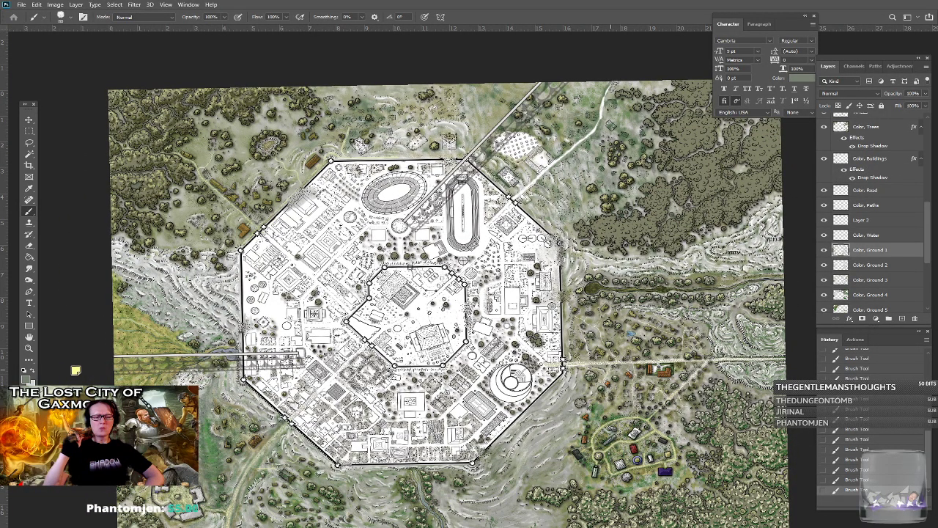
{"action": "left_click_drag", "start_coordinate": [560, 147], "coordinate": [406, 355]}
{"action": "scroll", "coordinate": [510, 253], "scroll_direction": "up", "scroll_amount": 5}
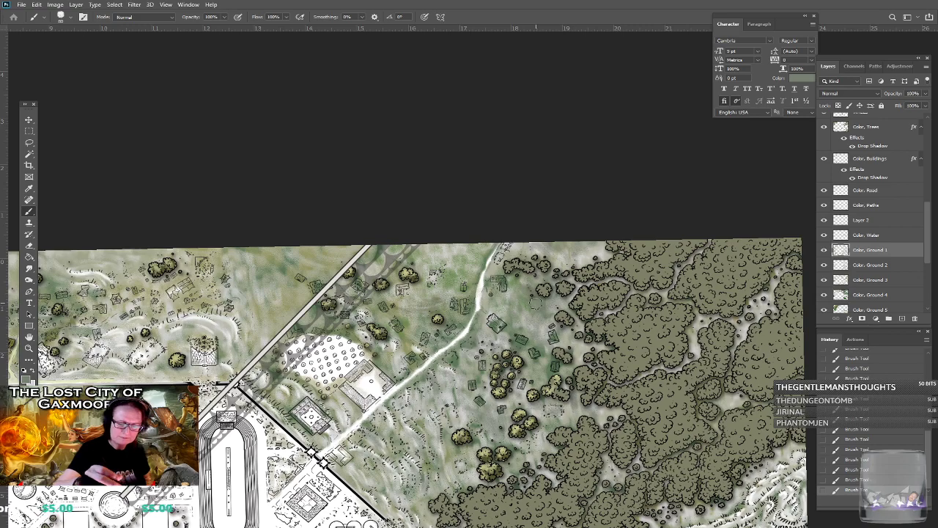
{"action": "left_click_drag", "start_coordinate": [536, 304], "coordinate": [670, 199]}
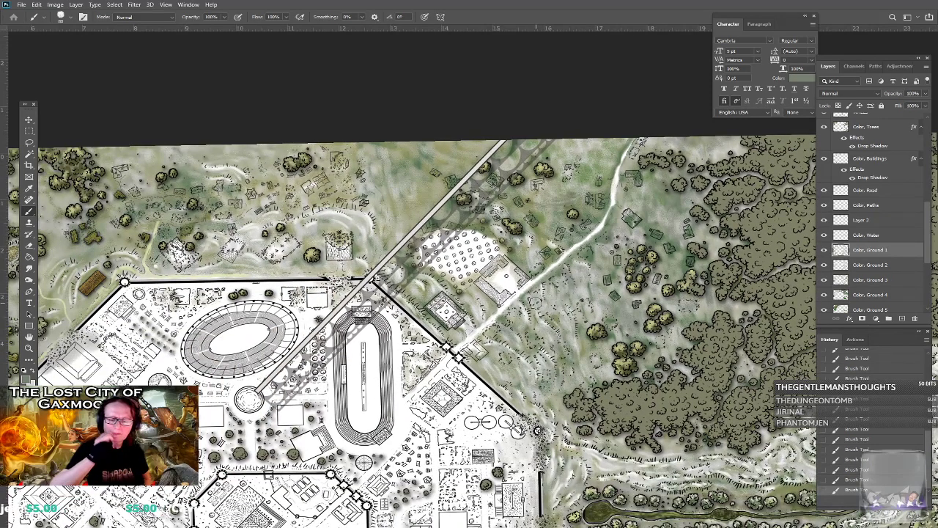
{"action": "left_click_drag", "start_coordinate": [519, 431], "coordinate": [460, 486]}
{"action": "left_click", "coordinate": [27, 379]}
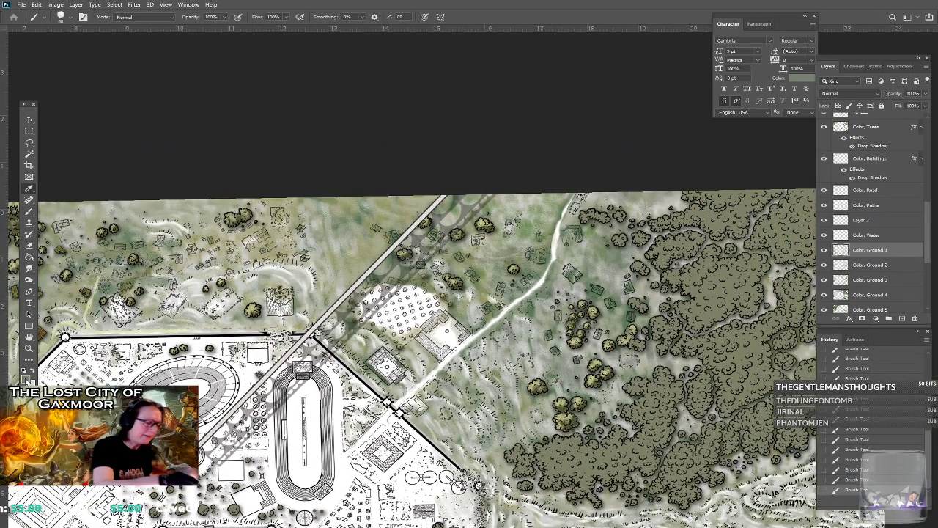
{"action": "left_click", "coordinate": [487, 272]}
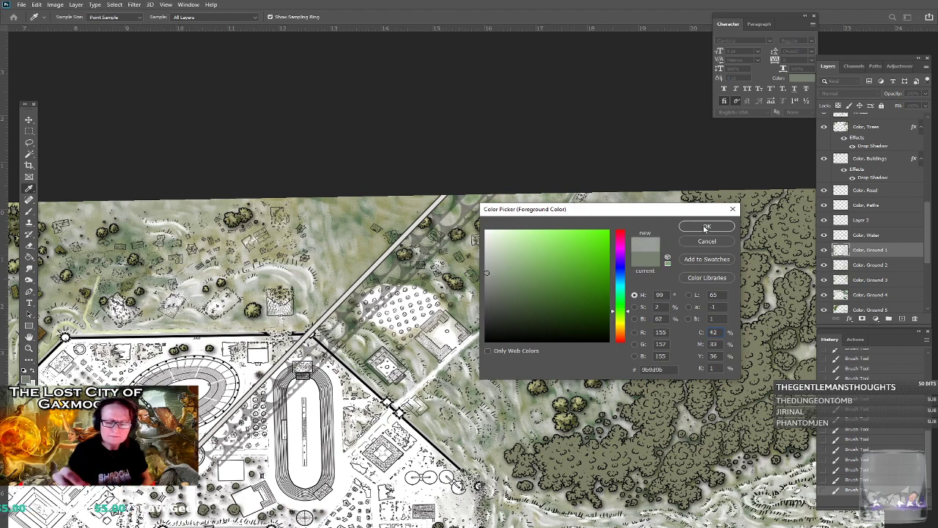
{"action": "left_click", "coordinate": [705, 228]}
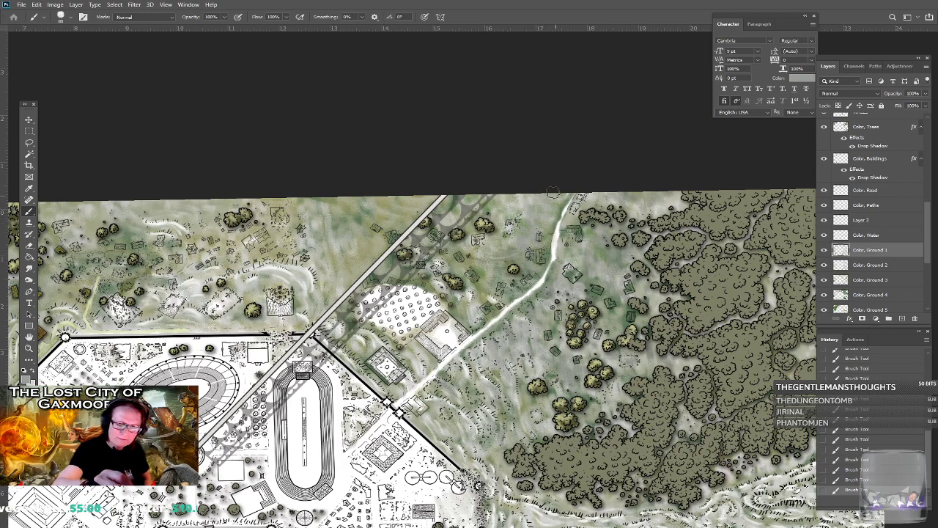
Set the brush to dark grey and shade the curved mounds and ruins north of the city wall.
{"action": "scroll", "coordinate": [579, 186], "scroll_direction": "down", "scroll_amount": 6}
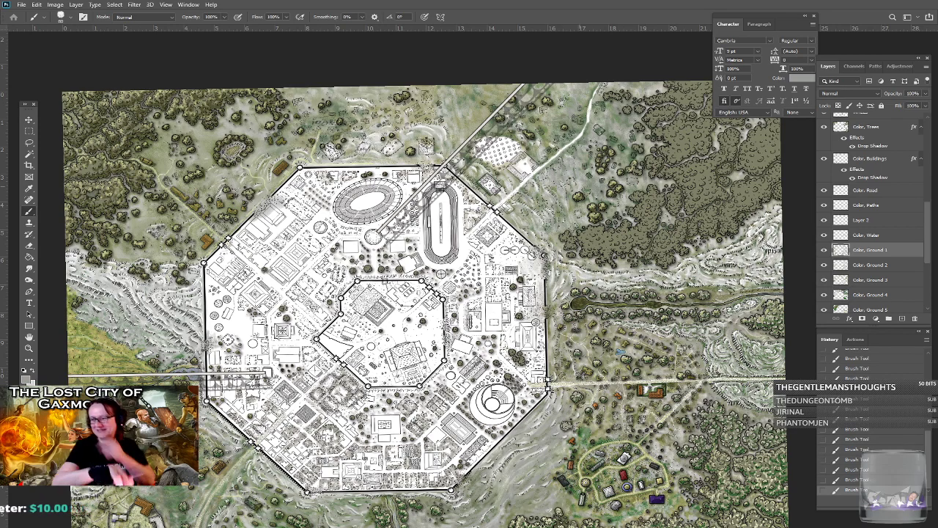
{"action": "left_click_drag", "start_coordinate": [343, 133], "coordinate": [569, 186]}
{"action": "scroll", "coordinate": [375, 265], "scroll_direction": "up", "scroll_amount": 3}
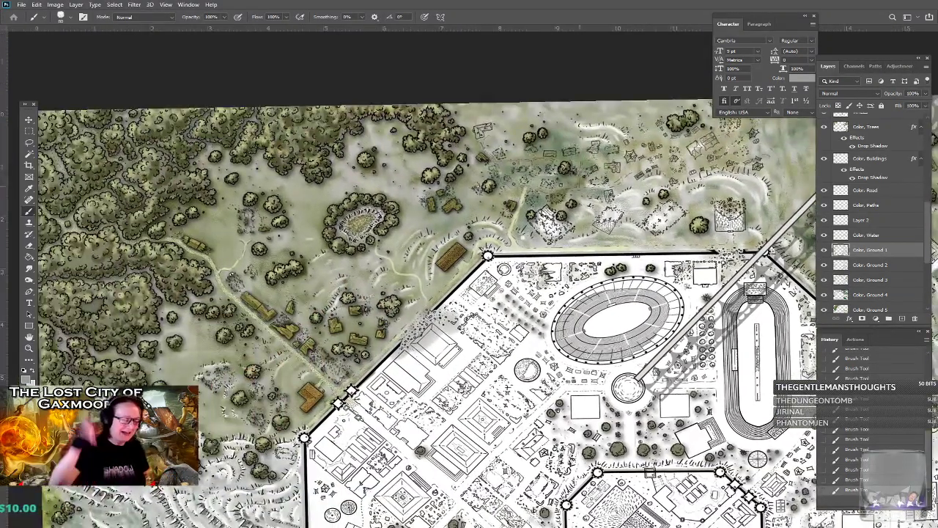
{"action": "left_click", "coordinate": [26, 373]}
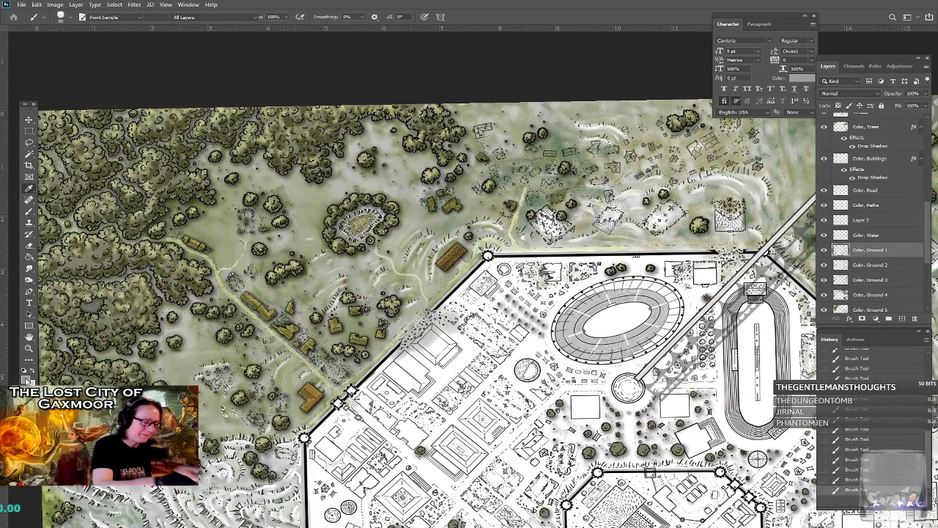
{"action": "left_click", "coordinate": [705, 226]}
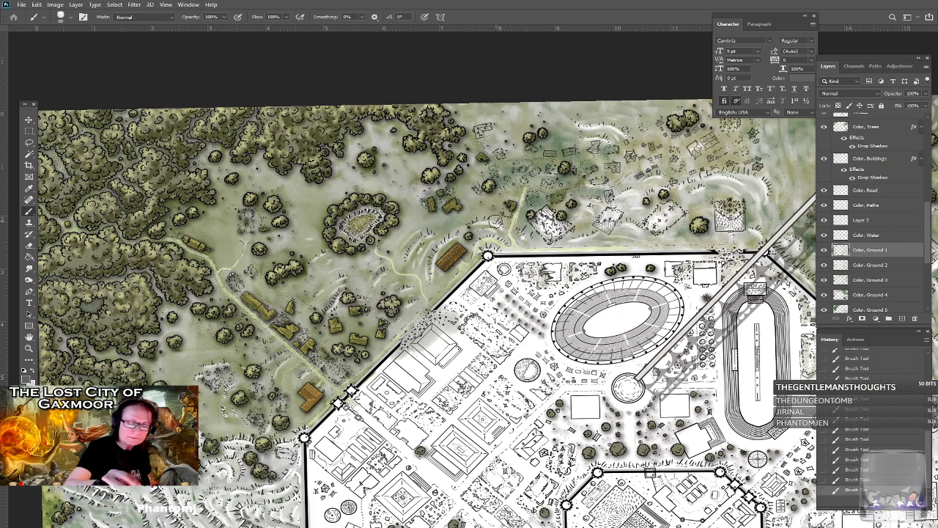
{"action": "left_click_drag", "start_coordinate": [512, 244], "coordinate": [373, 332]}
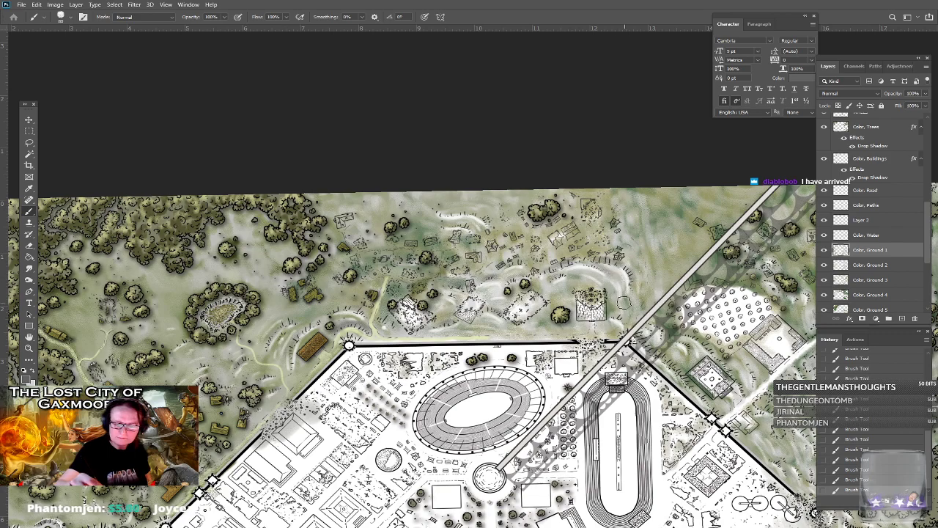
Brush dark grey shadows along the slopes by the aqueduct and the northeastern gate, down to the forest's southwestern edge.
{"action": "left_click_drag", "start_coordinate": [625, 303], "coordinate": [460, 272]}
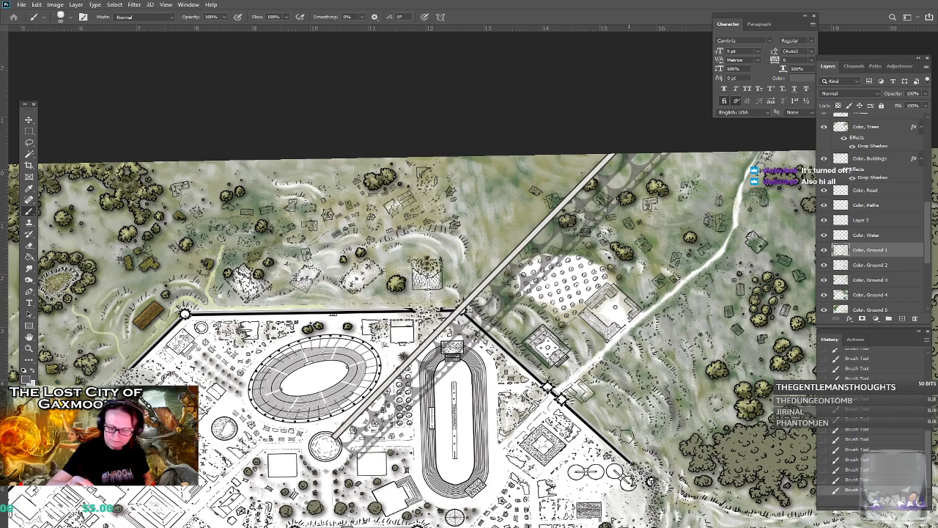
{"action": "left_click_drag", "start_coordinate": [637, 456], "coordinate": [444, 380]}
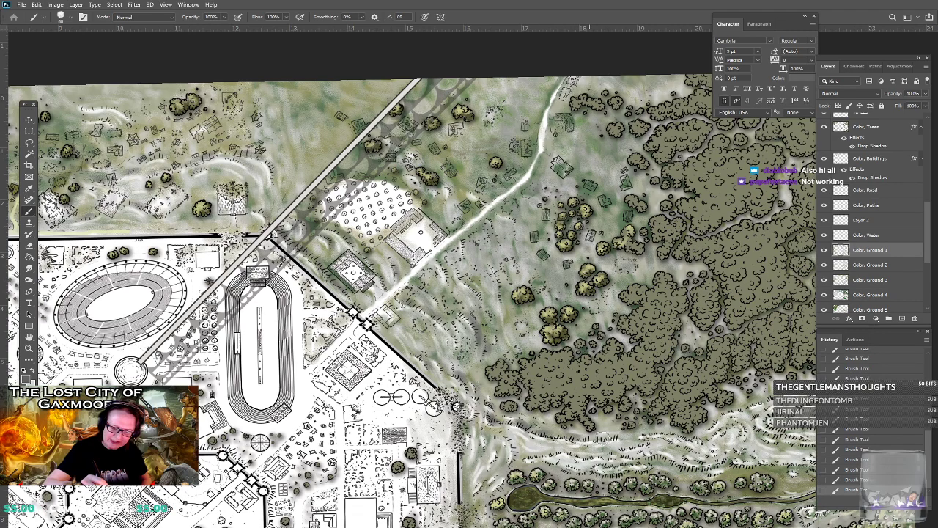
{"action": "left_click_drag", "start_coordinate": [635, 437], "coordinate": [536, 341]}
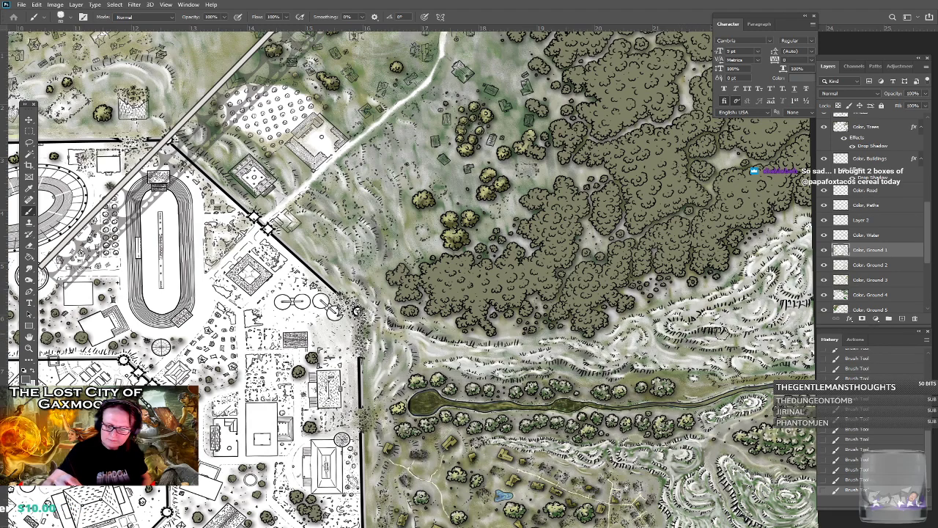
Brush dark grey shadows along the ridges between the forest and the tree-lined stream, out to the map's eastern edge.
{"action": "scroll", "coordinate": [756, 335], "scroll_direction": "right", "scroll_amount": 3}
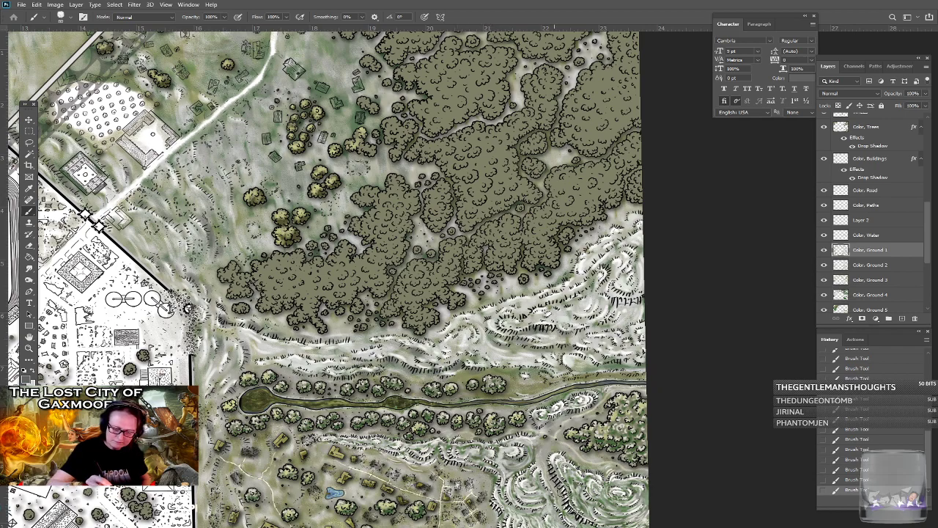
{"action": "left_click_drag", "start_coordinate": [590, 506], "coordinate": [582, 432]}
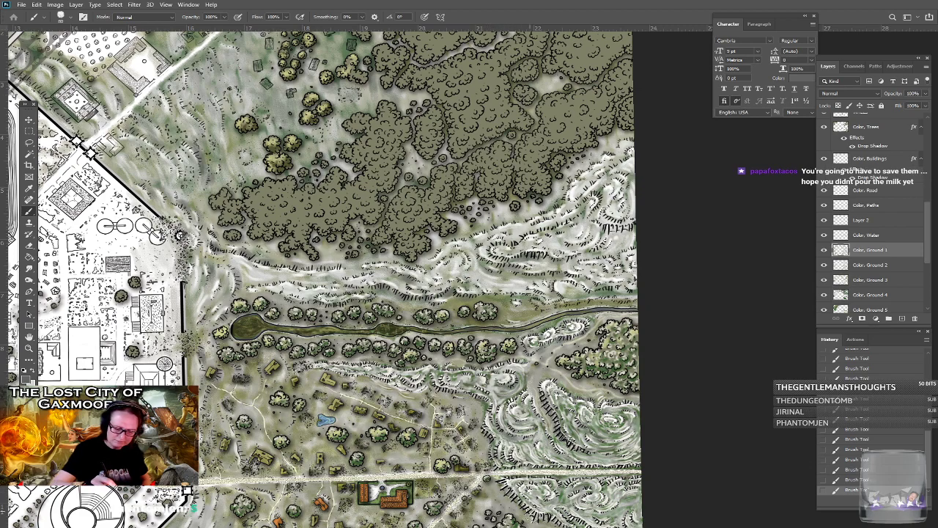
{"action": "left_click_drag", "start_coordinate": [555, 440], "coordinate": [532, 357]}
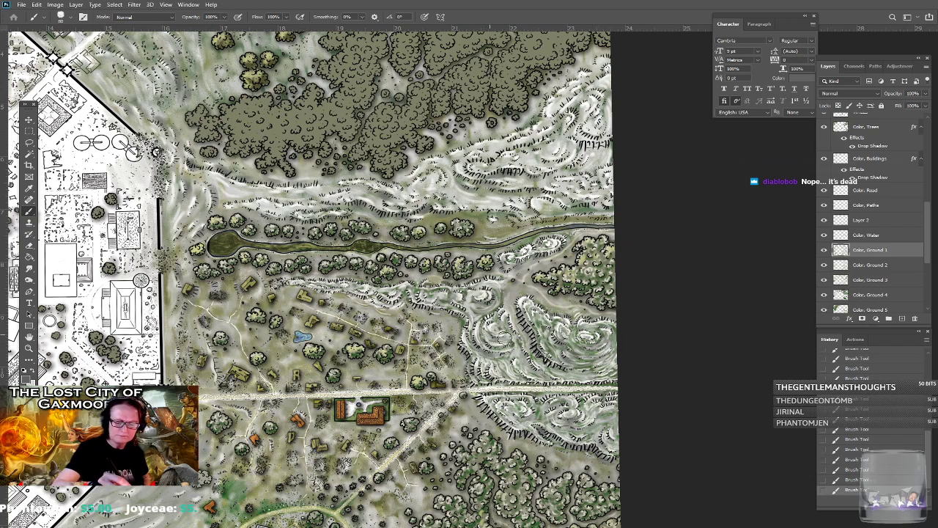
{"action": "left_click_drag", "start_coordinate": [535, 263], "coordinate": [514, 346]}
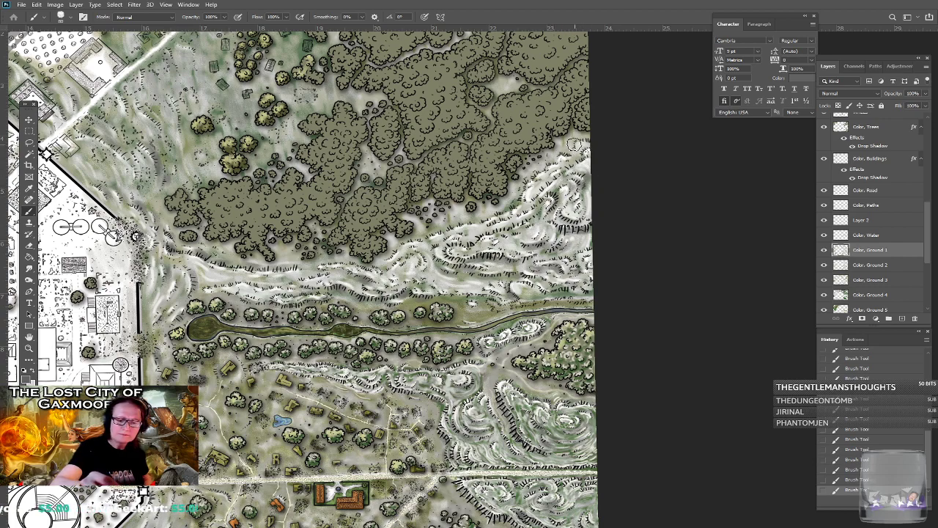
Examine the coloured ground around the walled city, from the northeastern slopes across the northern edge to the full map.
{"action": "left_click_drag", "start_coordinate": [526, 135], "coordinate": [579, 162]}
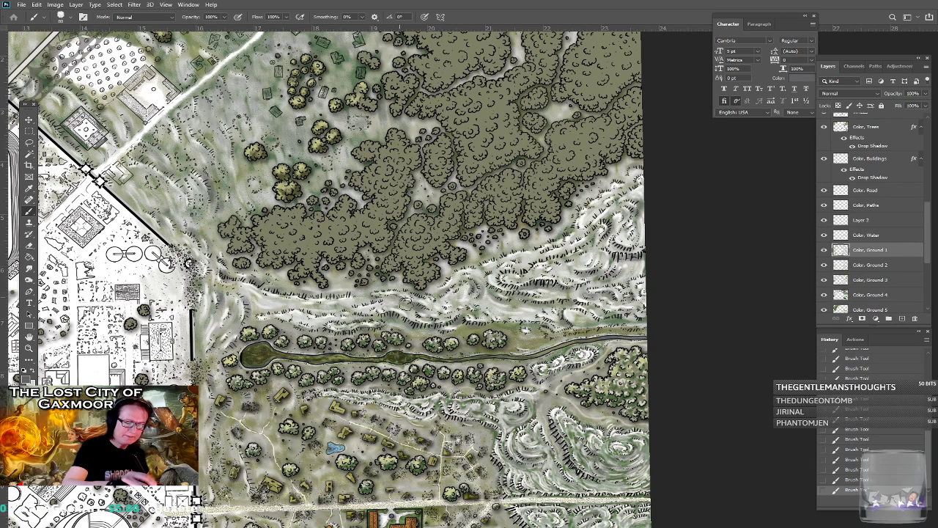
{"action": "left_click_drag", "start_coordinate": [363, 296], "coordinate": [594, 351]}
{"action": "left_click_drag", "start_coordinate": [513, 387], "coordinate": [440, 389]}
{"action": "left_click_drag", "start_coordinate": [586, 401], "coordinate": [589, 298]}
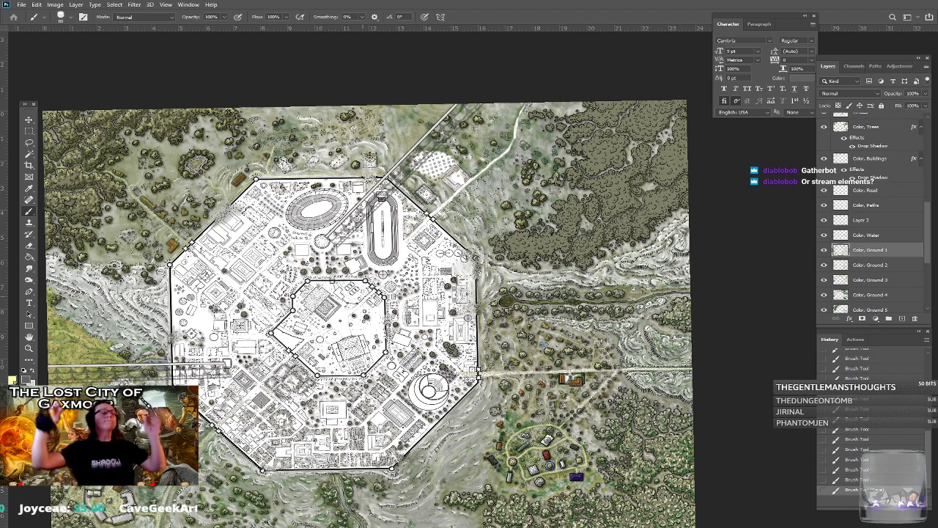
{"action": "left_click_drag", "start_coordinate": [363, 297], "coordinate": [394, 360]}
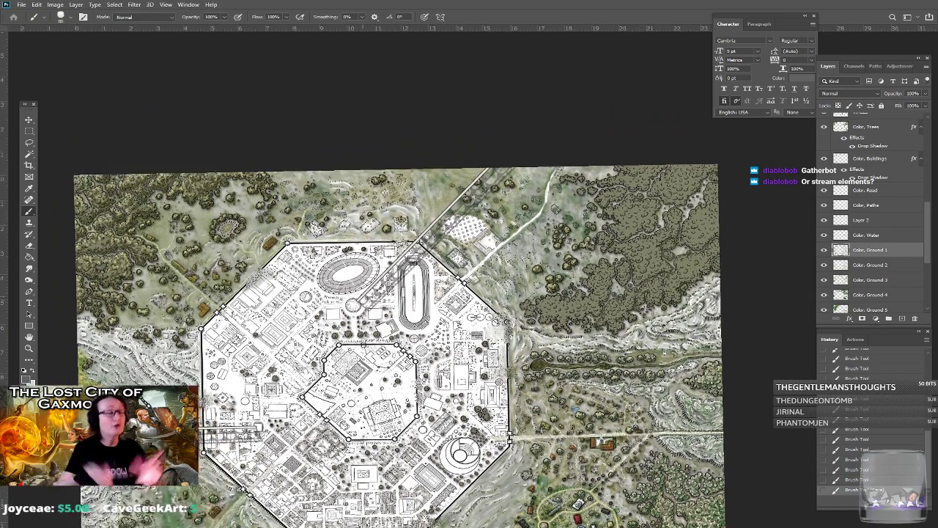
{"action": "scroll", "coordinate": [516, 263], "scroll_direction": "up", "scroll_amount": 3}
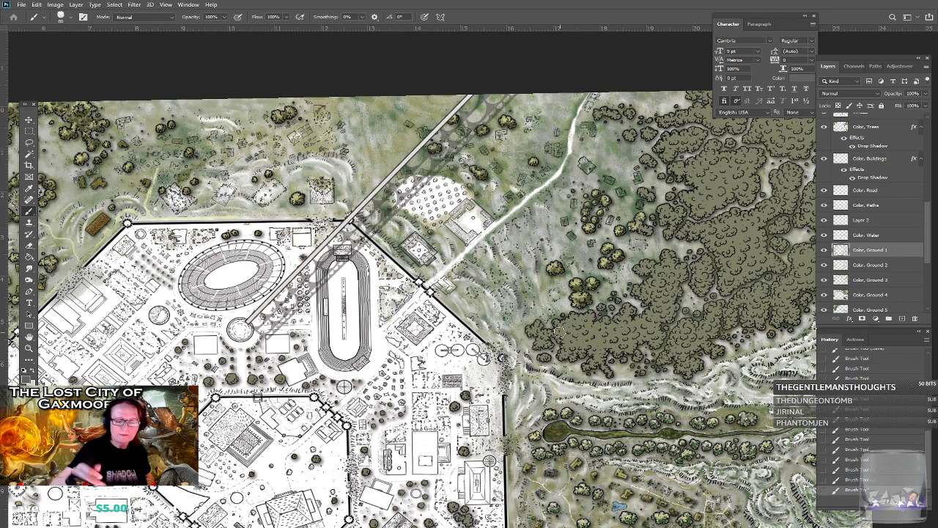
{"action": "scroll", "coordinate": [550, 323], "scroll_direction": "up", "scroll_amount": 5}
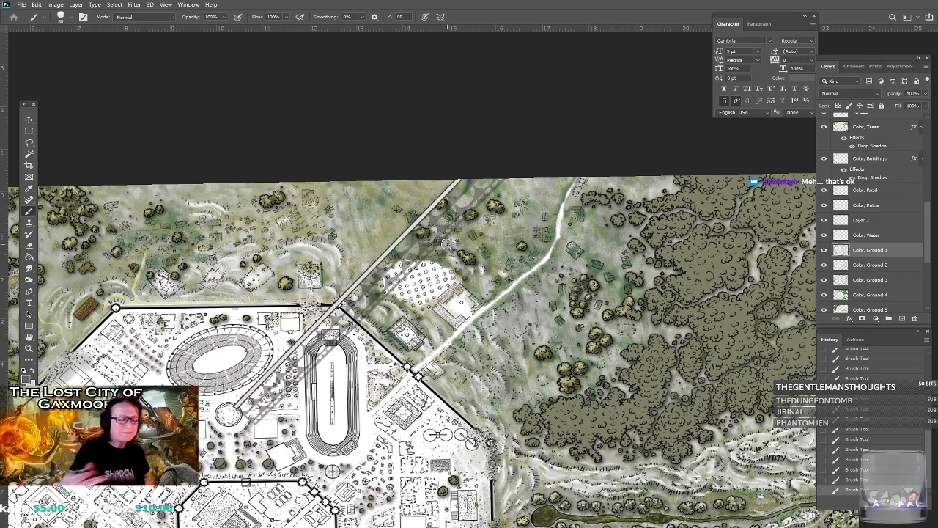
{"action": "left_click_drag", "start_coordinate": [449, 245], "coordinate": [544, 283]}
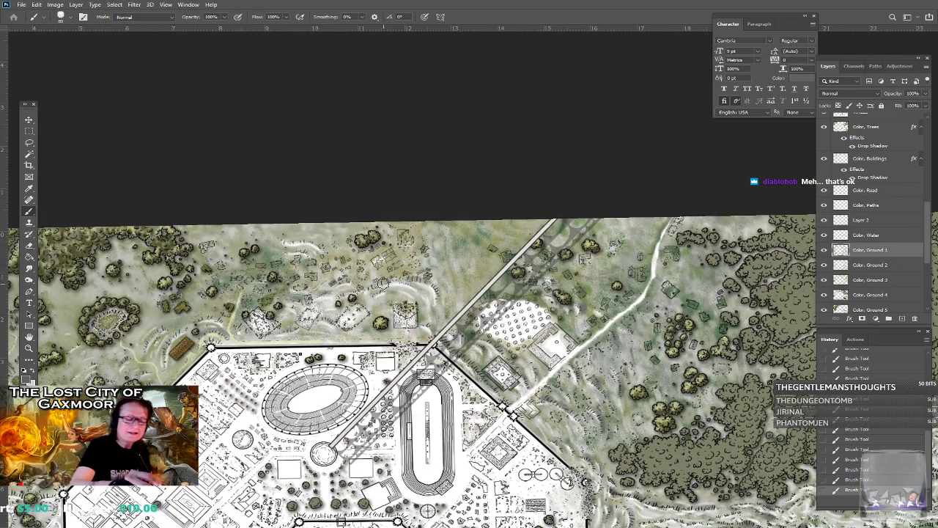
{"action": "left_click_drag", "start_coordinate": [436, 308], "coordinate": [585, 324]}
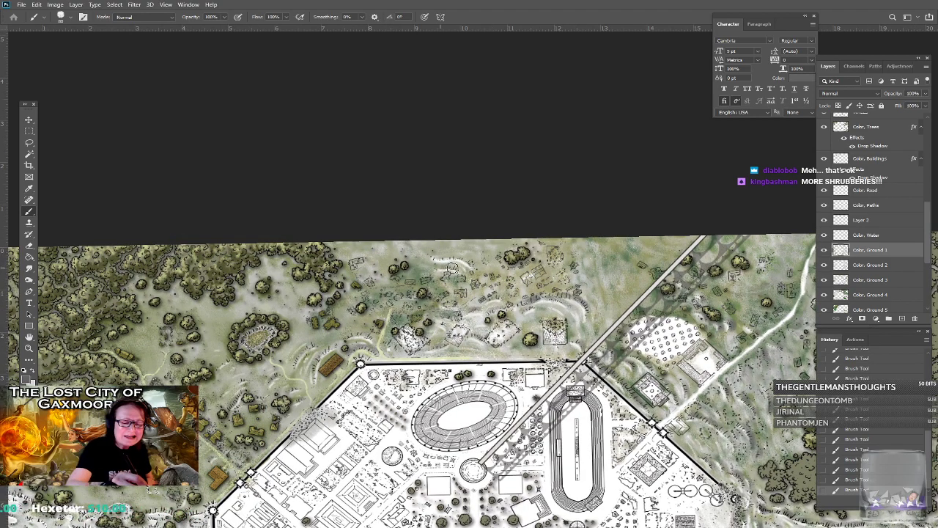
{"action": "left_click_drag", "start_coordinate": [477, 275], "coordinate": [502, 89]}
{"action": "scroll", "coordinate": [312, 373], "scroll_direction": "down", "scroll_amount": 5}
{"action": "left_click_drag", "start_coordinate": [480, 277], "coordinate": [422, 226]}
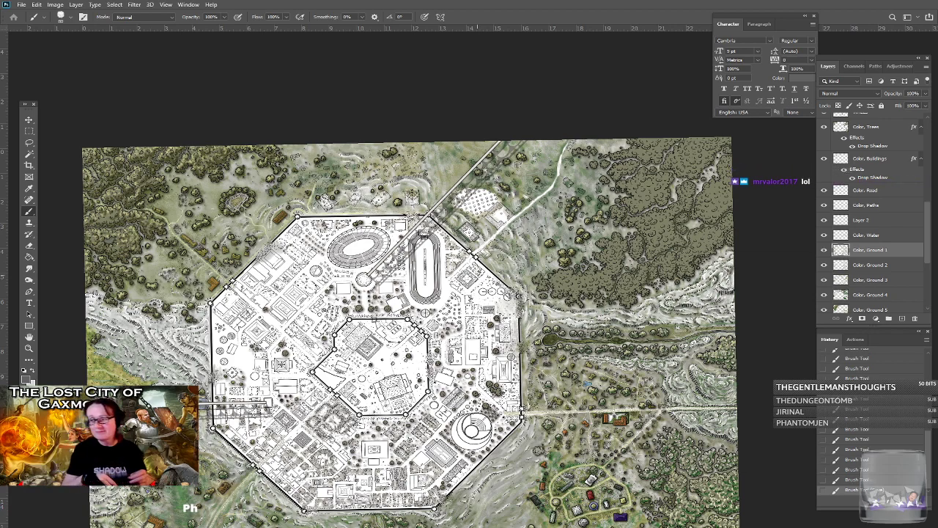
{"action": "left_click_drag", "start_coordinate": [477, 293], "coordinate": [513, 264]}
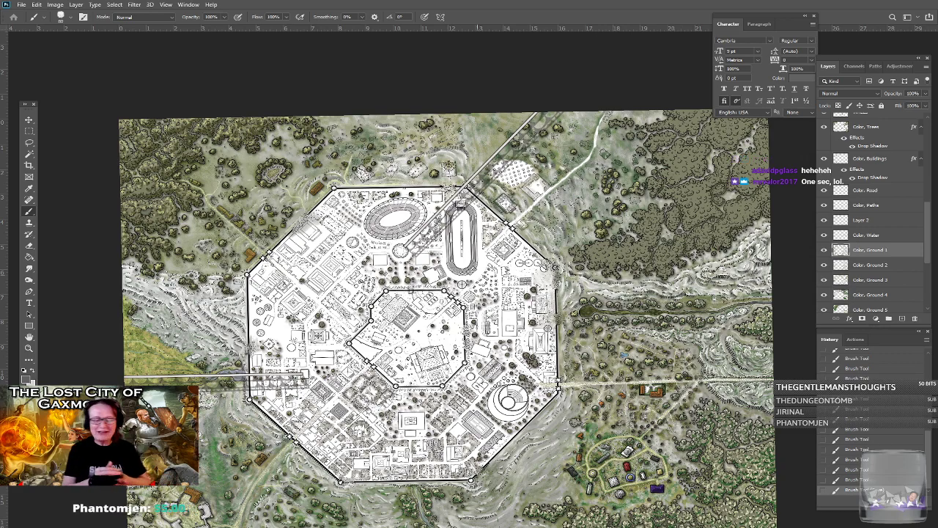
{"action": "left_click_drag", "start_coordinate": [477, 293], "coordinate": [423, 301]}
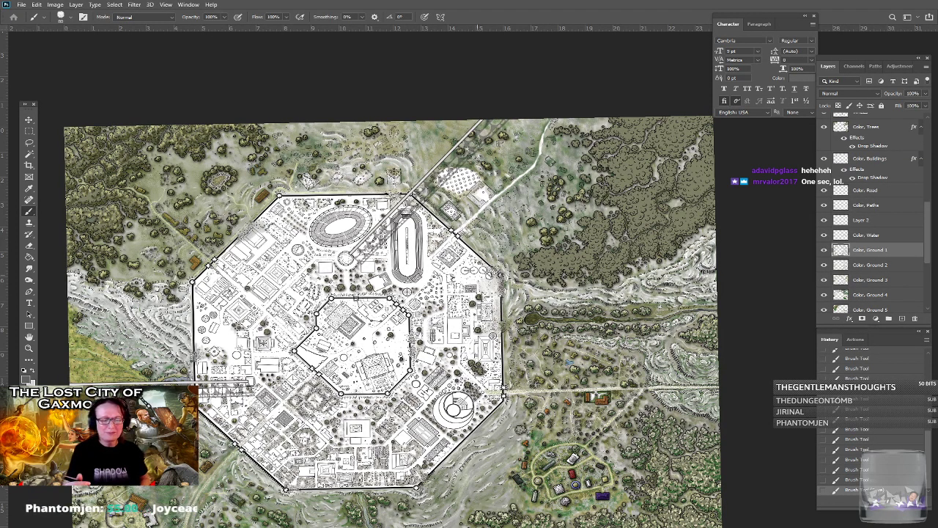
Select the Color, Buildings layer and set the brush colour to olive #a9aa6f for the buildings northwest of the city.
{"action": "left_click_drag", "start_coordinate": [290, 171], "coordinate": [533, 348]}
{"action": "scroll", "coordinate": [424, 232], "scroll_direction": "up", "scroll_amount": 5}
{"action": "scroll", "coordinate": [433, 363], "scroll_direction": "up", "scroll_amount": 1}
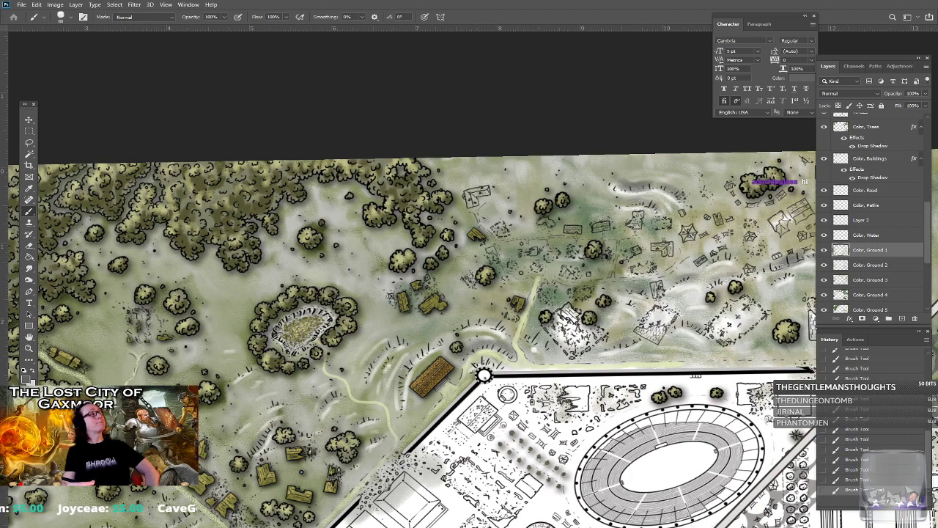
{"action": "left_click_drag", "start_coordinate": [484, 293], "coordinate": [423, 276]}
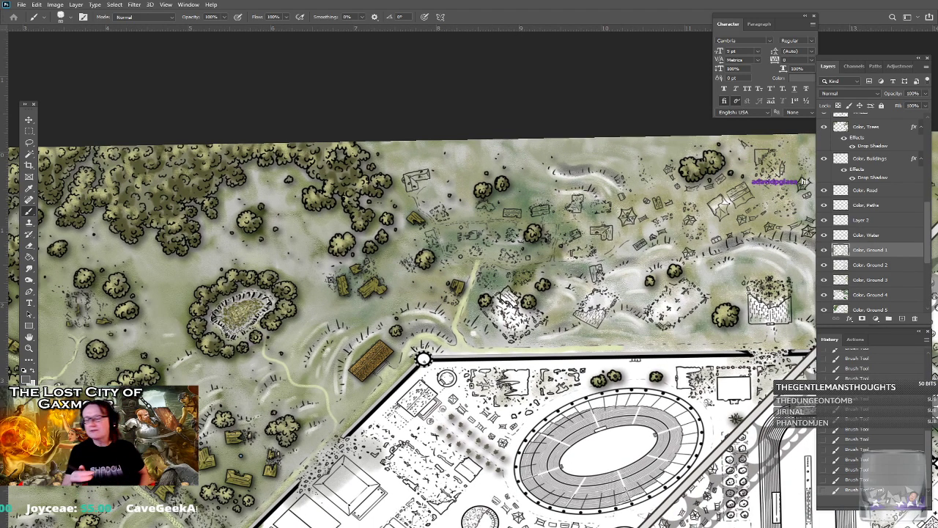
{"action": "left_click_drag", "start_coordinate": [422, 359], "coordinate": [429, 382]}
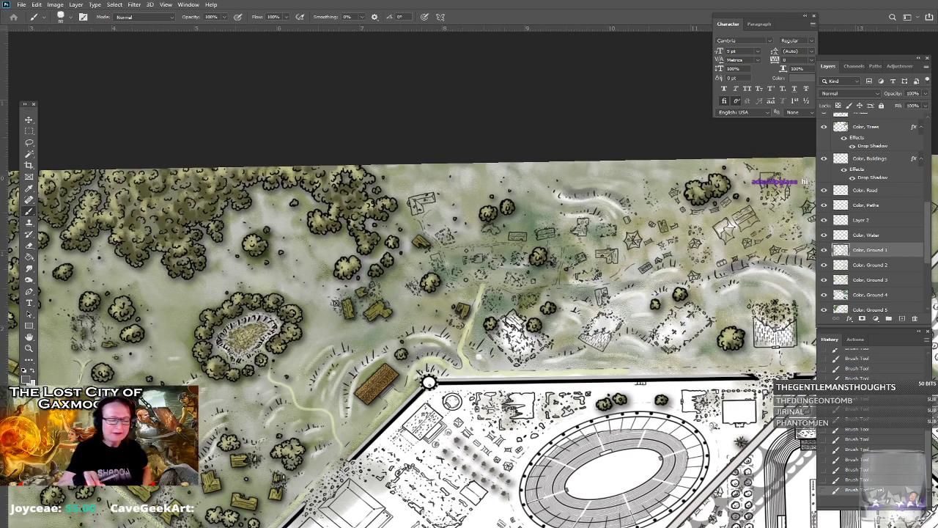
{"action": "scroll", "coordinate": [269, 311], "scroll_direction": "up", "scroll_amount": 2}
{"action": "left_click_drag", "start_coordinate": [269, 311], "coordinate": [234, 318]}
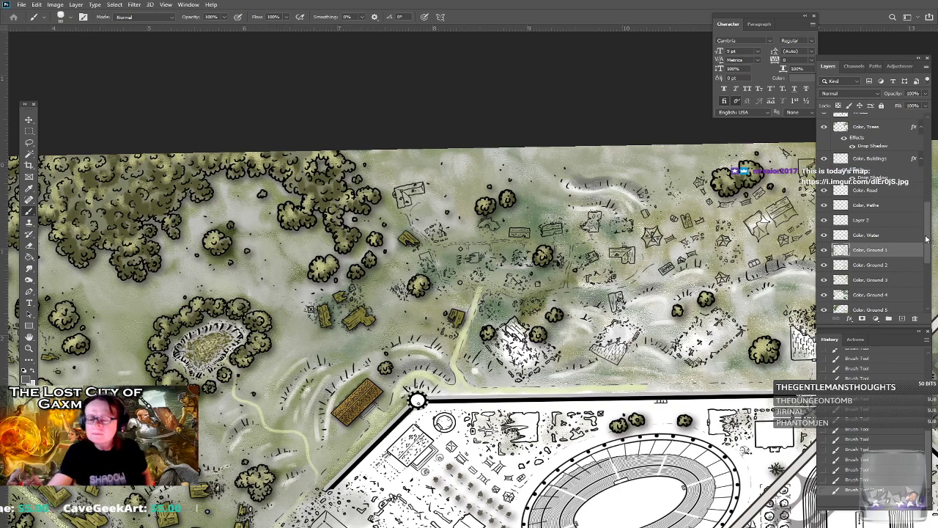
{"action": "scroll", "coordinate": [927, 220], "scroll_direction": "up", "scroll_amount": 3}
{"action": "scroll", "coordinate": [880, 220], "scroll_direction": "up", "scroll_amount": 1}
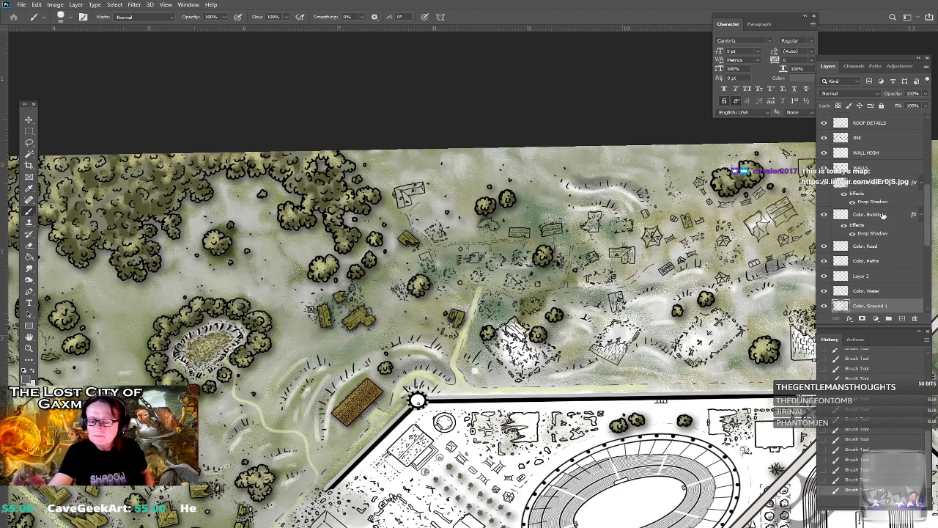
{"action": "left_click", "coordinate": [878, 214]}
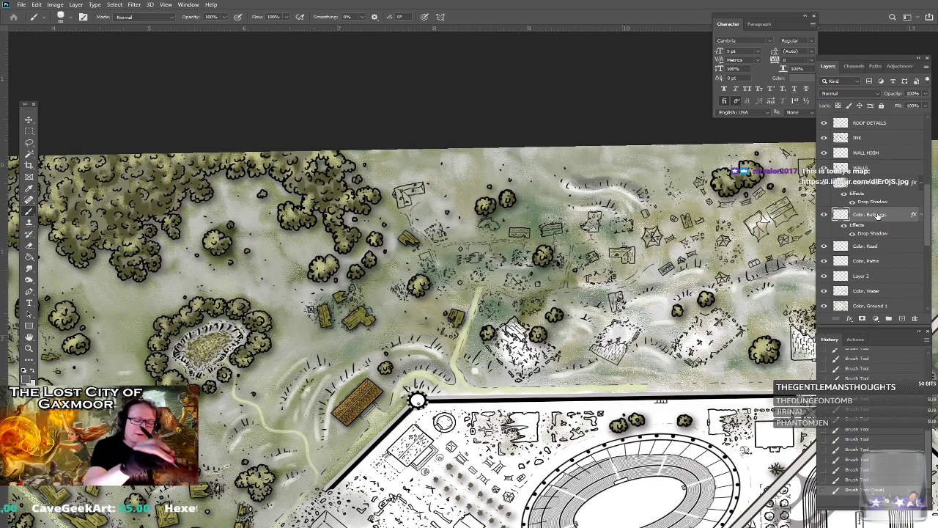
{"action": "left_click", "coordinate": [26, 372]}
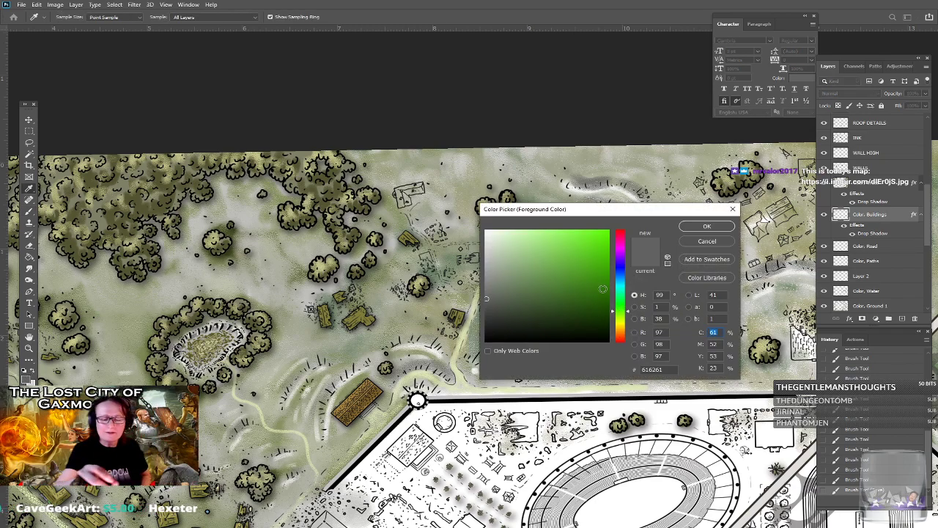
{"action": "left_click_drag", "start_coordinate": [614, 316], "coordinate": [615, 326]}
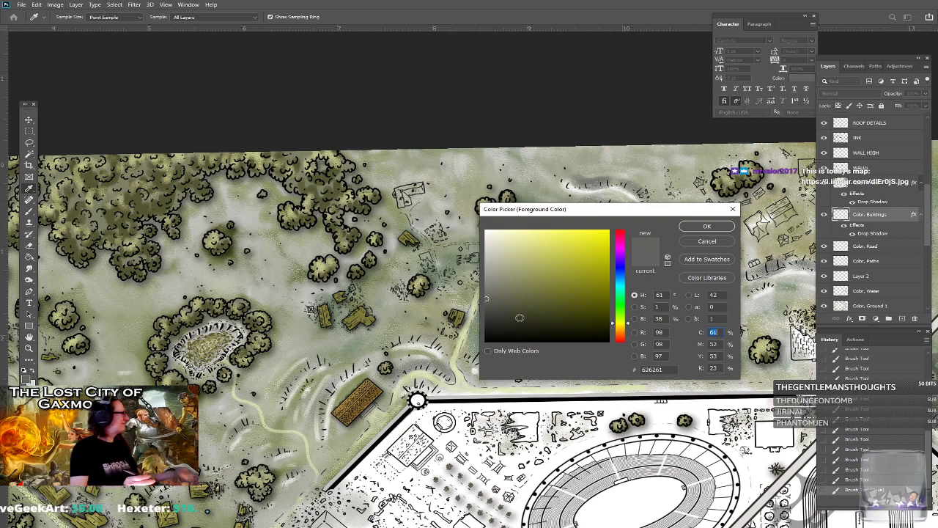
{"action": "left_click", "coordinate": [529, 266]}
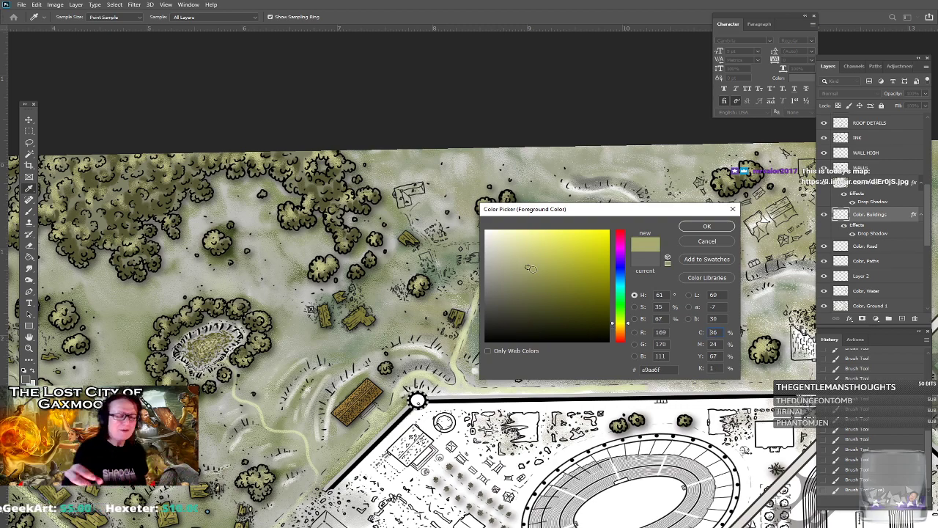
{"action": "left_click", "coordinate": [706, 226]}
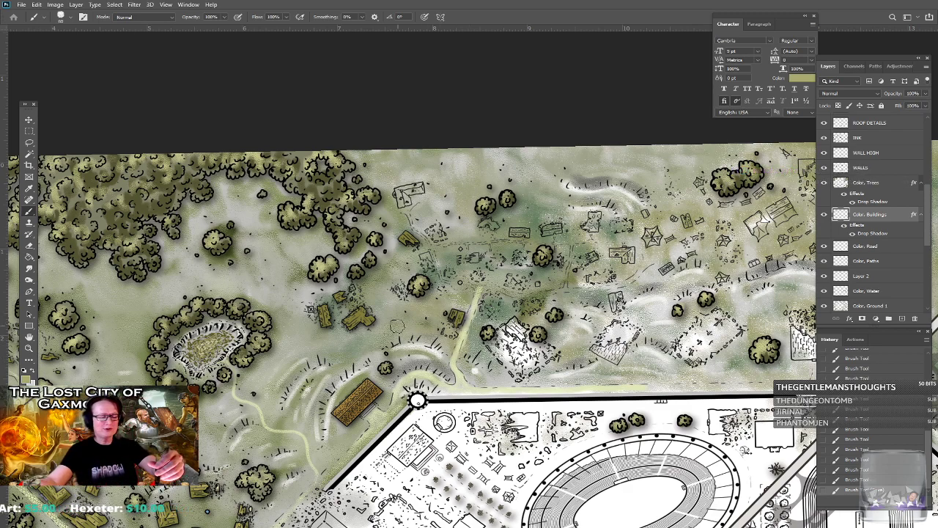
Paint the small buildings and ruins between the ring of trees and the path north of the wall in olive with a smaller brush.
{"action": "left_click_drag", "start_coordinate": [459, 316], "coordinate": [455, 310]}
{"action": "mouse_move", "coordinate": [346, 323]}
{"action": "left_mouse_down"}
{"action": "mouse_move", "coordinate": [361, 312]}
{"action": "mouse_move", "coordinate": [372, 320]}
{"action": "mouse_move", "coordinate": [311, 310]}
{"action": "mouse_move", "coordinate": [342, 295]}
{"action": "left_mouse_up"}
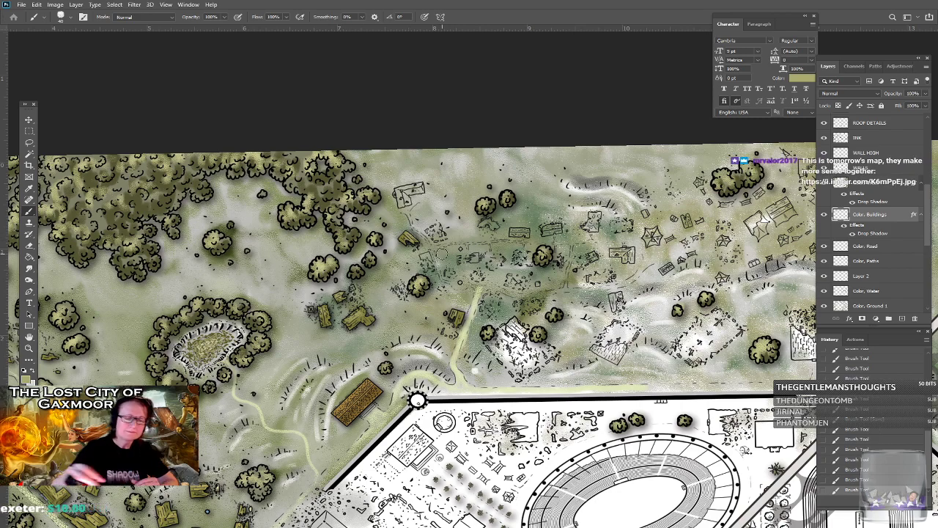
{"action": "scroll", "coordinate": [760, 234], "scroll_direction": "up", "scroll_amount": 4}
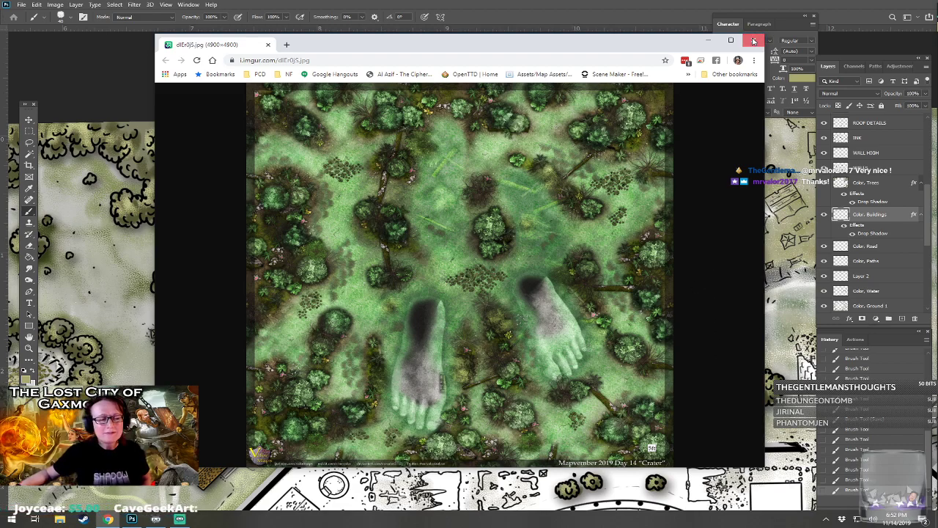
Close the "Crater" map image in the browser and examine the stone chambers and corridors of the "Elevator" map.
{"action": "left_click", "coordinate": [753, 39]}
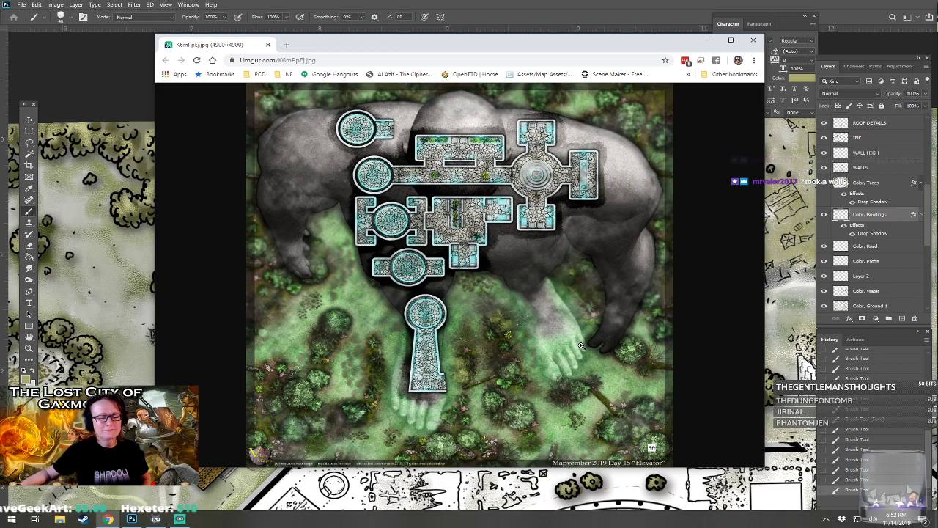
{"action": "scroll", "coordinate": [531, 320], "scroll_direction": "up", "scroll_amount": 3}
{"action": "scroll", "coordinate": [459, 275], "scroll_direction": "up", "scroll_amount": 4}
{"action": "scroll", "coordinate": [460, 275], "scroll_direction": "up", "scroll_amount": 2}
{"action": "scroll", "coordinate": [459, 276], "scroll_direction": "down", "scroll_amount": 3}
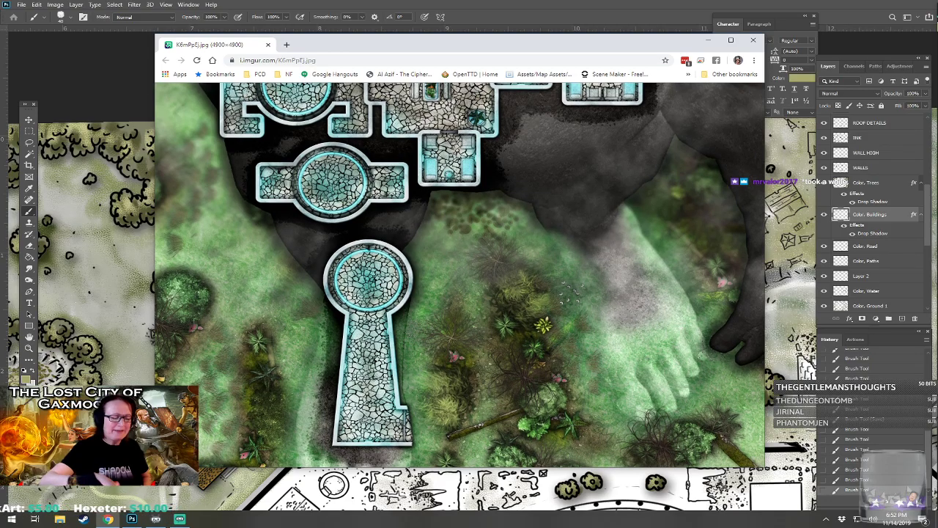
{"action": "scroll", "coordinate": [460, 275], "scroll_direction": "down", "scroll_amount": 1}
{"action": "scroll", "coordinate": [460, 275], "scroll_direction": "up", "scroll_amount": 1}
{"action": "scroll", "coordinate": [459, 275], "scroll_direction": "up", "scroll_amount": 4}
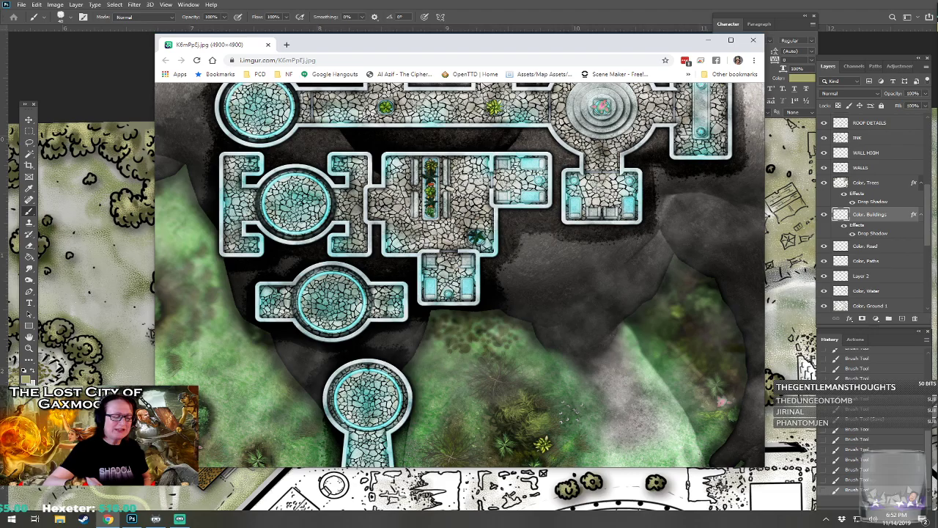
{"action": "scroll", "coordinate": [459, 275], "scroll_direction": "up", "scroll_amount": 3}
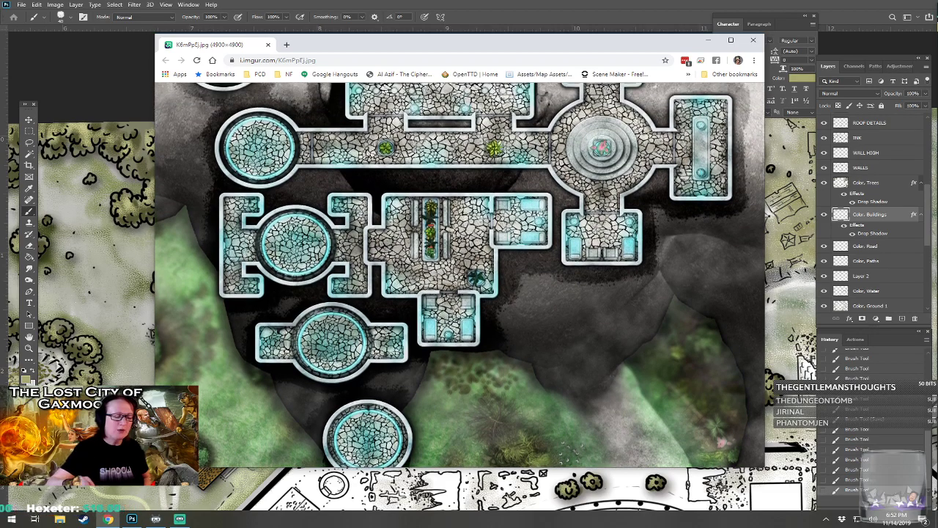
{"action": "scroll", "coordinate": [460, 275], "scroll_direction": "up", "scroll_amount": 2}
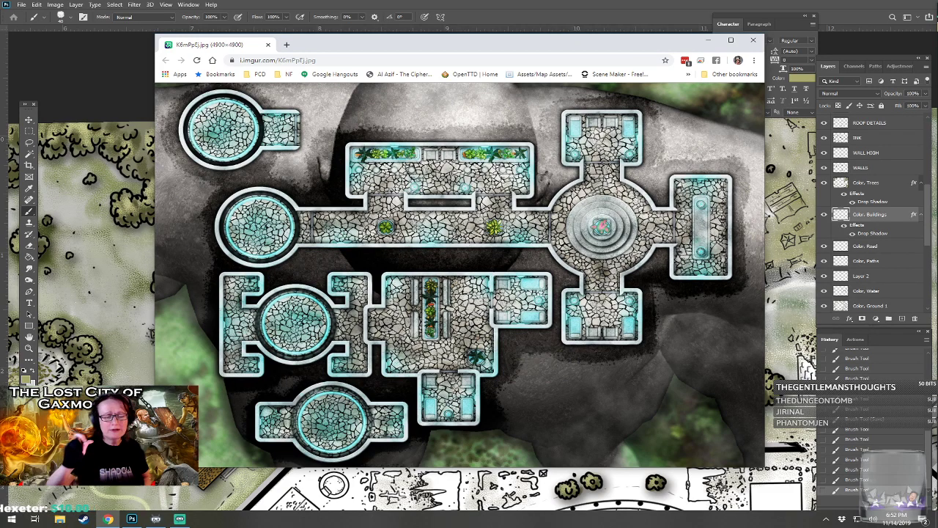
{"action": "scroll", "coordinate": [460, 275], "scroll_direction": "up", "scroll_amount": 3}
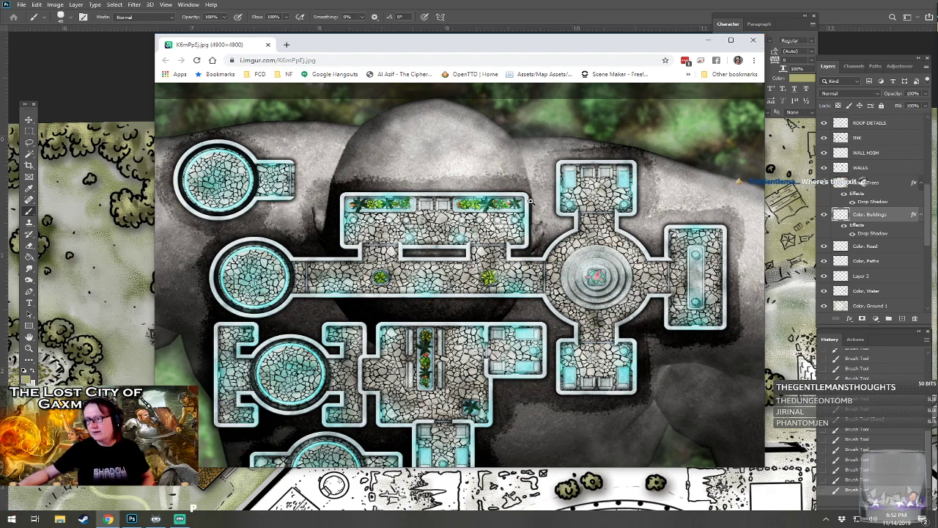
Examine the "Elevator" map's keyhole-shaped passage, bedroom chambers, giant foot and surrounding undergrowth up close.
{"action": "scroll", "coordinate": [530, 200], "scroll_direction": "down", "scroll_amount": 5}
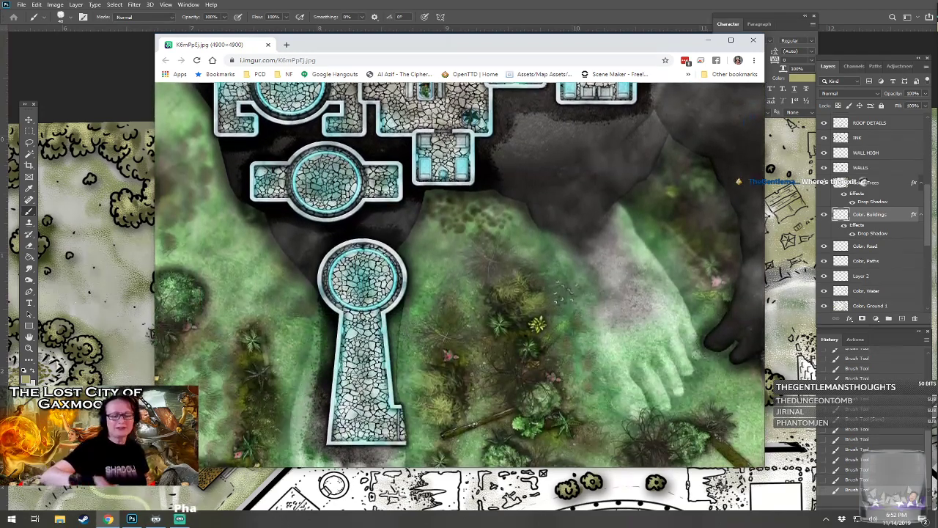
{"action": "scroll", "coordinate": [459, 275], "scroll_direction": "up", "scroll_amount": 3}
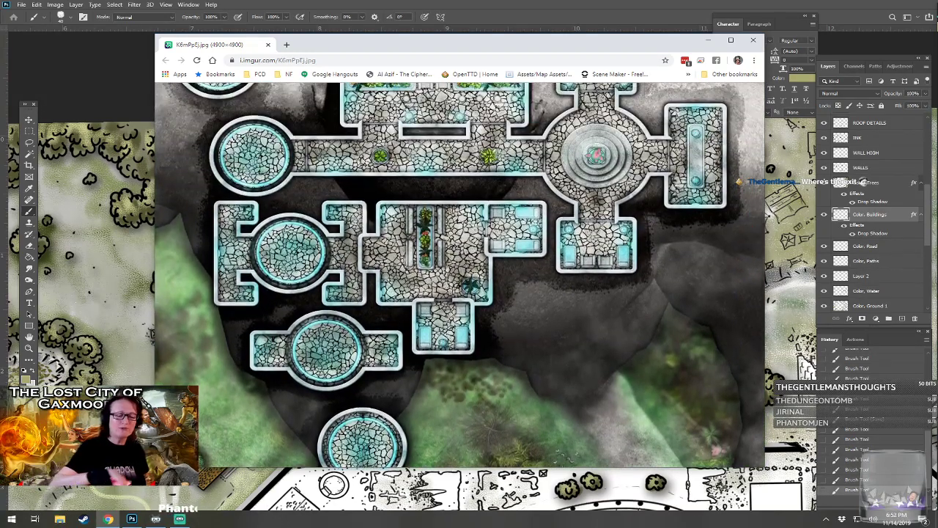
{"action": "scroll", "coordinate": [459, 275], "scroll_direction": "down", "scroll_amount": 1}
{"action": "scroll", "coordinate": [459, 276], "scroll_direction": "up", "scroll_amount": 2}
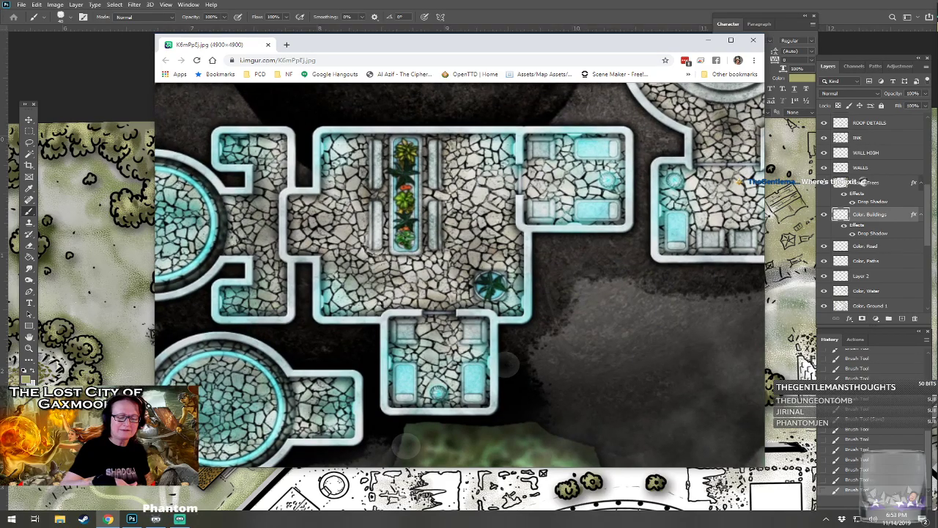
{"action": "scroll", "coordinate": [455, 405], "scroll_direction": "down", "scroll_amount": 3}
{"action": "scroll", "coordinate": [459, 276], "scroll_direction": "down", "scroll_amount": 1}
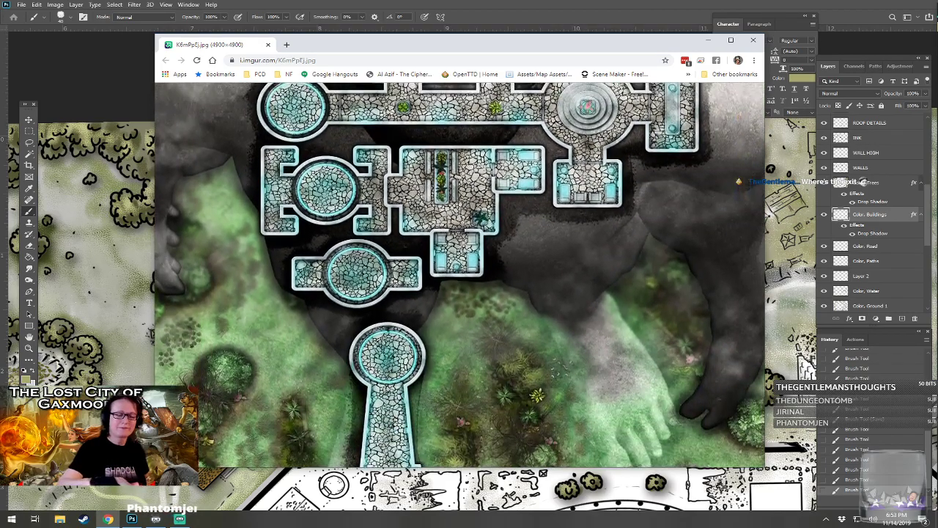
{"action": "scroll", "coordinate": [459, 275], "scroll_direction": "down", "scroll_amount": 1}
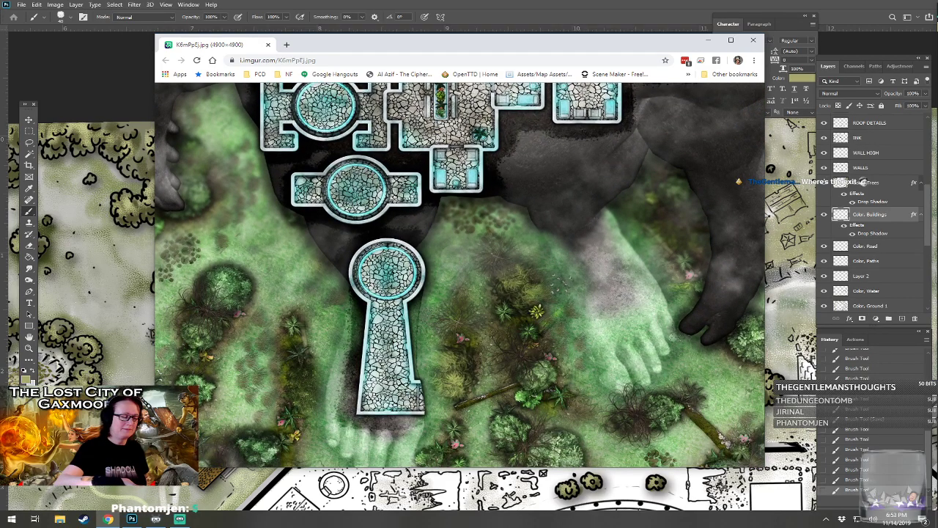
{"action": "scroll", "coordinate": [459, 276], "scroll_direction": "right", "scroll_amount": 2}
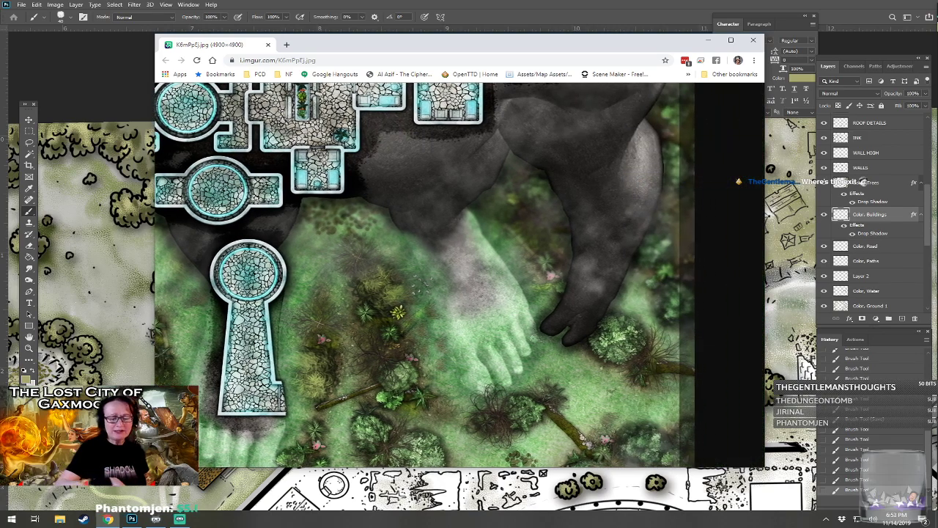
{"action": "scroll", "coordinate": [411, 379], "scroll_direction": "up", "scroll_amount": 3}
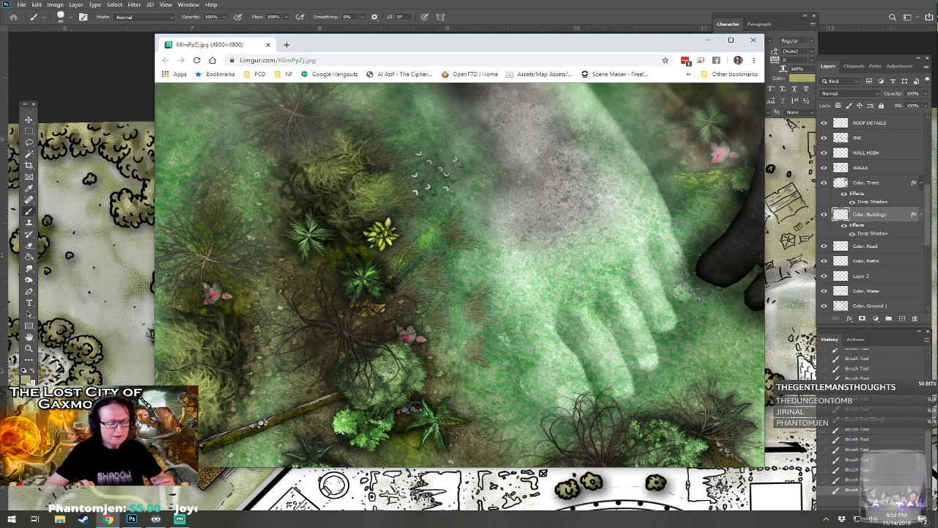
Examine the "Elevator" map's giant foot, surrounding undergrowth, upper corridors and round chambers, and close the image in the browser.
{"action": "scroll", "coordinate": [459, 276], "scroll_direction": "right", "scroll_amount": 5}
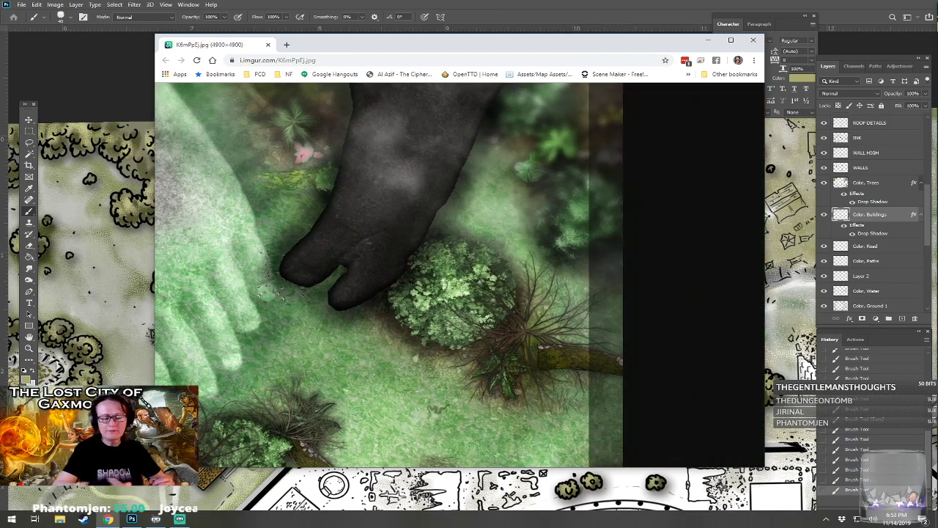
{"action": "scroll", "coordinate": [387, 276], "scroll_direction": "up", "scroll_amount": 10}
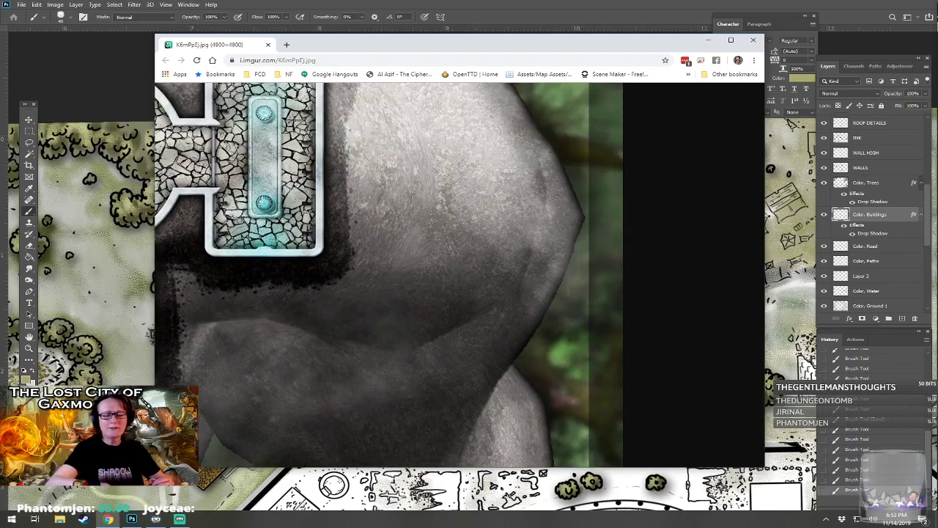
{"action": "scroll", "coordinate": [460, 276], "scroll_direction": "left", "scroll_amount": 20}
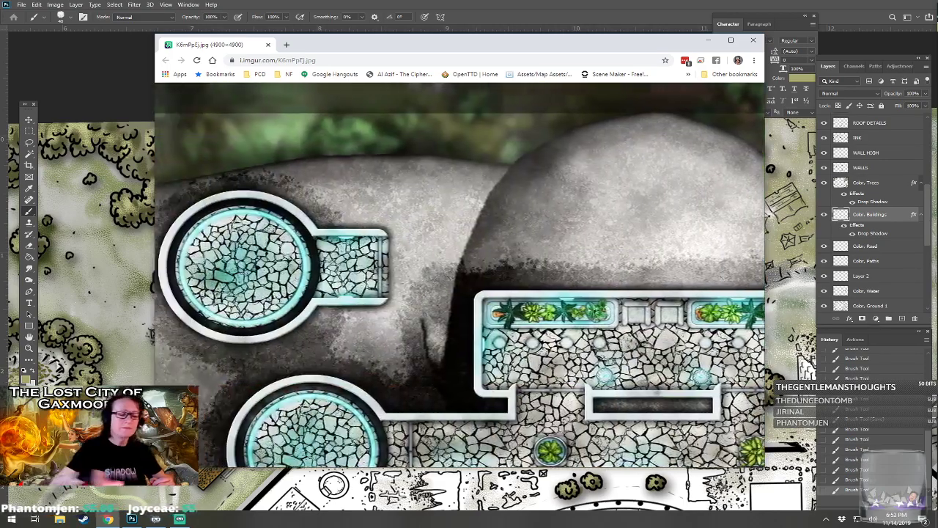
{"action": "scroll", "coordinate": [459, 276], "scroll_direction": "right", "scroll_amount": 10}
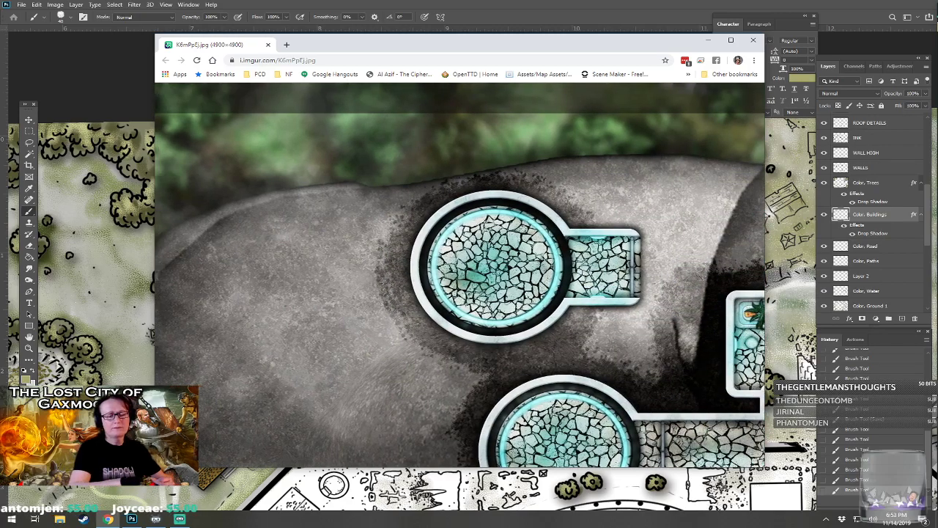
{"action": "left_click", "coordinate": [753, 40]}
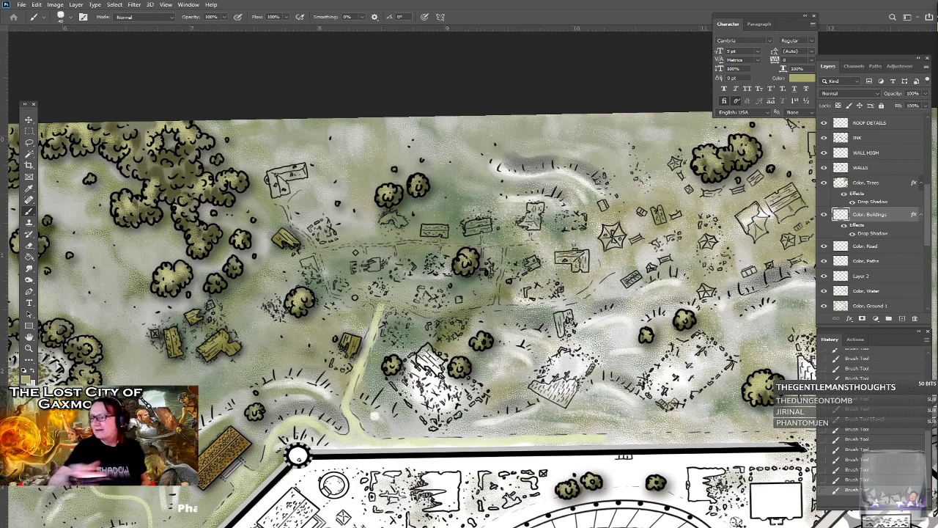
Set the brush colour to light grey #d5d5d5 for the small structures north of the city wall.
{"action": "mouse_move", "coordinate": [533, 208]}
{"action": "left_mouse_down"}
{"action": "mouse_move", "coordinate": [532, 189]}
{"action": "mouse_move", "coordinate": [531, 200]}
{"action": "left_mouse_up"}
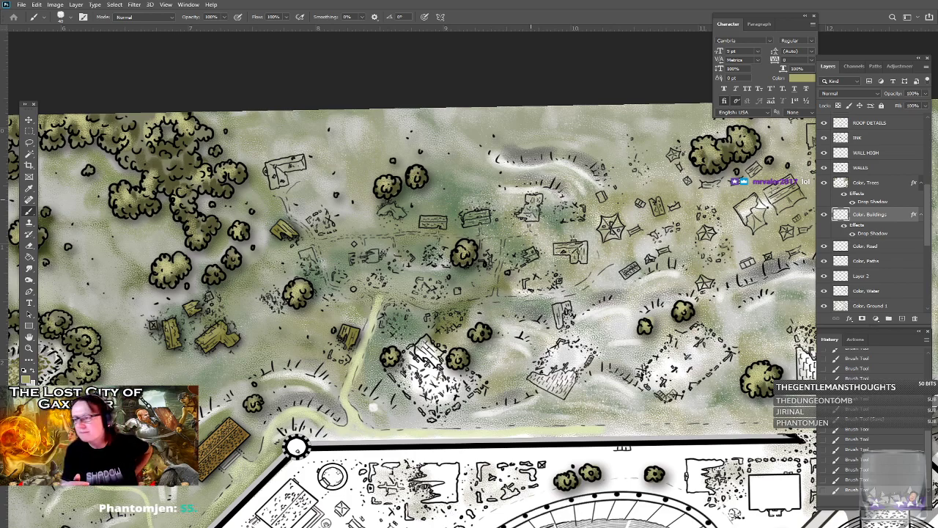
{"action": "left_click_drag", "start_coordinate": [267, 331], "coordinate": [341, 366]}
{"action": "scroll", "coordinate": [341, 367], "scroll_direction": "up", "scroll_amount": 2}
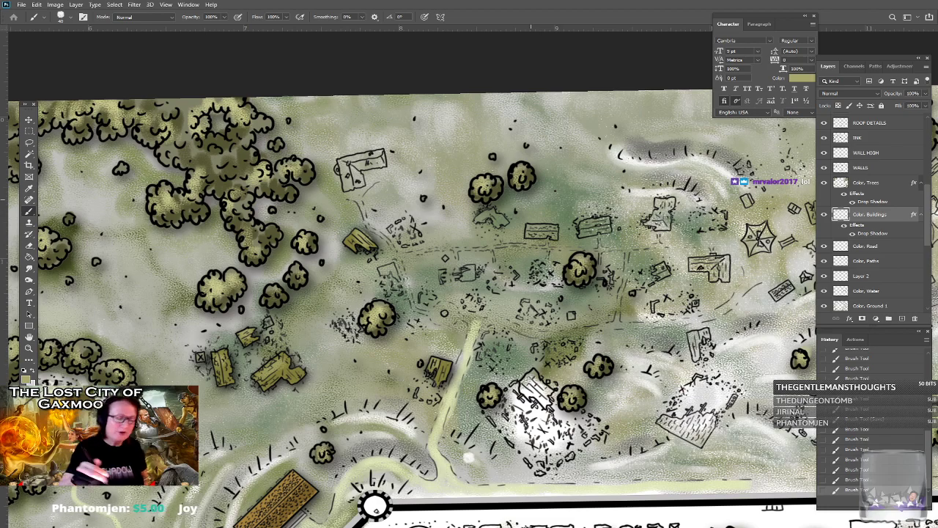
{"action": "left_click_drag", "start_coordinate": [530, 199], "coordinate": [528, 231]}
{"action": "left_click_drag", "start_coordinate": [531, 200], "coordinate": [583, 231]}
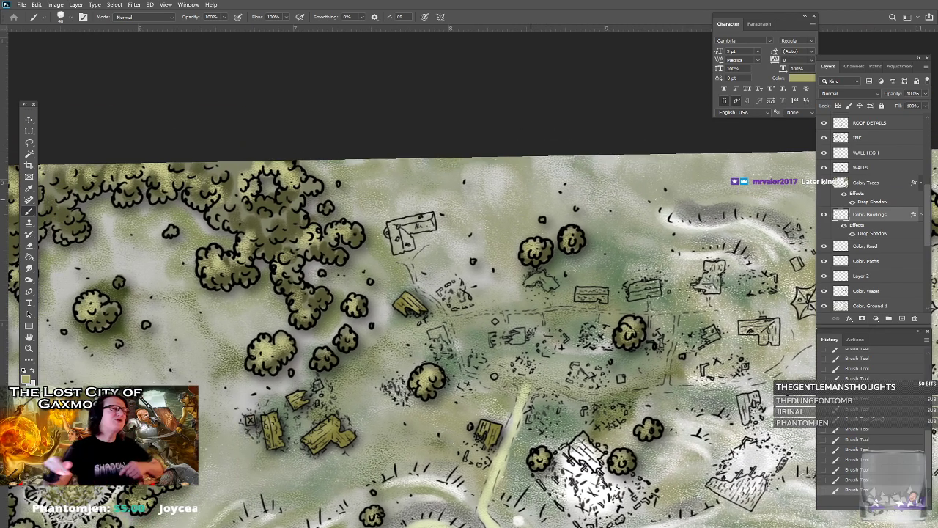
{"action": "left_click", "coordinate": [25, 375]}
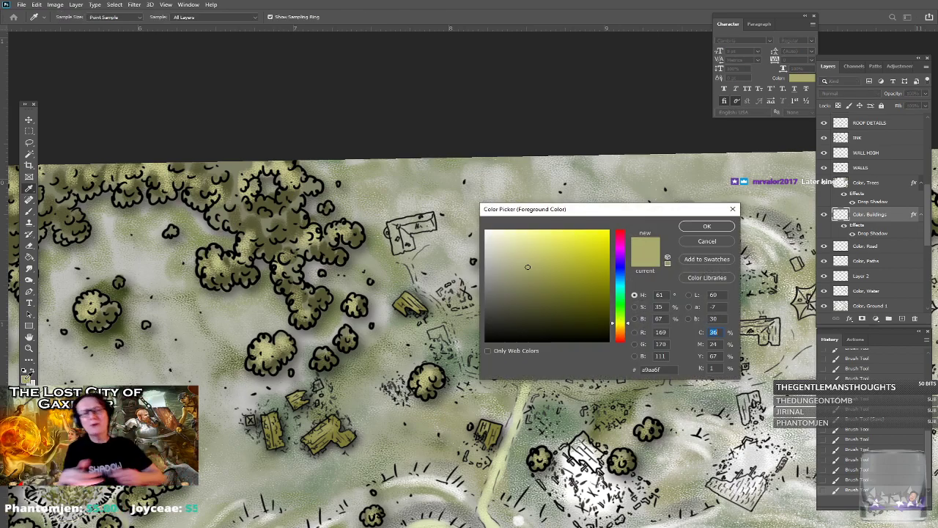
{"action": "left_click", "coordinate": [705, 226]}
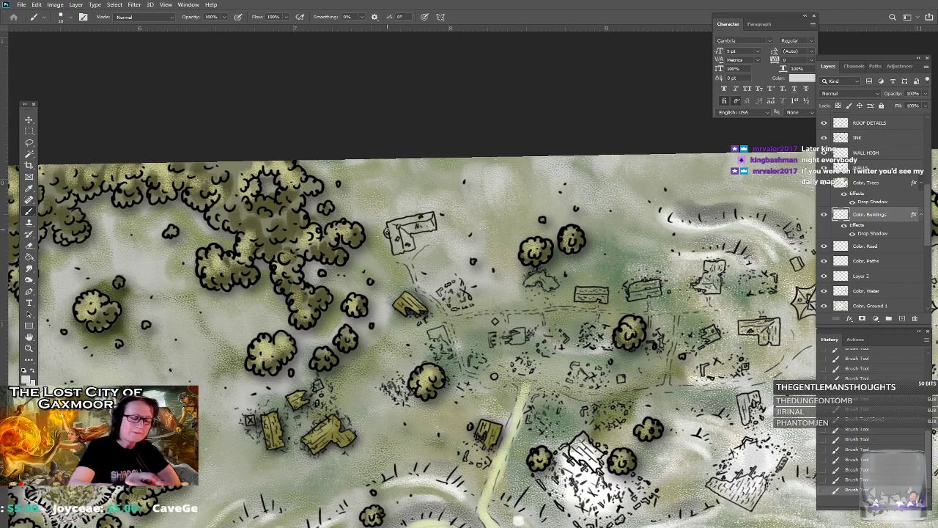
Set the brush colour to violet-grey #918e99 and paint the small round structure beside the northern end of the path.
{"action": "left_click_drag", "start_coordinate": [384, 239], "coordinate": [351, 207]}
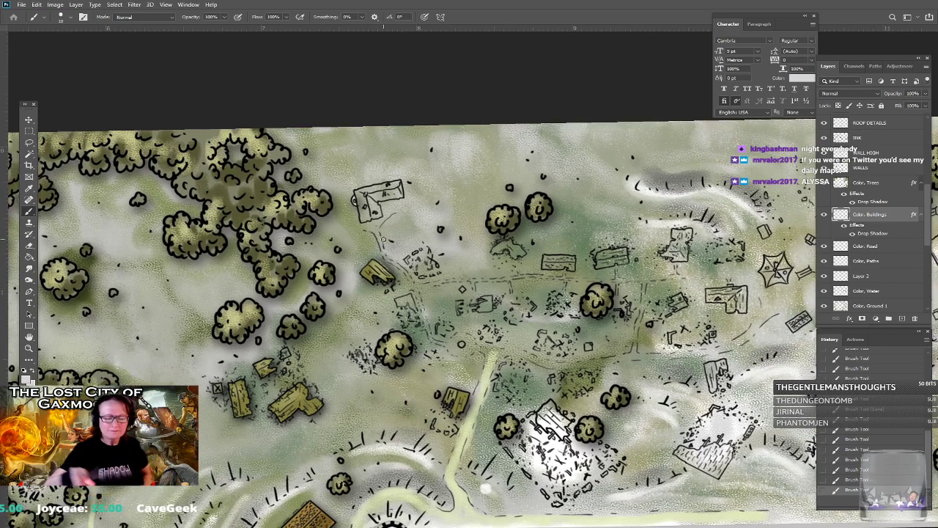
{"action": "scroll", "coordinate": [383, 239], "scroll_direction": "right", "scroll_amount": 3}
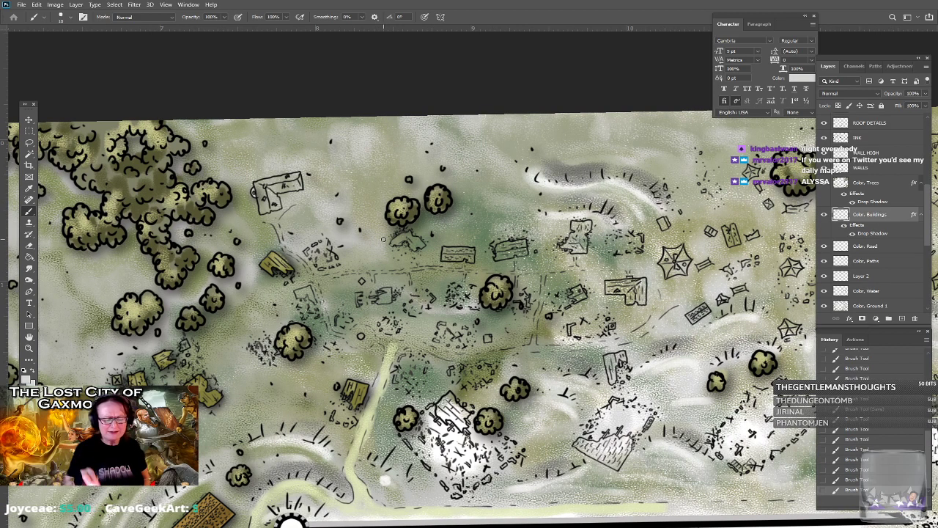
{"action": "scroll", "coordinate": [384, 239], "scroll_direction": "down", "scroll_amount": 1}
{"action": "scroll", "coordinate": [383, 239], "scroll_direction": "right", "scroll_amount": 2}
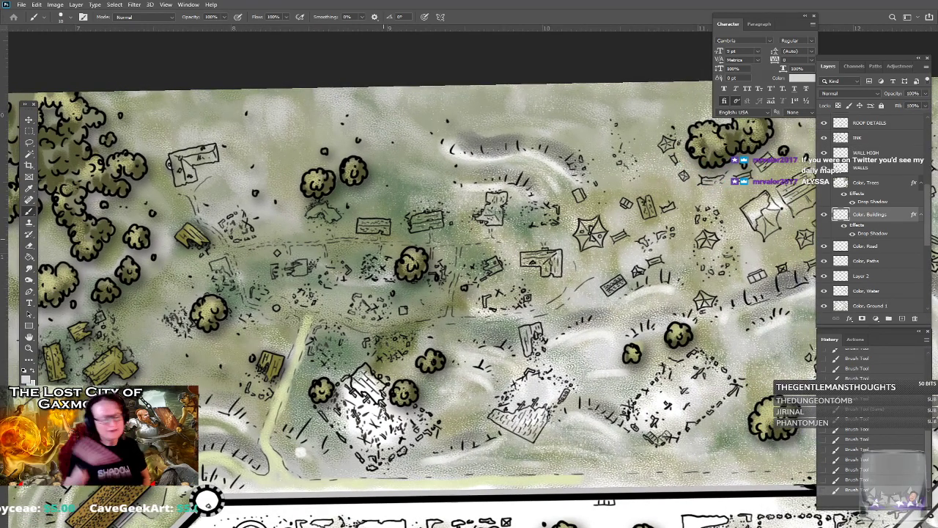
{"action": "scroll", "coordinate": [384, 238], "scroll_direction": "left", "scroll_amount": 3}
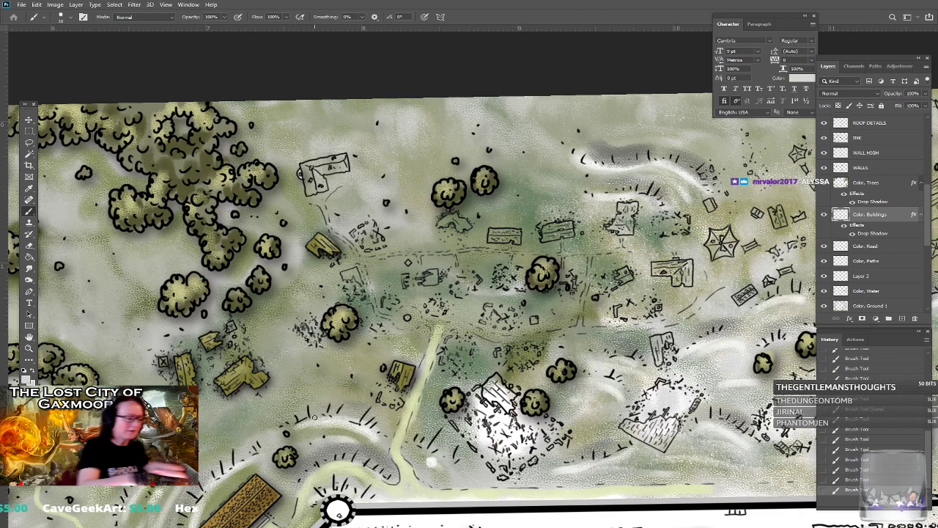
{"action": "left_click", "coordinate": [30, 378]}
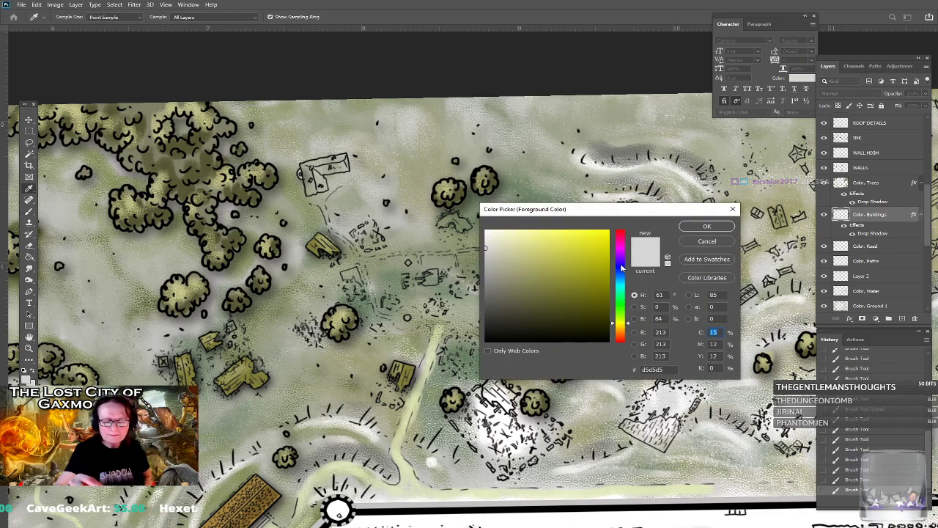
{"action": "left_click_drag", "start_coordinate": [622, 269], "coordinate": [621, 262]}
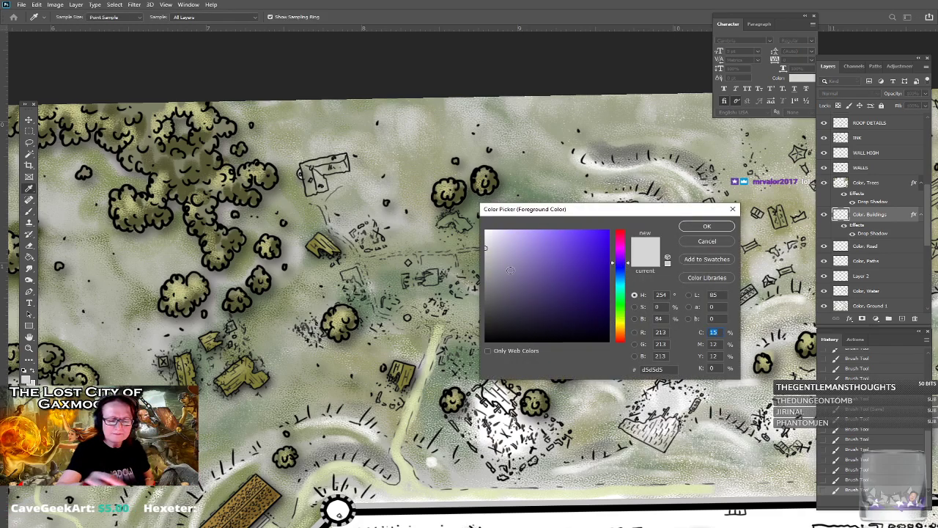
{"action": "left_click", "coordinate": [690, 231]}
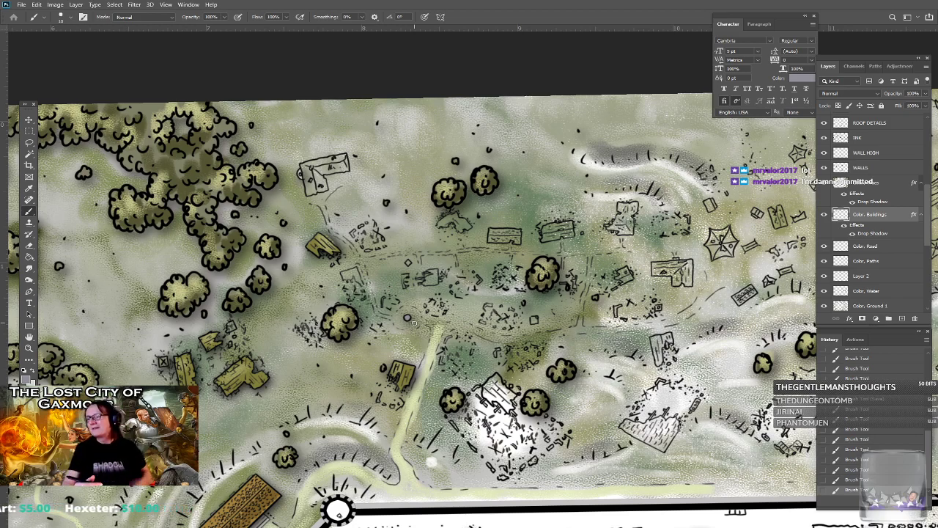
{"action": "left_click_drag", "start_coordinate": [395, 302], "coordinate": [415, 323]}
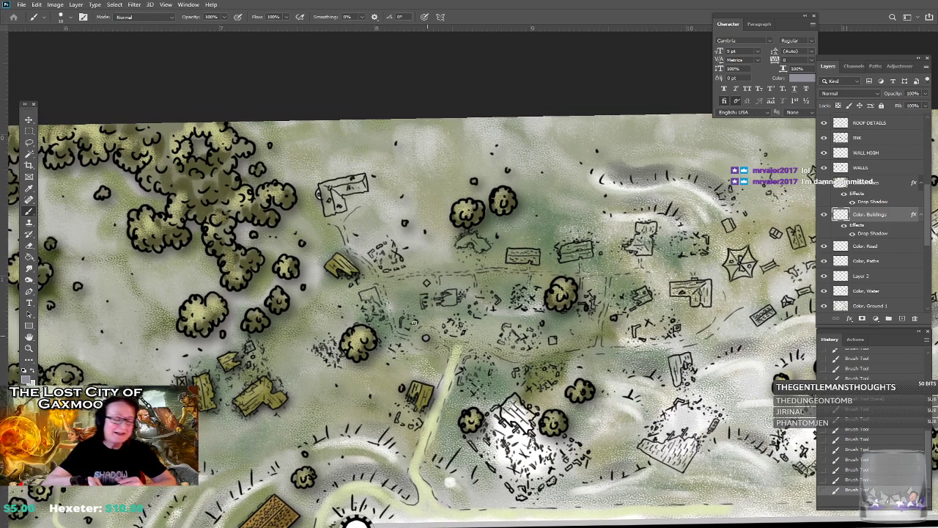
Set the brush colour to a darker olive green and paint the ruined buildings west of the northern lane and among the trees.
{"action": "left_click", "coordinate": [26, 371]}
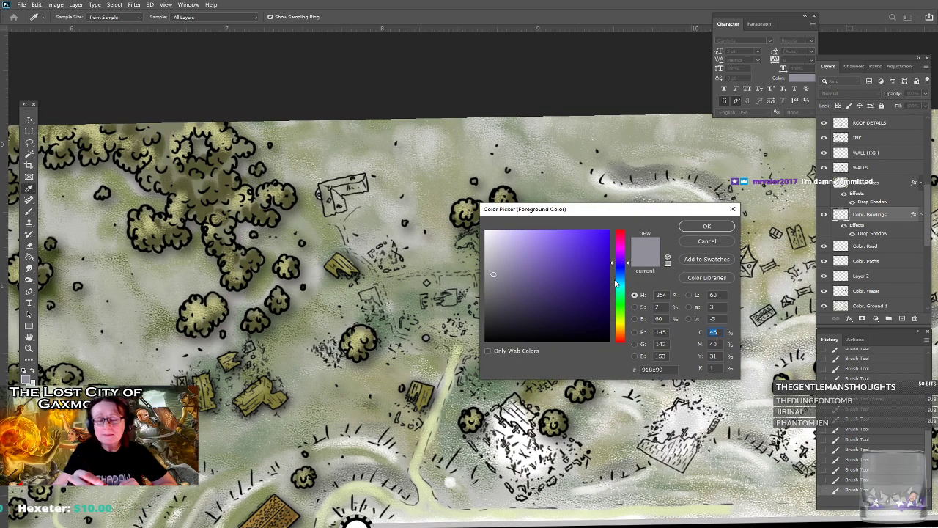
{"action": "left_click_drag", "start_coordinate": [621, 293], "coordinate": [622, 324]}
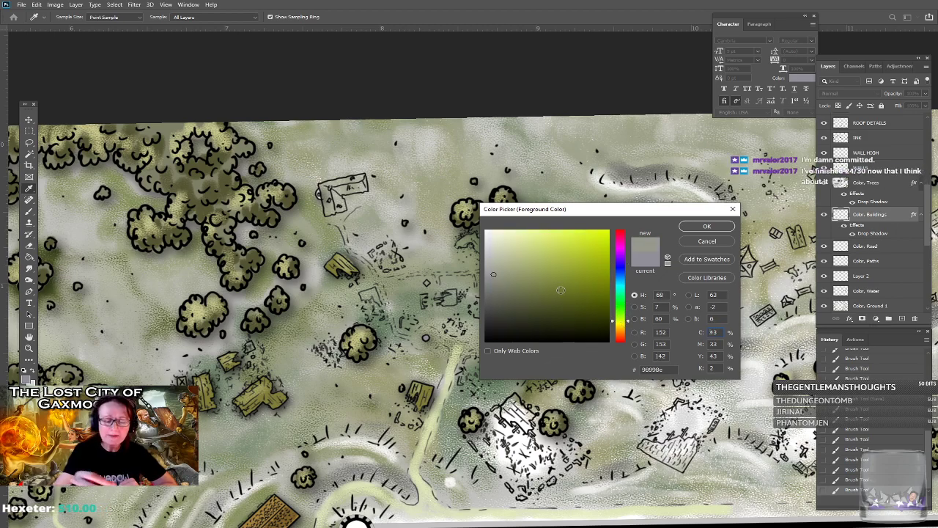
{"action": "left_click", "coordinate": [557, 288]}
{"action": "left_click", "coordinate": [702, 227]}
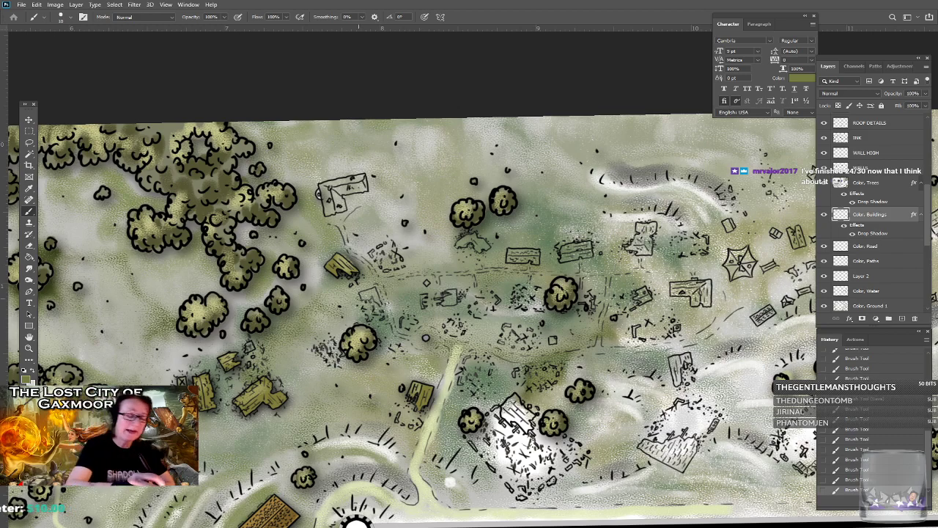
{"action": "mouse_move", "coordinate": [359, 298]}
{"action": "left_mouse_down"}
{"action": "mouse_move", "coordinate": [372, 294]}
{"action": "mouse_move", "coordinate": [384, 306]}
{"action": "mouse_move", "coordinate": [375, 293]}
{"action": "left_mouse_up"}
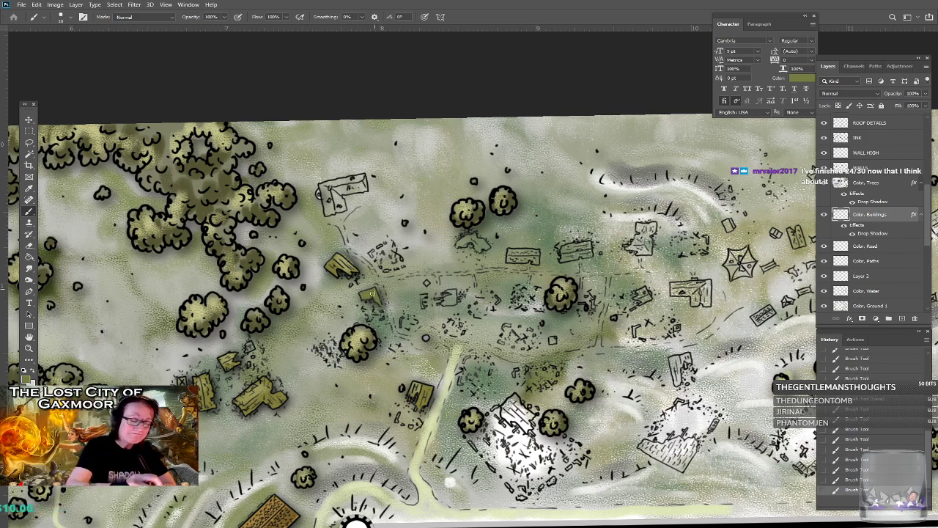
{"action": "left_click_drag", "start_coordinate": [249, 347], "coordinate": [253, 357]}
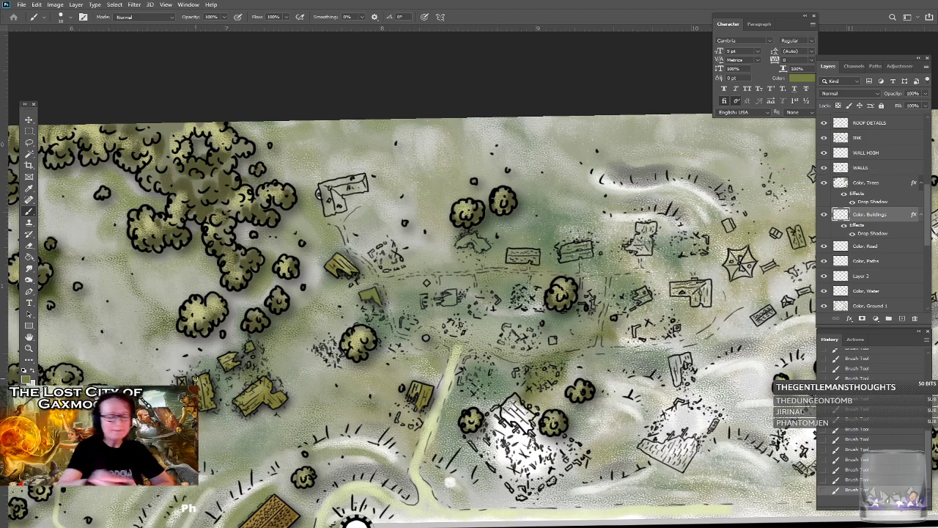
{"action": "left_click_drag", "start_coordinate": [380, 247], "coordinate": [390, 244]}
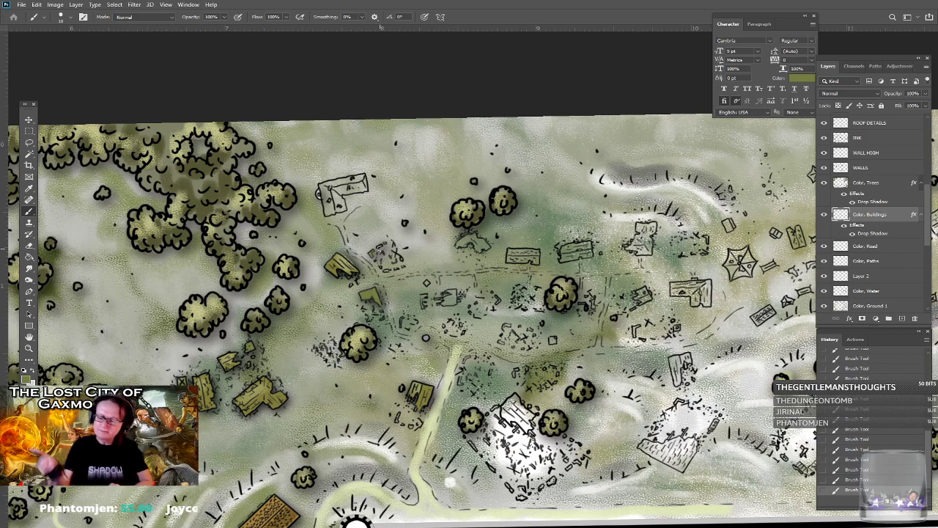
Paint the small ruins and the square structure in the plots south of the northern lane in dark olive green.
{"action": "scroll", "coordinate": [379, 249], "scroll_direction": "up", "scroll_amount": 1}
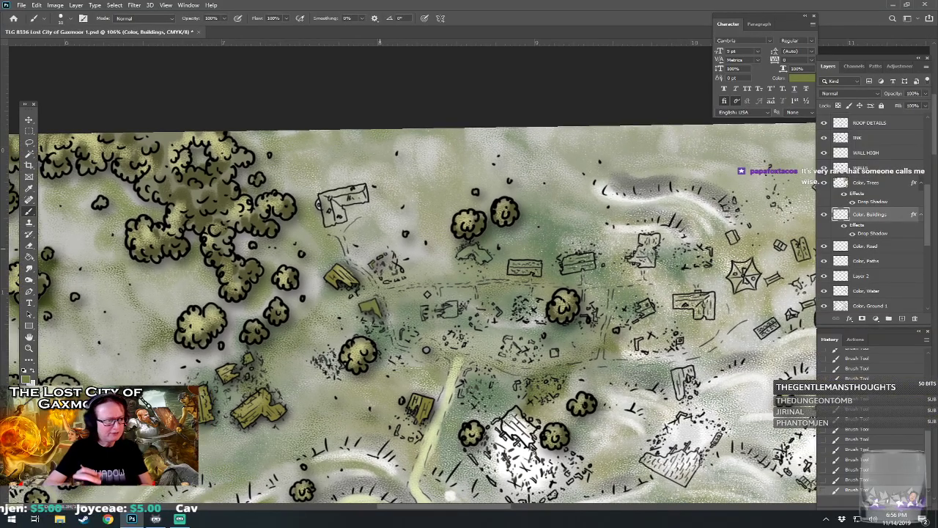
{"action": "left_click_drag", "start_coordinate": [381, 433], "coordinate": [449, 208]}
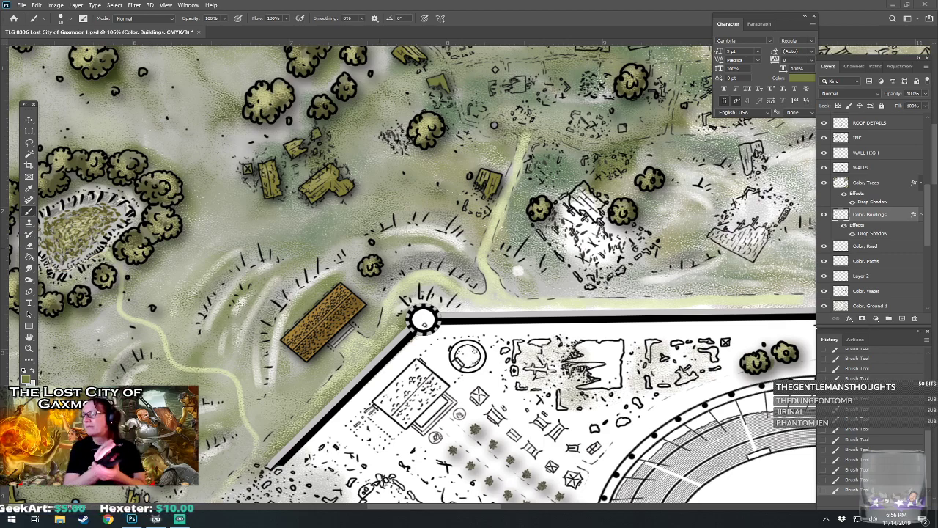
{"action": "scroll", "coordinate": [414, 274], "scroll_direction": "up", "scroll_amount": 4}
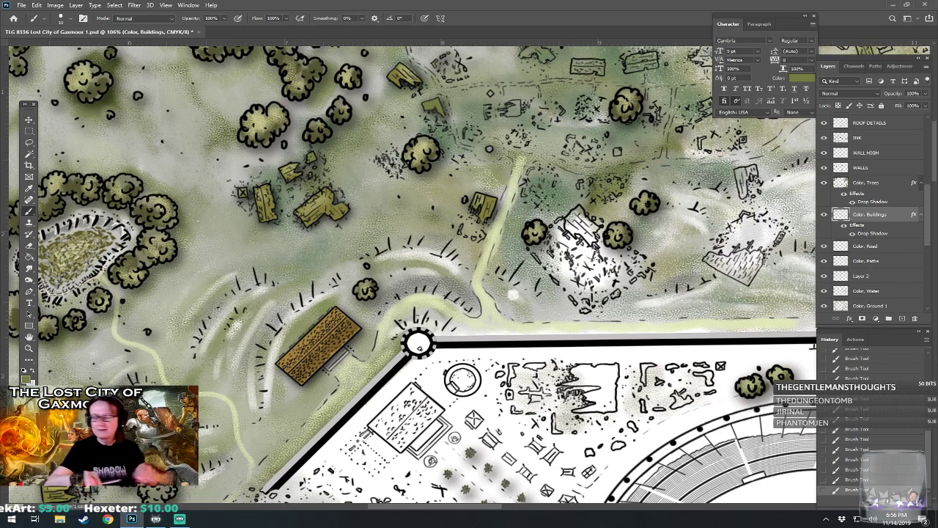
{"action": "scroll", "coordinate": [413, 274], "scroll_direction": "down", "scroll_amount": 2}
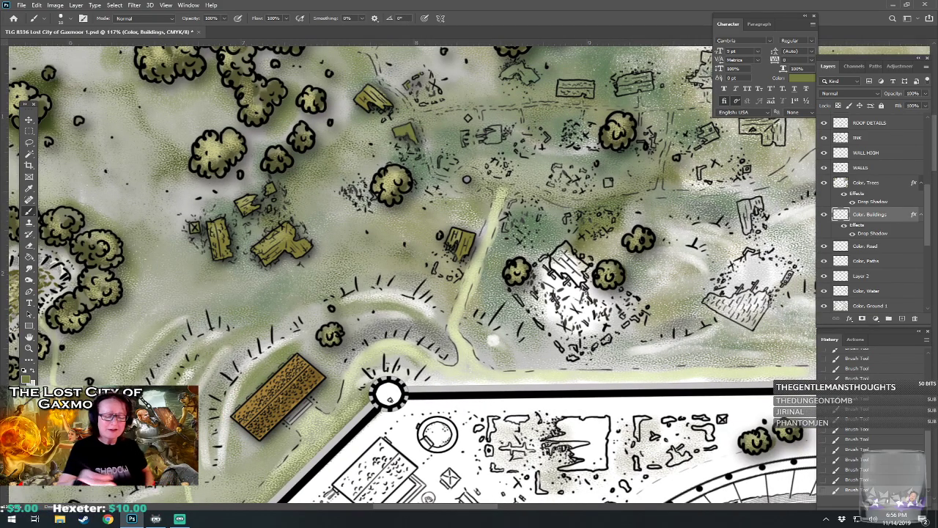
{"action": "left_click_drag", "start_coordinate": [491, 345], "coordinate": [465, 453]}
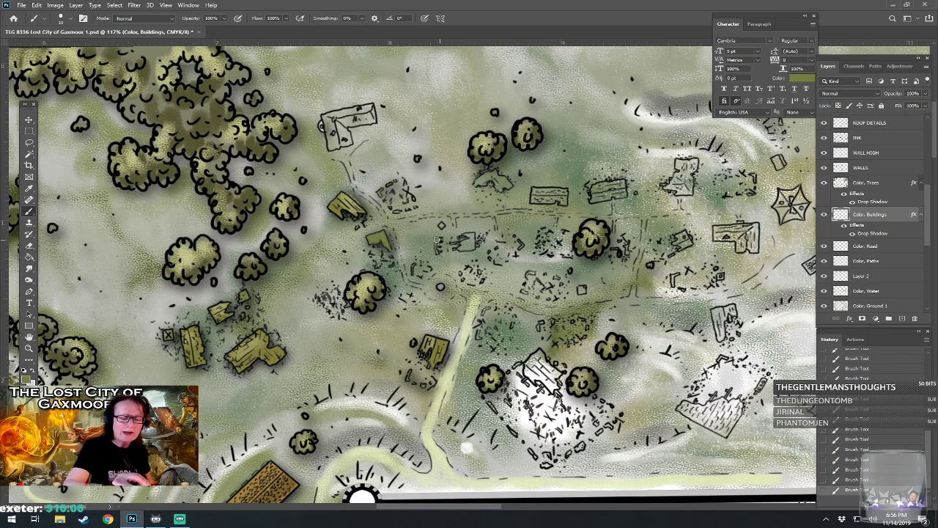
{"action": "mouse_move", "coordinate": [459, 248]}
{"action": "left_mouse_down"}
{"action": "mouse_move", "coordinate": [472, 235]}
{"action": "mouse_move", "coordinate": [470, 247]}
{"action": "left_mouse_up"}
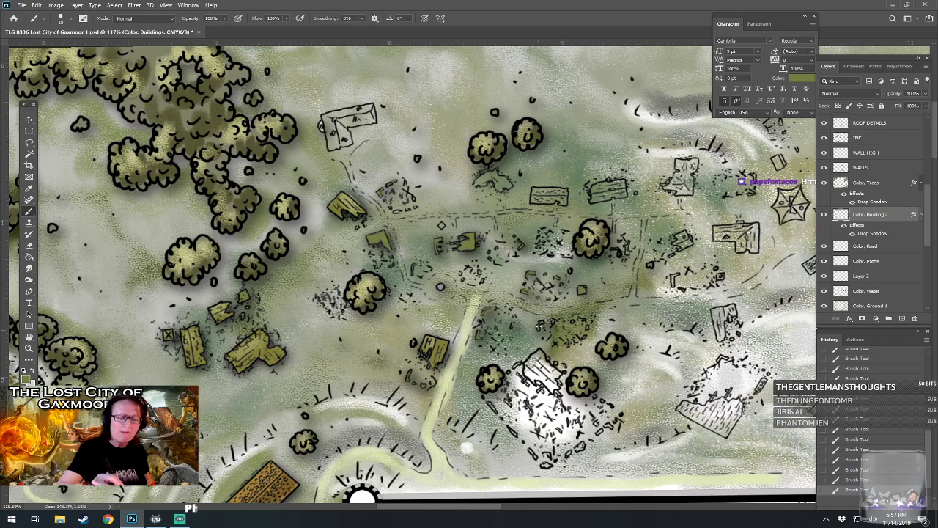
Paint the ruin below the paired trees, the ruins by the eastern plots and the broken buildings south of the lane in olive green.
{"action": "left_click_drag", "start_coordinate": [525, 329], "coordinate": [509, 389]}
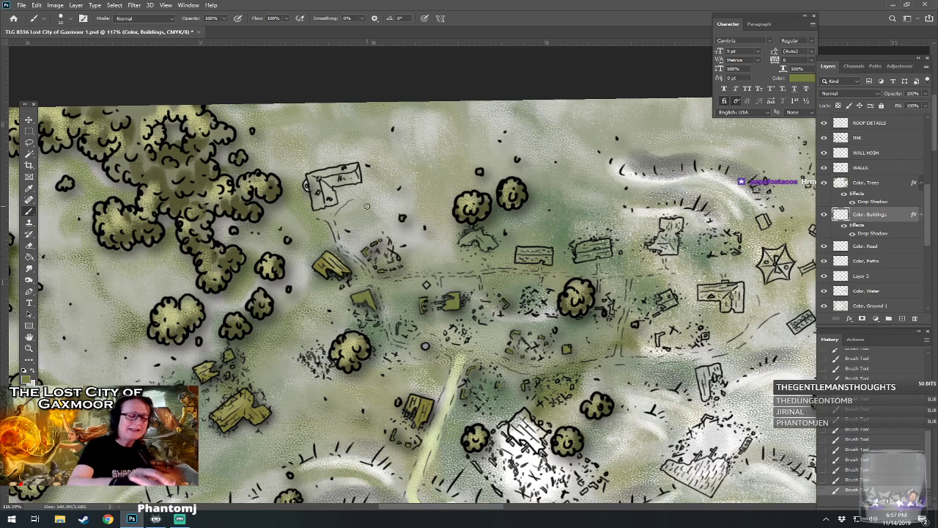
{"action": "mouse_move", "coordinate": [463, 241]}
{"action": "left_mouse_down"}
{"action": "mouse_move", "coordinate": [484, 234]}
{"action": "mouse_move", "coordinate": [485, 250]}
{"action": "mouse_move", "coordinate": [504, 243]}
{"action": "left_mouse_up"}
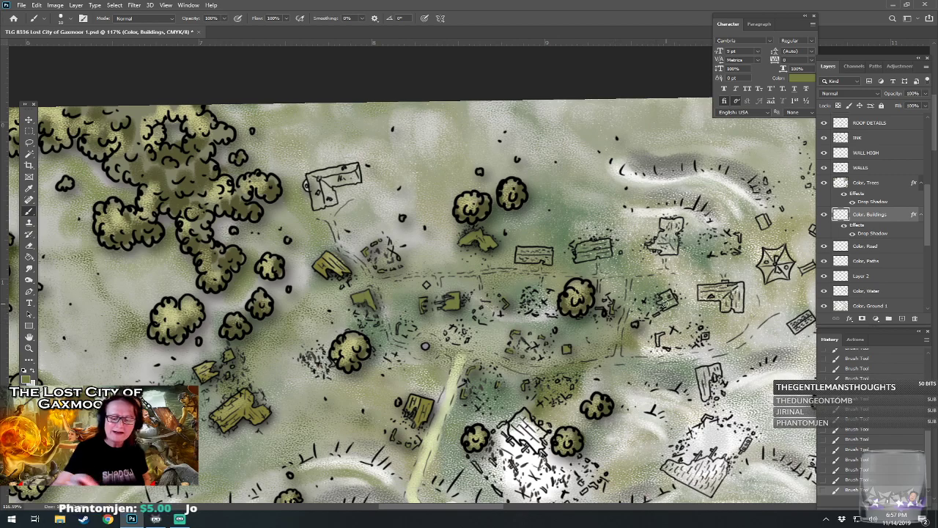
{"action": "mouse_move", "coordinate": [665, 300]}
{"action": "left_mouse_down"}
{"action": "mouse_move", "coordinate": [671, 306]}
{"action": "mouse_move", "coordinate": [669, 297]}
{"action": "left_mouse_up"}
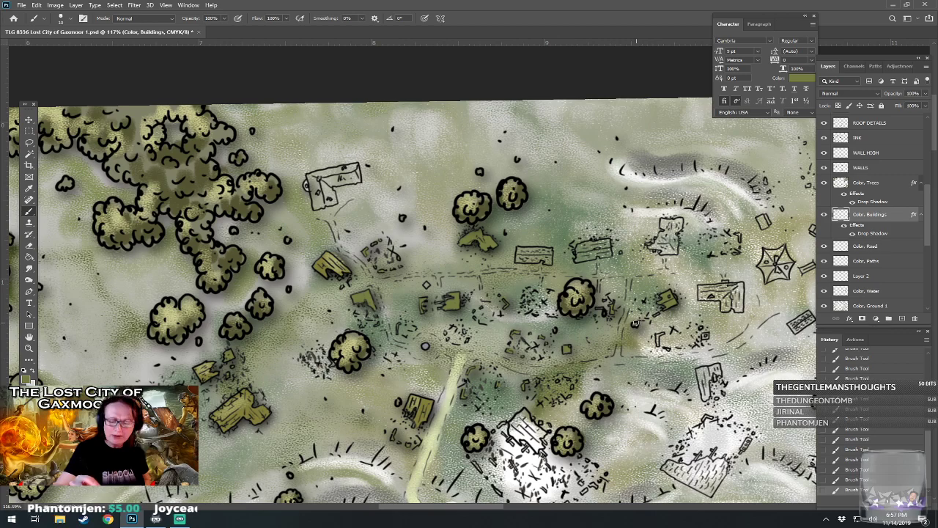
{"action": "mouse_move", "coordinate": [668, 335]}
{"action": "left_mouse_down"}
{"action": "mouse_move", "coordinate": [657, 343]}
{"action": "mouse_move", "coordinate": [532, 317]}
{"action": "left_mouse_up"}
{"action": "mouse_move", "coordinate": [602, 342]}
{"action": "left_mouse_down"}
{"action": "mouse_move", "coordinate": [589, 360]}
{"action": "mouse_move", "coordinate": [601, 348]}
{"action": "mouse_move", "coordinate": [595, 370]}
{"action": "mouse_move", "coordinate": [606, 338]}
{"action": "left_mouse_up"}
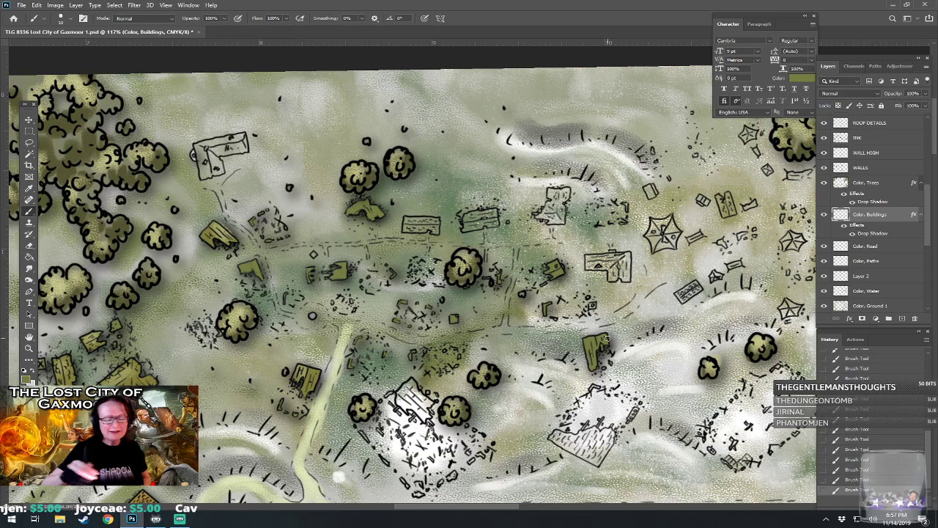
{"action": "mouse_move", "coordinate": [396, 409]}
{"action": "left_mouse_down"}
{"action": "mouse_move", "coordinate": [409, 393]}
{"action": "mouse_move", "coordinate": [403, 401]}
{"action": "mouse_move", "coordinate": [425, 424]}
{"action": "mouse_move", "coordinate": [433, 402]}
{"action": "mouse_move", "coordinate": [406, 384]}
{"action": "mouse_move", "coordinate": [411, 392]}
{"action": "left_mouse_up"}
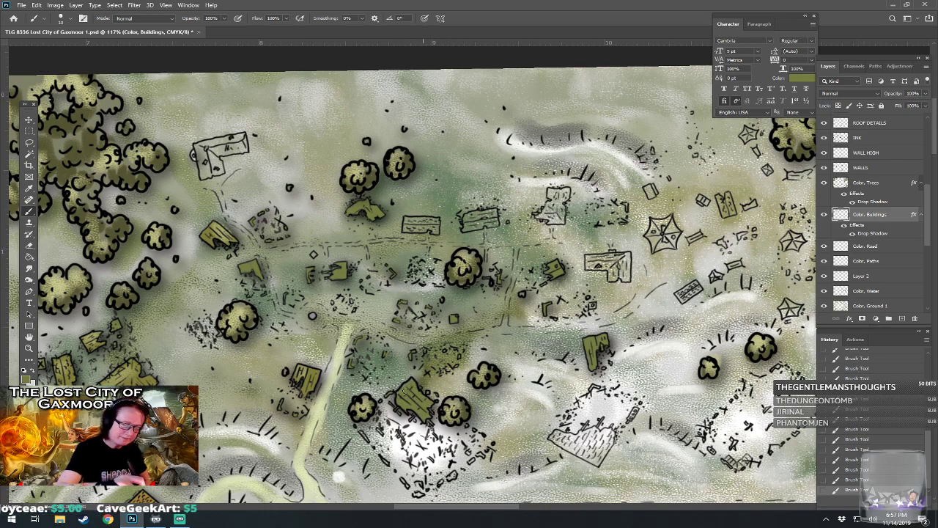
Paint the rubble of the ruin between the three trees and the broken building remains to its east in olive green.
{"action": "mouse_move", "coordinate": [360, 432]}
{"action": "left_mouse_down"}
{"action": "mouse_move", "coordinate": [441, 481]}
{"action": "mouse_move", "coordinate": [453, 474]}
{"action": "mouse_move", "coordinate": [440, 483]}
{"action": "mouse_move", "coordinate": [474, 461]}
{"action": "mouse_move", "coordinate": [468, 451]}
{"action": "mouse_move", "coordinate": [487, 449]}
{"action": "mouse_move", "coordinate": [470, 430]}
{"action": "left_mouse_up"}
{"action": "mouse_move", "coordinate": [431, 394]}
{"action": "left_mouse_down"}
{"action": "mouse_move", "coordinate": [412, 422]}
{"action": "mouse_move", "coordinate": [397, 416]}
{"action": "mouse_move", "coordinate": [382, 431]}
{"action": "mouse_move", "coordinate": [409, 442]}
{"action": "mouse_move", "coordinate": [412, 460]}
{"action": "mouse_move", "coordinate": [434, 457]}
{"action": "mouse_move", "coordinate": [427, 448]}
{"action": "mouse_move", "coordinate": [412, 456]}
{"action": "left_mouse_up"}
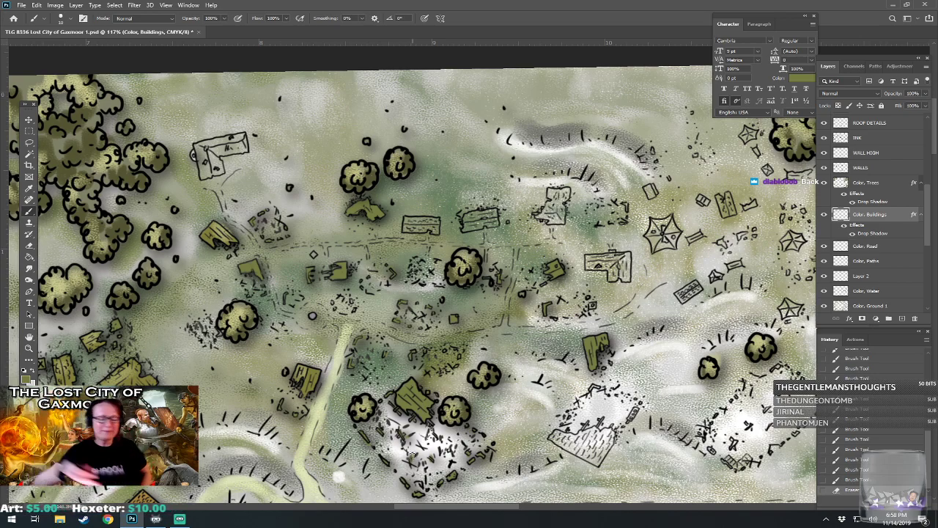
{"action": "scroll", "coordinate": [413, 452], "scroll_direction": "down", "scroll_amount": 2}
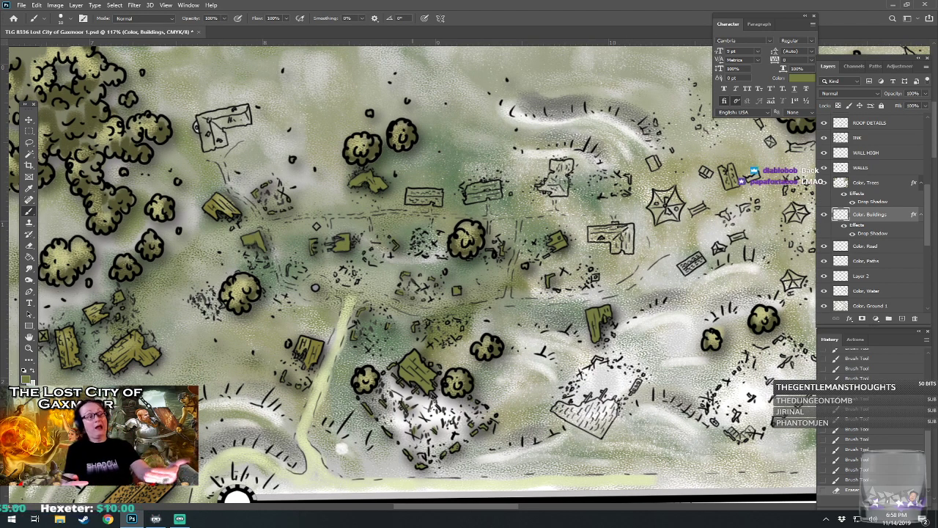
{"action": "left_click_drag", "start_coordinate": [413, 453], "coordinate": [349, 437]}
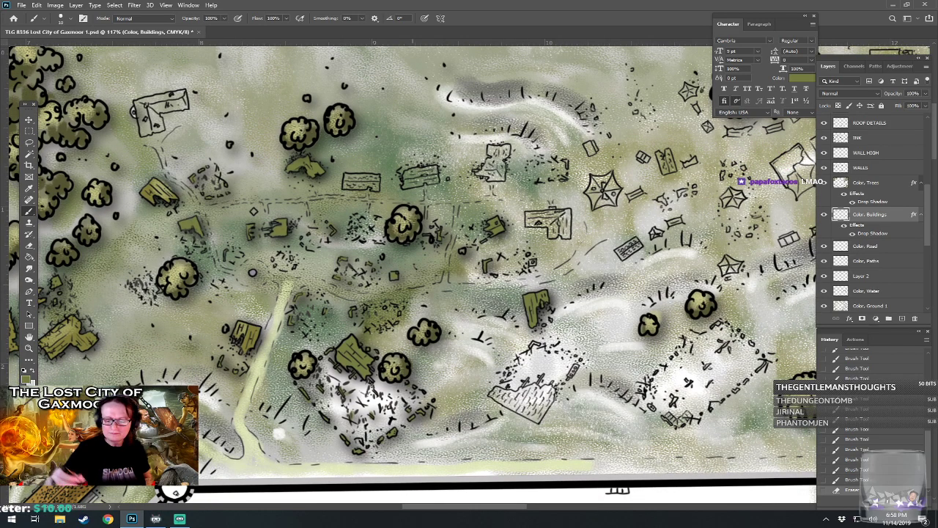
{"action": "left_click_drag", "start_coordinate": [674, 419], "coordinate": [680, 423]}
{"action": "mouse_move", "coordinate": [681, 420]}
{"action": "left_mouse_down"}
{"action": "mouse_move", "coordinate": [668, 422]}
{"action": "mouse_move", "coordinate": [710, 411]}
{"action": "mouse_move", "coordinate": [675, 399]}
{"action": "mouse_move", "coordinate": [724, 345]}
{"action": "mouse_move", "coordinate": [719, 323]}
{"action": "mouse_move", "coordinate": [760, 362]}
{"action": "mouse_move", "coordinate": [736, 393]}
{"action": "left_mouse_up"}
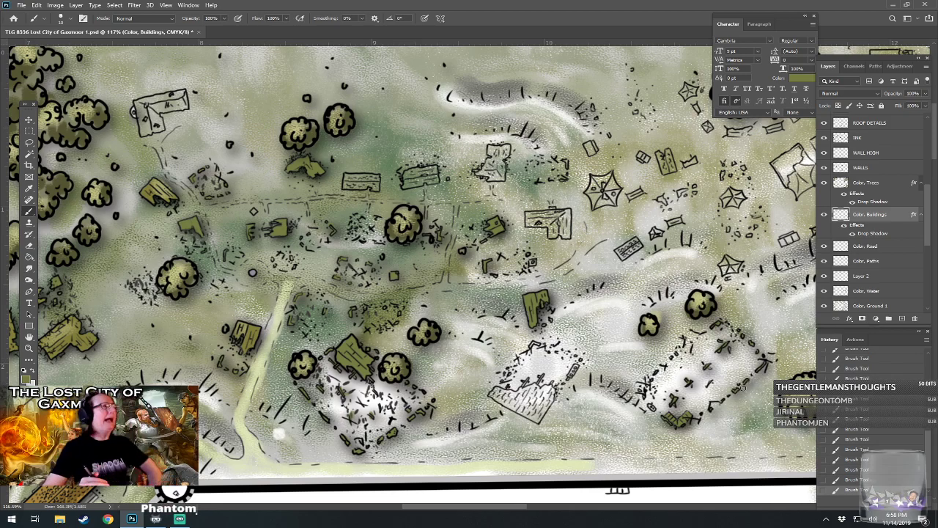
Look over the northern ruins and camp from the eastern road back to the western forest for uncoloured buildings.
{"action": "scroll", "coordinate": [742, 388], "scroll_direction": "right", "scroll_amount": 3}
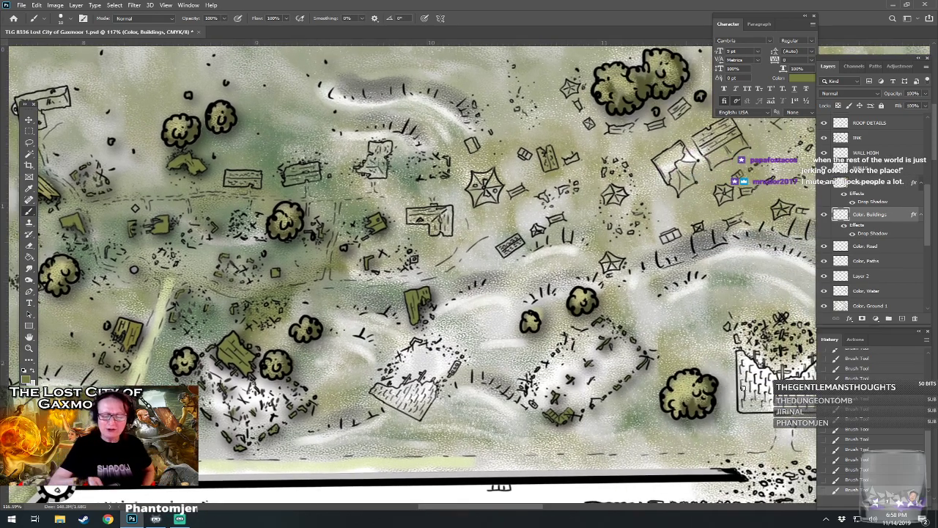
{"action": "scroll", "coordinate": [742, 388], "scroll_direction": "right", "scroll_amount": 4}
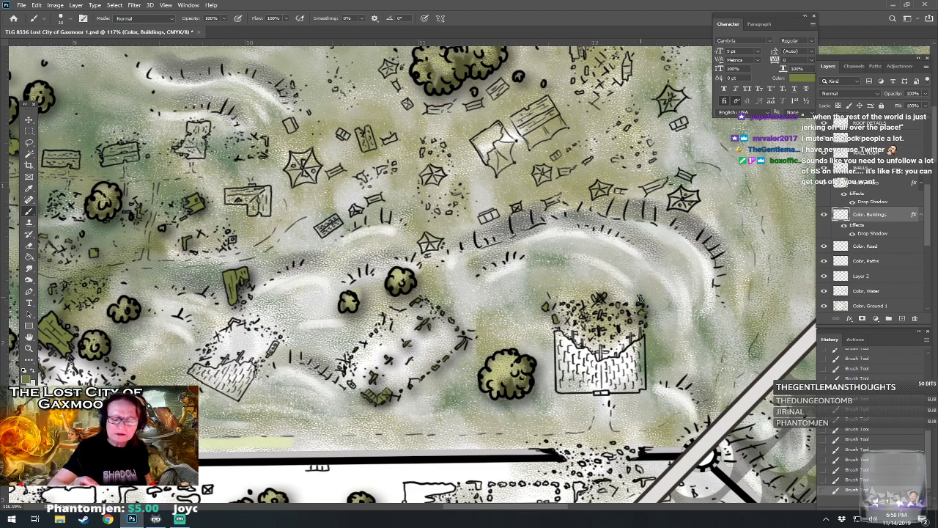
{"action": "scroll", "coordinate": [625, 477], "scroll_direction": "right", "scroll_amount": 1}
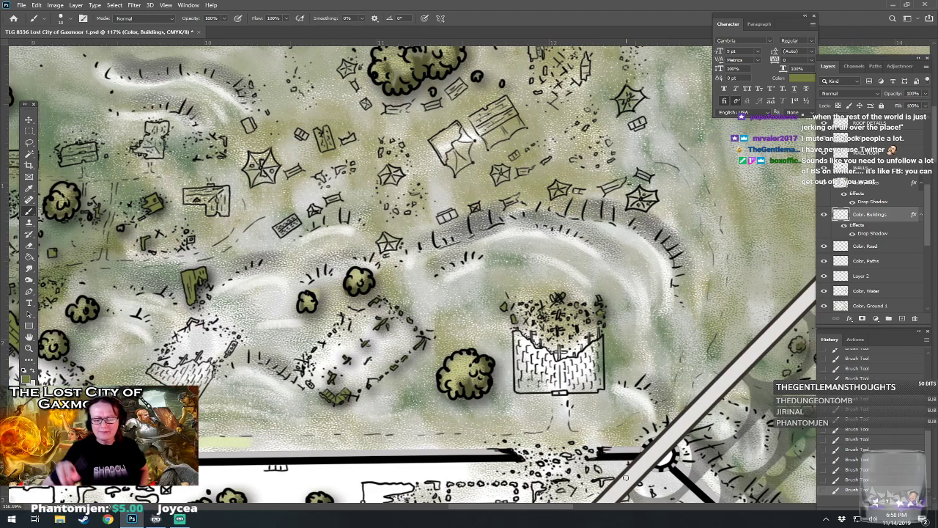
{"action": "scroll", "coordinate": [626, 477], "scroll_direction": "up", "scroll_amount": 3}
{"action": "scroll", "coordinate": [626, 477], "scroll_direction": "down", "scroll_amount": 1}
{"action": "scroll", "coordinate": [626, 477], "scroll_direction": "left", "scroll_amount": 10}
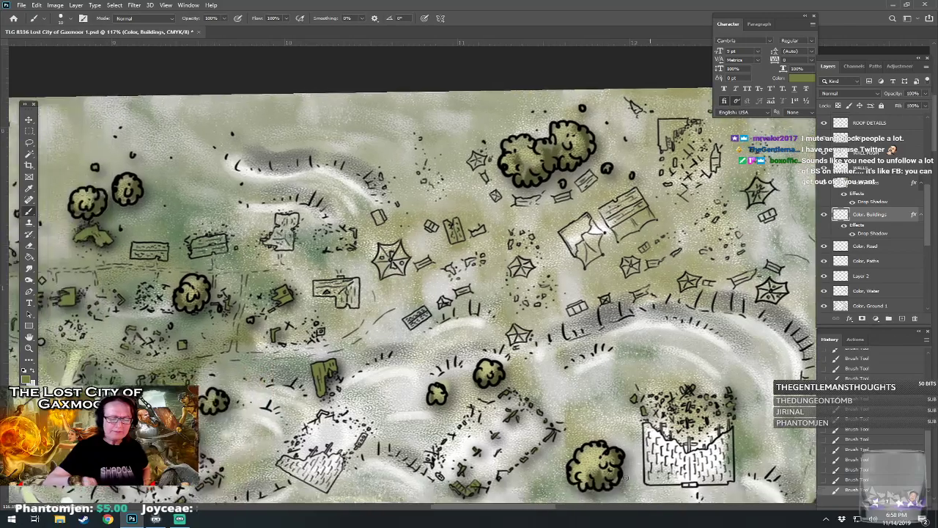
{"action": "scroll", "coordinate": [625, 477], "scroll_direction": "left", "scroll_amount": 1}
{"action": "scroll", "coordinate": [626, 477], "scroll_direction": "up", "scroll_amount": 1}
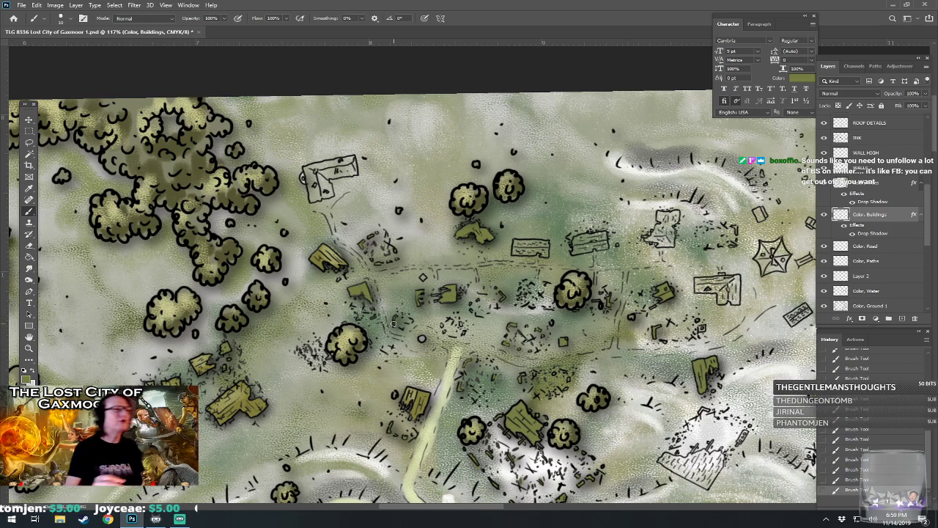
Paint the two rectangular houses and the irregular ruined building north of the lane in olive green.
{"action": "scroll", "coordinate": [393, 322], "scroll_direction": "right", "scroll_amount": 1}
{"action": "scroll", "coordinate": [392, 323], "scroll_direction": "up", "scroll_amount": 1}
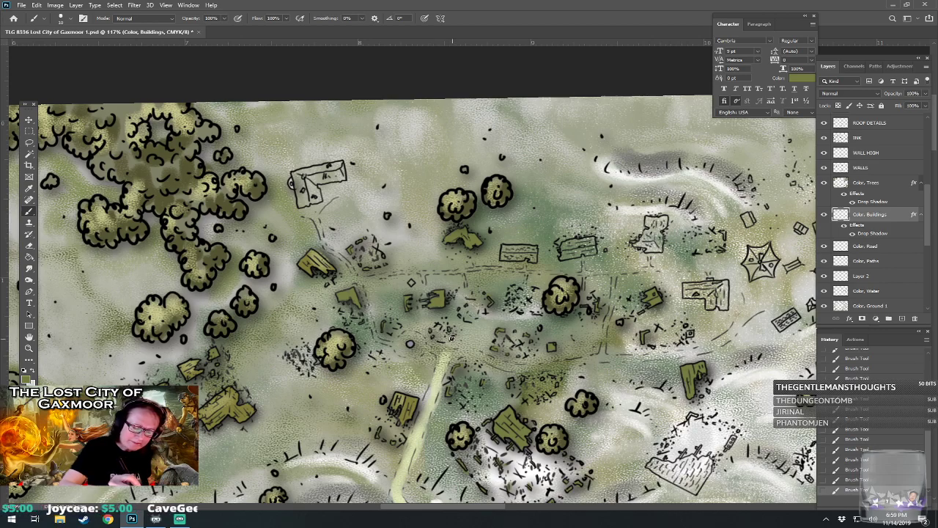
{"action": "scroll", "coordinate": [491, 304], "scroll_direction": "up", "scroll_amount": 1}
{"action": "scroll", "coordinate": [491, 303], "scroll_direction": "right", "scroll_amount": 1}
{"action": "left_click_drag", "start_coordinate": [492, 303], "coordinate": [513, 297]}
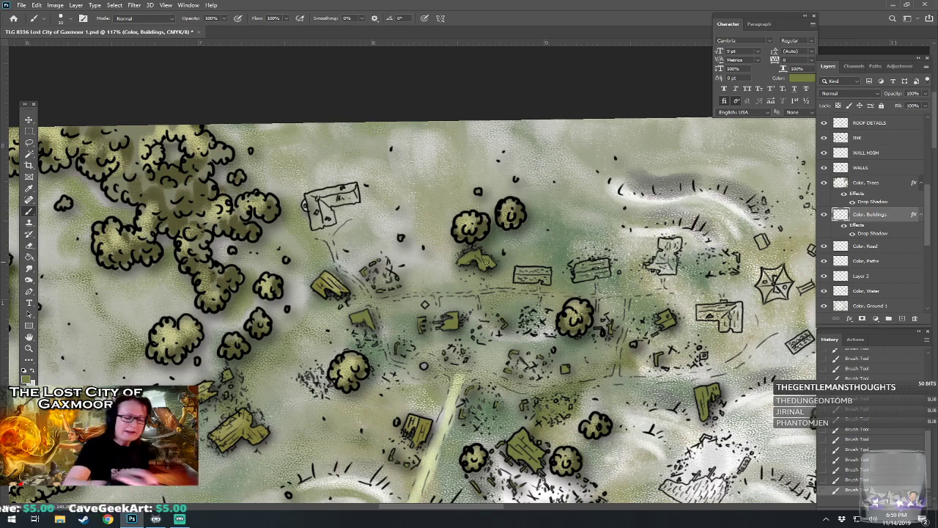
{"action": "mouse_move", "coordinate": [517, 275]}
{"action": "left_mouse_down"}
{"action": "mouse_move", "coordinate": [532, 269]}
{"action": "mouse_move", "coordinate": [549, 268]}
{"action": "mouse_move", "coordinate": [540, 276]}
{"action": "mouse_move", "coordinate": [547, 282]}
{"action": "mouse_move", "coordinate": [549, 272]}
{"action": "mouse_move", "coordinate": [587, 272]}
{"action": "mouse_move", "coordinate": [573, 272]}
{"action": "mouse_move", "coordinate": [575, 282]}
{"action": "mouse_move", "coordinate": [592, 269]}
{"action": "mouse_move", "coordinate": [584, 263]}
{"action": "mouse_move", "coordinate": [578, 273]}
{"action": "mouse_move", "coordinate": [605, 266]}
{"action": "mouse_move", "coordinate": [604, 274]}
{"action": "mouse_move", "coordinate": [601, 260]}
{"action": "mouse_move", "coordinate": [621, 273]}
{"action": "mouse_move", "coordinate": [661, 263]}
{"action": "mouse_move", "coordinate": [642, 252]}
{"action": "mouse_move", "coordinate": [667, 270]}
{"action": "mouse_move", "coordinate": [670, 257]}
{"action": "mouse_move", "coordinate": [674, 272]}
{"action": "mouse_move", "coordinate": [662, 243]}
{"action": "mouse_move", "coordinate": [665, 252]}
{"action": "mouse_move", "coordinate": [678, 245]}
{"action": "mouse_move", "coordinate": [673, 258]}
{"action": "mouse_move", "coordinate": [669, 240]}
{"action": "mouse_move", "coordinate": [658, 258]}
{"action": "mouse_move", "coordinate": [680, 239]}
{"action": "mouse_move", "coordinate": [572, 298]}
{"action": "left_mouse_up"}
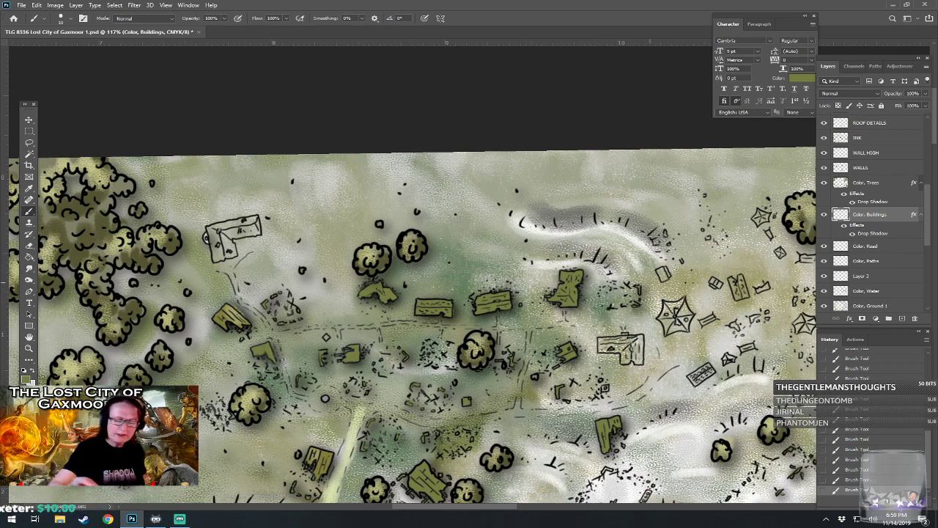
Paint the L-shaped building beside the forest in olive green and erase the paint outside its outline.
{"action": "left_click_drag", "start_coordinate": [584, 270], "coordinate": [758, 286]}
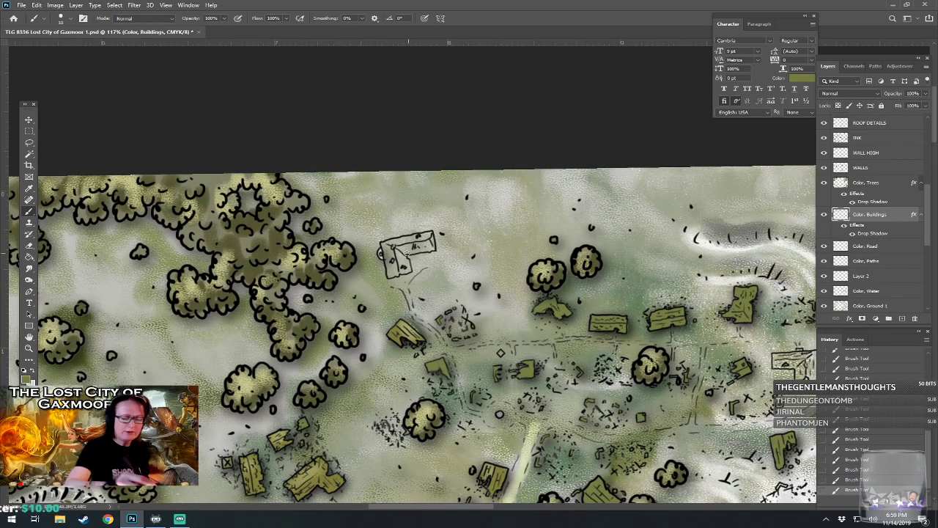
{"action": "mouse_move", "coordinate": [382, 249]}
{"action": "left_mouse_down"}
{"action": "mouse_move", "coordinate": [393, 266]}
{"action": "mouse_move", "coordinate": [408, 256]}
{"action": "mouse_move", "coordinate": [405, 244]}
{"action": "mouse_move", "coordinate": [429, 256]}
{"action": "mouse_move", "coordinate": [435, 234]}
{"action": "mouse_move", "coordinate": [394, 242]}
{"action": "mouse_move", "coordinate": [432, 235]}
{"action": "mouse_move", "coordinate": [394, 251]}
{"action": "mouse_move", "coordinate": [392, 277]}
{"action": "mouse_move", "coordinate": [385, 258]}
{"action": "mouse_move", "coordinate": [397, 268]}
{"action": "mouse_move", "coordinate": [390, 273]}
{"action": "mouse_move", "coordinate": [407, 269]}
{"action": "left_mouse_up"}
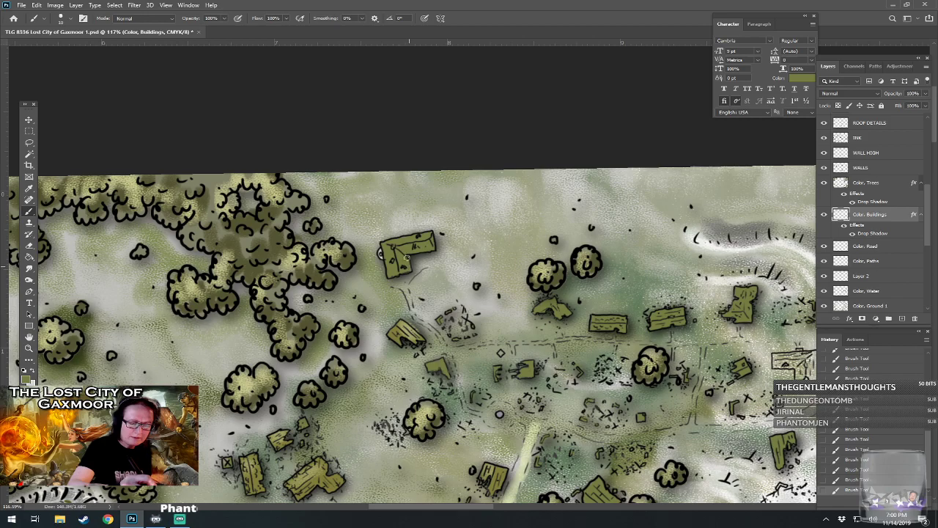
{"action": "left_click_drag", "start_coordinate": [422, 269], "coordinate": [414, 258]}
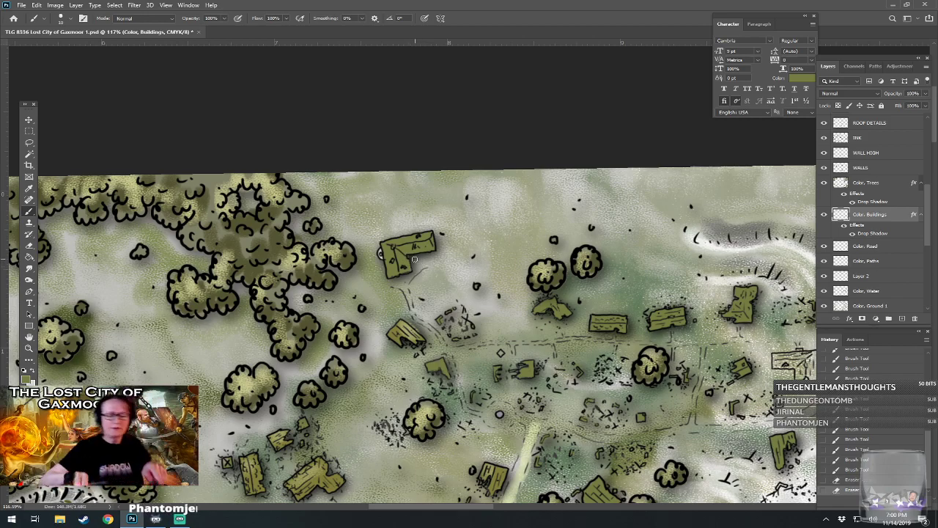
Examine the colouring of the whole map, including the northern outskirts, the eastern forest and the land around the walls.
{"action": "scroll", "coordinate": [415, 259], "scroll_direction": "down", "scroll_amount": 5}
{"action": "scroll", "coordinate": [415, 259], "scroll_direction": "down", "scroll_amount": 4}
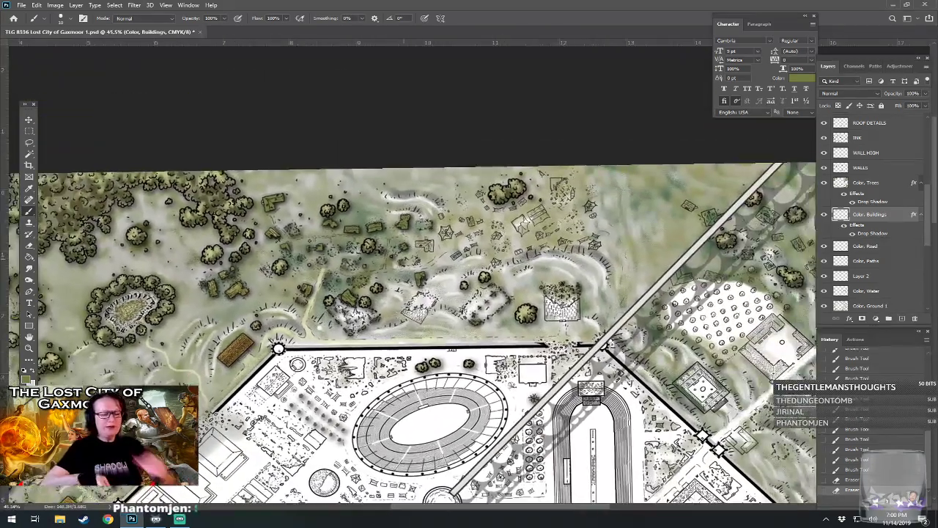
{"action": "left_click_drag", "start_coordinate": [415, 259], "coordinate": [365, 216]}
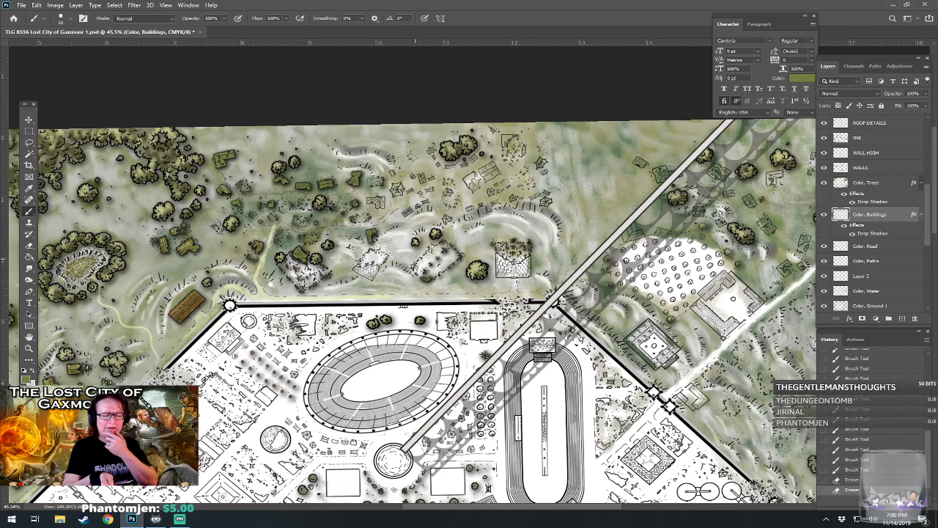
{"action": "left_click_drag", "start_coordinate": [444, 257], "coordinate": [377, 292]}
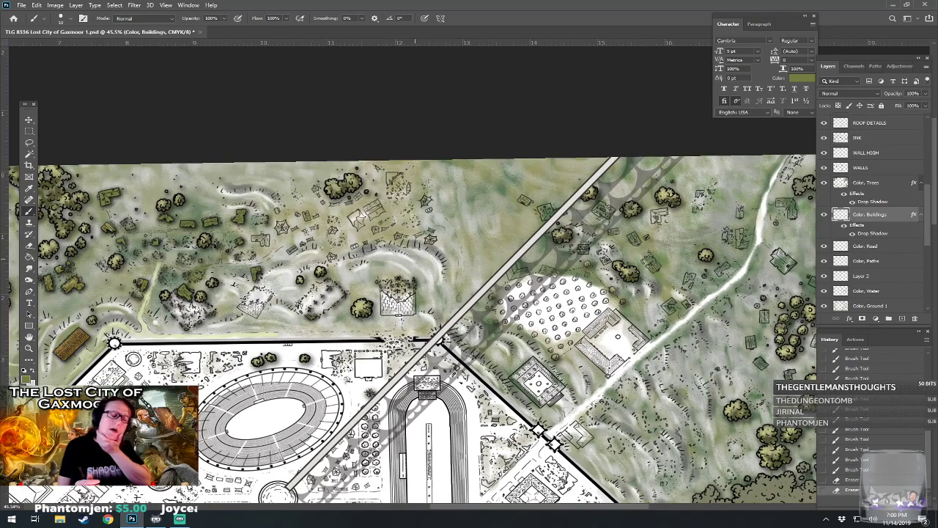
{"action": "scroll", "coordinate": [450, 327], "scroll_direction": "down", "scroll_amount": 4}
{"action": "left_click_drag", "start_coordinate": [450, 327], "coordinate": [450, 262]}
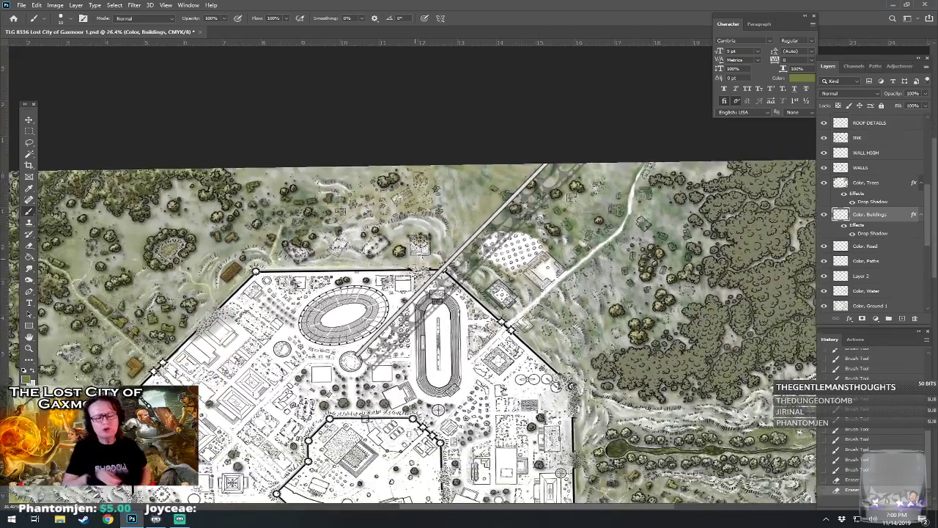
{"action": "scroll", "coordinate": [673, 362], "scroll_direction": "up", "scroll_amount": 2}
{"action": "left_click_drag", "start_coordinate": [673, 363], "coordinate": [521, 265]}
{"action": "scroll", "coordinate": [616, 391], "scroll_direction": "down", "scroll_amount": 5}
{"action": "left_click_drag", "start_coordinate": [616, 391], "coordinate": [694, 264]}
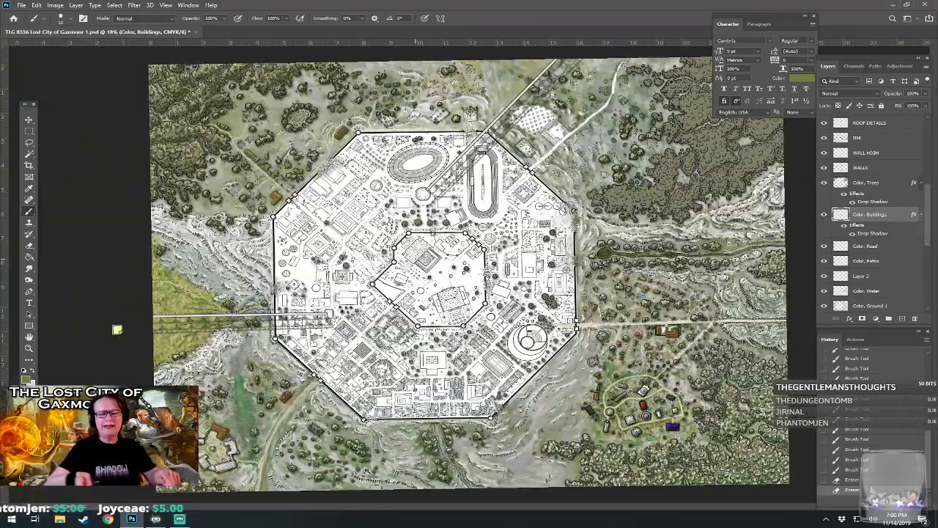
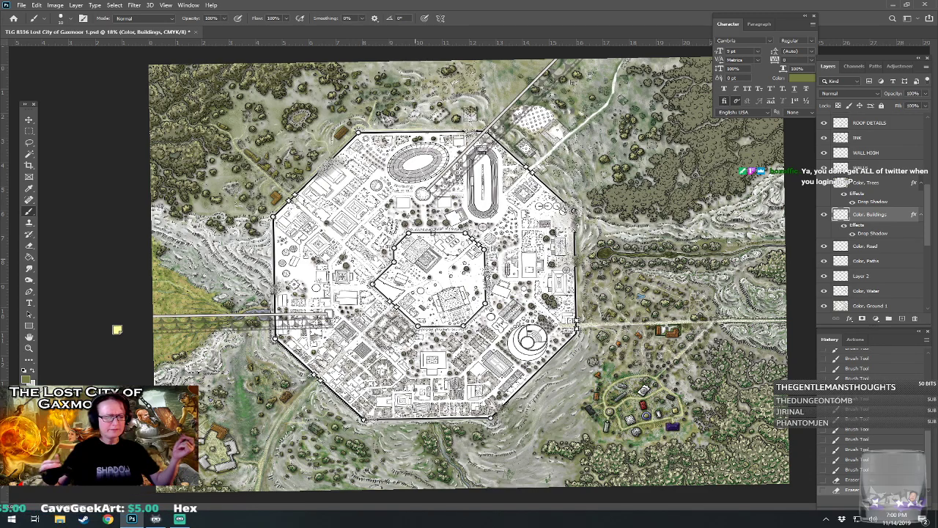
Set the brush colour to a darker olive green and shade the roof of the L-shaped building beside the forest.
{"action": "scroll", "coordinate": [465, 177], "scroll_direction": "up", "scroll_amount": 7}
{"action": "left_click_drag", "start_coordinate": [465, 177], "coordinate": [659, 481]}
{"action": "left_click_drag", "start_coordinate": [347, 301], "coordinate": [386, 418]}
{"action": "scroll", "coordinate": [374, 327], "scroll_direction": "up", "scroll_amount": 3}
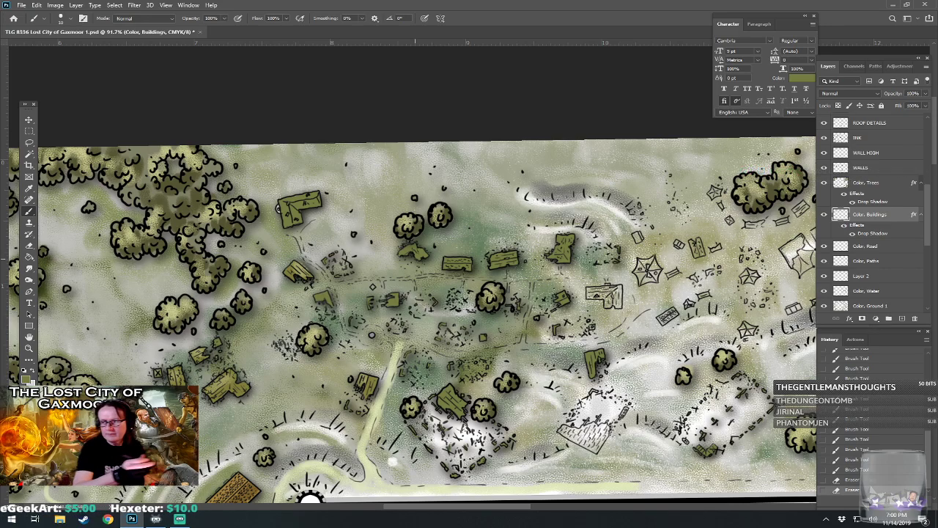
{"action": "left_click", "coordinate": [25, 376]}
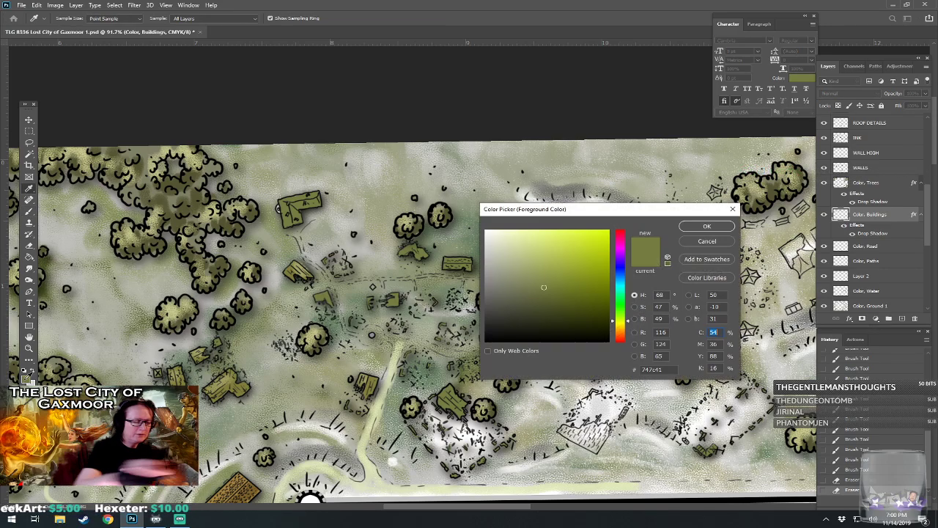
{"action": "left_click", "coordinate": [554, 308]}
{"action": "left_click", "coordinate": [703, 227]}
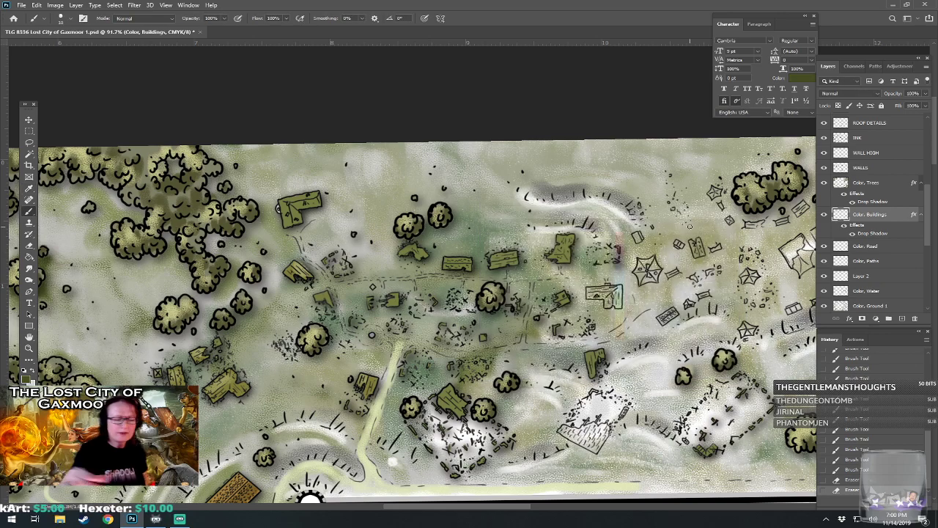
{"action": "mouse_move", "coordinate": [309, 195]}
{"action": "left_mouse_down"}
{"action": "mouse_move", "coordinate": [318, 196]}
{"action": "mouse_move", "coordinate": [300, 216]}
{"action": "left_mouse_up"}
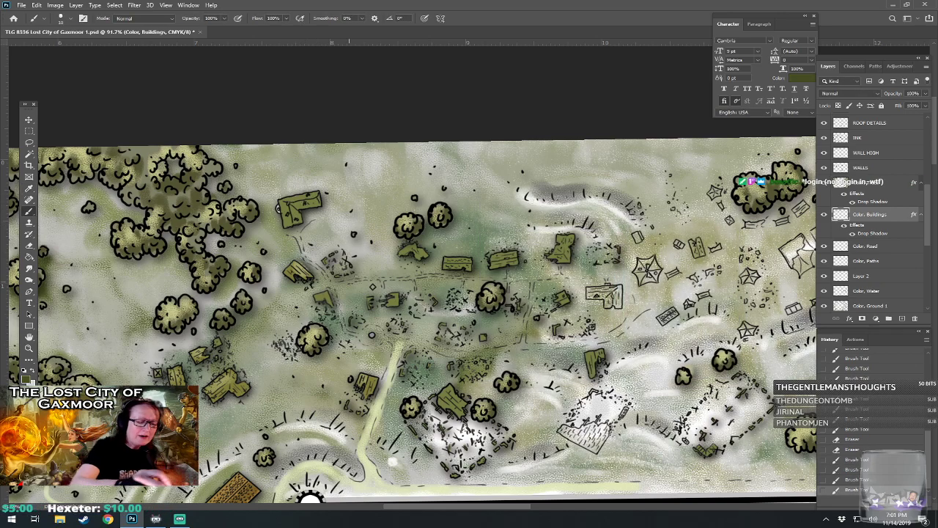
Shade the small ruins south of the lane, the building beside the path and the ruin between the trees in dark olive.
{"action": "left_click_drag", "start_coordinate": [319, 297], "coordinate": [327, 304]}
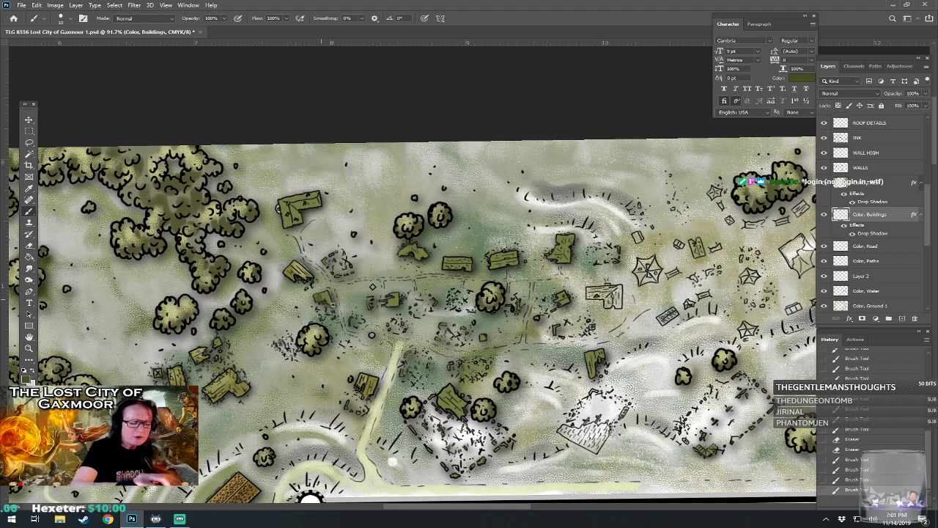
{"action": "mouse_move", "coordinate": [387, 302]}
{"action": "left_mouse_down"}
{"action": "mouse_move", "coordinate": [395, 303]}
{"action": "mouse_move", "coordinate": [389, 299]}
{"action": "left_mouse_up"}
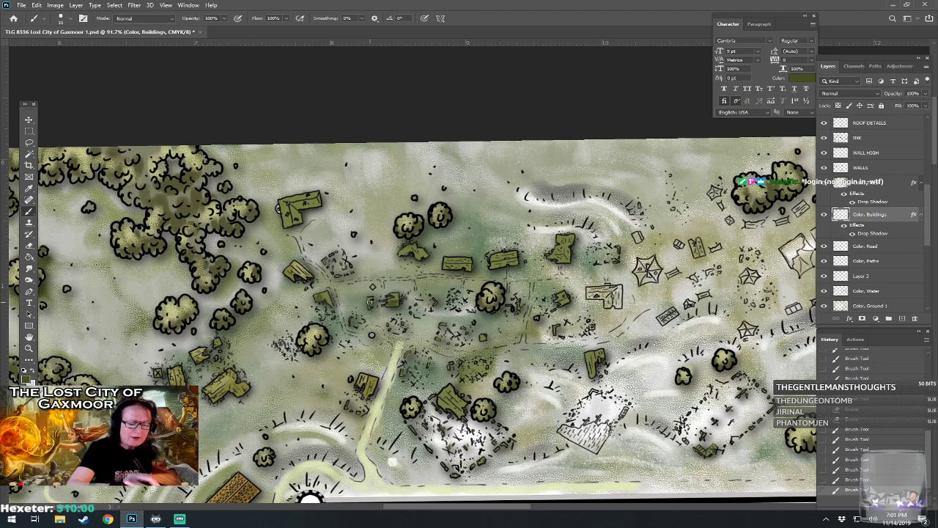
{"action": "left_click_drag", "start_coordinate": [366, 390], "coordinate": [377, 394]}
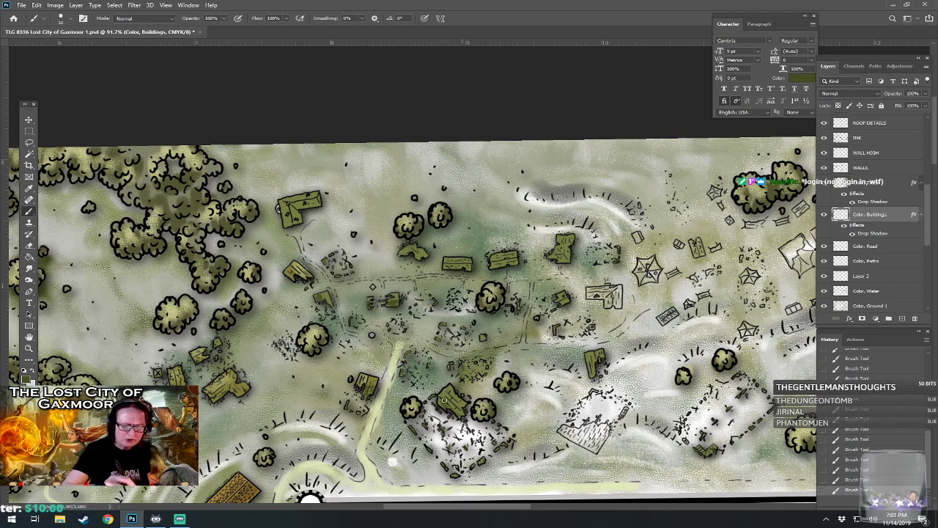
{"action": "left_click_drag", "start_coordinate": [440, 402], "coordinate": [464, 408]}
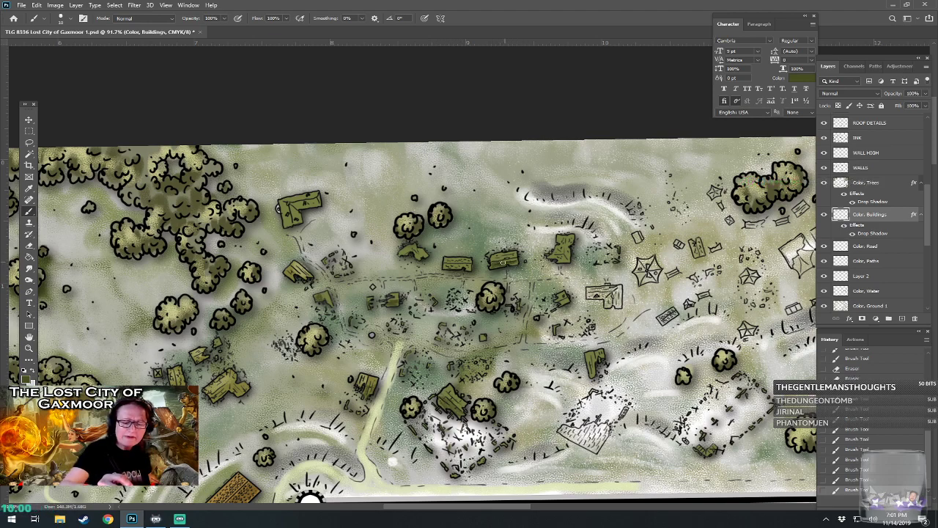
Add dark olive shading to the two rectangular houses, the ruin below the paired trees and the L-shaped building.
{"action": "left_click_drag", "start_coordinate": [509, 260], "coordinate": [512, 261]}
{"action": "left_click_drag", "start_coordinate": [446, 268], "coordinate": [475, 266]}
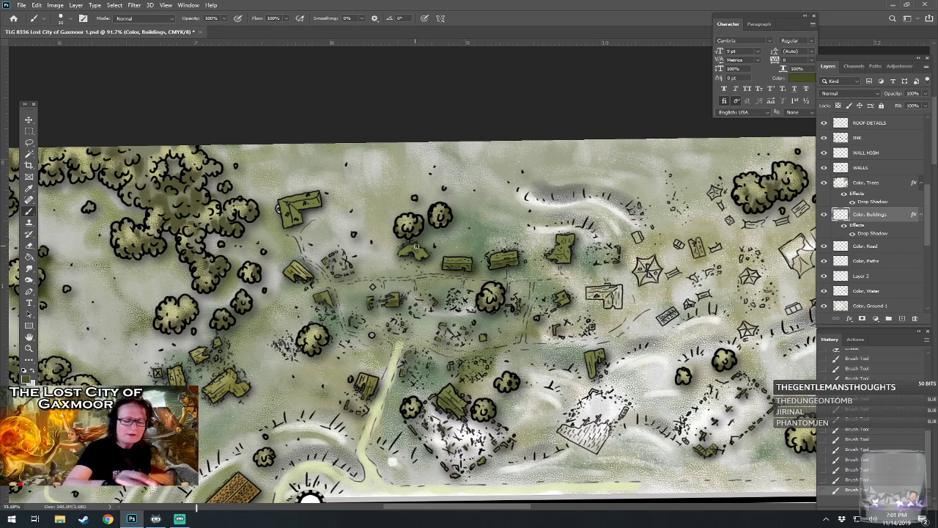
{"action": "left_click_drag", "start_coordinate": [405, 253], "coordinate": [418, 255]}
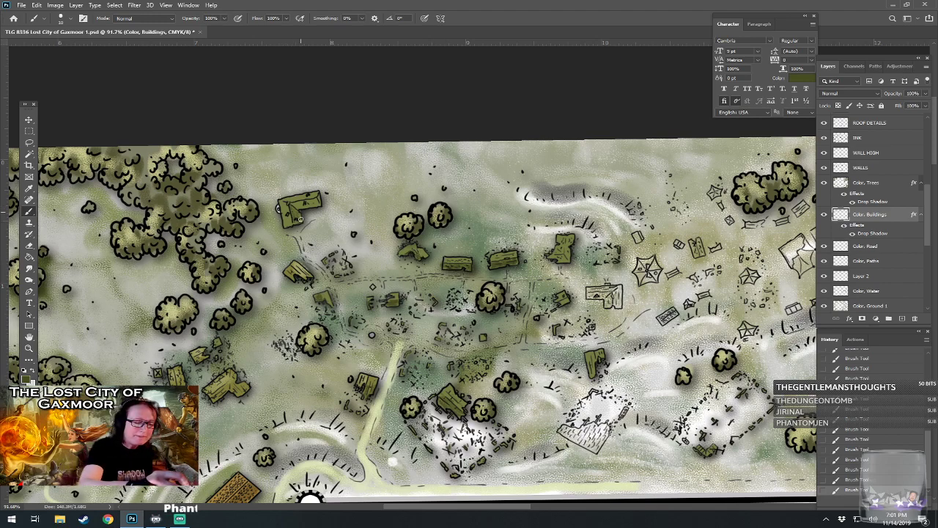
{"action": "mouse_move", "coordinate": [293, 206]}
{"action": "left_mouse_down"}
{"action": "mouse_move", "coordinate": [315, 200]}
{"action": "mouse_move", "coordinate": [292, 202]}
{"action": "left_mouse_up"}
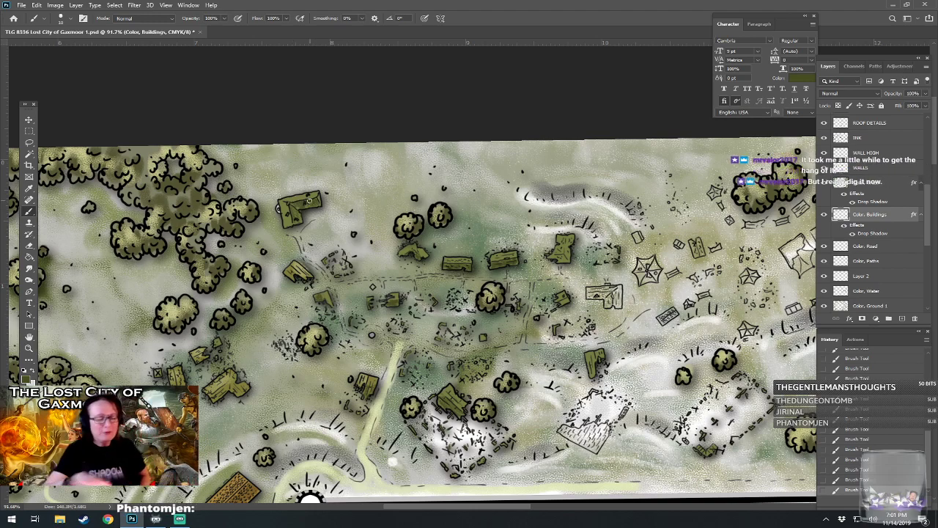
Shade the broken building above the slope, the small eastern ruin and the irregular building north of the lane in dark olive.
{"action": "mouse_move", "coordinate": [591, 366]}
{"action": "left_mouse_down"}
{"action": "mouse_move", "coordinate": [593, 374]}
{"action": "mouse_move", "coordinate": [596, 354]}
{"action": "left_mouse_up"}
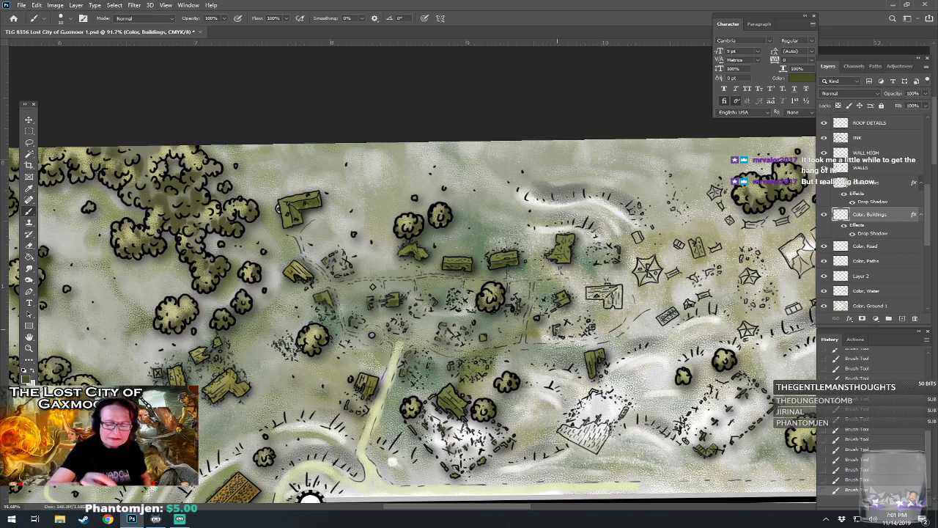
{"action": "left_click_drag", "start_coordinate": [565, 301], "coordinate": [568, 297]}
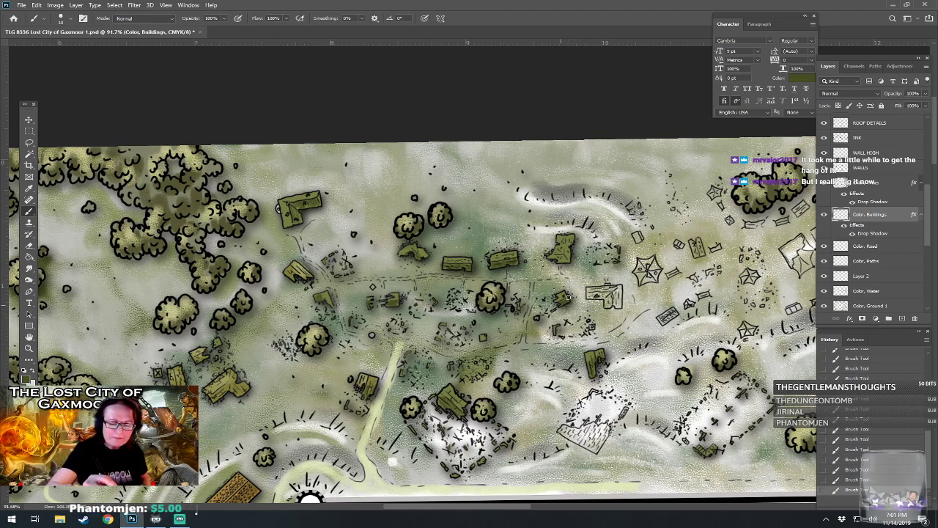
{"action": "mouse_move", "coordinate": [561, 258]}
{"action": "left_mouse_down"}
{"action": "mouse_move", "coordinate": [553, 256]}
{"action": "mouse_move", "coordinate": [572, 262]}
{"action": "mouse_move", "coordinate": [480, 251]}
{"action": "left_mouse_up"}
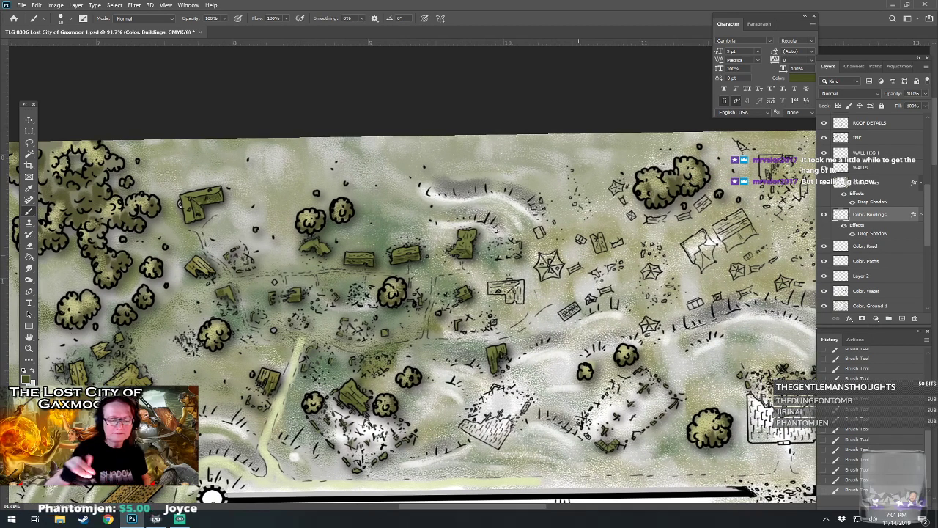
Add dark olive to the irregular building north of the lane, the rectangular roof below the paired trees and the small southern ruin.
{"action": "left_click_drag", "start_coordinate": [462, 238], "coordinate": [469, 250]}
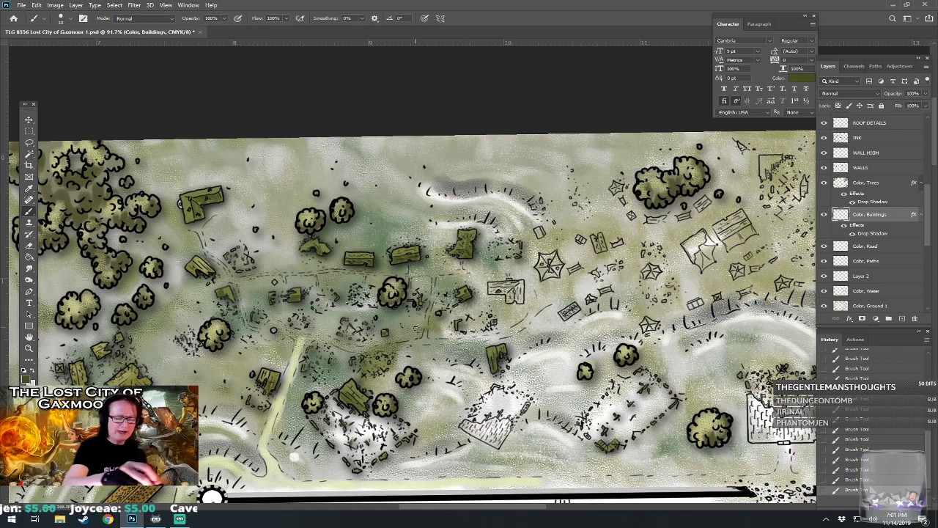
{"action": "left_click_drag", "start_coordinate": [416, 329], "coordinate": [364, 320]}
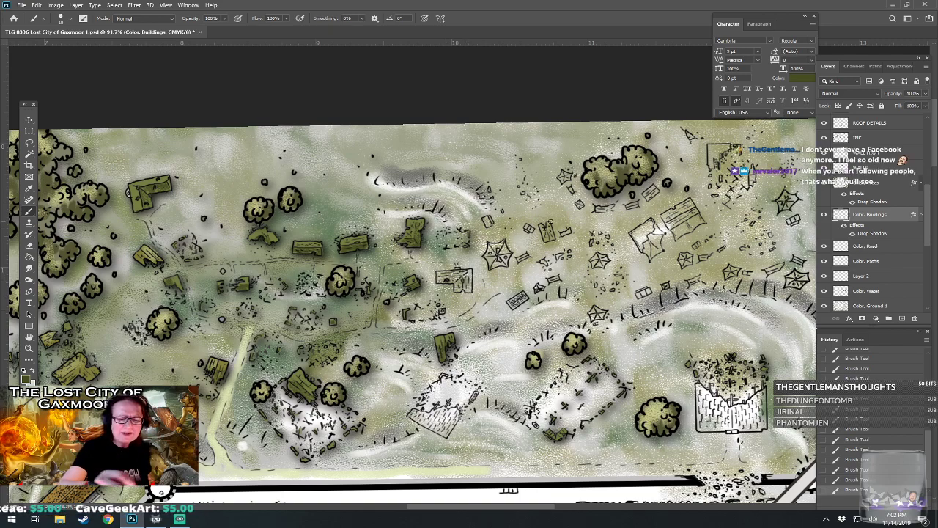
{"action": "left_click_drag", "start_coordinate": [161, 490], "coordinate": [73, 495]}
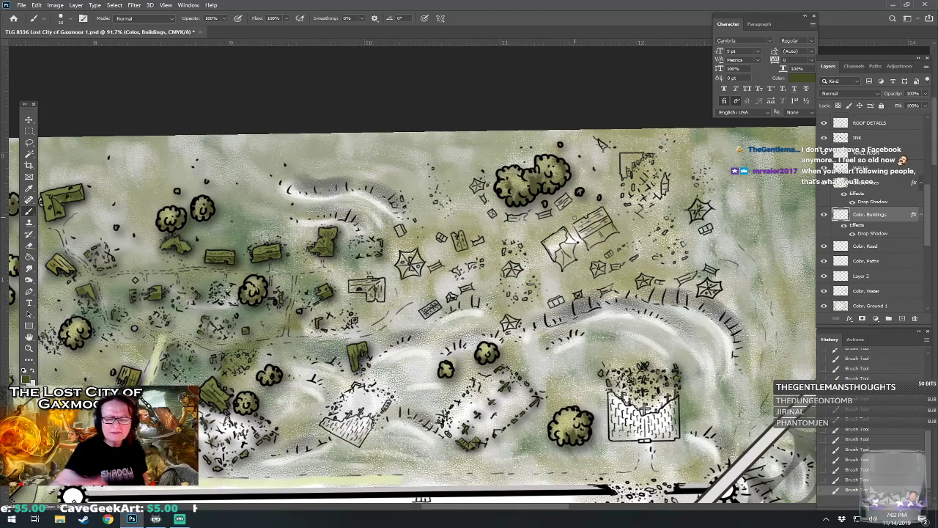
{"action": "mouse_move", "coordinate": [581, 231]}
{"action": "left_mouse_down"}
{"action": "mouse_move", "coordinate": [587, 220]}
{"action": "mouse_move", "coordinate": [575, 233]}
{"action": "mouse_move", "coordinate": [590, 239]}
{"action": "mouse_move", "coordinate": [581, 229]}
{"action": "mouse_move", "coordinate": [603, 210]}
{"action": "mouse_move", "coordinate": [604, 228]}
{"action": "mouse_move", "coordinate": [600, 208]}
{"action": "mouse_move", "coordinate": [591, 224]}
{"action": "mouse_move", "coordinate": [604, 217]}
{"action": "left_mouse_up"}
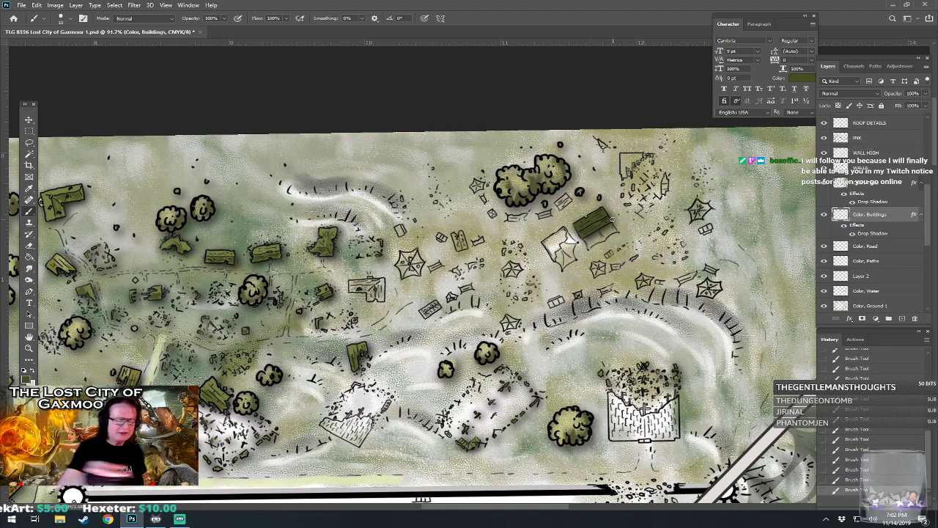
{"action": "left_click_drag", "start_coordinate": [462, 442], "coordinate": [473, 444]}
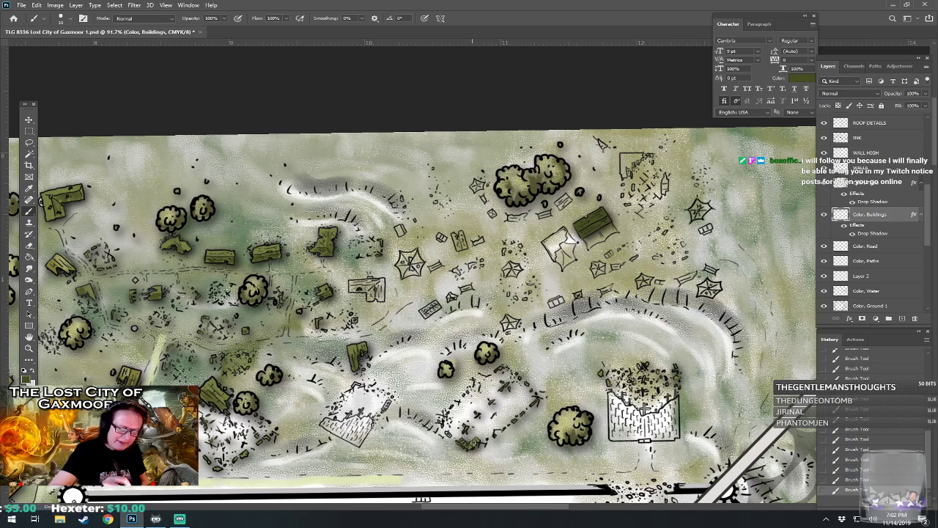
Set the brush colour to lighter olive #91985e and highlight the rectangular roof below the paired trees and the small building on the slope.
{"action": "left_click", "coordinate": [26, 378]}
{"action": "left_click", "coordinate": [531, 275]}
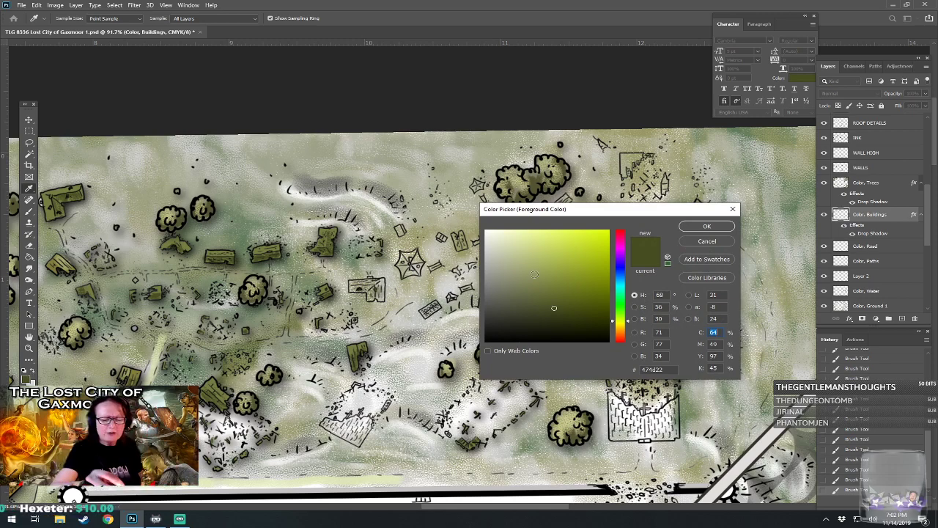
{"action": "left_click", "coordinate": [706, 226]}
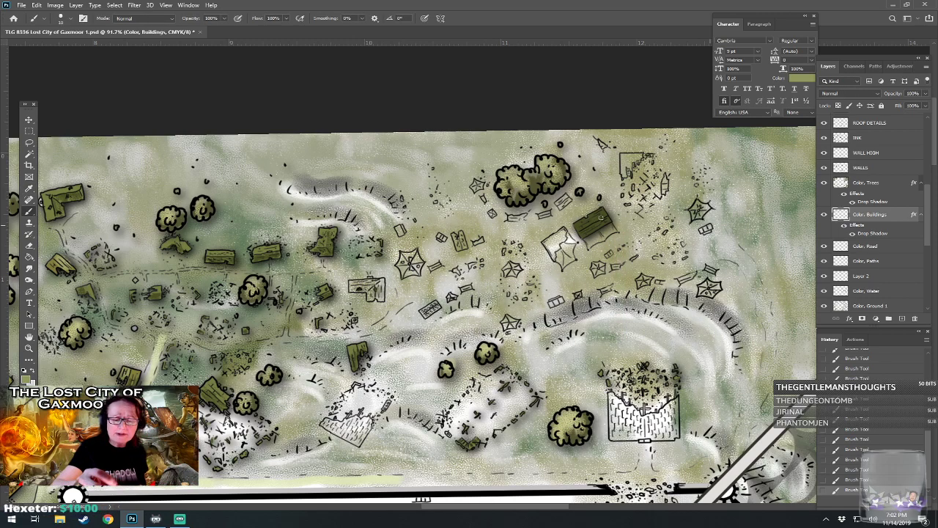
{"action": "mouse_move", "coordinate": [588, 223]}
{"action": "left_mouse_down"}
{"action": "mouse_move", "coordinate": [604, 214]}
{"action": "mouse_move", "coordinate": [584, 231]}
{"action": "mouse_move", "coordinate": [607, 218]}
{"action": "mouse_move", "coordinate": [582, 228]}
{"action": "mouse_move", "coordinate": [598, 216]}
{"action": "left_mouse_up"}
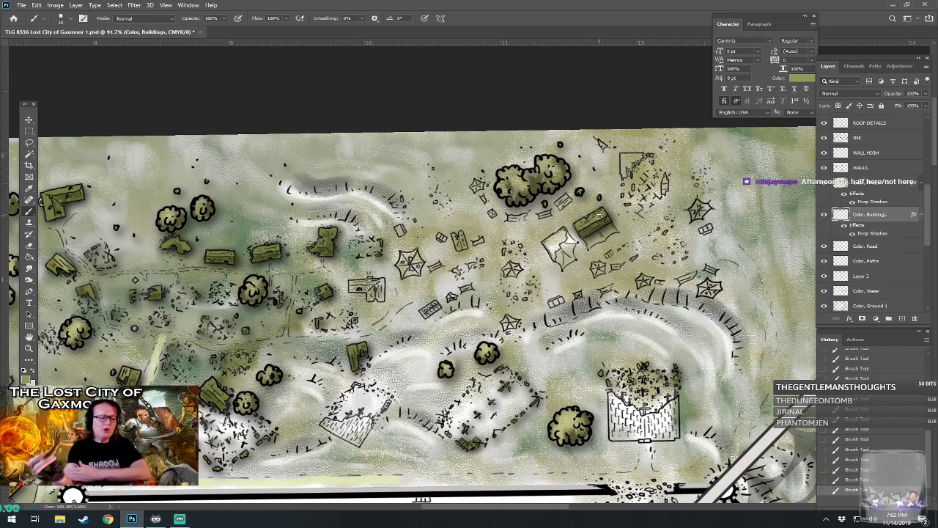
{"action": "left_click_drag", "start_coordinate": [350, 353], "coordinate": [358, 347]}
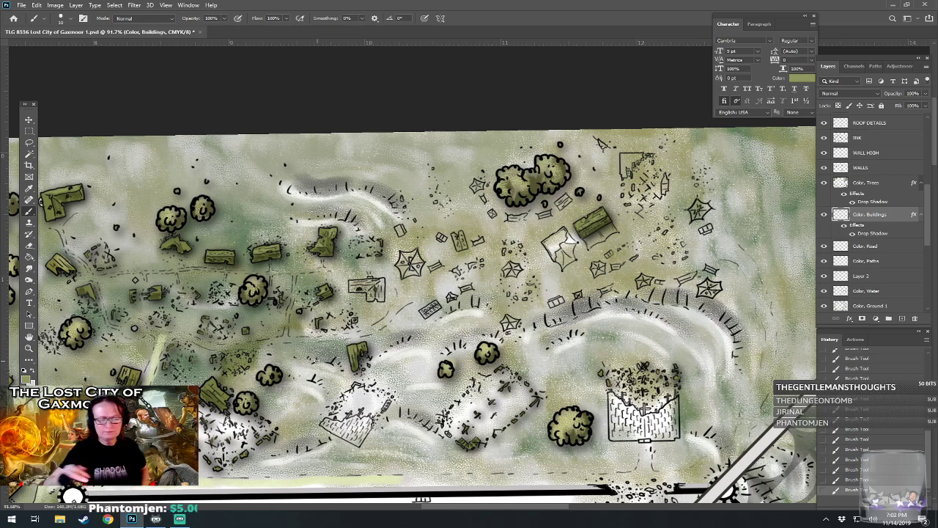
Set the brush colour to light grey #dedfdb.
{"action": "scroll", "coordinate": [316, 360], "scroll_direction": "left", "scroll_amount": 2}
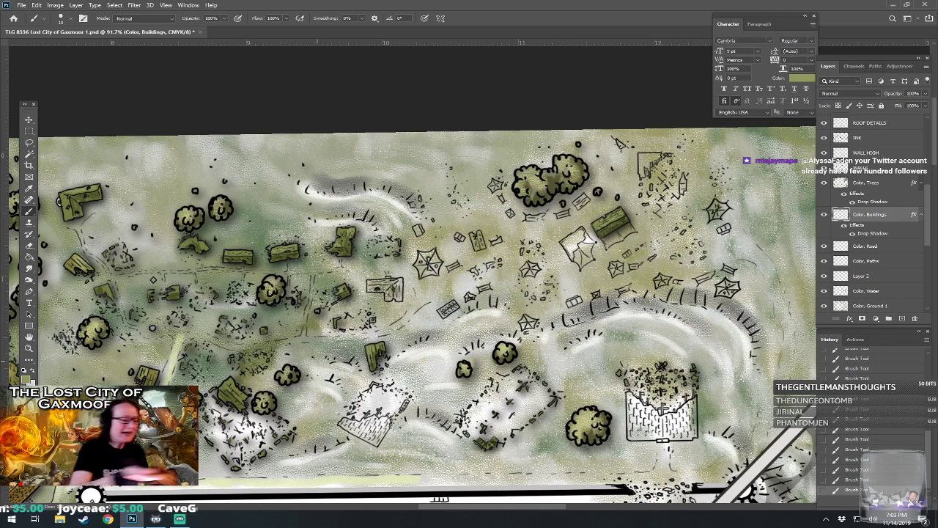
{"action": "left_click", "coordinate": [26, 379]}
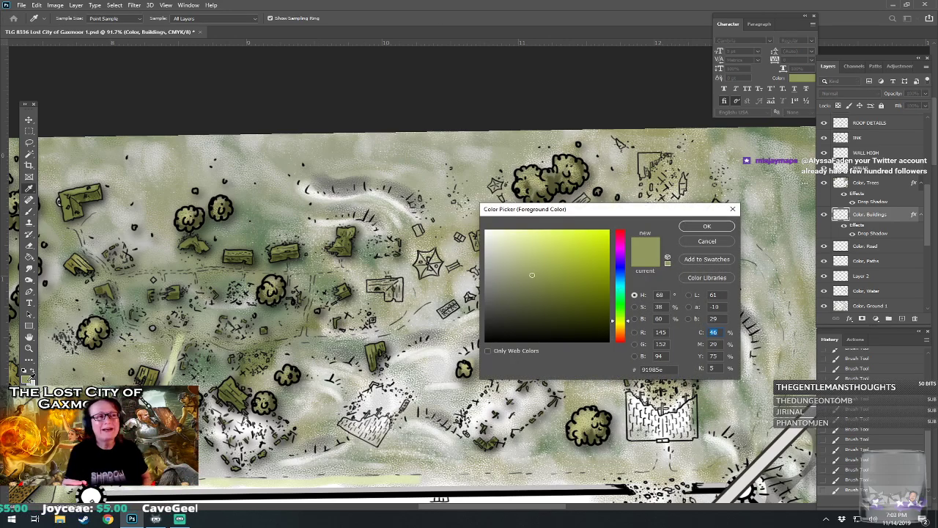
{"action": "left_click_drag", "start_coordinate": [634, 216], "coordinate": [616, 309]}
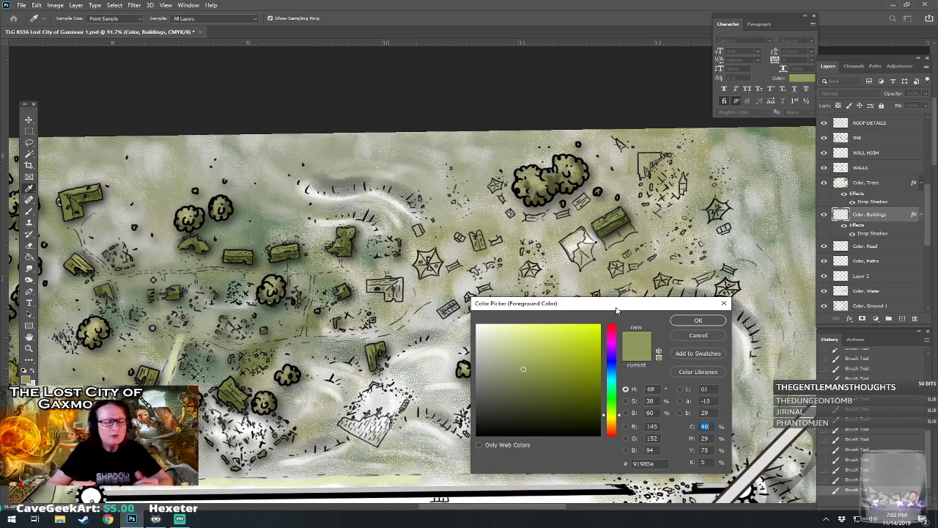
{"action": "left_click", "coordinate": [478, 337]}
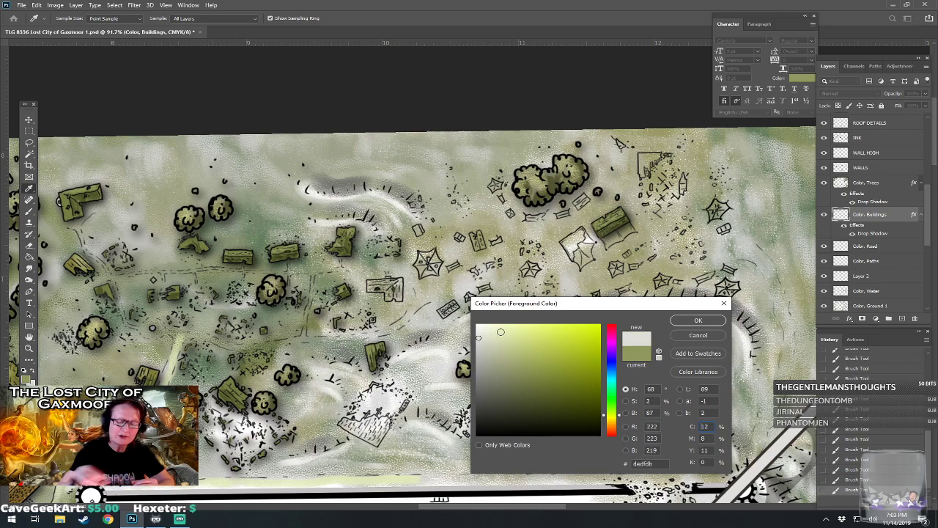
{"action": "left_click", "coordinate": [692, 320]}
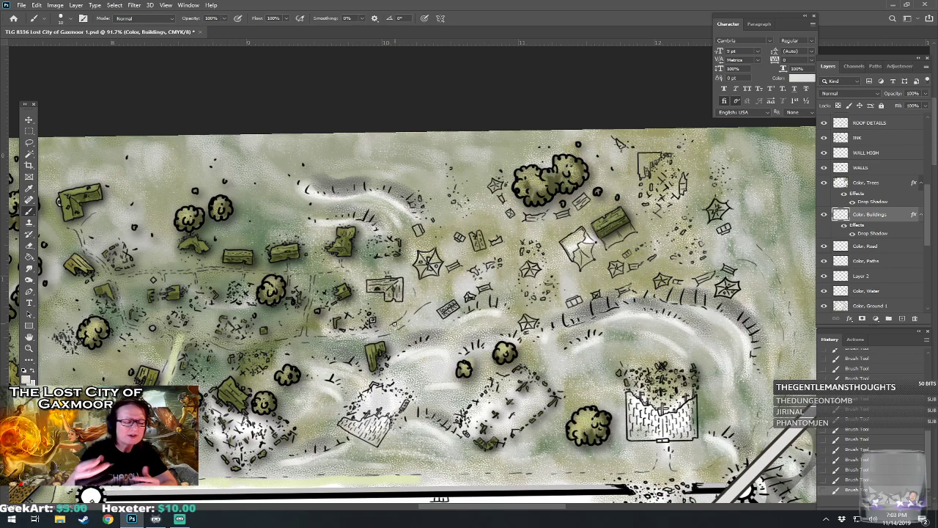
Set the brush colour to brown #b07f58 and fill the remaining roof of the broken building at the foot of the slope.
{"action": "scroll", "coordinate": [394, 324], "scroll_direction": "left", "scroll_amount": 5}
{"action": "scroll", "coordinate": [394, 324], "scroll_direction": "right", "scroll_amount": 1}
{"action": "left_click_drag", "start_coordinate": [436, 319], "coordinate": [369, 294]}
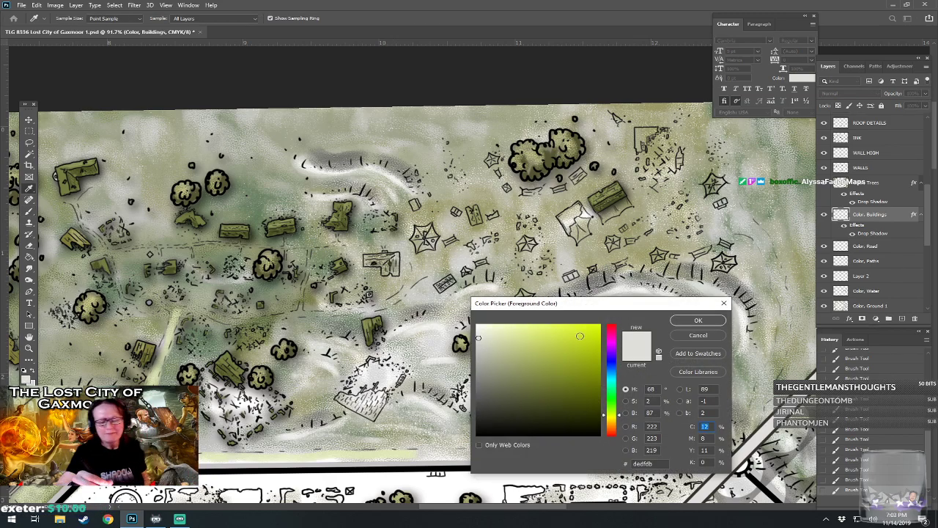
{"action": "left_click", "coordinate": [613, 331]}
{"action": "left_click_drag", "start_coordinate": [613, 406], "coordinate": [613, 427]}
{"action": "left_click_drag", "start_coordinate": [559, 368], "coordinate": [538, 358]}
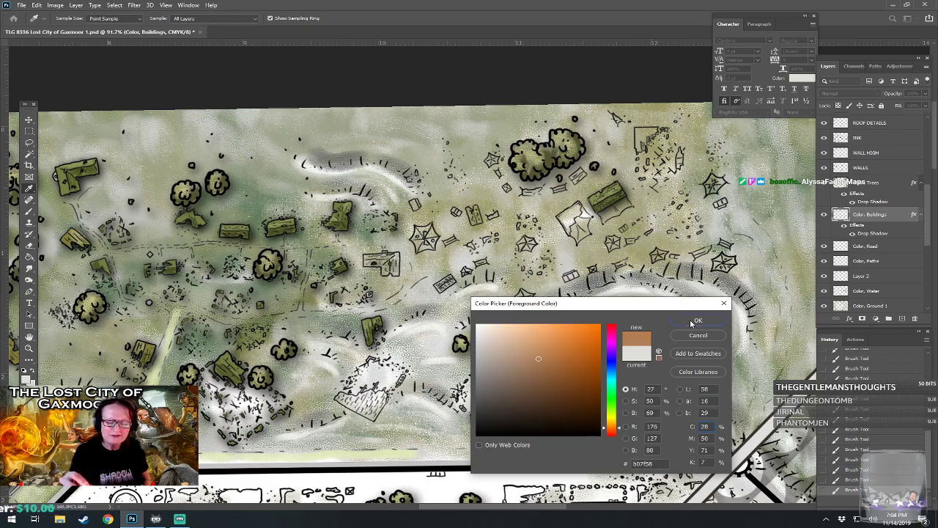
{"action": "left_click", "coordinate": [690, 321]}
{"action": "mouse_move", "coordinate": [348, 398]}
{"action": "left_mouse_down"}
{"action": "mouse_move", "coordinate": [339, 398]}
{"action": "mouse_move", "coordinate": [356, 408]}
{"action": "mouse_move", "coordinate": [344, 407]}
{"action": "mouse_move", "coordinate": [351, 396]}
{"action": "mouse_move", "coordinate": [343, 398]}
{"action": "mouse_move", "coordinate": [351, 409]}
{"action": "mouse_move", "coordinate": [345, 404]}
{"action": "mouse_move", "coordinate": [377, 422]}
{"action": "mouse_move", "coordinate": [381, 409]}
{"action": "mouse_move", "coordinate": [364, 398]}
{"action": "mouse_move", "coordinate": [387, 405]}
{"action": "mouse_move", "coordinate": [381, 394]}
{"action": "left_mouse_up"}
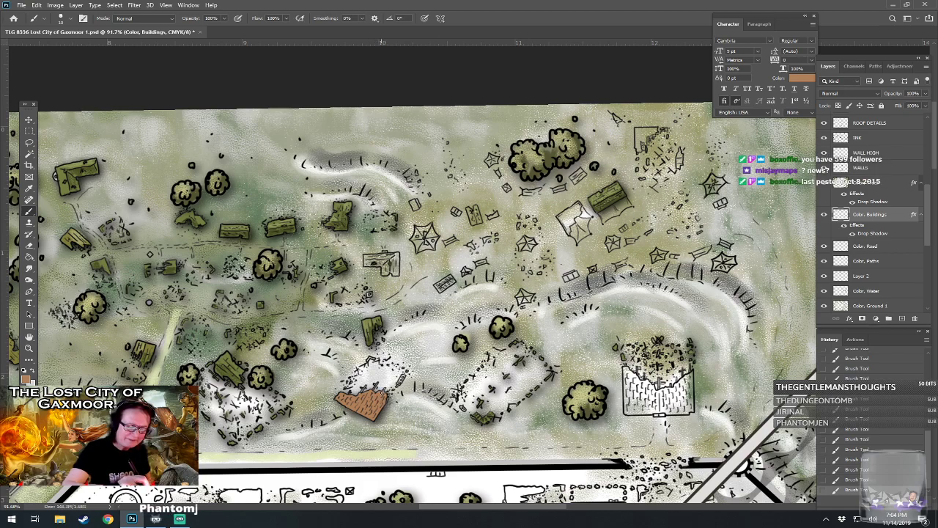
Shade the broken building's brown roof with a darker brown and highlight it with light tan #d9a77f.
{"action": "left_click", "coordinate": [27, 379]}
{"action": "left_click", "coordinate": [550, 372]}
{"action": "left_click", "coordinate": [699, 321]}
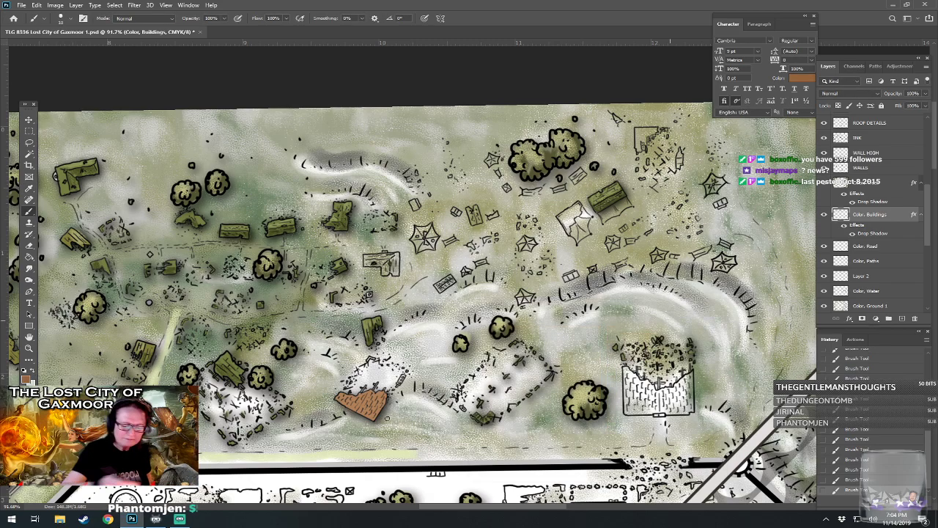
{"action": "left_click_drag", "start_coordinate": [365, 412], "coordinate": [380, 393]}
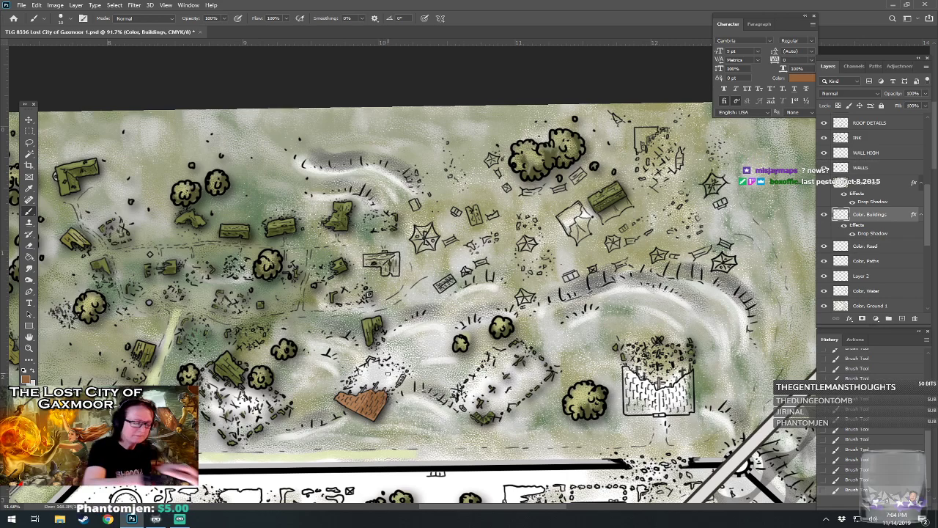
{"action": "left_click", "coordinate": [28, 378]}
{"action": "left_click", "coordinate": [527, 338]}
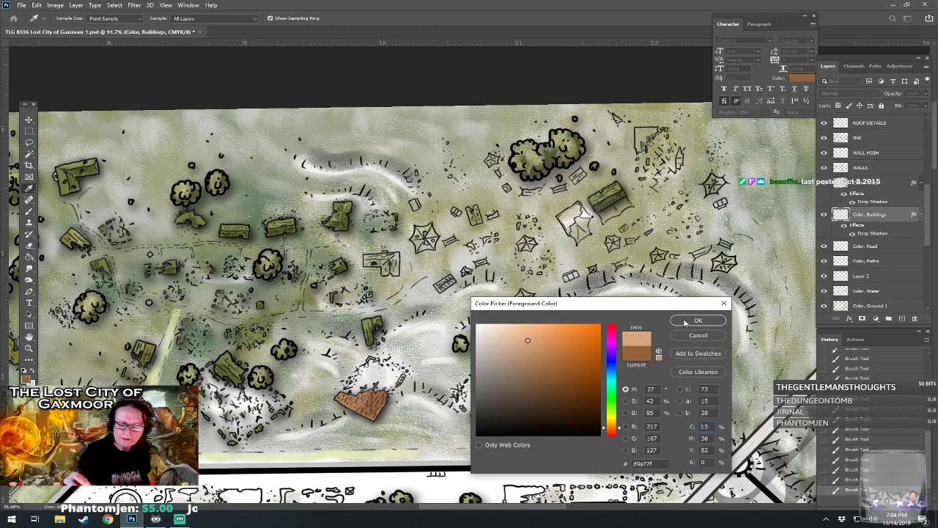
{"action": "left_click", "coordinate": [699, 321]}
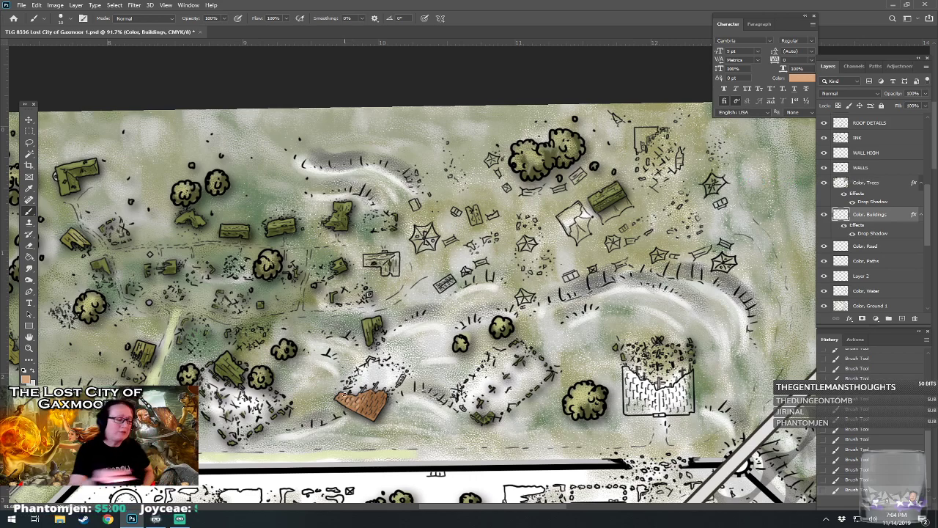
Set the brush colour to pale warm grey #d8d2ce.
{"action": "left_click", "coordinate": [27, 379]}
{"action": "left_click", "coordinate": [482, 341]}
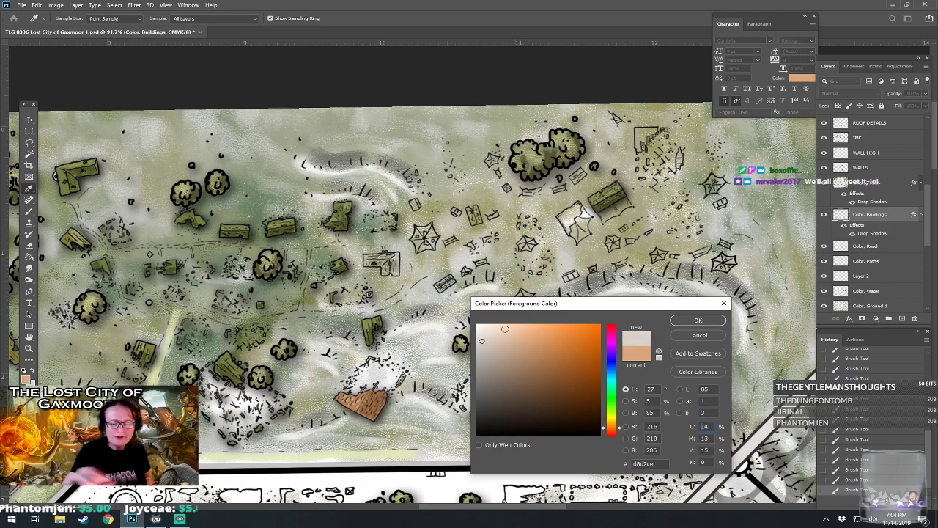
{"action": "left_click", "coordinate": [682, 321]}
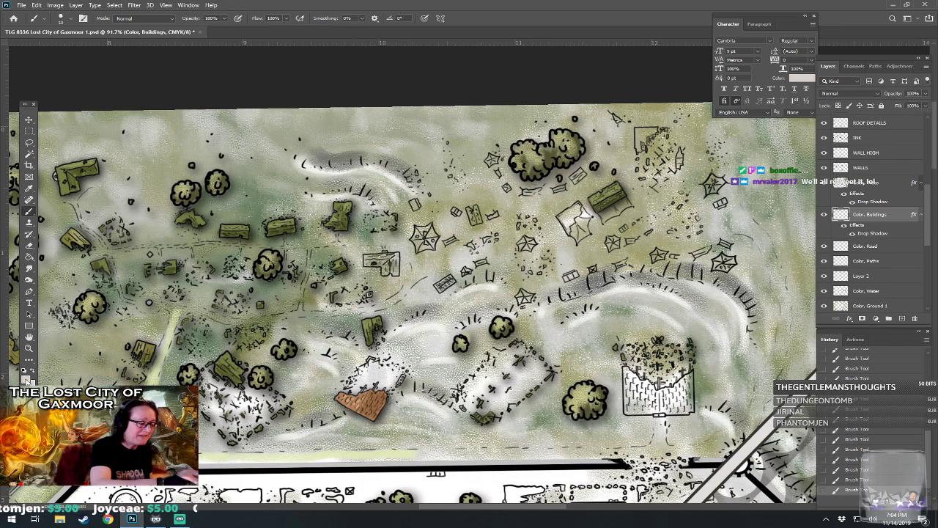
Set the brush colour to olive green #949947 and dab it on the rubble above the brown roof.
{"action": "left_click", "coordinate": [28, 379]}
{"action": "left_click", "coordinate": [613, 416]}
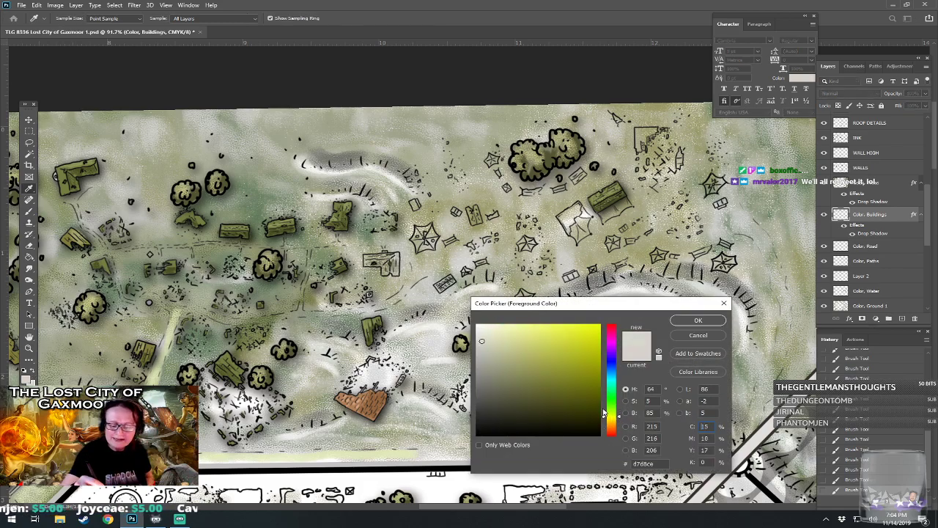
{"action": "left_click", "coordinate": [542, 368]}
{"action": "left_click", "coordinate": [687, 321]}
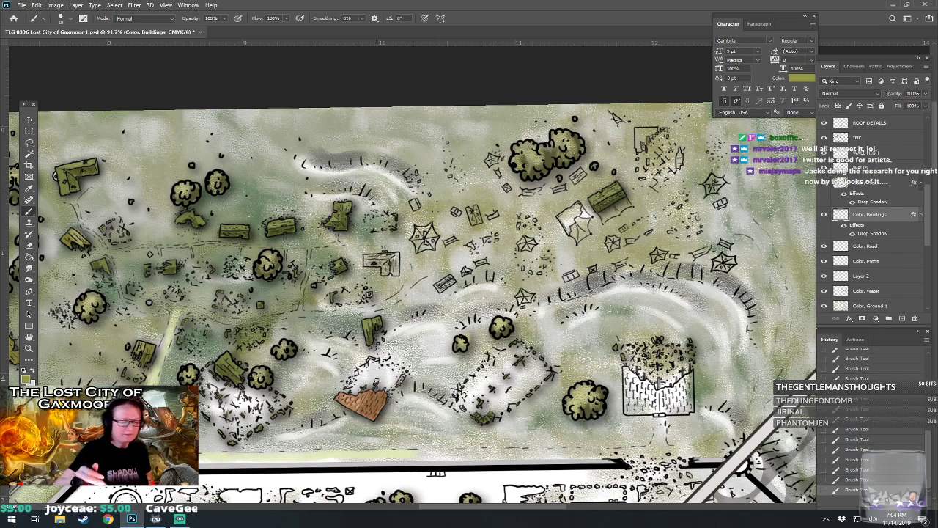
{"action": "left_click_drag", "start_coordinate": [371, 359], "coordinate": [376, 361]}
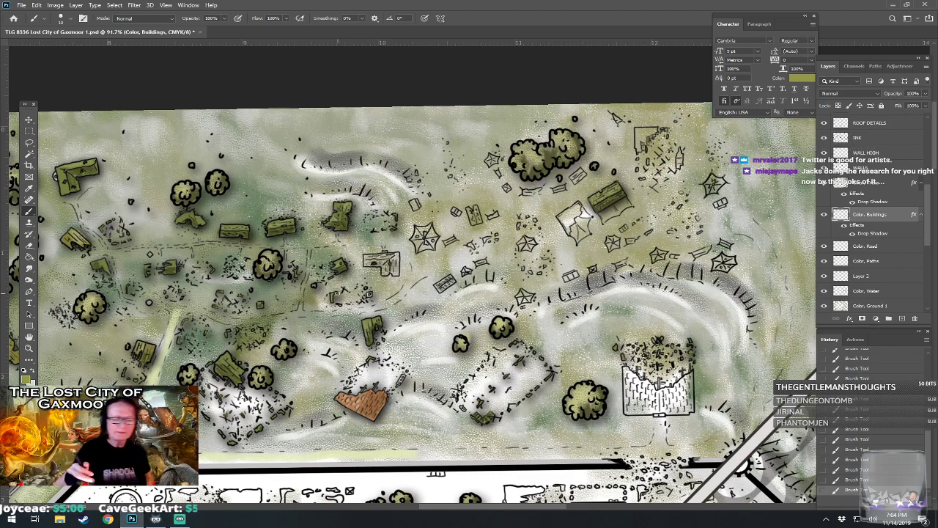
Set the brush colour to muted olive #828645 and fill the L-shaped building east of the lane's ruins.
{"action": "scroll", "coordinate": [337, 293], "scroll_direction": "right", "scroll_amount": 2}
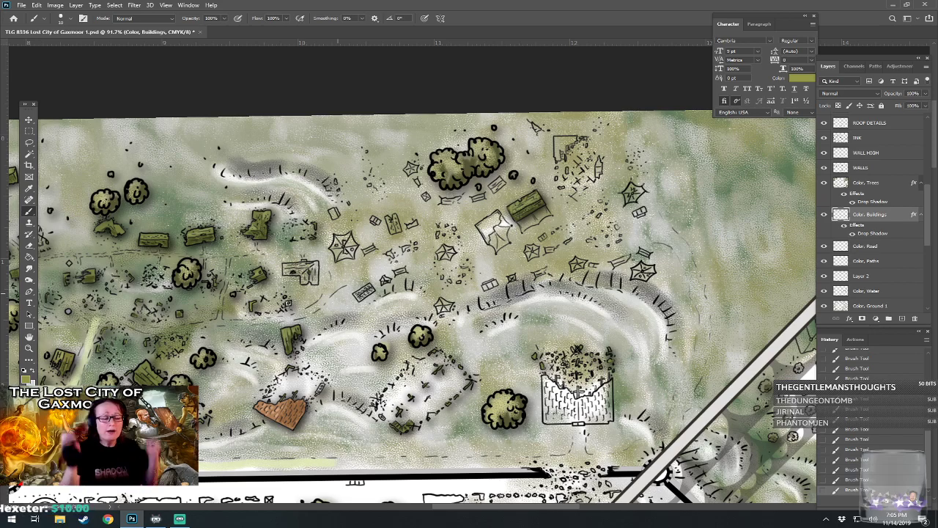
{"action": "left_click_drag", "start_coordinate": [338, 293], "coordinate": [398, 310]}
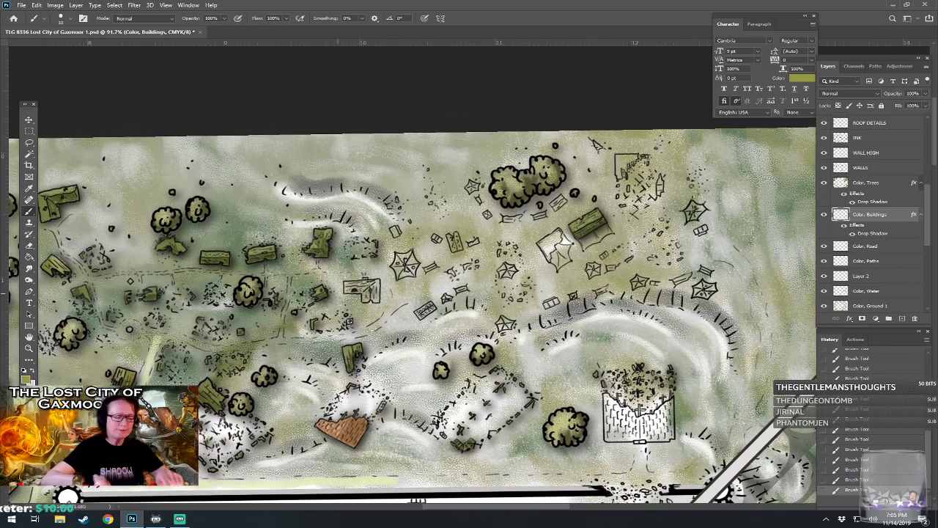
{"action": "scroll", "coordinate": [338, 293], "scroll_direction": "up", "scroll_amount": 2}
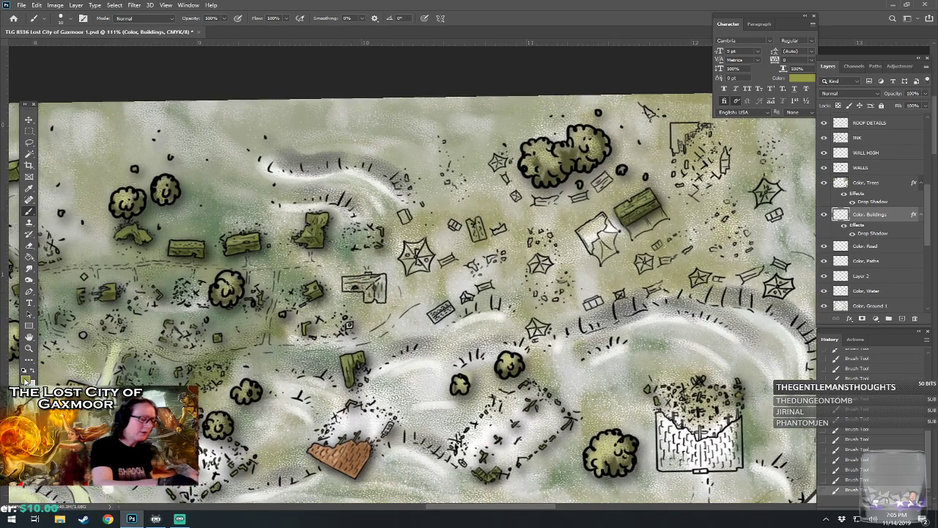
{"action": "left_click", "coordinate": [26, 377]}
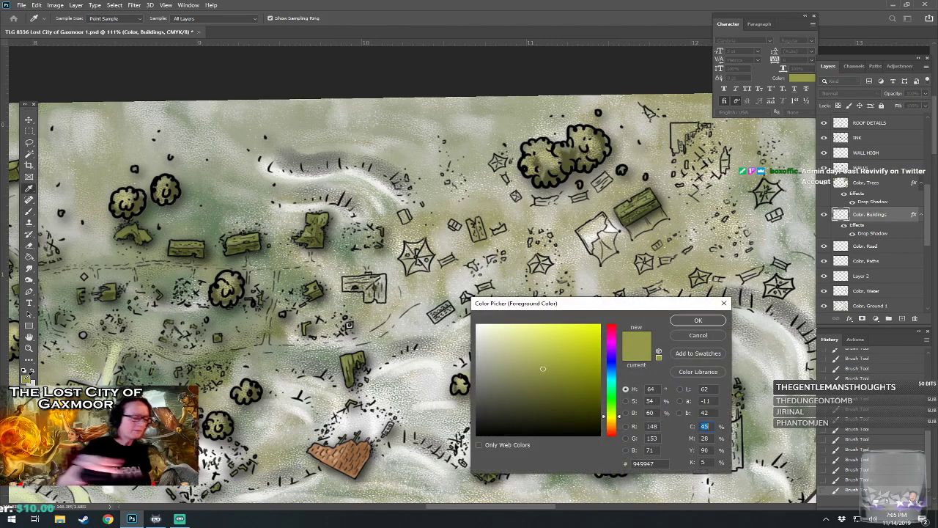
{"action": "left_click", "coordinate": [536, 379]}
{"action": "left_click", "coordinate": [699, 321]}
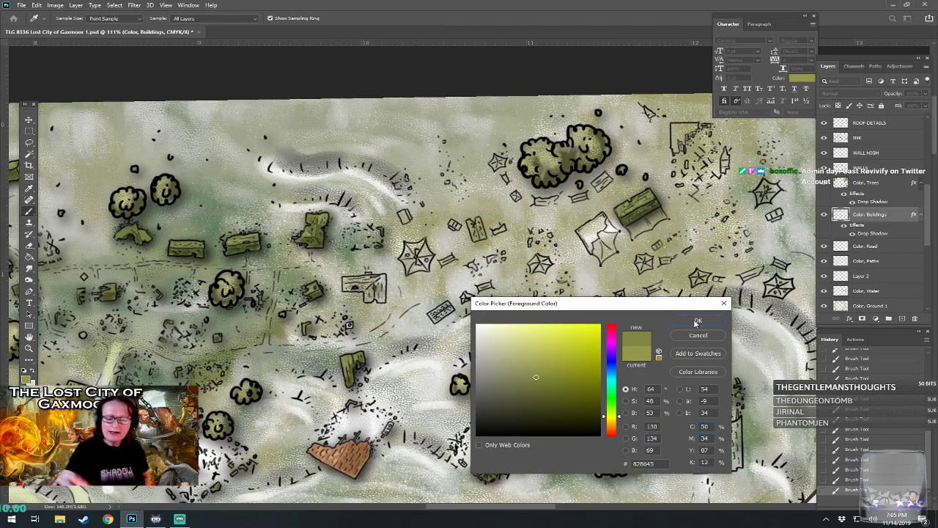
{"action": "mouse_move", "coordinate": [347, 287]}
{"action": "left_mouse_down"}
{"action": "mouse_move", "coordinate": [367, 276]}
{"action": "mouse_move", "coordinate": [370, 283]}
{"action": "mouse_move", "coordinate": [358, 283]}
{"action": "mouse_move", "coordinate": [367, 274]}
{"action": "mouse_move", "coordinate": [381, 292]}
{"action": "mouse_move", "coordinate": [382, 276]}
{"action": "mouse_move", "coordinate": [367, 295]}
{"action": "mouse_move", "coordinate": [373, 300]}
{"action": "mouse_move", "coordinate": [384, 281]}
{"action": "left_mouse_up"}
Set the brush colour to a darker olive and shade both wings of the L-shaped building's roof.
{"action": "left_click", "coordinate": [26, 377]}
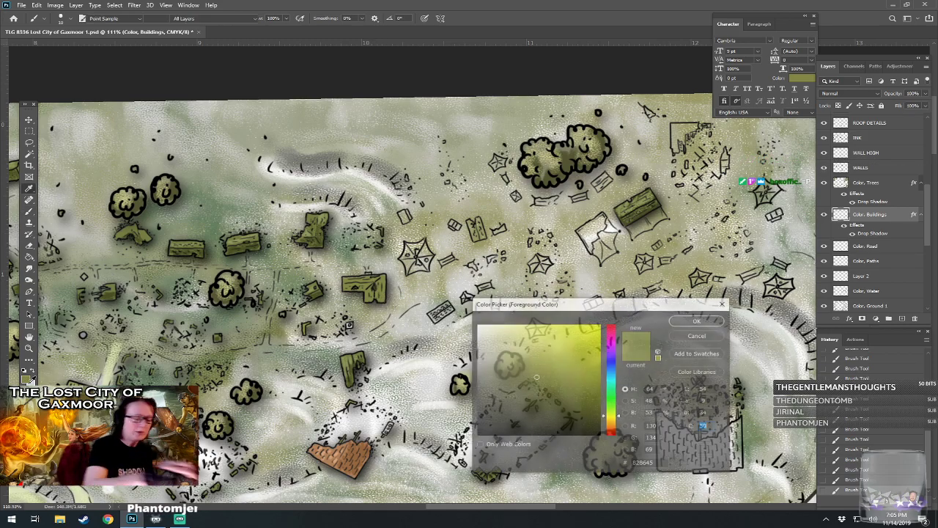
{"action": "left_click", "coordinate": [551, 386]}
{"action": "left_click", "coordinate": [673, 320]}
{"action": "left_click_drag", "start_coordinate": [346, 288], "coordinate": [350, 289]}
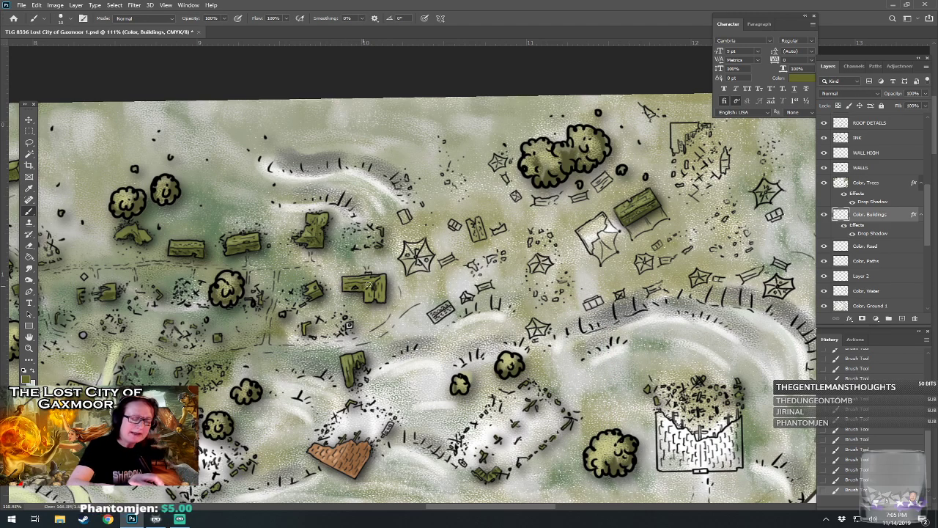
{"action": "left_click_drag", "start_coordinate": [378, 290], "coordinate": [380, 282]}
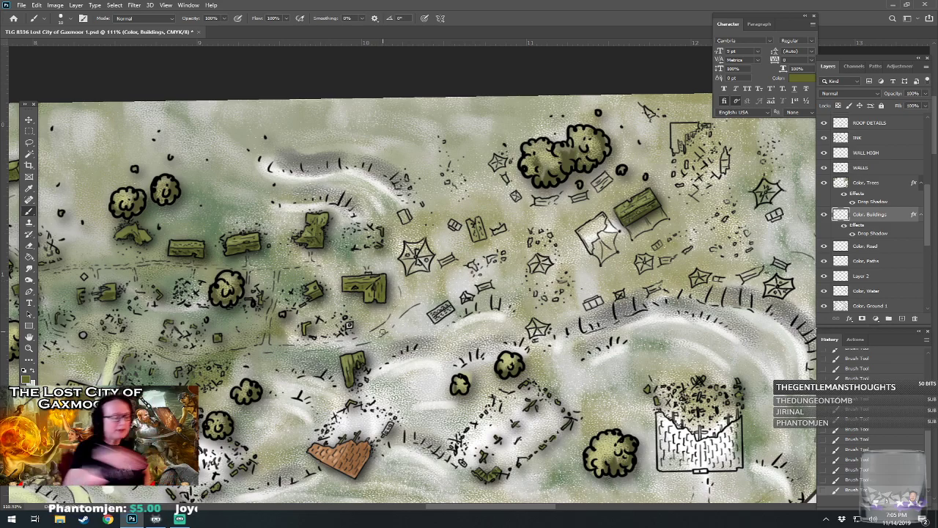
Set the brush colour to a pale grey-green.
{"action": "left_click", "coordinate": [27, 375]}
{"action": "left_click", "coordinate": [485, 341]}
{"action": "left_click", "coordinate": [697, 320]}
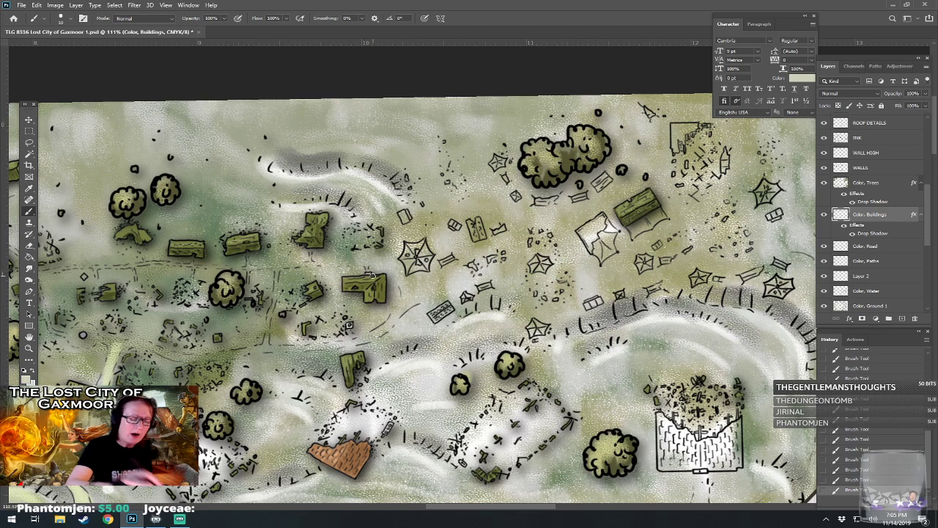
Set the brush colour to dark brown #734326 and fill the half-collapsed roof of the large building just north of the city wall.
{"action": "left_click_drag", "start_coordinate": [463, 465], "coordinate": [445, 421]}
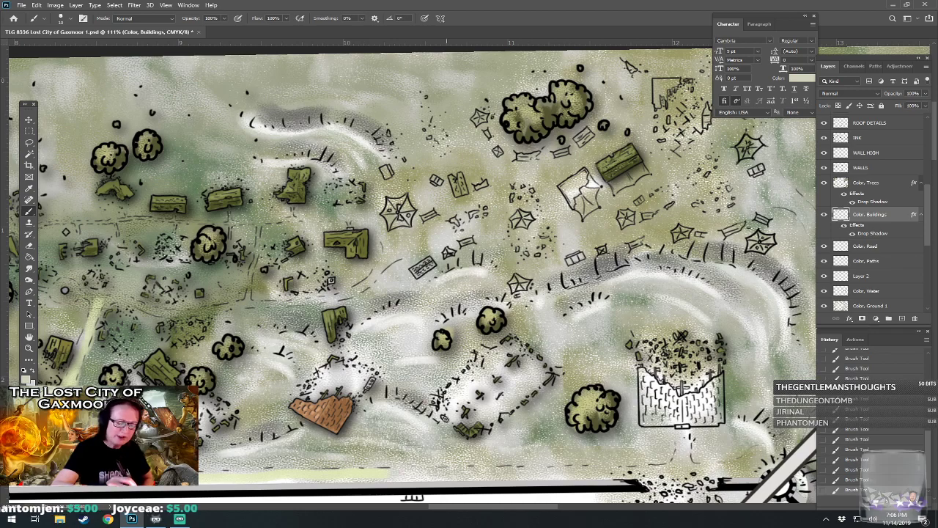
{"action": "left_click_drag", "start_coordinate": [445, 420], "coordinate": [357, 441]}
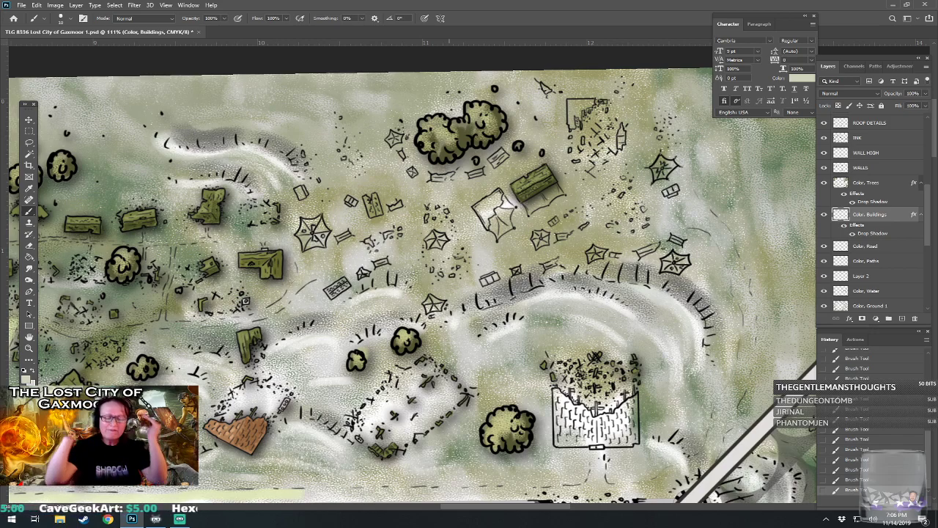
{"action": "key", "text": "i"}
{"action": "left_click", "coordinate": [26, 375]}
{"action": "left_click_drag", "start_coordinate": [614, 417], "coordinate": [614, 429]}
{"action": "left_click", "coordinate": [557, 385]}
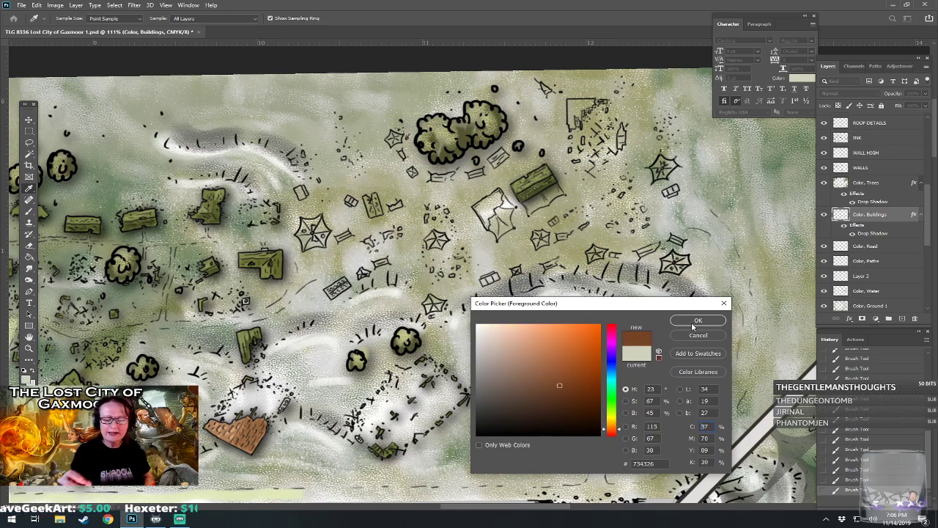
{"action": "left_click", "coordinate": [694, 321]}
{"action": "key", "text": "b"}
{"action": "left_click_drag", "start_coordinate": [681, 321], "coordinate": [616, 256]}
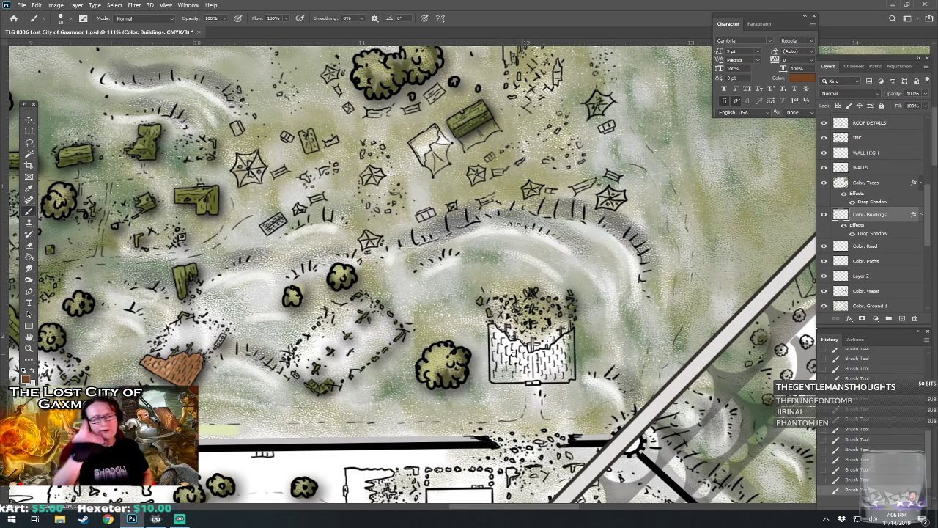
{"action": "mouse_move", "coordinate": [494, 341]}
{"action": "left_mouse_down"}
{"action": "mouse_move", "coordinate": [495, 362]}
{"action": "mouse_move", "coordinate": [492, 351]}
{"action": "left_mouse_up"}
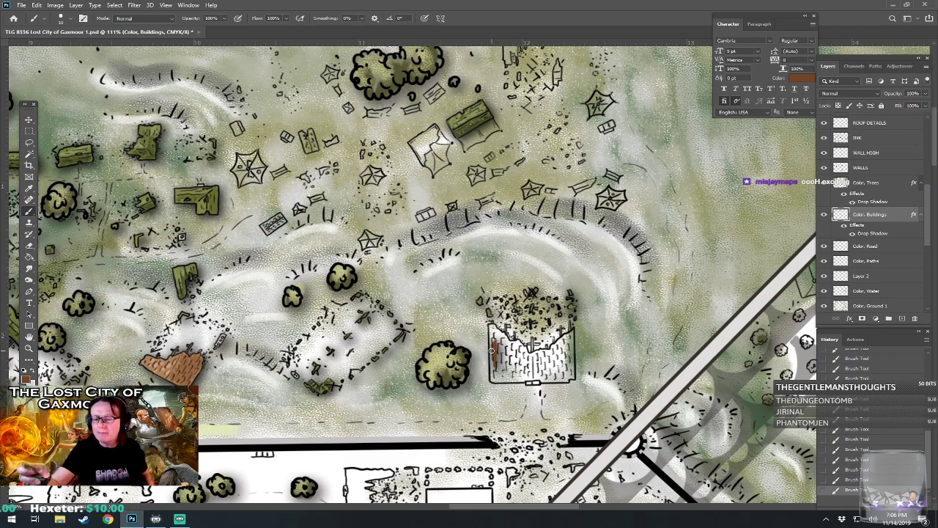
{"action": "mouse_move", "coordinate": [491, 351]}
{"action": "left_mouse_down"}
{"action": "mouse_move", "coordinate": [490, 326]}
{"action": "mouse_move", "coordinate": [499, 349]}
{"action": "mouse_move", "coordinate": [494, 329]}
{"action": "mouse_move", "coordinate": [531, 361]}
{"action": "mouse_move", "coordinate": [564, 337]}
{"action": "mouse_move", "coordinate": [563, 351]}
{"action": "mouse_move", "coordinate": [572, 330]}
{"action": "mouse_move", "coordinate": [572, 343]}
{"action": "mouse_move", "coordinate": [532, 362]}
{"action": "mouse_move", "coordinate": [536, 382]}
{"action": "mouse_move", "coordinate": [566, 380]}
{"action": "mouse_move", "coordinate": [572, 366]}
{"action": "mouse_move", "coordinate": [542, 360]}
{"action": "mouse_move", "coordinate": [537, 371]}
{"action": "mouse_move", "coordinate": [549, 357]}
{"action": "mouse_move", "coordinate": [551, 380]}
{"action": "mouse_move", "coordinate": [555, 361]}
{"action": "mouse_move", "coordinate": [563, 373]}
{"action": "mouse_move", "coordinate": [569, 358]}
{"action": "mouse_move", "coordinate": [572, 376]}
{"action": "mouse_move", "coordinate": [550, 378]}
{"action": "mouse_move", "coordinate": [568, 378]}
{"action": "mouse_move", "coordinate": [542, 365]}
{"action": "mouse_move", "coordinate": [493, 366]}
{"action": "mouse_move", "coordinate": [503, 381]}
{"action": "mouse_move", "coordinate": [492, 381]}
{"action": "mouse_move", "coordinate": [516, 367]}
{"action": "left_mouse_up"}
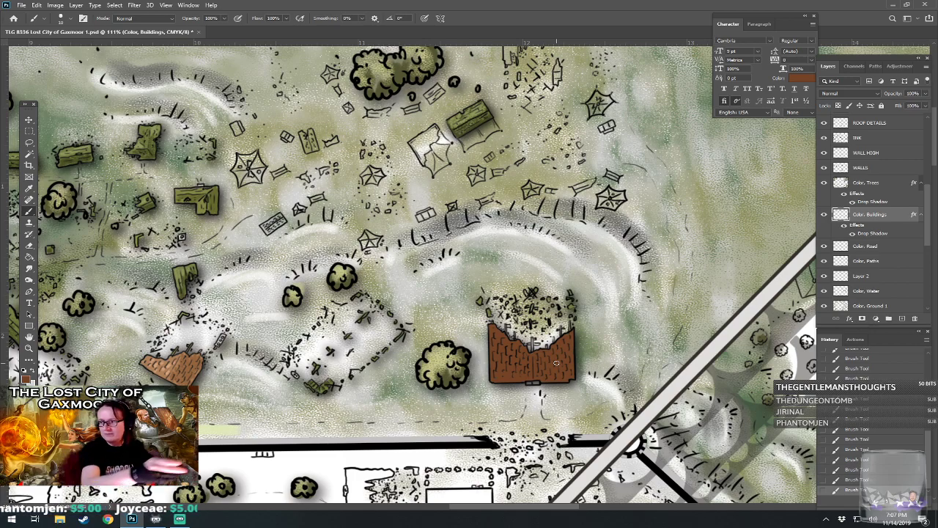
Set the brush colour to lighter brown #9f6b4b and highlight the shingles across the half-collapsed roof.
{"action": "left_click", "coordinate": [26, 379]}
{"action": "left_click", "coordinate": [542, 366]}
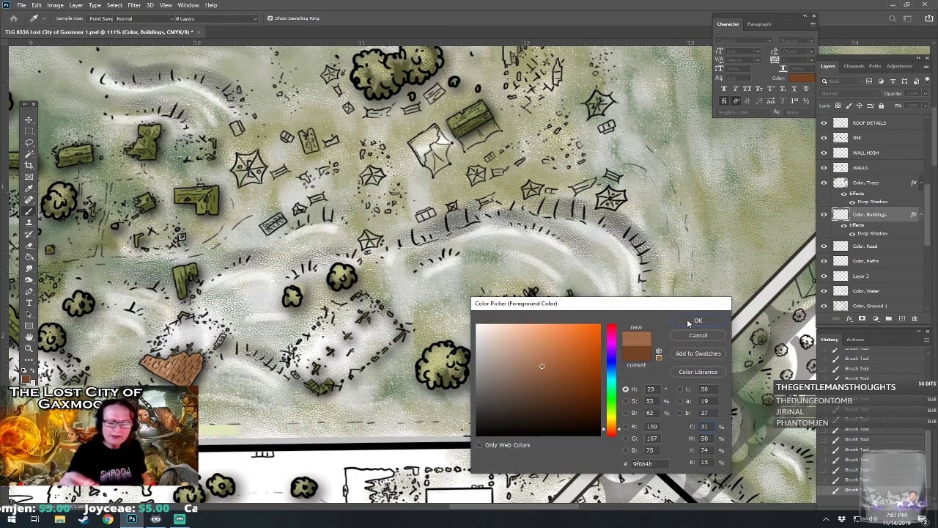
{"action": "left_click", "coordinate": [695, 321]}
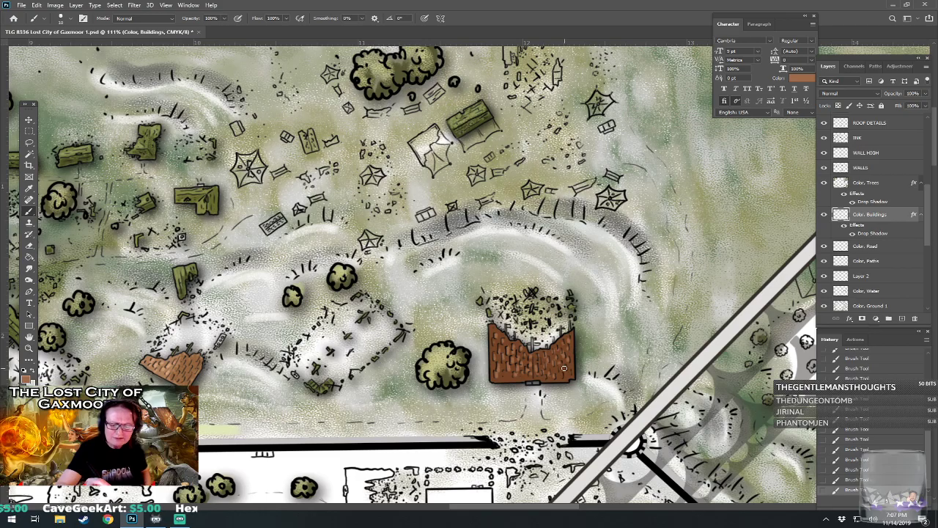
{"action": "left_click_drag", "start_coordinate": [568, 372], "coordinate": [578, 370]}
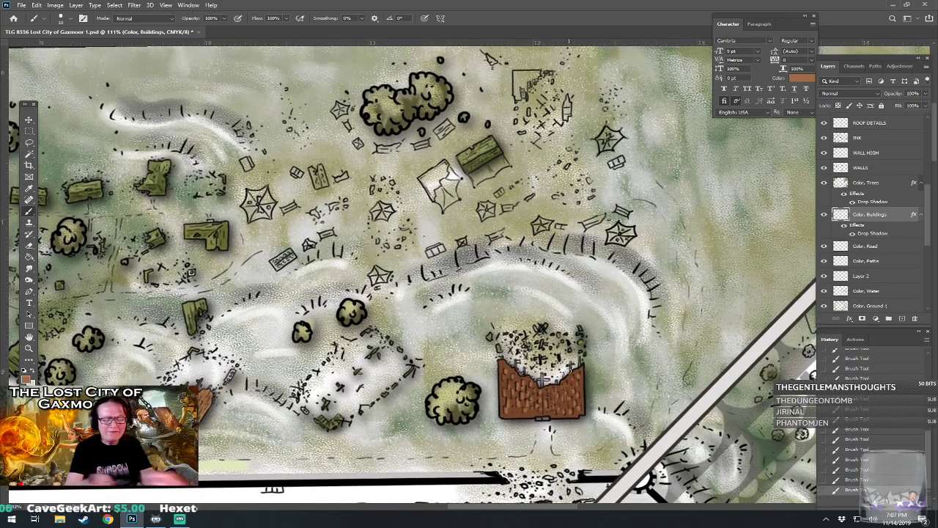
Set the brush colour to light grey and paint the small doorstep at the brown-roofed building's south edge.
{"action": "scroll", "coordinate": [568, 371], "scroll_direction": "down", "scroll_amount": 15}
{"action": "scroll", "coordinate": [568, 371], "scroll_direction": "down", "scroll_amount": 6}
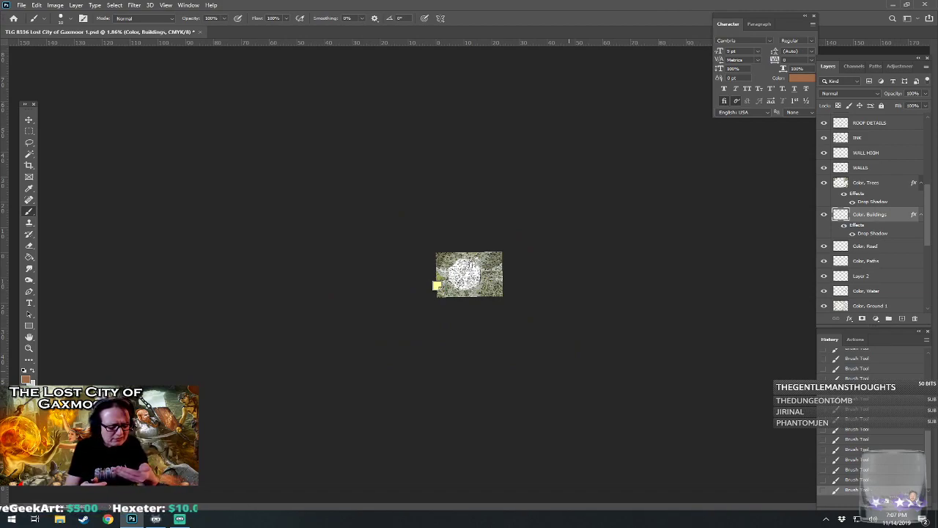
{"action": "scroll", "coordinate": [469, 274], "scroll_direction": "up", "scroll_amount": 12}
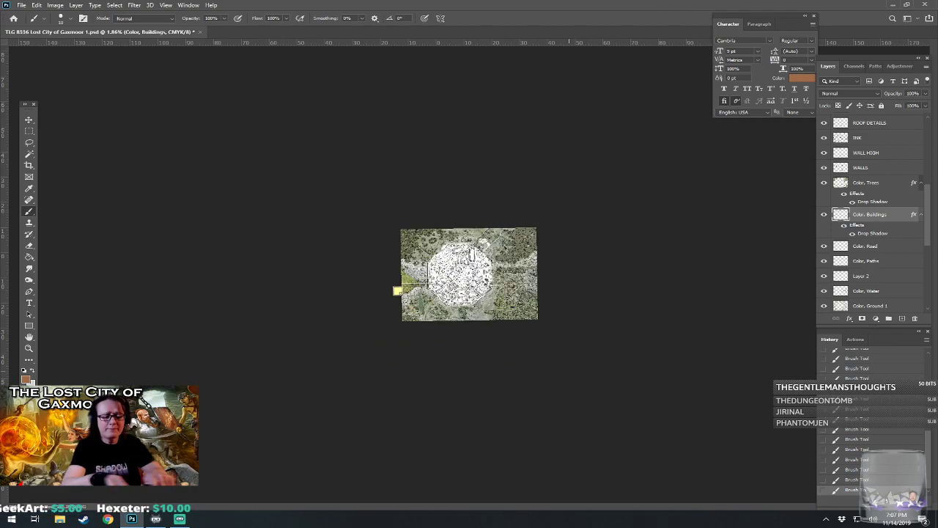
{"action": "scroll", "coordinate": [327, 139], "scroll_direction": "up", "scroll_amount": 5}
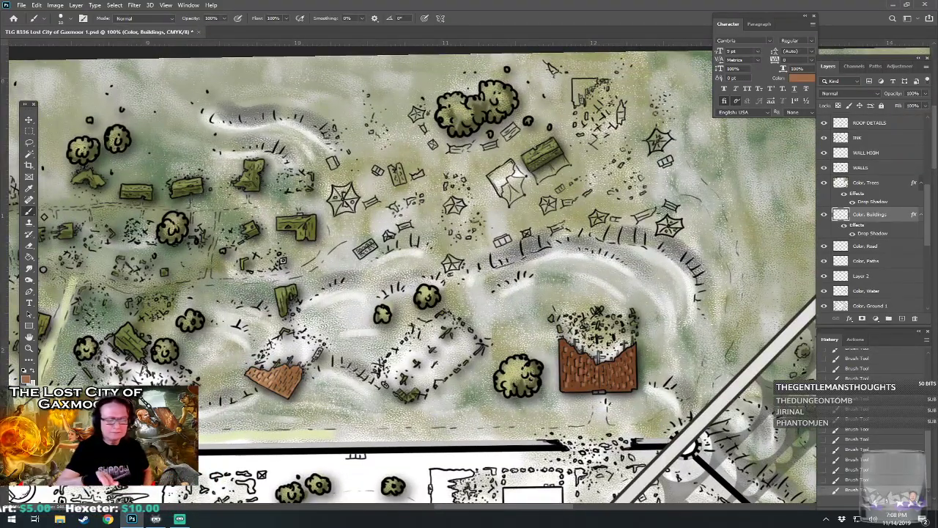
{"action": "left_click_drag", "start_coordinate": [469, 274], "coordinate": [358, 292]}
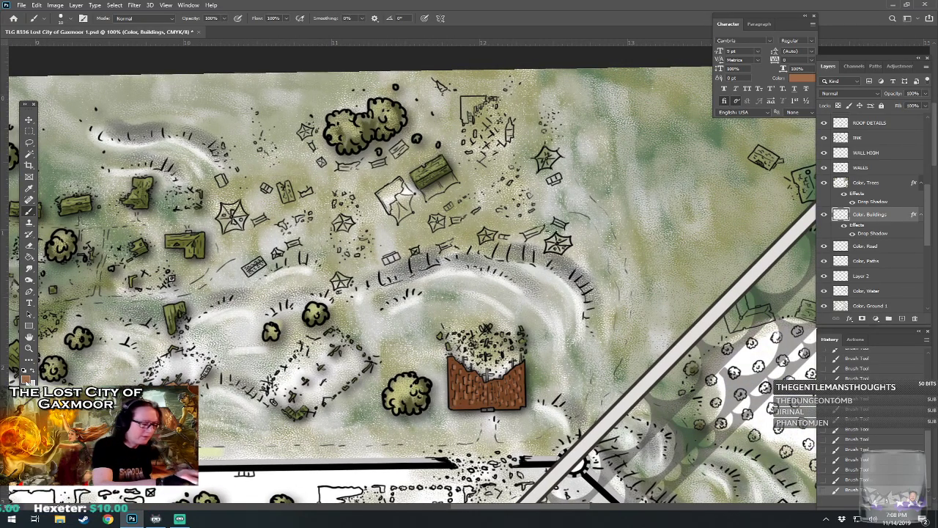
{"action": "left_click", "coordinate": [27, 376]}
{"action": "left_click", "coordinate": [477, 353]}
{"action": "left_click", "coordinate": [686, 322]}
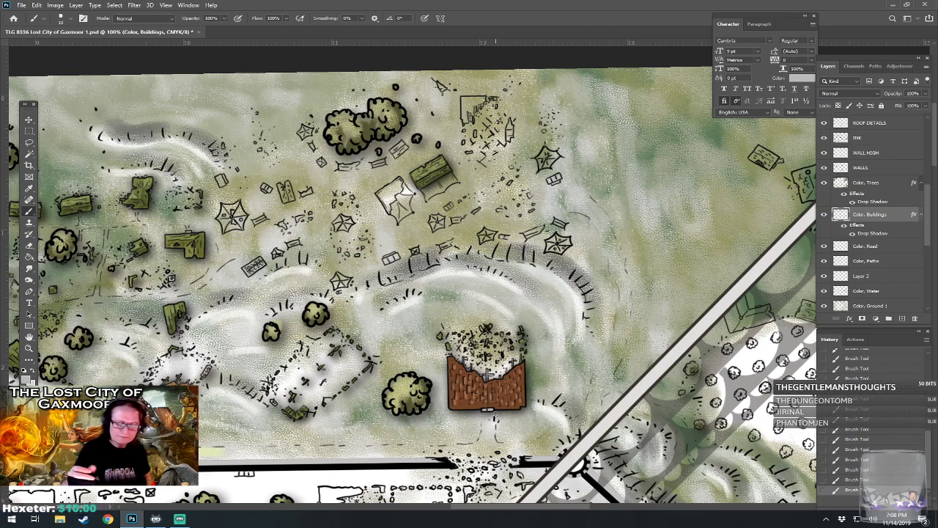
Set the brush colour to olive #7f783d and dab it on the debris along the brown roof's broken edge.
{"action": "left_click", "coordinate": [27, 378]}
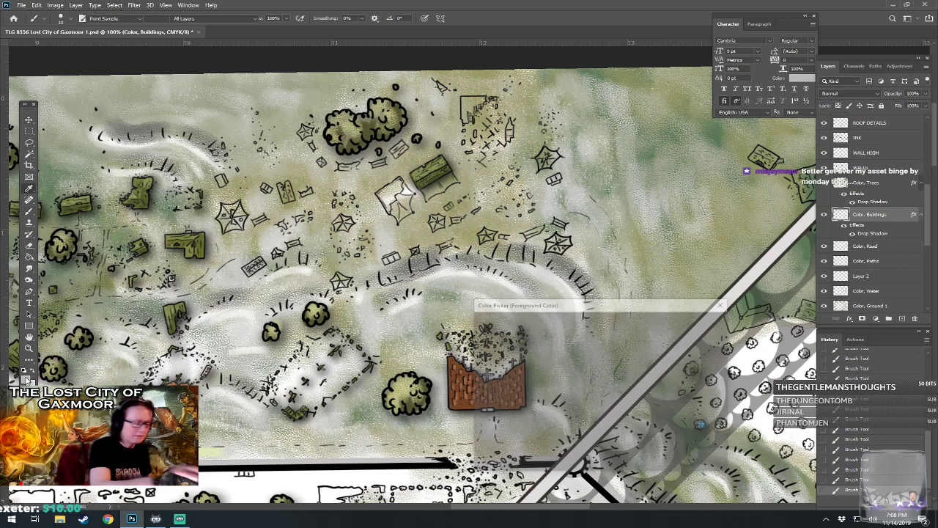
{"action": "left_click", "coordinate": [612, 419]}
{"action": "left_click", "coordinate": [541, 379]}
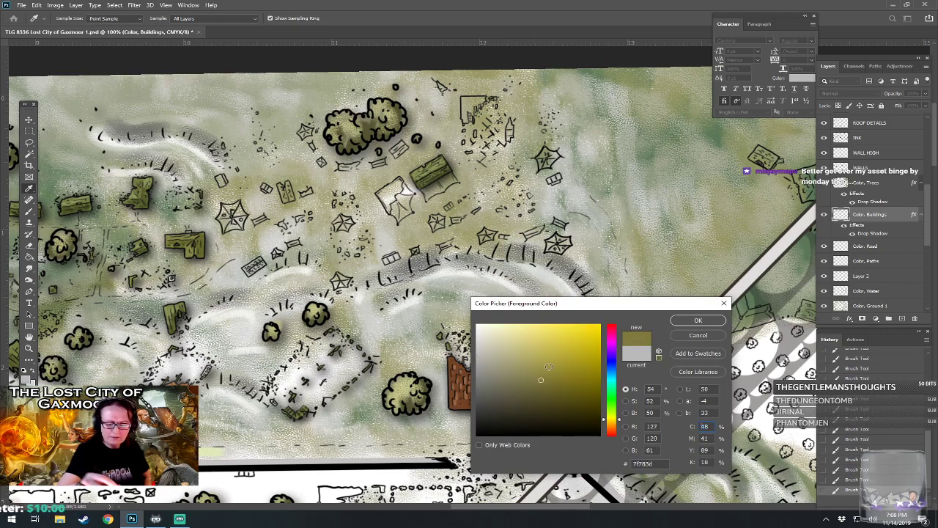
{"action": "left_click", "coordinate": [696, 321]}
{"action": "mouse_move", "coordinate": [487, 371]}
{"action": "left_mouse_down"}
{"action": "mouse_move", "coordinate": [515, 363]}
{"action": "mouse_move", "coordinate": [478, 369]}
{"action": "left_mouse_up"}
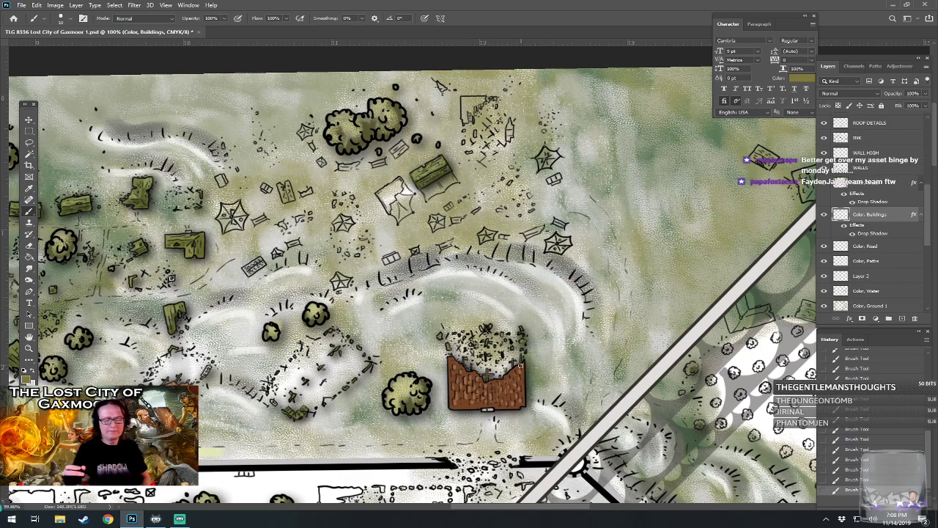
{"action": "left_click_drag", "start_coordinate": [522, 365], "coordinate": [473, 332]}
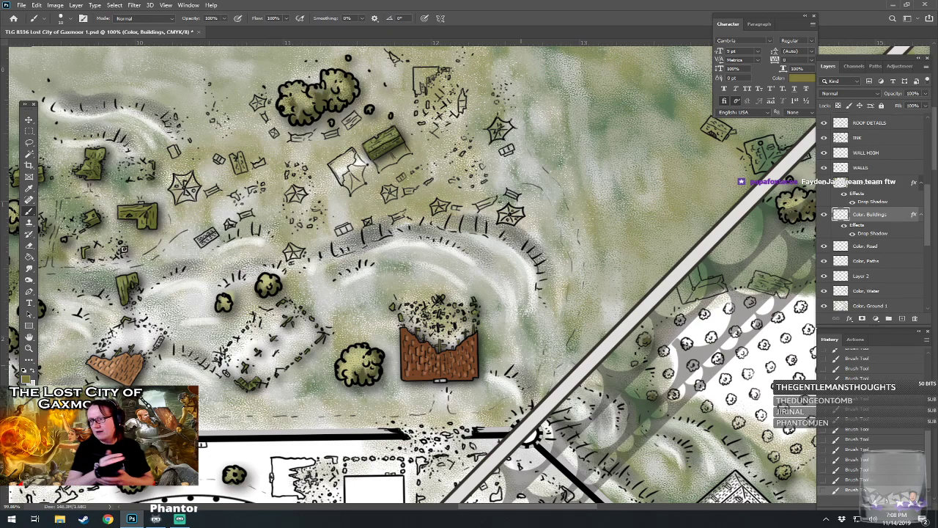
{"action": "left_click_drag", "start_coordinate": [474, 332], "coordinate": [523, 336]}
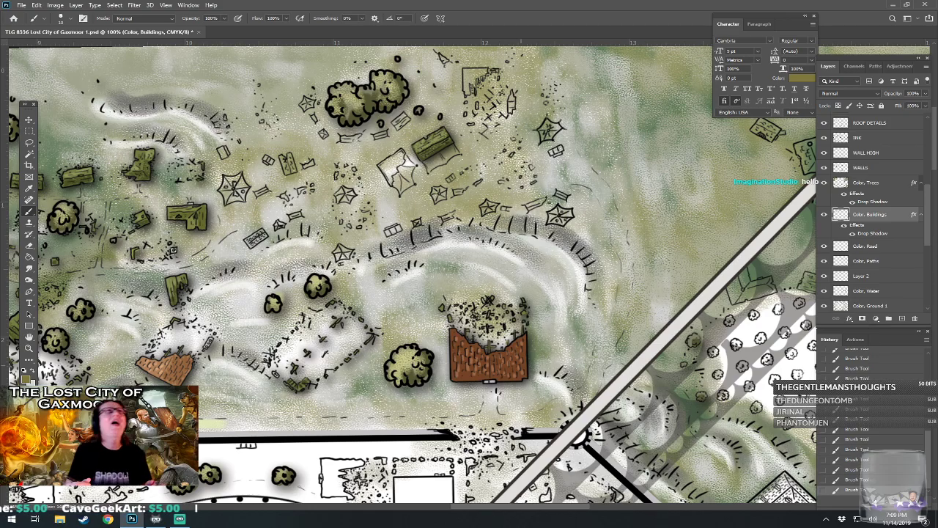
Fill the small tilted rectangular structure southeast of the L-shaped building with the olive colour.
{"action": "left_click_drag", "start_coordinate": [161, 213], "coordinate": [293, 253]}
{"action": "scroll", "coordinate": [293, 254], "scroll_direction": "up", "scroll_amount": 3}
{"action": "left_click_drag", "start_coordinate": [521, 365], "coordinate": [574, 379]}
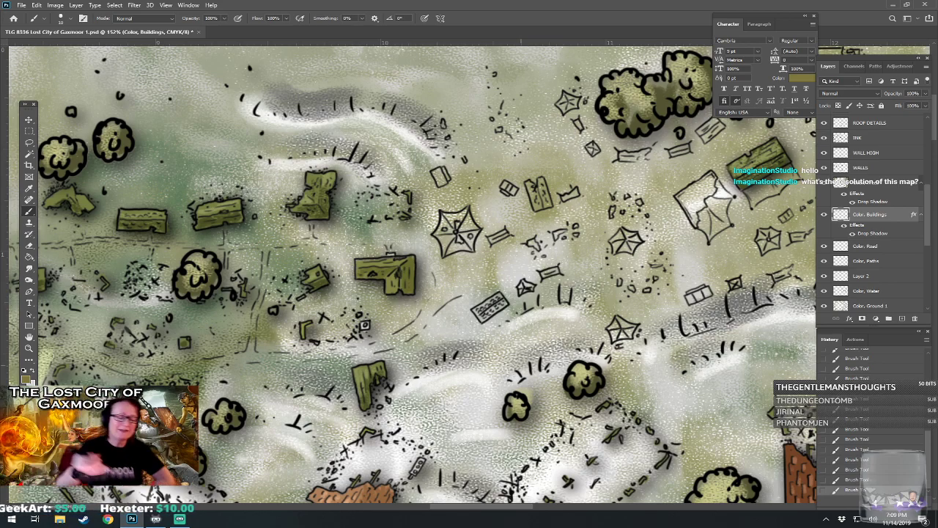
{"action": "mouse_move", "coordinate": [492, 306]}
{"action": "left_mouse_down"}
{"action": "mouse_move", "coordinate": [475, 316]}
{"action": "mouse_move", "coordinate": [498, 311]}
{"action": "mouse_move", "coordinate": [484, 306]}
{"action": "mouse_move", "coordinate": [504, 298]}
{"action": "left_mouse_up"}
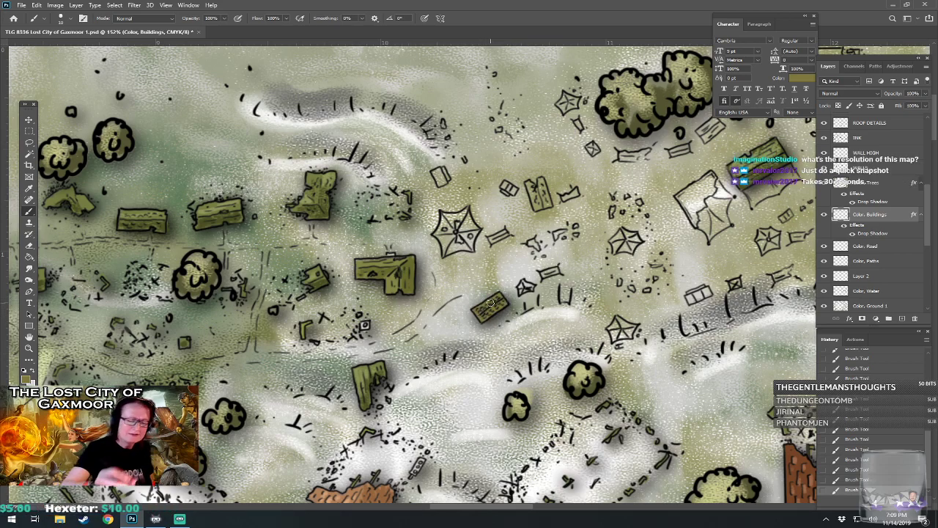
Set the brush colour to brown and paint over the small tilted rectangular structure.
{"action": "left_click", "coordinate": [28, 378]}
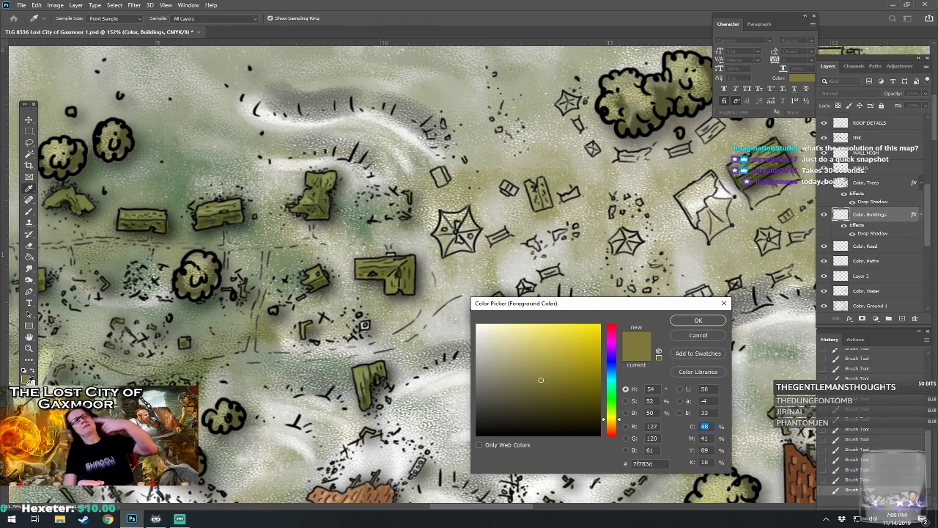
{"action": "left_click_drag", "start_coordinate": [611, 419], "coordinate": [611, 425]}
{"action": "left_click", "coordinate": [554, 385]}
{"action": "left_click", "coordinate": [697, 320]}
{"action": "left_click_drag", "start_coordinate": [484, 317], "coordinate": [511, 297]}
Check the map's dimensions and resolution in the image size settings and leave them unchanged.
{"action": "scroll", "coordinate": [511, 296], "scroll_direction": "down", "scroll_amount": 8}
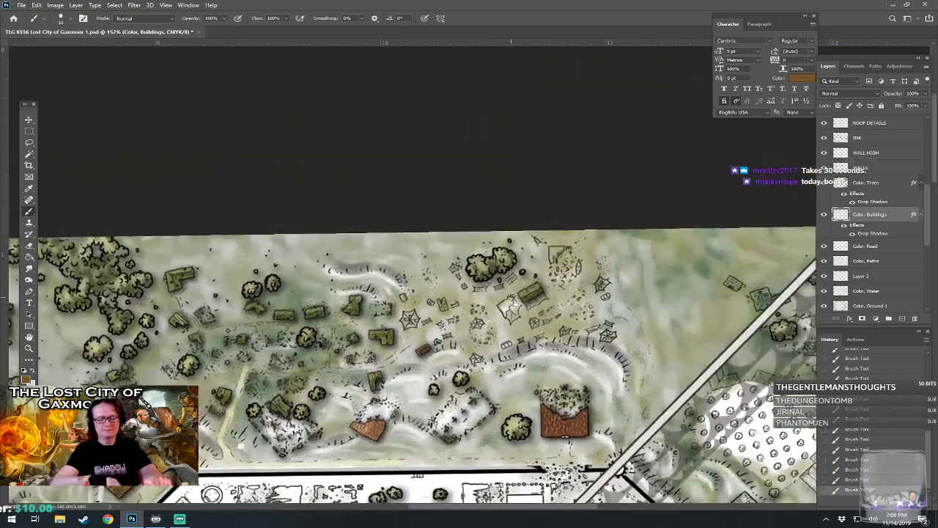
{"action": "scroll", "coordinate": [511, 296], "scroll_direction": "up", "scroll_amount": 1}
{"action": "scroll", "coordinate": [511, 297], "scroll_direction": "up", "scroll_amount": 3}
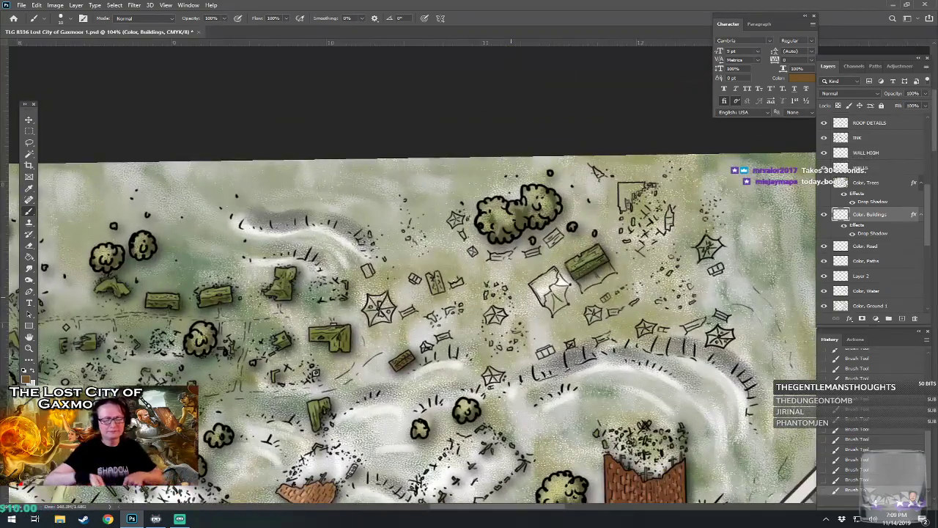
{"action": "scroll", "coordinate": [511, 297], "scroll_direction": "down", "scroll_amount": 1}
{"action": "scroll", "coordinate": [511, 297], "scroll_direction": "up", "scroll_amount": 4}
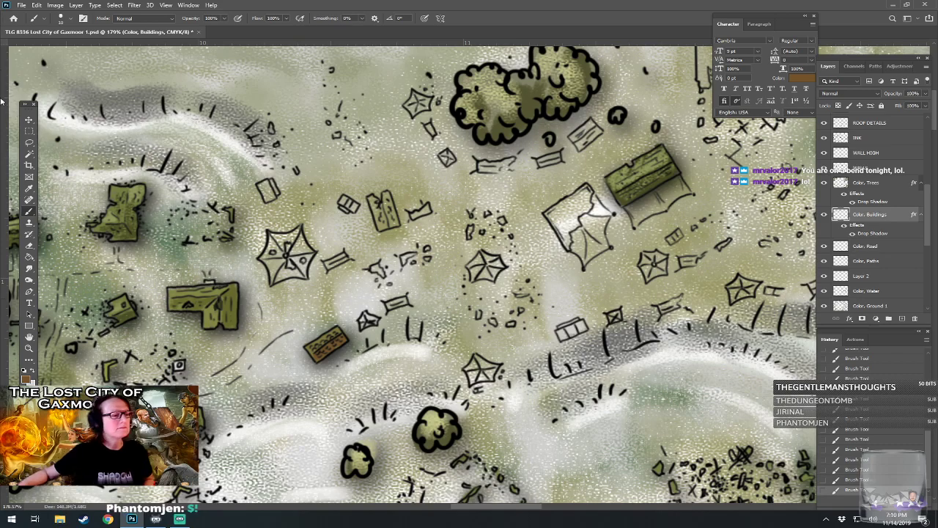
{"action": "left_click", "coordinate": [50, 7]}
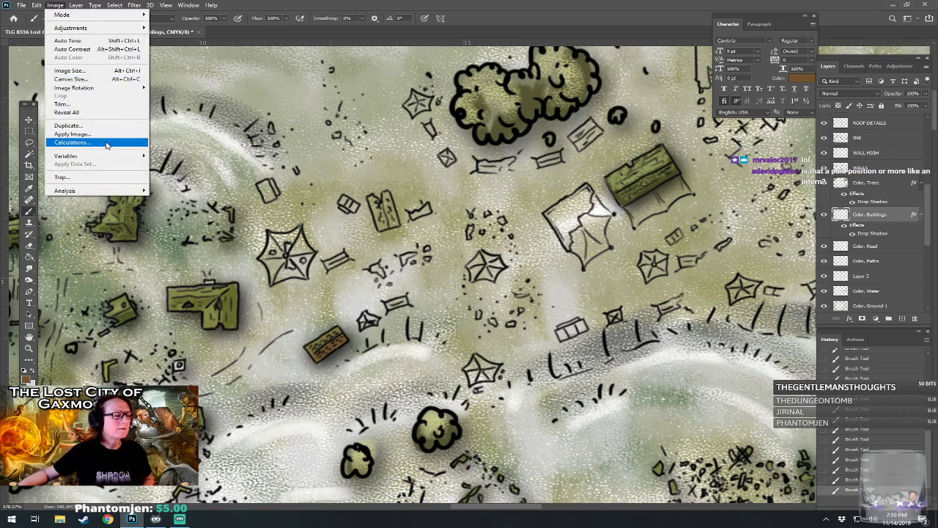
{"action": "left_click", "coordinate": [76, 71]}
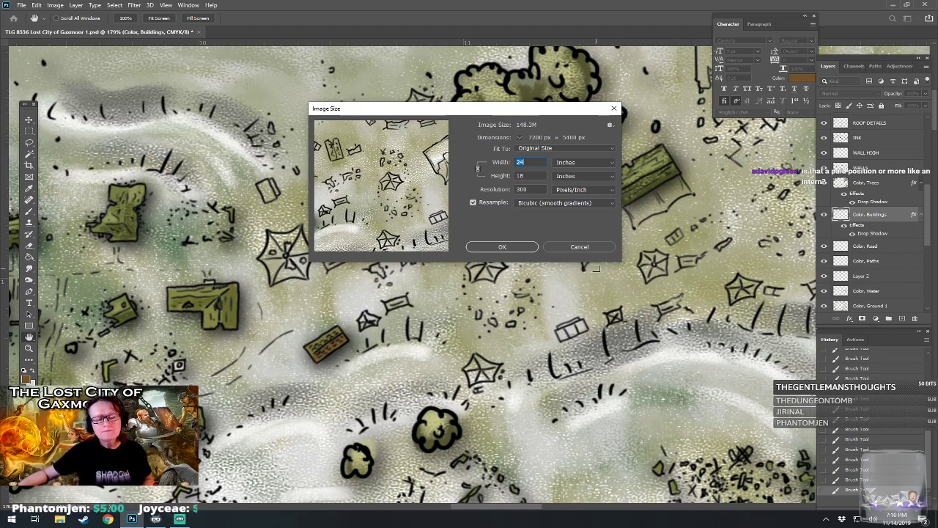
{"action": "left_click", "coordinate": [599, 245]}
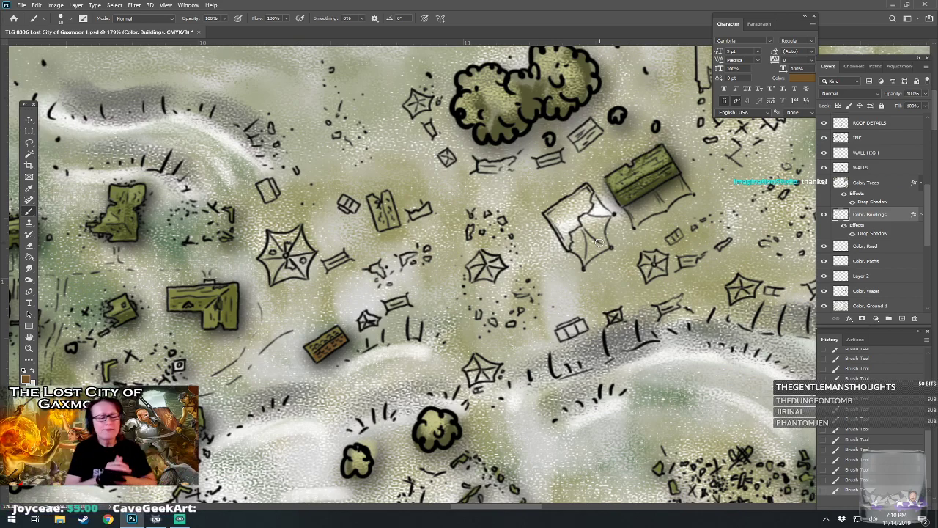
Review the whole map and examine the coloured walled compound in the southwest and its surroundings up close.
{"action": "scroll", "coordinate": [599, 242], "scroll_direction": "down", "scroll_amount": 10}
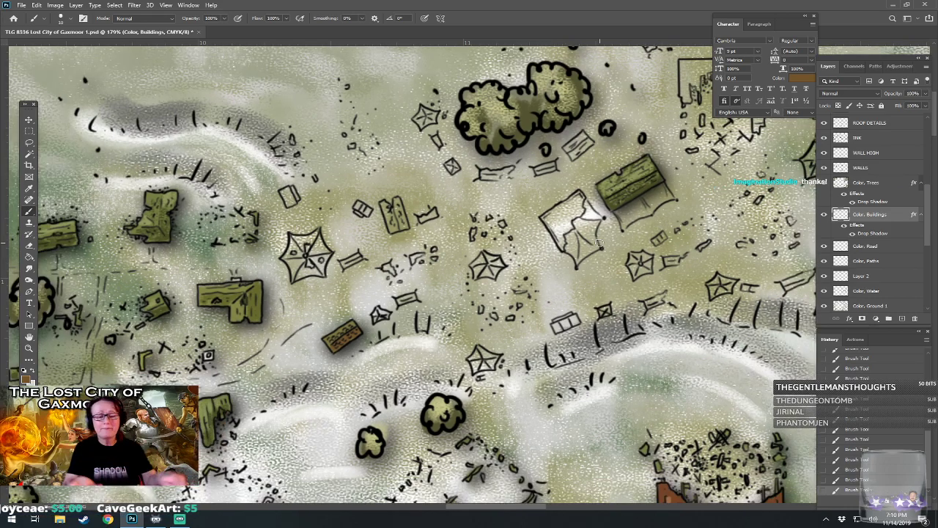
{"action": "scroll", "coordinate": [482, 269], "scroll_direction": "up", "scroll_amount": 4}
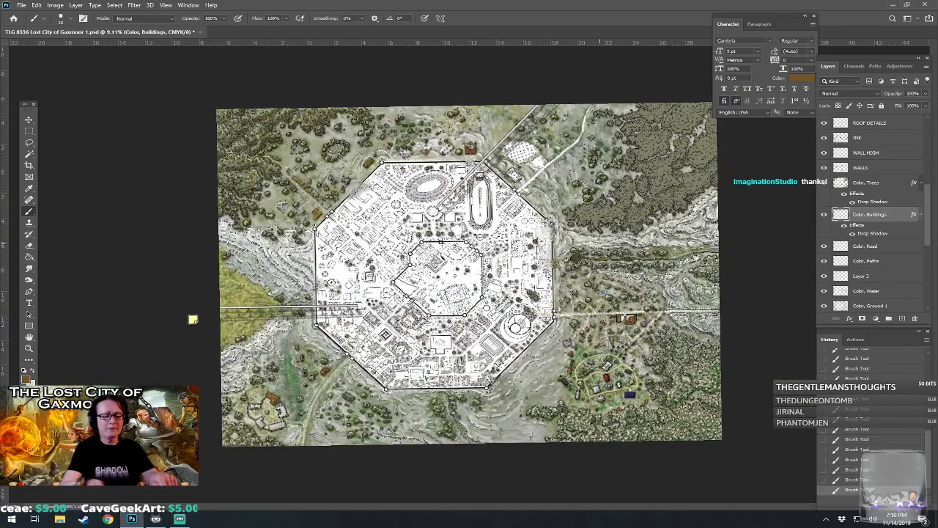
{"action": "left_click_drag", "start_coordinate": [499, 263], "coordinate": [713, 127]}
{"action": "scroll", "coordinate": [355, 353], "scroll_direction": "up", "scroll_amount": 8}
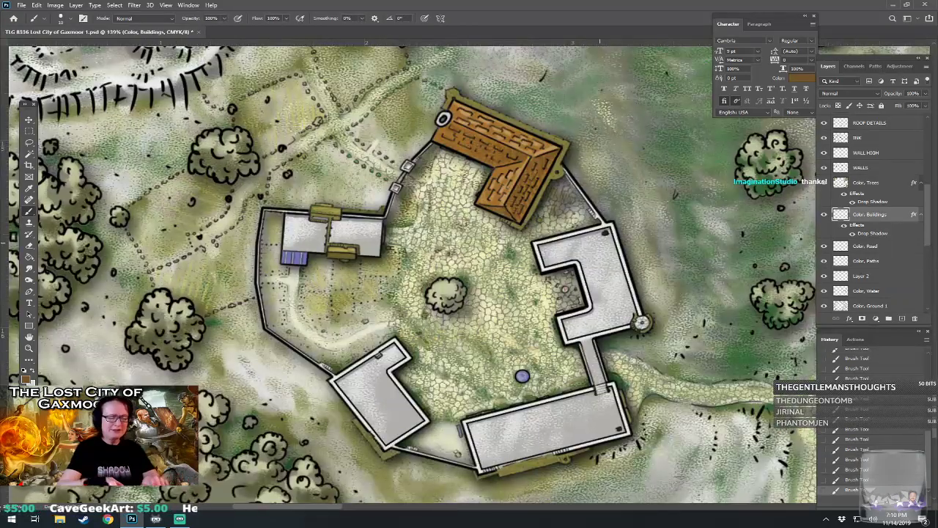
{"action": "scroll", "coordinate": [478, 390], "scroll_direction": "up", "scroll_amount": 2}
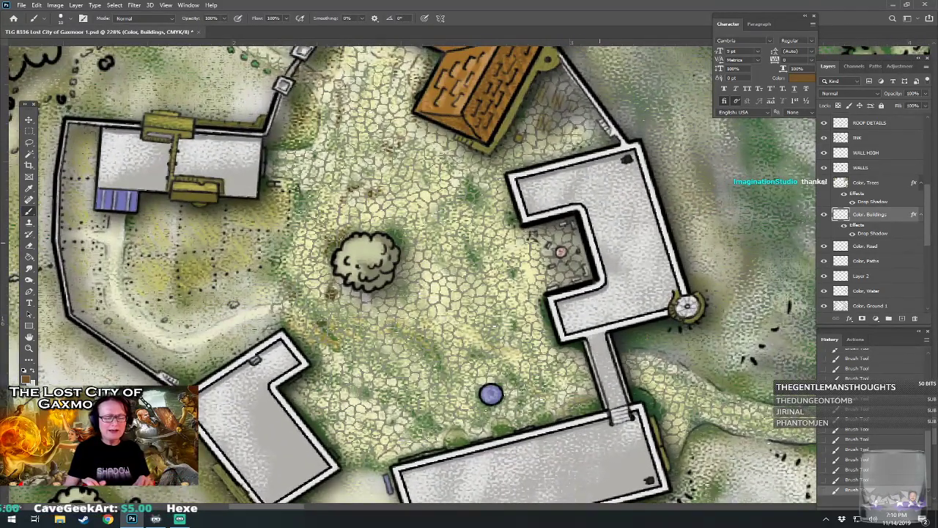
{"action": "scroll", "coordinate": [412, 275], "scroll_direction": "down", "scroll_amount": 5}
{"action": "left_click_drag", "start_coordinate": [412, 275], "coordinate": [444, 381]}
{"action": "scroll", "coordinate": [476, 352], "scroll_direction": "up", "scroll_amount": 10}
{"action": "scroll", "coordinate": [484, 406], "scroll_direction": "down", "scroll_amount": 3}
{"action": "scroll", "coordinate": [495, 444], "scroll_direction": "up", "scroll_amount": 4}
{"action": "scroll", "coordinate": [444, 440], "scroll_direction": "down", "scroll_amount": 7}
{"action": "scroll", "coordinate": [426, 469], "scroll_direction": "down", "scroll_amount": 3}
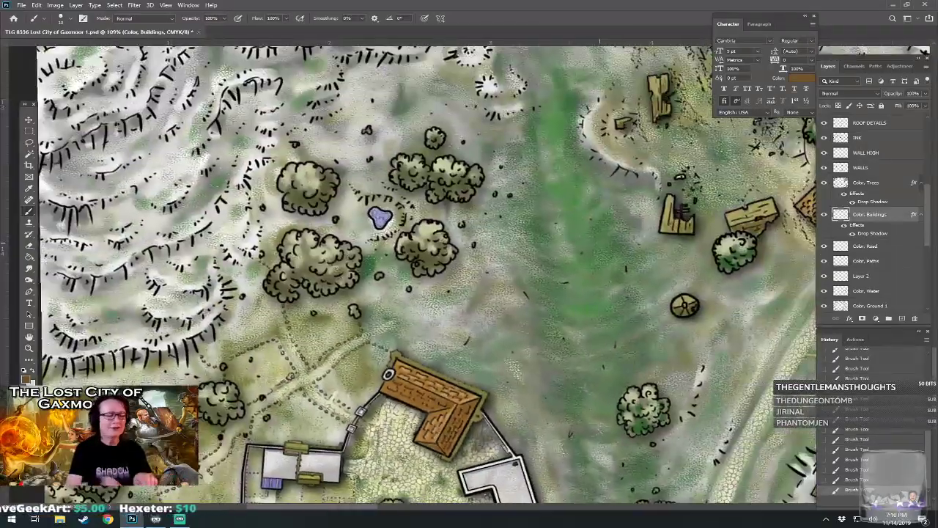
Look over the coloured northern area outside the city wall, from the forest to the ruined buildings.
{"action": "scroll", "coordinate": [456, 374], "scroll_direction": "down", "scroll_amount": 6}
{"action": "left_click_drag", "start_coordinate": [527, 330], "coordinate": [176, 387]}
{"action": "left_click_drag", "start_coordinate": [375, 249], "coordinate": [295, 443]}
{"action": "mouse_move", "coordinate": [386, 64]}
{"action": "left_mouse_down"}
{"action": "mouse_move", "coordinate": [374, 198]}
{"action": "mouse_move", "coordinate": [395, 338]}
{"action": "mouse_move", "coordinate": [432, 455]}
{"action": "left_mouse_up"}
{"action": "left_click_drag", "start_coordinate": [390, 241], "coordinate": [411, 305]}
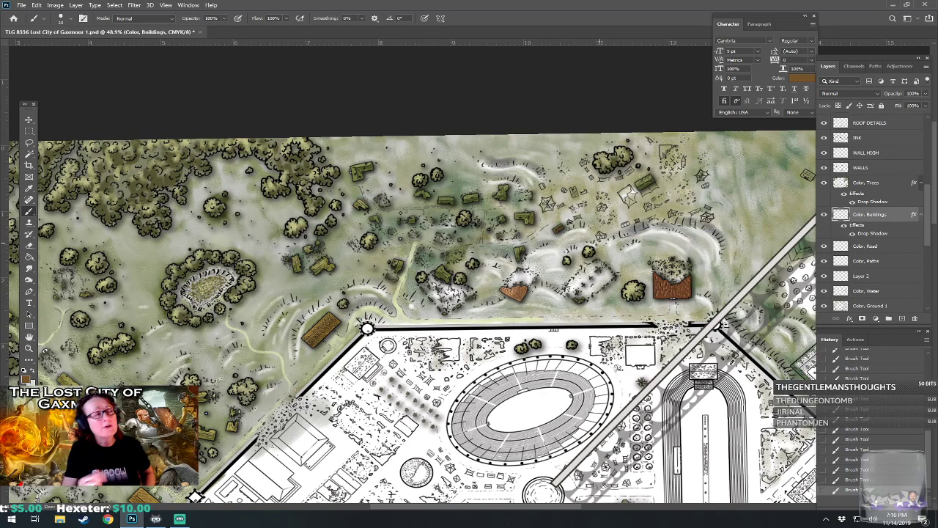
{"action": "left_click_drag", "start_coordinate": [412, 306], "coordinate": [417, 318]}
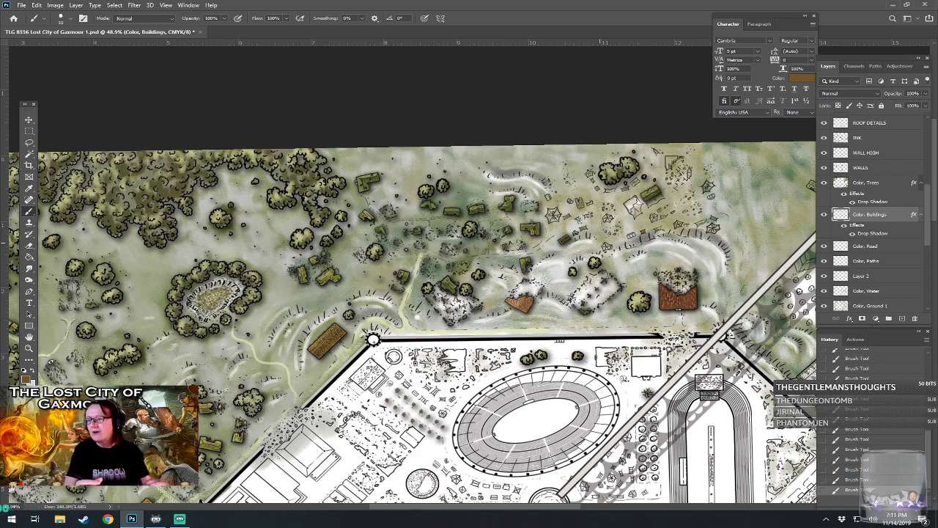
{"action": "left_click_drag", "start_coordinate": [600, 243], "coordinate": [595, 291]}
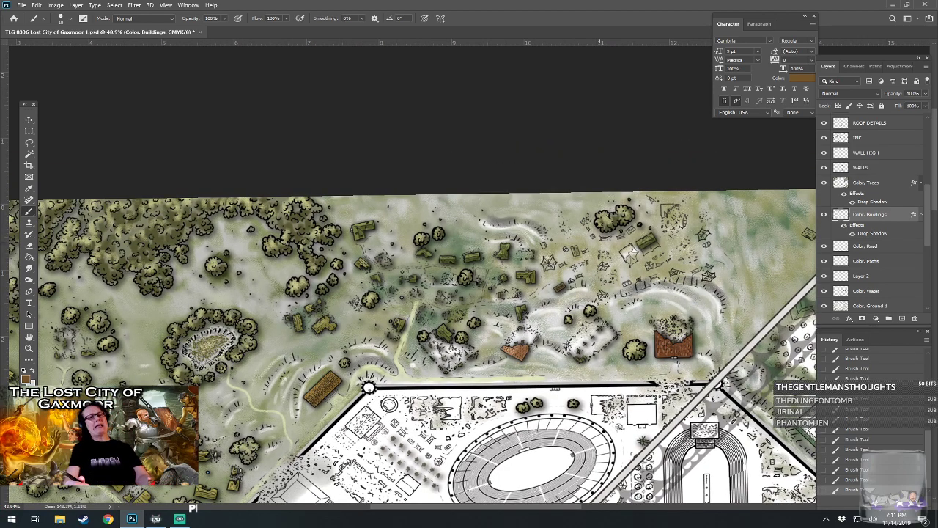
Set the brush colour to medium blue #6176b1 and fill the star-shaped tent east of the ruined cottages.
{"action": "mouse_move", "coordinate": [474, 298]}
{"action": "left_mouse_down"}
{"action": "mouse_move", "coordinate": [529, 299]}
{"action": "mouse_move", "coordinate": [496, 317]}
{"action": "mouse_move", "coordinate": [466, 314]}
{"action": "left_mouse_up"}
{"action": "left_click_drag", "start_coordinate": [519, 258], "coordinate": [526, 279]}
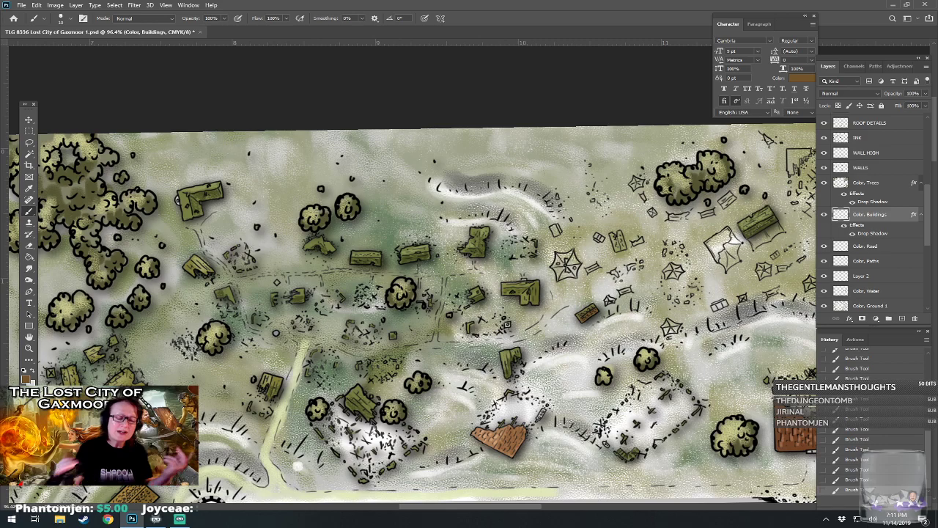
{"action": "left_click_drag", "start_coordinate": [507, 324], "coordinate": [478, 334]}
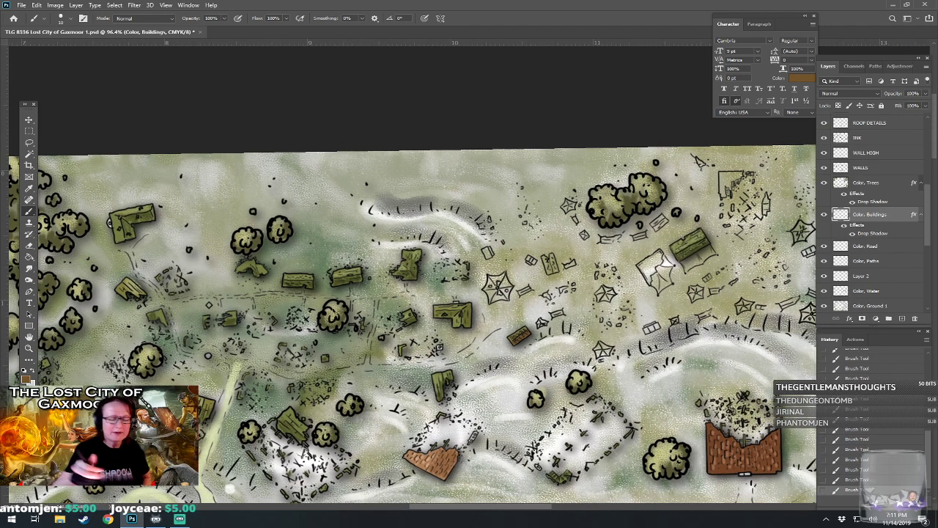
{"action": "left_click", "coordinate": [27, 377]}
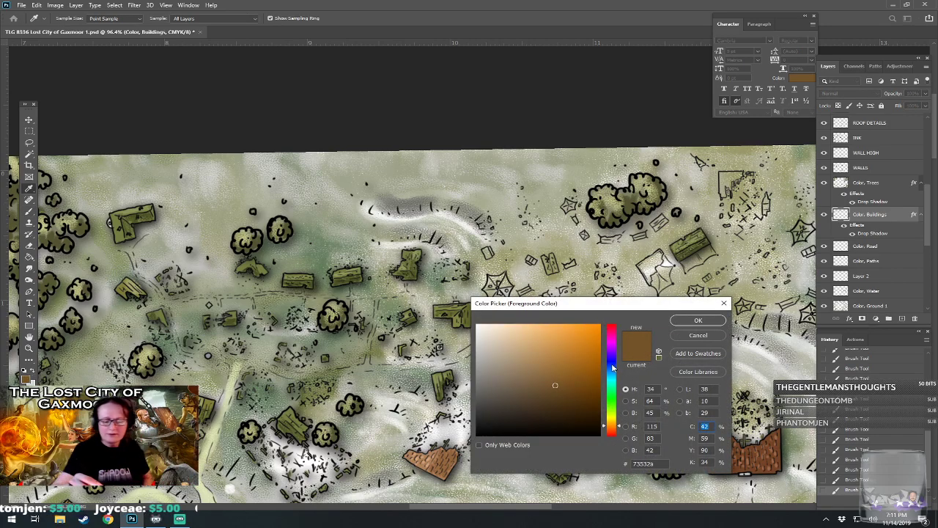
{"action": "left_click", "coordinate": [608, 359]}
{"action": "left_click", "coordinate": [532, 355]}
{"action": "left_click", "coordinate": [697, 320]}
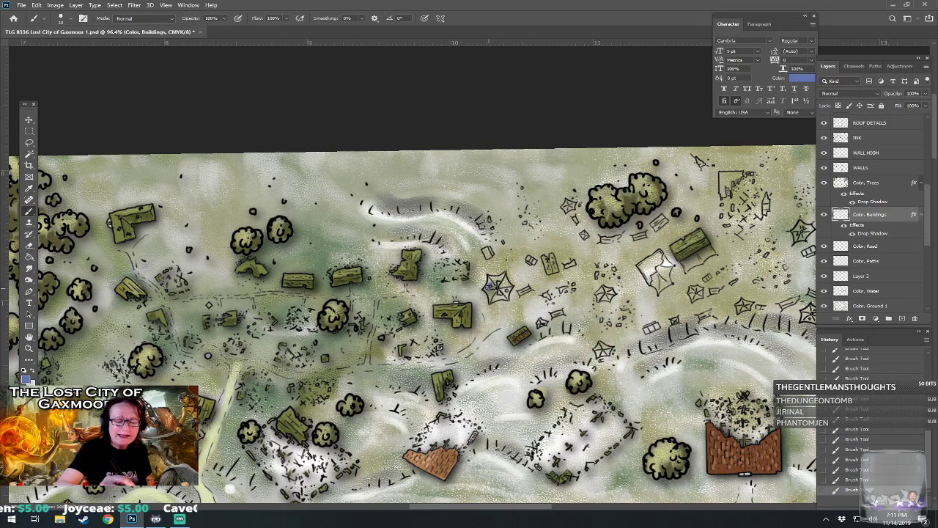
{"action": "mouse_move", "coordinate": [491, 290]}
{"action": "left_mouse_down"}
{"action": "mouse_move", "coordinate": [507, 288]}
{"action": "mouse_move", "coordinate": [502, 276]}
{"action": "mouse_move", "coordinate": [486, 289]}
{"action": "mouse_move", "coordinate": [490, 301]}
{"action": "mouse_move", "coordinate": [510, 300]}
{"action": "mouse_move", "coordinate": [509, 282]}
{"action": "left_mouse_up"}
Pick a darker navy blue and shade the panels of the blue tent.
{"action": "left_click", "coordinate": [26, 378]}
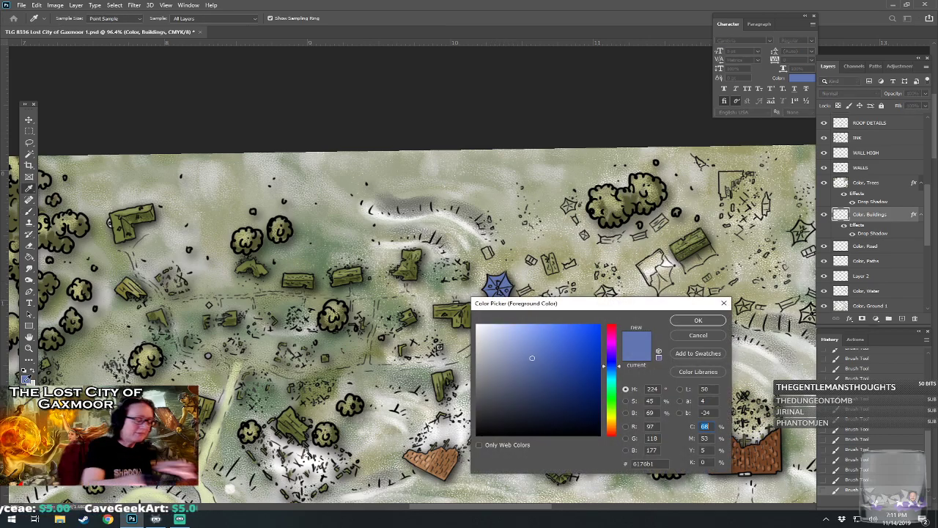
{"action": "left_click", "coordinate": [536, 384]}
{"action": "left_click", "coordinate": [689, 323]}
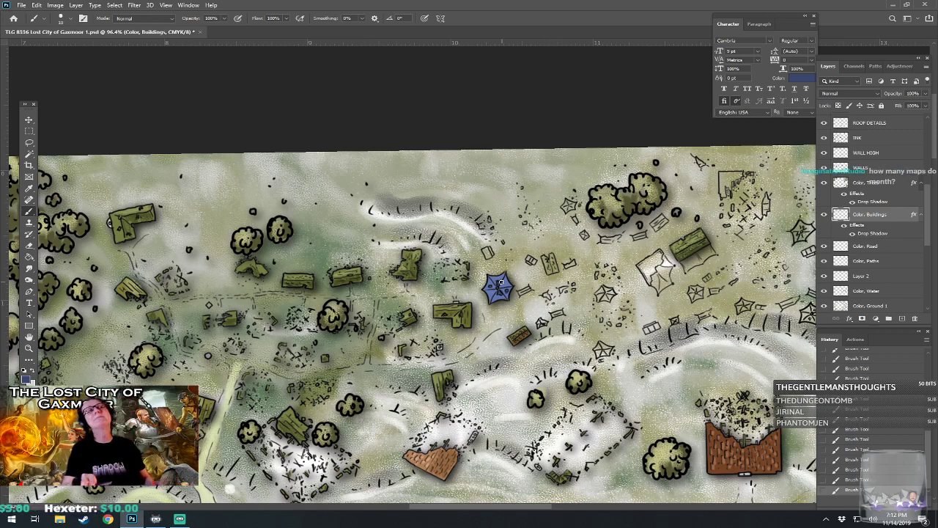
Pick pale greyish blue #96a0ba and add highlights to the blue tent's panels.
{"action": "scroll", "coordinate": [500, 283], "scroll_direction": "right", "scroll_amount": 3}
{"action": "scroll", "coordinate": [500, 282], "scroll_direction": "down", "scroll_amount": 1}
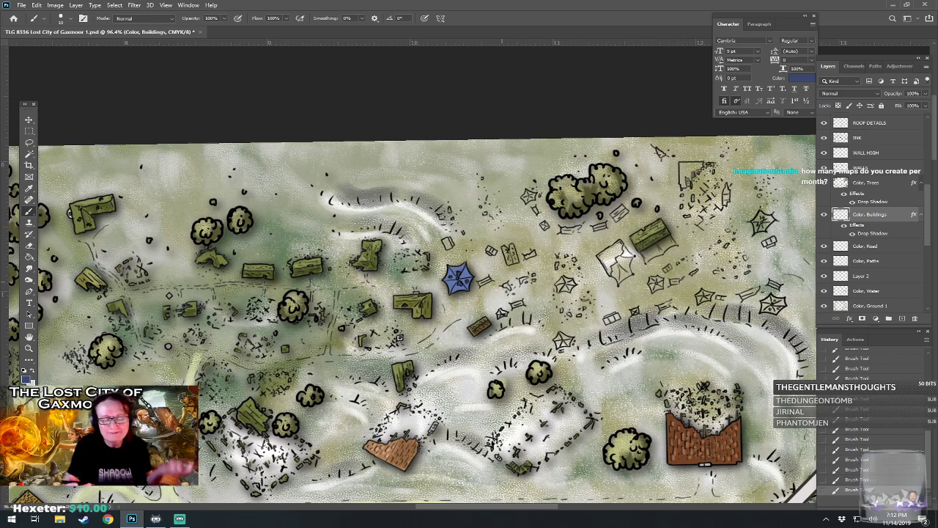
{"action": "scroll", "coordinate": [459, 287], "scroll_direction": "up", "scroll_amount": 3}
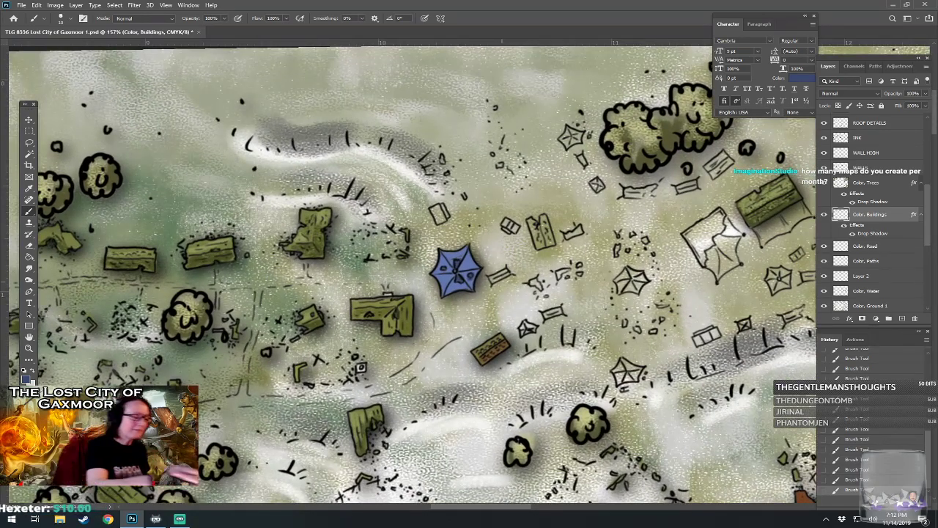
{"action": "left_click", "coordinate": [27, 379]}
{"action": "left_click", "coordinate": [510, 358]}
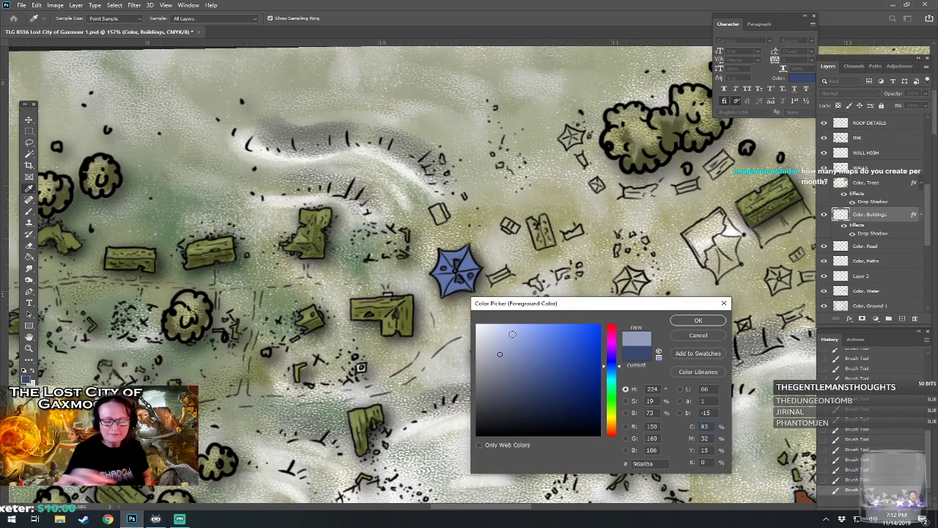
{"action": "left_click", "coordinate": [698, 320]}
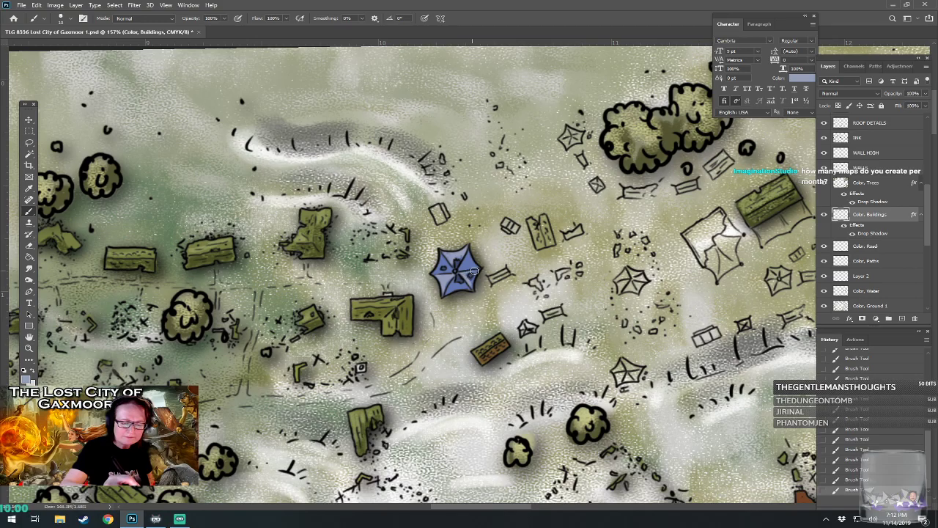
Set the brush colour to crimson #932a4f and fill the small rectangular stall just north of the blue tent.
{"action": "scroll", "coordinate": [477, 276], "scroll_direction": "down", "scroll_amount": 5}
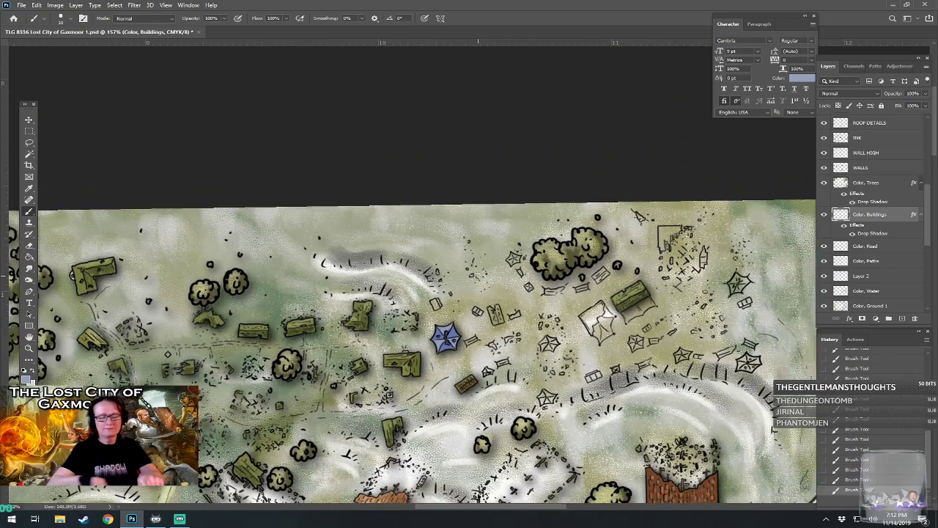
{"action": "scroll", "coordinate": [476, 276], "scroll_direction": "up", "scroll_amount": 2}
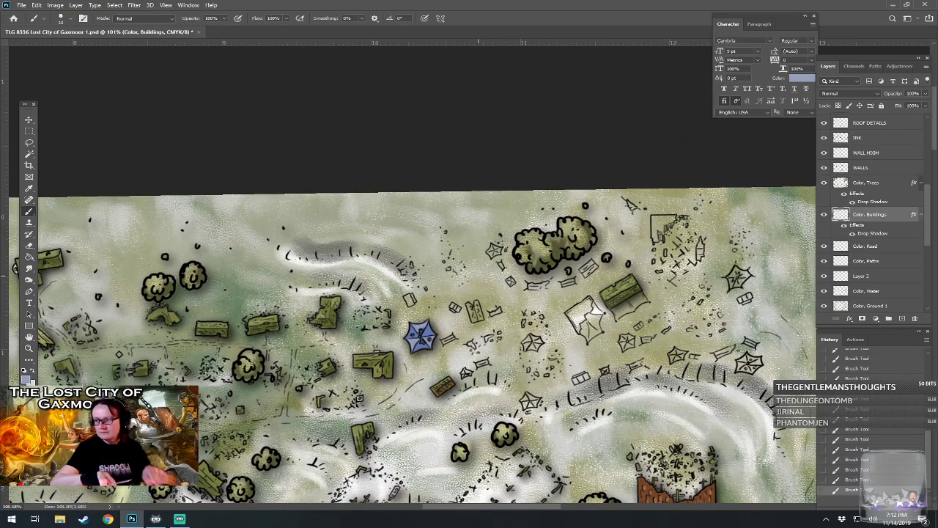
{"action": "scroll", "coordinate": [333, 388], "scroll_direction": "up", "scroll_amount": 1}
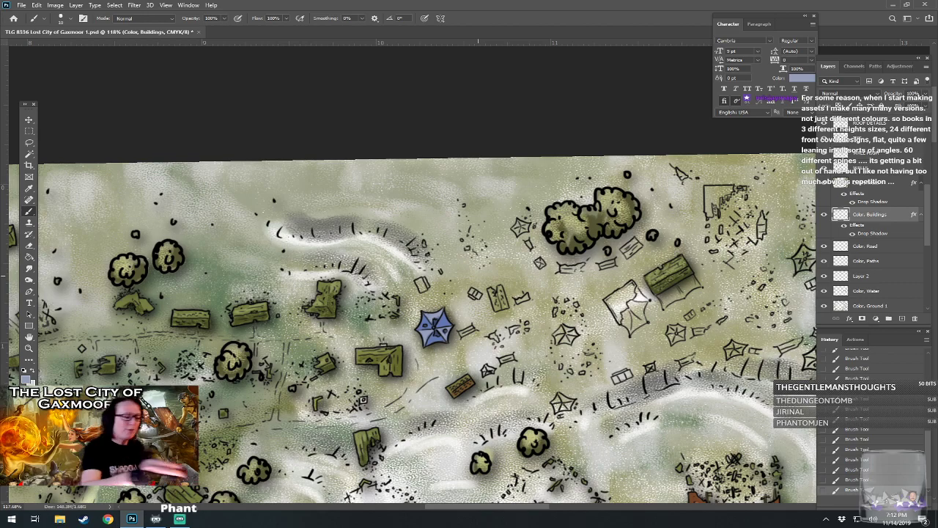
{"action": "left_click", "coordinate": [28, 379]}
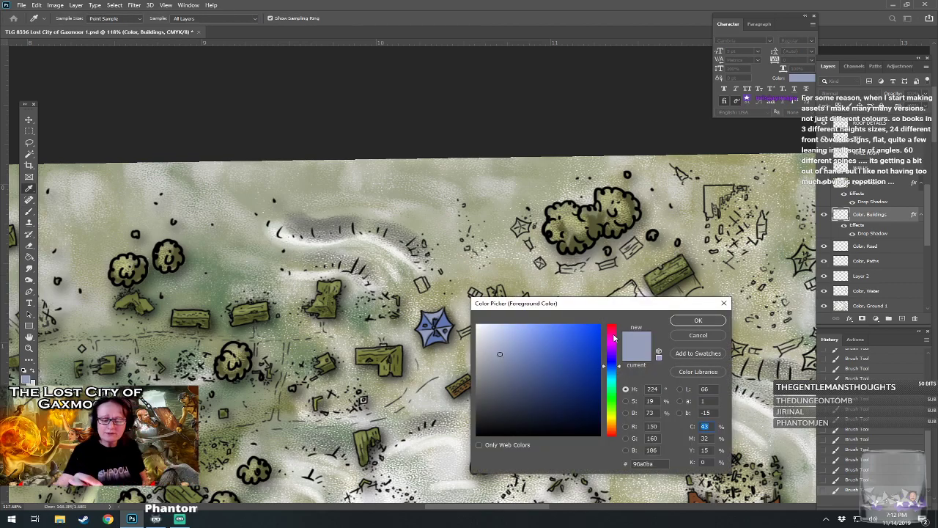
{"action": "left_click_drag", "start_coordinate": [615, 338], "coordinate": [615, 331]}
{"action": "left_click", "coordinate": [564, 367]}
{"action": "left_click", "coordinate": [697, 321]}
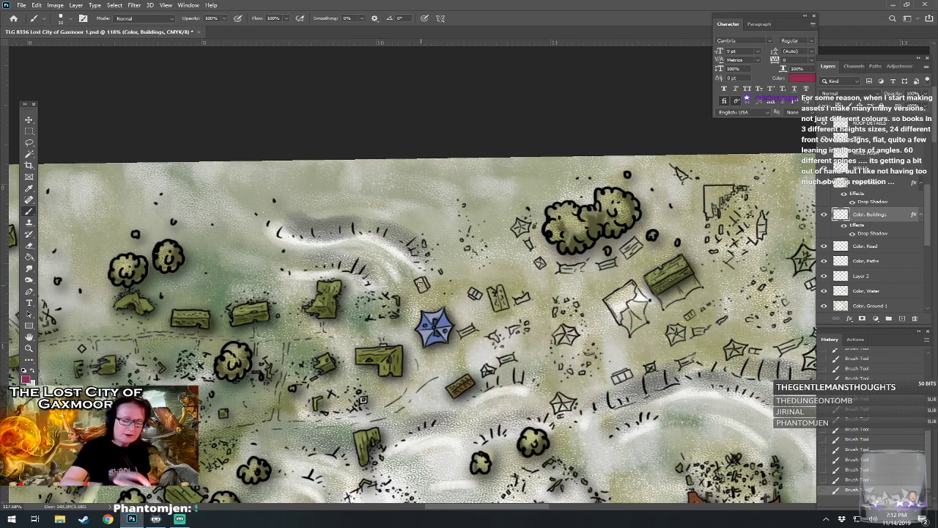
{"action": "mouse_move", "coordinate": [418, 280]}
{"action": "left_mouse_down"}
{"action": "mouse_move", "coordinate": [423, 290]}
{"action": "mouse_move", "coordinate": [422, 280]}
{"action": "left_mouse_up"}
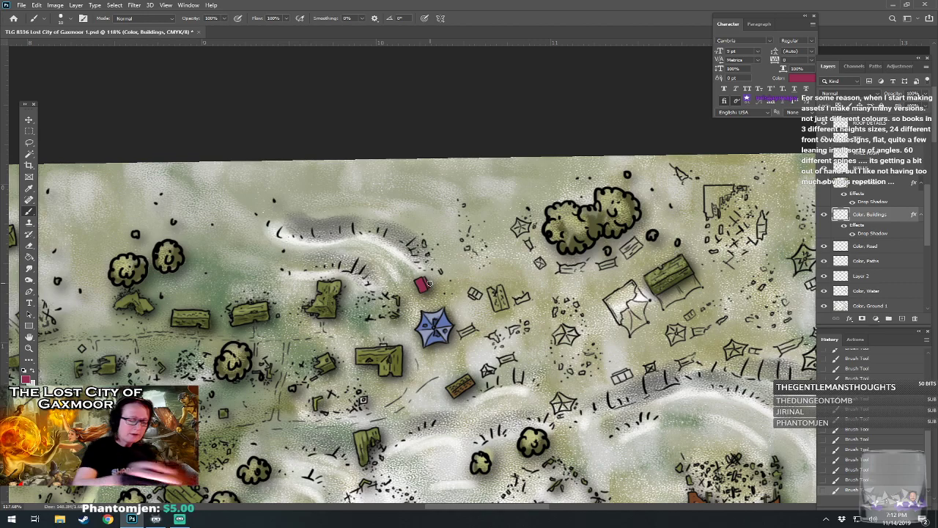
Pick a light grey and paint stripes across the small crimson stall.
{"action": "left_click", "coordinate": [26, 377]}
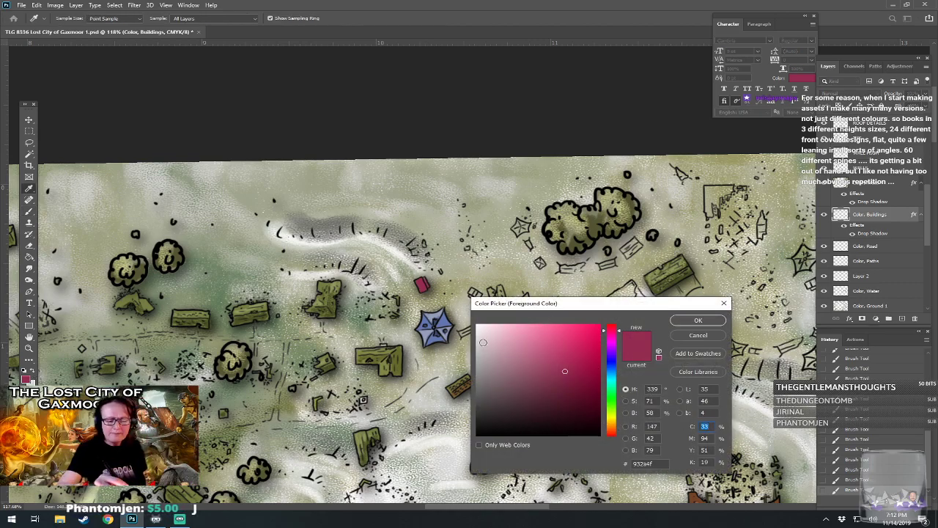
{"action": "left_click", "coordinate": [696, 320]}
{"action": "left_click_drag", "start_coordinate": [418, 283], "coordinate": [426, 286]}
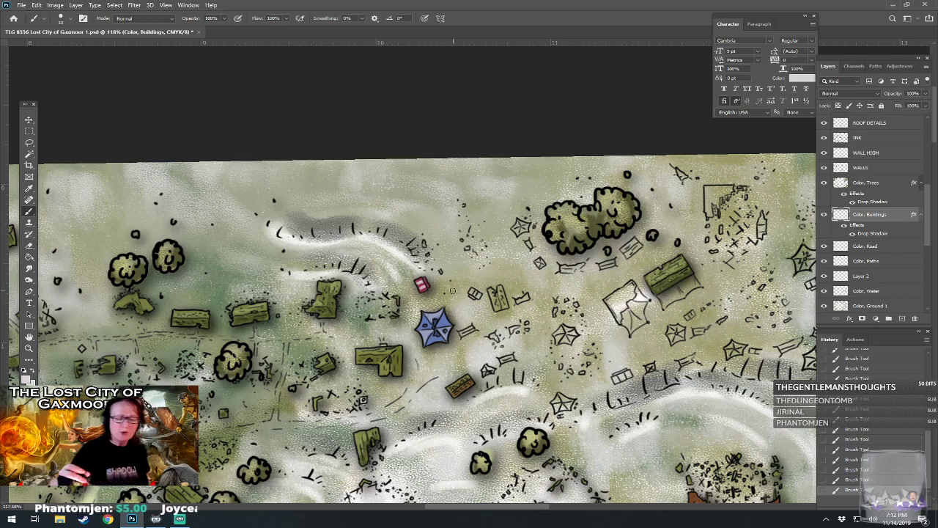
Set the brush colour to medium green and fill the small stall northeast of the blue tent.
{"action": "scroll", "coordinate": [453, 291], "scroll_direction": "down", "scroll_amount": 2}
{"action": "scroll", "coordinate": [452, 291], "scroll_direction": "right", "scroll_amount": 2}
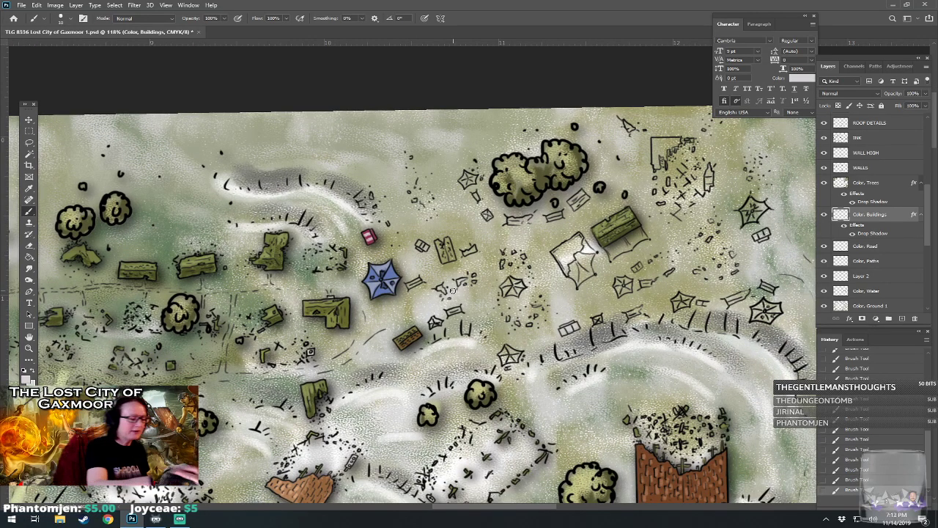
{"action": "left_click", "coordinate": [26, 376]}
{"action": "left_click", "coordinate": [612, 401]}
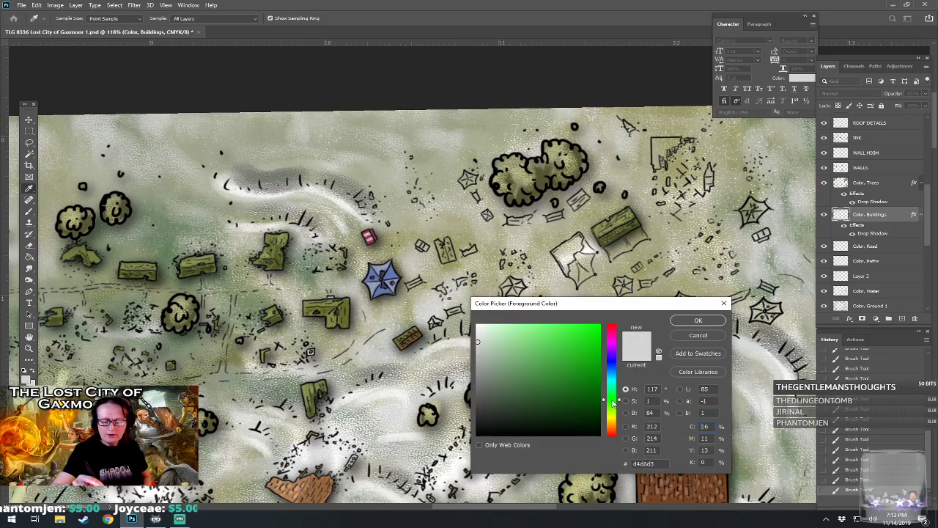
{"action": "left_click", "coordinate": [549, 383]}
{"action": "left_click", "coordinate": [689, 321]}
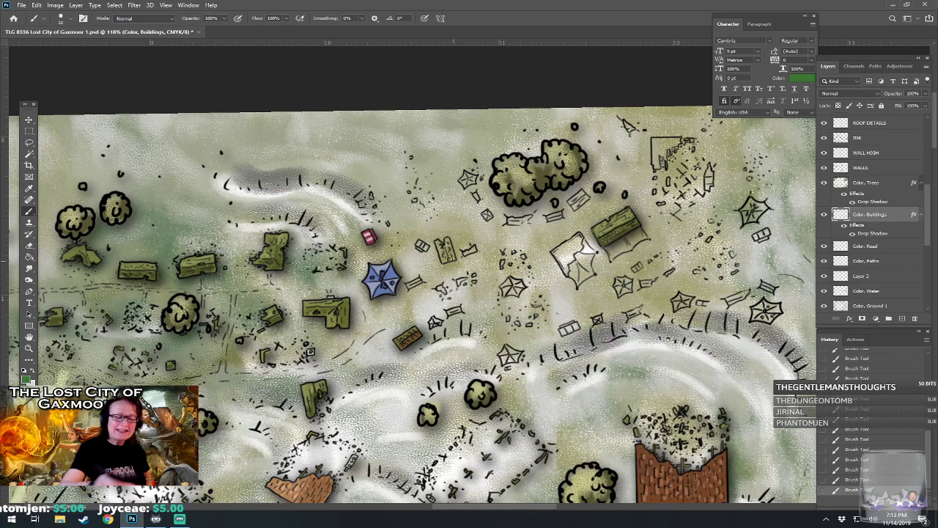
{"action": "mouse_move", "coordinate": [416, 244]}
{"action": "left_mouse_down"}
{"action": "mouse_move", "coordinate": [425, 247]}
{"action": "mouse_move", "coordinate": [417, 242]}
{"action": "left_mouse_up"}
Pick pale yellow #bcba8c, add highlights to the small green stall, and colour the bench beside the blue tent.
{"action": "left_click", "coordinate": [26, 374]}
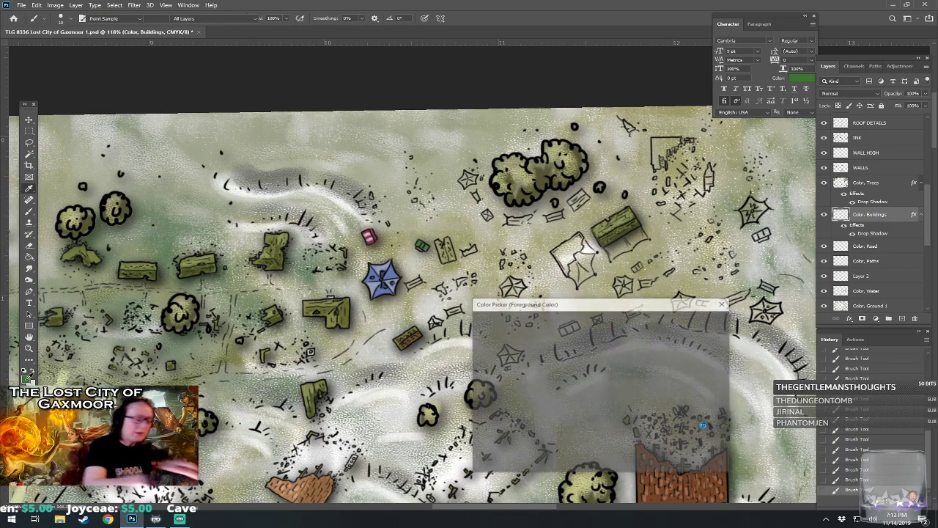
{"action": "left_click", "coordinate": [611, 417]}
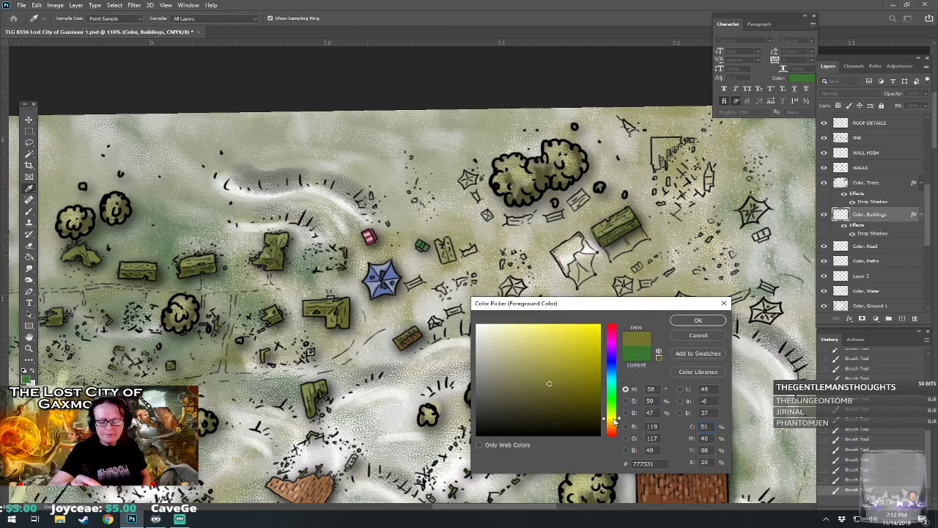
{"action": "left_click", "coordinate": [507, 354]}
{"action": "left_click", "coordinate": [696, 321]}
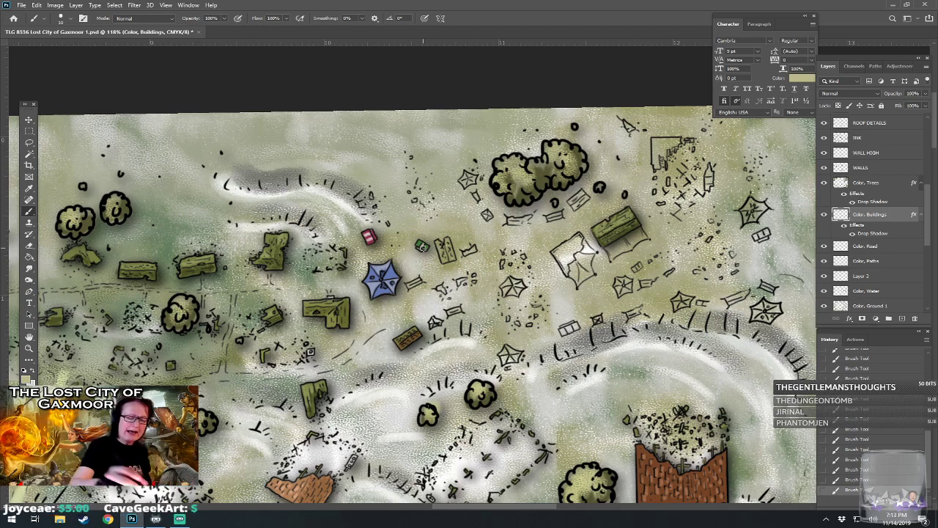
{"action": "left_click_drag", "start_coordinate": [409, 286], "coordinate": [421, 279]}
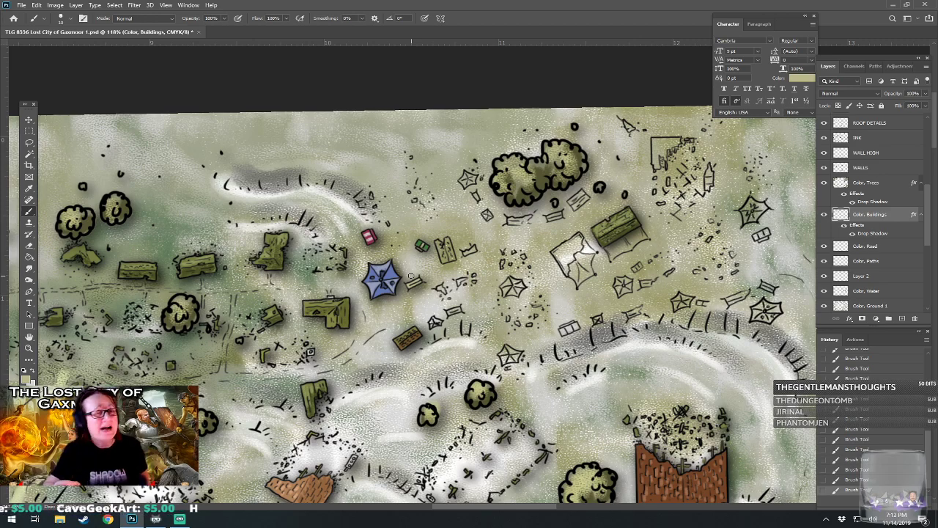
Pick a mid olive tone and fill the narrow plank-roofed structure just east of the green stall.
{"action": "left_click", "coordinate": [25, 378]}
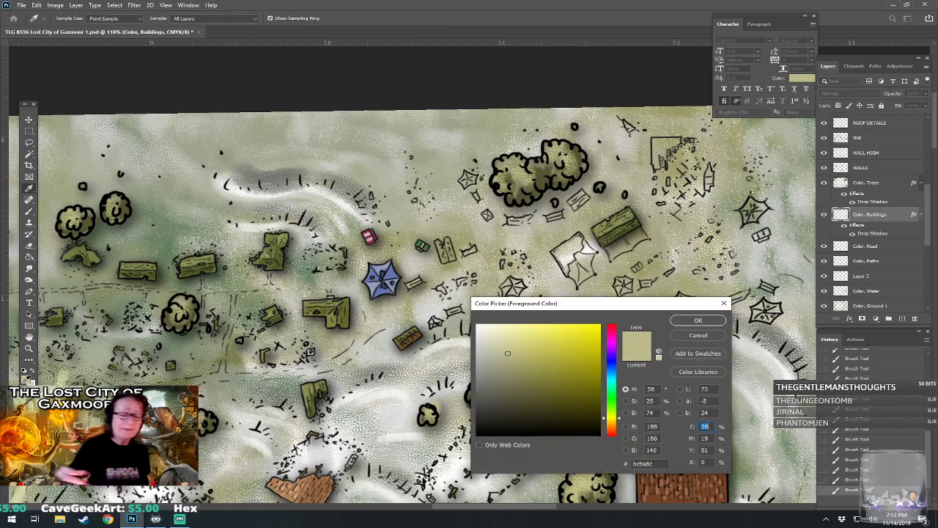
{"action": "left_click", "coordinate": [534, 370]}
{"action": "left_click", "coordinate": [698, 321]}
{"action": "mouse_move", "coordinate": [439, 244]}
{"action": "left_mouse_down"}
{"action": "mouse_move", "coordinate": [446, 260]}
{"action": "mouse_move", "coordinate": [451, 254]}
{"action": "mouse_move", "coordinate": [447, 240]}
{"action": "mouse_move", "coordinate": [445, 264]}
{"action": "mouse_move", "coordinate": [452, 257]}
{"action": "left_mouse_up"}
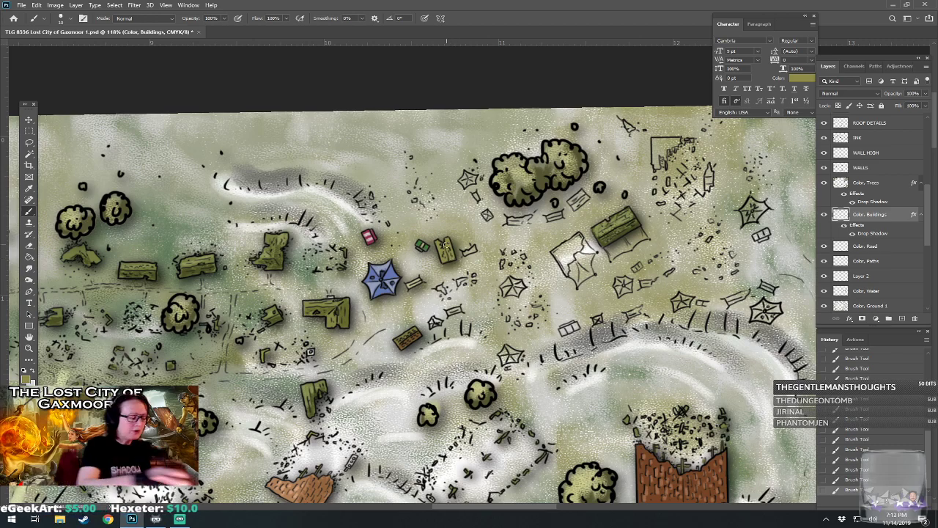
Paint the small ruin fragments around the narrow olive structure with dark olive #6f6d32.
{"action": "left_click", "coordinate": [28, 379]}
{"action": "left_click_drag", "start_coordinate": [540, 384], "coordinate": [545, 384]}
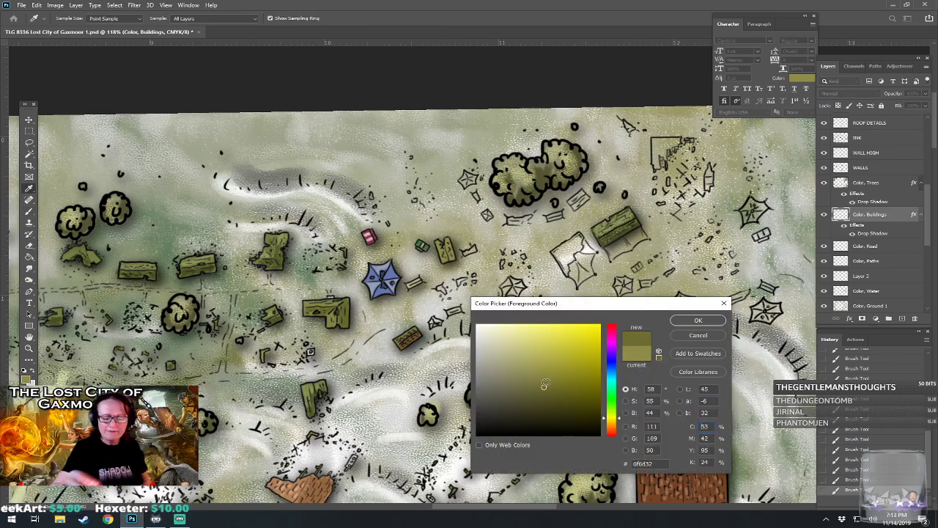
{"action": "left_click", "coordinate": [697, 320]}
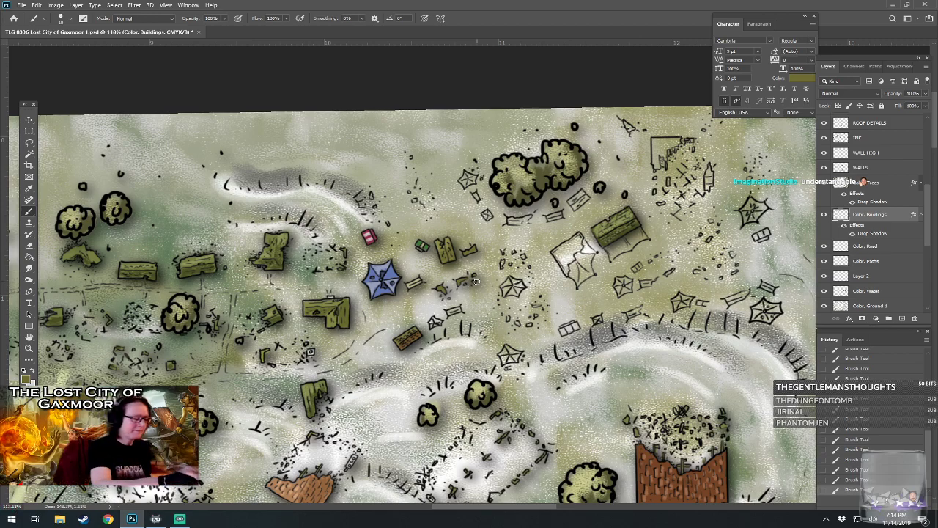
Fill the small star-shaped tent in the middle of the camp with red #bb2447 and erase the overspill at its edge.
{"action": "left_click", "coordinate": [26, 377]}
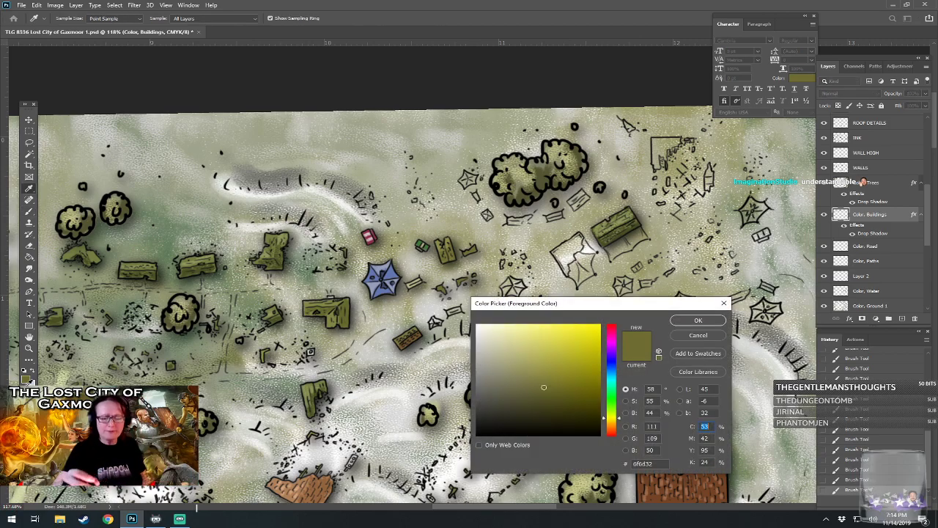
{"action": "left_click", "coordinate": [611, 328]}
{"action": "left_click", "coordinate": [580, 351]}
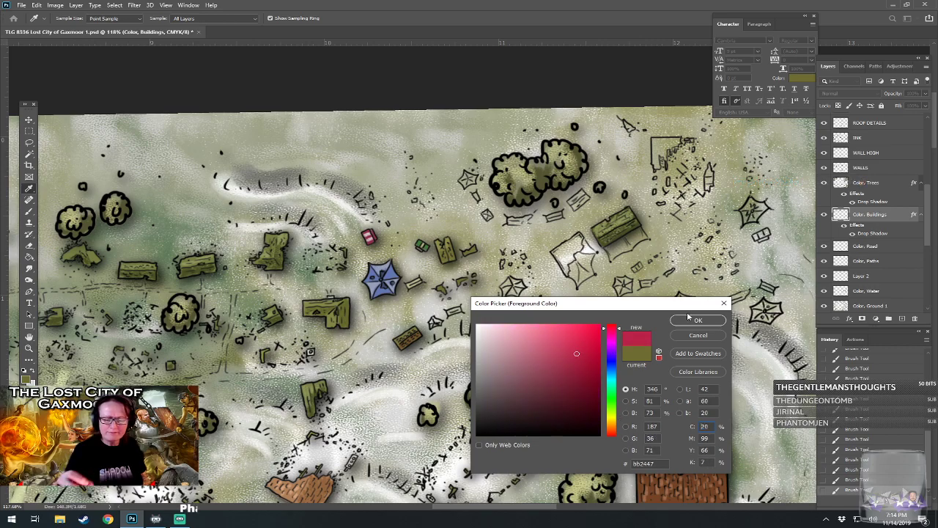
{"action": "left_click", "coordinate": [684, 320]}
{"action": "mouse_move", "coordinate": [507, 283]}
{"action": "left_mouse_down"}
{"action": "mouse_move", "coordinate": [510, 295]}
{"action": "mouse_move", "coordinate": [521, 286]}
{"action": "left_mouse_up"}
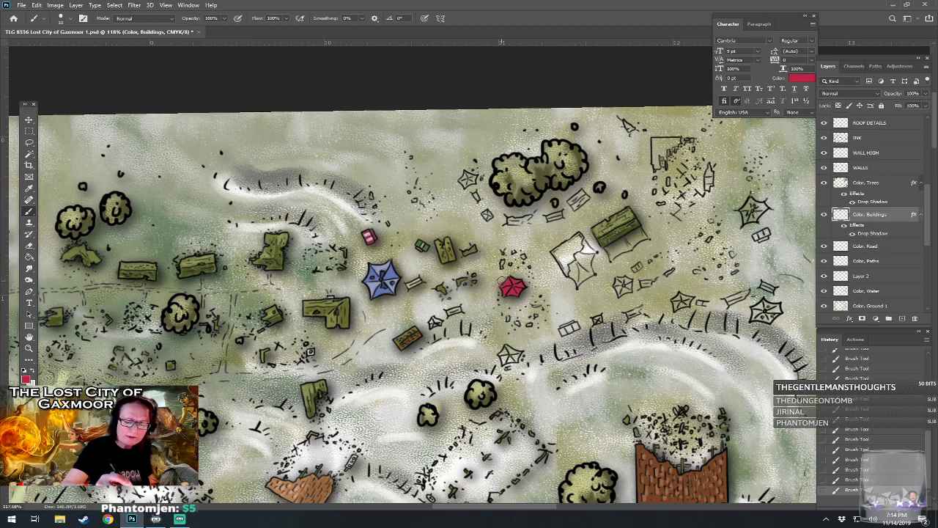
{"action": "left_click_drag", "start_coordinate": [500, 281], "coordinate": [500, 281]}
{"action": "left_click", "coordinate": [499, 281]}
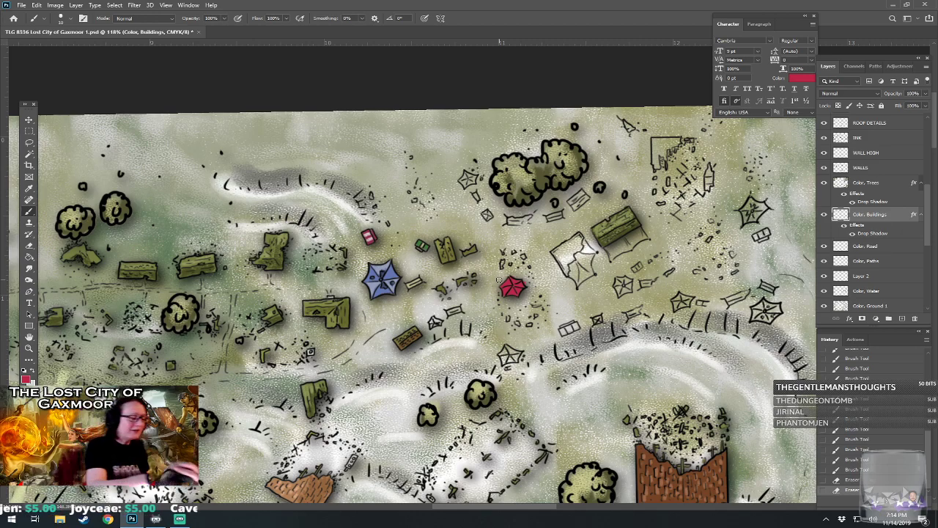
Pick pale pink #d4aeb7 and paint alternating panels of the small red star-shaped tent.
{"action": "left_click", "coordinate": [26, 379]}
{"action": "mouse_move", "coordinate": [579, 306]}
{"action": "left_mouse_down"}
{"action": "mouse_move", "coordinate": [607, 324]}
{"action": "mouse_move", "coordinate": [602, 305]}
{"action": "left_mouse_up"}
{"action": "left_click", "coordinate": [543, 334]}
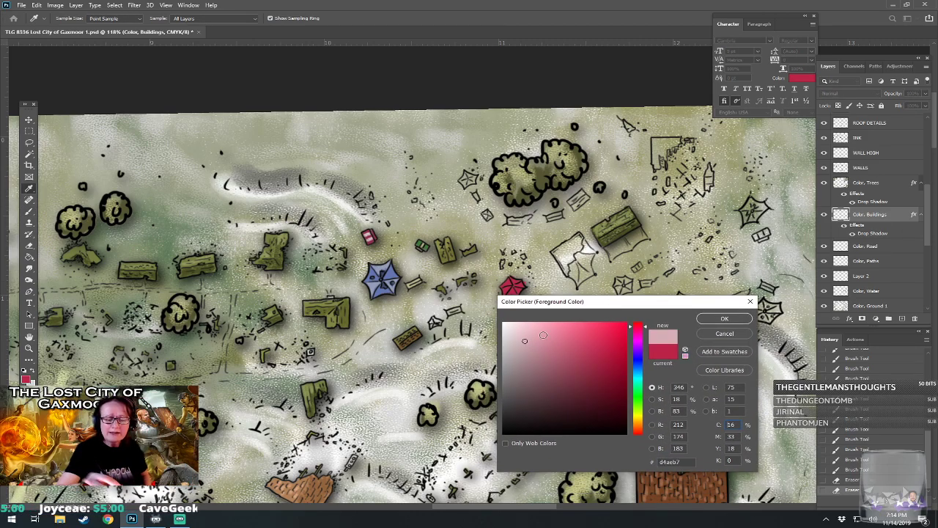
{"action": "left_click", "coordinate": [724, 318]}
{"action": "key", "text": "b"}
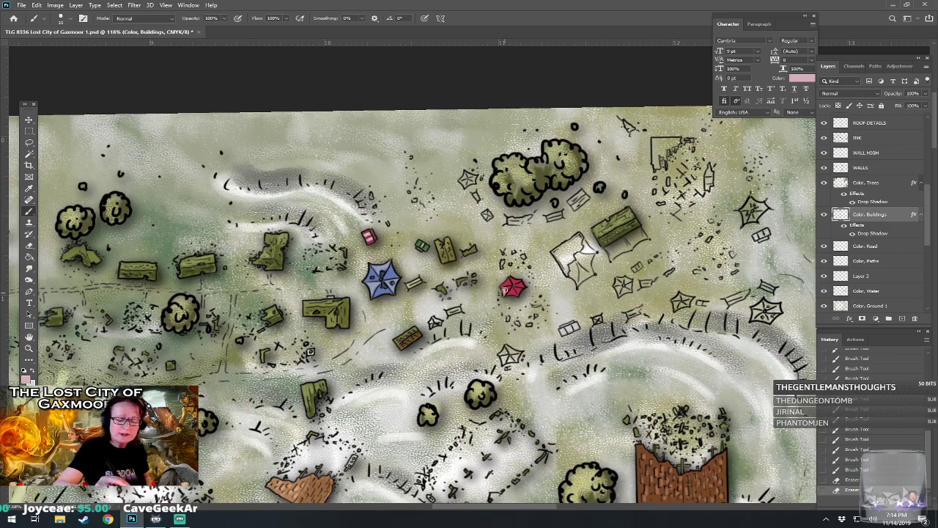
{"action": "left_click", "coordinate": [508, 290]}
{"action": "left_click", "coordinate": [517, 290]}
{"action": "left_click", "coordinate": [522, 285]}
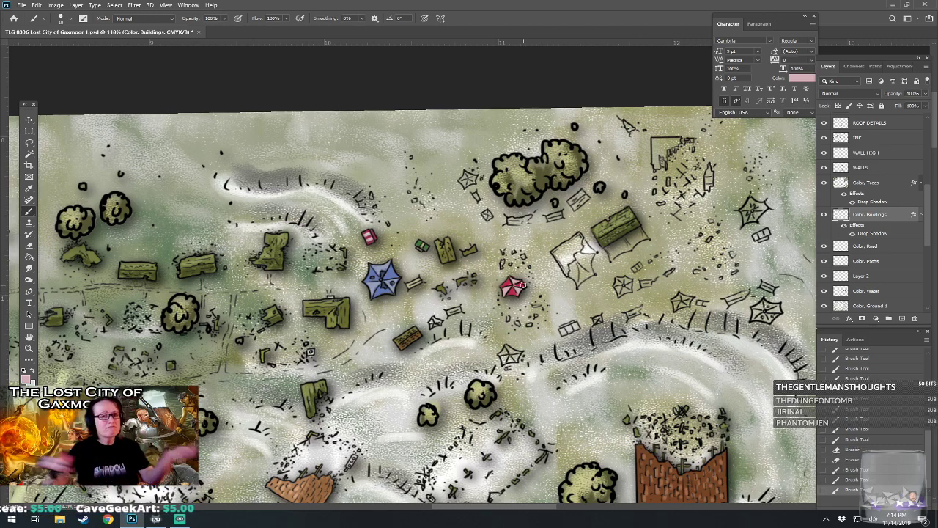
Pick green #3ba147 and fill the small star-shaped tent south of the red and pink tent.
{"action": "scroll", "coordinate": [522, 285], "scroll_direction": "up", "scroll_amount": 2}
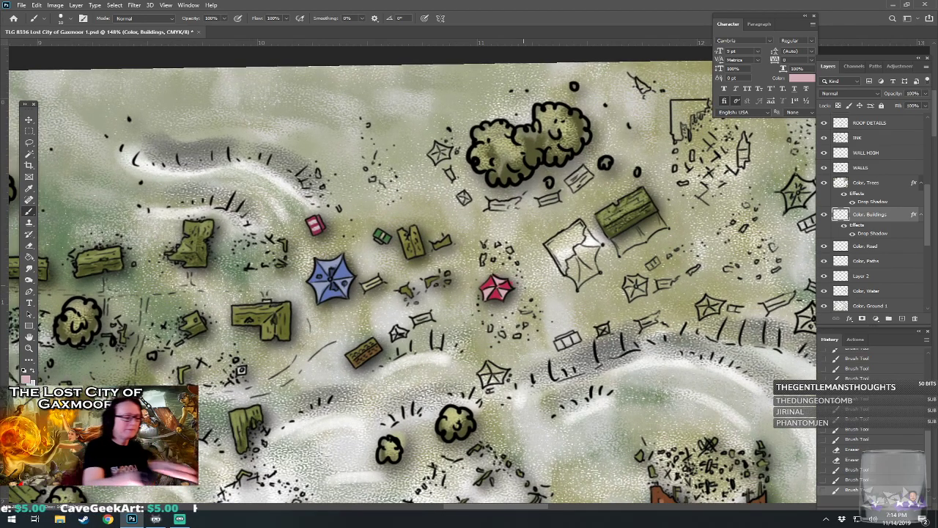
{"action": "left_click", "coordinate": [26, 379]}
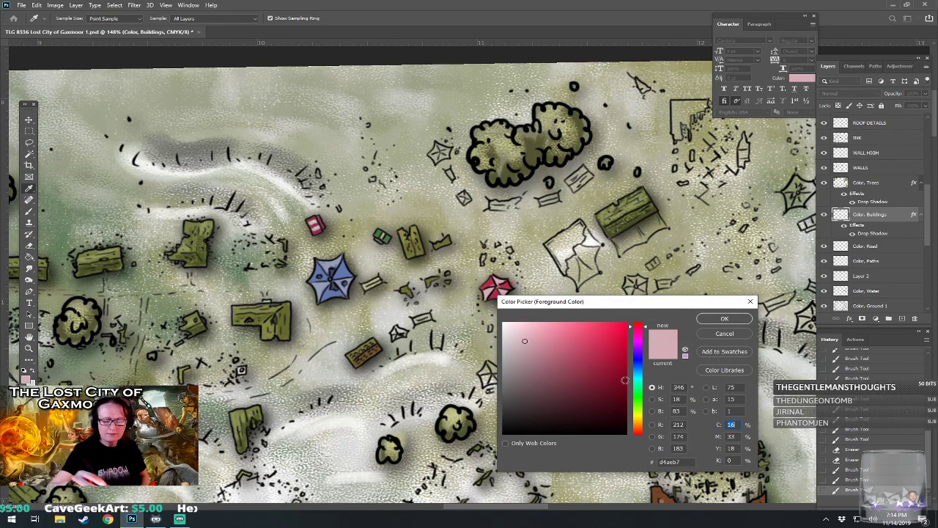
{"action": "mouse_move", "coordinate": [640, 398]}
{"action": "left_mouse_down"}
{"action": "mouse_move", "coordinate": [641, 412]}
{"action": "mouse_move", "coordinate": [638, 397]}
{"action": "left_mouse_up"}
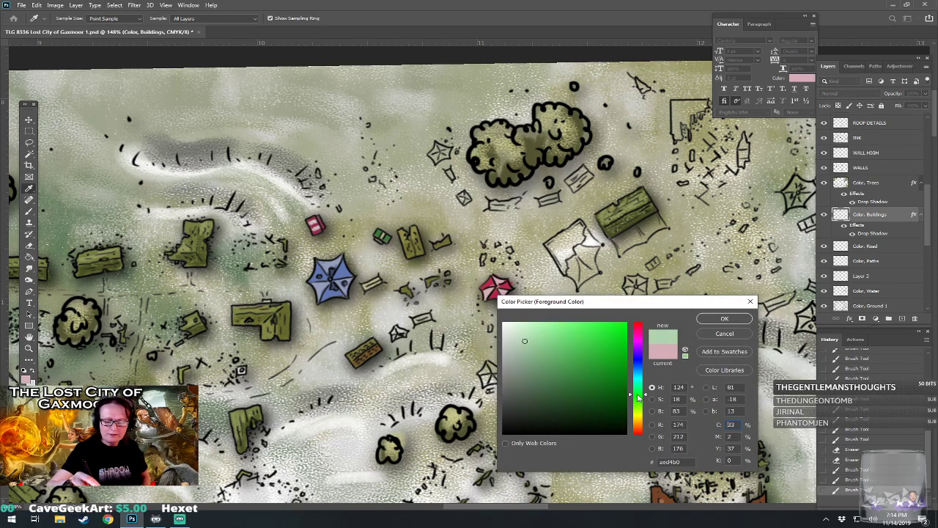
{"action": "left_click", "coordinate": [715, 321]}
{"action": "mouse_move", "coordinate": [486, 370]}
{"action": "left_mouse_down"}
{"action": "mouse_move", "coordinate": [491, 382]}
{"action": "mouse_move", "coordinate": [499, 370]}
{"action": "mouse_move", "coordinate": [497, 385]}
{"action": "mouse_move", "coordinate": [497, 365]}
{"action": "left_mouse_up"}
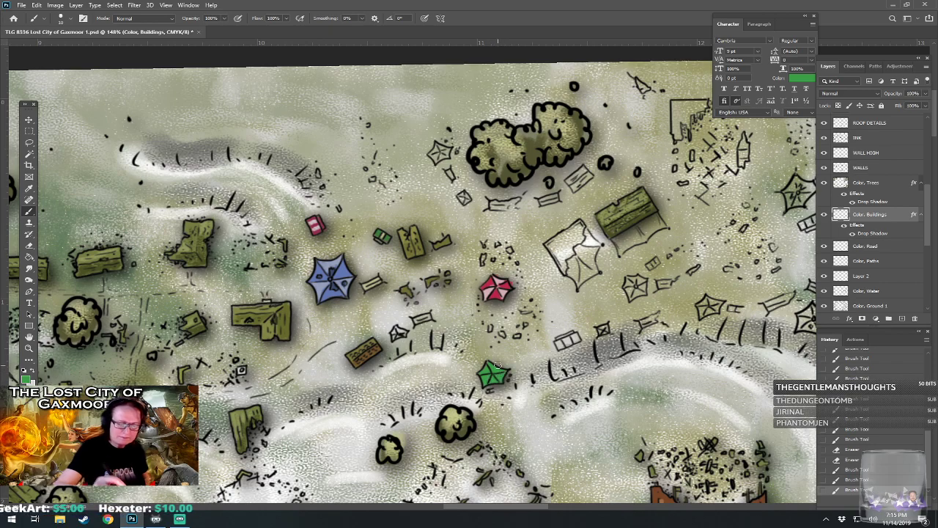
Pick pale yellow #cec778 and paint alternating panels of the small green star-shaped tent.
{"action": "left_click", "coordinate": [26, 379]}
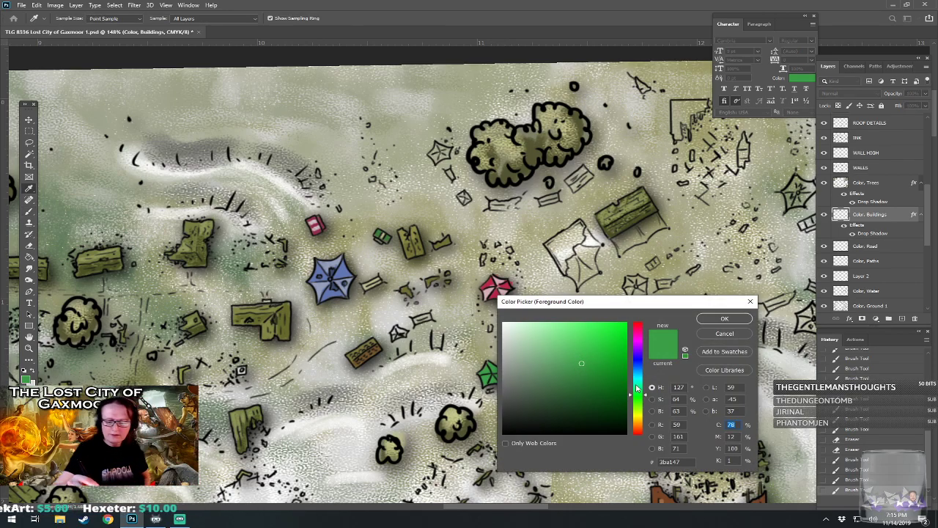
{"action": "left_click_drag", "start_coordinate": [636, 386], "coordinate": [636, 416]}
{"action": "left_click", "coordinate": [554, 343]}
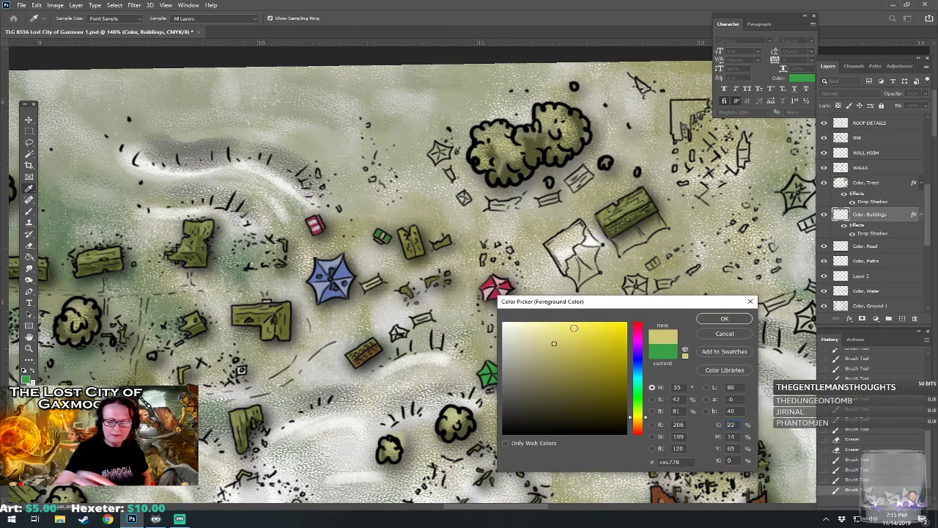
{"action": "left_click", "coordinate": [722, 319]}
{"action": "mouse_move", "coordinate": [488, 365]}
{"action": "left_mouse_down"}
{"action": "mouse_move", "coordinate": [502, 371]}
{"action": "mouse_move", "coordinate": [503, 384]}
{"action": "mouse_move", "coordinate": [500, 342]}
{"action": "mouse_move", "coordinate": [500, 400]}
{"action": "left_mouse_up"}
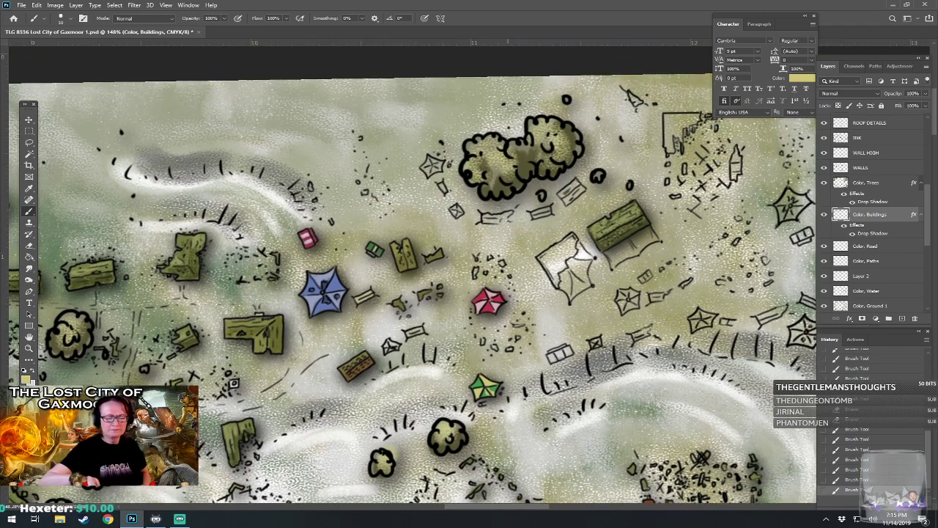
Fill the tiny tent by the brown stall and the small stall on the path's edge with pale yellow, erasing the stall's overspill.
{"action": "left_click_drag", "start_coordinate": [387, 347], "coordinate": [392, 345]}
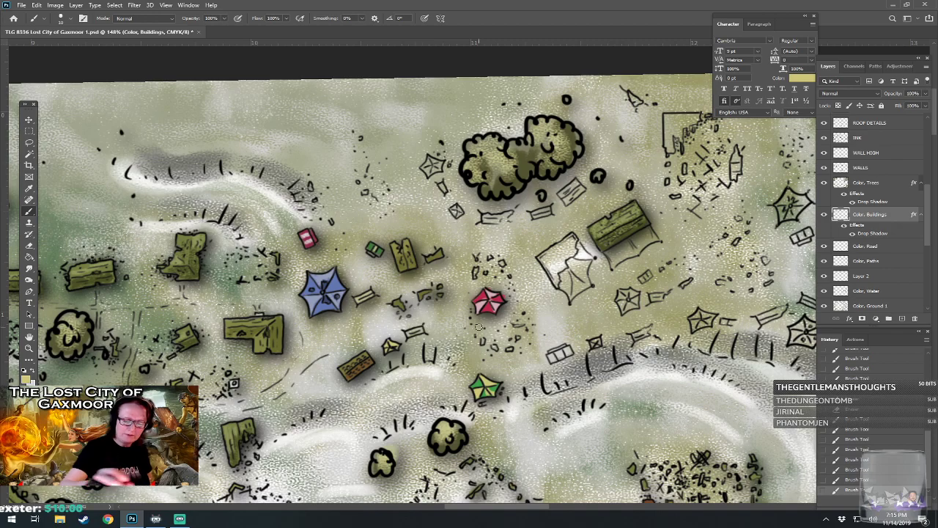
{"action": "mouse_move", "coordinate": [554, 360]}
{"action": "left_mouse_down"}
{"action": "mouse_move", "coordinate": [572, 350]}
{"action": "mouse_move", "coordinate": [562, 348]}
{"action": "left_mouse_up"}
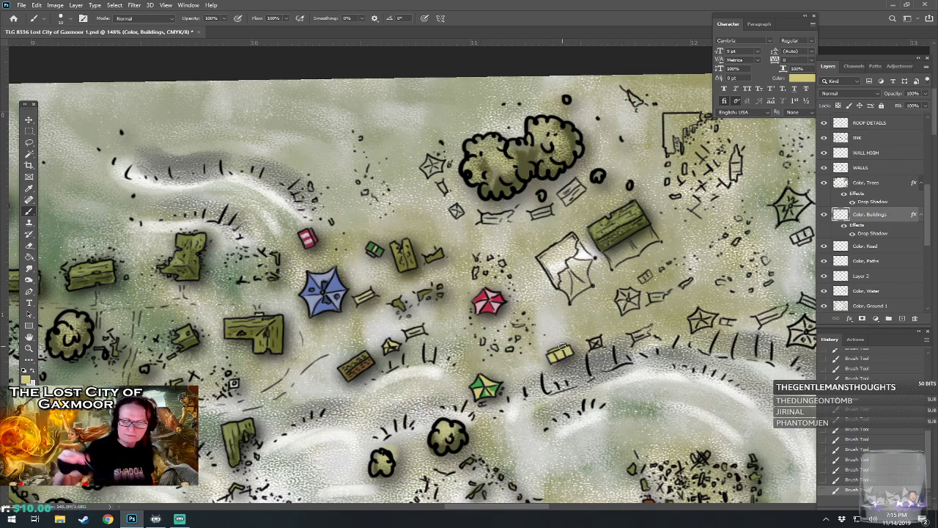
{"action": "left_click_drag", "start_coordinate": [555, 365], "coordinate": [565, 362]}
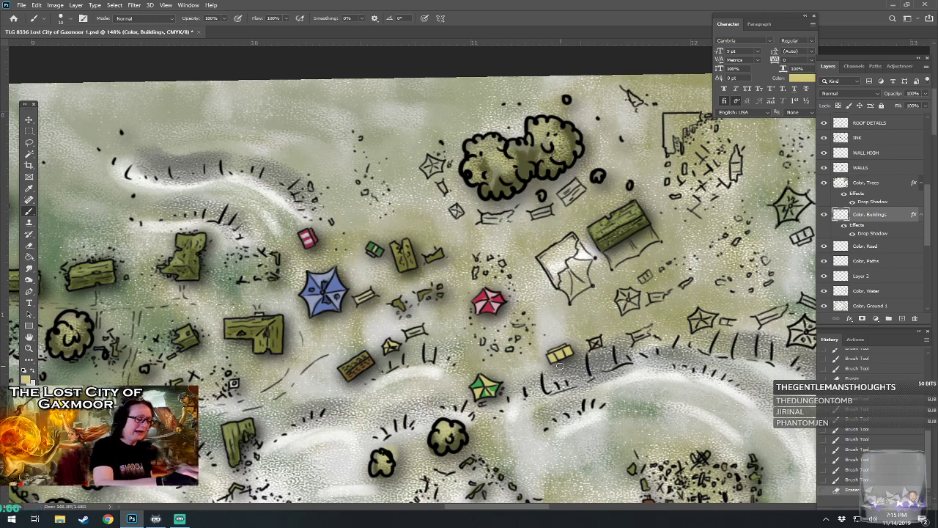
Pick muted blue #888eb4 and paint the middle section of the small yellow stall as a stripe.
{"action": "left_click", "coordinate": [27, 379]}
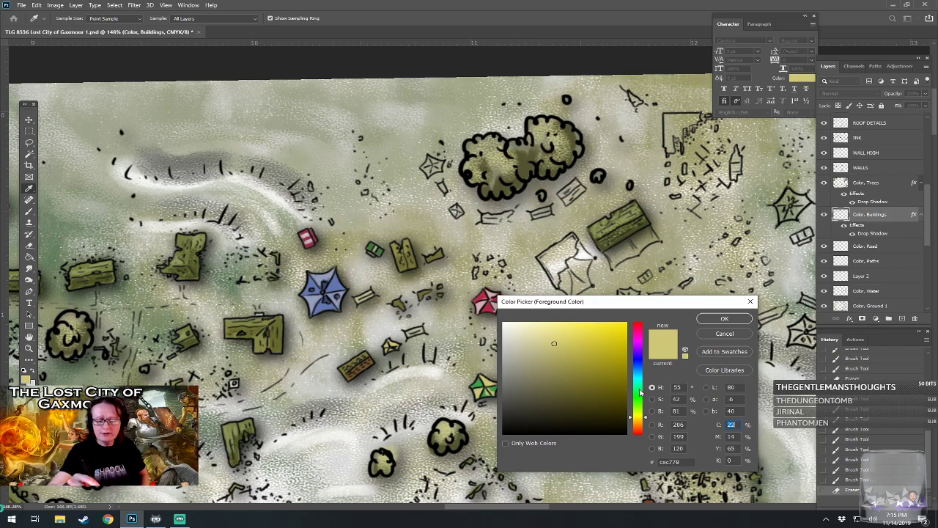
{"action": "left_click_drag", "start_coordinate": [638, 402], "coordinate": [639, 362]}
{"action": "left_click", "coordinate": [533, 355]}
{"action": "left_click", "coordinate": [722, 319]}
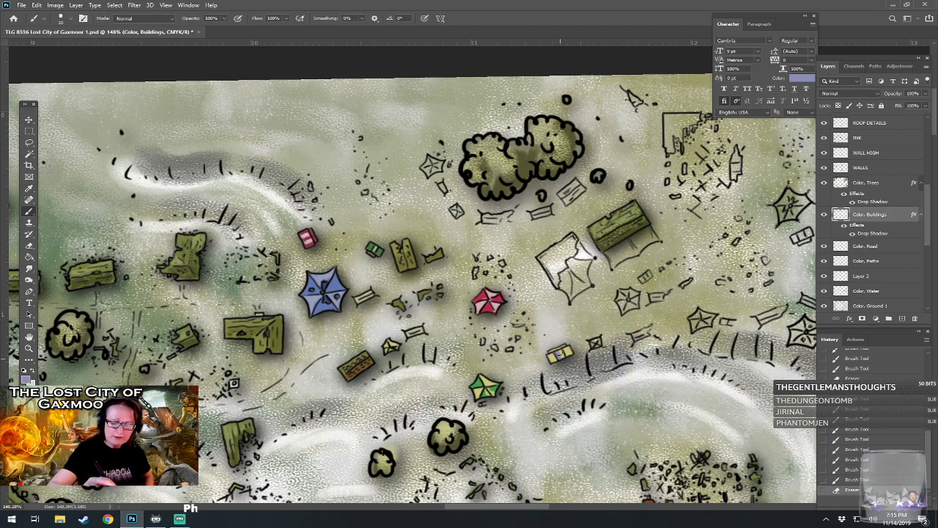
{"action": "left_click_drag", "start_coordinate": [558, 354], "coordinate": [569, 354]}
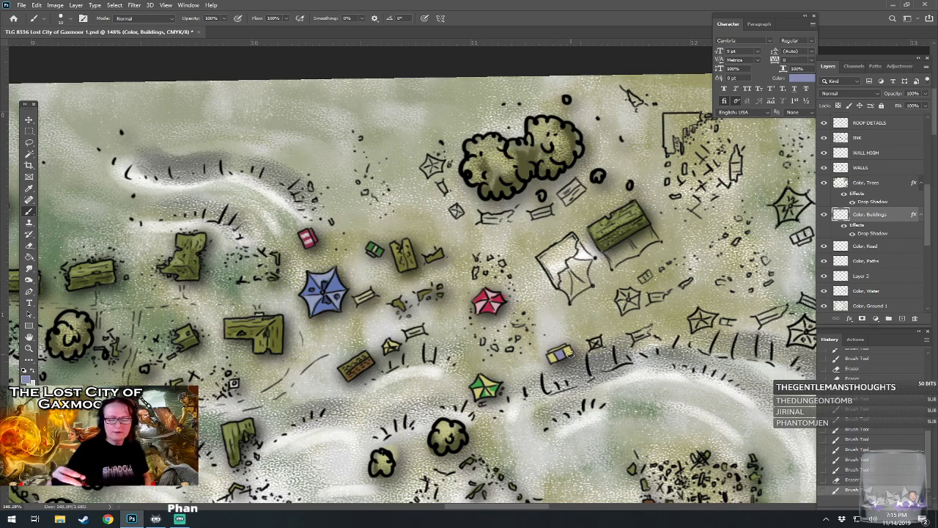
Fill the star-shaped tent at the path's eastern bend with blue #888eb4 and paint alternating panels light grey #bcbcbc.
{"action": "left_click_drag", "start_coordinate": [570, 354], "coordinate": [386, 377]}
{"action": "mouse_move", "coordinate": [620, 354]}
{"action": "left_mouse_down"}
{"action": "mouse_move", "coordinate": [608, 359]}
{"action": "mouse_move", "coordinate": [616, 370]}
{"action": "mouse_move", "coordinate": [623, 349]}
{"action": "mouse_move", "coordinate": [631, 370]}
{"action": "mouse_move", "coordinate": [634, 352]}
{"action": "mouse_move", "coordinate": [643, 359]}
{"action": "mouse_move", "coordinate": [626, 350]}
{"action": "mouse_move", "coordinate": [636, 353]}
{"action": "left_mouse_up"}
{"action": "left_click", "coordinate": [27, 380]}
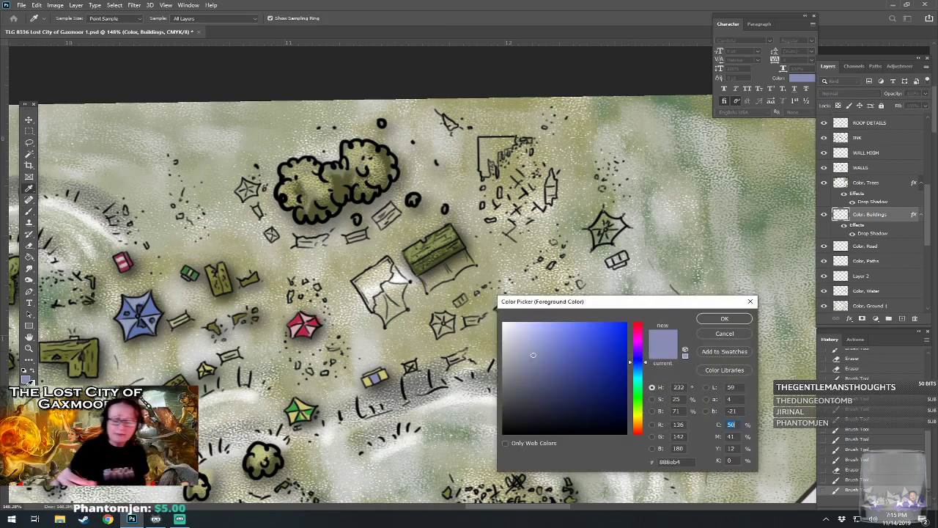
{"action": "left_click", "coordinate": [724, 318]}
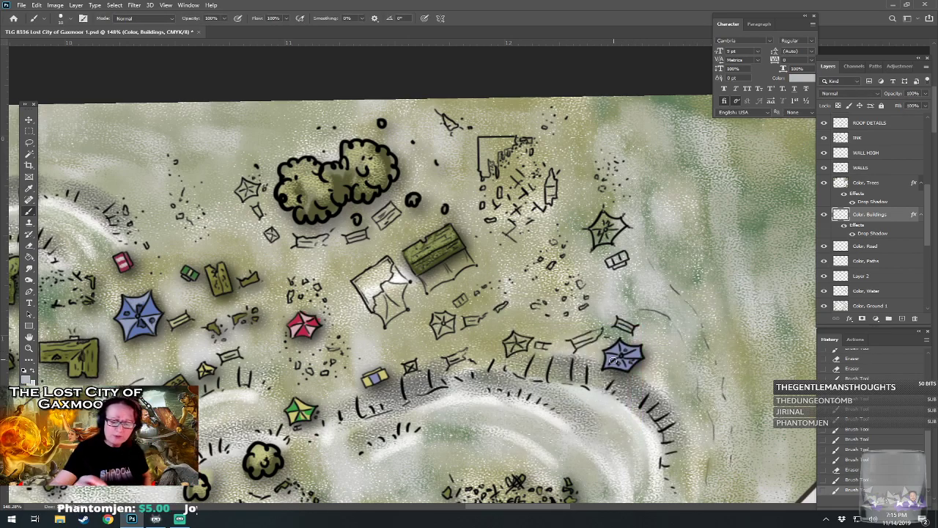
{"action": "mouse_move", "coordinate": [617, 356]}
{"action": "left_mouse_down"}
{"action": "mouse_move", "coordinate": [623, 349]}
{"action": "mouse_move", "coordinate": [636, 364]}
{"action": "left_mouse_up"}
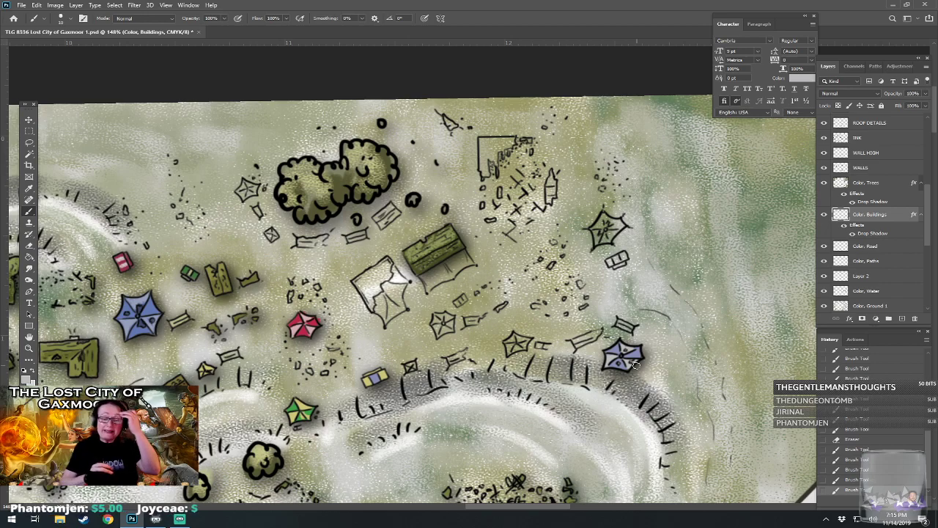
Pick a near-white tone and brighten the grey panels of the eastern blue tent.
{"action": "left_click", "coordinate": [28, 376]}
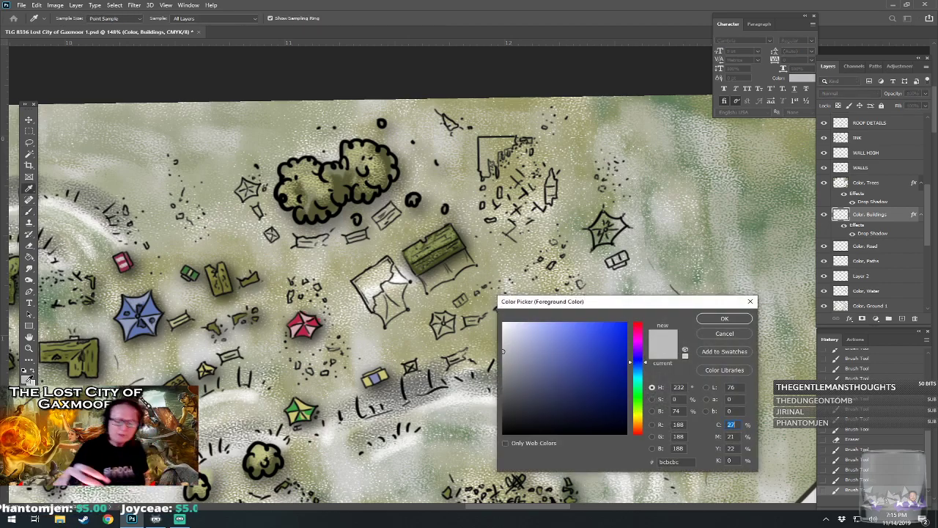
{"action": "left_click", "coordinate": [724, 318]}
{"action": "mouse_move", "coordinate": [609, 359]}
{"action": "left_mouse_down"}
{"action": "mouse_move", "coordinate": [634, 349]}
{"action": "mouse_move", "coordinate": [633, 362]}
{"action": "left_mouse_up"}
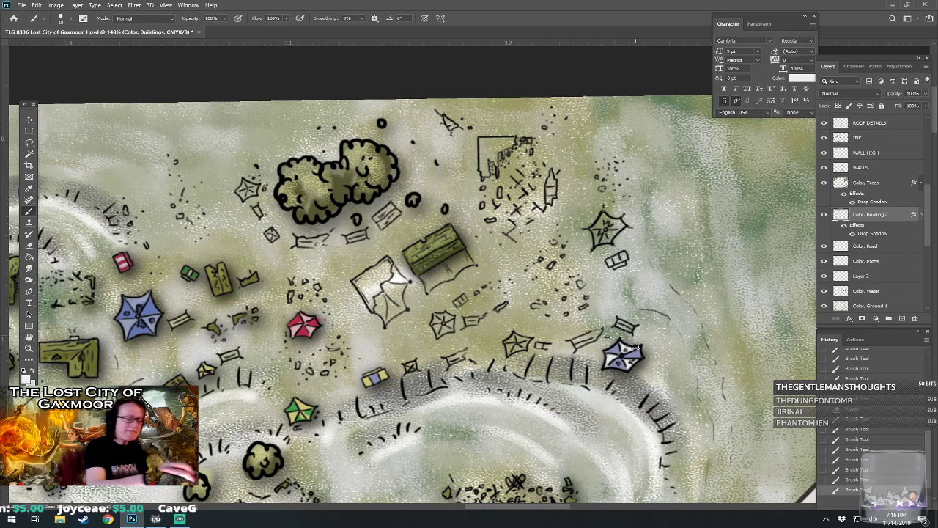
Pick a medium red and fill the small bench just north of the blue and white tent.
{"action": "left_click", "coordinate": [26, 379]}
{"action": "left_click", "coordinate": [641, 339]}
{"action": "mouse_move", "coordinate": [641, 339]}
{"action": "left_mouse_down"}
{"action": "mouse_move", "coordinate": [642, 327]}
{"action": "mouse_move", "coordinate": [617, 323]}
{"action": "left_mouse_up"}
{"action": "left_click", "coordinate": [606, 338]}
{"action": "left_click", "coordinate": [724, 318]}
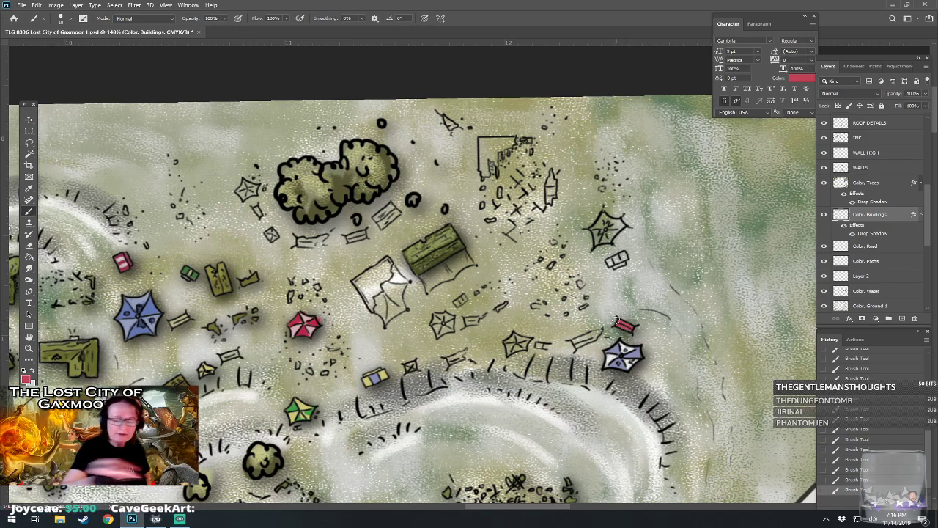
Pick pink #e3a1ac and add highlights to the small red bench.
{"action": "left_click", "coordinate": [27, 380]}
{"action": "left_click", "coordinate": [538, 334]}
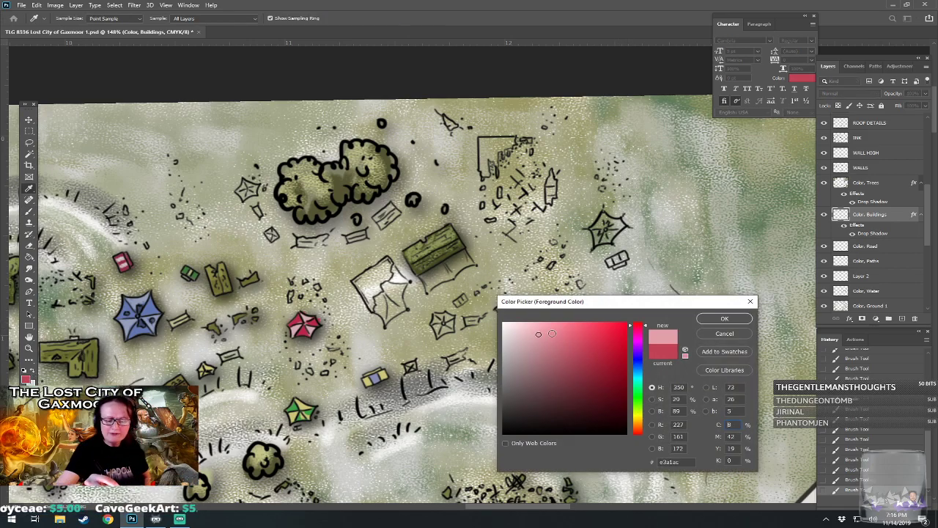
{"action": "left_click", "coordinate": [724, 318]}
{"action": "key", "text": "b"}
{"action": "left_click_drag", "start_coordinate": [617, 324], "coordinate": [622, 323]}
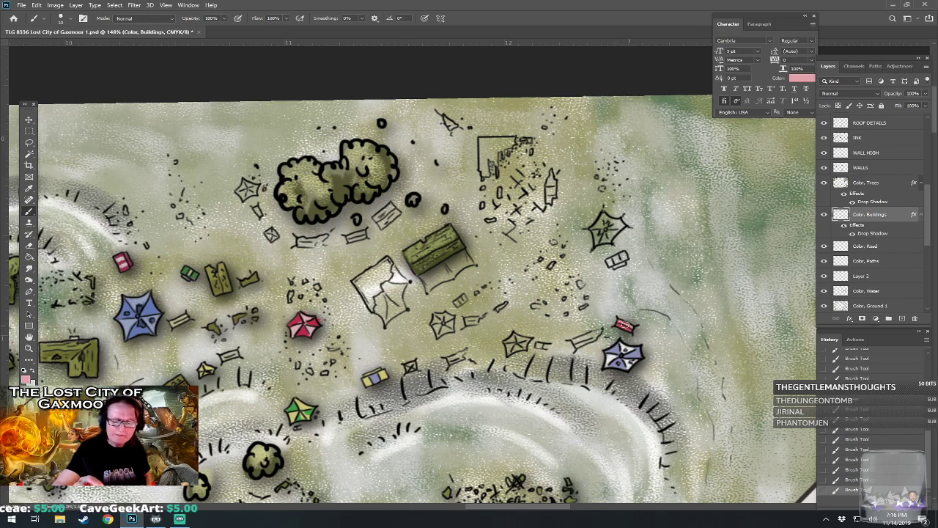
Pick green #46a444 and fill the long narrow bench west of the red bench.
{"action": "left_click", "coordinate": [26, 379]}
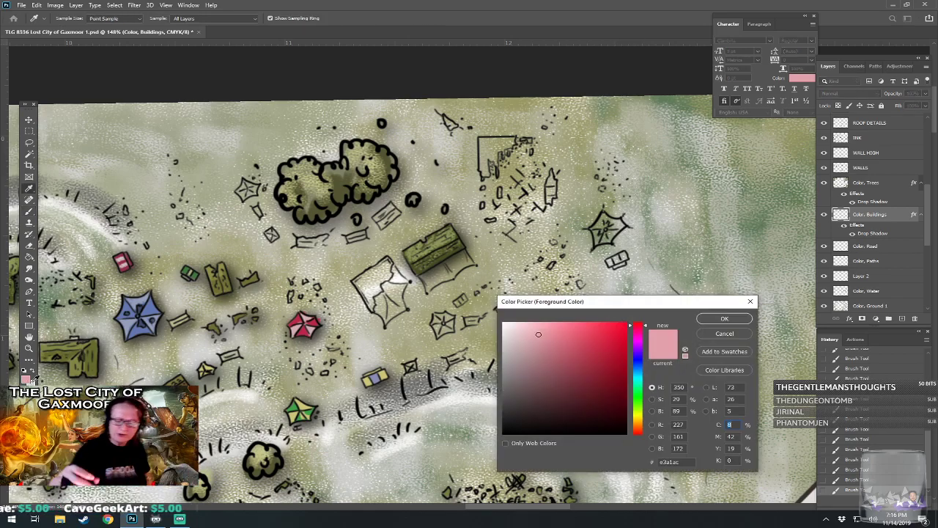
{"action": "left_click", "coordinate": [637, 396]}
{"action": "left_click", "coordinate": [575, 362]}
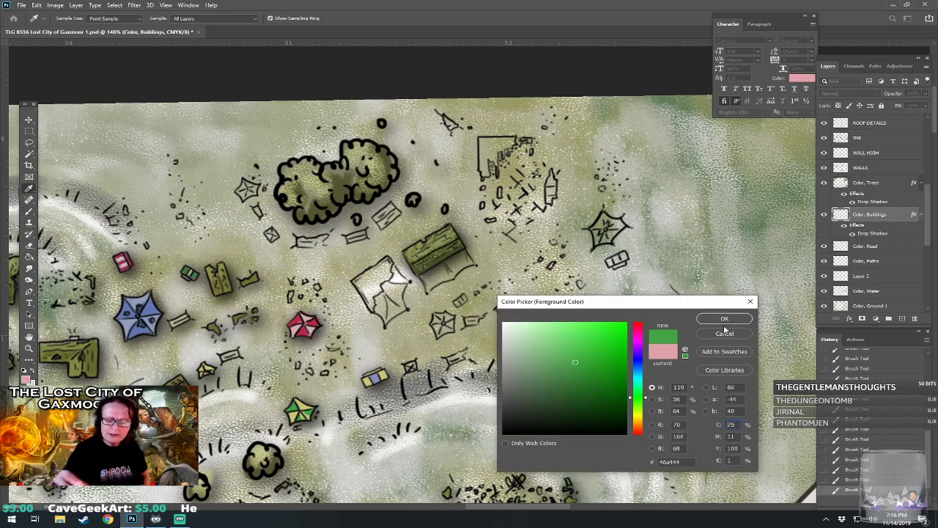
{"action": "key", "text": "Return"}
{"action": "mouse_move", "coordinate": [577, 344]}
{"action": "left_mouse_down"}
{"action": "mouse_move", "coordinate": [599, 337]}
{"action": "mouse_move", "coordinate": [587, 337]}
{"action": "left_mouse_up"}
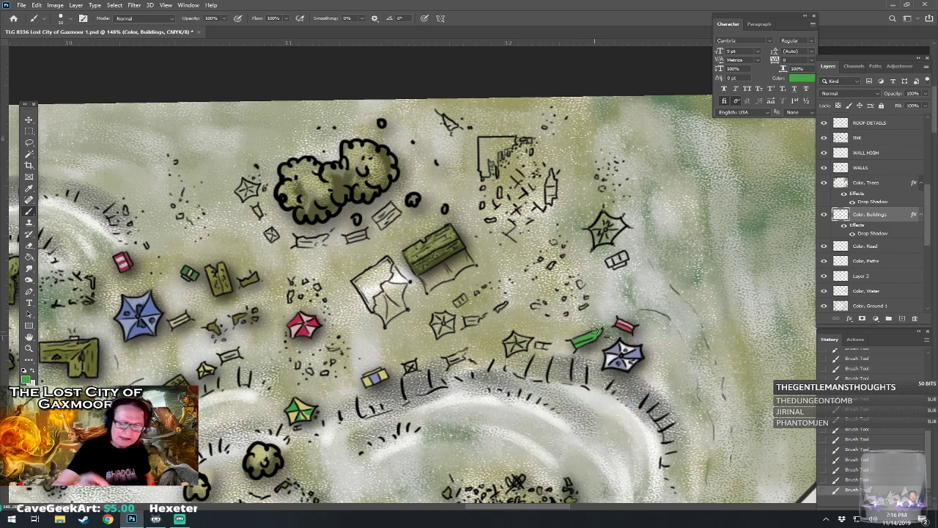
Pick light green #8dcc8b and add highlights to the long green bench.
{"action": "left_click", "coordinate": [27, 380]}
{"action": "left_click", "coordinate": [545, 345]}
{"action": "left_click", "coordinate": [724, 318]}
{"action": "left_click", "coordinate": [600, 334]}
Pick purple #795bc7 and fill the large star-shaped tent at the camp's northeastern edge.
{"action": "scroll", "coordinate": [635, 316], "scroll_direction": "left", "scroll_amount": 1}
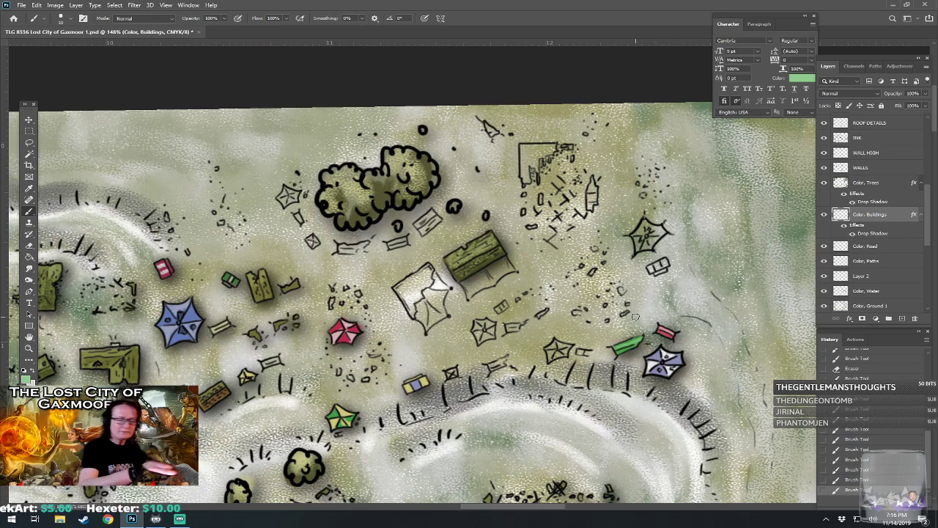
{"action": "left_click", "coordinate": [27, 380]}
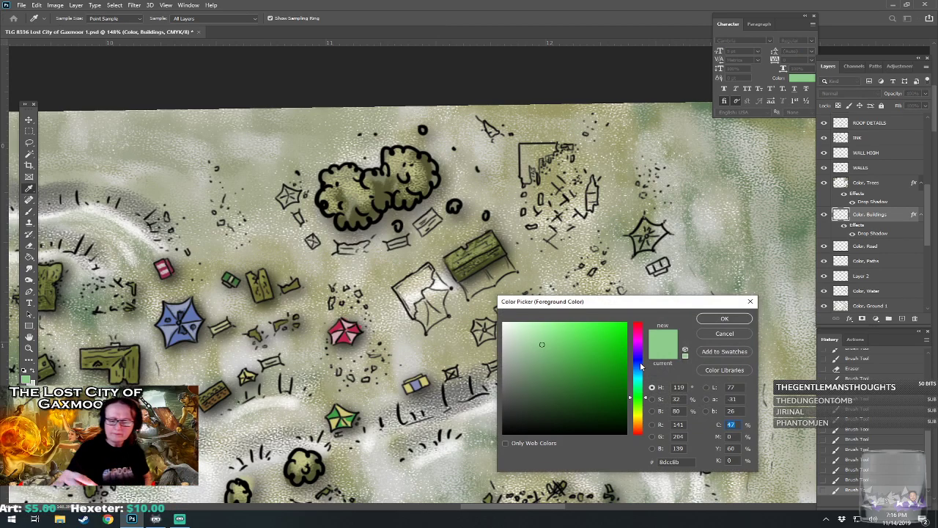
{"action": "left_click_drag", "start_coordinate": [643, 370], "coordinate": [636, 346]}
{"action": "left_click_drag", "start_coordinate": [567, 338], "coordinate": [570, 345]}
{"action": "left_click", "coordinate": [725, 319]}
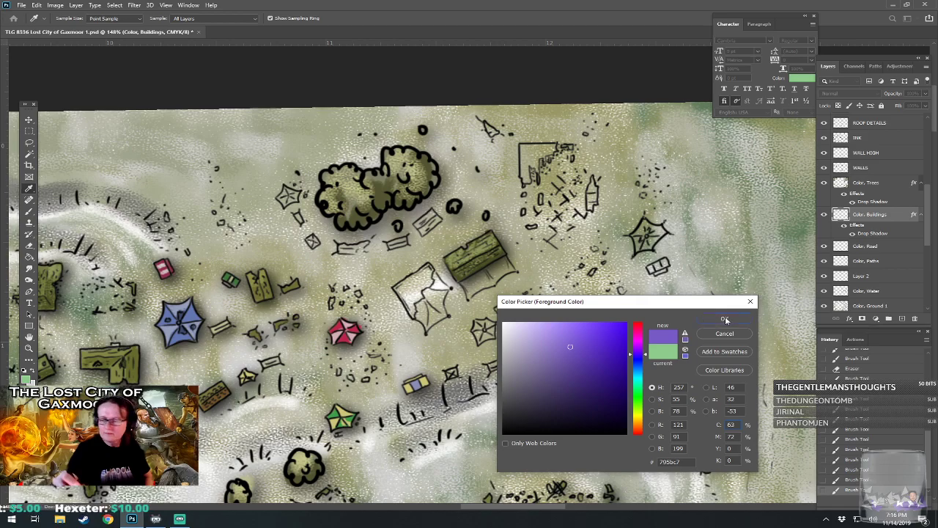
{"action": "scroll", "coordinate": [717, 312], "scroll_direction": "right", "scroll_amount": 1}
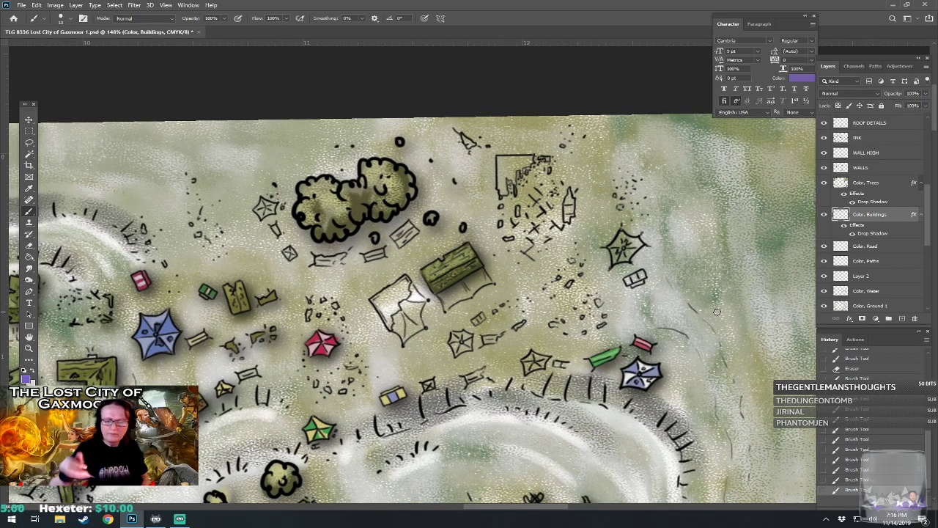
{"action": "mouse_move", "coordinate": [620, 246]}
{"action": "left_mouse_down"}
{"action": "mouse_move", "coordinate": [612, 250]}
{"action": "mouse_move", "coordinate": [629, 268]}
{"action": "mouse_move", "coordinate": [625, 237]}
{"action": "mouse_move", "coordinate": [637, 239]}
{"action": "mouse_move", "coordinate": [632, 254]}
{"action": "mouse_move", "coordinate": [642, 244]}
{"action": "left_mouse_up"}
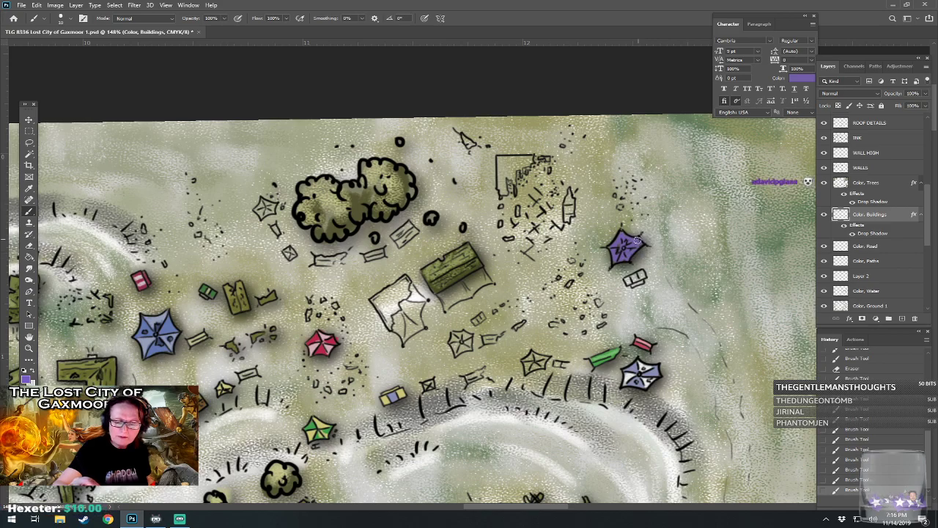
Pick a darker purple and shade the panels of the northeastern purple tent.
{"action": "left_click", "coordinate": [26, 380]}
{"action": "left_click", "coordinate": [565, 386]}
{"action": "left_click", "coordinate": [711, 317]}
{"action": "left_click_drag", "start_coordinate": [622, 249], "coordinate": [637, 237]}
Pick a pale greyish lavender and paint highlights on the northeastern purple tent's panels.
{"action": "left_click", "coordinate": [28, 381]}
{"action": "left_click", "coordinate": [513, 356]}
{"action": "left_click", "coordinate": [721, 319]}
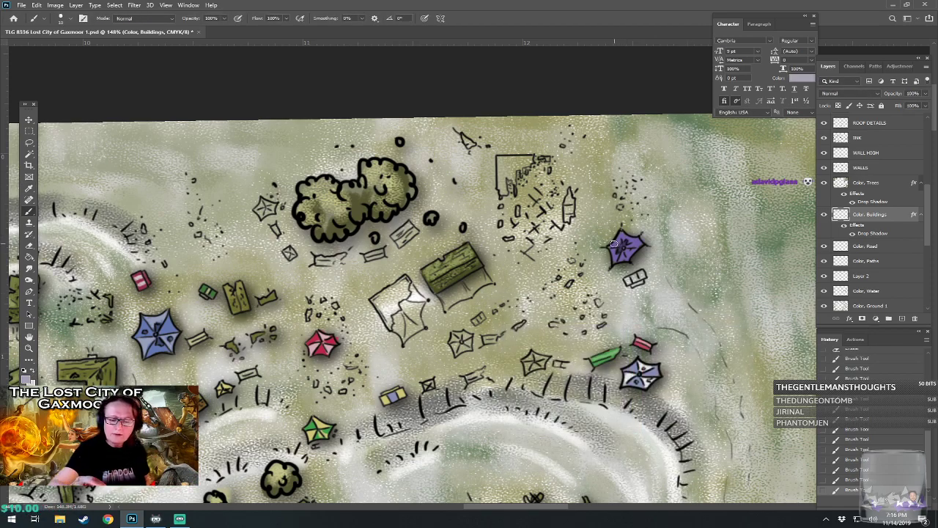
{"action": "mouse_move", "coordinate": [619, 236]}
{"action": "left_mouse_down"}
{"action": "mouse_move", "coordinate": [639, 243]}
{"action": "mouse_move", "coordinate": [625, 256]}
{"action": "left_mouse_up"}
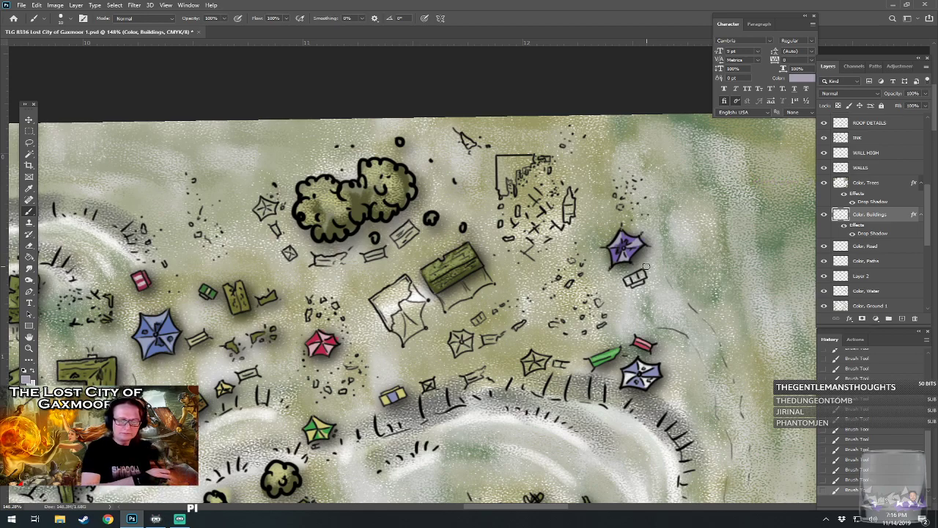
Pick olive brown #7a7431 and fill the small plank-topped stall just southeast of the large trees.
{"action": "left_click", "coordinate": [27, 376]}
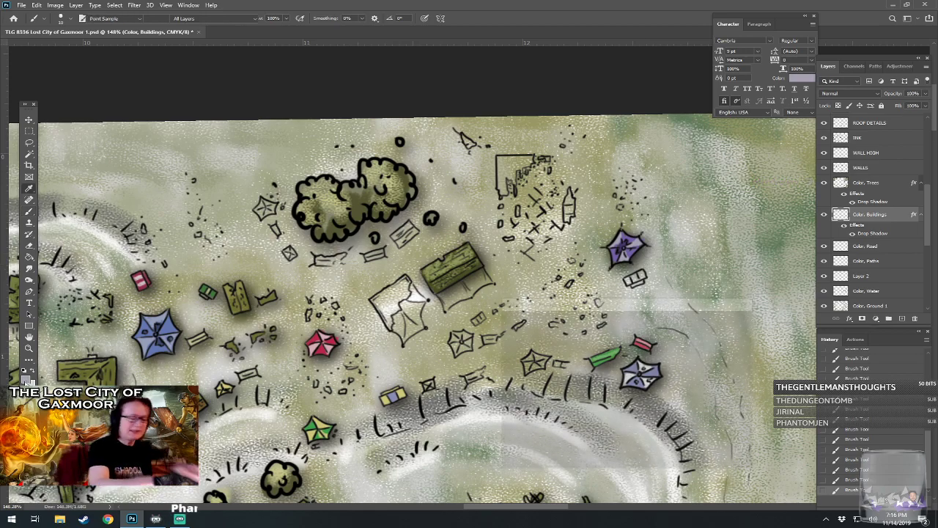
{"action": "left_click_drag", "start_coordinate": [637, 383], "coordinate": [641, 417]}
{"action": "left_click", "coordinate": [572, 381]}
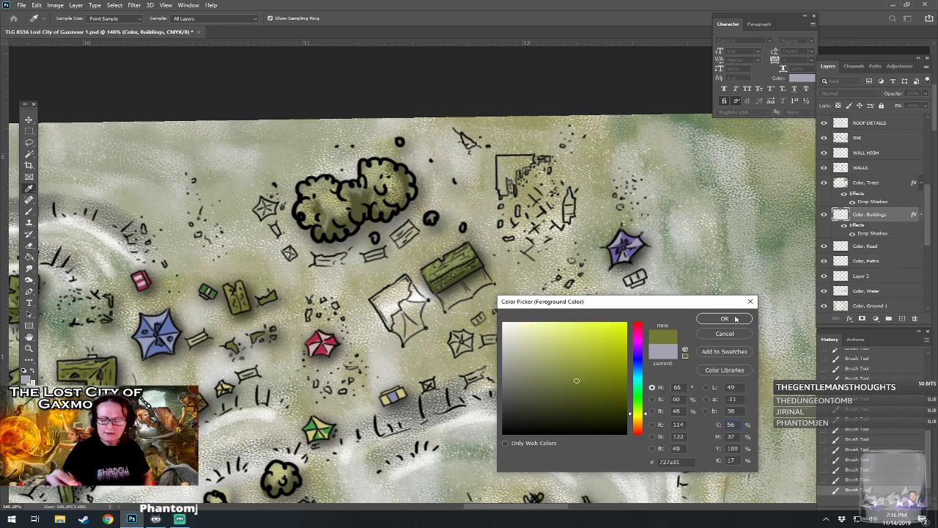
{"action": "left_click", "coordinate": [724, 319]}
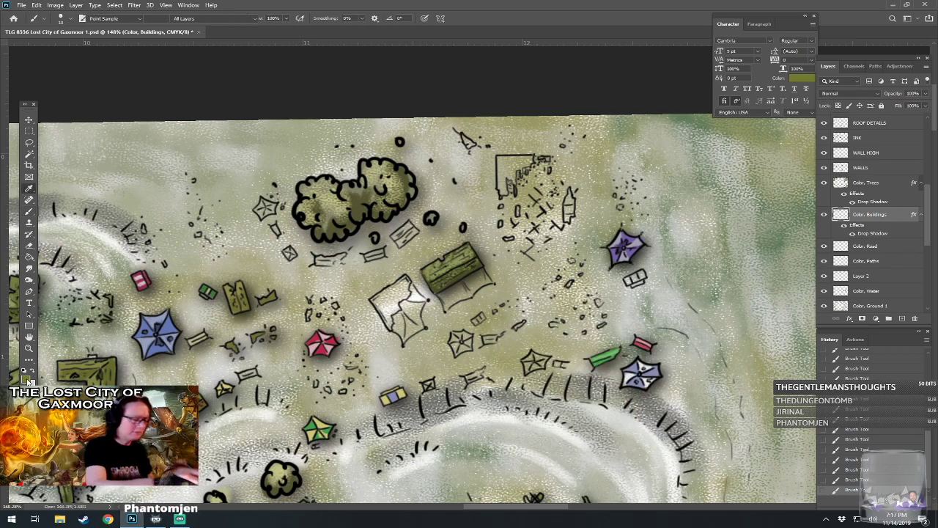
{"action": "left_click", "coordinate": [27, 376]}
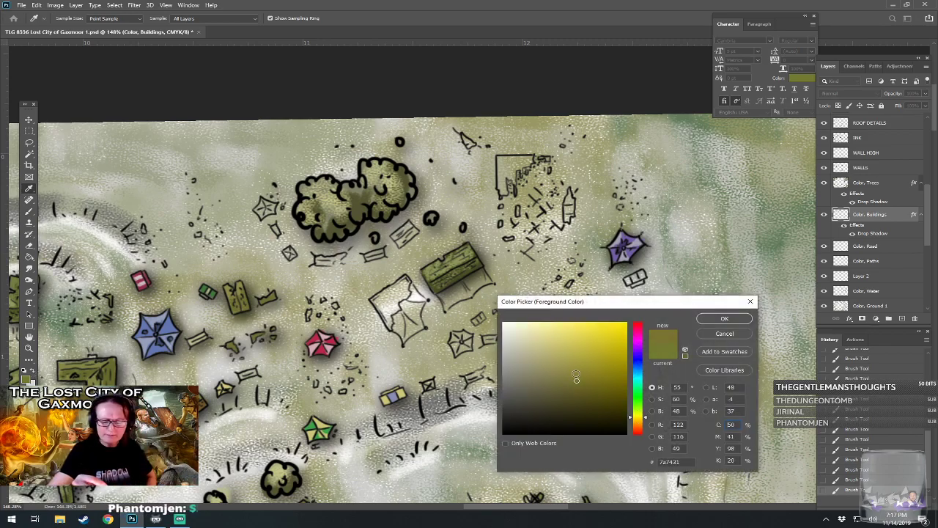
{"action": "left_click", "coordinate": [724, 319]}
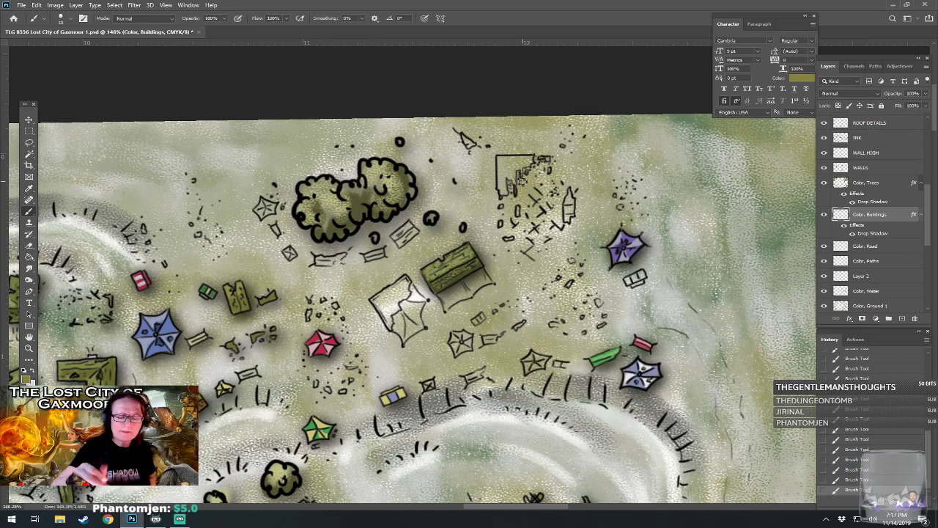
{"action": "left_click_drag", "start_coordinate": [522, 181], "coordinate": [494, 219]}
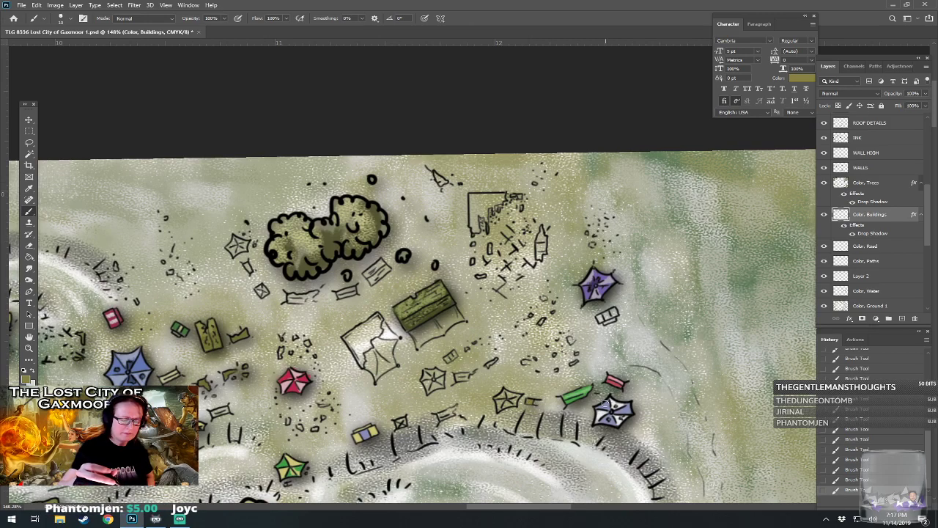
{"action": "mouse_move", "coordinate": [370, 275]}
{"action": "left_mouse_down"}
{"action": "mouse_move", "coordinate": [378, 286]}
{"action": "mouse_move", "coordinate": [389, 273]}
{"action": "mouse_move", "coordinate": [373, 268]}
{"action": "mouse_move", "coordinate": [381, 271]}
{"action": "left_mouse_up"}
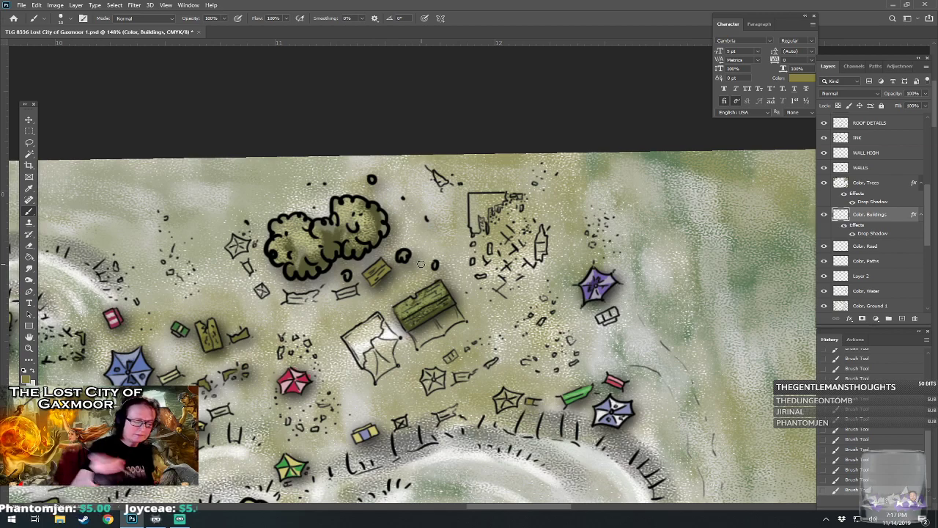
{"action": "left_click_drag", "start_coordinate": [378, 286], "coordinate": [385, 280]}
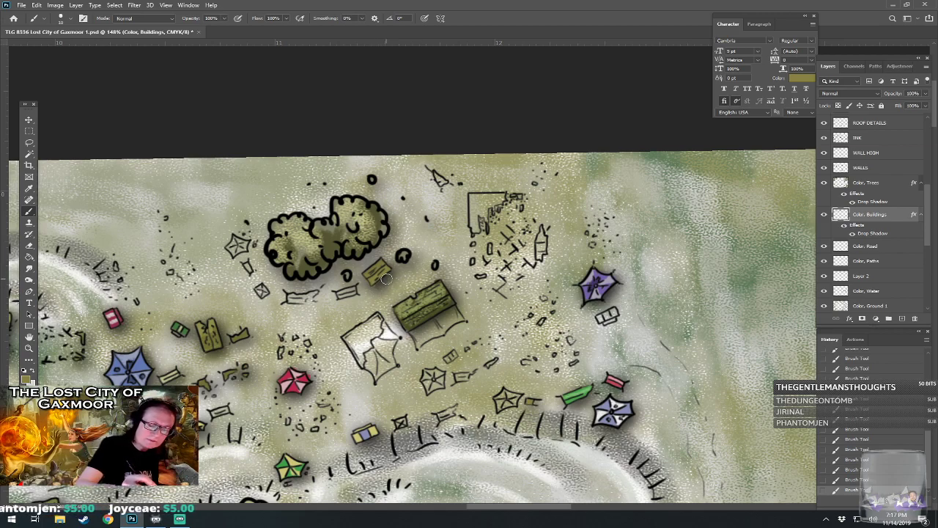
Fill the narrow wreck fragment east of the ruined building and the scattered rubble pieces around and south of it with olive brown.
{"action": "mouse_move", "coordinate": [541, 236]}
{"action": "left_mouse_down"}
{"action": "mouse_move", "coordinate": [540, 255]}
{"action": "mouse_move", "coordinate": [542, 228]}
{"action": "left_mouse_up"}
{"action": "mouse_move", "coordinate": [490, 251]}
{"action": "left_mouse_down"}
{"action": "mouse_move", "coordinate": [472, 245]}
{"action": "mouse_move", "coordinate": [473, 263]}
{"action": "left_mouse_up"}
{"action": "left_click_drag", "start_coordinate": [480, 272], "coordinate": [482, 276]}
{"action": "mouse_move", "coordinate": [543, 318]}
{"action": "left_mouse_down"}
{"action": "mouse_move", "coordinate": [530, 317]}
{"action": "mouse_move", "coordinate": [545, 300]}
{"action": "left_mouse_up"}
{"action": "mouse_move", "coordinate": [569, 339]}
{"action": "left_mouse_down"}
{"action": "mouse_move", "coordinate": [574, 364]}
{"action": "mouse_move", "coordinate": [555, 371]}
{"action": "mouse_move", "coordinate": [494, 364]}
{"action": "left_mouse_up"}
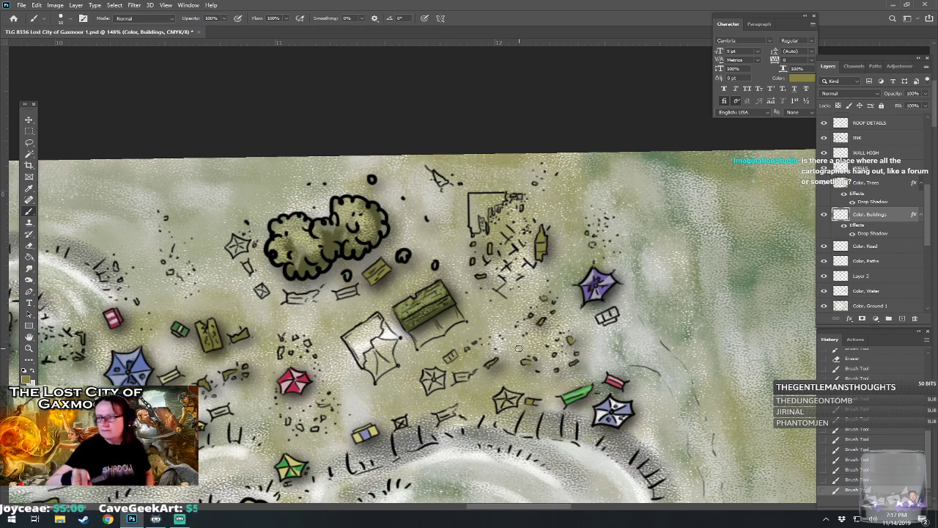
Fill the ruined building's remaining corner and the small pointed fragment northwest of it with the same olive brown.
{"action": "left_click_drag", "start_coordinate": [519, 348], "coordinate": [509, 359]}
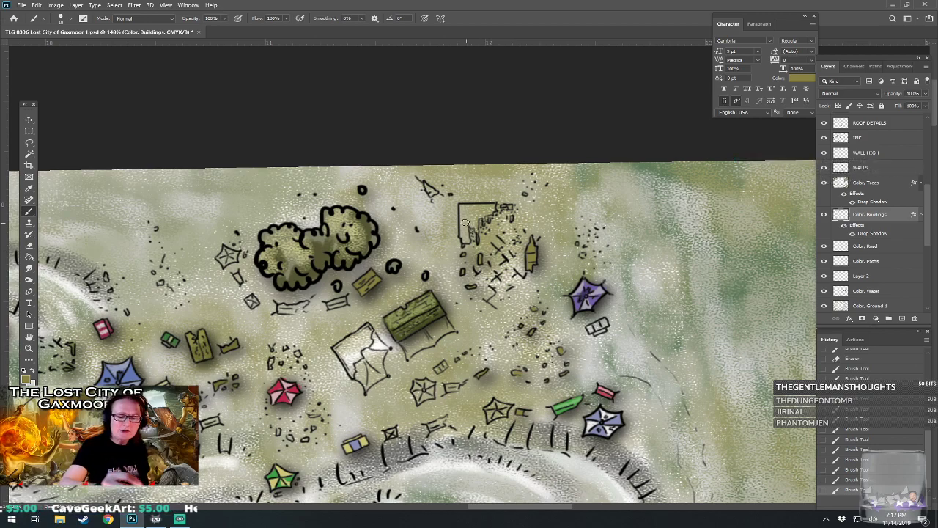
{"action": "left_click_drag", "start_coordinate": [467, 224], "coordinate": [464, 216]}
{"action": "mouse_move", "coordinate": [430, 187]}
{"action": "left_mouse_down"}
{"action": "mouse_move", "coordinate": [460, 231]}
{"action": "mouse_move", "coordinate": [467, 212]}
{"action": "mouse_move", "coordinate": [467, 240]}
{"action": "mouse_move", "coordinate": [463, 206]}
{"action": "mouse_move", "coordinate": [493, 206]}
{"action": "mouse_move", "coordinate": [484, 218]}
{"action": "mouse_move", "coordinate": [488, 208]}
{"action": "mouse_move", "coordinate": [468, 208]}
{"action": "mouse_move", "coordinate": [473, 219]}
{"action": "mouse_move", "coordinate": [479, 212]}
{"action": "mouse_move", "coordinate": [477, 229]}
{"action": "mouse_move", "coordinate": [466, 229]}
{"action": "mouse_move", "coordinate": [477, 239]}
{"action": "mouse_move", "coordinate": [476, 216]}
{"action": "mouse_move", "coordinate": [510, 209]}
{"action": "mouse_move", "coordinate": [511, 218]}
{"action": "mouse_move", "coordinate": [477, 240]}
{"action": "left_mouse_up"}
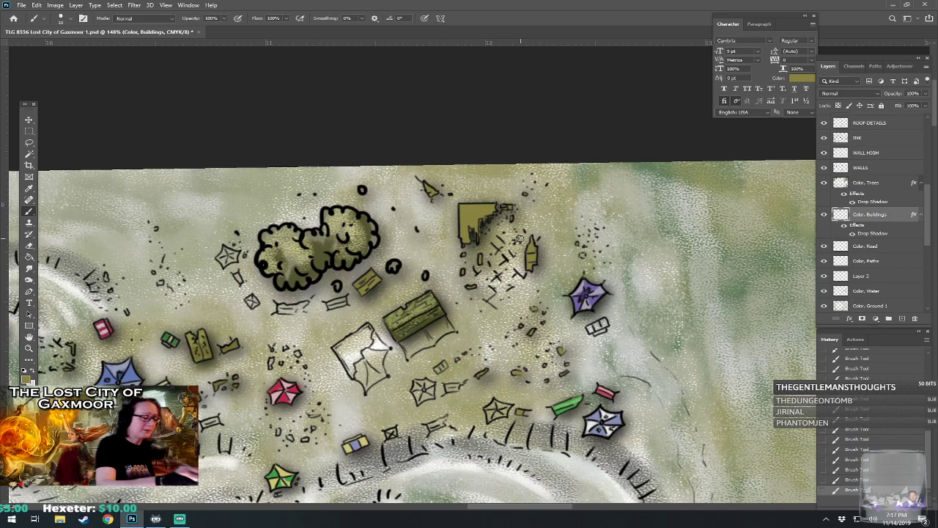
Pick pale khaki #b9b58d and paint highlights on the ruined building's corner and the narrow fragment east of it.
{"action": "left_click", "coordinate": [27, 378]}
{"action": "left_click", "coordinate": [532, 352]}
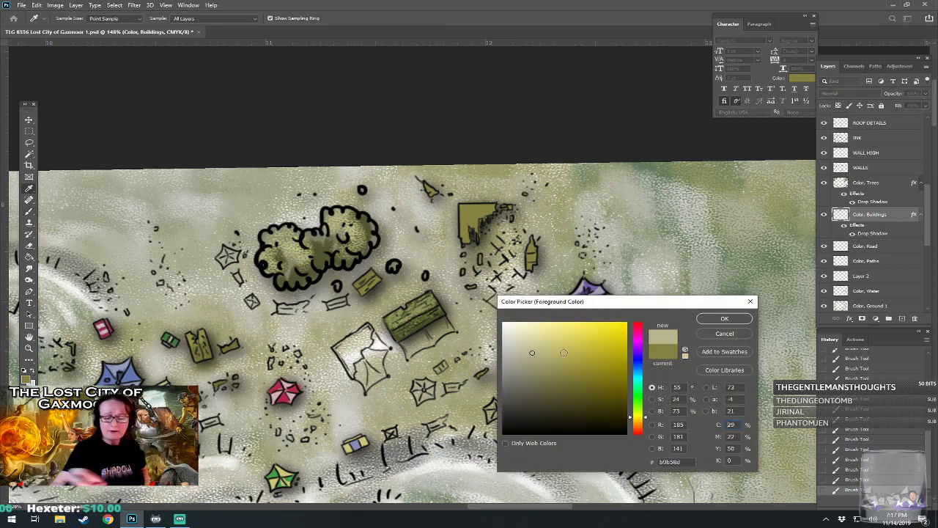
{"action": "left_click", "coordinate": [717, 320]}
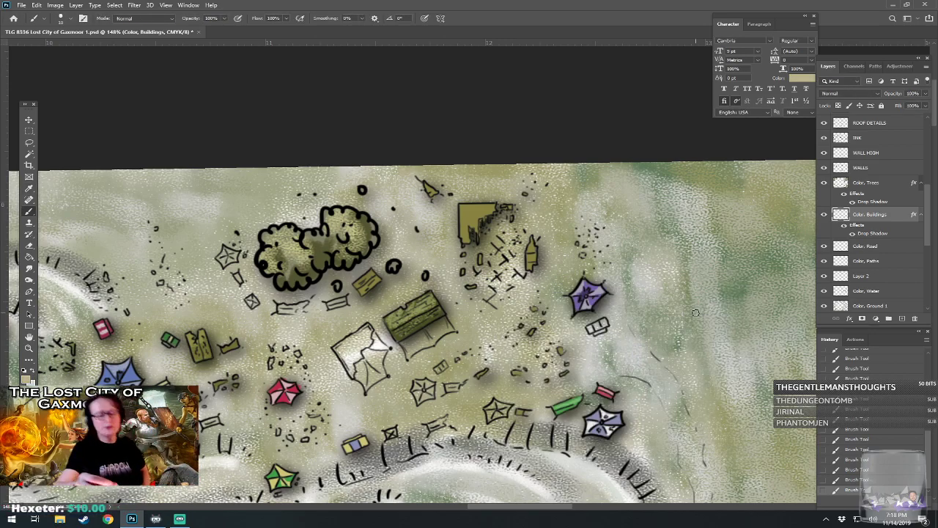
{"action": "mouse_move", "coordinate": [462, 215]}
{"action": "left_mouse_down"}
{"action": "mouse_move", "coordinate": [463, 228]}
{"action": "mouse_move", "coordinate": [484, 209]}
{"action": "mouse_move", "coordinate": [473, 206]}
{"action": "left_mouse_up"}
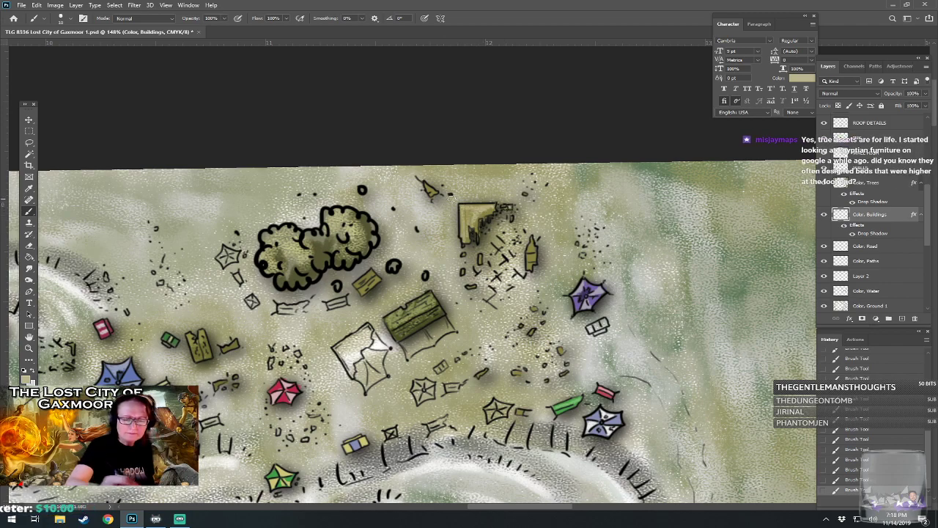
{"action": "left_click_drag", "start_coordinate": [533, 243], "coordinate": [536, 262]}
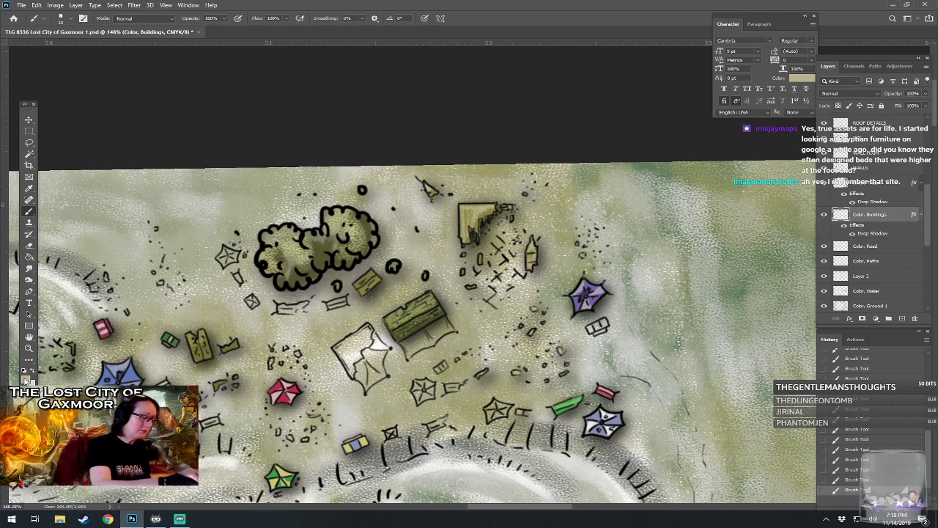
Pick a reddish brown and fill the small stall just south of the purple tent.
{"action": "left_click", "coordinate": [28, 376]}
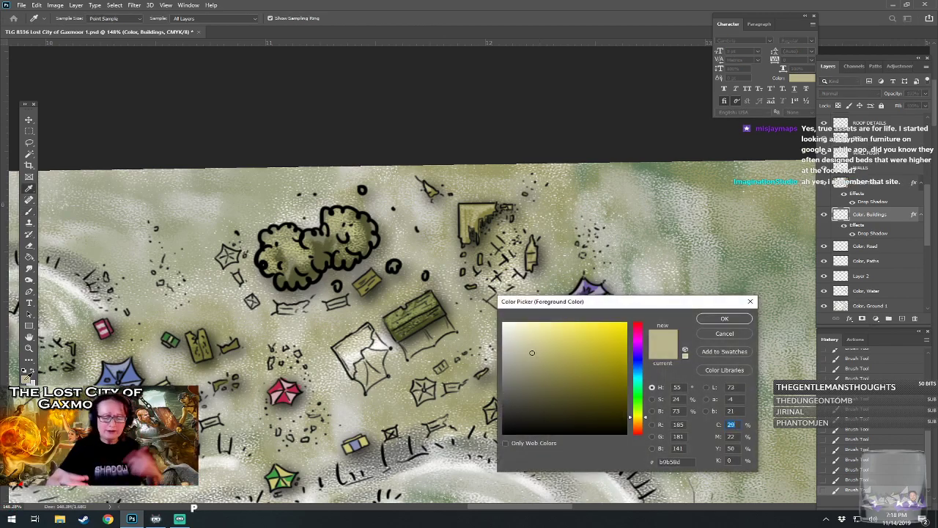
{"action": "left_click_drag", "start_coordinate": [640, 305], "coordinate": [610, 353]}
{"action": "left_click", "coordinate": [608, 411]}
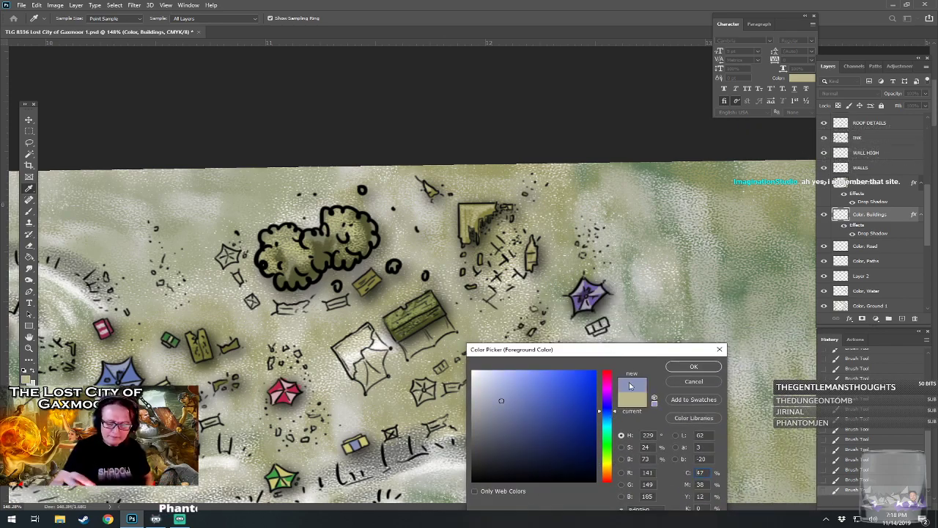
{"action": "left_click", "coordinate": [608, 476]}
{"action": "left_click", "coordinate": [540, 425]}
{"action": "left_click", "coordinate": [693, 366]}
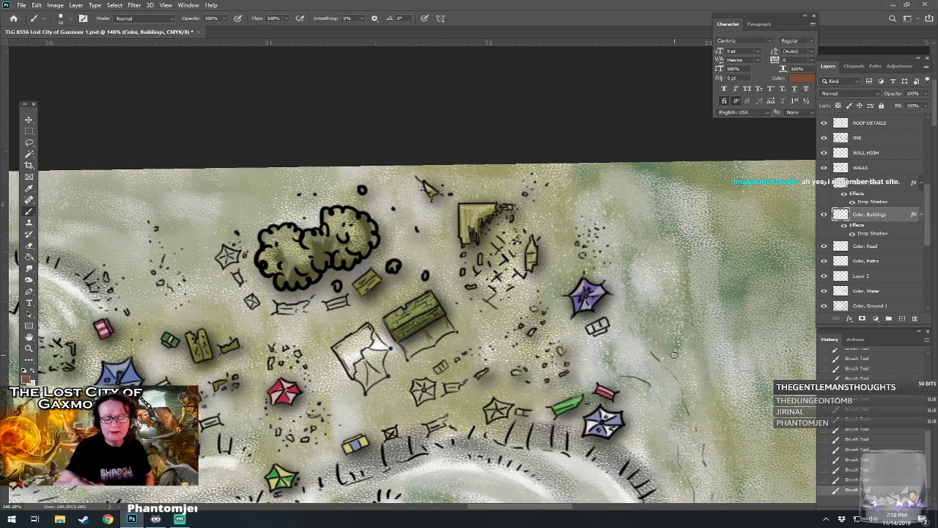
{"action": "left_click_drag", "start_coordinate": [596, 329], "coordinate": [605, 326]}
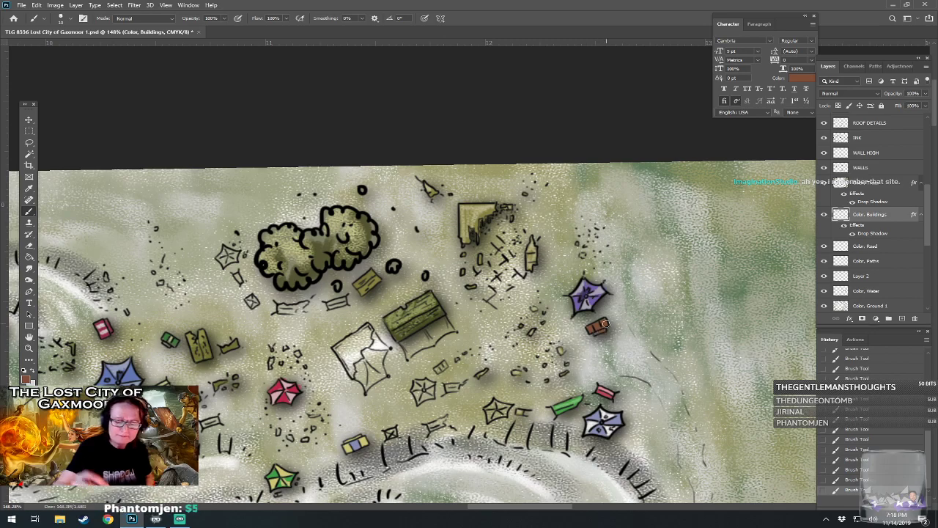
Pick pale brown #b58f7e and add highlights to the reddish-brown stall.
{"action": "left_click", "coordinate": [26, 379]}
{"action": "left_click", "coordinate": [511, 392]}
{"action": "left_click", "coordinate": [694, 353]}
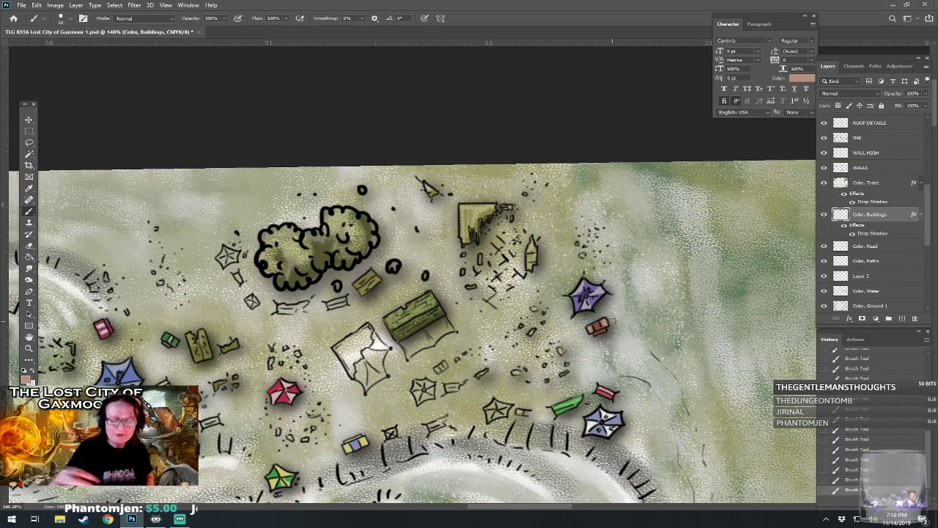
Pick a bright orange and fill the star-shaped tent west of the long green bench.
{"action": "scroll", "coordinate": [612, 320], "scroll_direction": "left", "scroll_amount": 1}
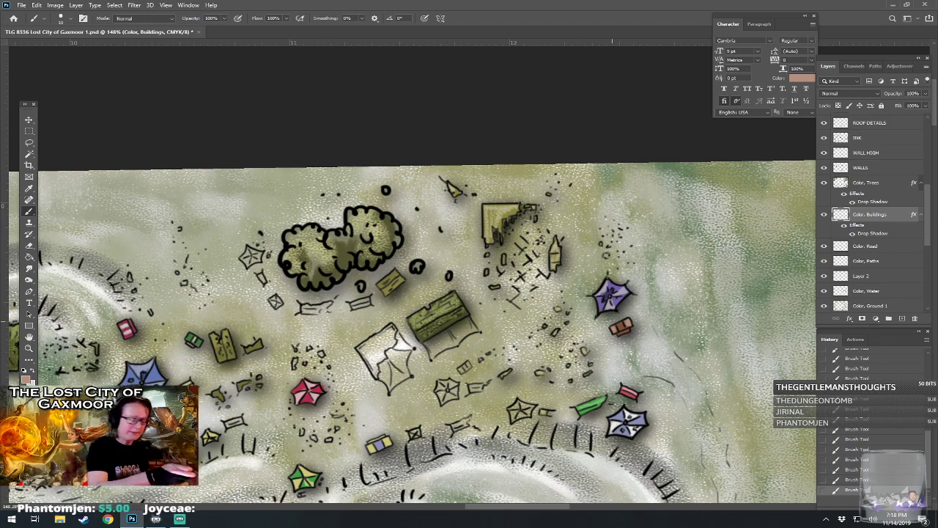
{"action": "left_click", "coordinate": [26, 379]}
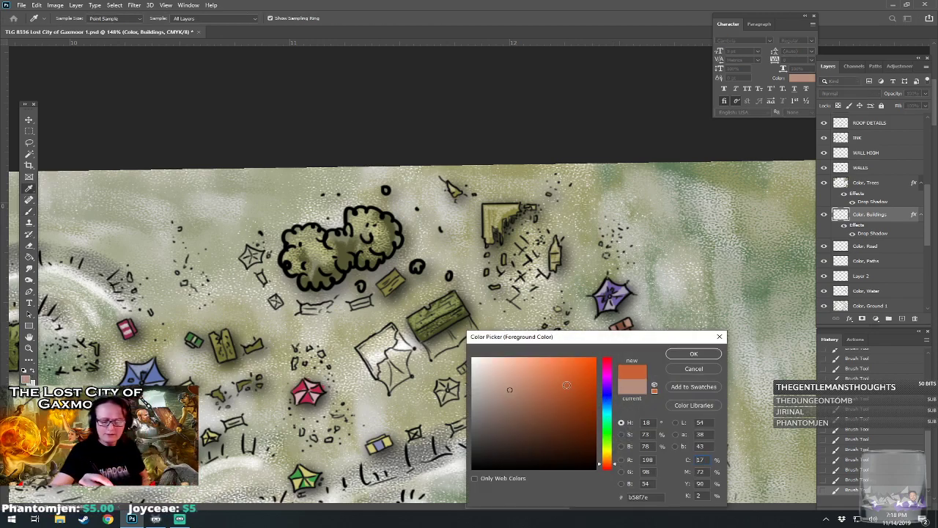
{"action": "left_click", "coordinate": [684, 354]}
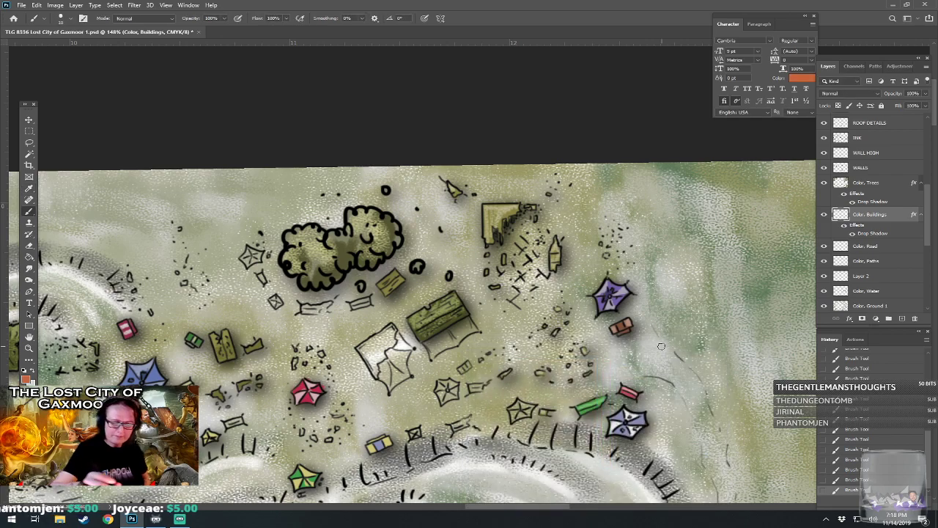
{"action": "mouse_move", "coordinate": [515, 409]}
{"action": "left_mouse_down"}
{"action": "mouse_move", "coordinate": [512, 420]}
{"action": "mouse_move", "coordinate": [534, 412]}
{"action": "mouse_move", "coordinate": [529, 406]}
{"action": "left_mouse_up"}
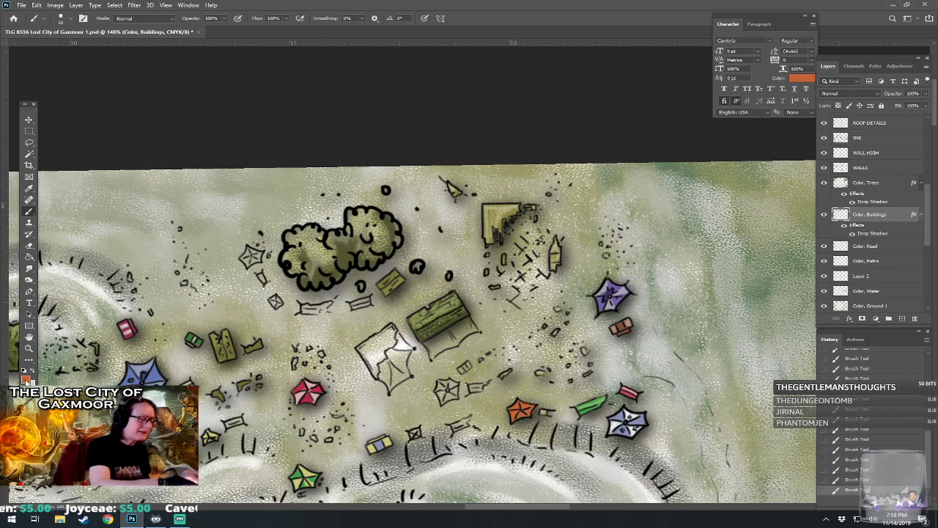
Pick pale orange #cc9f8b and paint highlights on the orange tent's panels.
{"action": "left_click", "coordinate": [25, 377]}
{"action": "left_click", "coordinate": [511, 379]}
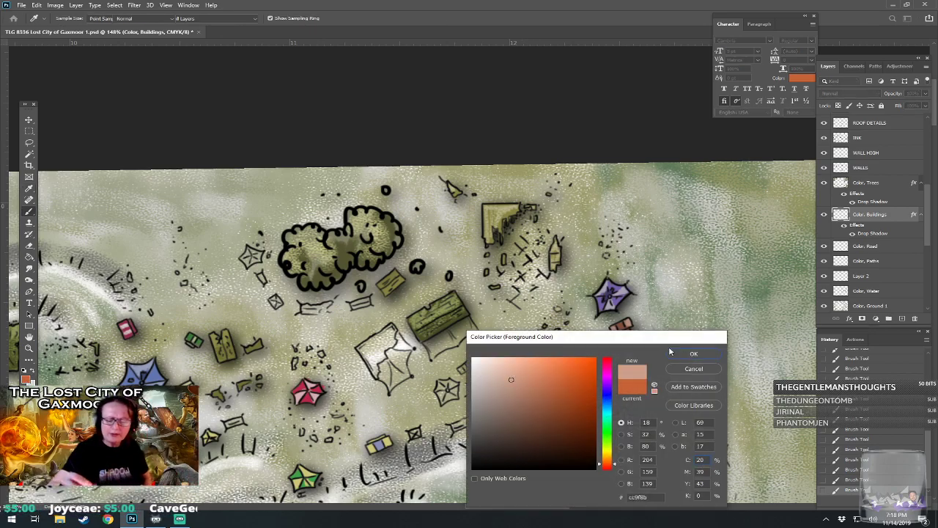
{"action": "left_click", "coordinate": [689, 354]}
{"action": "left_click_drag", "start_coordinate": [521, 413], "coordinate": [529, 406]}
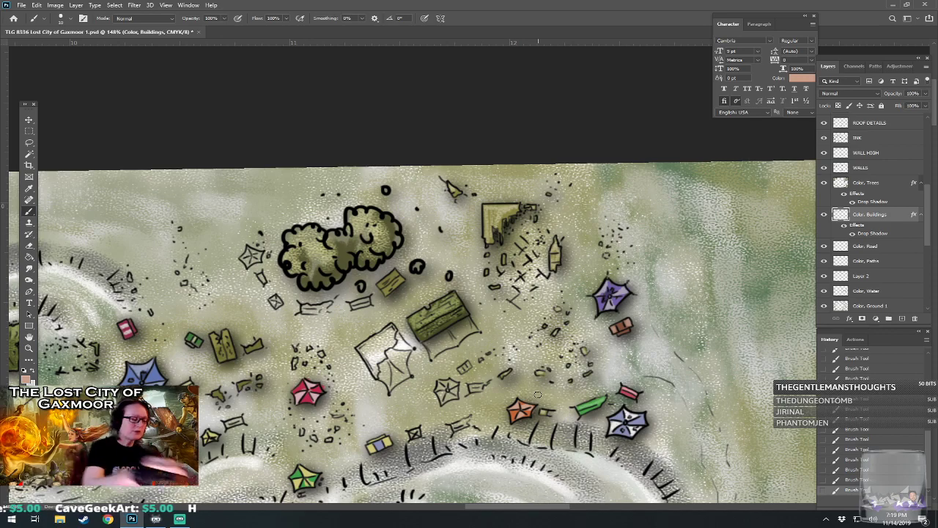
Pick olive green #777e49 and fill the small crossed stall and the bench along the ridge west of the orange tent.
{"action": "left_click", "coordinate": [26, 379]}
{"action": "left_click_drag", "start_coordinate": [577, 341], "coordinate": [603, 331]}
{"action": "left_click_drag", "start_coordinate": [635, 410], "coordinate": [635, 439]}
{"action": "left_click", "coordinate": [551, 404]}
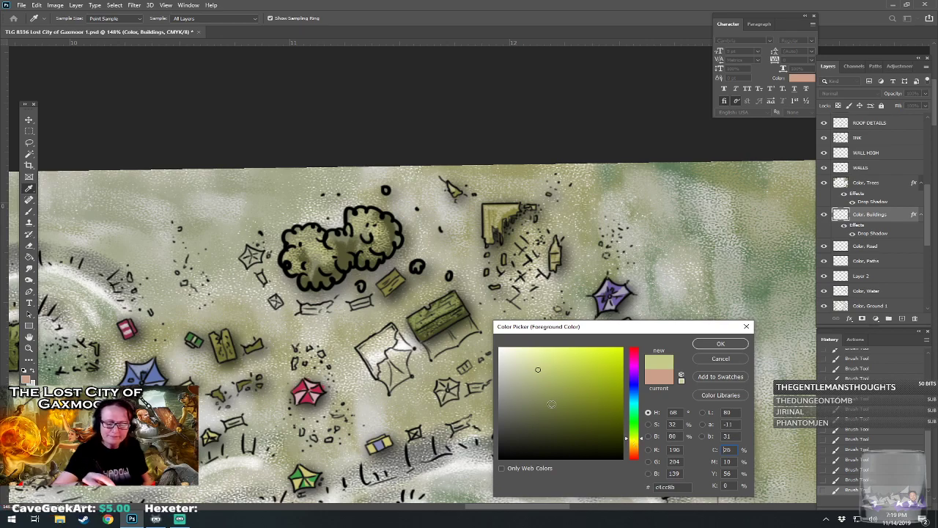
{"action": "left_click", "coordinate": [715, 343]}
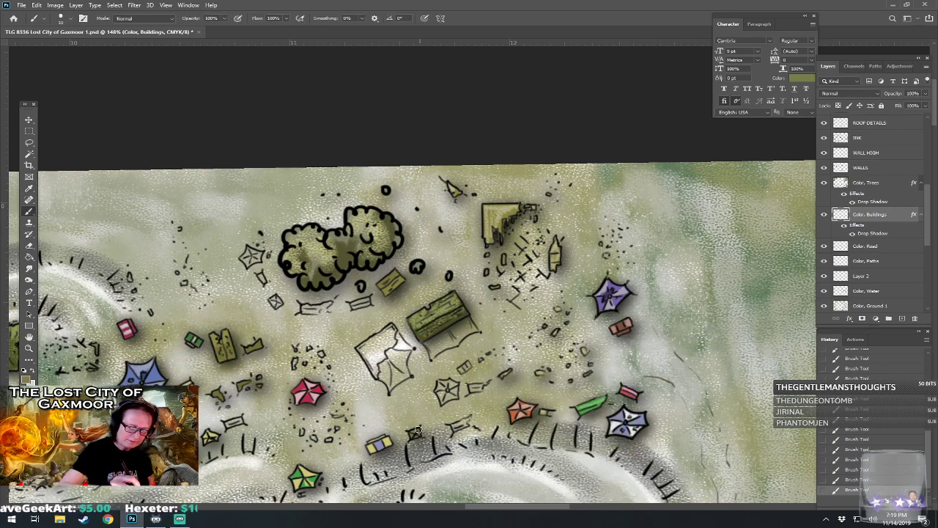
{"action": "mouse_move", "coordinate": [466, 422]}
{"action": "left_mouse_down"}
{"action": "mouse_move", "coordinate": [456, 430]}
{"action": "mouse_move", "coordinate": [467, 418]}
{"action": "left_mouse_up"}
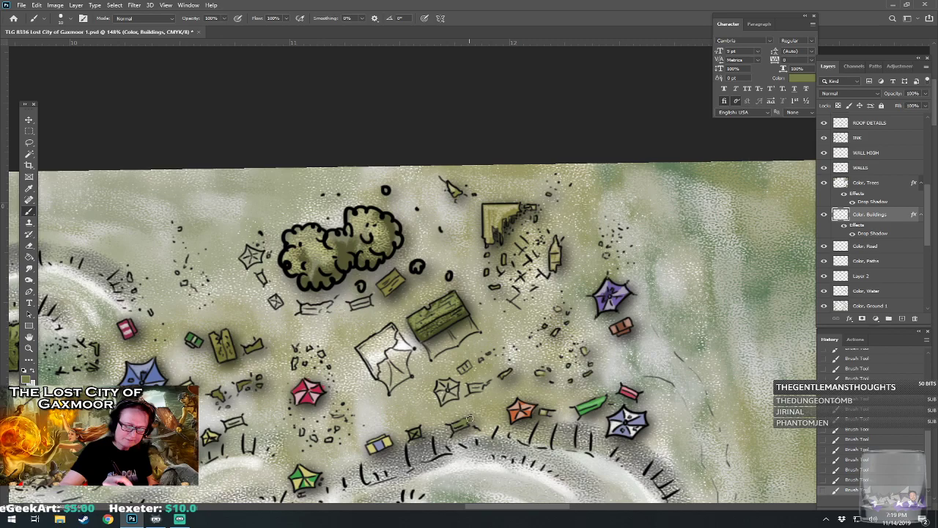
Pick a pale yellowish green and add highlights to the olive bench along the ridge.
{"action": "left_click", "coordinate": [27, 379]}
{"action": "left_click", "coordinate": [533, 374]}
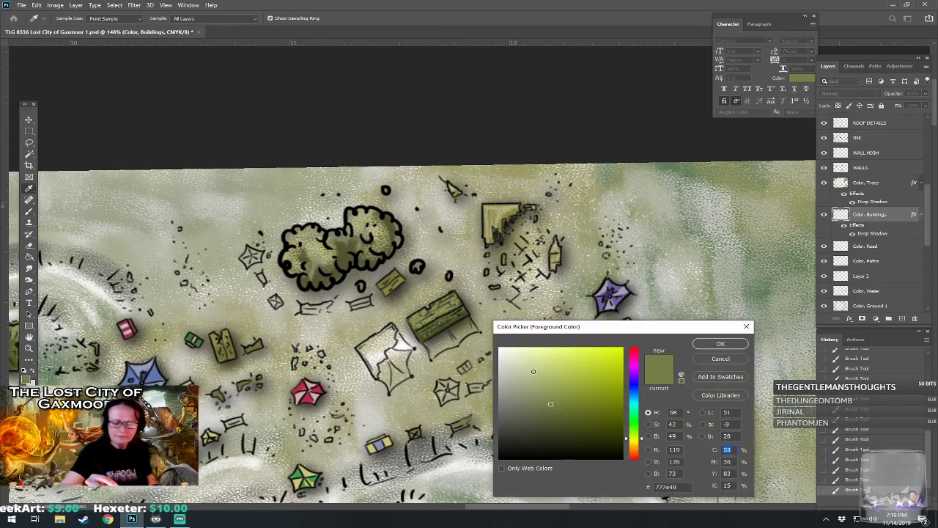
{"action": "left_click", "coordinate": [712, 350]}
{"action": "left_click_drag", "start_coordinate": [459, 426], "coordinate": [472, 418]}
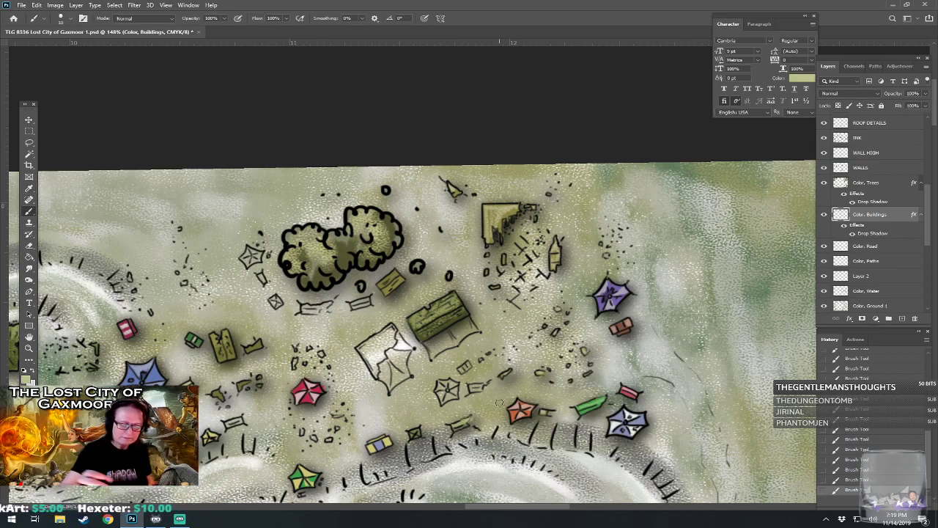
Pick a dark olive green and paint the scattered rubble north and south of the red-and-white tent.
{"action": "left_click", "coordinate": [27, 380]}
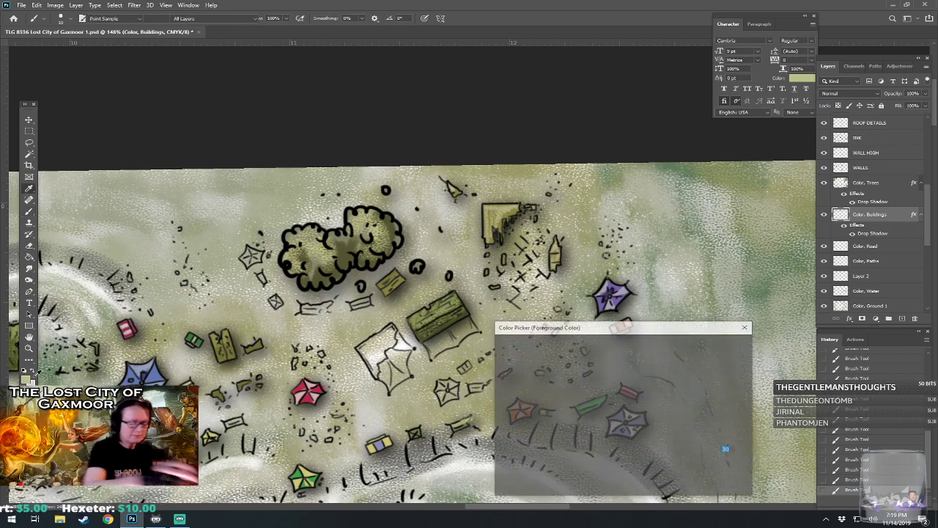
{"action": "left_click", "coordinate": [558, 410]}
{"action": "left_click", "coordinate": [710, 346]}
{"action": "mouse_move", "coordinate": [301, 431]}
{"action": "left_mouse_down"}
{"action": "mouse_move", "coordinate": [330, 437]}
{"action": "mouse_move", "coordinate": [342, 415]}
{"action": "left_mouse_up"}
{"action": "left_click_drag", "start_coordinate": [296, 360], "coordinate": [343, 346]}
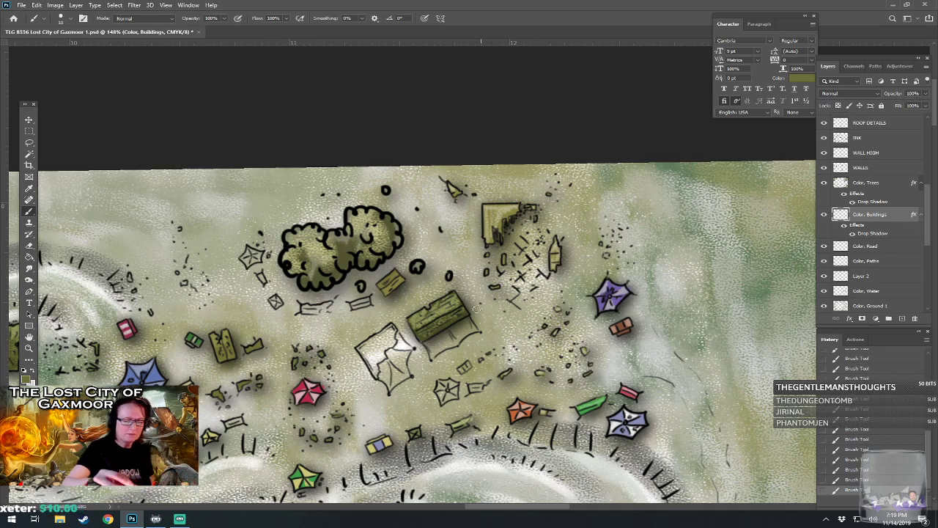
{"action": "left_click_drag", "start_coordinate": [459, 347], "coordinate": [502, 305]}
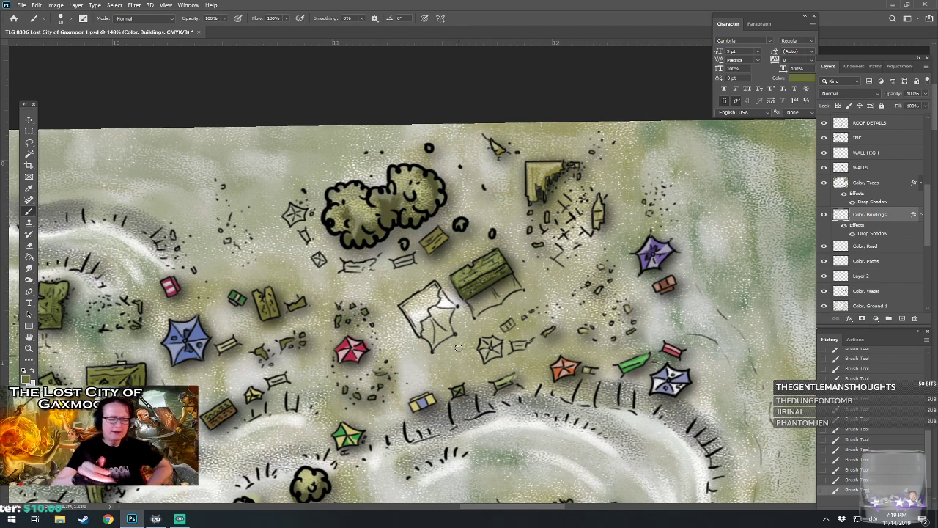
{"action": "scroll", "coordinate": [459, 347], "scroll_direction": "down", "scroll_amount": 6}
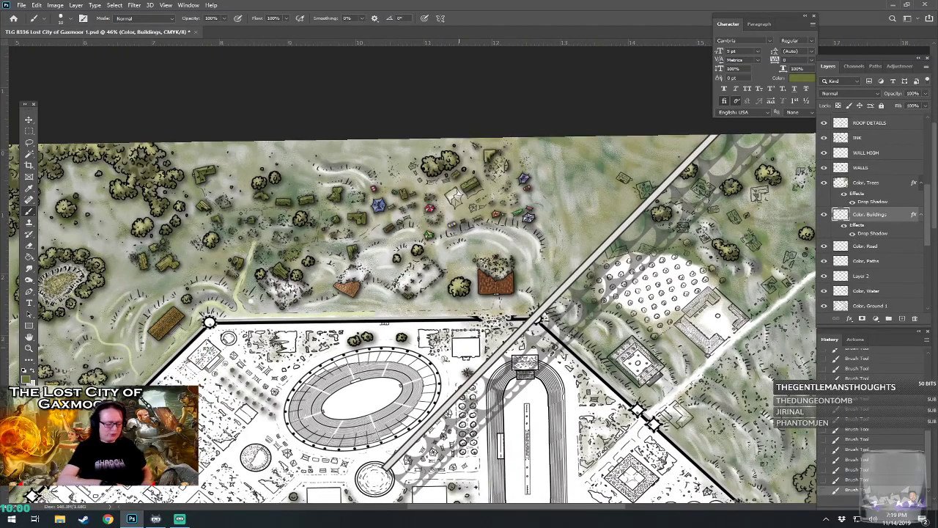
Save the map document.
{"action": "key", "text": "ctrl+s"}
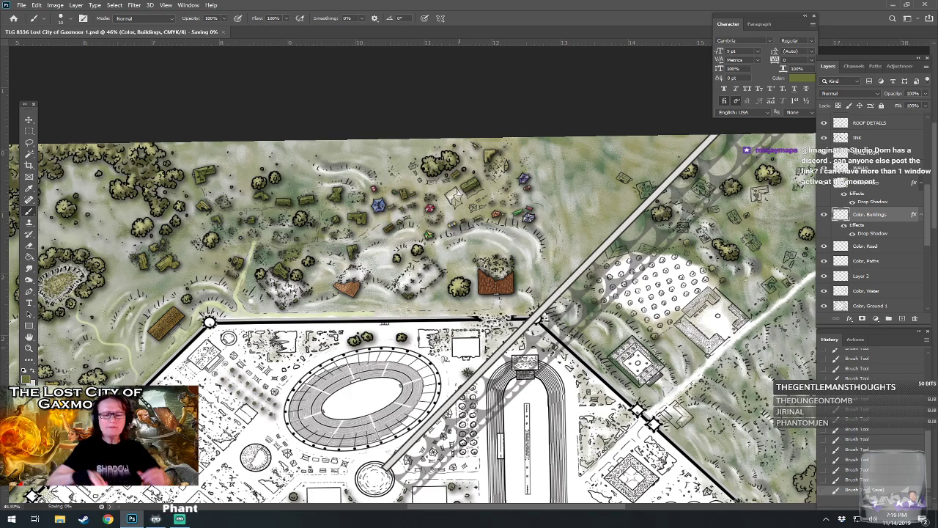
{"action": "scroll", "coordinate": [459, 425], "scroll_direction": "down", "scroll_amount": 6}
{"action": "scroll", "coordinate": [459, 425], "scroll_direction": "down", "scroll_amount": 3}
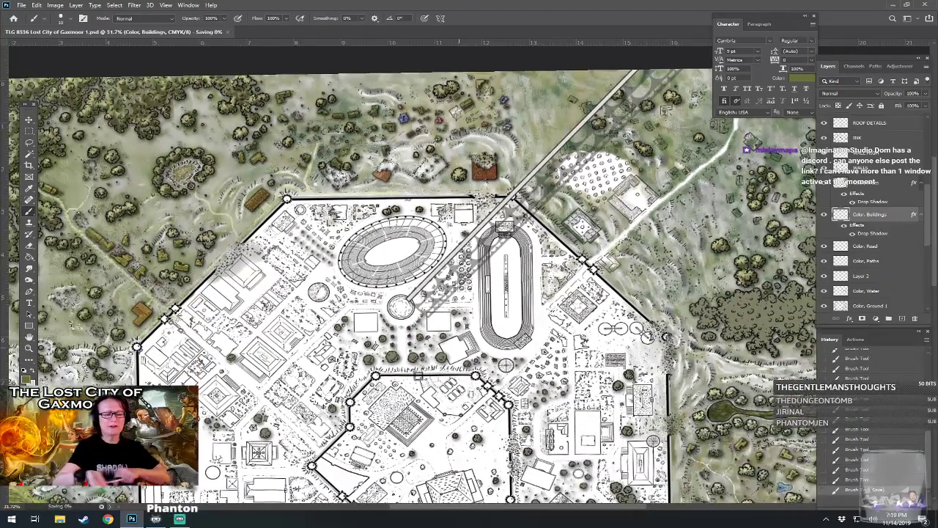
{"action": "scroll", "coordinate": [459, 425], "scroll_direction": "up", "scroll_amount": 6}
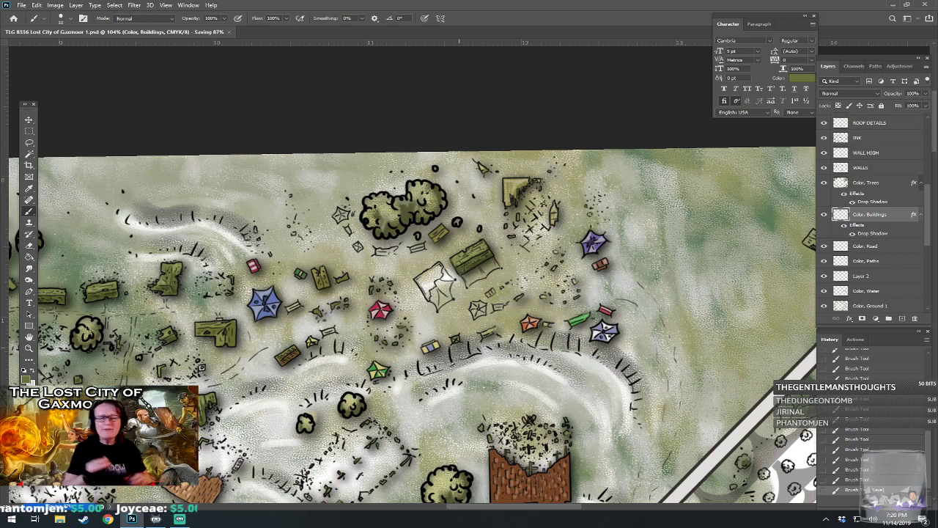
Pick blue #2d7e99 and fill the draped cloth half of the large tent beside the wooden-roofed building.
{"action": "left_click", "coordinate": [28, 376]}
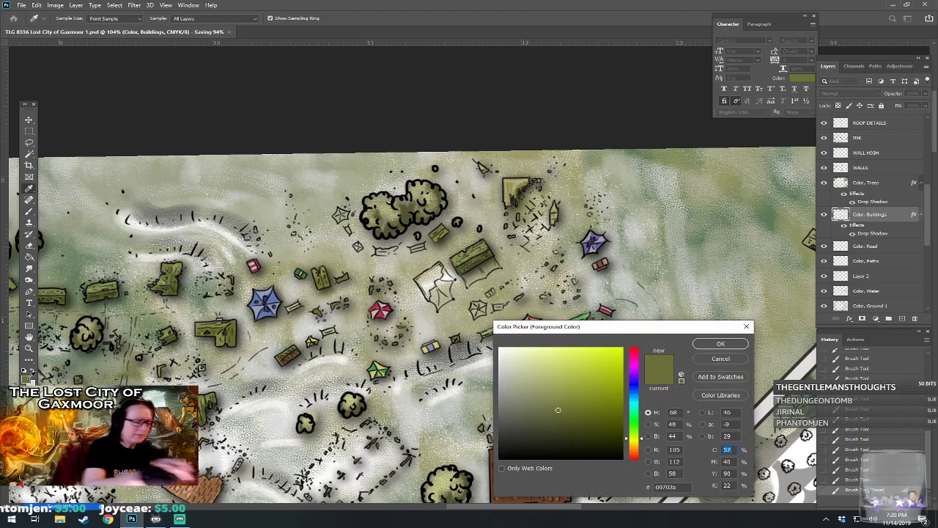
{"action": "mouse_move", "coordinate": [638, 404]}
{"action": "left_mouse_down"}
{"action": "mouse_move", "coordinate": [636, 392]}
{"action": "mouse_move", "coordinate": [635, 402]}
{"action": "left_mouse_up"}
{"action": "left_click", "coordinate": [586, 390]}
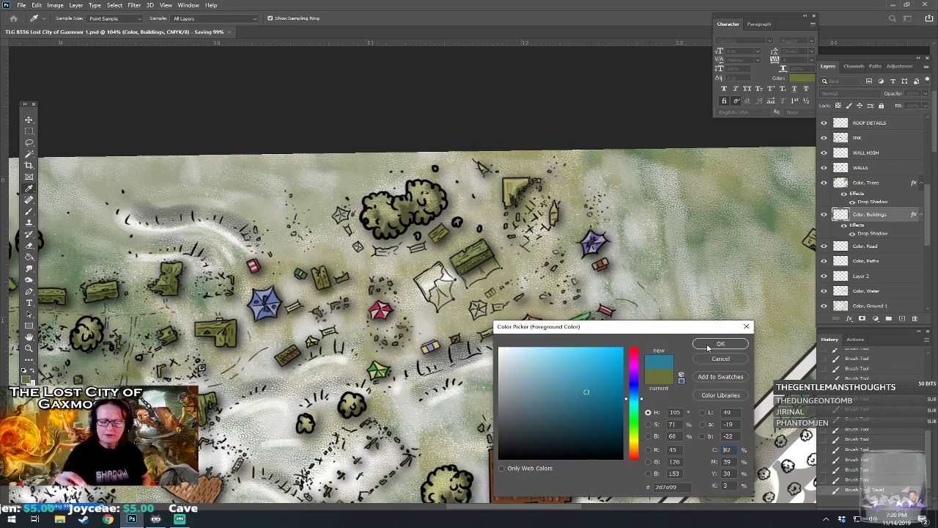
{"action": "left_click", "coordinate": [707, 346]}
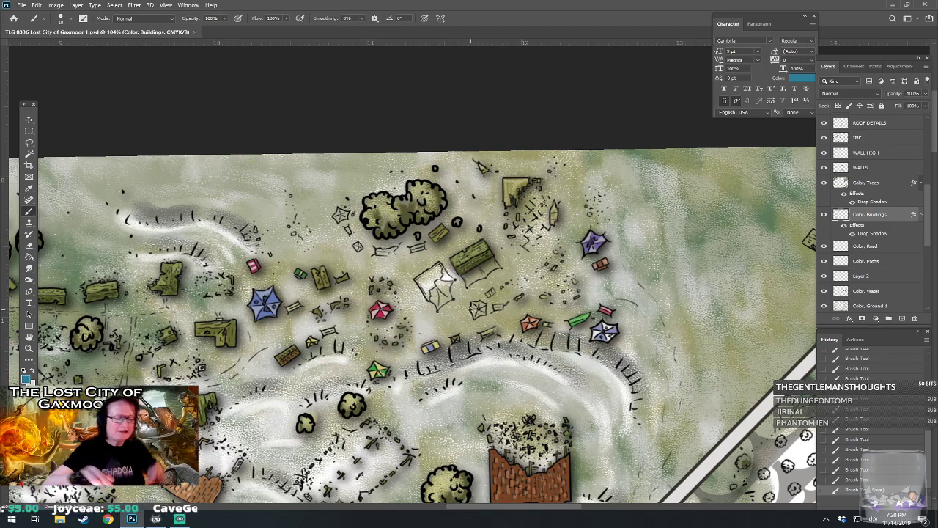
{"action": "scroll", "coordinate": [380, 267], "scroll_direction": "up", "scroll_amount": 3}
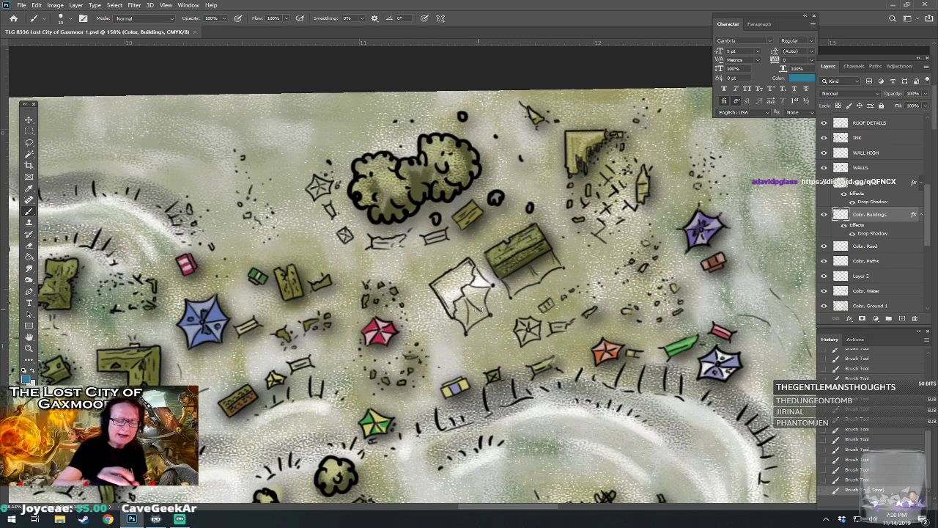
{"action": "mouse_move", "coordinate": [459, 306]}
{"action": "left_mouse_down"}
{"action": "mouse_move", "coordinate": [469, 330]}
{"action": "mouse_move", "coordinate": [461, 296]}
{"action": "mouse_move", "coordinate": [469, 315]}
{"action": "mouse_move", "coordinate": [475, 271]}
{"action": "mouse_move", "coordinate": [488, 286]}
{"action": "mouse_move", "coordinate": [471, 317]}
{"action": "mouse_move", "coordinate": [480, 308]}
{"action": "mouse_move", "coordinate": [487, 315]}
{"action": "mouse_move", "coordinate": [480, 296]}
{"action": "mouse_move", "coordinate": [470, 300]}
{"action": "left_mouse_up"}
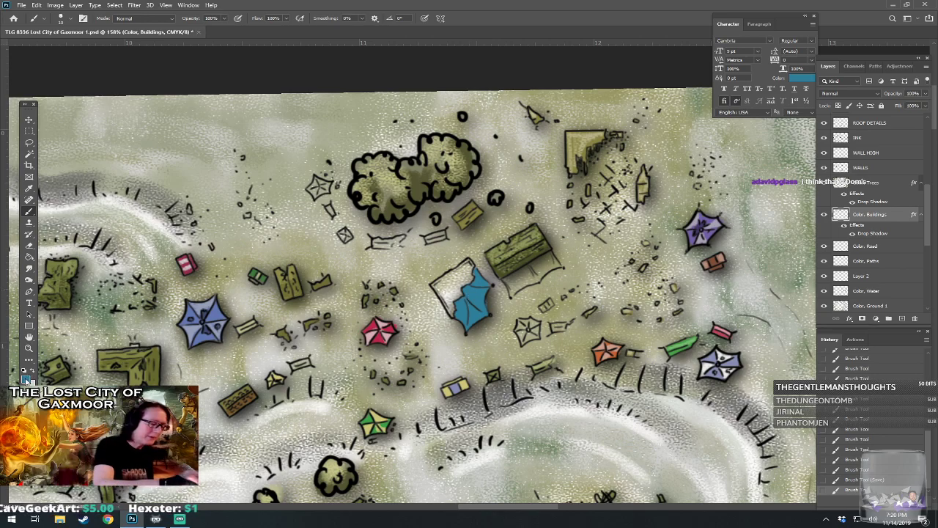
Pick light blue #79bfd6 and paint highlights on the folds of the large tent's blue cloth.
{"action": "left_click", "coordinate": [29, 376]}
{"action": "left_click", "coordinate": [552, 363]}
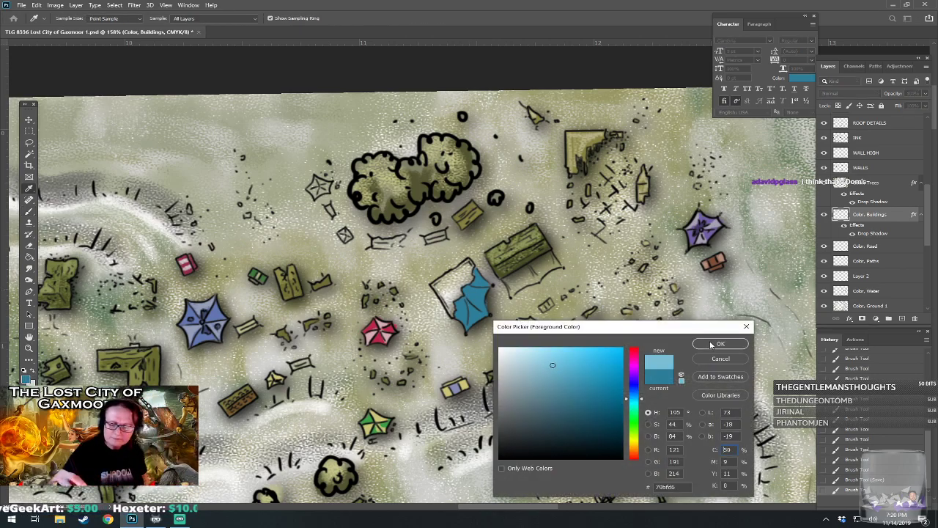
{"action": "left_click", "coordinate": [720, 344]}
{"action": "mouse_move", "coordinate": [467, 312]}
{"action": "left_mouse_down"}
{"action": "mouse_move", "coordinate": [467, 322]}
{"action": "mouse_move", "coordinate": [485, 314]}
{"action": "mouse_move", "coordinate": [471, 287]}
{"action": "mouse_move", "coordinate": [486, 291]}
{"action": "left_mouse_up"}
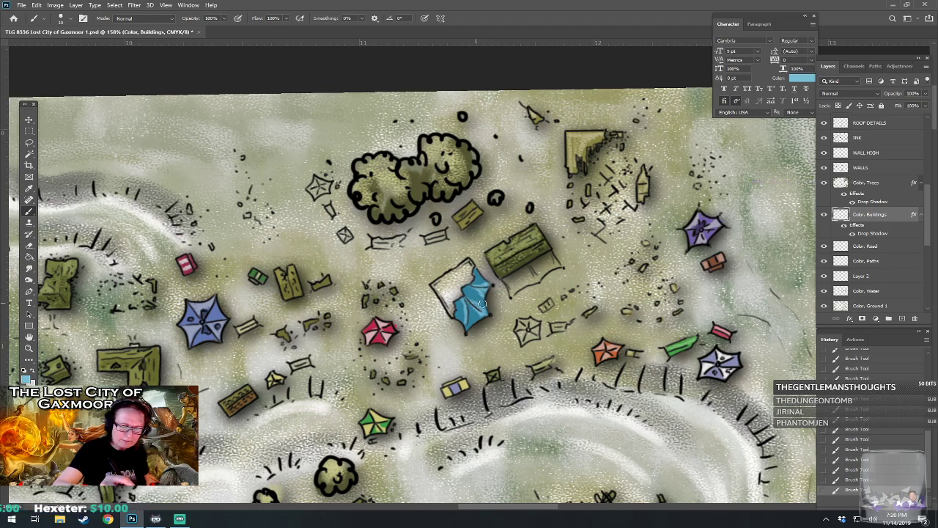
{"action": "left_click_drag", "start_coordinate": [467, 327], "coordinate": [469, 299]}
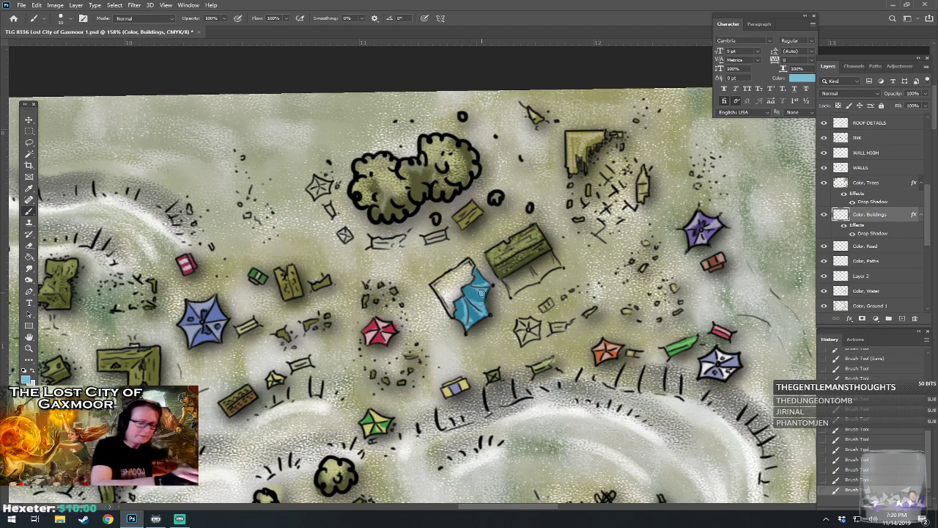
Pick dark teal #306576 and shade the folds of the large tent's blue cloth.
{"action": "left_click", "coordinate": [26, 378]}
{"action": "left_click", "coordinate": [576, 404]}
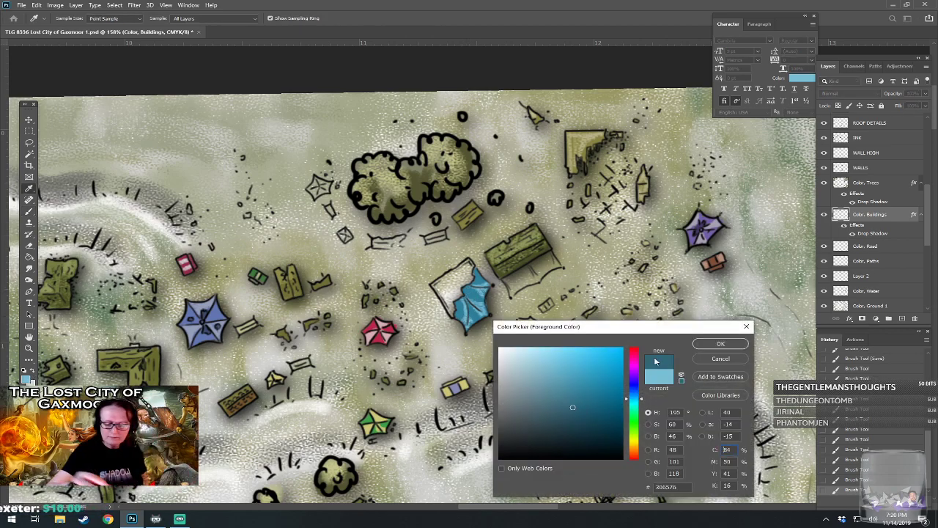
{"action": "left_click", "coordinate": [722, 345]}
{"action": "left_click_drag", "start_coordinate": [458, 314], "coordinate": [474, 288]}
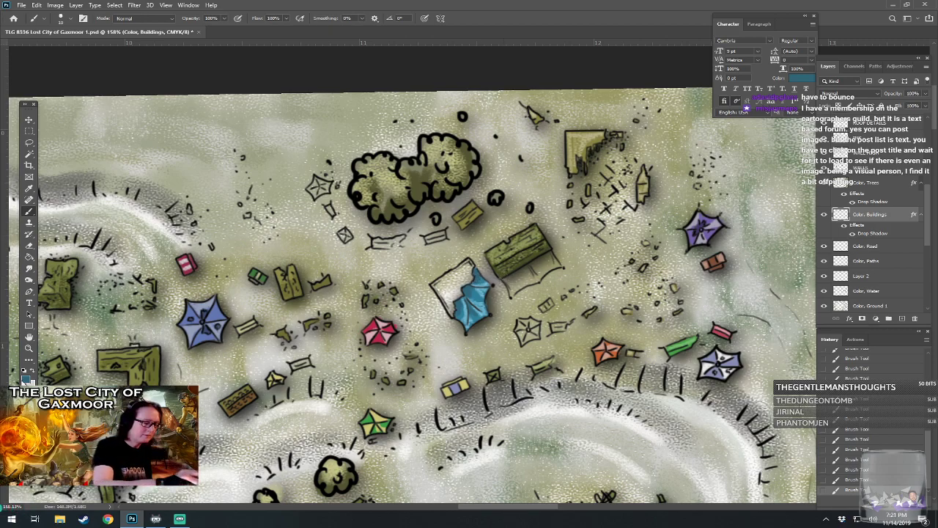
Pick light grey #bdc1c3 and fill the uncoloured half of the large blue tent.
{"action": "left_click", "coordinate": [25, 379]}
{"action": "left_click_drag", "start_coordinate": [512, 376], "coordinate": [502, 374]}
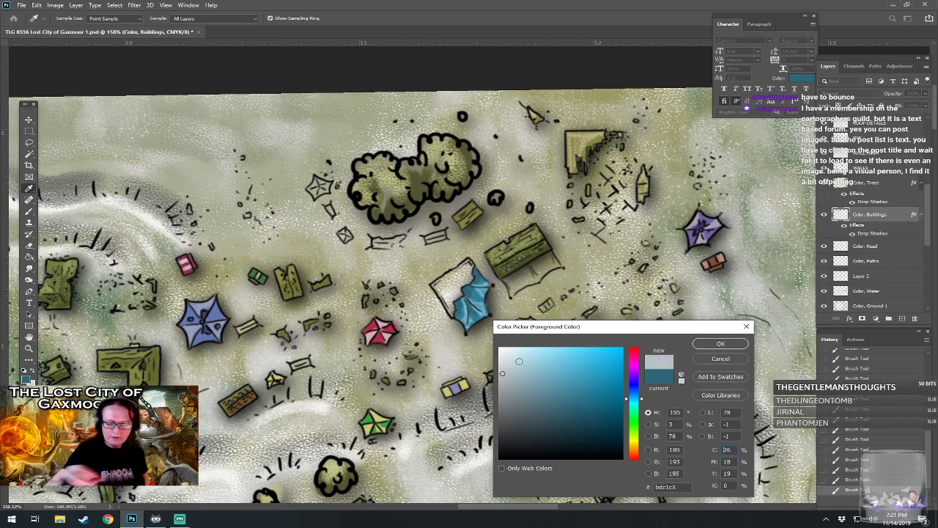
{"action": "left_click", "coordinate": [710, 345]}
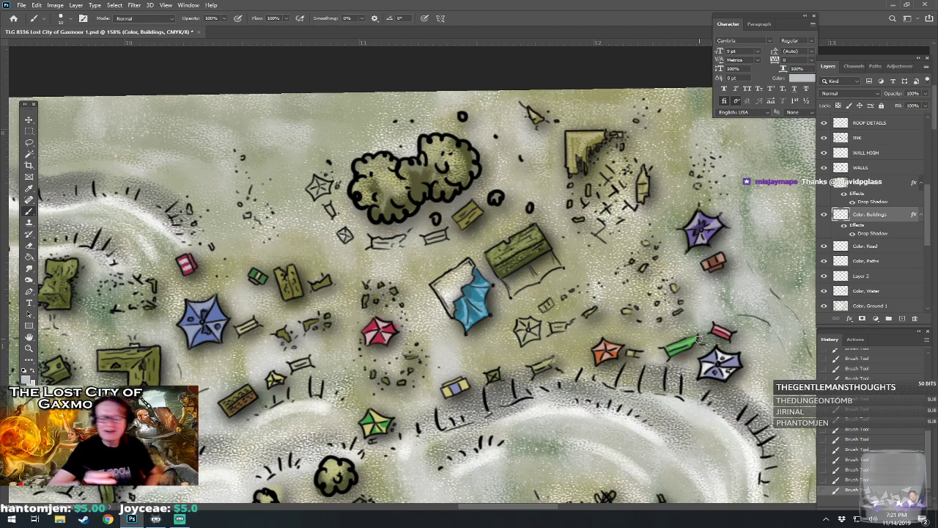
{"action": "mouse_move", "coordinate": [447, 284]}
{"action": "left_mouse_down"}
{"action": "mouse_move", "coordinate": [451, 313]}
{"action": "mouse_move", "coordinate": [449, 290]}
{"action": "mouse_move", "coordinate": [453, 299]}
{"action": "mouse_move", "coordinate": [467, 264]}
{"action": "mouse_move", "coordinate": [449, 274]}
{"action": "mouse_move", "coordinate": [446, 286]}
{"action": "mouse_move", "coordinate": [461, 279]}
{"action": "mouse_move", "coordinate": [451, 292]}
{"action": "mouse_move", "coordinate": [435, 285]}
{"action": "mouse_move", "coordinate": [450, 305]}
{"action": "mouse_move", "coordinate": [440, 288]}
{"action": "mouse_move", "coordinate": [466, 264]}
{"action": "left_mouse_up"}
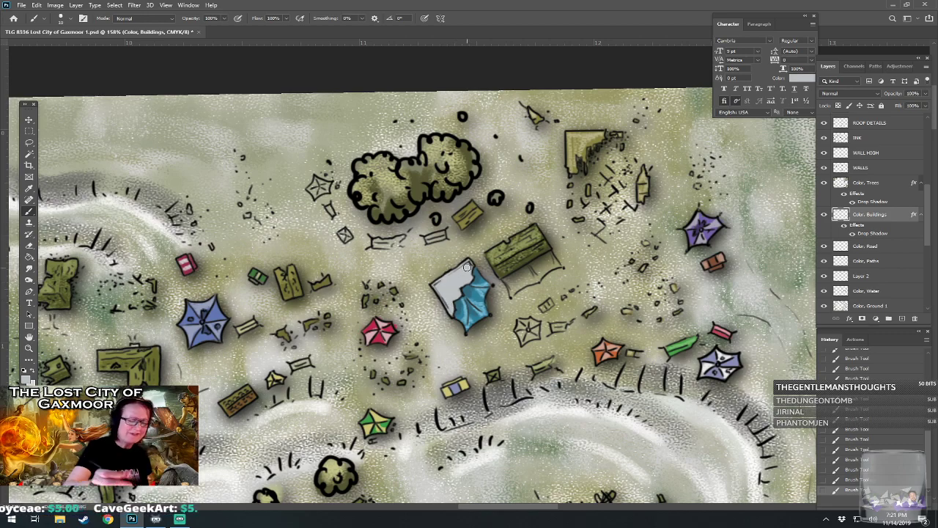
Pick a dark blue-grey and paint shadows along the edges of the large tent's grey half.
{"action": "left_click", "coordinate": [27, 377]}
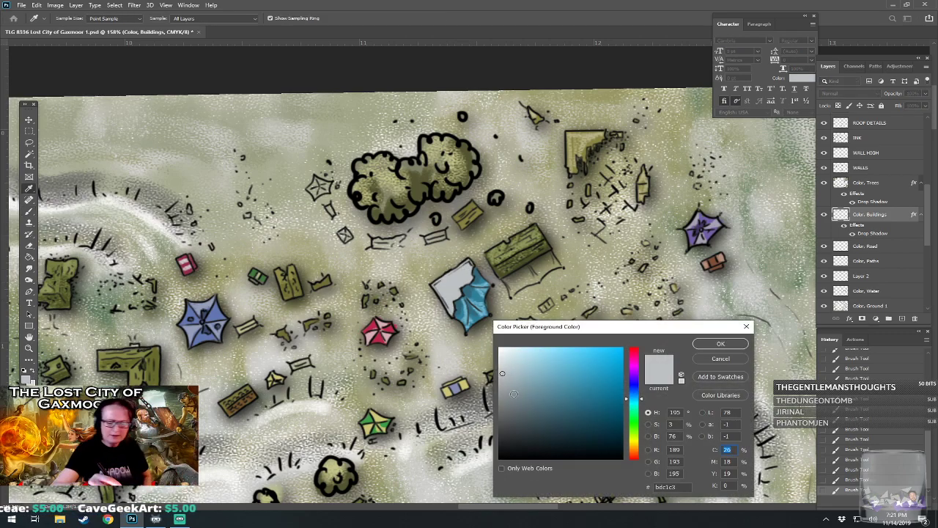
{"action": "left_click", "coordinate": [511, 415]}
{"action": "left_click", "coordinate": [721, 343]}
{"action": "mouse_move", "coordinate": [439, 285]}
{"action": "left_mouse_down"}
{"action": "mouse_move", "coordinate": [448, 305]}
{"action": "mouse_move", "coordinate": [439, 283]}
{"action": "mouse_move", "coordinate": [466, 266]}
{"action": "left_mouse_up"}
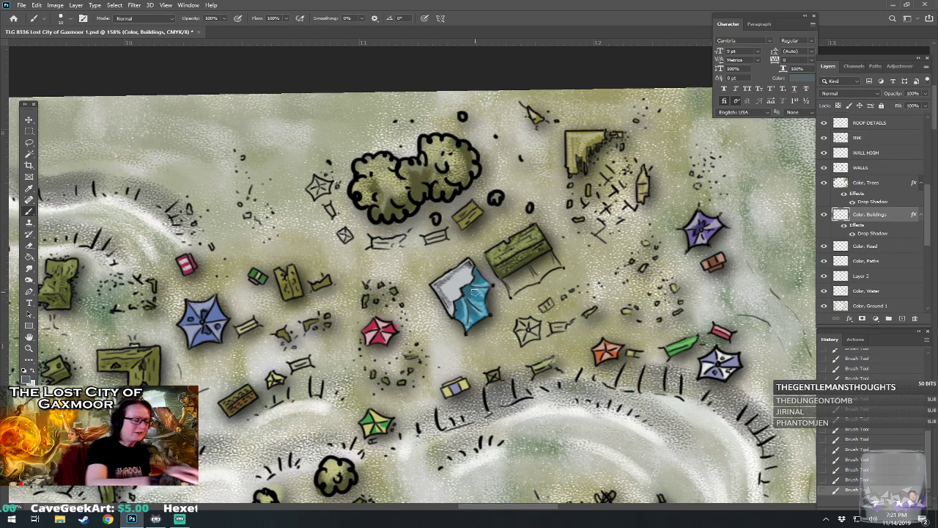
Pick near-white #e1e7e9 and paint highlights on the large tent's grey half.
{"action": "left_click", "coordinate": [25, 378]}
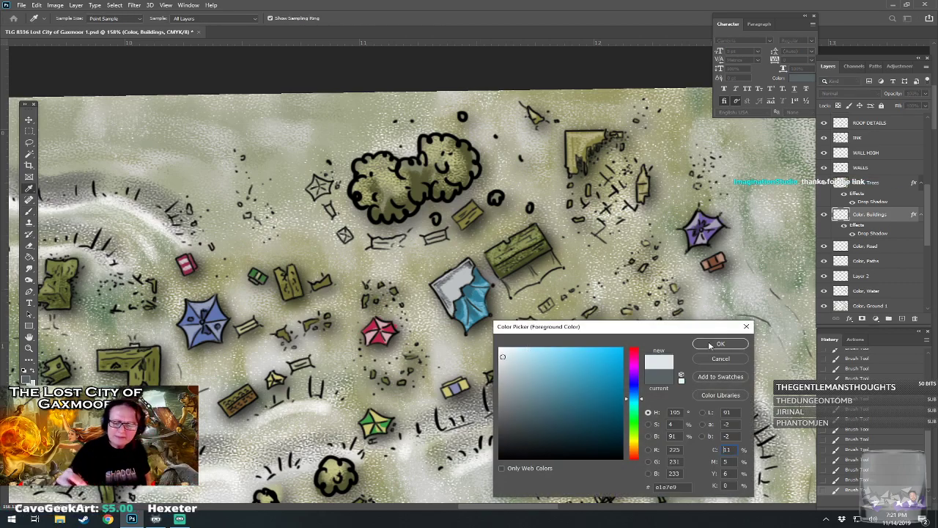
{"action": "key", "text": "Return"}
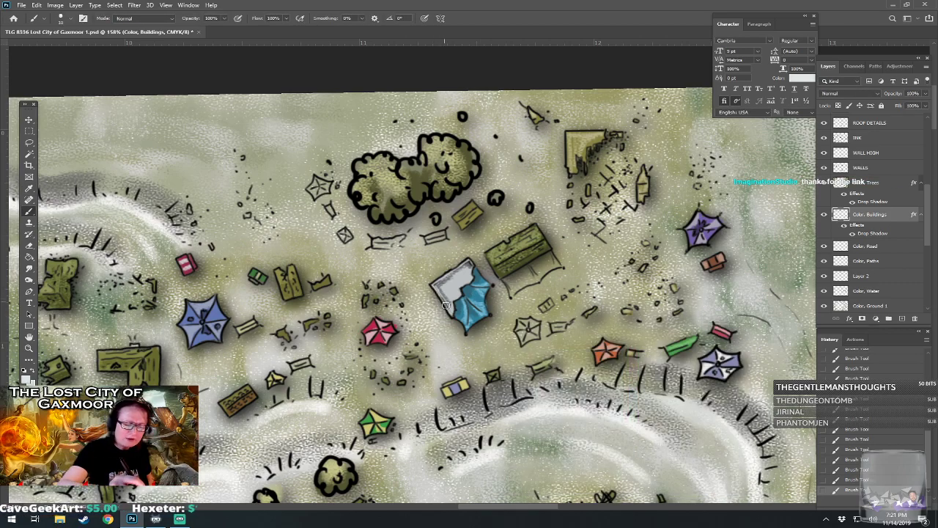
{"action": "mouse_move", "coordinate": [438, 281]}
{"action": "left_mouse_down"}
{"action": "mouse_move", "coordinate": [472, 264]}
{"action": "mouse_move", "coordinate": [451, 306]}
{"action": "mouse_move", "coordinate": [460, 287]}
{"action": "left_mouse_up"}
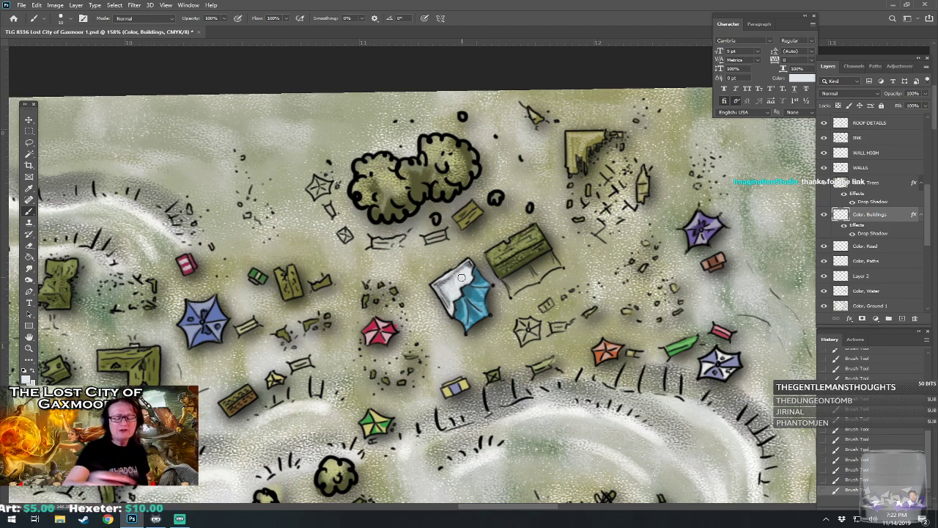
{"action": "scroll", "coordinate": [462, 277], "scroll_direction": "down", "scroll_amount": 2}
{"action": "scroll", "coordinate": [462, 277], "scroll_direction": "up", "scroll_amount": 3}
{"action": "scroll", "coordinate": [462, 277], "scroll_direction": "right", "scroll_amount": 1}
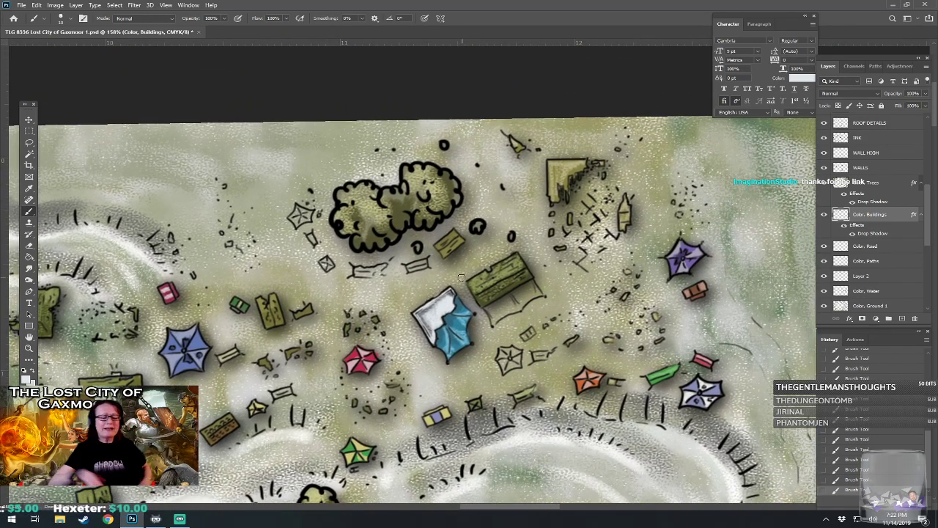
{"action": "scroll", "coordinate": [461, 277], "scroll_direction": "up", "scroll_amount": 1}
{"action": "scroll", "coordinate": [462, 277], "scroll_direction": "left", "scroll_amount": 2}
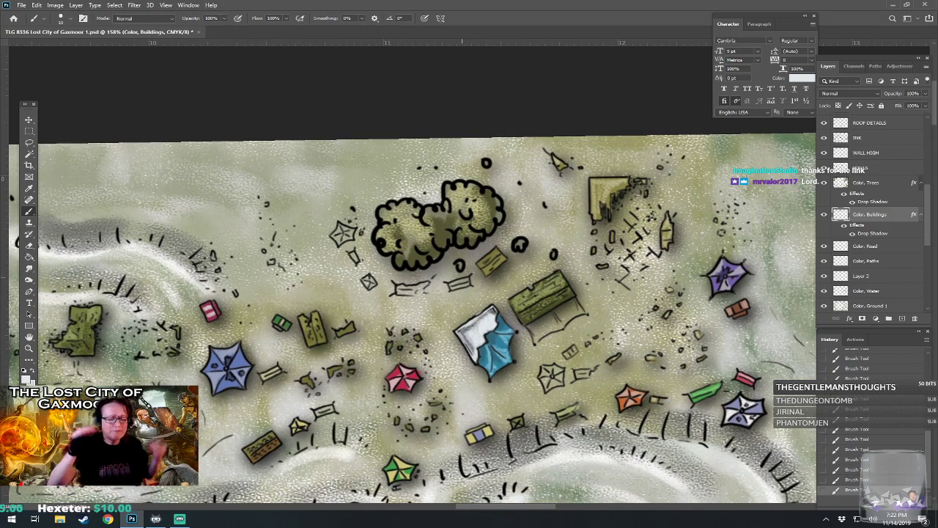
Pick red #b12525 and fill the small star-shaped tent west of the tree cluster.
{"action": "key", "text": "i"}
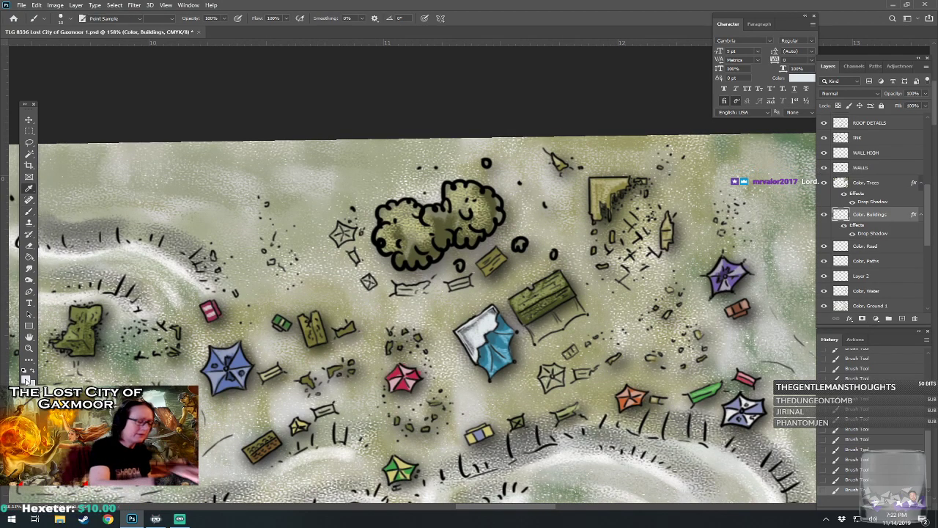
{"action": "left_click", "coordinate": [27, 376]}
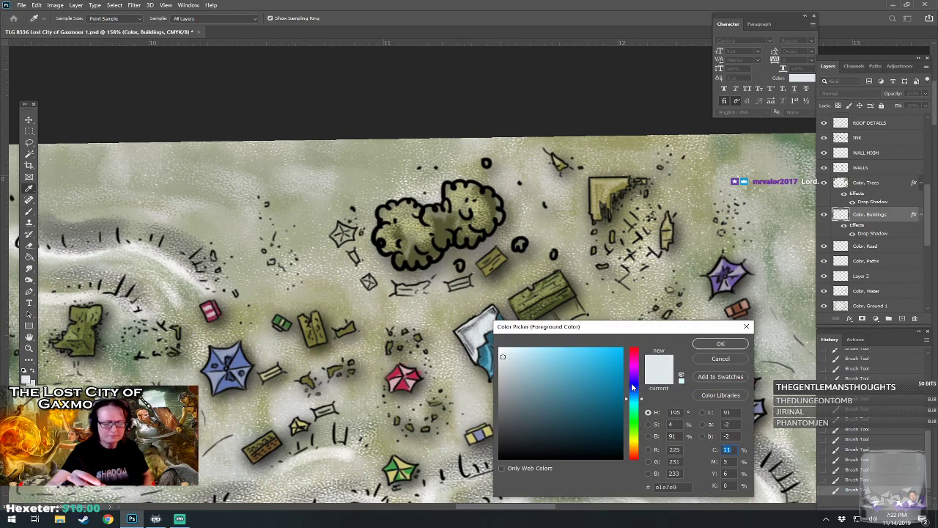
{"action": "left_click_drag", "start_coordinate": [637, 414], "coordinate": [597, 381]}
{"action": "left_click", "coordinate": [718, 345]}
{"action": "key", "text": "b"}
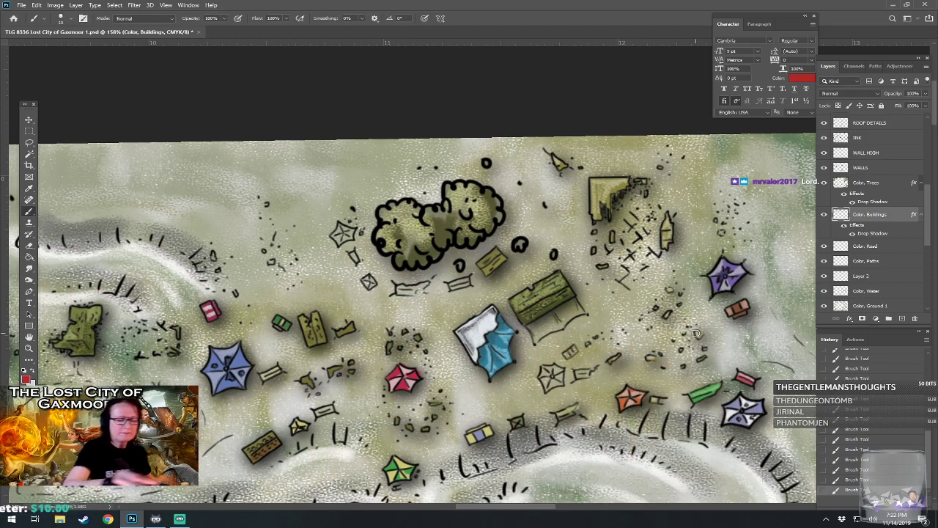
{"action": "scroll", "coordinate": [425, 322], "scroll_direction": "right", "scroll_amount": 2}
{"action": "scroll", "coordinate": [425, 323], "scroll_direction": "up", "scroll_amount": 1}
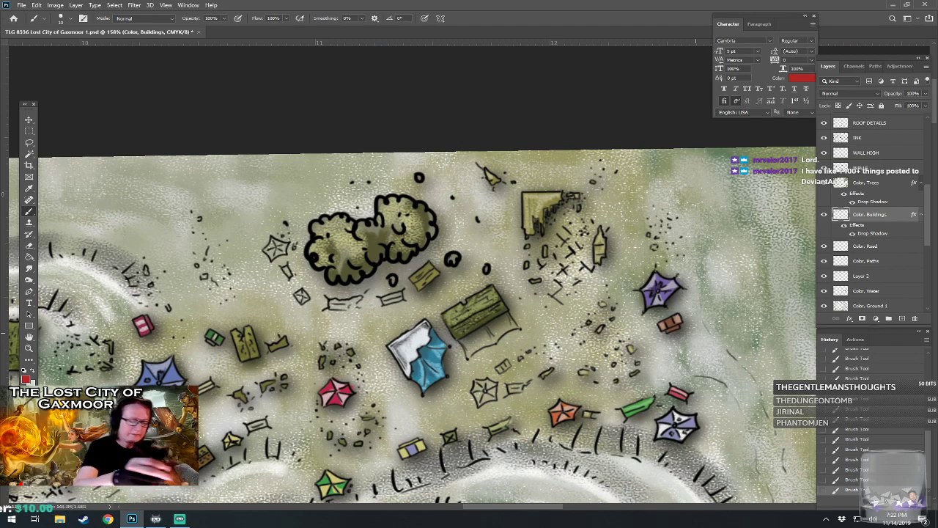
{"action": "mouse_move", "coordinate": [272, 248]}
{"action": "left_mouse_down"}
{"action": "mouse_move", "coordinate": [268, 255]}
{"action": "mouse_move", "coordinate": [276, 244]}
{"action": "mouse_move", "coordinate": [282, 251]}
{"action": "left_mouse_up"}
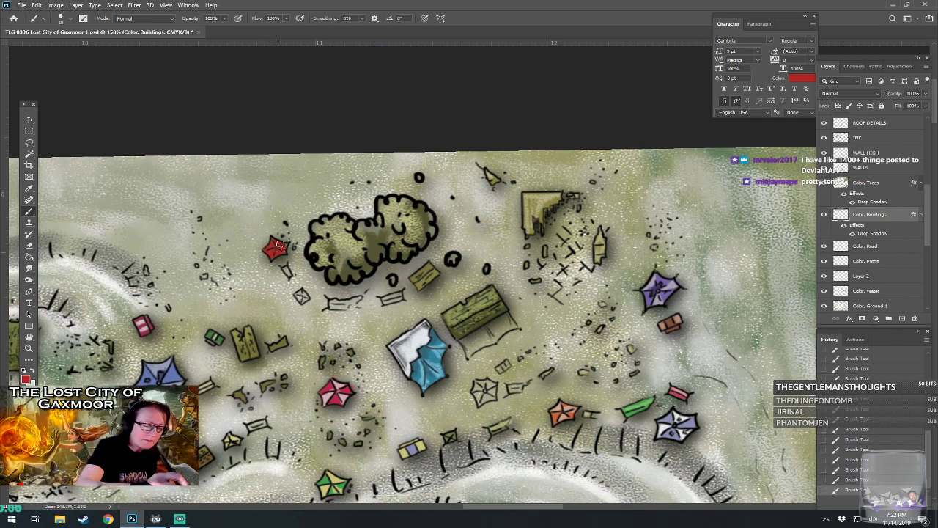
Pick off-white #f8f8f8 and paint light panels on the small red tent west of the trees.
{"action": "left_click", "coordinate": [26, 380]}
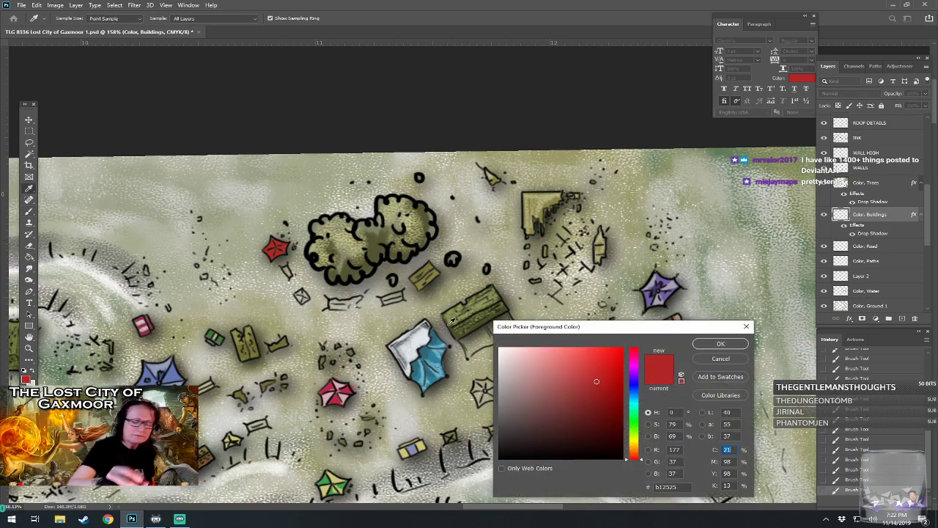
{"action": "left_click", "coordinate": [503, 349]}
{"action": "left_click", "coordinate": [717, 346]}
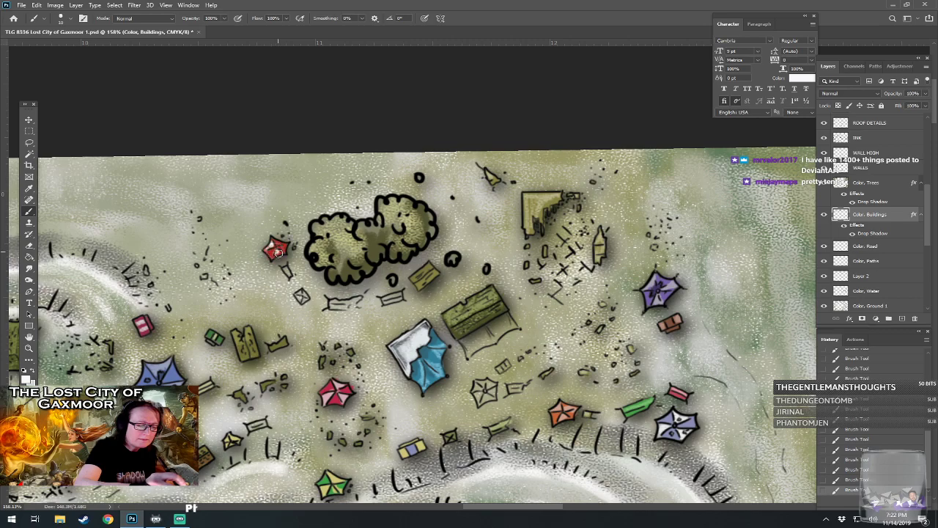
{"action": "left_click_drag", "start_coordinate": [315, 240], "coordinate": [331, 206]}
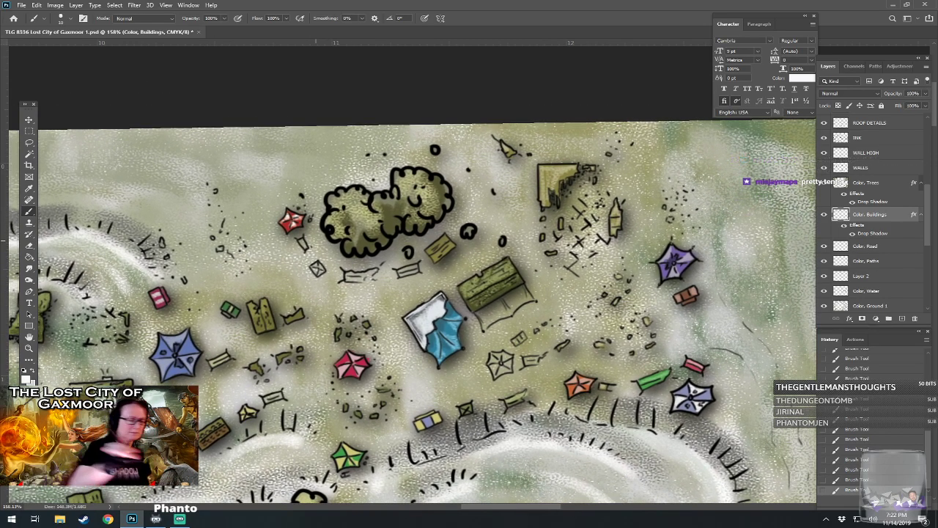
Pick purple #9b3bbe and fill the small stall just south of the red-and-white tent by the trees.
{"action": "left_click", "coordinate": [26, 377]}
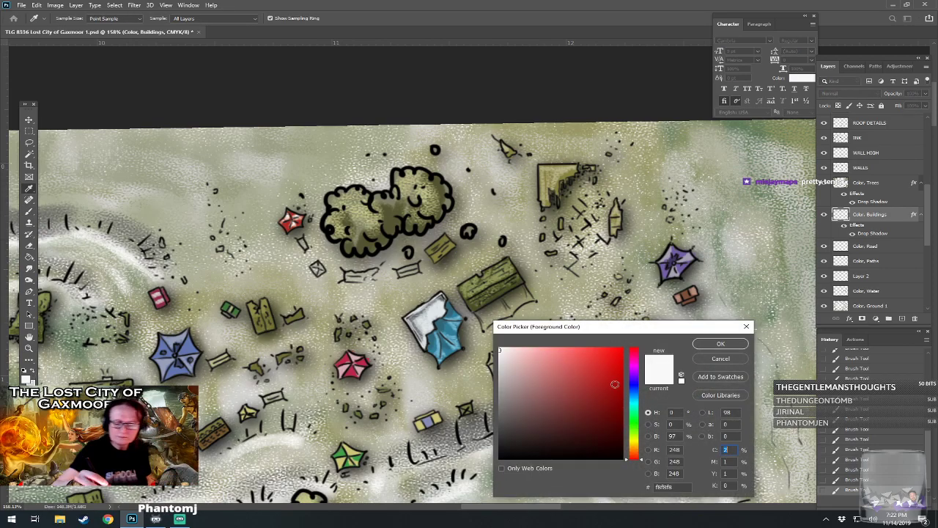
{"action": "left_click", "coordinate": [639, 374]}
{"action": "left_click", "coordinate": [575, 371]}
{"action": "left_click", "coordinate": [720, 343]}
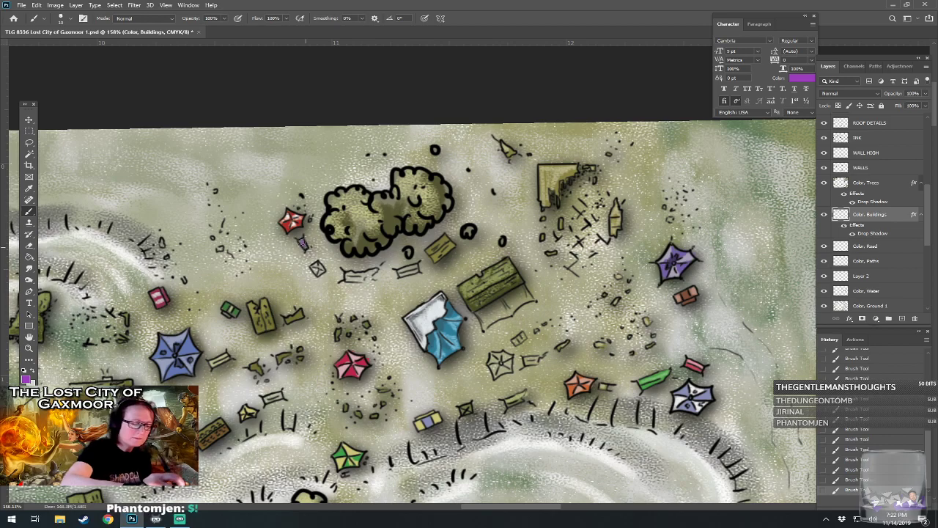
Pick blue-violet #473bbe and fill the small square stall just south of the purple stall by the trees.
{"action": "left_click", "coordinate": [25, 378]}
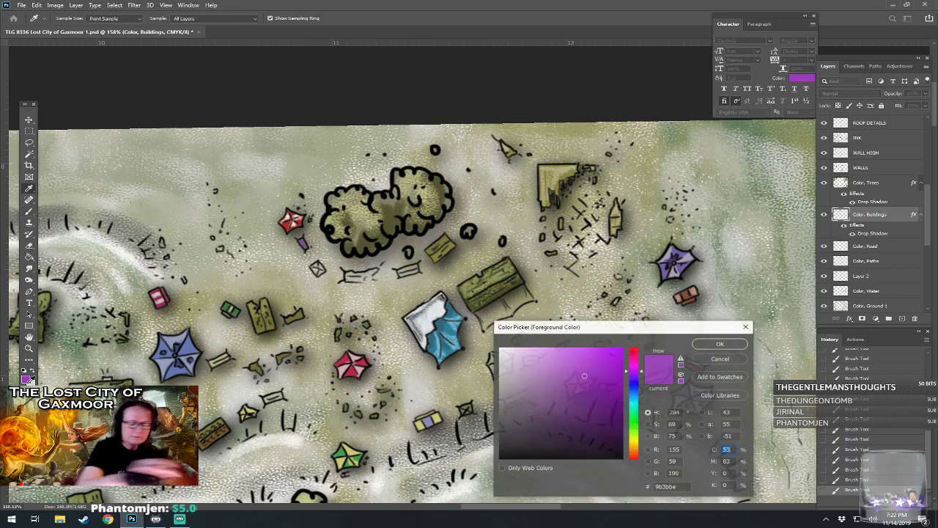
{"action": "left_click", "coordinate": [635, 382]}
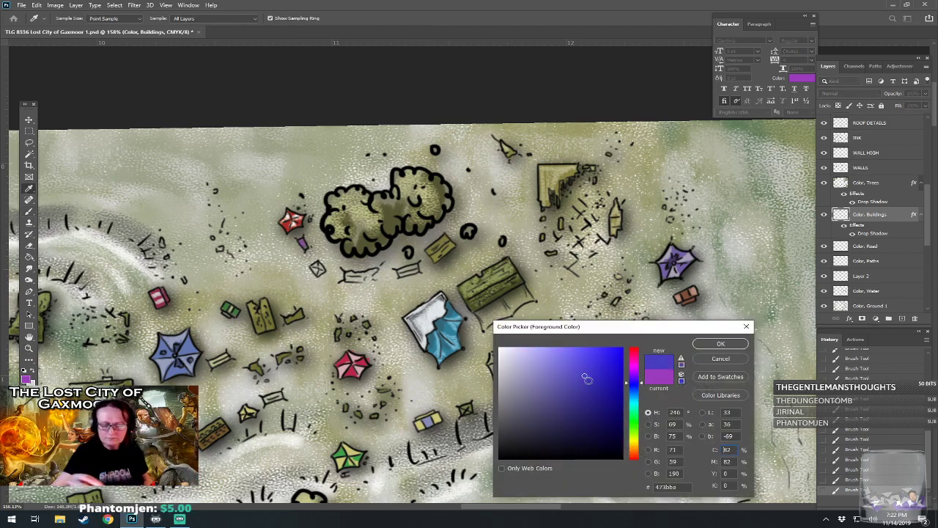
{"action": "left_click", "coordinate": [720, 343]}
{"action": "left_click_drag", "start_coordinate": [317, 270], "coordinate": [312, 267]}
Pick light violet #847adf and paint highlights on the small blue-violet square stall.
{"action": "key", "text": "i"}
{"action": "left_click", "coordinate": [25, 378]}
{"action": "left_click", "coordinate": [554, 360]}
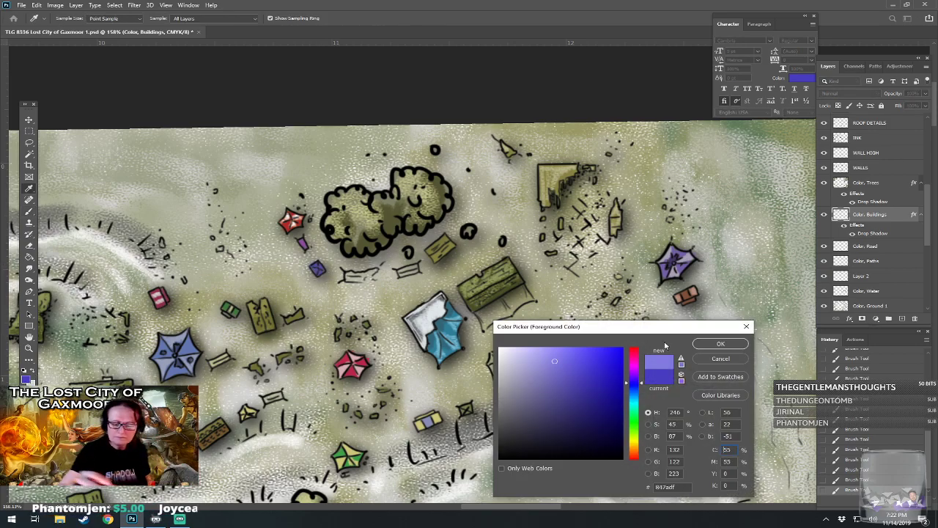
{"action": "left_click", "coordinate": [714, 344]}
{"action": "key", "text": "i"}
Pick blue #3a83b1 and fill the ragged bench directly south of the tree cluster.
{"action": "left_click", "coordinate": [27, 379]}
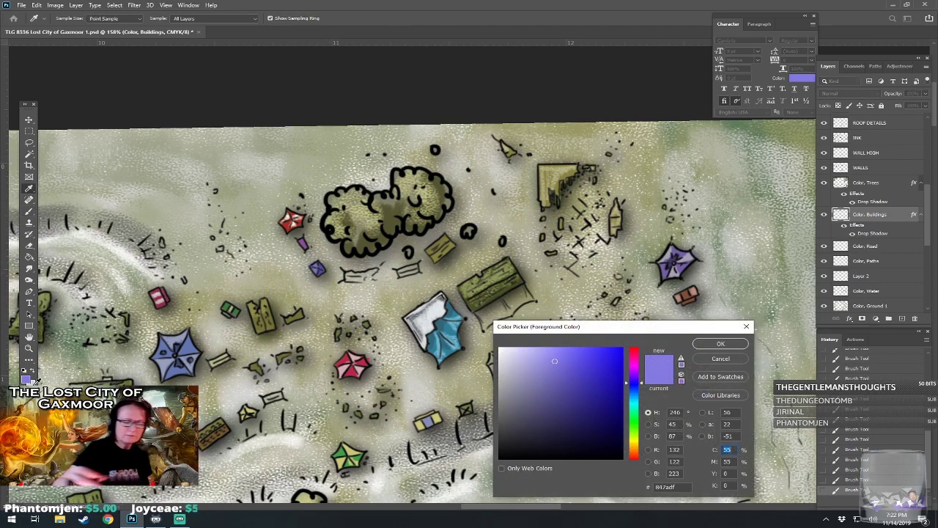
{"action": "left_click", "coordinate": [636, 395]}
{"action": "left_click", "coordinate": [582, 381]}
{"action": "left_click", "coordinate": [710, 345]}
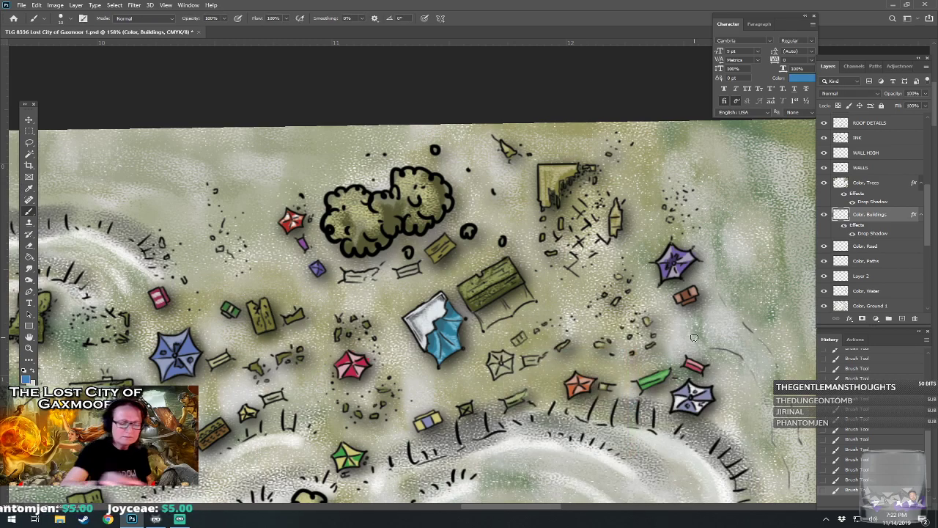
{"action": "mouse_move", "coordinate": [343, 276]}
{"action": "left_mouse_down"}
{"action": "mouse_move", "coordinate": [381, 271]}
{"action": "mouse_move", "coordinate": [351, 274]}
{"action": "left_mouse_up"}
Pick light blue #6fa3c4 and paint highlights on the ragged blue bench south of the trees.
{"action": "left_click", "coordinate": [26, 379]}
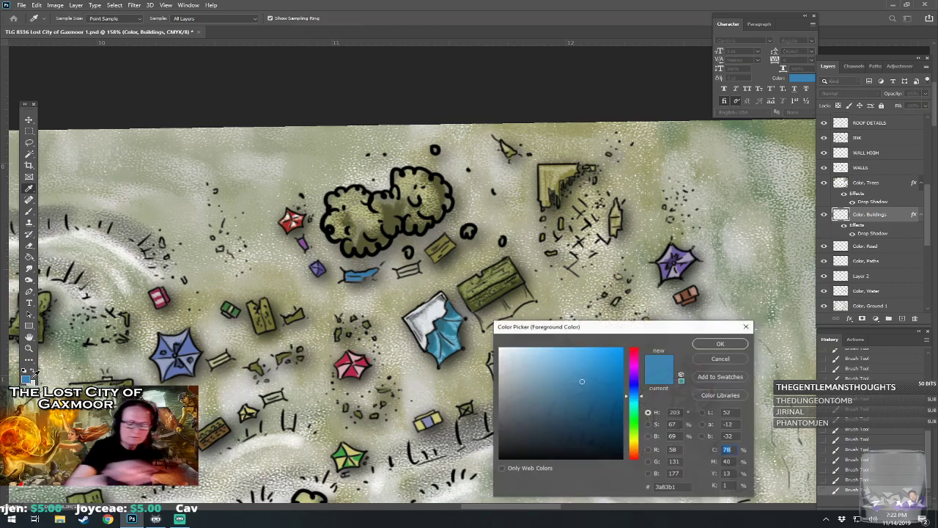
{"action": "left_click", "coordinate": [553, 370]}
{"action": "left_click", "coordinate": [716, 344]}
{"action": "mouse_move", "coordinate": [348, 276]}
{"action": "left_mouse_down"}
{"action": "mouse_move", "coordinate": [374, 271]}
{"action": "mouse_move", "coordinate": [455, 208]}
{"action": "left_mouse_up"}
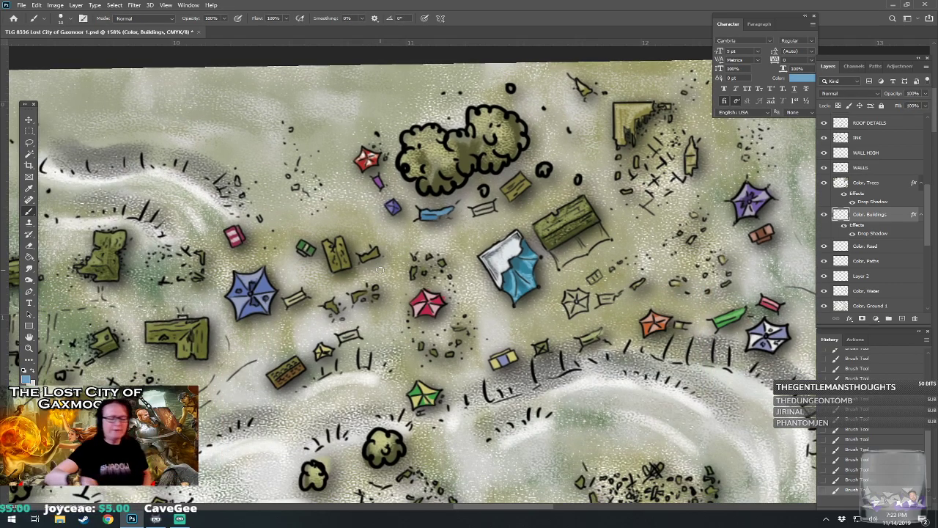
Pick teal #3f9b80 and fill the small bench just east of the ragged blue one.
{"action": "scroll", "coordinate": [380, 270], "scroll_direction": "down", "scroll_amount": 5}
{"action": "left_click_drag", "start_coordinate": [380, 269], "coordinate": [380, 142]}
{"action": "left_click_drag", "start_coordinate": [390, 270], "coordinate": [360, 192]}
{"action": "left_click_drag", "start_coordinate": [380, 270], "coordinate": [392, 402]}
{"action": "scroll", "coordinate": [380, 270], "scroll_direction": "up", "scroll_amount": 5}
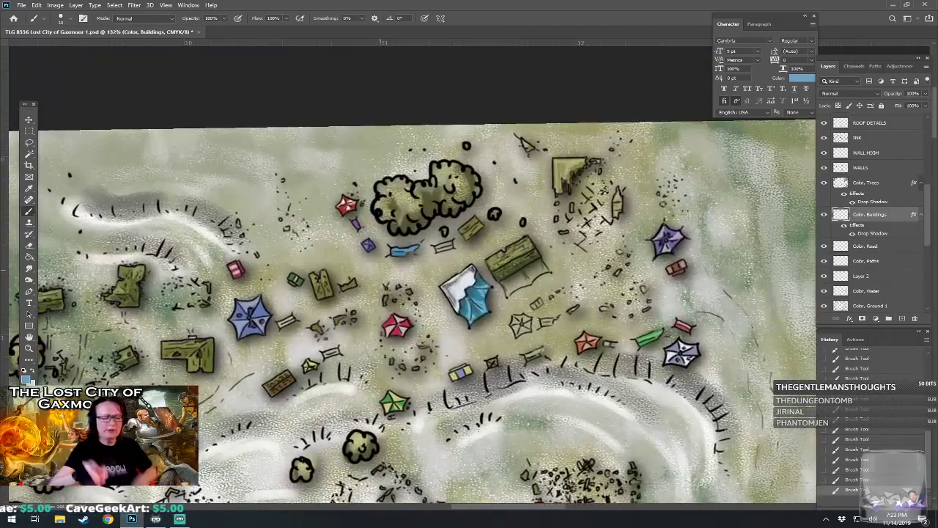
{"action": "left_click", "coordinate": [26, 379]}
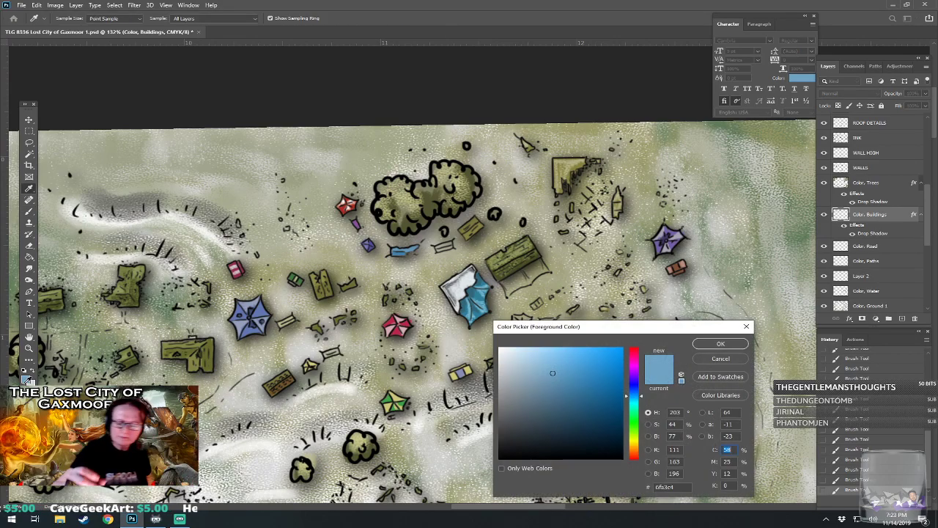
{"action": "left_click_drag", "start_coordinate": [636, 400], "coordinate": [636, 412]}
{"action": "left_click", "coordinate": [574, 391]}
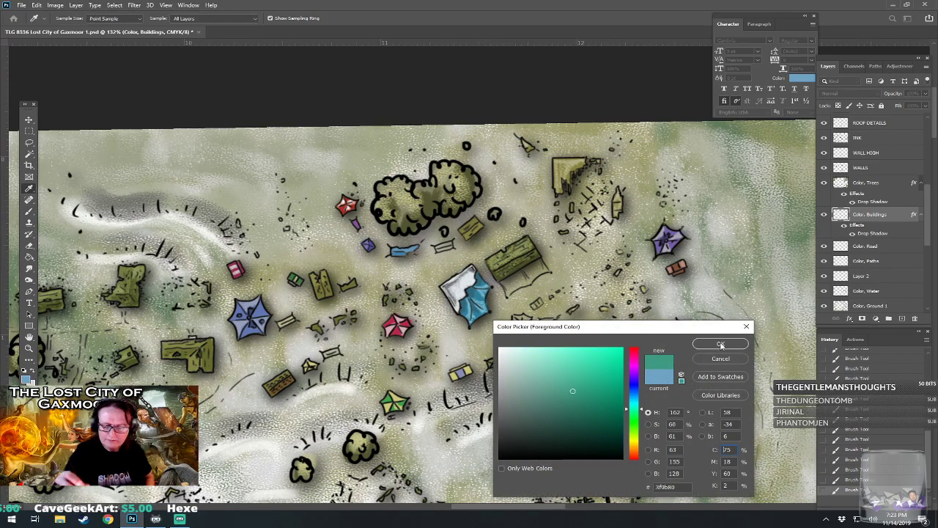
{"action": "left_click", "coordinate": [720, 344]}
{"action": "left_click_drag", "start_coordinate": [438, 249], "coordinate": [455, 242]}
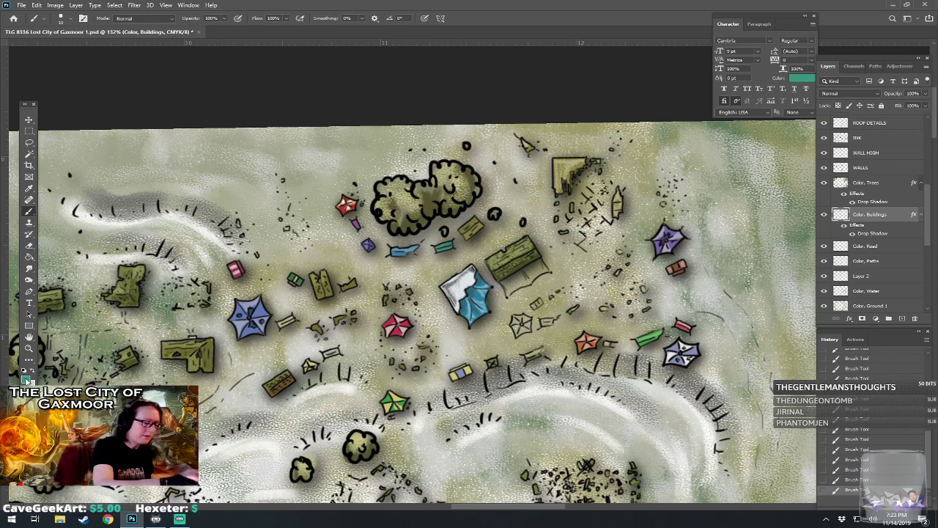
Pick light teal #6bbda5 and paint highlights on the small teal bench south of the trees.
{"action": "left_click", "coordinate": [28, 378]}
{"action": "left_click", "coordinate": [552, 376]}
{"action": "left_click", "coordinate": [712, 344]}
{"action": "scroll", "coordinate": [456, 242], "scroll_direction": "right", "scroll_amount": 3}
{"action": "scroll", "coordinate": [455, 241], "scroll_direction": "up", "scroll_amount": 1}
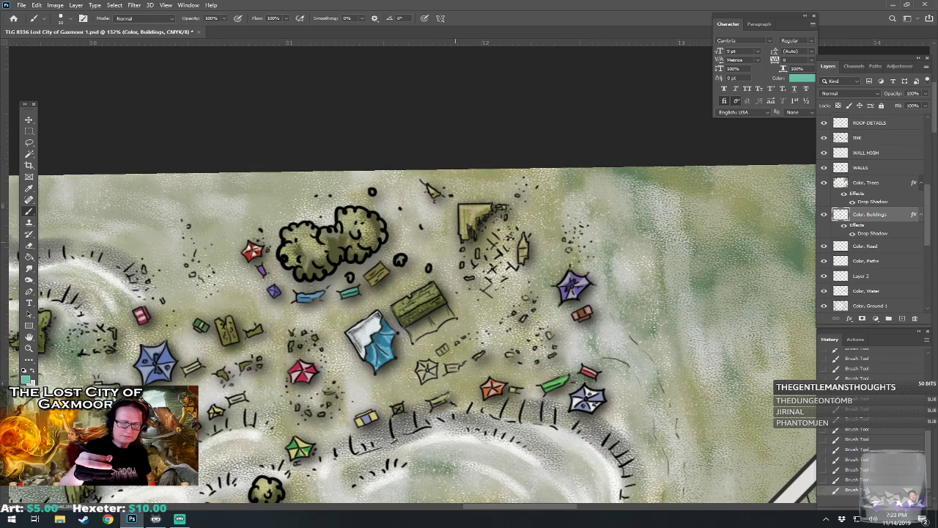
Pick dark green #357a34 and fill the tiny stall southeast of the large white-and-blue tent.
{"action": "left_click", "coordinate": [27, 377]}
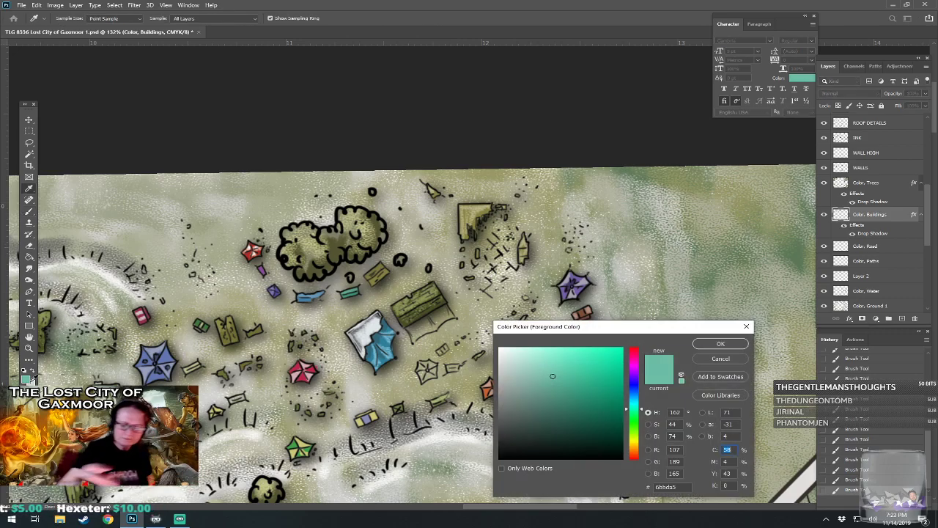
{"action": "left_click_drag", "start_coordinate": [637, 413], "coordinate": [638, 424]}
{"action": "left_click", "coordinate": [594, 391]}
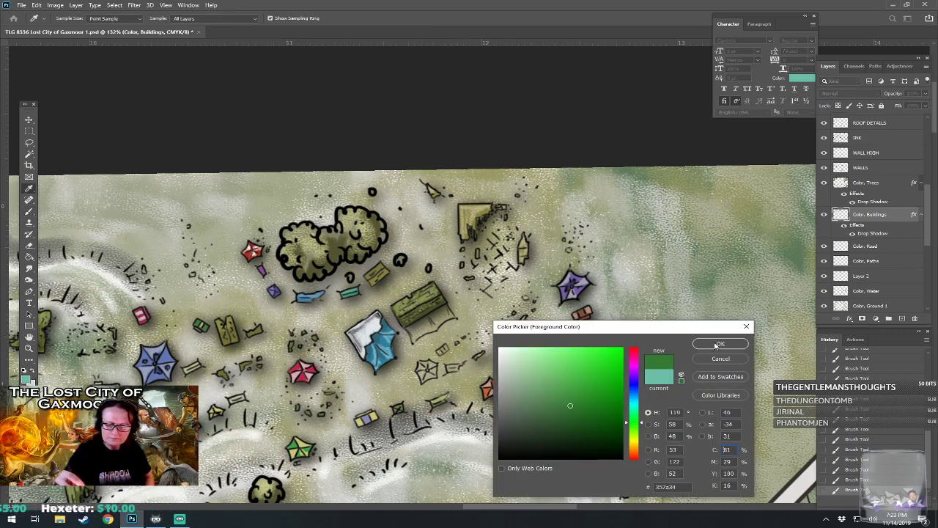
{"action": "left_click", "coordinate": [704, 343]}
{"action": "left_click_drag", "start_coordinate": [442, 350], "coordinate": [445, 345]}
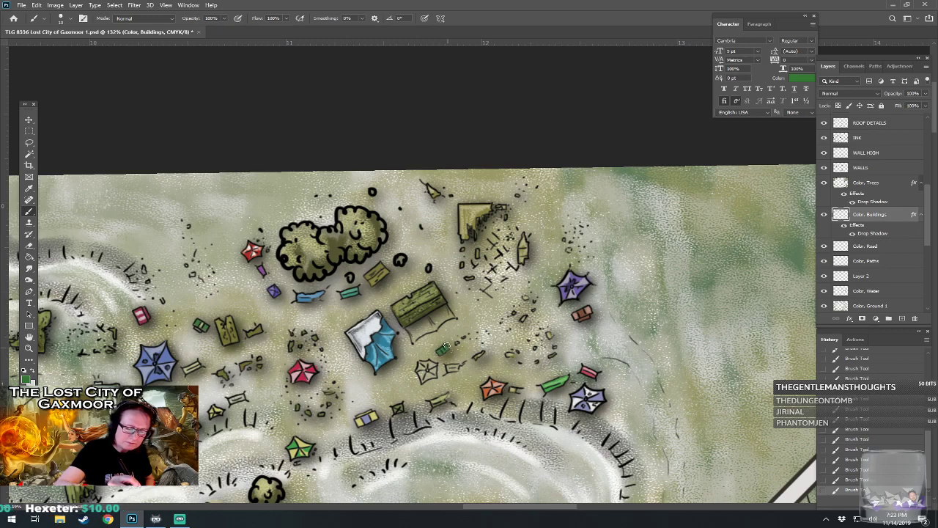
Pick a pale green and paint a light stripe on the tiny dark green stall.
{"action": "left_click", "coordinate": [28, 377]}
{"action": "left_click", "coordinate": [511, 361]}
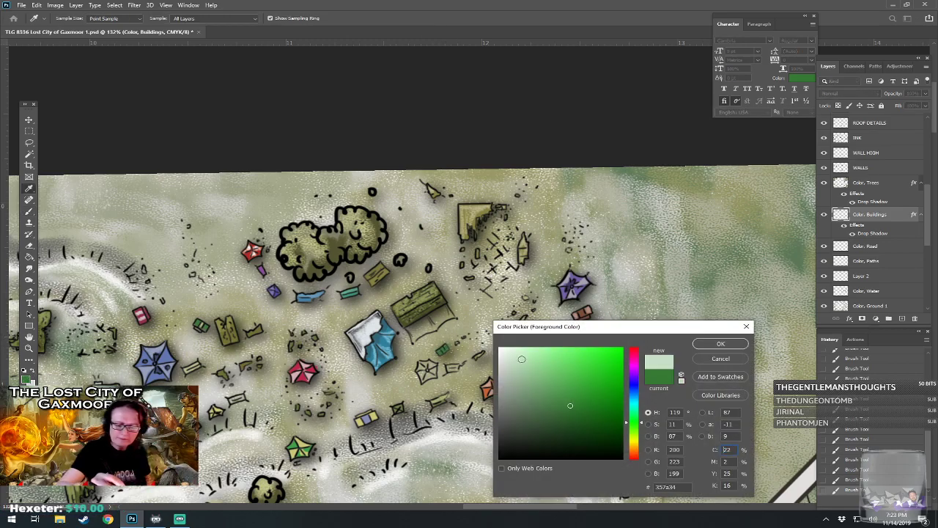
{"action": "left_click", "coordinate": [722, 344]}
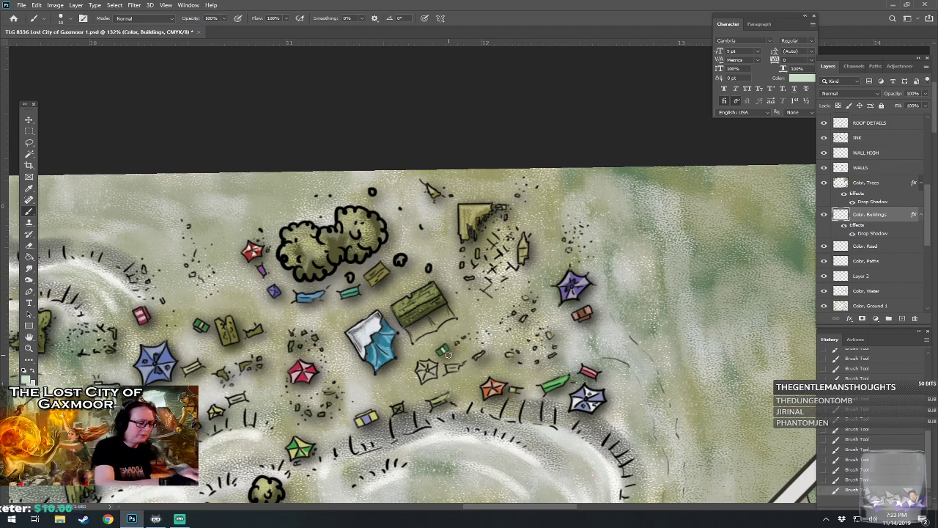
Pick olive green #98ab4e and fill the star-shaped tent southeast of the large white-and-blue tent.
{"action": "left_click", "coordinate": [28, 377]}
{"action": "left_click_drag", "start_coordinate": [636, 425], "coordinate": [626, 440]}
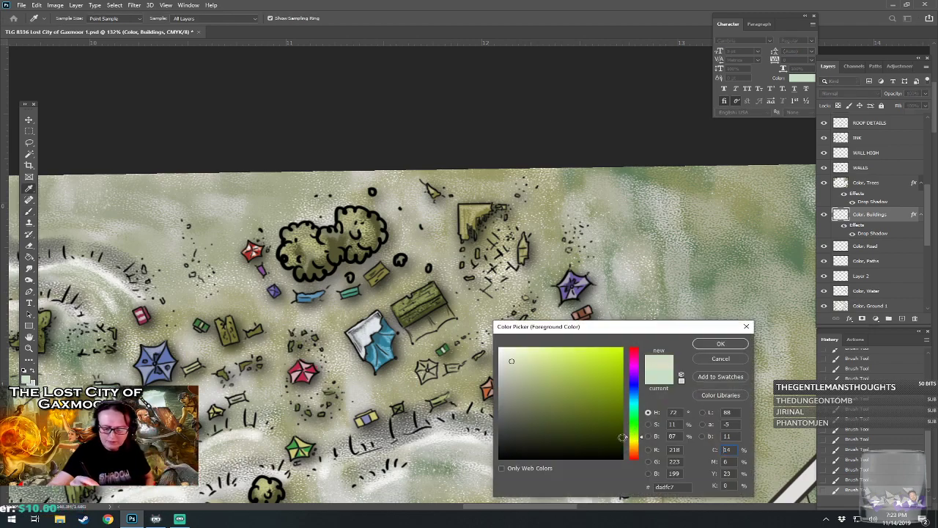
{"action": "left_click", "coordinate": [567, 384]}
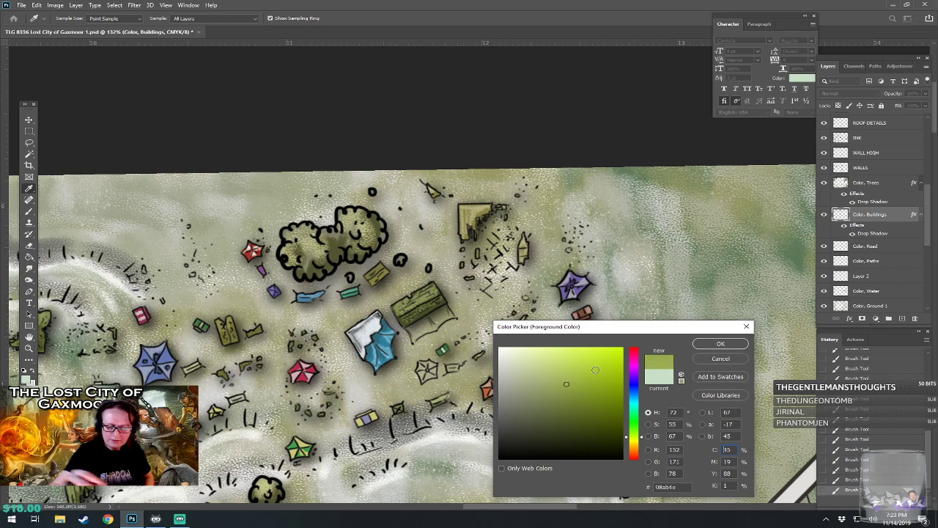
{"action": "left_click", "coordinate": [719, 344]}
{"action": "mouse_move", "coordinate": [424, 376]}
{"action": "left_mouse_down"}
{"action": "mouse_move", "coordinate": [435, 374]}
{"action": "mouse_move", "coordinate": [427, 366]}
{"action": "left_mouse_up"}
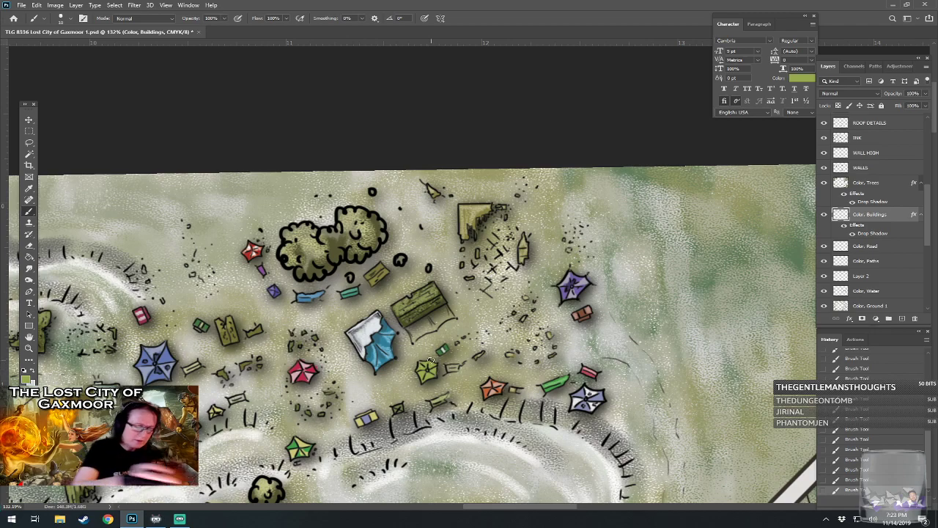
Pick a pale yellow-green, paint light panels on the olive green star-shaped tent and erase the stray paint beside it.
{"action": "left_click", "coordinate": [26, 379]}
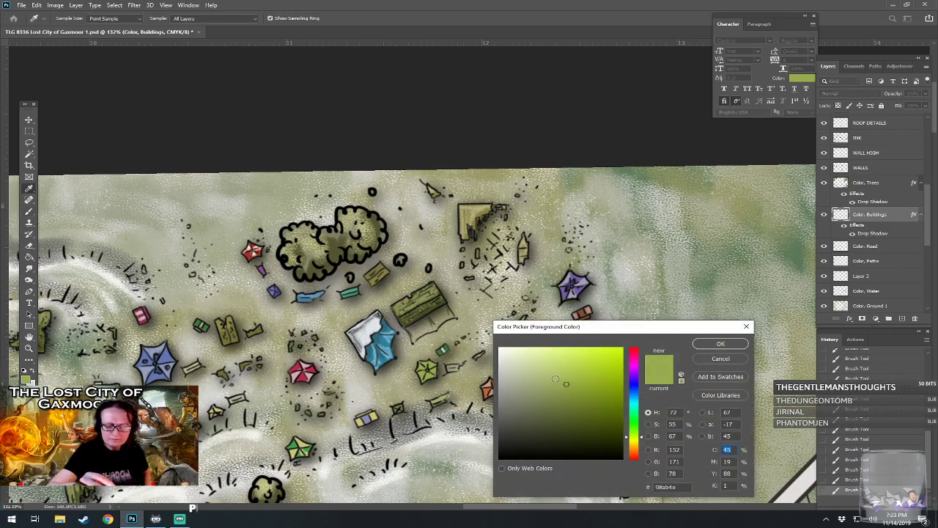
{"action": "left_click", "coordinate": [521, 354]}
{"action": "left_click", "coordinate": [719, 344]}
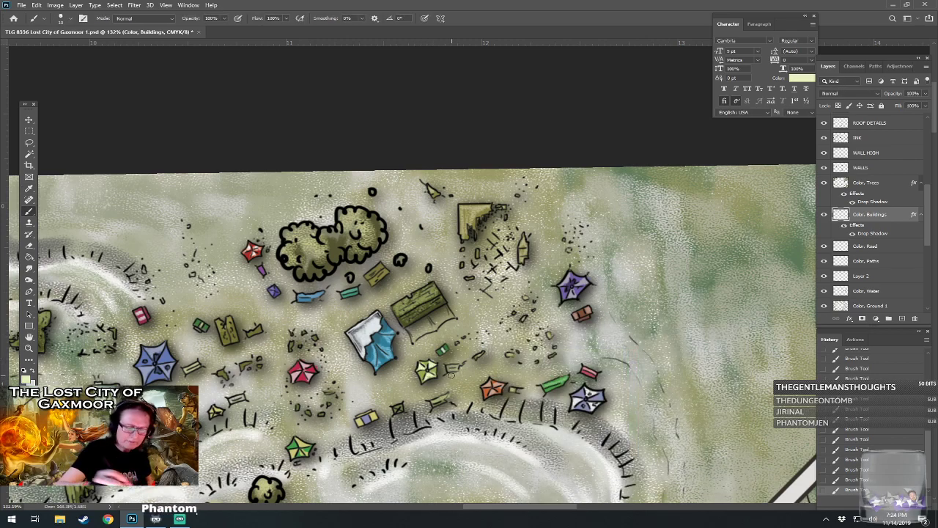
{"action": "left_click_drag", "start_coordinate": [437, 356], "coordinate": [431, 359]}
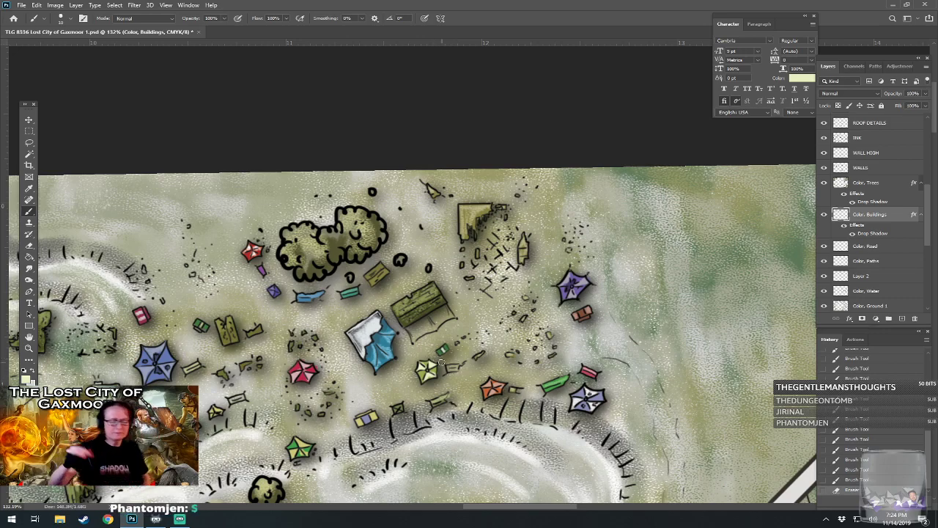
Pick a medium brown and fill the small bench just east of the yellow-green star-shaped tent.
{"action": "scroll", "coordinate": [440, 363], "scroll_direction": "down", "scroll_amount": 2}
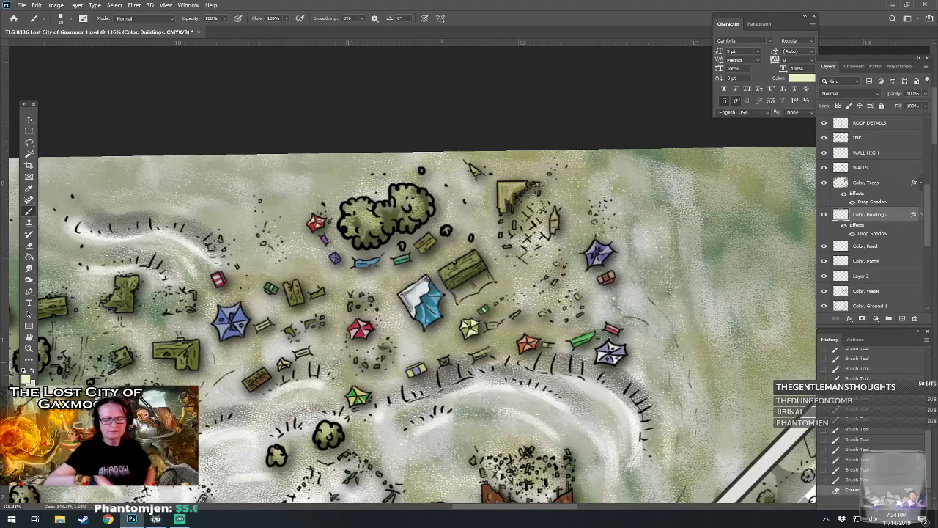
{"action": "left_click_drag", "start_coordinate": [442, 362], "coordinate": [490, 338]}
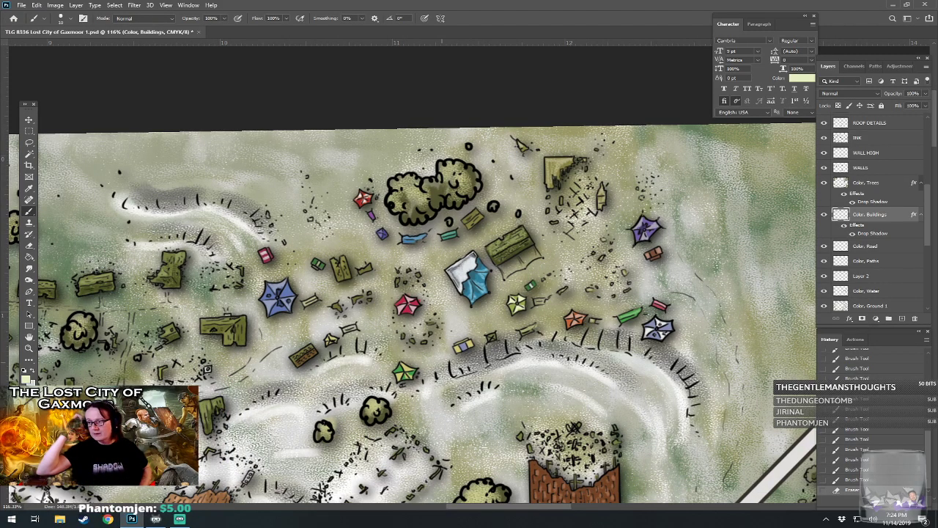
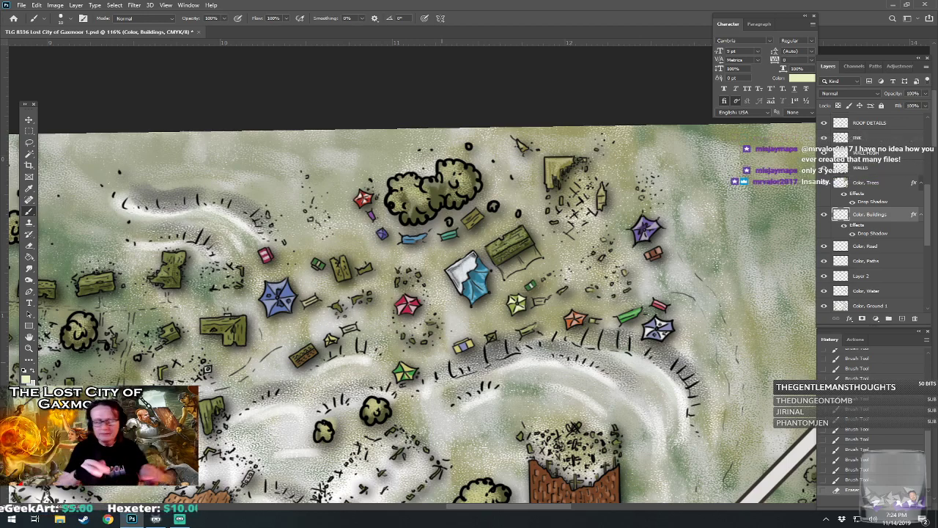
{"action": "scroll", "coordinate": [442, 264], "scroll_direction": "up", "scroll_amount": 2}
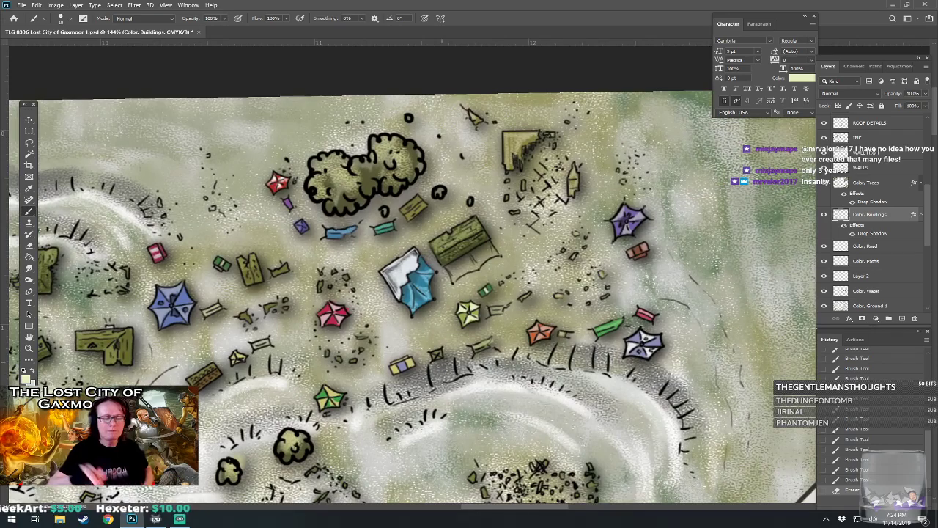
{"action": "left_click_drag", "start_coordinate": [442, 279], "coordinate": [413, 321]}
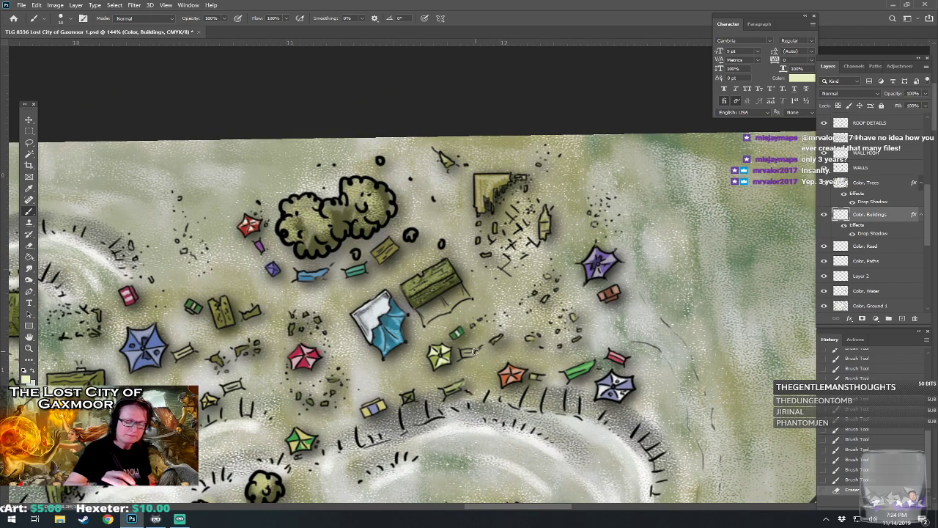
{"action": "left_click", "coordinate": [28, 379]}
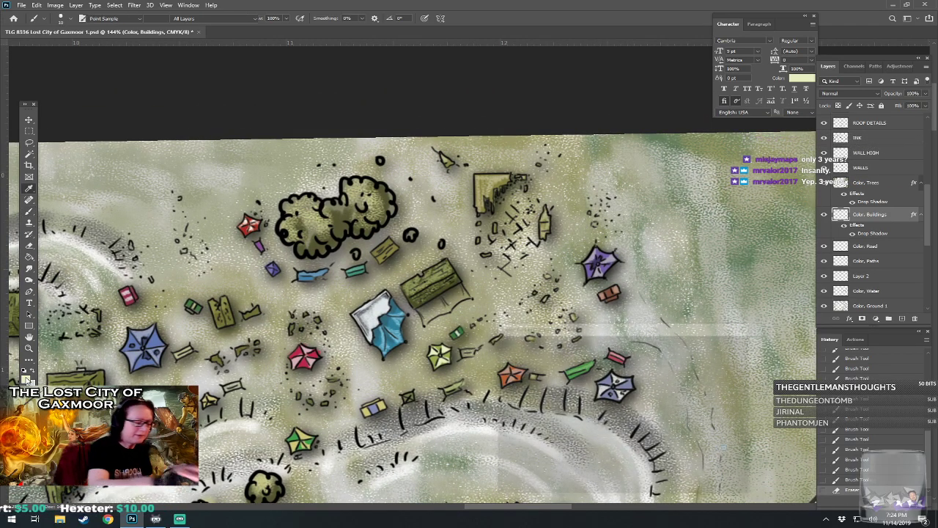
{"action": "left_click", "coordinate": [634, 447]}
{"action": "left_click", "coordinate": [579, 400]}
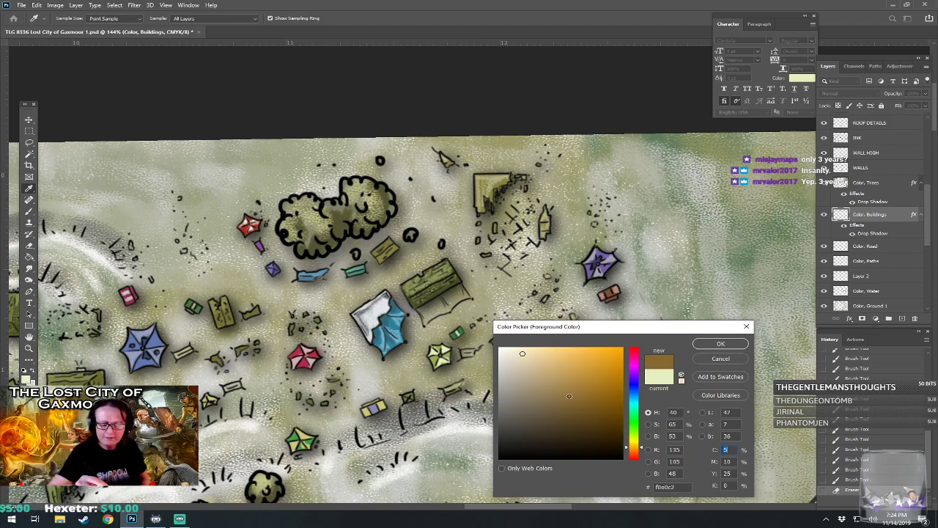
{"action": "left_click", "coordinate": [718, 344]}
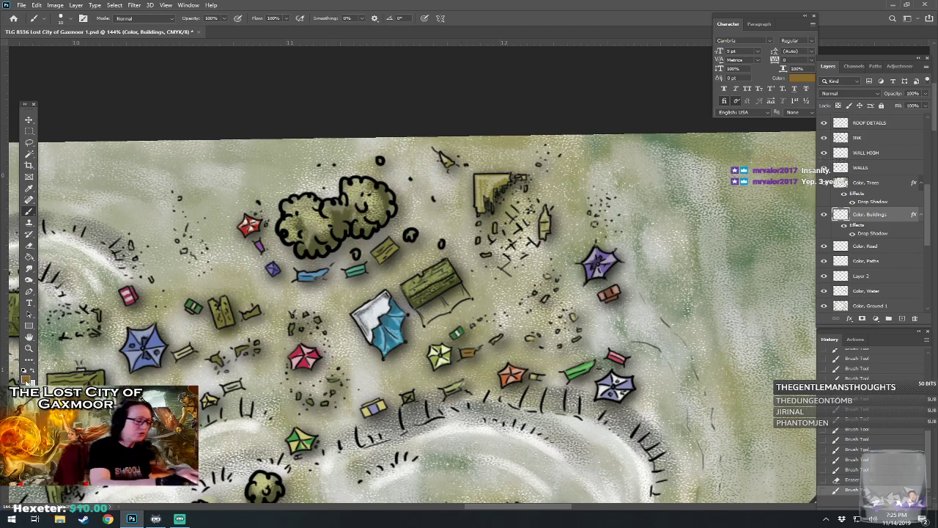
Pick a light tan and paint highlights on the small brown bench and the wooden ruin southeast of the trees.
{"action": "left_click", "coordinate": [28, 380]}
{"action": "left_click", "coordinate": [534, 367]}
{"action": "left_click", "coordinate": [719, 344]}
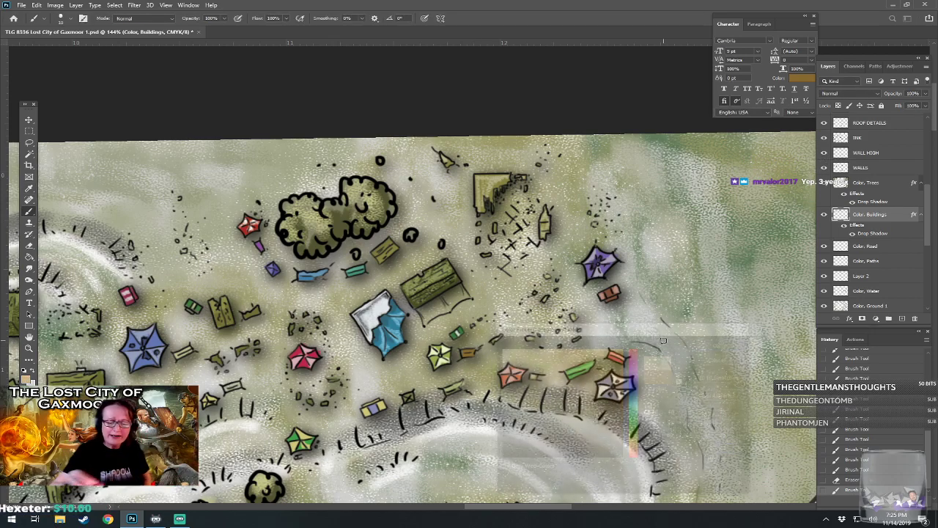
{"action": "left_click_drag", "start_coordinate": [468, 351], "coordinate": [476, 352]}
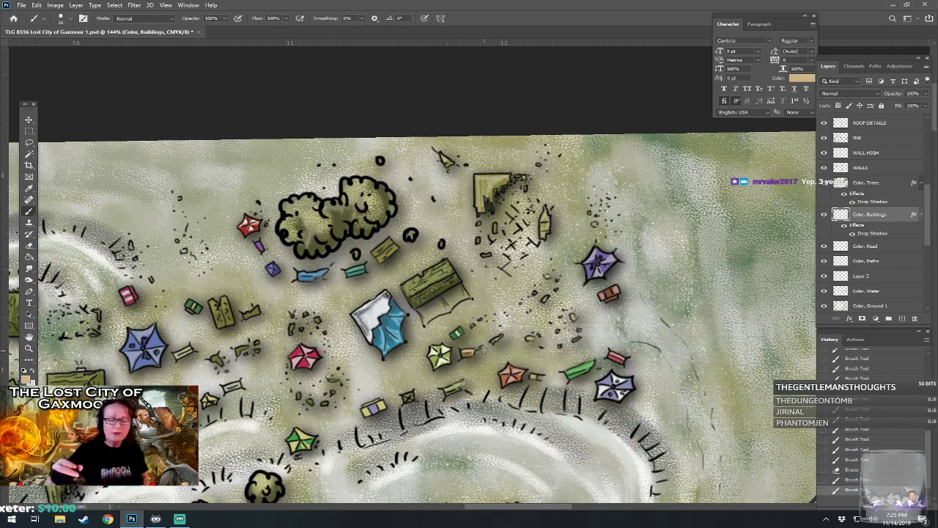
{"action": "scroll", "coordinate": [483, 352], "scroll_direction": "up", "scroll_amount": 2}
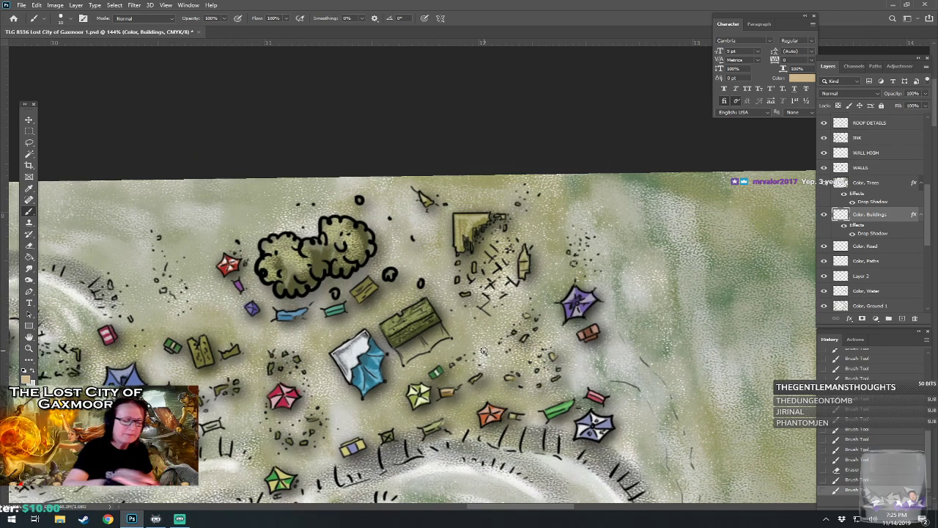
{"action": "left_click_drag", "start_coordinate": [356, 294], "coordinate": [370, 279]}
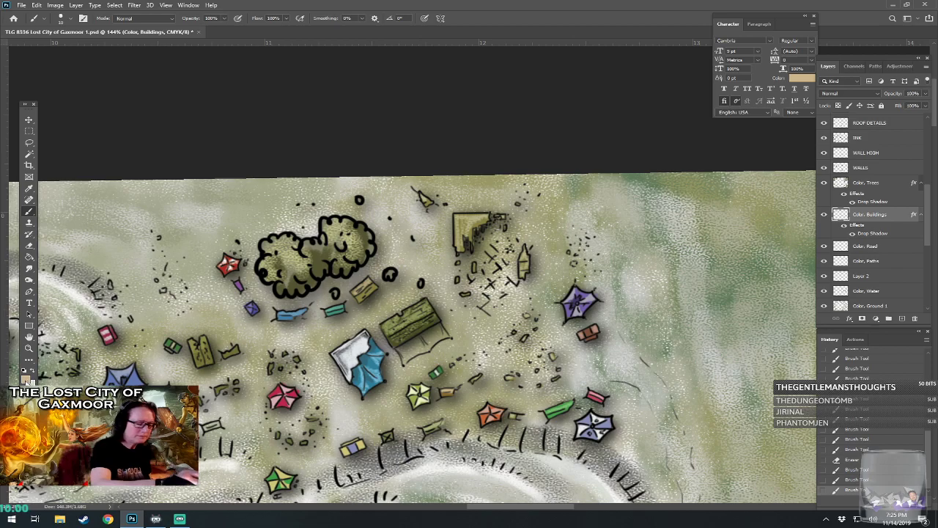
Pick a bright red and fill the scalloped awning along the south side of the wooden stall beside the white-and-blue tent.
{"action": "left_click", "coordinate": [28, 378]}
{"action": "left_click_drag", "start_coordinate": [635, 388], "coordinate": [635, 348]}
{"action": "left_click", "coordinate": [604, 364]}
{"action": "left_click", "coordinate": [706, 345]}
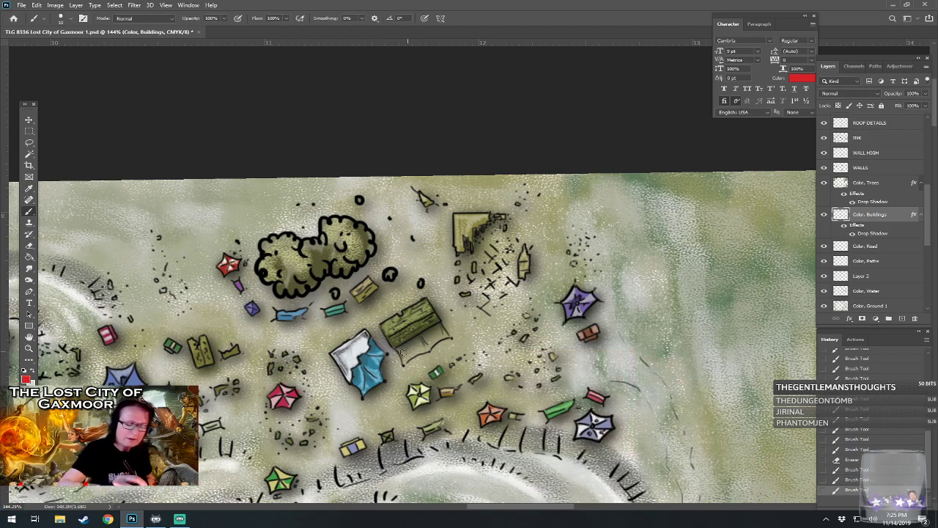
{"action": "mouse_move", "coordinate": [402, 358]}
{"action": "left_mouse_down"}
{"action": "mouse_move", "coordinate": [436, 349]}
{"action": "mouse_move", "coordinate": [428, 344]}
{"action": "mouse_move", "coordinate": [450, 330]}
{"action": "left_mouse_up"}
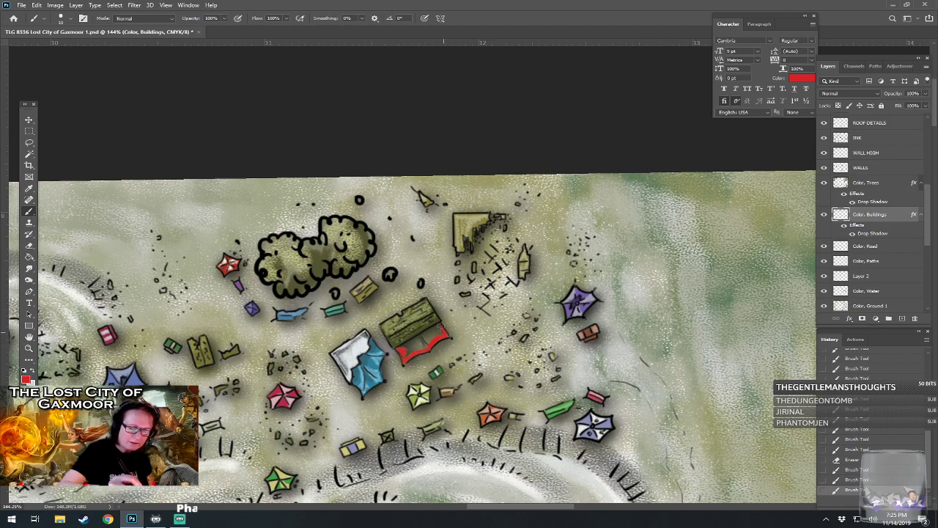
{"action": "mouse_move", "coordinate": [401, 349]}
{"action": "left_mouse_down"}
{"action": "mouse_move", "coordinate": [440, 326]}
{"action": "mouse_move", "coordinate": [404, 352]}
{"action": "mouse_move", "coordinate": [422, 341]}
{"action": "mouse_move", "coordinate": [418, 350]}
{"action": "mouse_move", "coordinate": [443, 329]}
{"action": "left_mouse_up"}
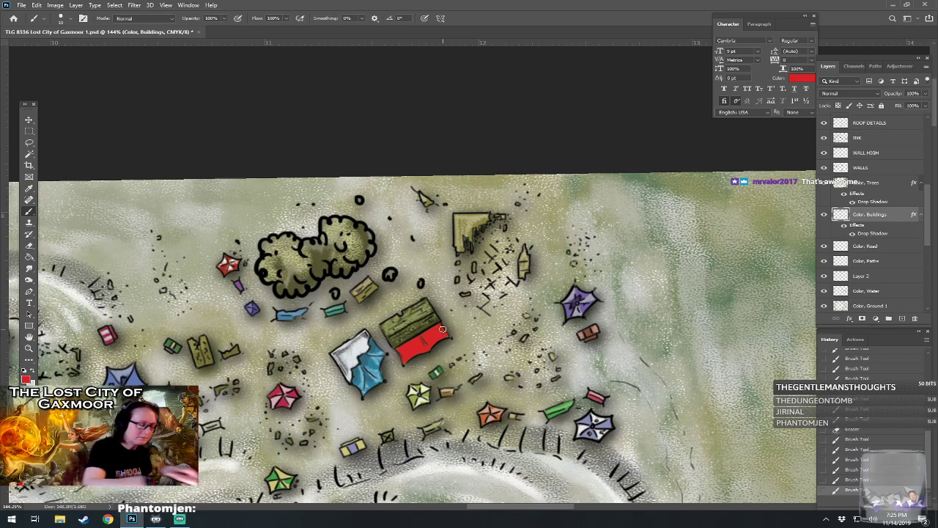
Pick dark red #793435, dismiss the tablet driver warning and paint shadows on the red awning.
{"action": "left_click", "coordinate": [26, 378]}
{"action": "left_click", "coordinate": [570, 406]}
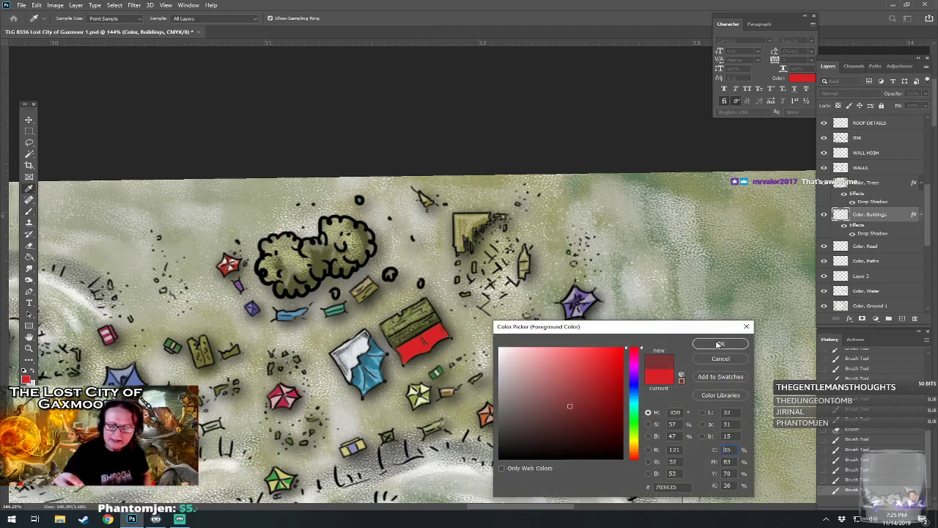
{"action": "left_click", "coordinate": [721, 344]}
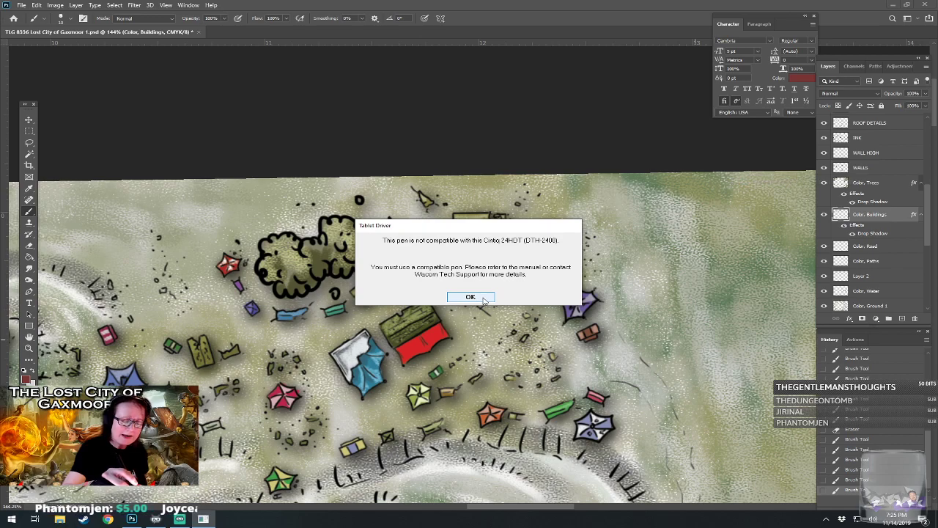
{"action": "left_click", "coordinate": [482, 297]}
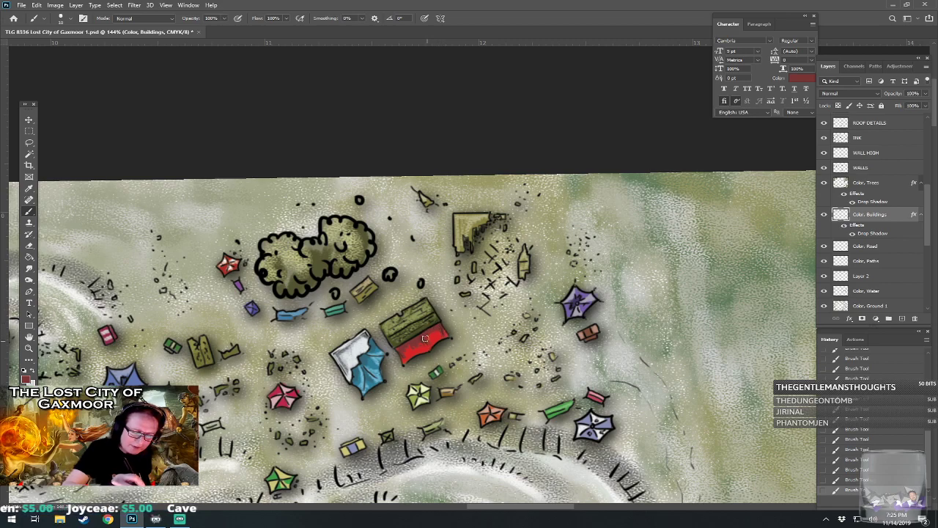
{"action": "left_click_drag", "start_coordinate": [420, 340], "coordinate": [408, 346]}
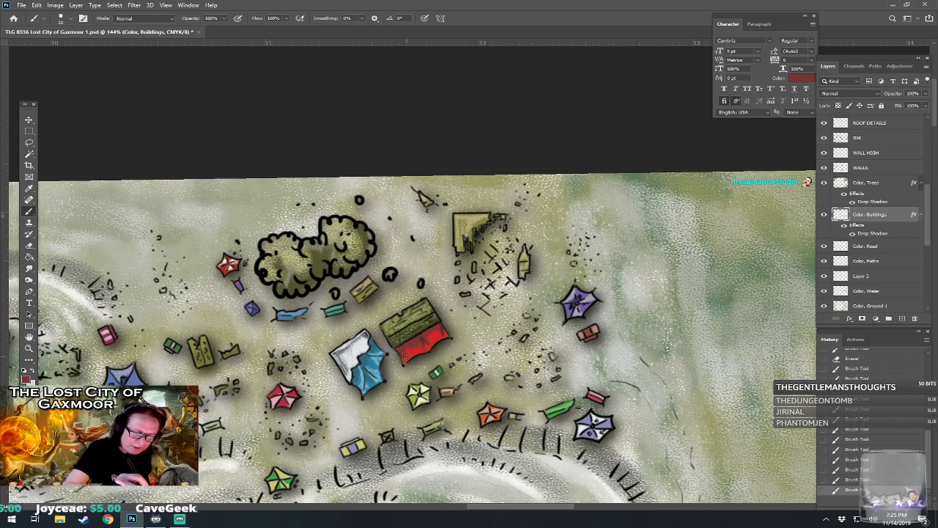
Pick light red #ef7a7d and paint highlights on the red awning.
{"action": "left_click", "coordinate": [27, 377]}
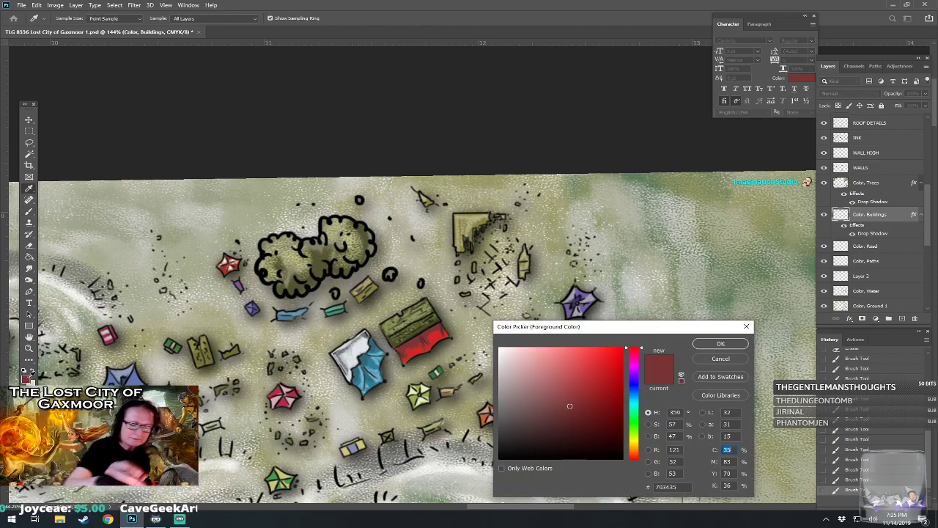
{"action": "left_click", "coordinate": [418, 349]}
{"action": "left_click", "coordinate": [560, 354]}
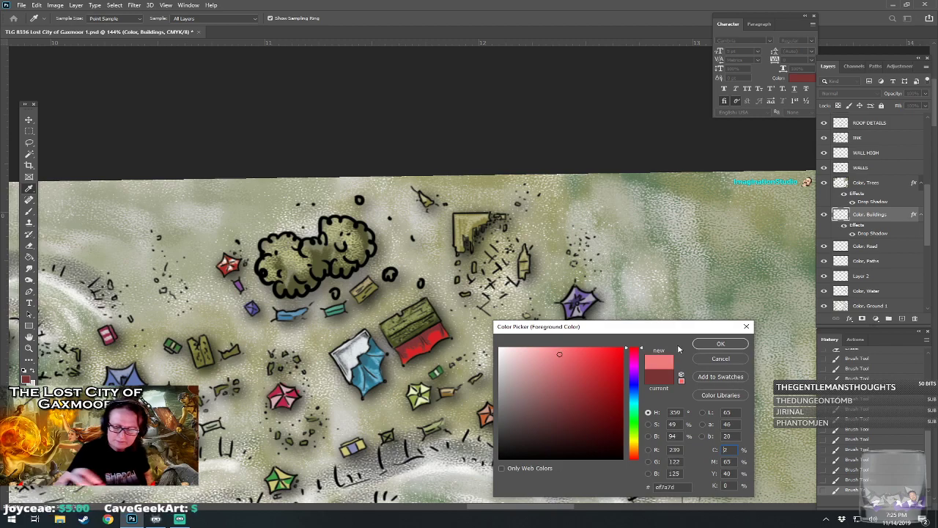
{"action": "left_click", "coordinate": [720, 343]}
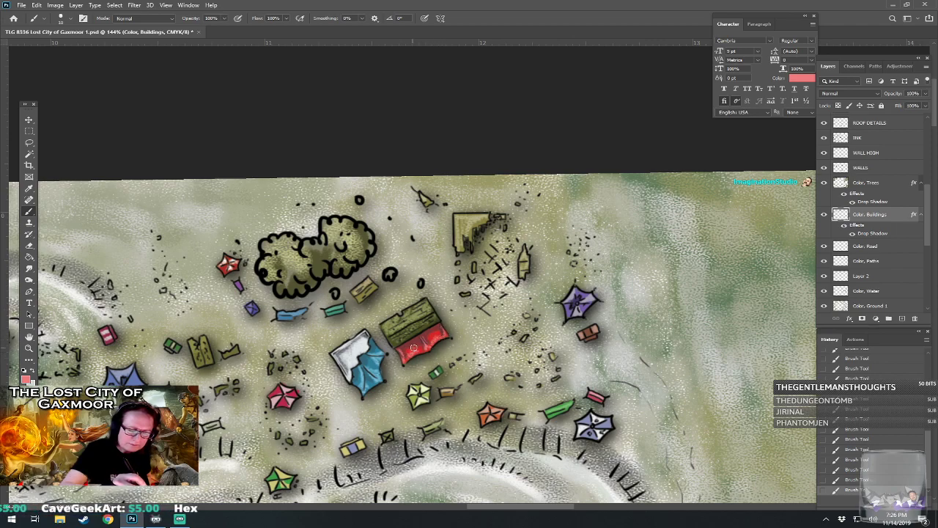
{"action": "scroll", "coordinate": [422, 341], "scroll_direction": "down", "scroll_amount": 4}
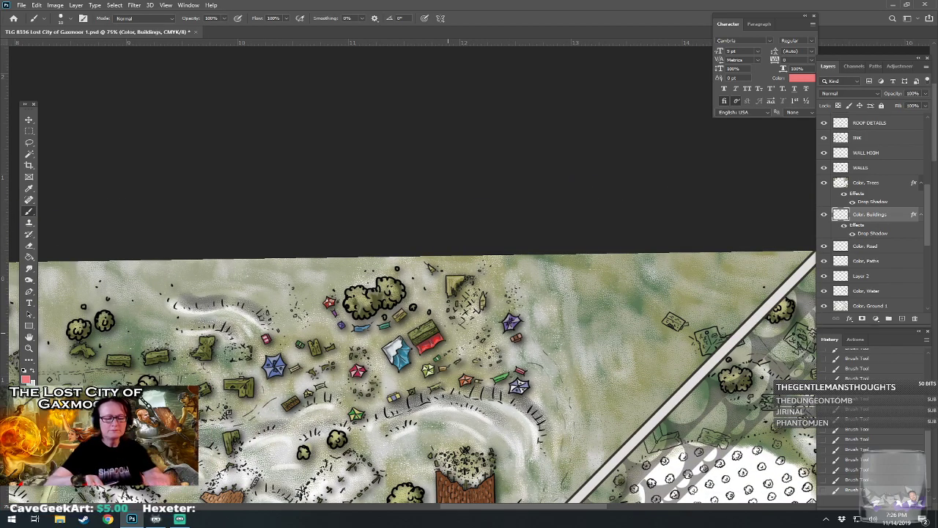
{"action": "scroll", "coordinate": [419, 299], "scroll_direction": "up", "scroll_amount": 3}
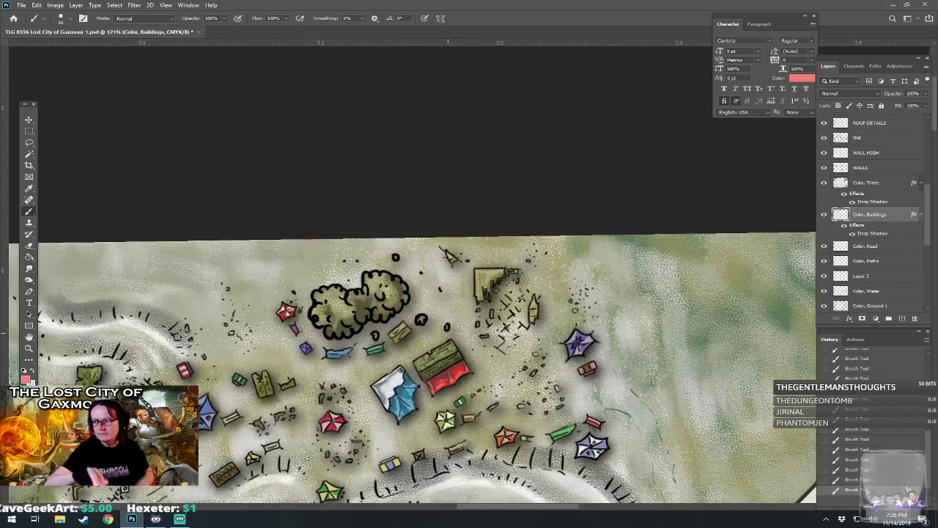
Pick bright red #da1015, touch up the red awning and save the map.
{"action": "left_click", "coordinate": [26, 379]}
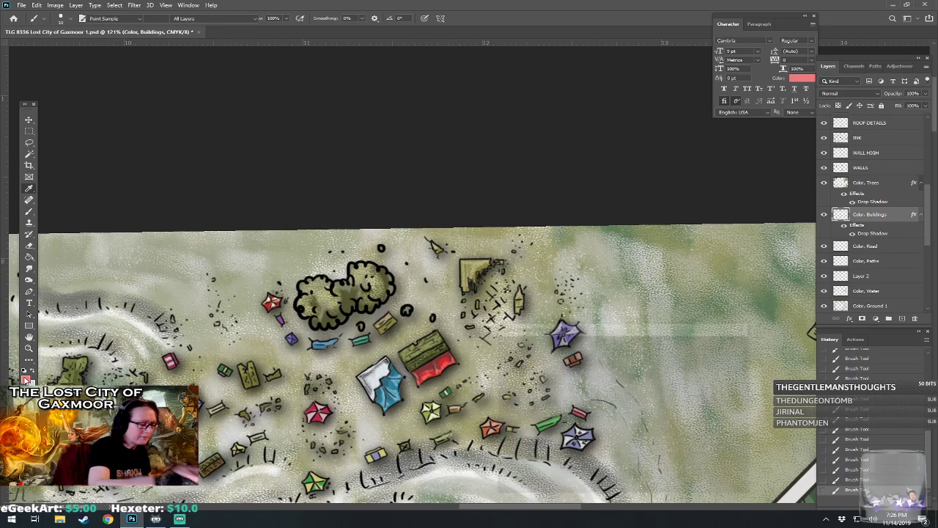
{"action": "left_click", "coordinate": [599, 352]}
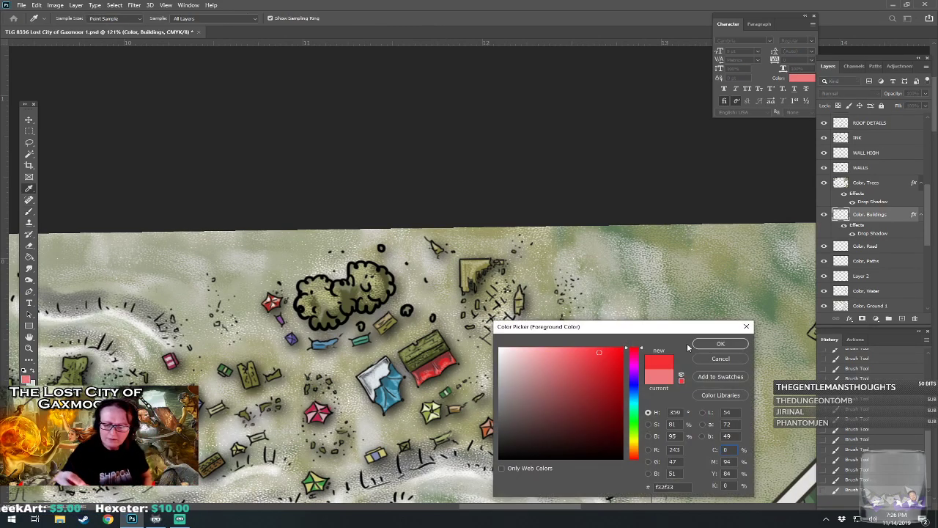
{"action": "left_click", "coordinate": [721, 344]}
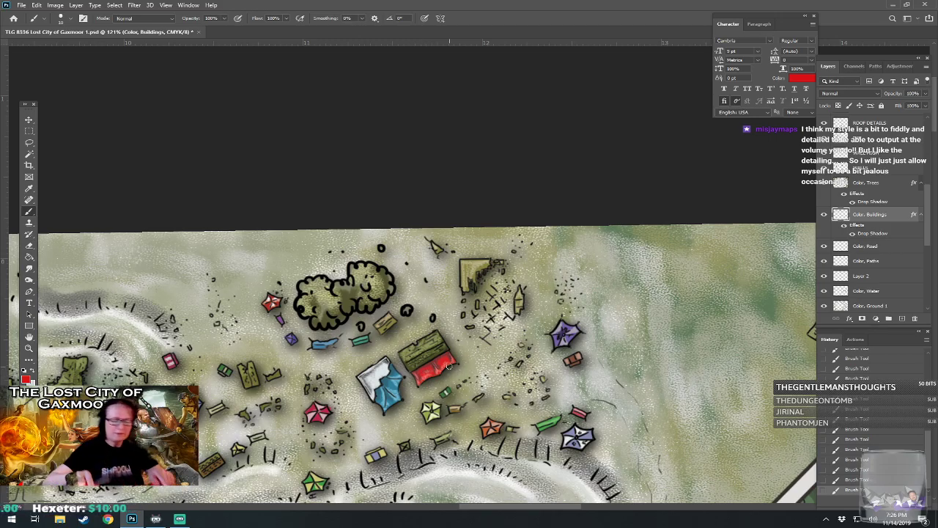
{"action": "scroll", "coordinate": [449, 366], "scroll_direction": "down", "scroll_amount": 6}
{"action": "left_click_drag", "start_coordinate": [443, 367], "coordinate": [528, 285]}
{"action": "scroll", "coordinate": [518, 412], "scroll_direction": "down", "scroll_amount": 4}
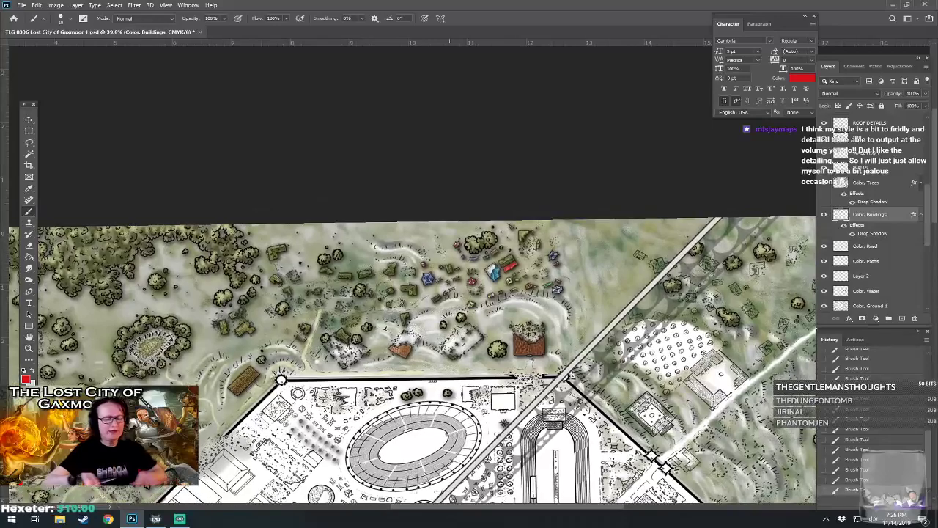
{"action": "key", "text": "ctrl+s"}
Pick a dark olive and fill the lone small building between the market and the diagonal road.
{"action": "scroll", "coordinate": [449, 352], "scroll_direction": "up", "scroll_amount": 4}
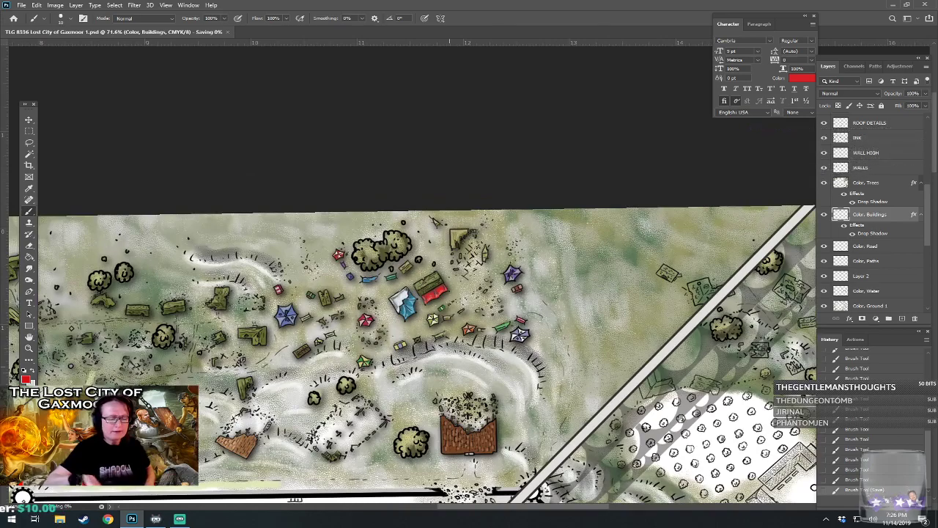
{"action": "left_click_drag", "start_coordinate": [450, 352], "coordinate": [304, 376]}
{"action": "scroll", "coordinate": [449, 330], "scroll_direction": "up", "scroll_amount": 2}
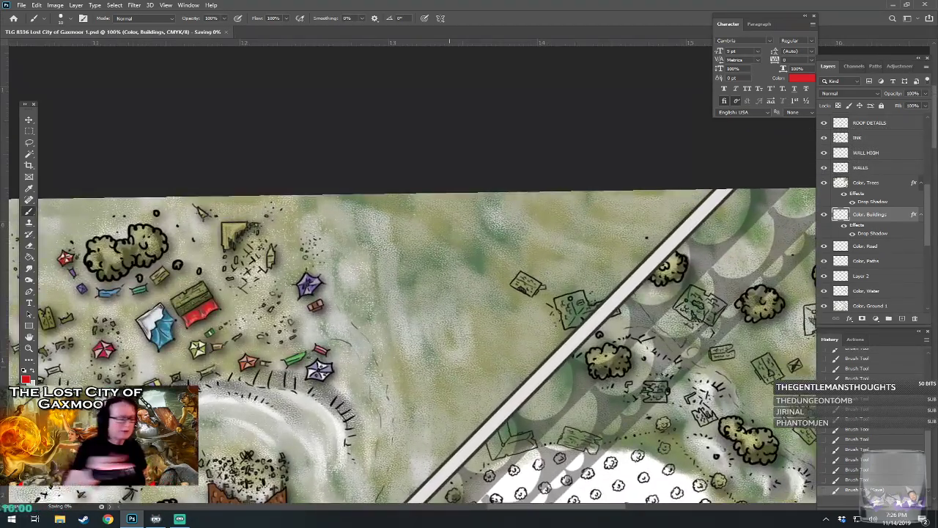
{"action": "left_click", "coordinate": [26, 379]}
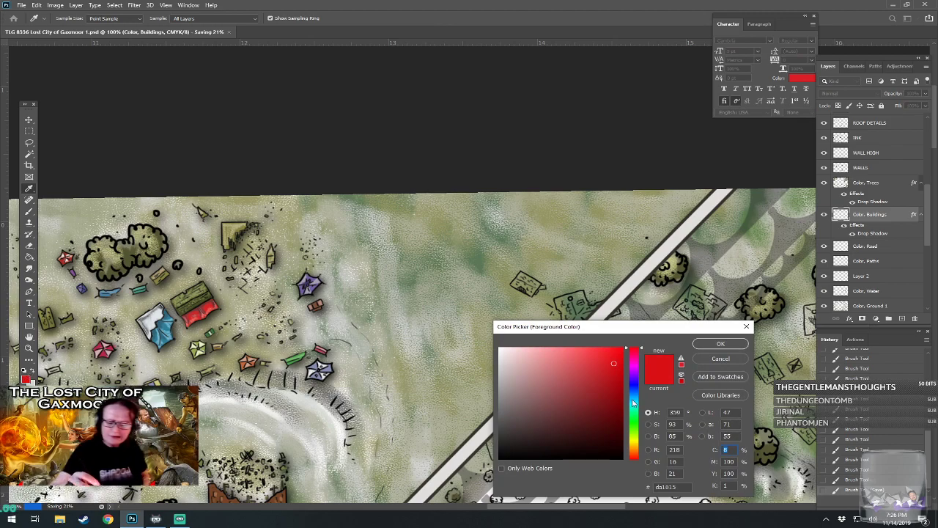
{"action": "left_click_drag", "start_coordinate": [633, 407], "coordinate": [633, 442]}
{"action": "left_click", "coordinate": [571, 411]}
{"action": "left_click", "coordinate": [713, 344]}
{"action": "left_click_drag", "start_coordinate": [518, 281], "coordinate": [542, 290]}
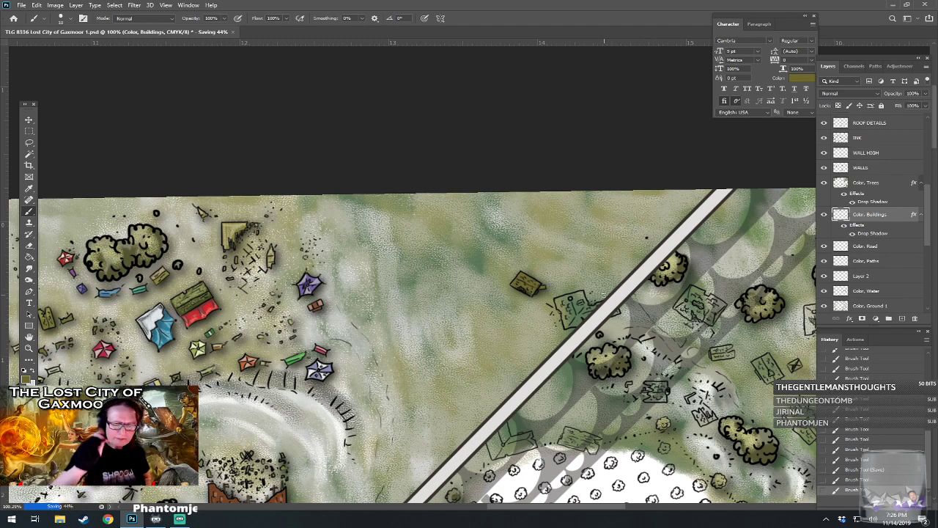
Pick a pale yellow and paint highlights on the lone olive building west of the diagonal road.
{"action": "left_click", "coordinate": [27, 377]}
{"action": "left_click", "coordinate": [549, 362]}
{"action": "left_click", "coordinate": [720, 344]}
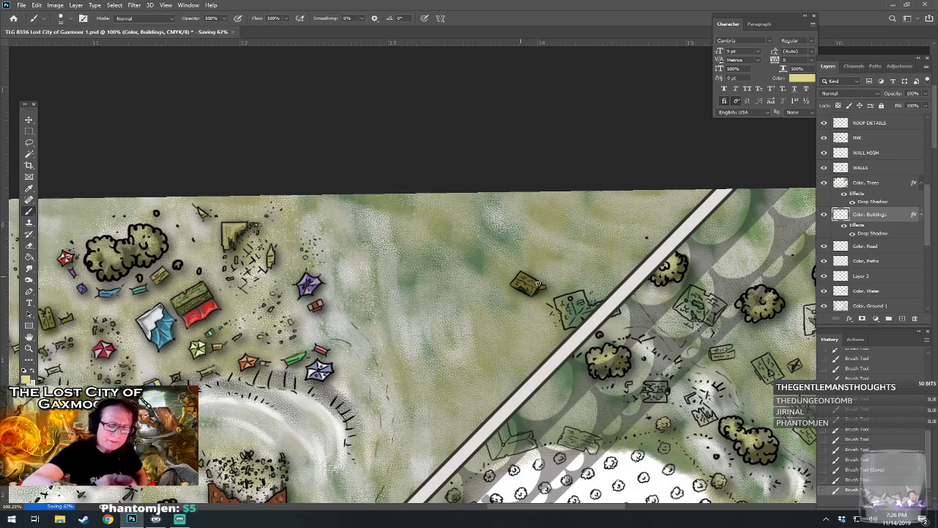
{"action": "left_click", "coordinate": [537, 286]}
{"action": "left_click_drag", "start_coordinate": [535, 282], "coordinate": [687, 252]}
{"action": "left_click_drag", "start_coordinate": [539, 291], "coordinate": [631, 293]}
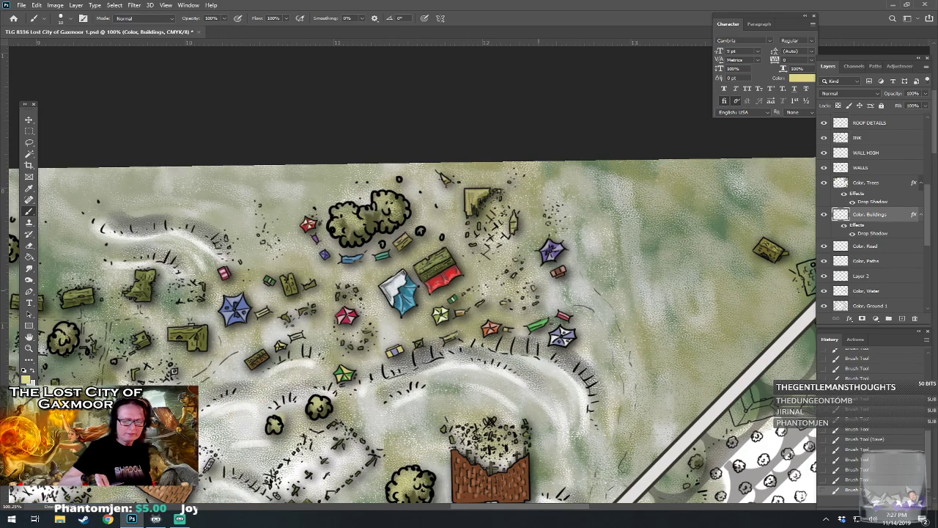
On the Color, Paths layer, paint a pale yellow ring around the well and the path running east from it with its northern branch.
{"action": "mouse_move", "coordinate": [351, 323]}
{"action": "left_mouse_down"}
{"action": "mouse_move", "coordinate": [575, 215]}
{"action": "mouse_move", "coordinate": [658, 187]}
{"action": "left_mouse_up"}
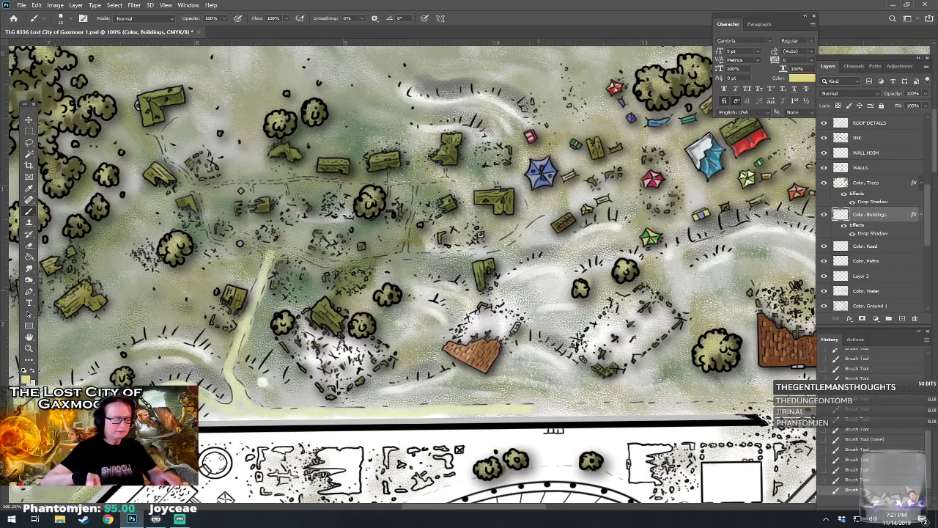
{"action": "scroll", "coordinate": [429, 421], "scroll_direction": "down", "scroll_amount": 2}
{"action": "scroll", "coordinate": [476, 377], "scroll_direction": "up", "scroll_amount": 1}
{"action": "mouse_move", "coordinate": [476, 378]}
{"action": "left_mouse_down"}
{"action": "mouse_move", "coordinate": [536, 420]}
{"action": "mouse_move", "coordinate": [503, 423]}
{"action": "left_mouse_up"}
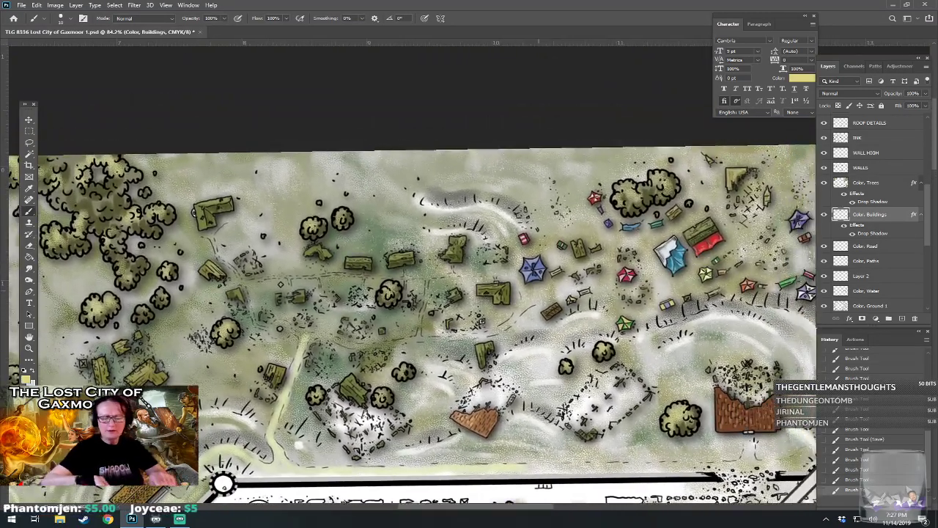
{"action": "left_click", "coordinate": [873, 260]}
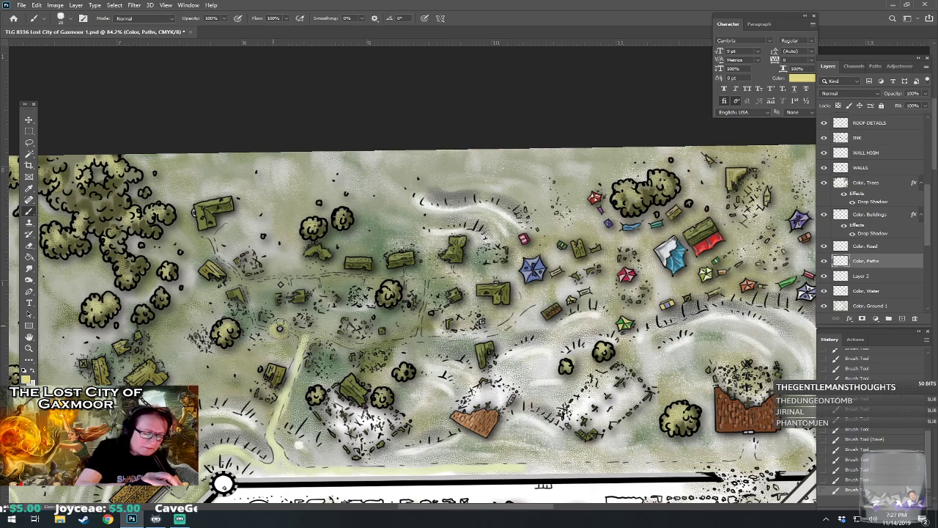
{"action": "mouse_move", "coordinate": [296, 331]}
{"action": "left_mouse_down"}
{"action": "mouse_move", "coordinate": [315, 332]}
{"action": "mouse_move", "coordinate": [308, 334]}
{"action": "left_mouse_up"}
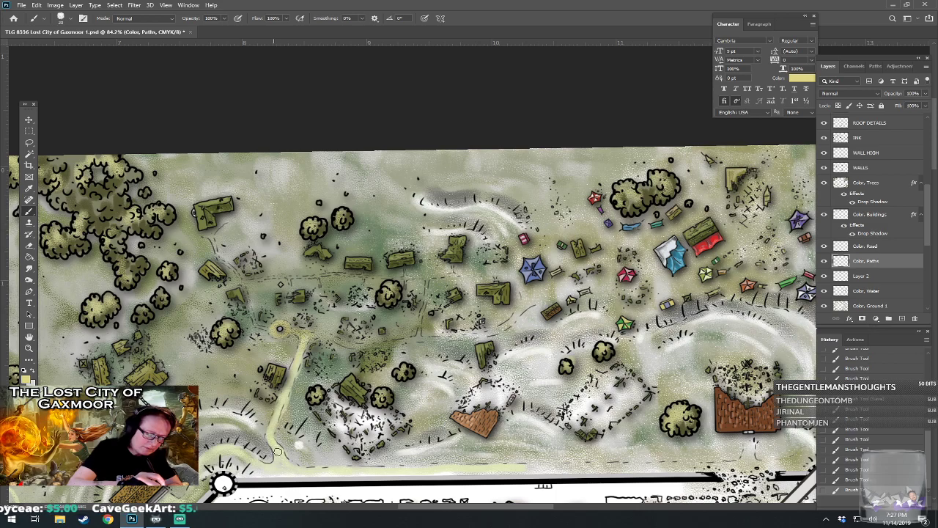
{"action": "mouse_move", "coordinate": [316, 335]}
{"action": "left_mouse_down"}
{"action": "mouse_move", "coordinate": [359, 346]}
{"action": "mouse_move", "coordinate": [419, 334]}
{"action": "mouse_move", "coordinate": [427, 283]}
{"action": "left_mouse_up"}
{"action": "mouse_move", "coordinate": [426, 338]}
{"action": "left_mouse_down"}
{"action": "mouse_move", "coordinate": [465, 338]}
{"action": "mouse_move", "coordinate": [423, 339]}
{"action": "mouse_move", "coordinate": [478, 335]}
{"action": "mouse_move", "coordinate": [524, 302]}
{"action": "left_mouse_up"}
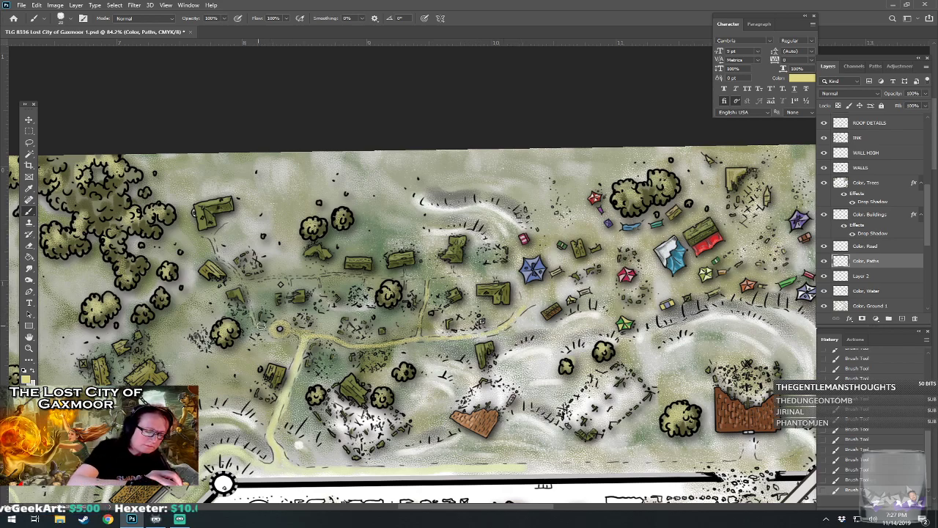
Paint the path from the well northwest to the L-shaped house and the path east past the row of houses with side branches, then save.
{"action": "left_click_drag", "start_coordinate": [280, 329], "coordinate": [197, 385]}
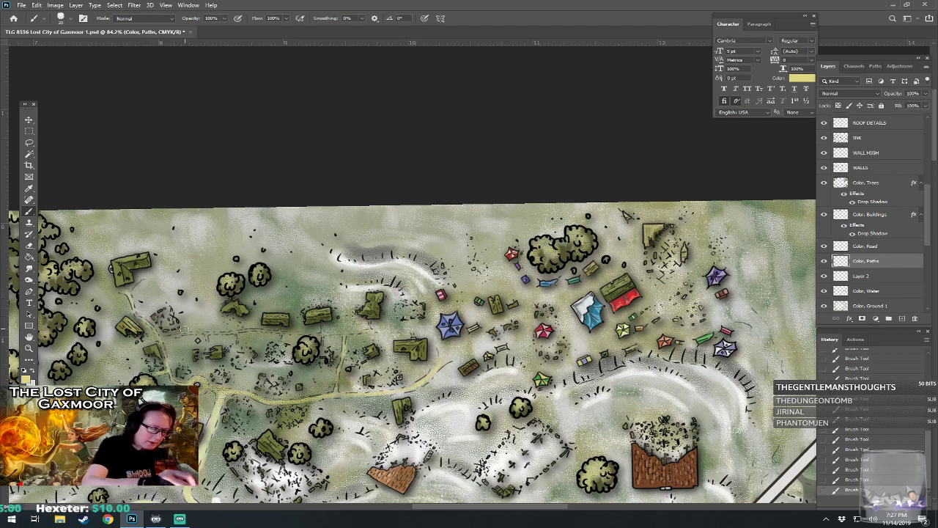
{"action": "mouse_move", "coordinate": [162, 337]}
{"action": "left_mouse_down"}
{"action": "mouse_move", "coordinate": [222, 329]}
{"action": "mouse_move", "coordinate": [213, 333]}
{"action": "mouse_move", "coordinate": [236, 335]}
{"action": "mouse_move", "coordinate": [240, 348]}
{"action": "mouse_move", "coordinate": [242, 330]}
{"action": "mouse_move", "coordinate": [281, 333]}
{"action": "mouse_move", "coordinate": [281, 344]}
{"action": "mouse_move", "coordinate": [282, 333]}
{"action": "mouse_move", "coordinate": [321, 333]}
{"action": "mouse_move", "coordinate": [323, 325]}
{"action": "mouse_move", "coordinate": [323, 335]}
{"action": "mouse_move", "coordinate": [414, 334]}
{"action": "left_mouse_up"}
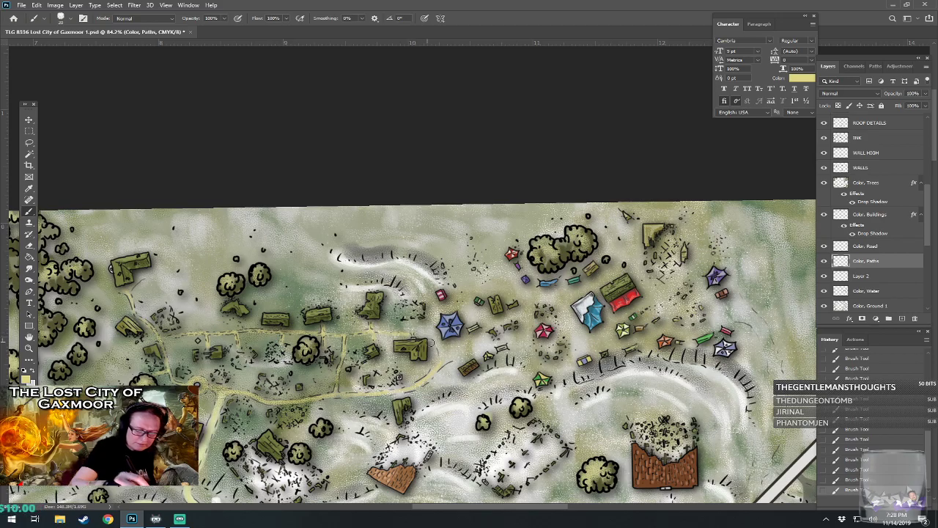
{"action": "scroll", "coordinate": [449, 348], "scroll_direction": "down", "scroll_amount": 2}
{"action": "scroll", "coordinate": [448, 348], "scroll_direction": "down", "scroll_amount": 2}
{"action": "scroll", "coordinate": [448, 348], "scroll_direction": "down", "scroll_amount": 4}
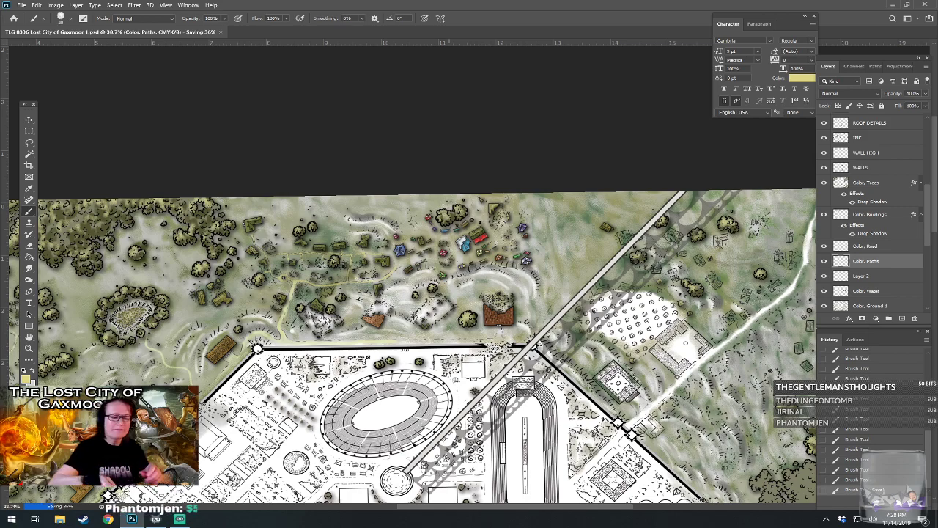
Paint pale yellow paths from the east end of the village through the market, winding between the tents, stalls and ruins.
{"action": "scroll", "coordinate": [450, 282], "scroll_direction": "up", "scroll_amount": 8}
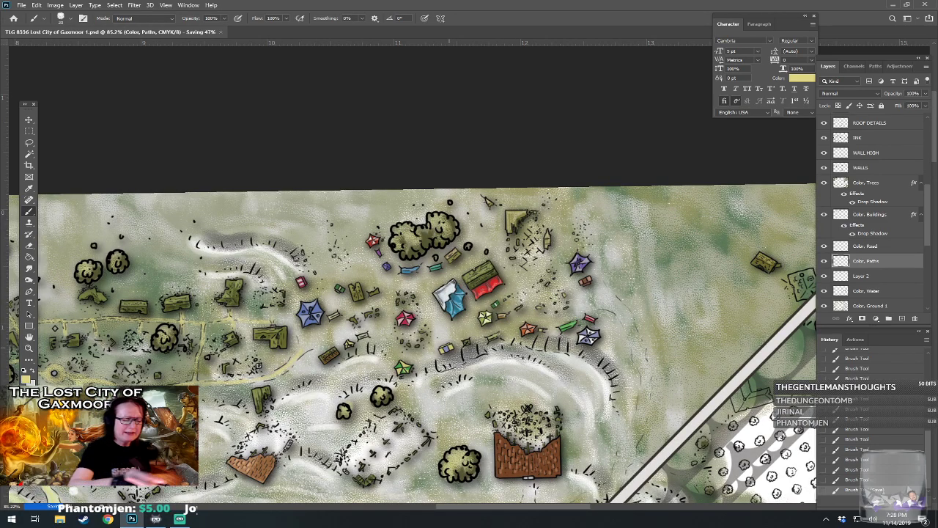
{"action": "mouse_move", "coordinate": [302, 347]}
{"action": "left_mouse_down"}
{"action": "mouse_move", "coordinate": [320, 346]}
{"action": "mouse_move", "coordinate": [308, 344]}
{"action": "left_mouse_up"}
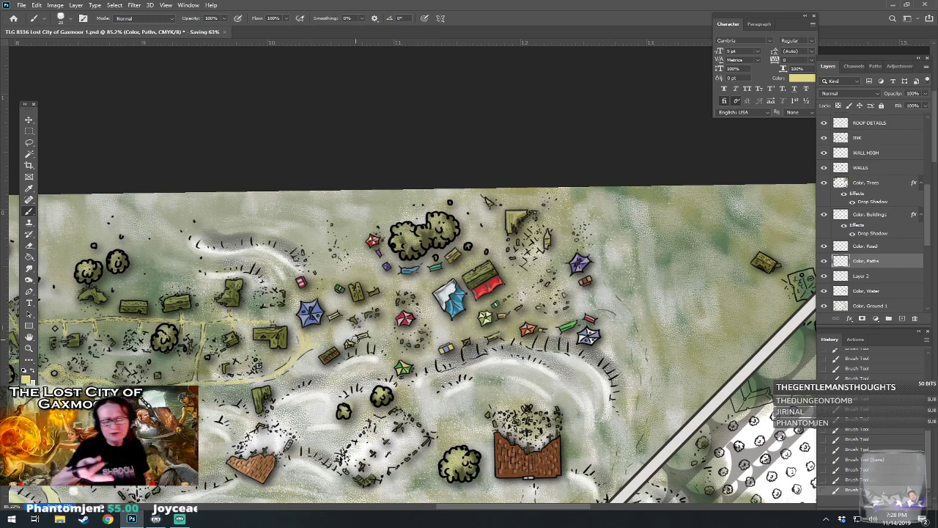
{"action": "left_click_drag", "start_coordinate": [347, 317], "coordinate": [355, 340]}
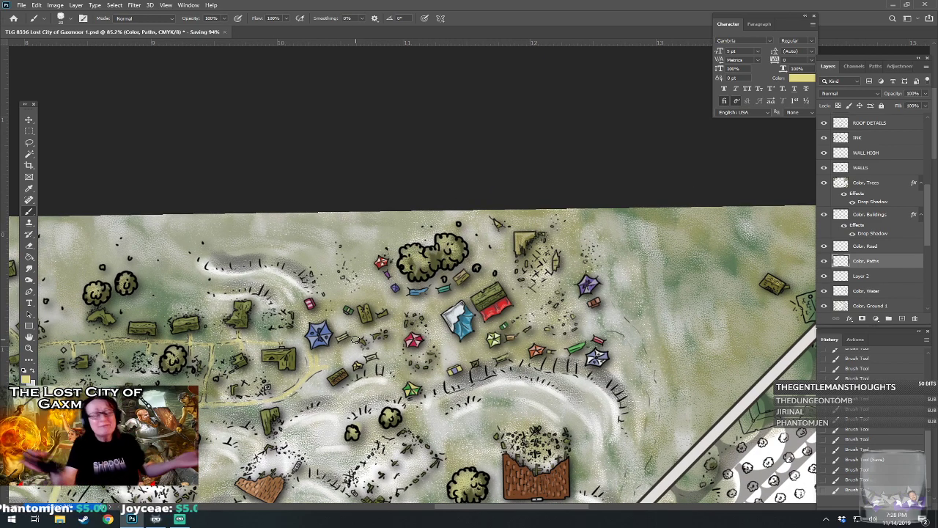
{"action": "mouse_move", "coordinate": [355, 339]}
{"action": "left_mouse_down"}
{"action": "mouse_move", "coordinate": [351, 307]}
{"action": "mouse_move", "coordinate": [286, 307]}
{"action": "mouse_move", "coordinate": [306, 326]}
{"action": "mouse_move", "coordinate": [292, 308]}
{"action": "left_mouse_up"}
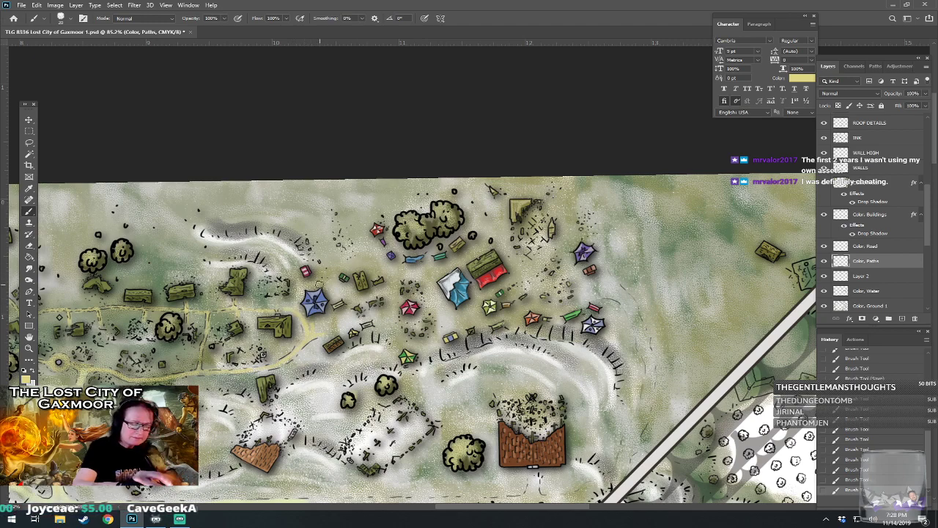
{"action": "left_click_drag", "start_coordinate": [337, 289], "coordinate": [370, 300]}
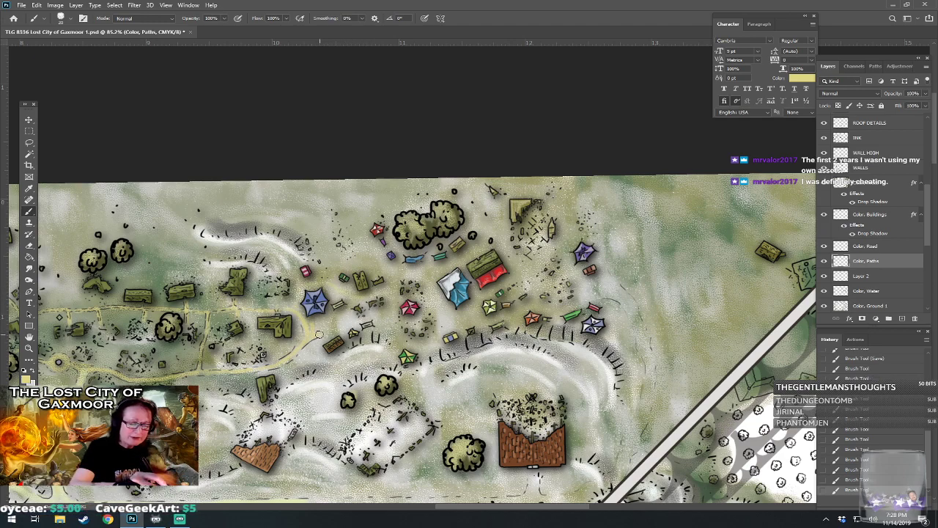
{"action": "left_click_drag", "start_coordinate": [336, 331], "coordinate": [356, 322]}
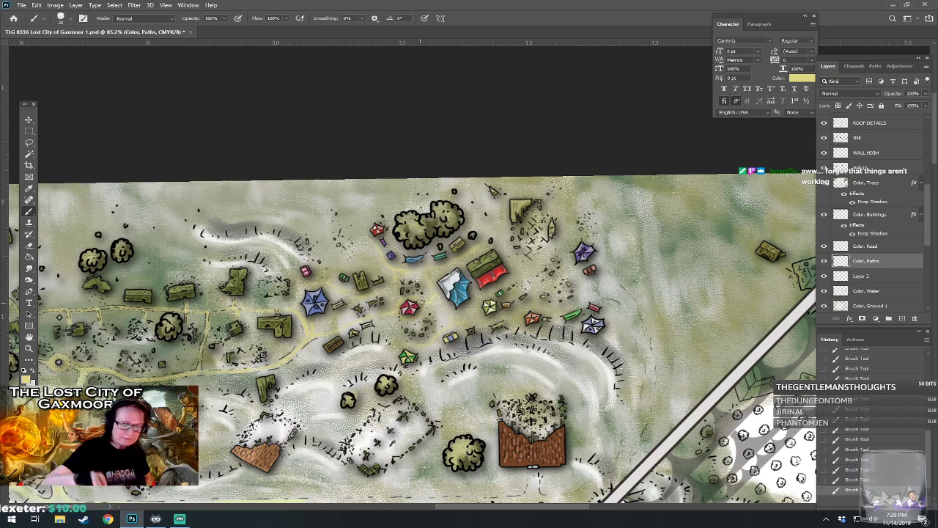
{"action": "left_click_drag", "start_coordinate": [420, 302], "coordinate": [333, 357]}
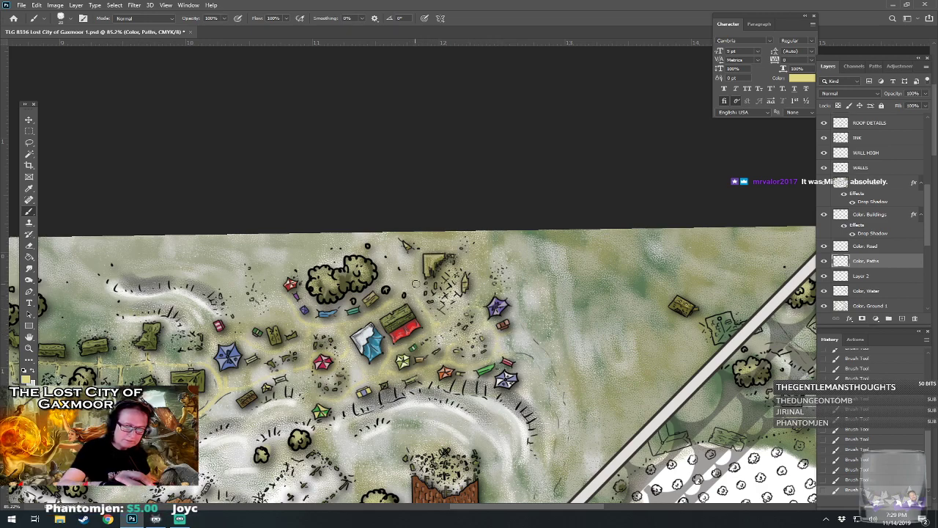
Set the foreground colour to an off-white.
{"action": "scroll", "coordinate": [417, 284], "scroll_direction": "down", "scroll_amount": 5}
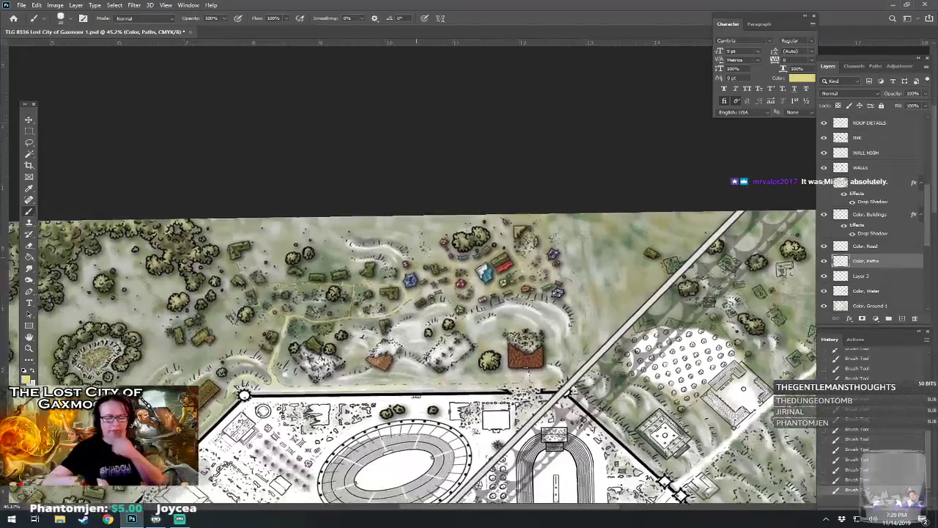
{"action": "scroll", "coordinate": [416, 308], "scroll_direction": "down", "scroll_amount": 2}
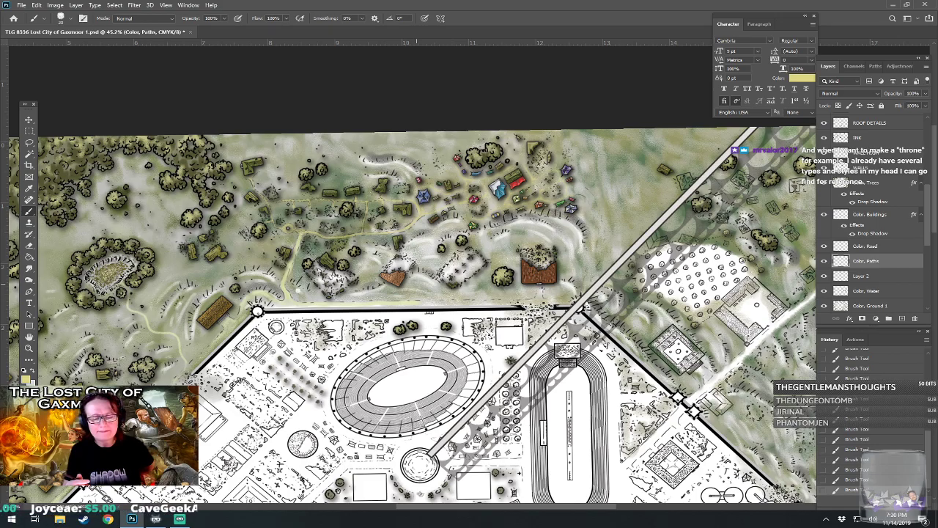
{"action": "scroll", "coordinate": [567, 186], "scroll_direction": "up", "scroll_amount": 5}
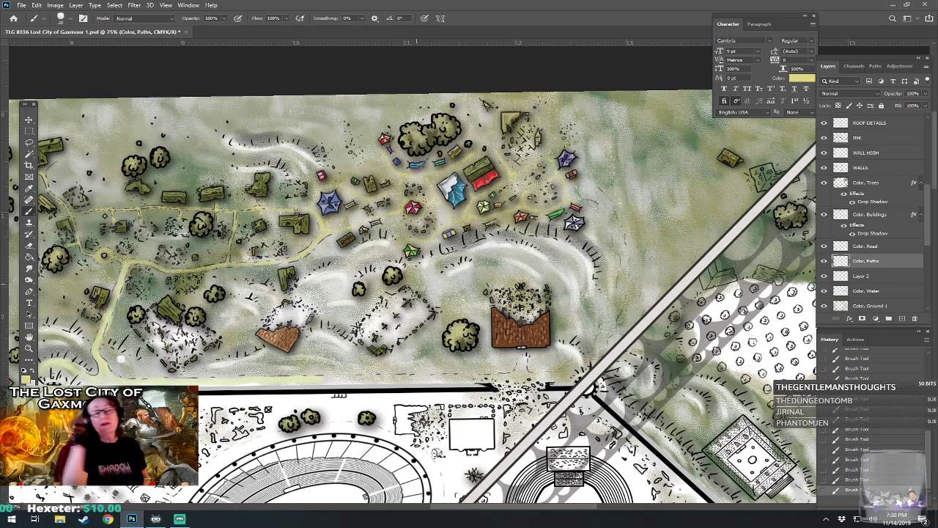
{"action": "left_click_drag", "start_coordinate": [416, 283], "coordinate": [401, 313]}
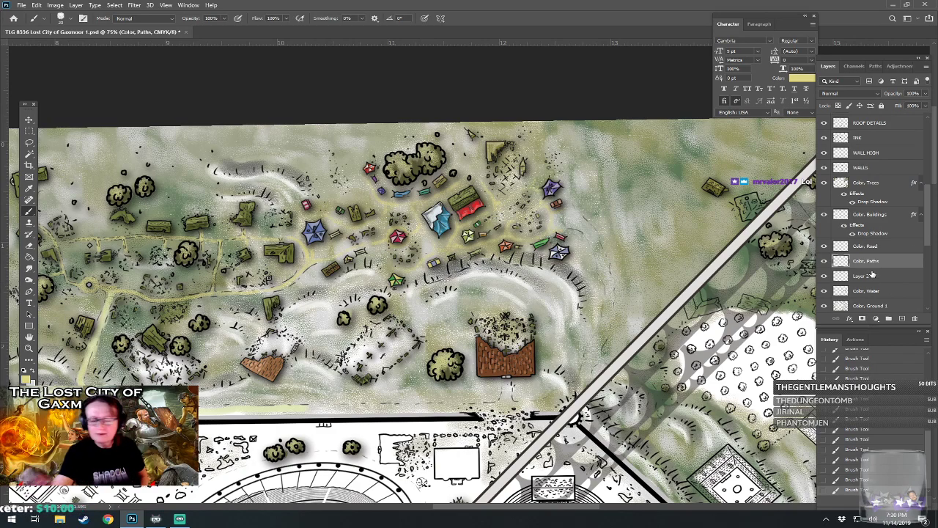
{"action": "left_click", "coordinate": [25, 378]}
{"action": "left_click_drag", "start_coordinate": [525, 357], "coordinate": [505, 347]}
{"action": "left_click", "coordinate": [705, 343]}
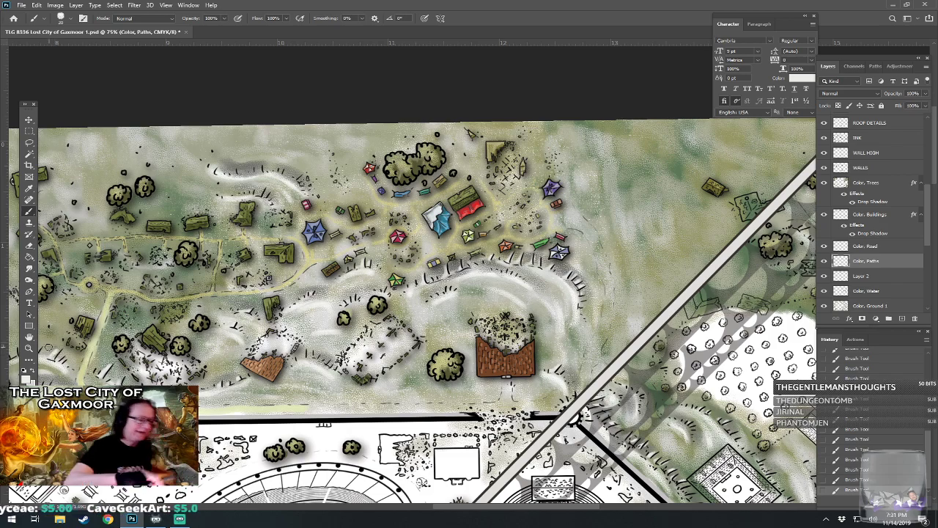
Check the painted village and market paths, then save the map.
{"action": "left_click_drag", "start_coordinate": [47, 348], "coordinate": [222, 349]}
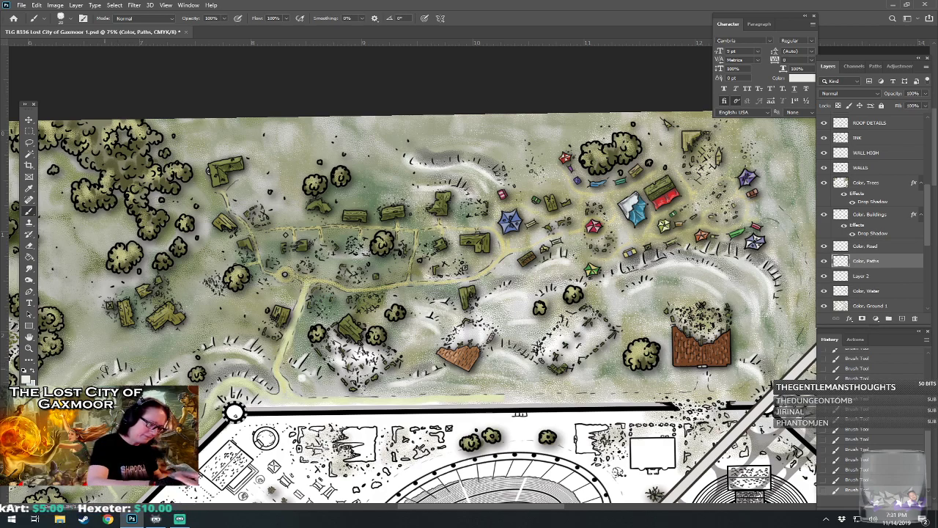
{"action": "left_click_drag", "start_coordinate": [131, 366], "coordinate": [37, 339]}
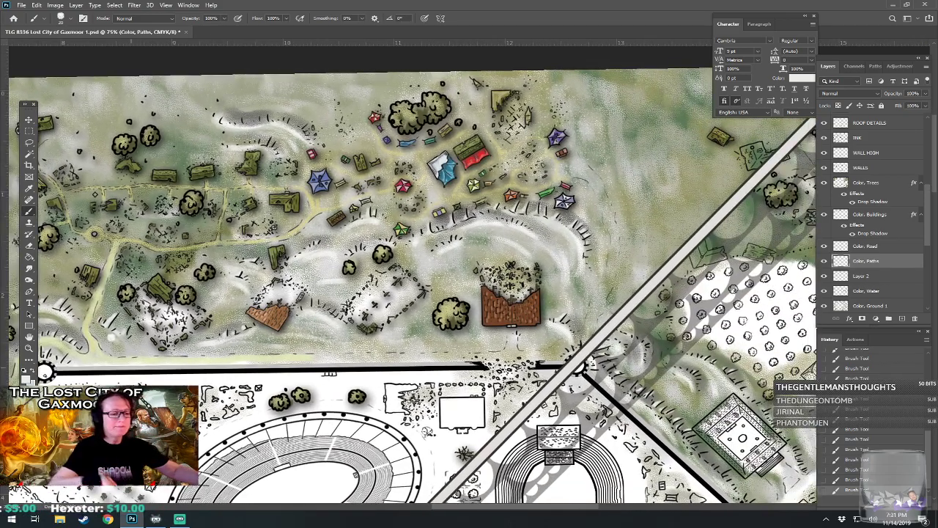
{"action": "left_click_drag", "start_coordinate": [44, 372], "coordinate": [170, 497]}
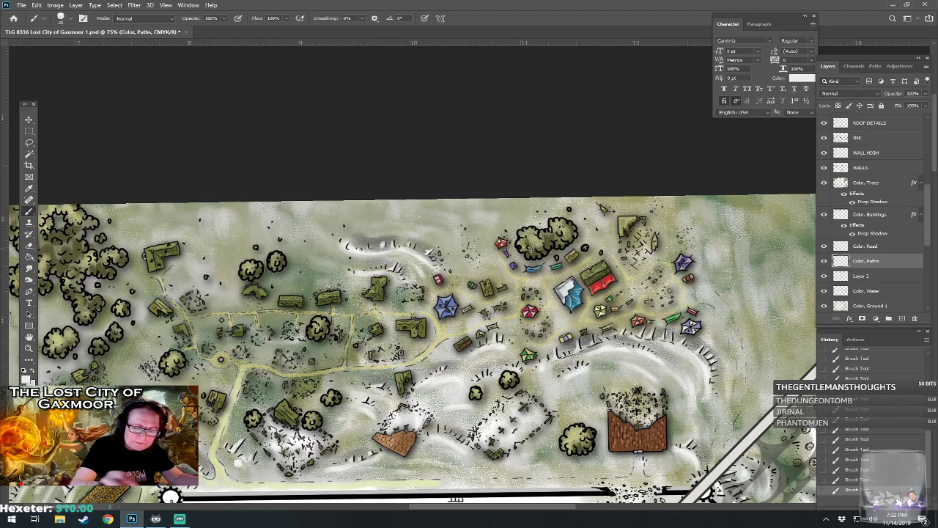
{"action": "left_click_drag", "start_coordinate": [553, 255], "coordinate": [391, 200]}
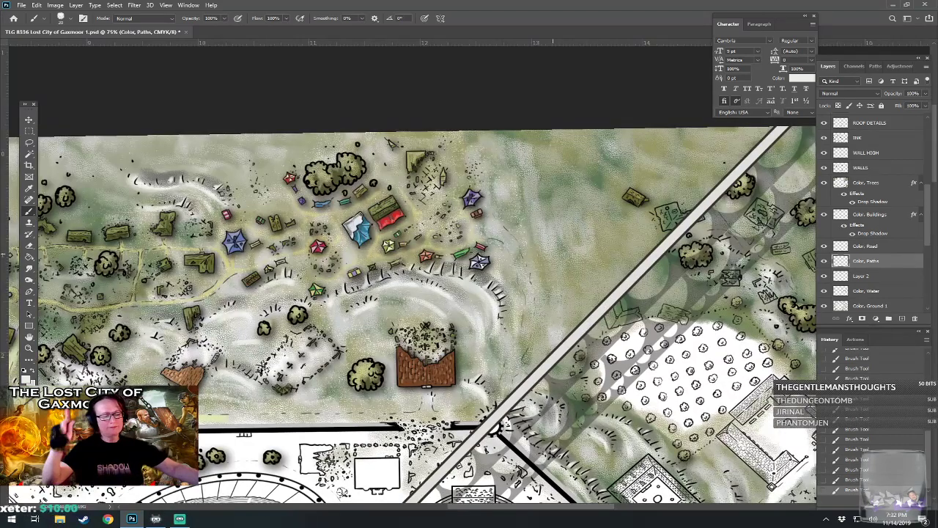
{"action": "left_click_drag", "start_coordinate": [440, 220], "coordinate": [479, 216]}
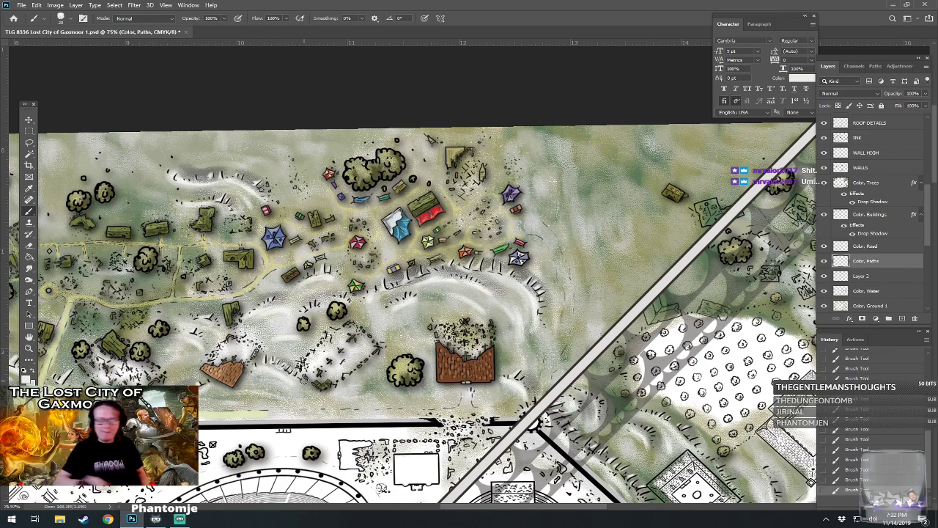
{"action": "key", "text": "ctrl+s"}
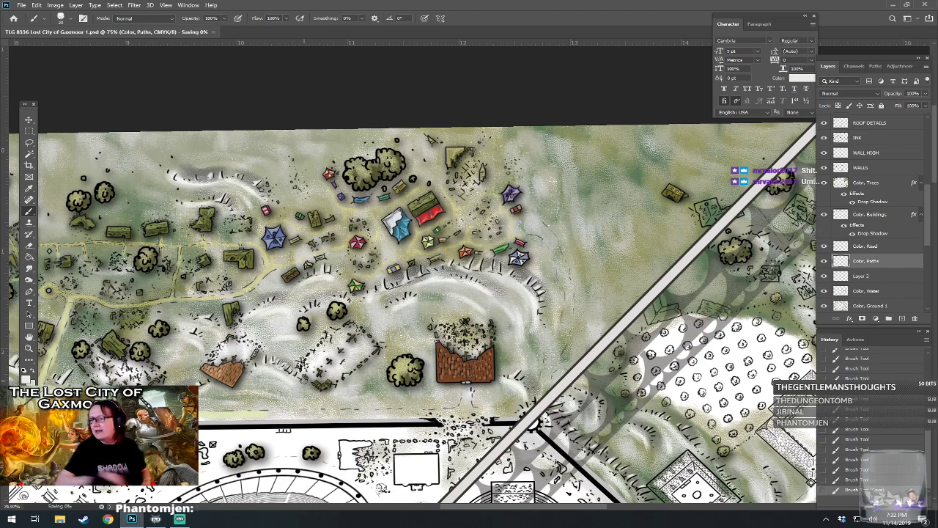
Pick the pale yellow-green dbe3ae and extend the path along the city wall eastward, with a short branch to the brown-roofed building.
{"action": "scroll", "coordinate": [303, 379], "scroll_direction": "down", "scroll_amount": 3}
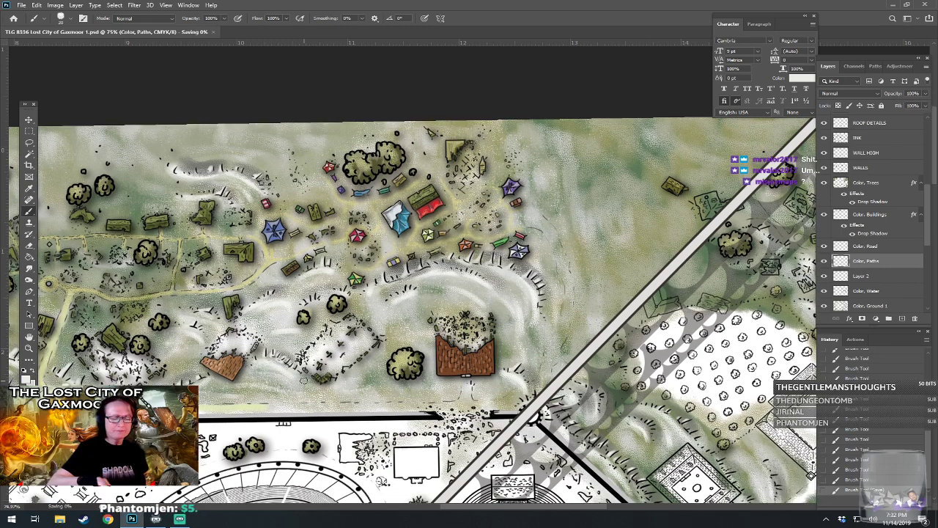
{"action": "scroll", "coordinate": [303, 379], "scroll_direction": "left", "scroll_amount": 5}
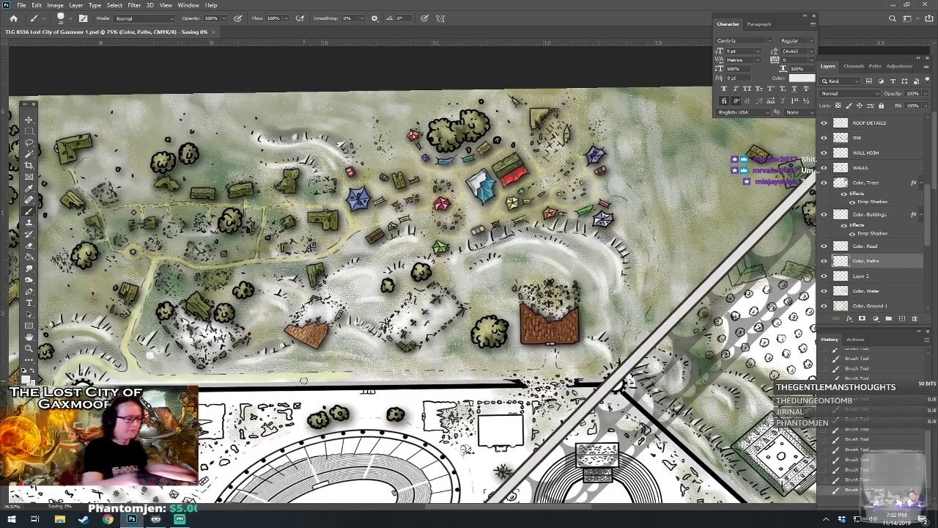
{"action": "left_click", "coordinate": [26, 377]}
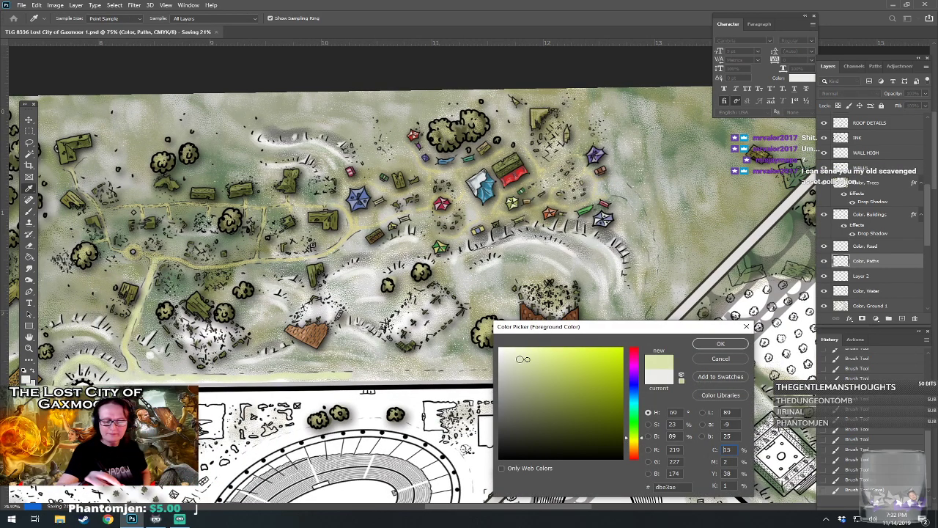
{"action": "left_click", "coordinate": [698, 342]}
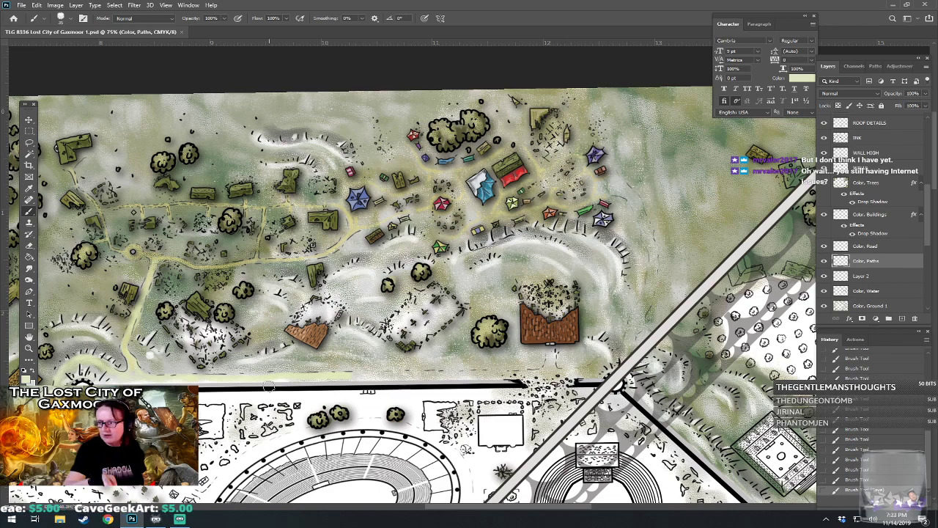
{"action": "left_click_drag", "start_coordinate": [269, 386], "coordinate": [247, 394]}
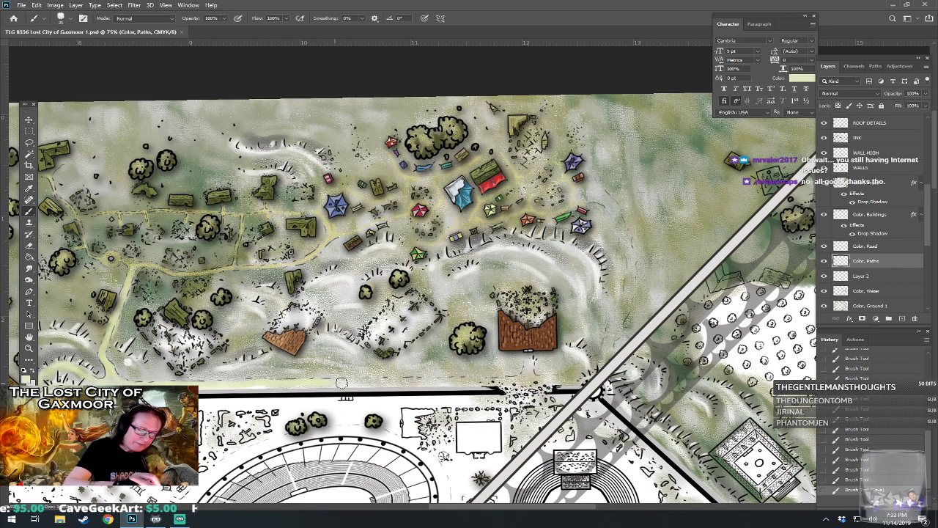
{"action": "mouse_move", "coordinate": [453, 381]}
{"action": "left_mouse_down"}
{"action": "mouse_move", "coordinate": [524, 384]}
{"action": "mouse_move", "coordinate": [594, 371]}
{"action": "mouse_move", "coordinate": [474, 401]}
{"action": "mouse_move", "coordinate": [500, 363]}
{"action": "left_mouse_up"}
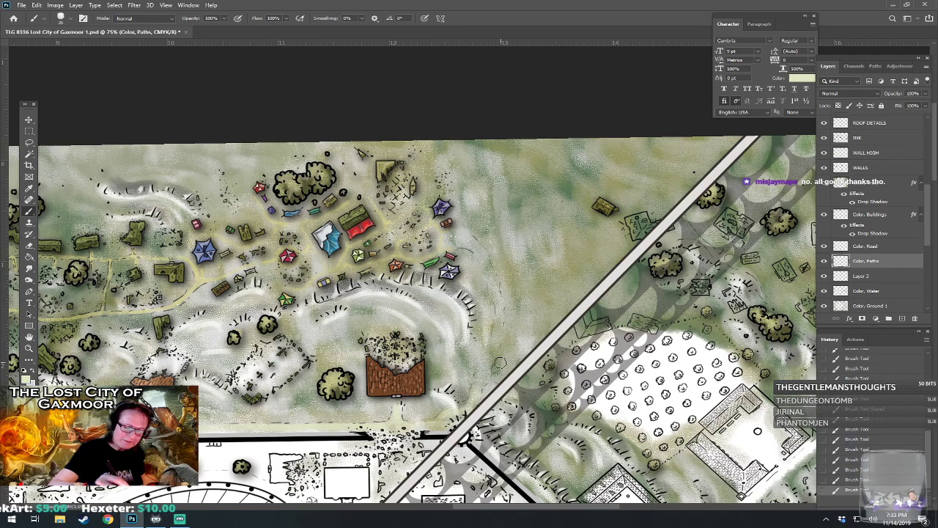
Paint a pale path from the wall's east end northward between the hill and the diagonal road, curving to the market's eastern tents.
{"action": "left_click_drag", "start_coordinate": [479, 392], "coordinate": [497, 347]}
{"action": "left_click_drag", "start_coordinate": [477, 379], "coordinate": [499, 321]}
{"action": "left_click_drag", "start_coordinate": [493, 362], "coordinate": [503, 302]}
{"action": "mouse_move", "coordinate": [500, 337]}
{"action": "left_mouse_down"}
{"action": "mouse_move", "coordinate": [494, 276]}
{"action": "mouse_move", "coordinate": [481, 254]}
{"action": "mouse_move", "coordinate": [451, 246]}
{"action": "left_mouse_up"}
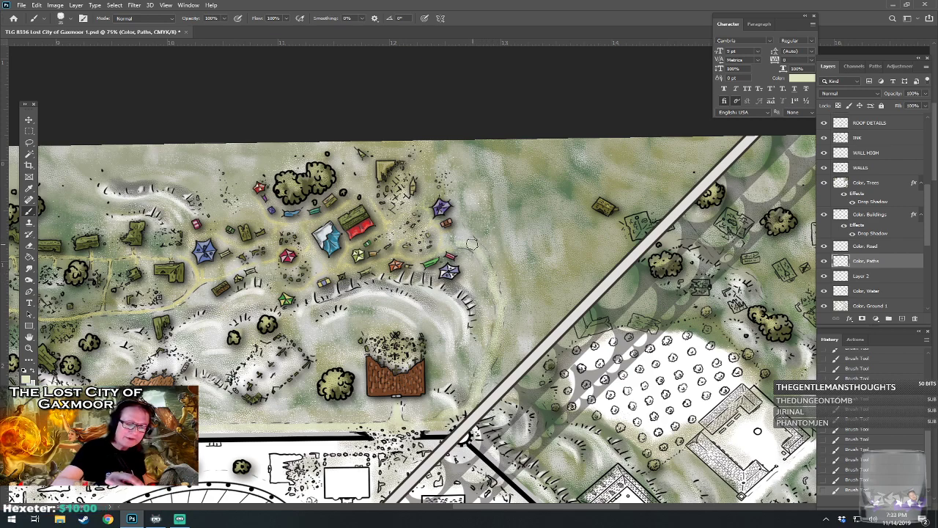
{"action": "left_click_drag", "start_coordinate": [473, 239], "coordinate": [491, 266]}
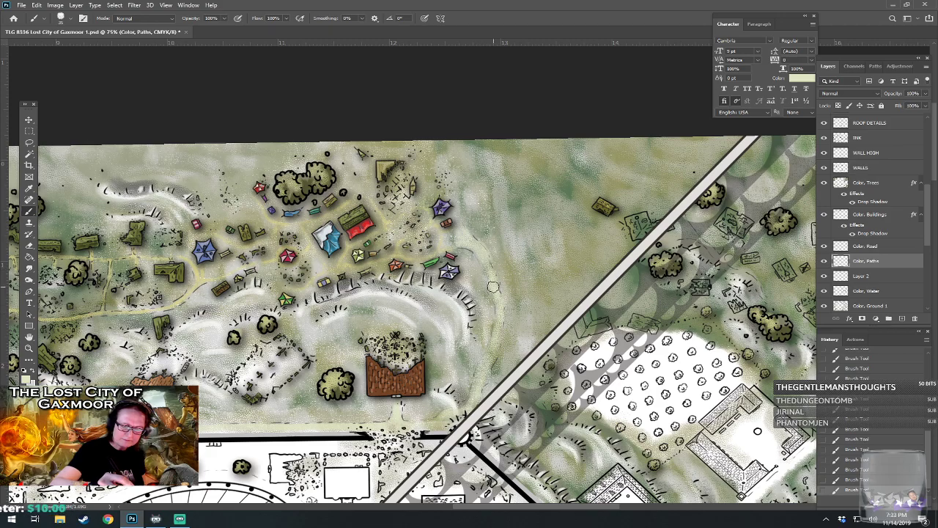
{"action": "left_click_drag", "start_coordinate": [471, 435], "coordinate": [547, 328]}
Step back through the history to remove the latest brush strokes from the path between the hill and the diagonal road.
{"action": "scroll", "coordinate": [546, 329], "scroll_direction": "down", "scroll_amount": 5}
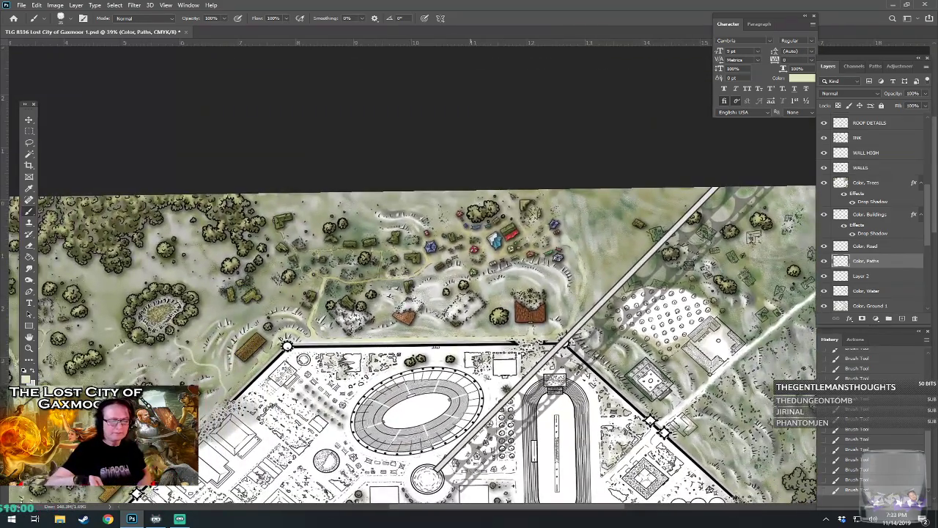
{"action": "left_click_drag", "start_coordinate": [683, 351], "coordinate": [501, 329]}
{"action": "scroll", "coordinate": [500, 328], "scroll_direction": "up", "scroll_amount": 5}
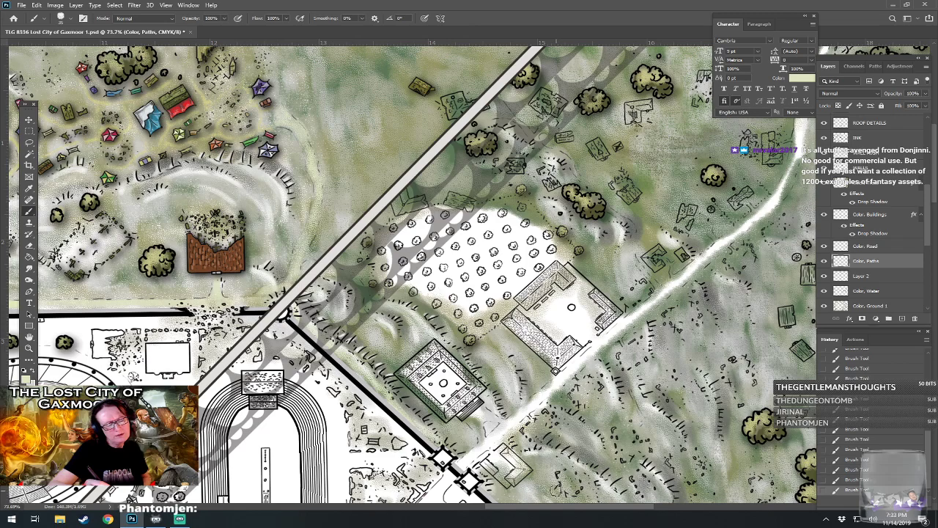
{"action": "left_click", "coordinate": [861, 448]}
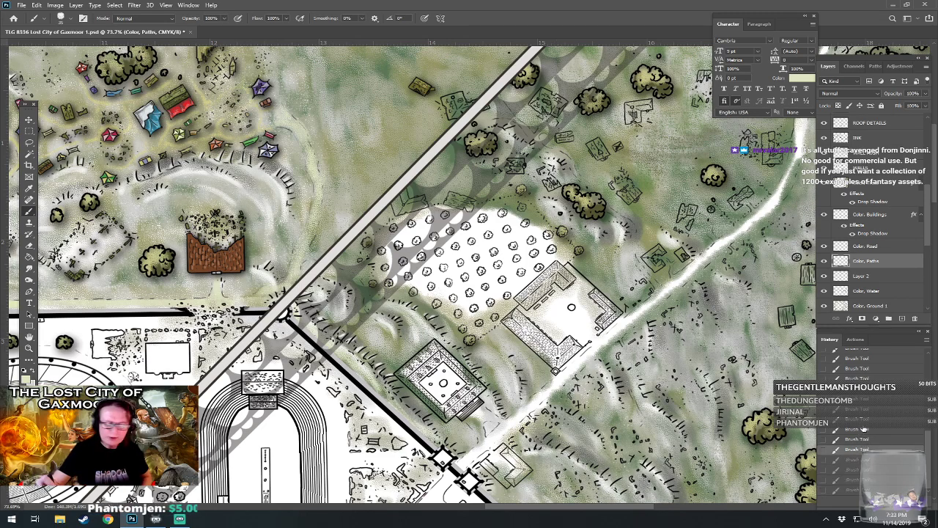
{"action": "left_click", "coordinate": [864, 429]}
{"action": "left_click", "coordinate": [861, 411]}
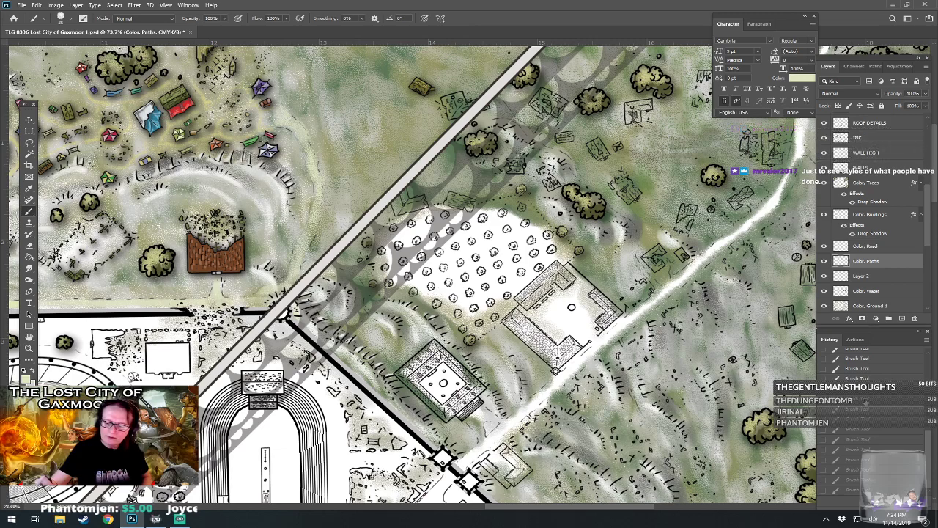
{"action": "left_click", "coordinate": [863, 401]}
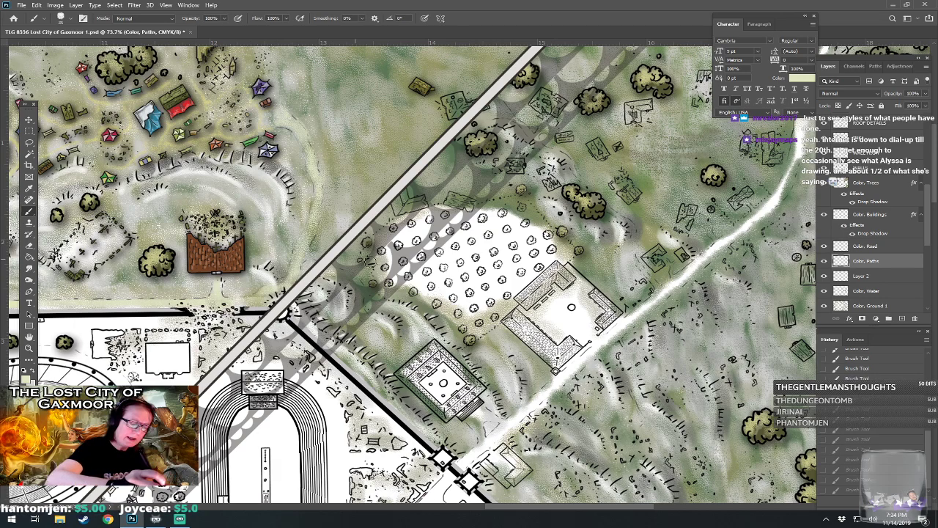
Repaint the path between the hill and the diagonal road, then save the map.
{"action": "mouse_move", "coordinate": [313, 253]}
{"action": "left_mouse_down"}
{"action": "mouse_move", "coordinate": [301, 259]}
{"action": "mouse_move", "coordinate": [317, 256]}
{"action": "left_mouse_up"}
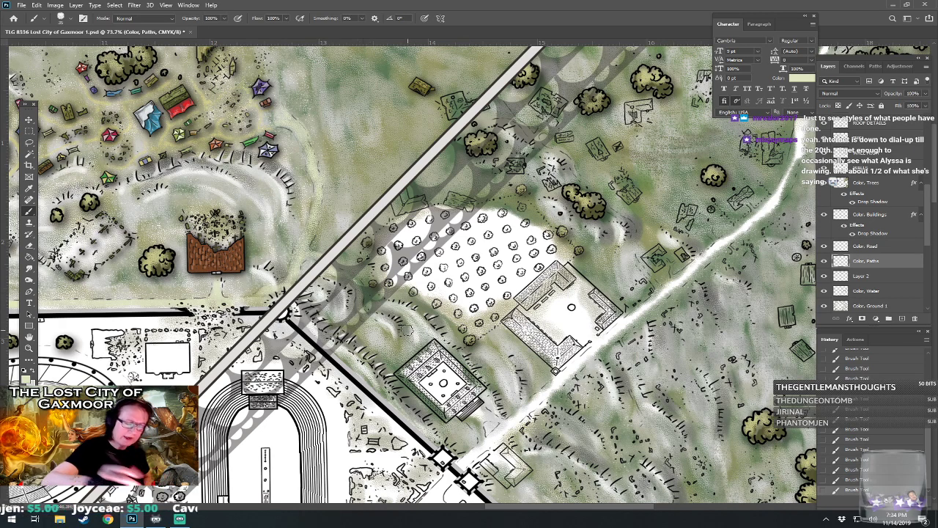
{"action": "scroll", "coordinate": [406, 329], "scroll_direction": "down", "scroll_amount": 4}
{"action": "scroll", "coordinate": [407, 330], "scroll_direction": "left", "scroll_amount": 4}
{"action": "scroll", "coordinate": [408, 330], "scroll_direction": "up", "scroll_amount": 2}
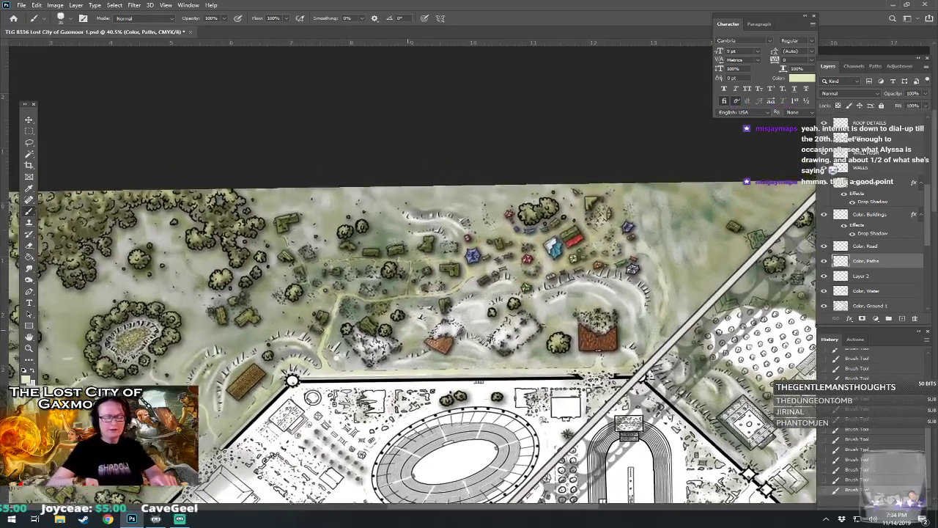
{"action": "scroll", "coordinate": [408, 329], "scroll_direction": "up", "scroll_amount": 2}
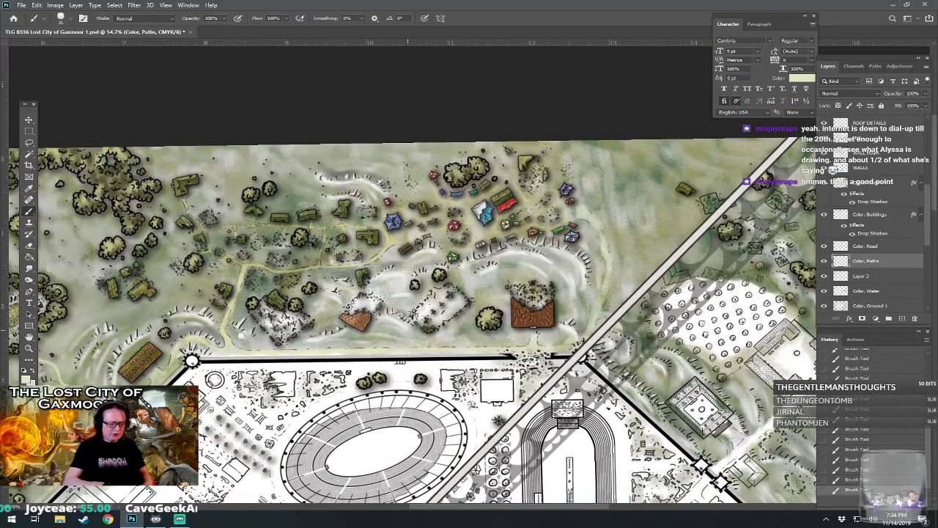
{"action": "key", "text": "ctrl+s"}
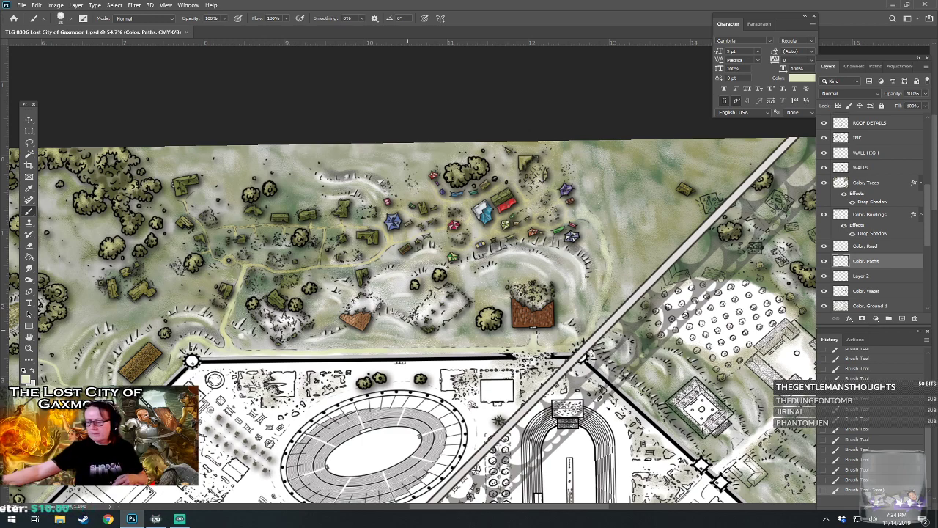
Select Layer 2 and pick a muted olive green as the foreground colour for the brush.
{"action": "left_click_drag", "start_coordinate": [409, 329], "coordinate": [340, 352]}
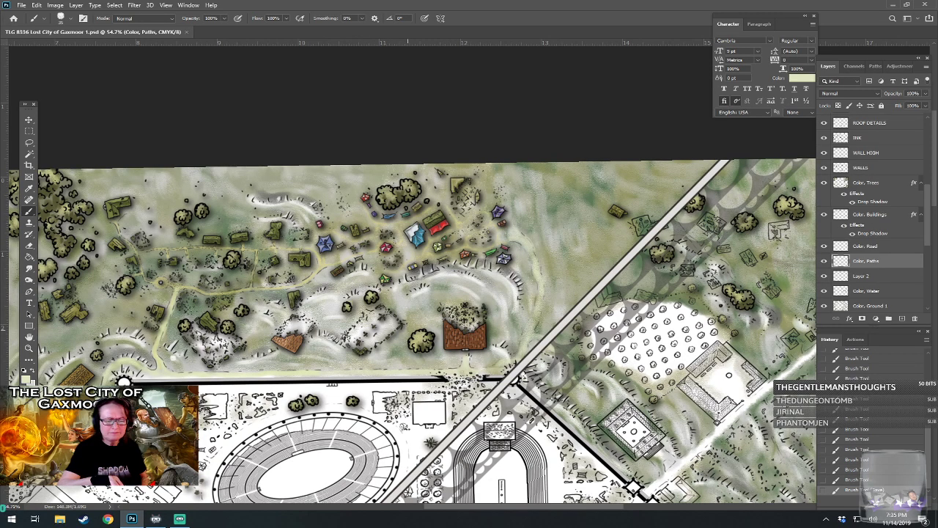
{"action": "left_click_drag", "start_coordinate": [124, 381], "coordinate": [149, 379]}
{"action": "left_click_drag", "start_coordinate": [408, 330], "coordinate": [488, 332]}
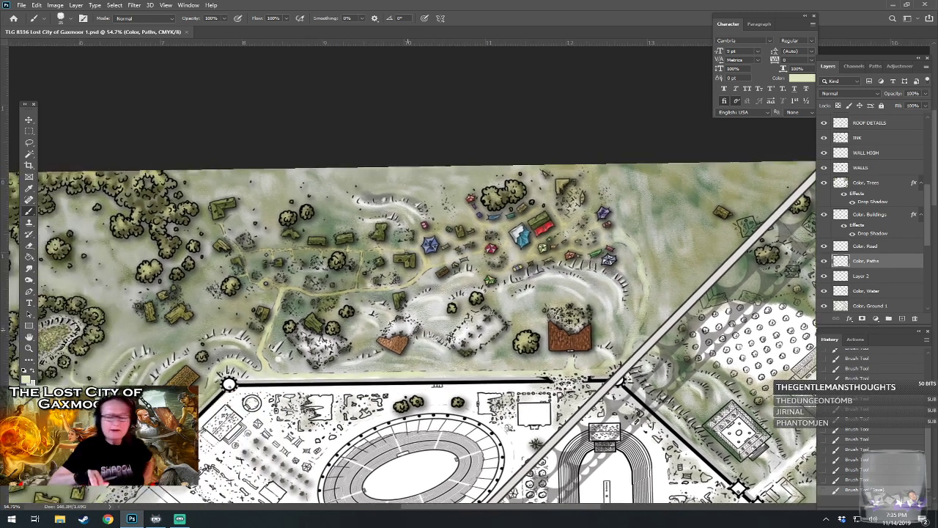
{"action": "scroll", "coordinate": [505, 322], "scroll_direction": "up", "scroll_amount": 6}
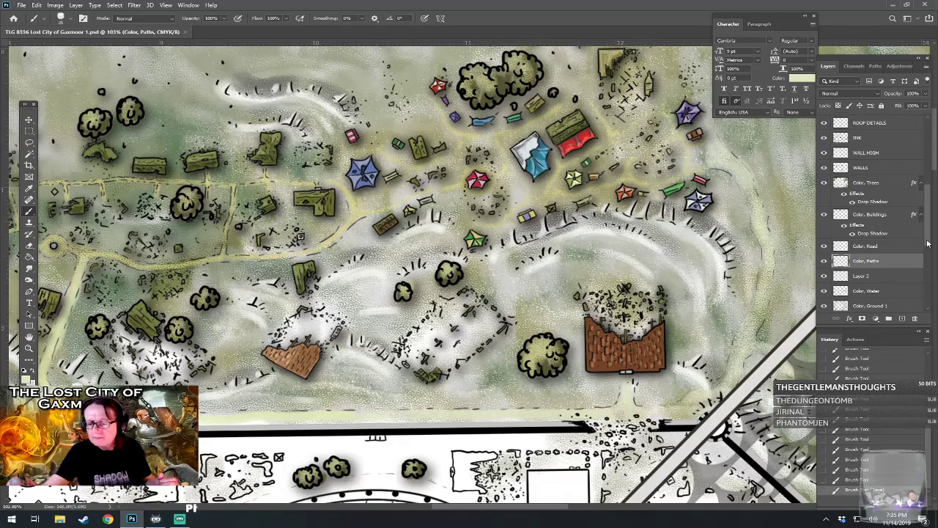
{"action": "left_click_drag", "start_coordinate": [411, 274], "coordinate": [438, 302]}
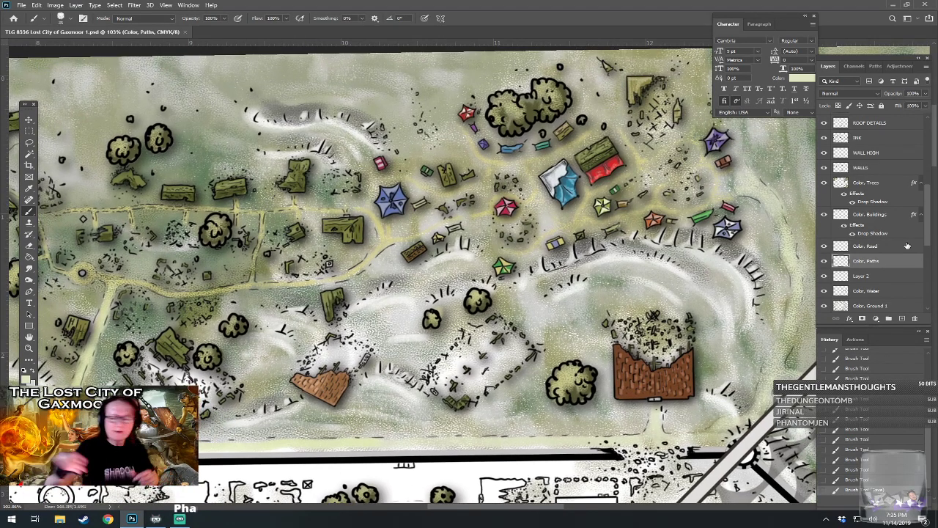
{"action": "left_click", "coordinate": [859, 276]}
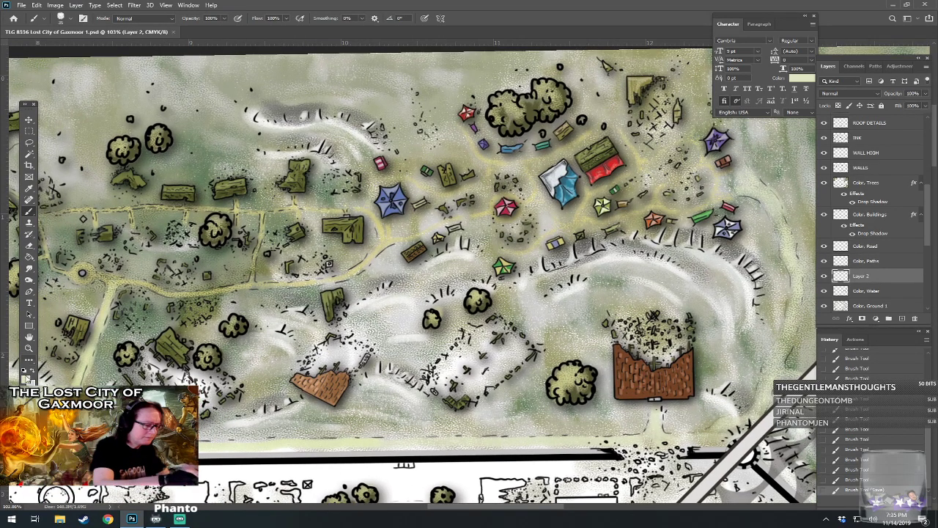
{"action": "key", "text": "i"}
{"action": "left_click", "coordinate": [27, 371]}
{"action": "left_click", "coordinate": [557, 406]}
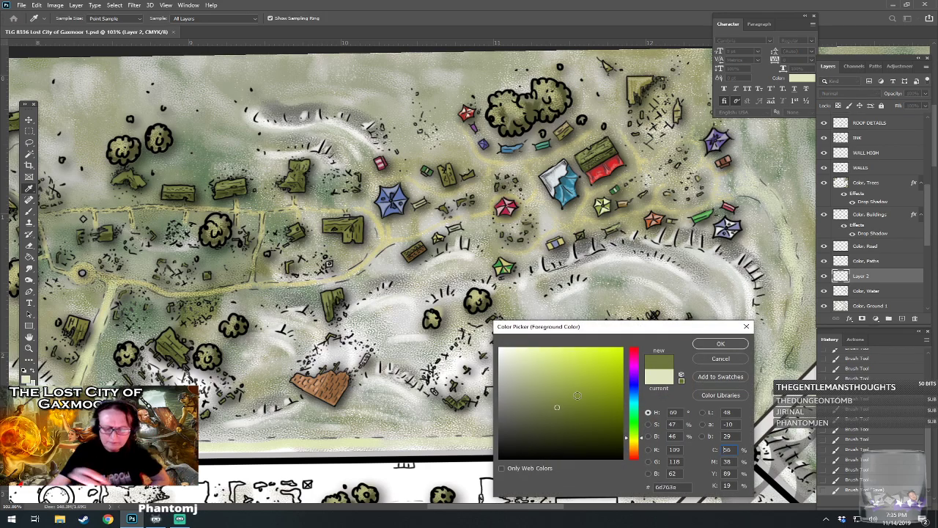
{"action": "left_click", "coordinate": [530, 411]}
{"action": "left_click", "coordinate": [716, 344]}
{"action": "key", "text": "b"}
On the Color, Paths layer, brush olive shading along the edges of the village path and the ground beside it.
{"action": "left_click_drag", "start_coordinate": [567, 332], "coordinate": [700, 342]}
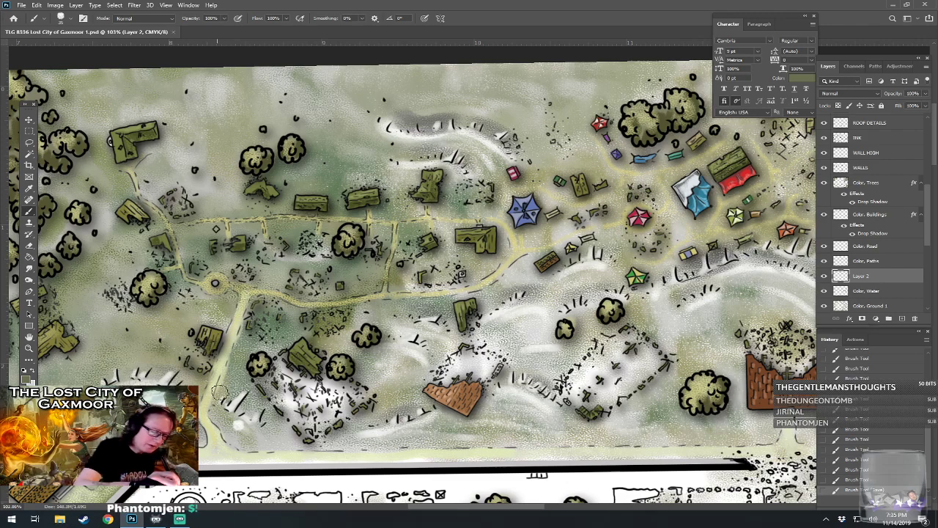
{"action": "mouse_move", "coordinate": [219, 382]}
{"action": "left_mouse_down"}
{"action": "mouse_move", "coordinate": [228, 370]}
{"action": "mouse_move", "coordinate": [219, 381]}
{"action": "left_mouse_up"}
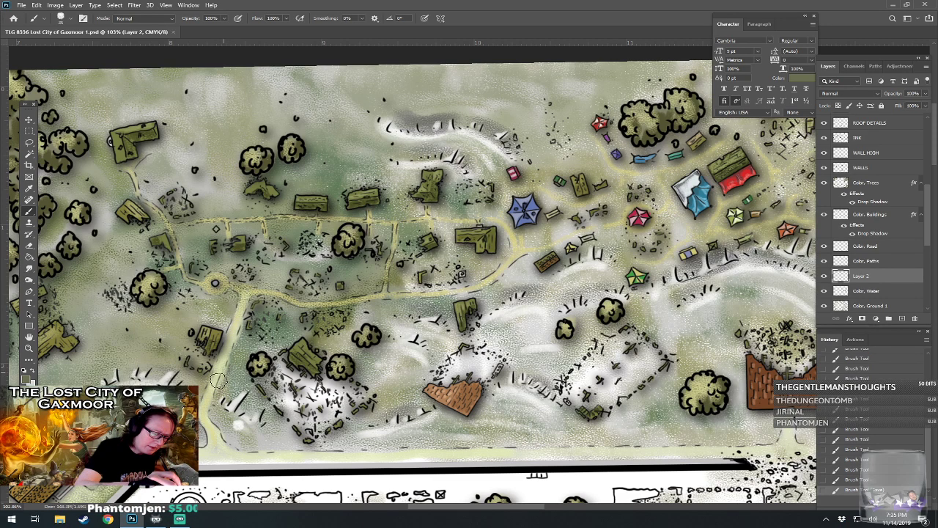
{"action": "left_click", "coordinate": [872, 260]}
{"action": "left_click_drag", "start_coordinate": [221, 379], "coordinate": [229, 367]}
{"action": "left_click_drag", "start_coordinate": [218, 402], "coordinate": [221, 390]}
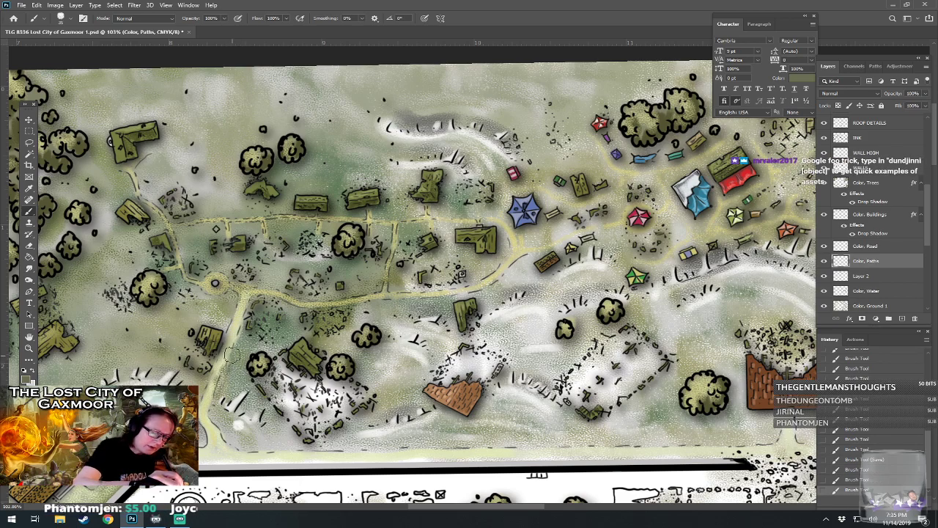
{"action": "left_click_drag", "start_coordinate": [246, 321], "coordinate": [220, 375]}
{"action": "mouse_move", "coordinate": [218, 434]}
{"action": "left_mouse_down"}
{"action": "mouse_move", "coordinate": [239, 454]}
{"action": "mouse_move", "coordinate": [367, 447]}
{"action": "left_mouse_up"}
{"action": "left_click_drag", "start_coordinate": [323, 417], "coordinate": [368, 449]}
{"action": "mouse_move", "coordinate": [321, 385]}
{"action": "left_mouse_down"}
{"action": "mouse_move", "coordinate": [342, 406]}
{"action": "mouse_move", "coordinate": [363, 413]}
{"action": "mouse_move", "coordinate": [374, 389]}
{"action": "mouse_move", "coordinate": [366, 385]}
{"action": "mouse_move", "coordinate": [378, 413]}
{"action": "mouse_move", "coordinate": [398, 427]}
{"action": "left_mouse_up"}
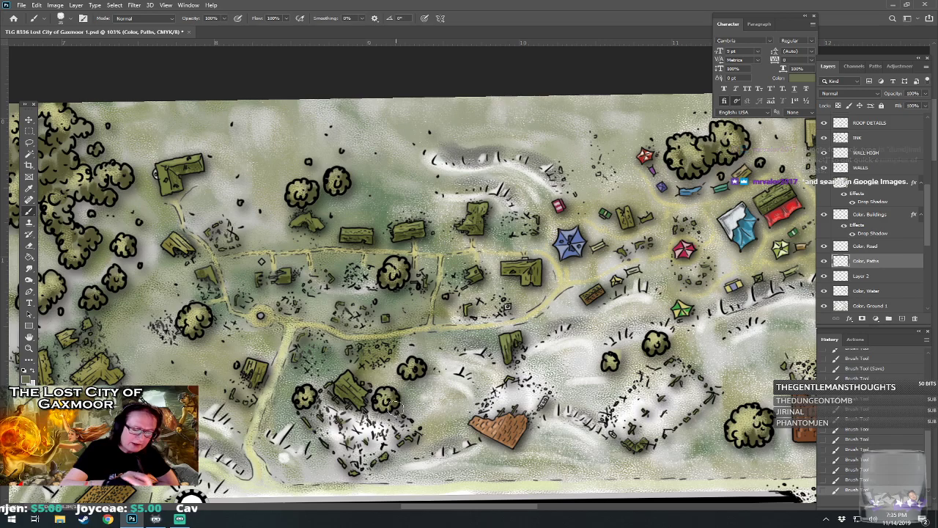
{"action": "mouse_move", "coordinate": [302, 331]}
{"action": "left_mouse_down"}
{"action": "mouse_move", "coordinate": [293, 315]}
{"action": "mouse_move", "coordinate": [279, 331]}
{"action": "left_mouse_up"}
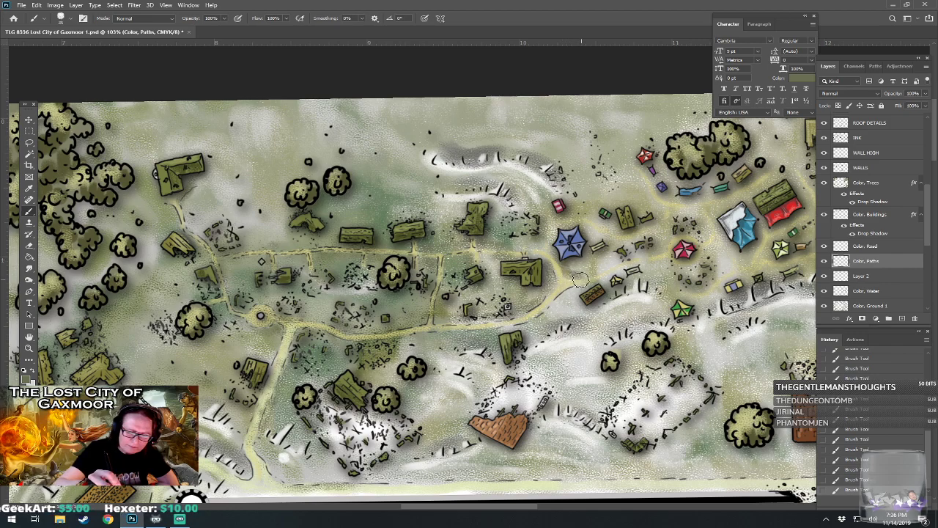
{"action": "left_click_drag", "start_coordinate": [589, 279], "coordinate": [438, 373]}
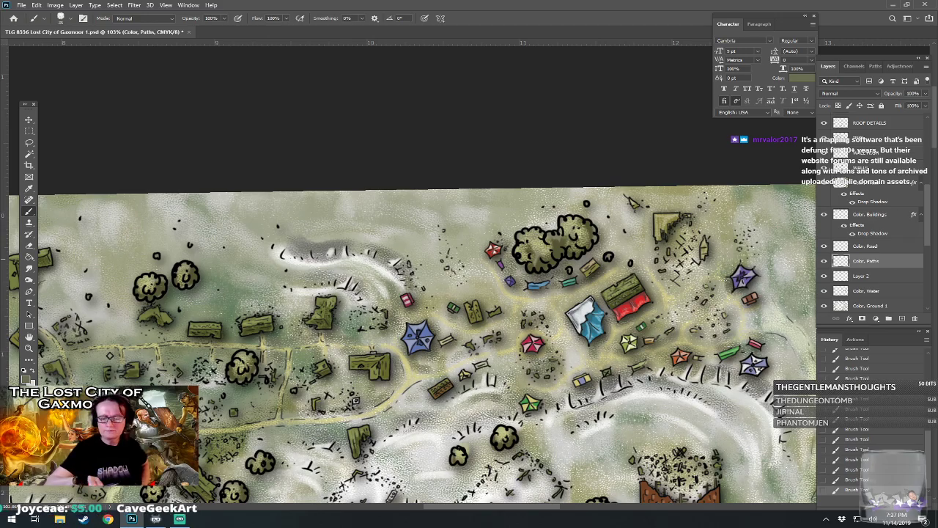
Examine the coloured village, market, forest edge and paths along the city wall at several zoom levels.
{"action": "scroll", "coordinate": [410, 279], "scroll_direction": "down", "scroll_amount": 2}
{"action": "scroll", "coordinate": [411, 279], "scroll_direction": "down", "scroll_amount": 4}
{"action": "scroll", "coordinate": [411, 278], "scroll_direction": "down", "scroll_amount": 3}
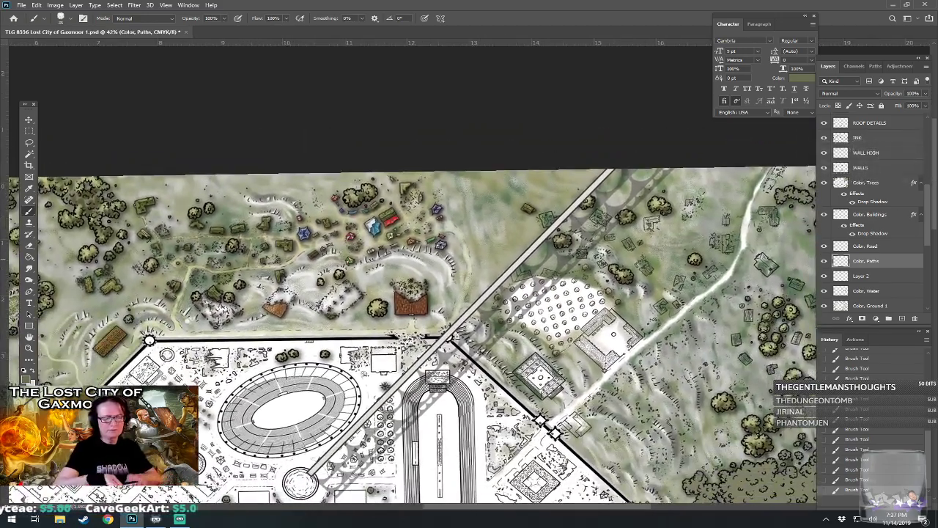
{"action": "left_click_drag", "start_coordinate": [410, 278], "coordinate": [485, 302]}
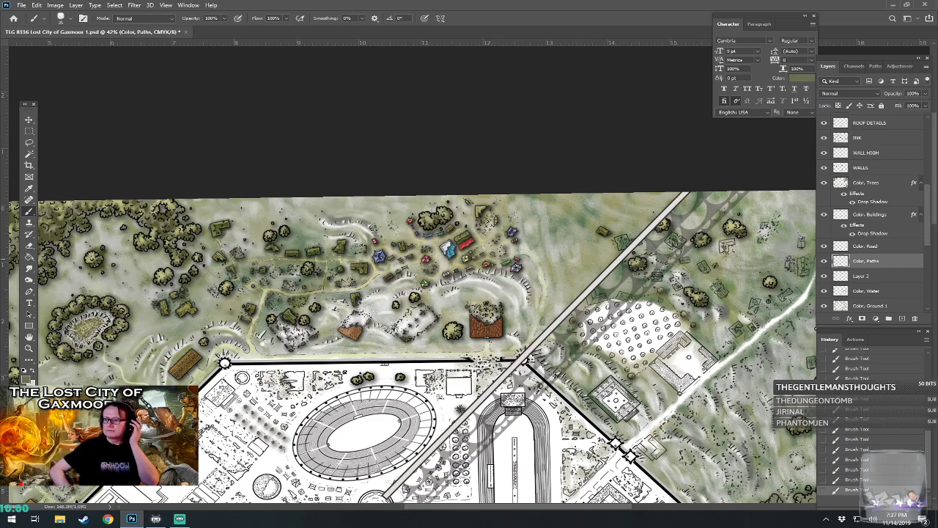
{"action": "left_click_drag", "start_coordinate": [454, 308], "coordinate": [475, 298]}
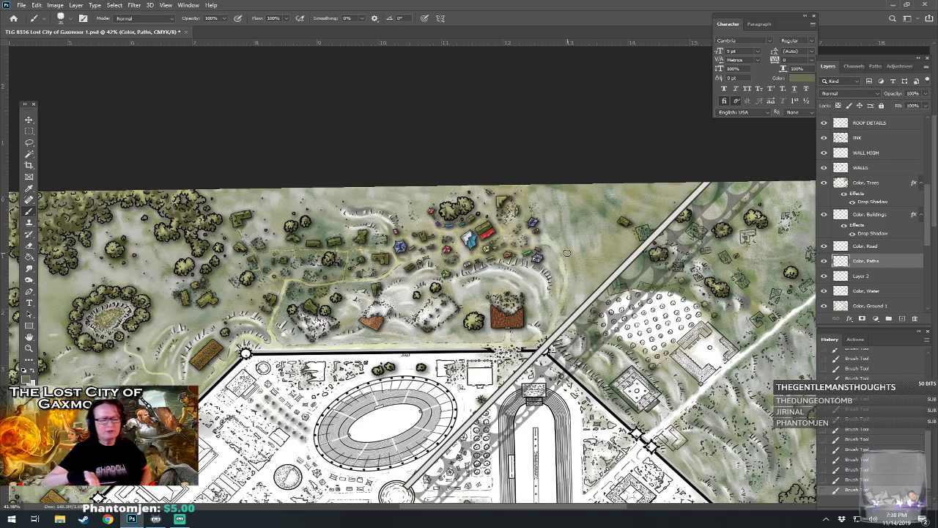
{"action": "scroll", "coordinate": [566, 253], "scroll_direction": "down", "scroll_amount": 3}
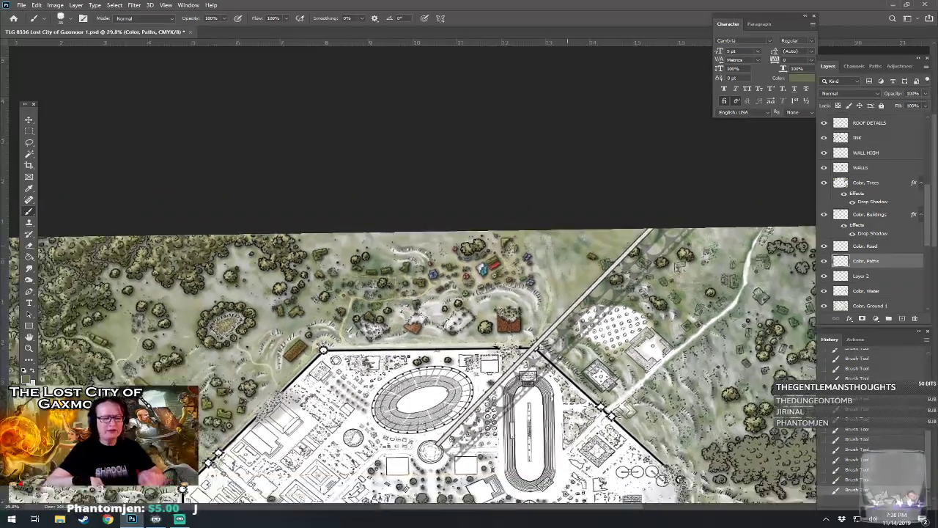
{"action": "left_click_drag", "start_coordinate": [567, 253], "coordinate": [598, 192]}
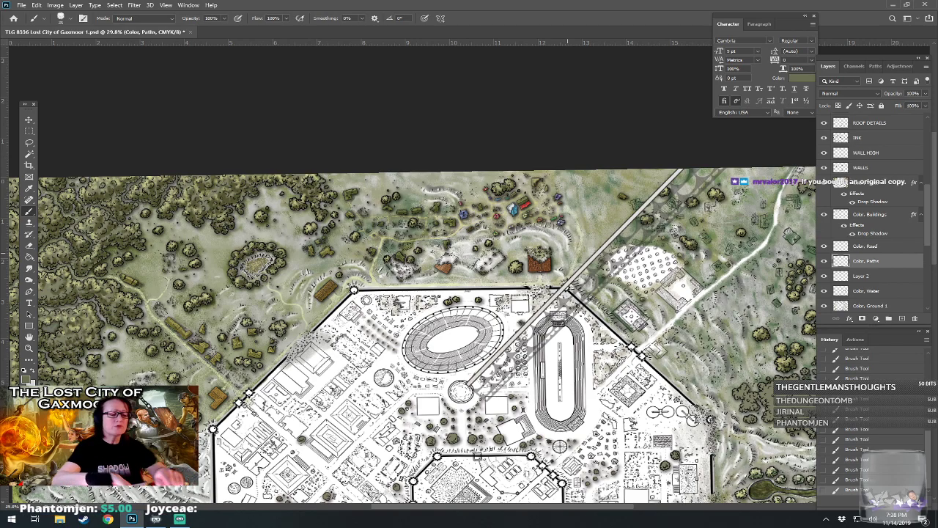
{"action": "left_click_drag", "start_coordinate": [567, 253], "coordinate": [692, 313]}
{"action": "scroll", "coordinate": [348, 294], "scroll_direction": "up", "scroll_amount": 5}
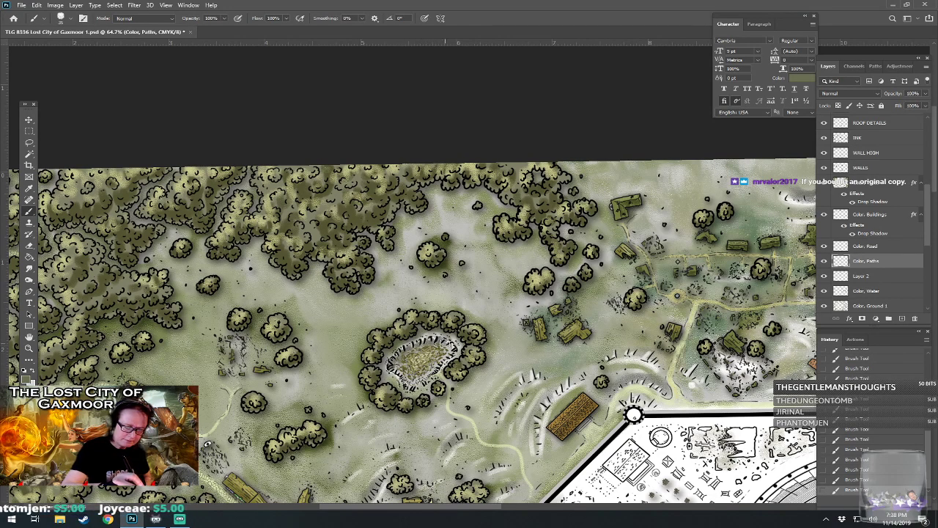
{"action": "left_click_drag", "start_coordinate": [429, 349], "coordinate": [256, 250]}
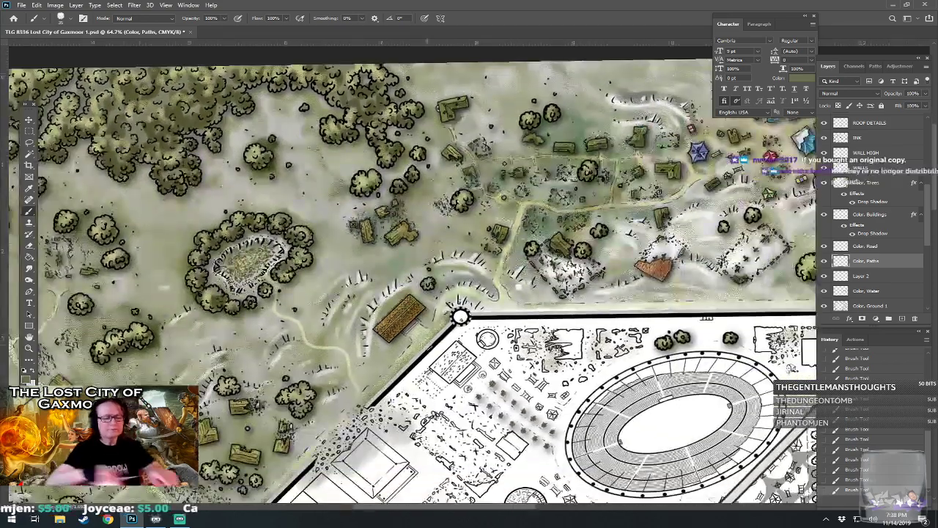
{"action": "scroll", "coordinate": [264, 352], "scroll_direction": "down", "scroll_amount": 5}
{"action": "left_click_drag", "start_coordinate": [429, 349], "coordinate": [380, 349]}
{"action": "left_click_drag", "start_coordinate": [427, 302], "coordinate": [403, 314]}
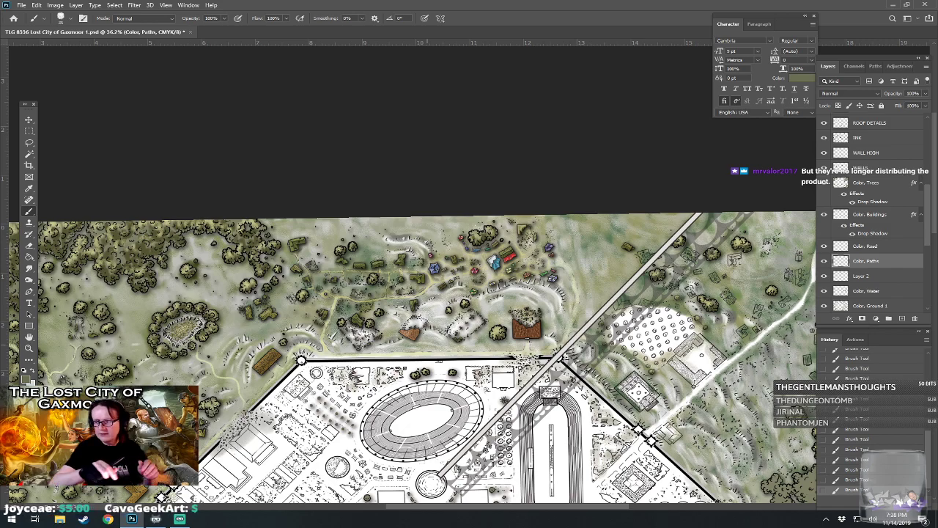
{"action": "left_click_drag", "start_coordinate": [427, 307], "coordinate": [401, 304]}
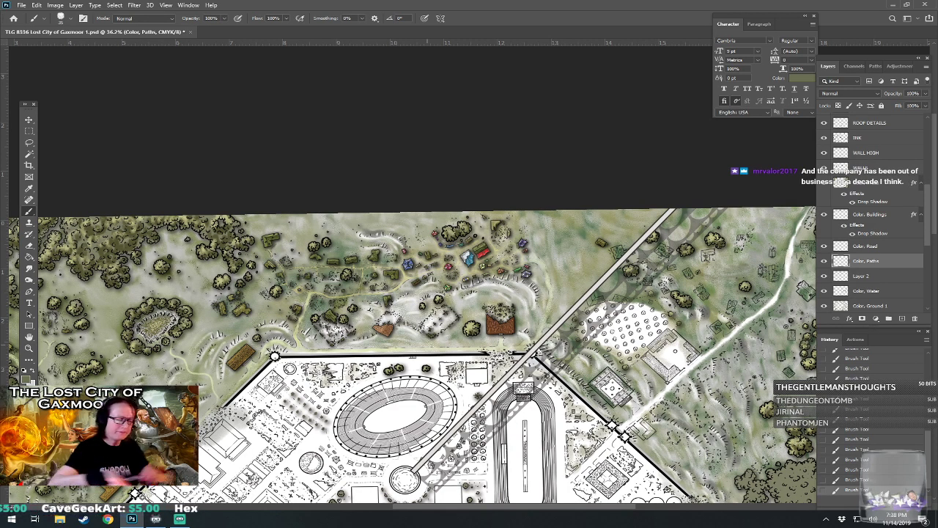
{"action": "scroll", "coordinate": [188, 372], "scroll_direction": "up", "scroll_amount": 5}
{"action": "scroll", "coordinate": [121, 363], "scroll_direction": "up", "scroll_amount": 1}
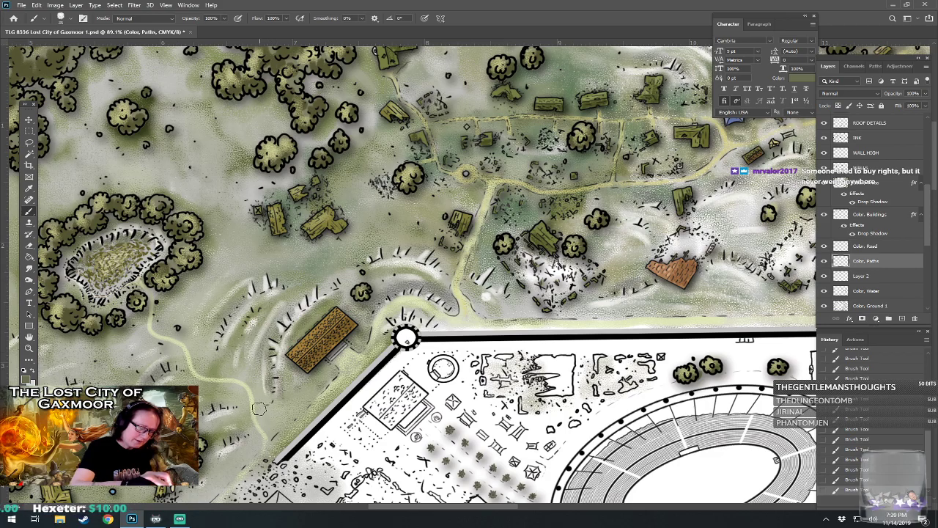
{"action": "scroll", "coordinate": [276, 425], "scroll_direction": "down", "scroll_amount": 3}
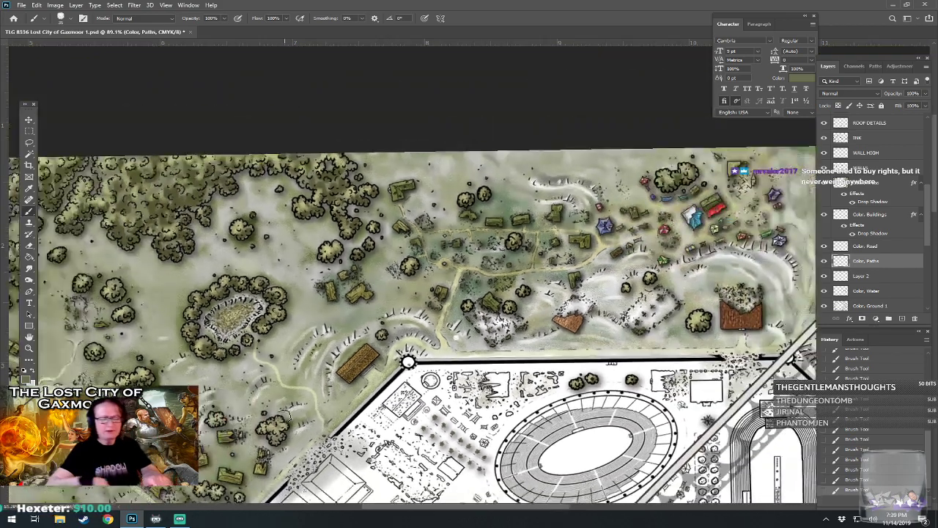
{"action": "left_click_drag", "start_coordinate": [284, 425], "coordinate": [298, 464]}
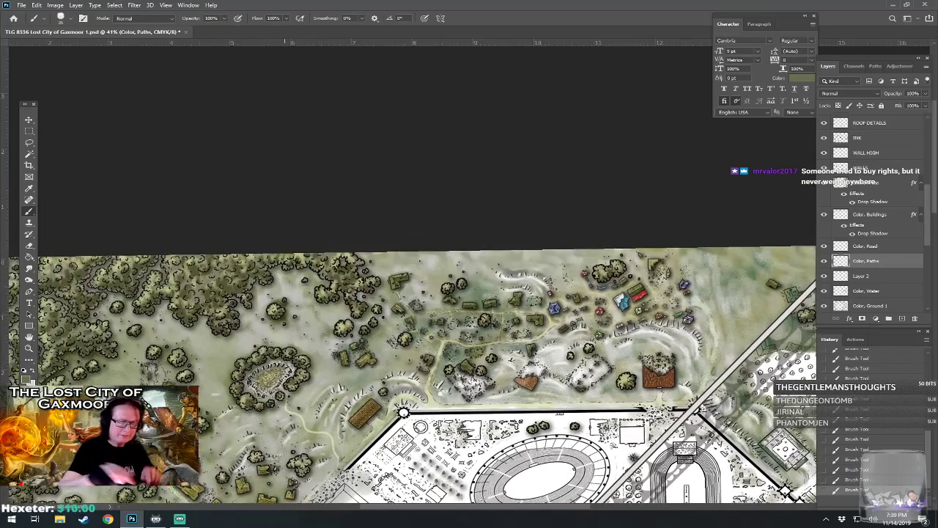
{"action": "scroll", "coordinate": [398, 469], "scroll_direction": "up", "scroll_amount": 3}
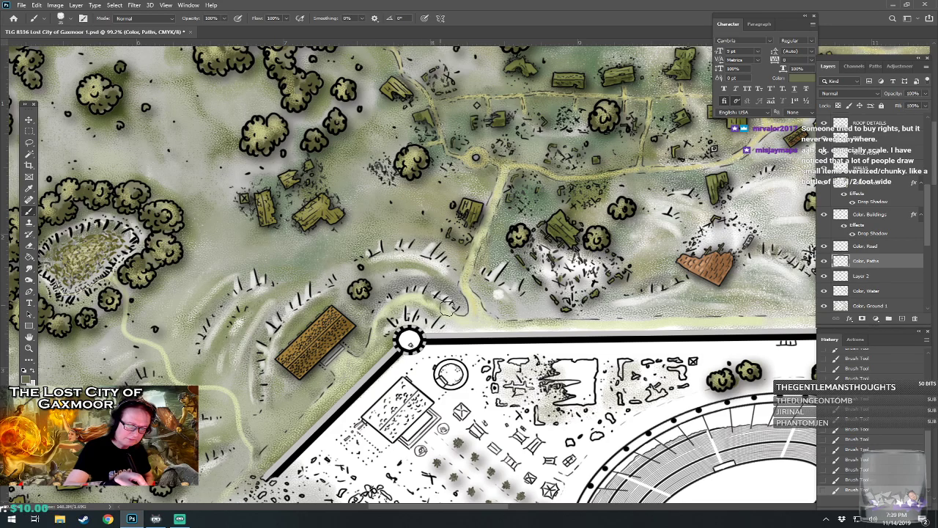
{"action": "scroll", "coordinate": [475, 326], "scroll_direction": "down", "scroll_amount": 5}
{"action": "scroll", "coordinate": [475, 326], "scroll_direction": "right", "scroll_amount": 3}
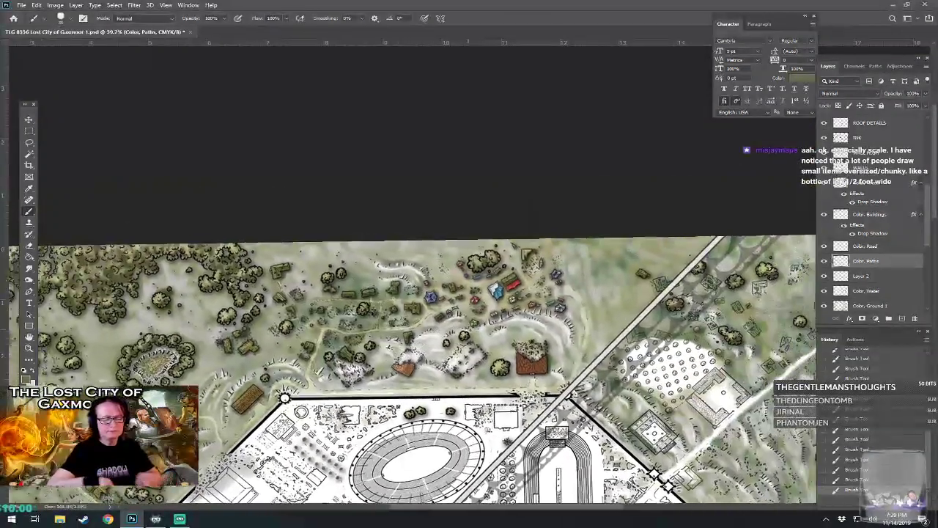
{"action": "scroll", "coordinate": [582, 343], "scroll_direction": "up", "scroll_amount": 3}
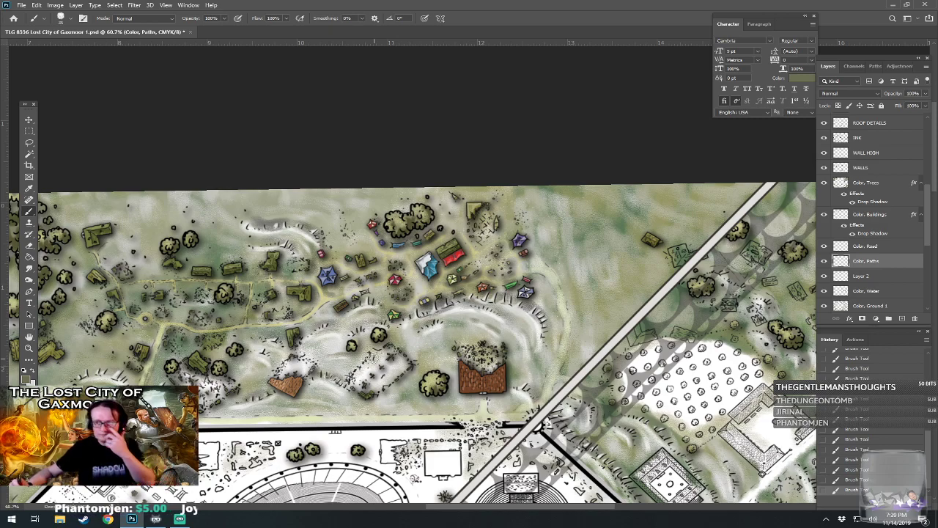
{"action": "left_click_drag", "start_coordinate": [374, 359], "coordinate": [312, 314]}
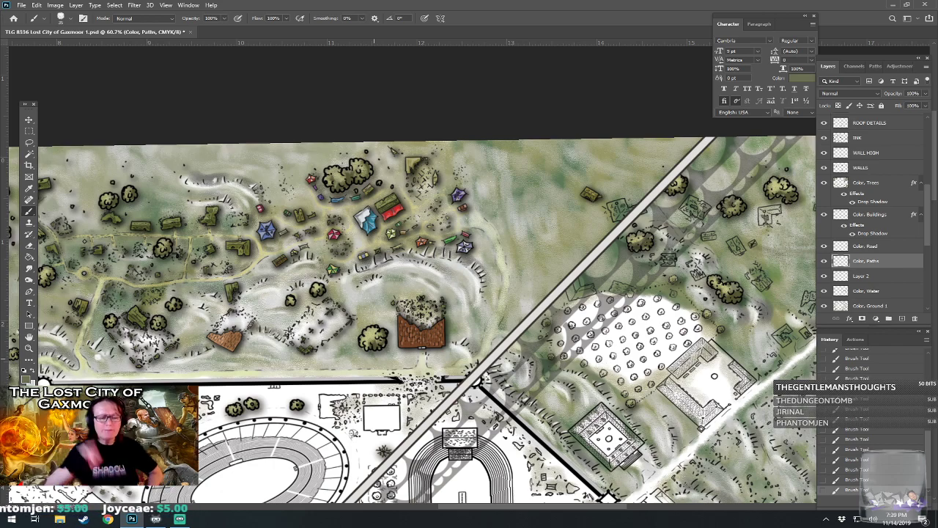
{"action": "left_click_drag", "start_coordinate": [374, 359], "coordinate": [515, 397]}
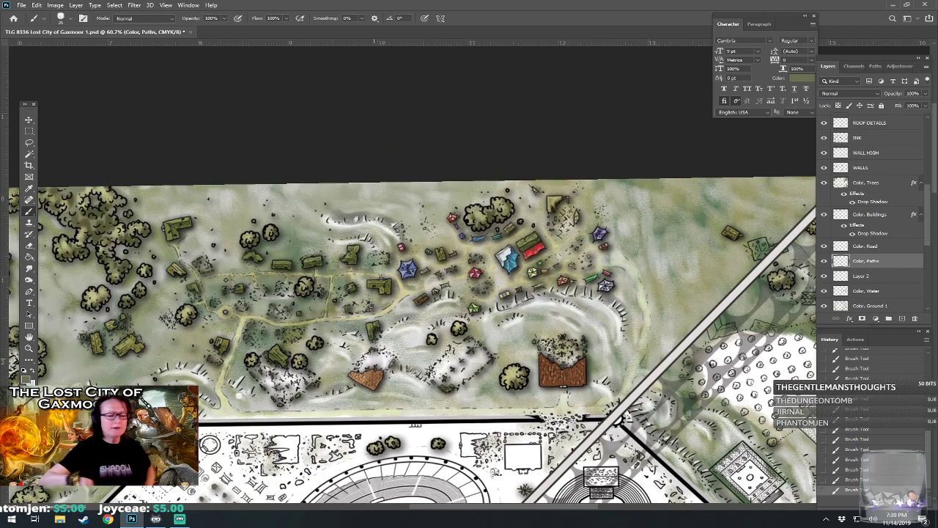
Select Layer 2 and set the foreground colour to the near-black 232321.
{"action": "left_click", "coordinate": [882, 276]}
{"action": "left_click", "coordinate": [26, 374]}
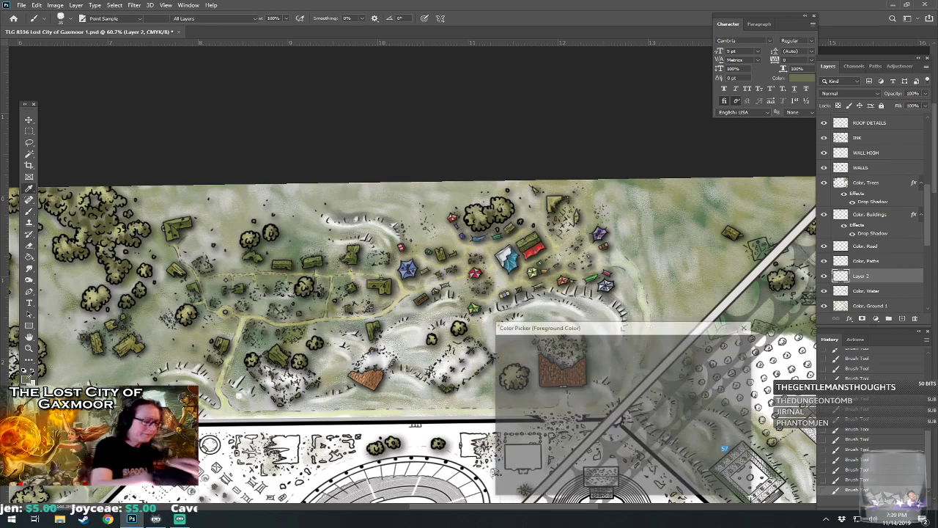
{"action": "left_click", "coordinate": [506, 442]}
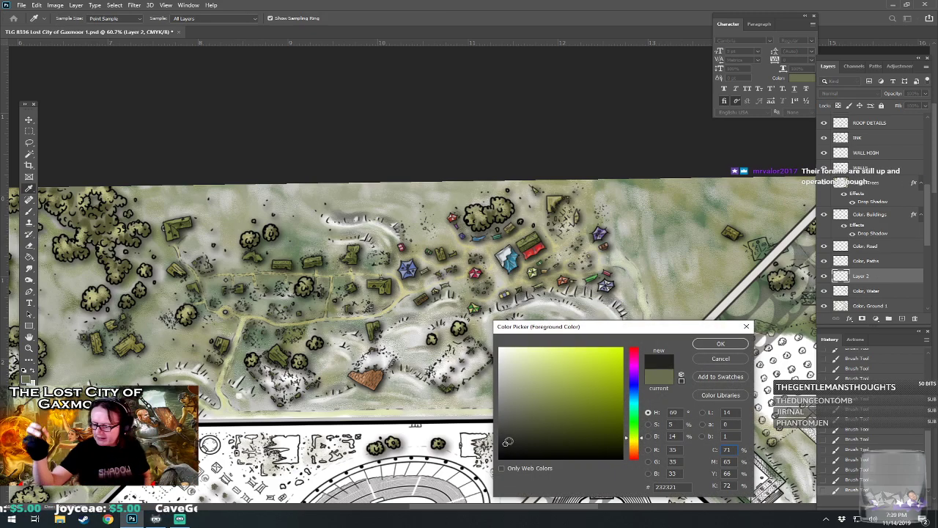
{"action": "left_click", "coordinate": [721, 344]}
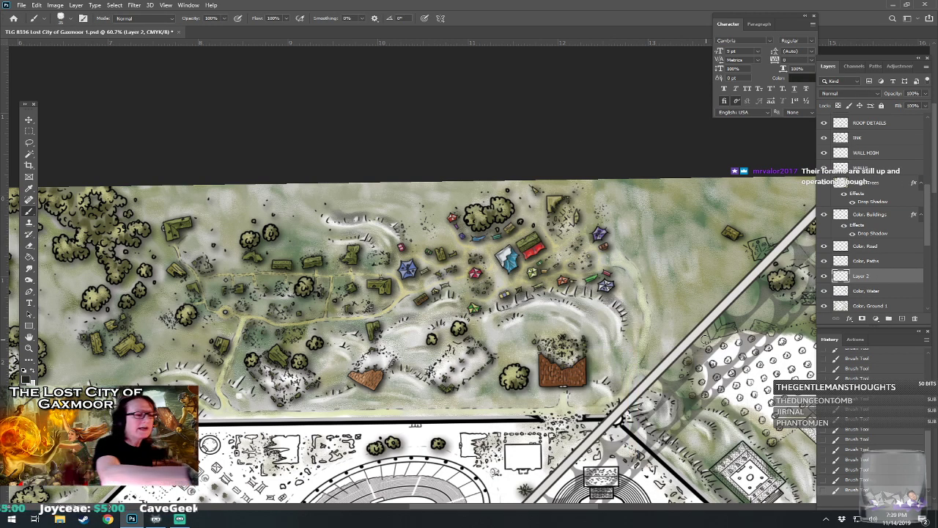
{"action": "left_click", "coordinate": [60, 18]}
{"action": "left_click_drag", "start_coordinate": [140, 151], "coordinate": [147, 342]}
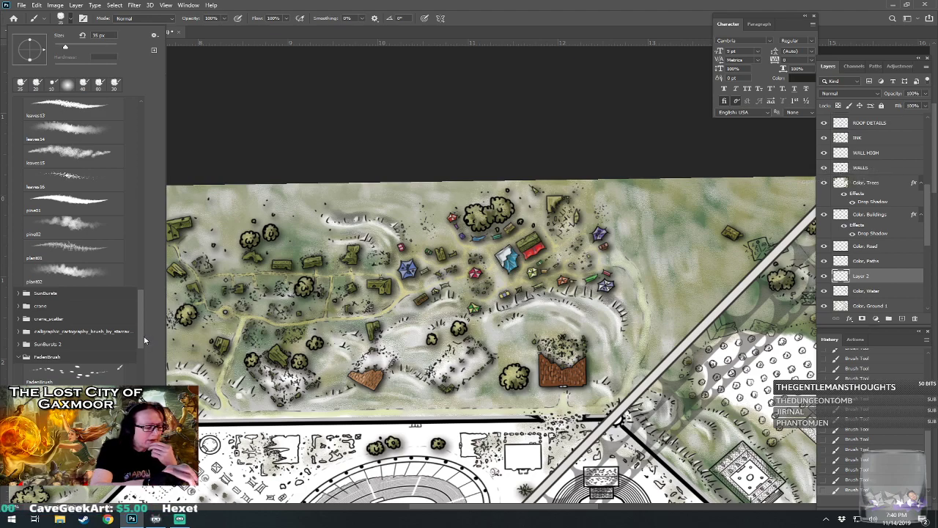
{"action": "left_click_drag", "start_coordinate": [143, 338], "coordinate": [141, 378]}
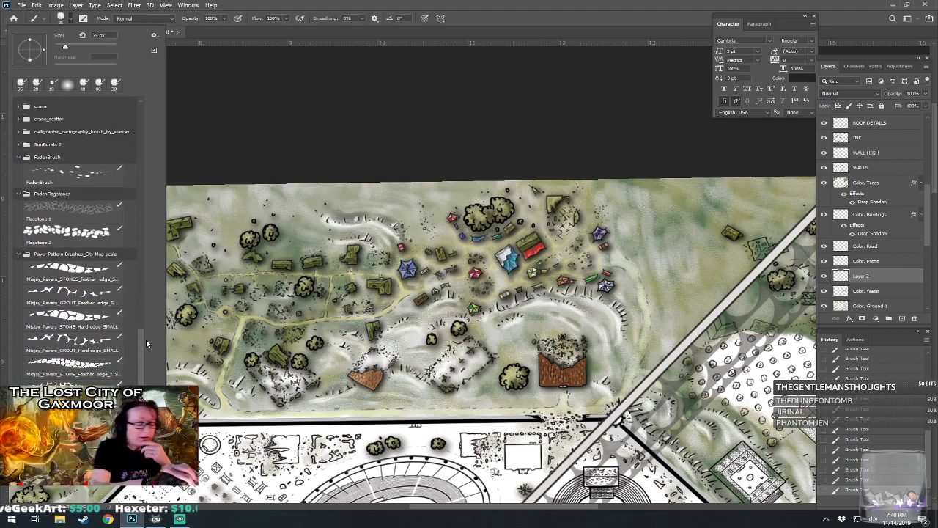
{"action": "left_click_drag", "start_coordinate": [140, 346], "coordinate": [146, 189]}
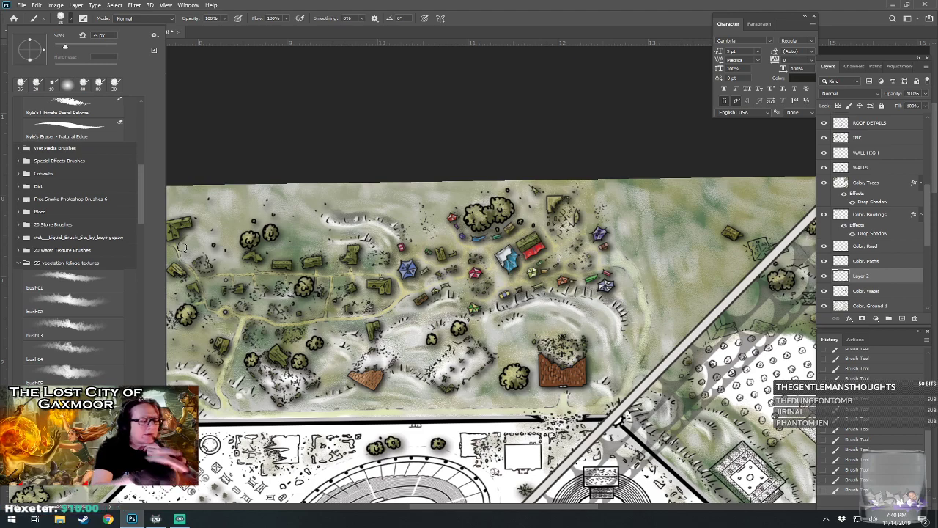
{"action": "left_click", "coordinate": [375, 308]}
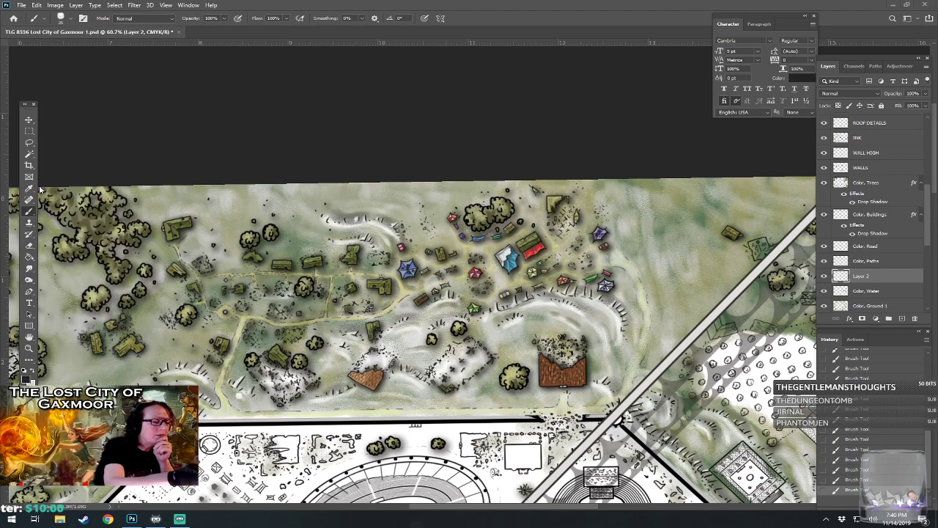
Choose the speckled brush8.jpg preset from the Dirt brush set and shrink it to suit the ruins.
{"action": "left_click", "coordinate": [71, 19]}
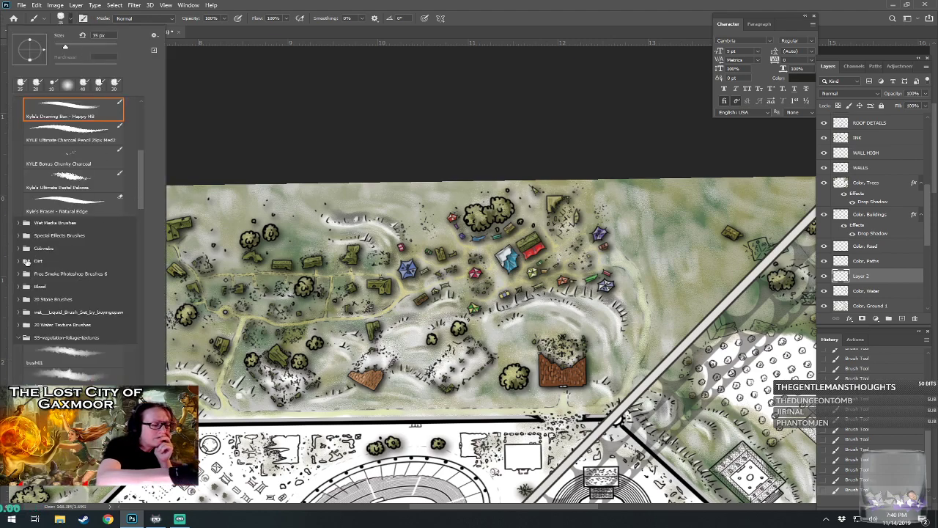
{"action": "left_click", "coordinate": [18, 261]}
{"action": "left_click", "coordinate": [74, 279]}
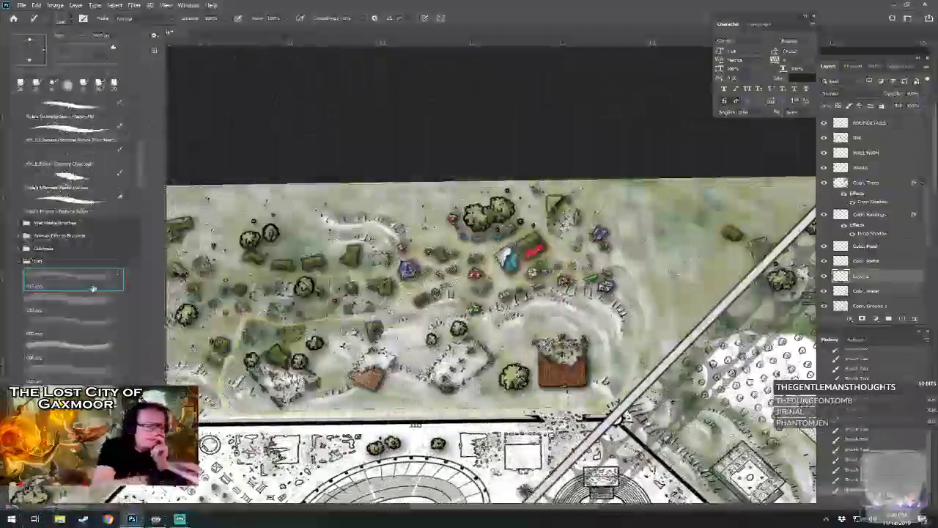
{"action": "left_click", "coordinate": [94, 301]}
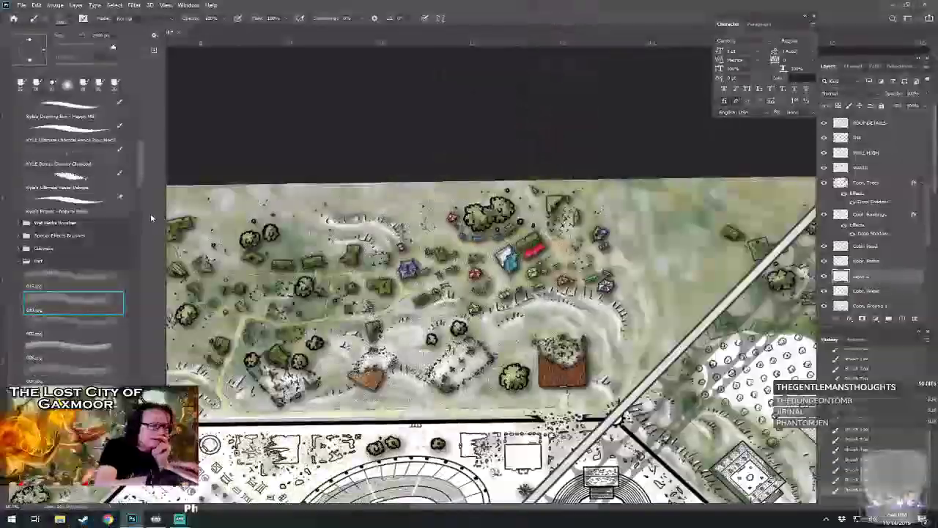
{"action": "left_click_drag", "start_coordinate": [142, 173], "coordinate": [143, 241]}
{"action": "left_click", "coordinate": [98, 286]}
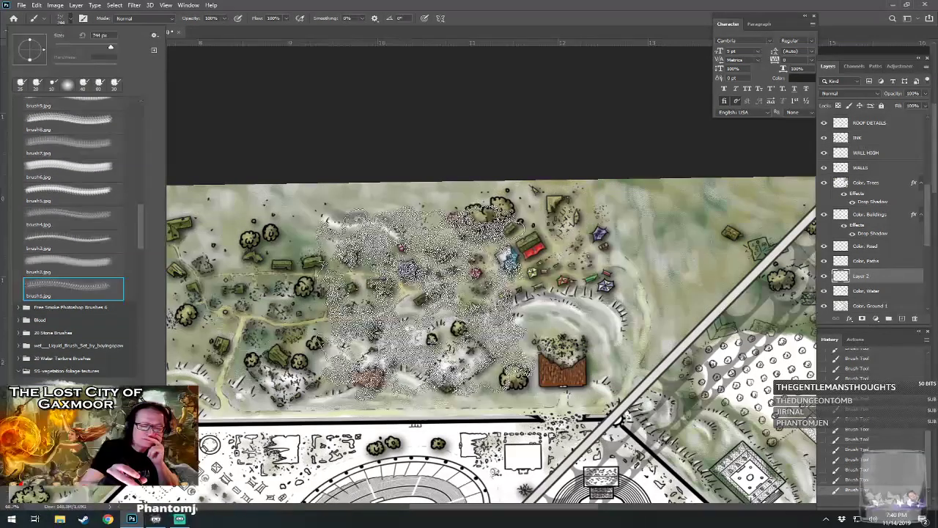
{"action": "left_click", "coordinate": [84, 263]}
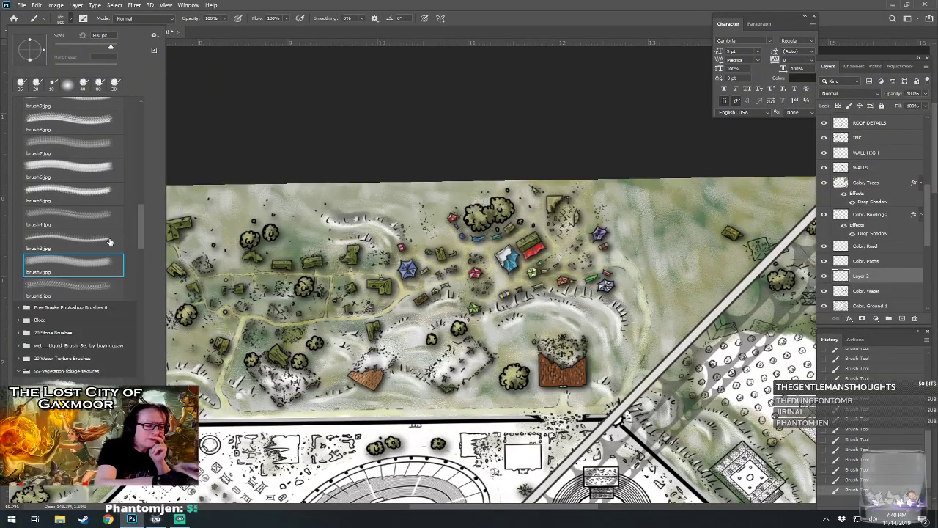
{"action": "left_click", "coordinate": [95, 214]}
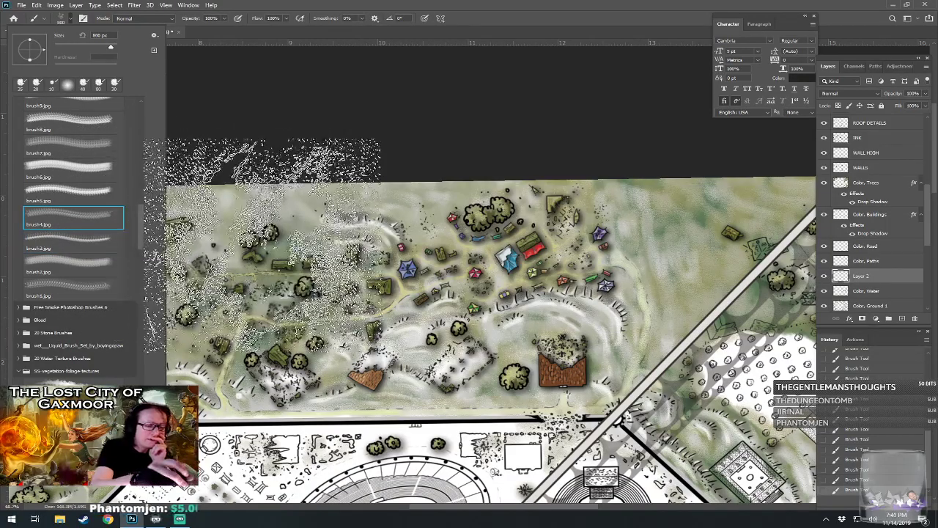
{"action": "left_click", "coordinate": [88, 197]}
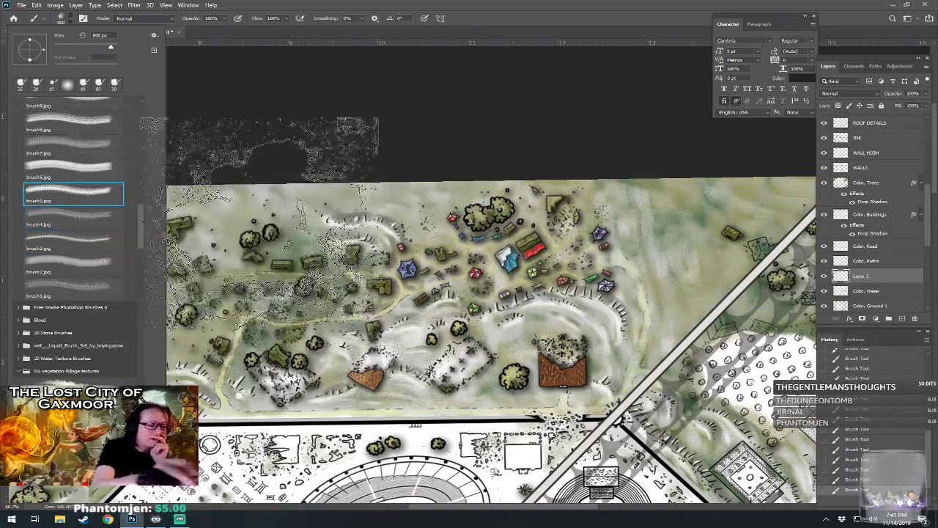
{"action": "left_click", "coordinate": [88, 172]}
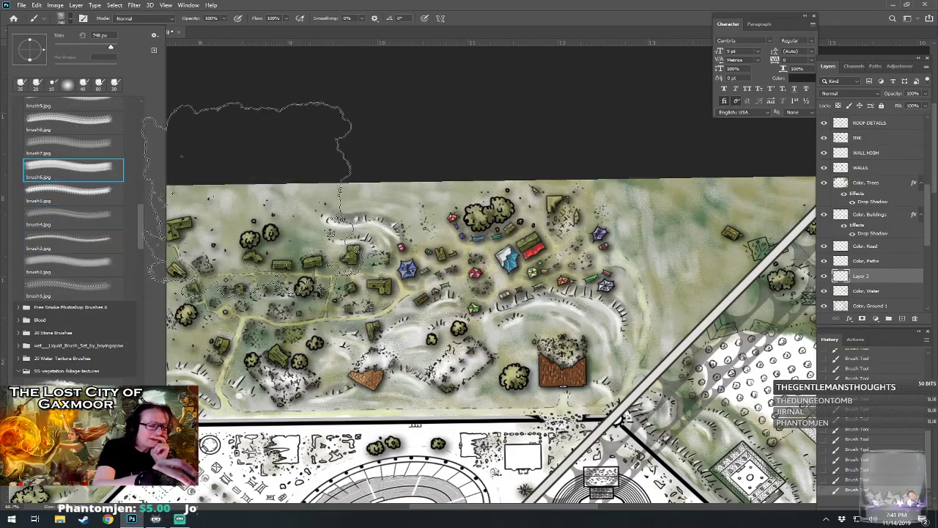
{"action": "left_click", "coordinate": [88, 147]}
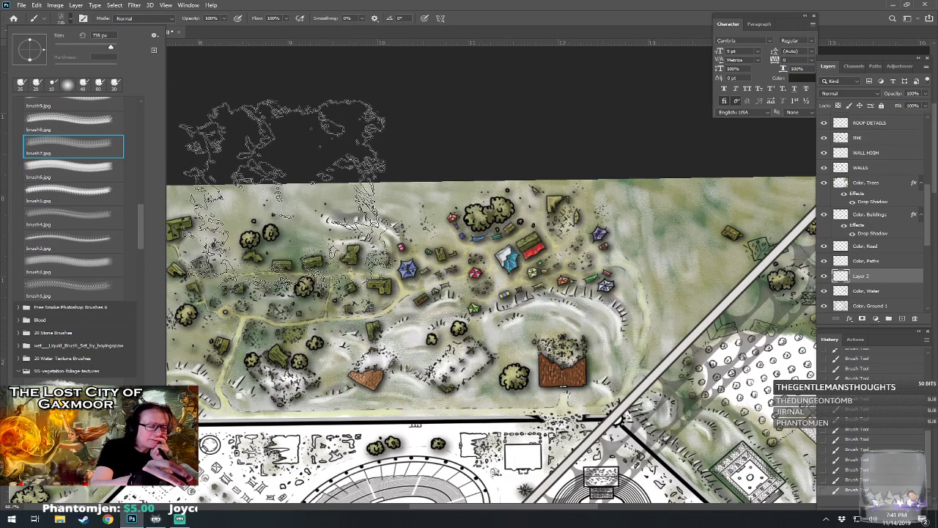
{"action": "left_click", "coordinate": [95, 128]}
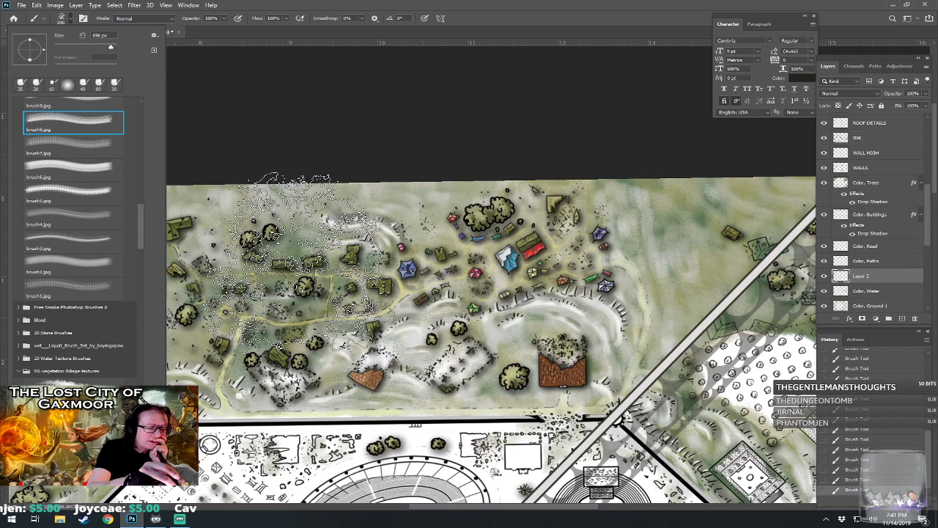
{"action": "left_click", "coordinate": [293, 249]}
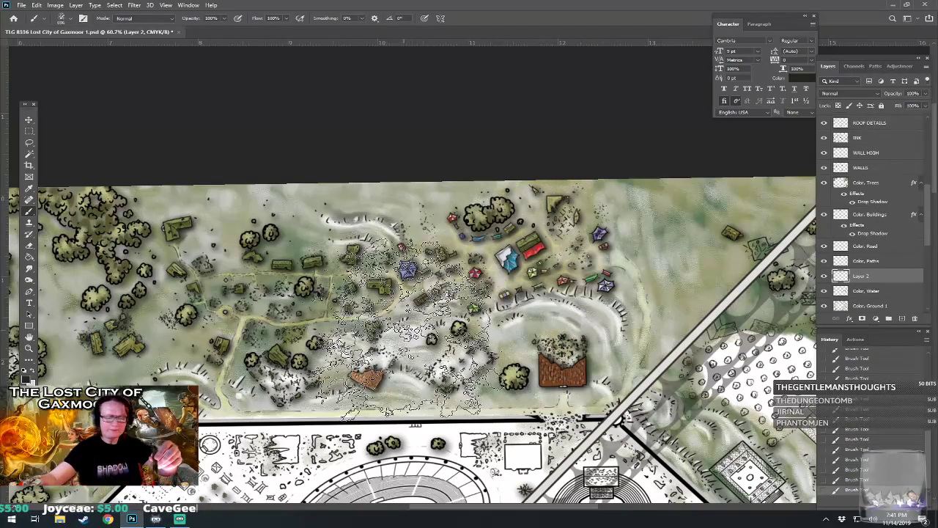
{"action": "key", "text": "bracketleft"}
{"action": "key", "text": "bracketleft"}
{"action": "key", "text": "bracketleft"}
{"action": "key", "text": "bracketleft"}
{"action": "key", "text": "bracketleft"}
{"action": "key", "text": "bracketleft"}
{"action": "key", "text": "bracketleft"}
{"action": "key", "text": "bracketleft"}
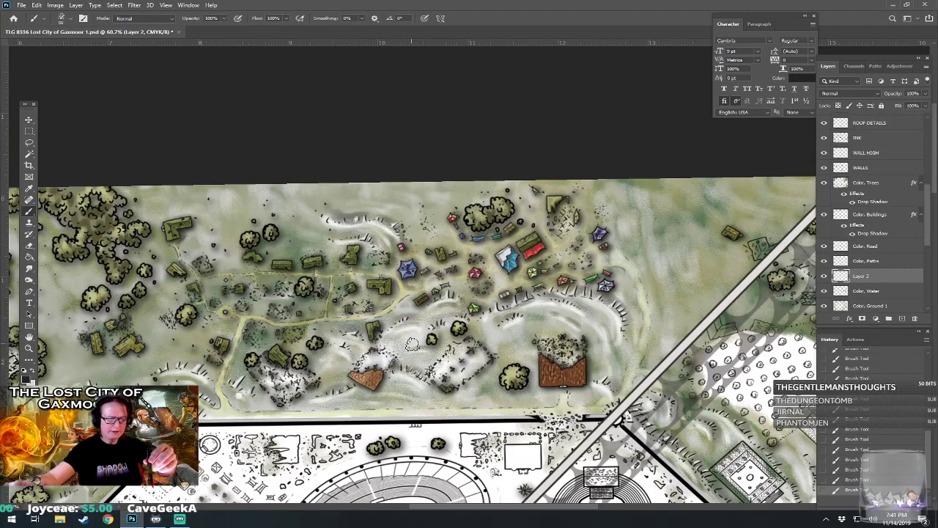
Try dark rubble strokes at full opacity over the ruin just south of the village on Layer 2.
{"action": "scroll", "coordinate": [420, 350], "scroll_direction": "up", "scroll_amount": 5}
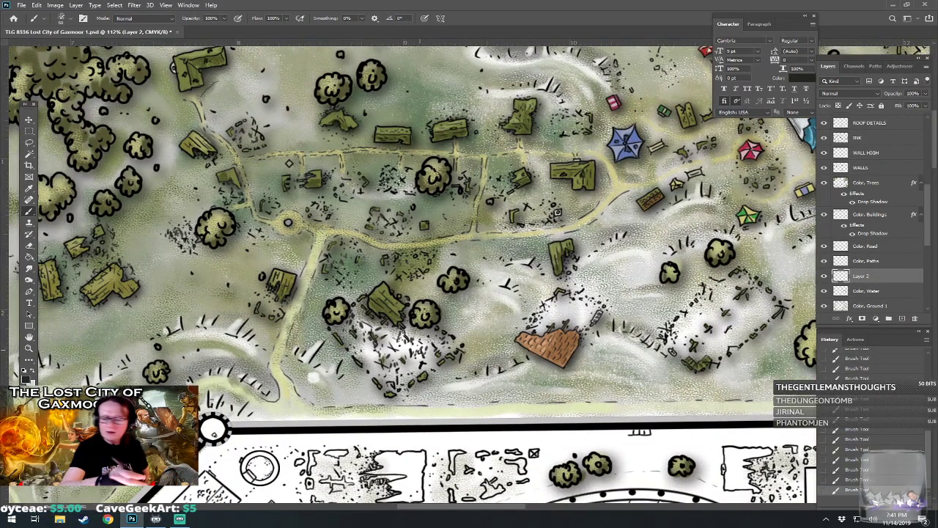
{"action": "mouse_move", "coordinate": [317, 341]}
{"action": "left_mouse_down"}
{"action": "mouse_move", "coordinate": [322, 331]}
{"action": "mouse_move", "coordinate": [356, 366]}
{"action": "mouse_move", "coordinate": [366, 357]}
{"action": "mouse_move", "coordinate": [376, 373]}
{"action": "mouse_move", "coordinate": [387, 366]}
{"action": "left_mouse_up"}
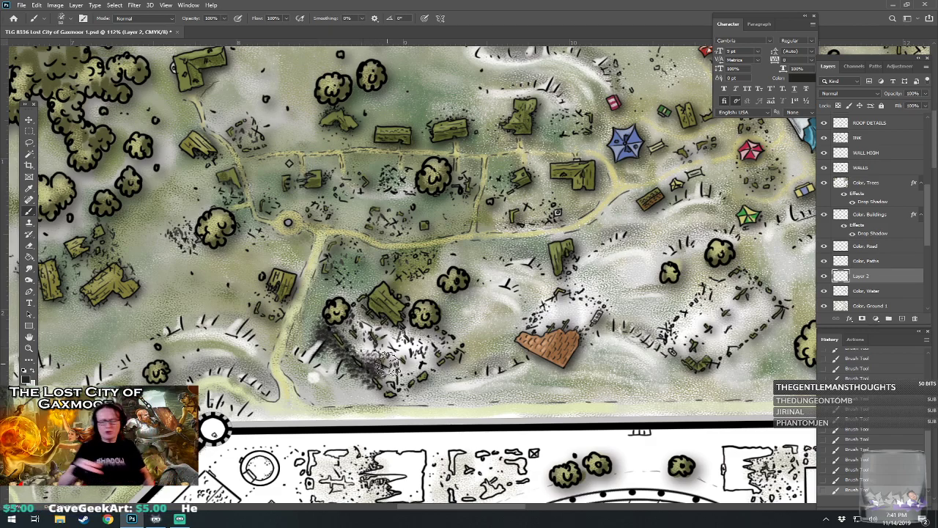
{"action": "left_click", "coordinate": [869, 467]}
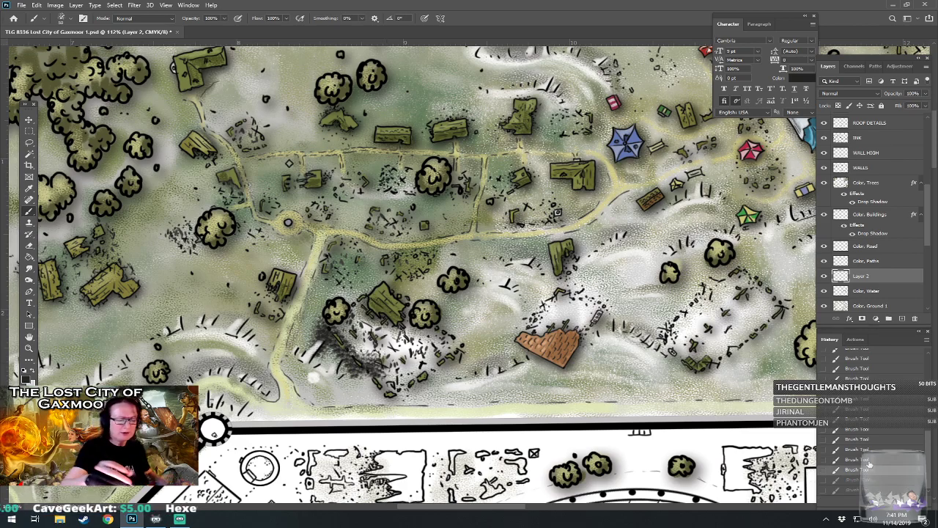
{"action": "left_click", "coordinate": [862, 450]}
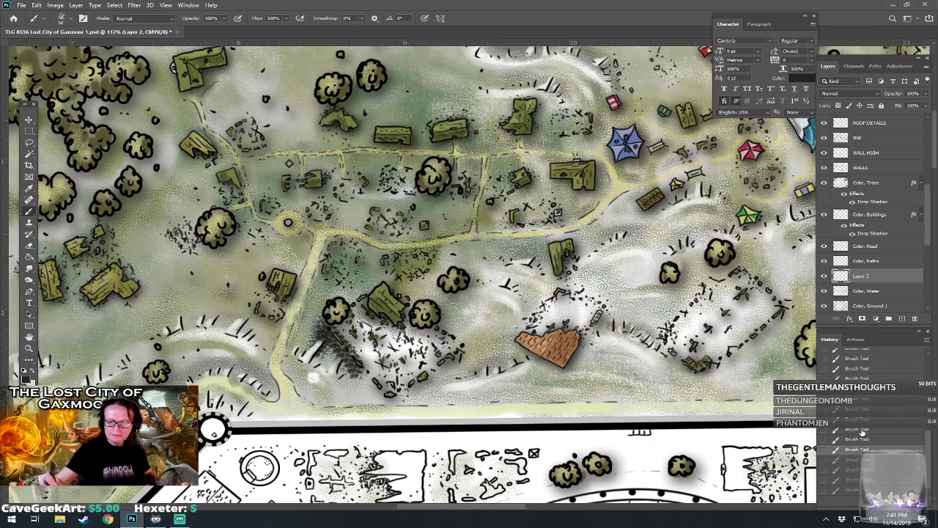
{"action": "left_click", "coordinate": [861, 431]}
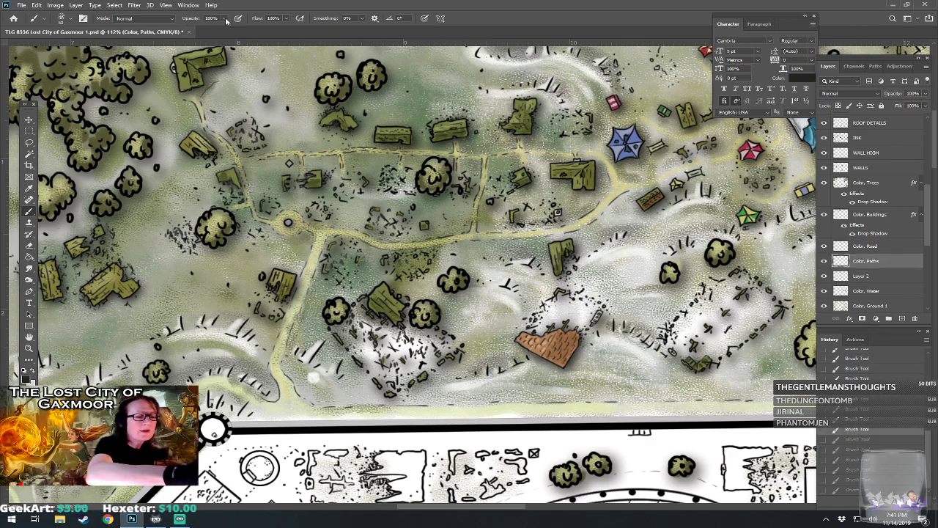
On the Color, Paths layer, stamp dark rubble texture over the ruin south of the village at reduced brush opacity.
{"action": "left_click", "coordinate": [336, 337]}
{"action": "left_click", "coordinate": [353, 347]}
{"action": "left_click", "coordinate": [366, 352]}
{"action": "left_click", "coordinate": [375, 355]}
{"action": "left_click", "coordinate": [373, 328]}
{"action": "left_click", "coordinate": [389, 341]}
{"action": "left_click", "coordinate": [394, 356]}
{"action": "left_click", "coordinate": [402, 378]}
{"action": "left_click", "coordinate": [387, 368]}
{"action": "left_click", "coordinate": [398, 381]}
{"action": "left_click", "coordinate": [411, 365]}
{"action": "left_click", "coordinate": [412, 352]}
{"action": "left_click", "coordinate": [414, 343]}
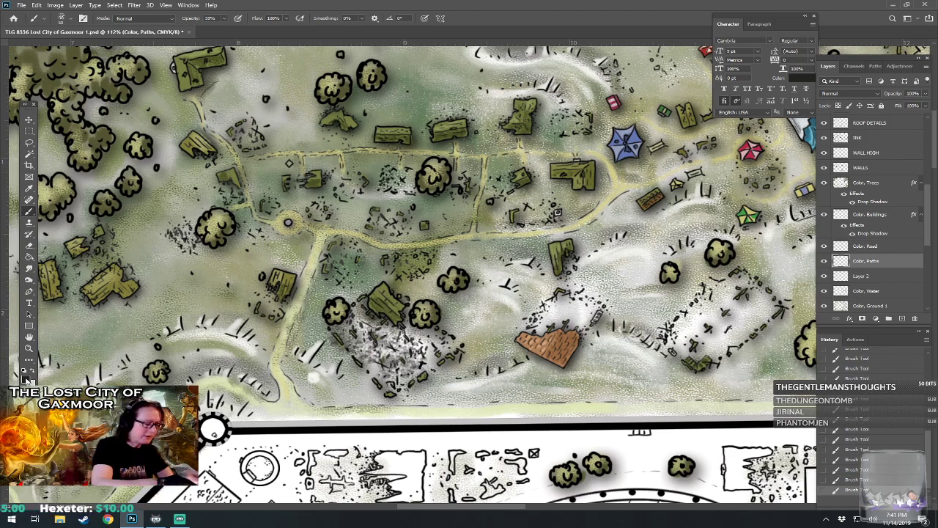
Brush dark rubble texture over the debris below the village path's bend and around the hut west of it.
{"action": "left_click_drag", "start_coordinate": [414, 343], "coordinate": [381, 391]}
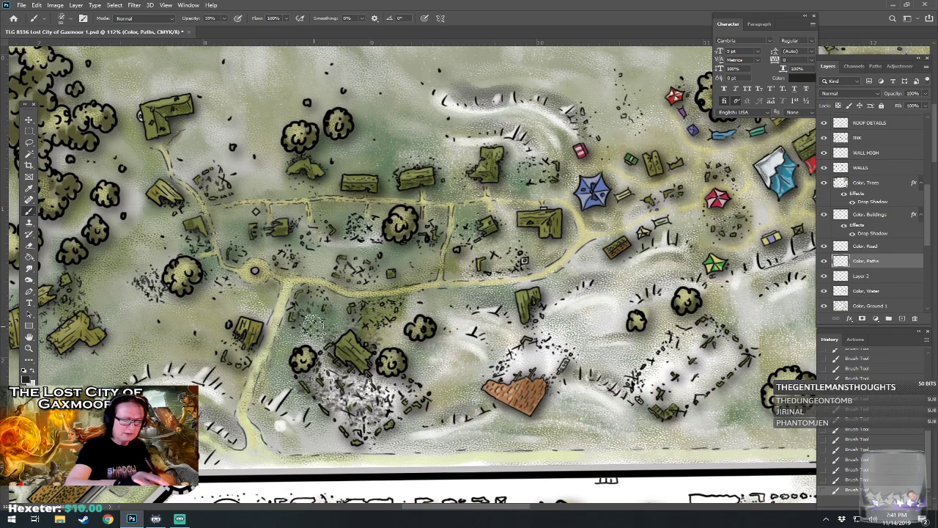
{"action": "left_click", "coordinate": [312, 292]}
{"action": "left_click", "coordinate": [330, 298]}
{"action": "left_click", "coordinate": [342, 302]}
{"action": "left_click", "coordinate": [352, 302]}
{"action": "left_click", "coordinate": [325, 299]}
{"action": "mouse_move", "coordinate": [340, 310]}
{"action": "left_mouse_down"}
{"action": "mouse_move", "coordinate": [323, 335]}
{"action": "mouse_move", "coordinate": [289, 334]}
{"action": "mouse_move", "coordinate": [300, 293]}
{"action": "mouse_move", "coordinate": [268, 297]}
{"action": "mouse_move", "coordinate": [269, 324]}
{"action": "mouse_move", "coordinate": [253, 331]}
{"action": "mouse_move", "coordinate": [270, 344]}
{"action": "mouse_move", "coordinate": [245, 359]}
{"action": "mouse_move", "coordinate": [230, 345]}
{"action": "mouse_move", "coordinate": [232, 389]}
{"action": "mouse_move", "coordinate": [214, 351]}
{"action": "left_mouse_up"}
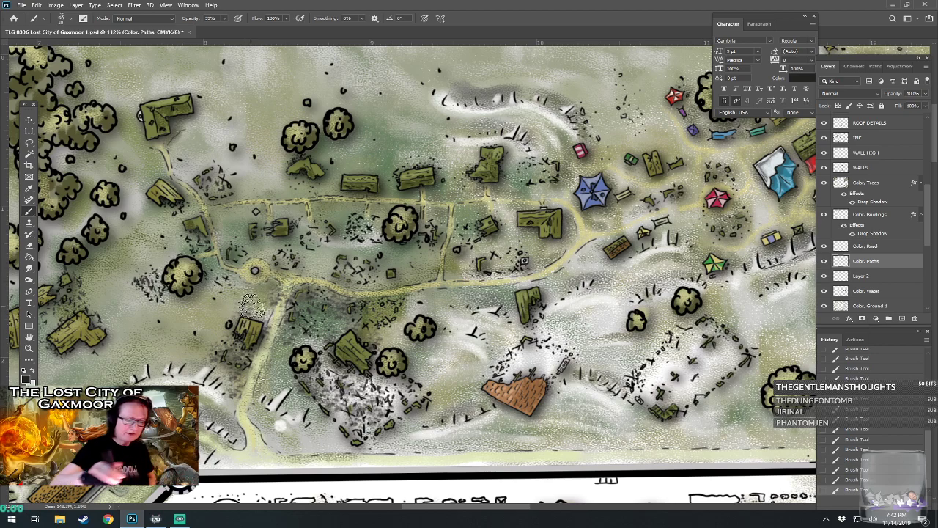
Brush dark rubble texture over the ruin behind the broken brown roof and the large ruin east of it.
{"action": "mouse_move", "coordinate": [387, 439]}
{"action": "left_mouse_down"}
{"action": "mouse_move", "coordinate": [428, 416]}
{"action": "mouse_move", "coordinate": [445, 394]}
{"action": "mouse_move", "coordinate": [417, 375]}
{"action": "left_mouse_up"}
{"action": "mouse_move", "coordinate": [503, 356]}
{"action": "left_mouse_down"}
{"action": "mouse_move", "coordinate": [504, 368]}
{"action": "mouse_move", "coordinate": [549, 353]}
{"action": "mouse_move", "coordinate": [527, 349]}
{"action": "mouse_move", "coordinate": [551, 335]}
{"action": "mouse_move", "coordinate": [509, 346]}
{"action": "mouse_move", "coordinate": [511, 328]}
{"action": "mouse_move", "coordinate": [578, 343]}
{"action": "mouse_move", "coordinate": [576, 379]}
{"action": "mouse_move", "coordinate": [564, 363]}
{"action": "mouse_move", "coordinate": [578, 329]}
{"action": "mouse_move", "coordinate": [446, 358]}
{"action": "left_mouse_up"}
{"action": "scroll", "coordinate": [579, 330], "scroll_direction": "right", "scroll_amount": 1}
{"action": "mouse_move", "coordinate": [485, 415]}
{"action": "left_mouse_down"}
{"action": "mouse_move", "coordinate": [499, 396]}
{"action": "mouse_move", "coordinate": [484, 386]}
{"action": "mouse_move", "coordinate": [515, 373]}
{"action": "mouse_move", "coordinate": [518, 390]}
{"action": "mouse_move", "coordinate": [545, 368]}
{"action": "mouse_move", "coordinate": [530, 377]}
{"action": "mouse_move", "coordinate": [525, 359]}
{"action": "mouse_move", "coordinate": [574, 347]}
{"action": "mouse_move", "coordinate": [561, 381]}
{"action": "mouse_move", "coordinate": [533, 410]}
{"action": "mouse_move", "coordinate": [514, 423]}
{"action": "mouse_move", "coordinate": [502, 406]}
{"action": "mouse_move", "coordinate": [499, 425]}
{"action": "mouse_move", "coordinate": [477, 443]}
{"action": "mouse_move", "coordinate": [502, 452]}
{"action": "mouse_move", "coordinate": [562, 410]}
{"action": "mouse_move", "coordinate": [565, 389]}
{"action": "mouse_move", "coordinate": [595, 357]}
{"action": "mouse_move", "coordinate": [584, 363]}
{"action": "mouse_move", "coordinate": [566, 337]}
{"action": "left_mouse_up"}
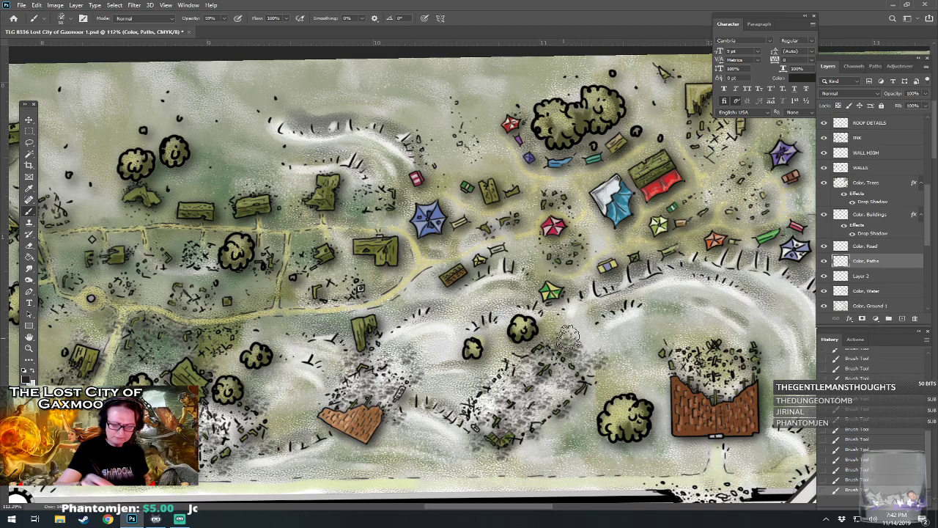
Brush dark rubble texture over the ruins along the cobbled road leading to the city's northwest gate.
{"action": "scroll", "coordinate": [568, 337], "scroll_direction": "down", "scroll_amount": 3}
{"action": "scroll", "coordinate": [568, 338], "scroll_direction": "down", "scroll_amount": 2}
{"action": "scroll", "coordinate": [569, 338], "scroll_direction": "down", "scroll_amount": 1}
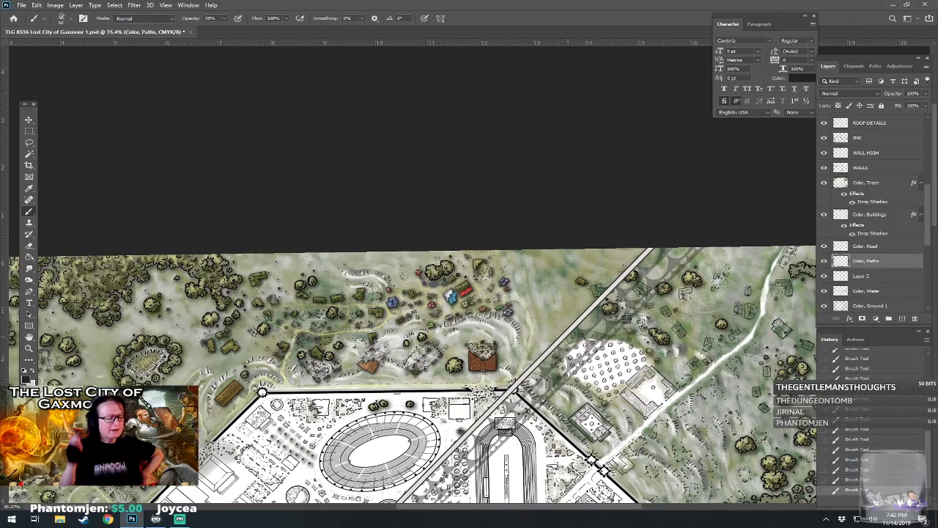
{"action": "left_click_drag", "start_coordinate": [352, 374], "coordinate": [490, 317]}
{"action": "scroll", "coordinate": [272, 431], "scroll_direction": "up", "scroll_amount": 3}
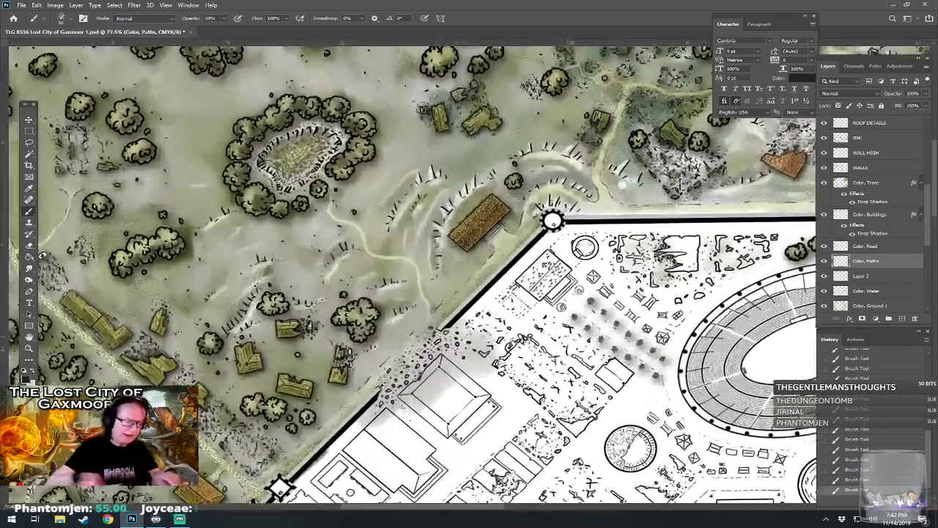
{"action": "left_click_drag", "start_coordinate": [272, 430], "coordinate": [413, 327]}
{"action": "mouse_move", "coordinate": [249, 445]}
{"action": "left_mouse_down"}
{"action": "mouse_move", "coordinate": [288, 443]}
{"action": "mouse_move", "coordinate": [258, 416]}
{"action": "mouse_move", "coordinate": [244, 427]}
{"action": "mouse_move", "coordinate": [278, 422]}
{"action": "mouse_move", "coordinate": [216, 409]}
{"action": "mouse_move", "coordinate": [207, 397]}
{"action": "mouse_move", "coordinate": [232, 403]}
{"action": "mouse_move", "coordinate": [233, 387]}
{"action": "mouse_move", "coordinate": [204, 348]}
{"action": "mouse_move", "coordinate": [167, 351]}
{"action": "mouse_move", "coordinate": [180, 327]}
{"action": "left_mouse_up"}
{"action": "scroll", "coordinate": [180, 326], "scroll_direction": "up", "scroll_amount": 2}
{"action": "scroll", "coordinate": [180, 326], "scroll_direction": "left", "scroll_amount": 5}
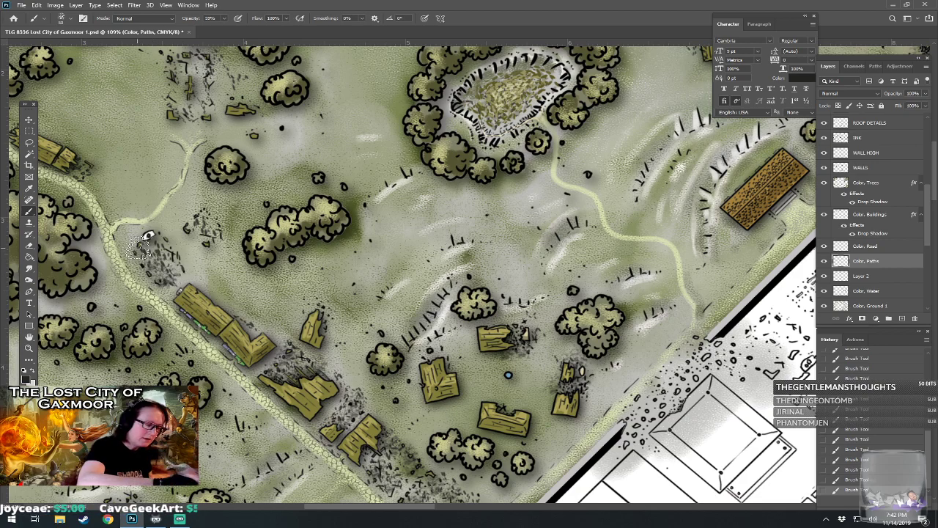
Brush dark rubble texture over the ruins beside the cobbled road at the forest edge and in the clearing above.
{"action": "mouse_move", "coordinate": [132, 233]}
{"action": "left_mouse_down"}
{"action": "mouse_move", "coordinate": [157, 243]}
{"action": "mouse_move", "coordinate": [198, 279]}
{"action": "mouse_move", "coordinate": [224, 250]}
{"action": "mouse_move", "coordinate": [222, 224]}
{"action": "mouse_move", "coordinate": [204, 238]}
{"action": "mouse_move", "coordinate": [195, 225]}
{"action": "mouse_move", "coordinate": [202, 218]}
{"action": "mouse_move", "coordinate": [225, 232]}
{"action": "left_mouse_up"}
{"action": "scroll", "coordinate": [225, 232], "scroll_direction": "up", "scroll_amount": 5}
{"action": "scroll", "coordinate": [224, 231], "scroll_direction": "left", "scroll_amount": 10}
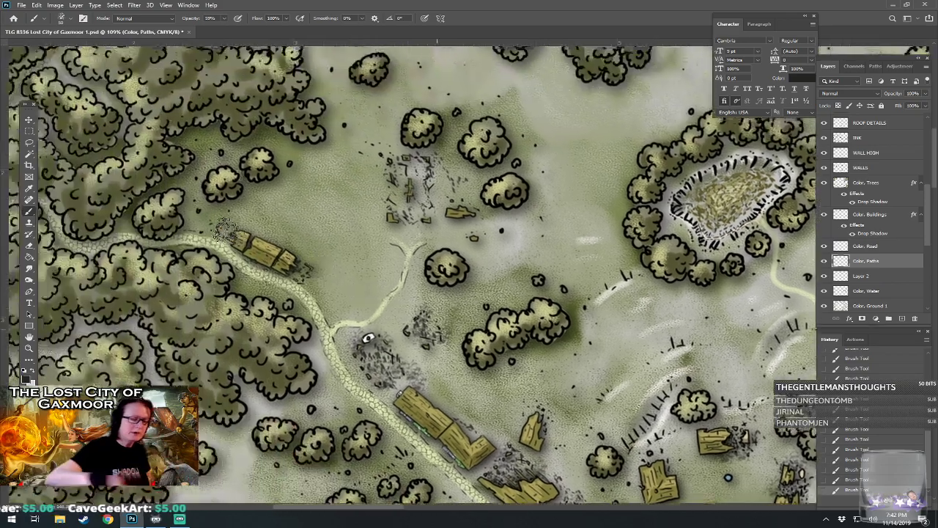
{"action": "left_click_drag", "start_coordinate": [411, 355], "coordinate": [398, 297]}
{"action": "mouse_move", "coordinate": [419, 160]}
{"action": "left_mouse_down"}
{"action": "mouse_move", "coordinate": [447, 117]}
{"action": "mouse_move", "coordinate": [456, 138]}
{"action": "mouse_move", "coordinate": [444, 183]}
{"action": "mouse_move", "coordinate": [429, 148]}
{"action": "mouse_move", "coordinate": [437, 123]}
{"action": "mouse_move", "coordinate": [469, 198]}
{"action": "left_mouse_up"}
Brush dark rubble texture over the ruins west of the L-shaped brown house and beside the round wall tower.
{"action": "mouse_move", "coordinate": [372, 351]}
{"action": "left_mouse_down"}
{"action": "mouse_move", "coordinate": [382, 329]}
{"action": "mouse_move", "coordinate": [400, 358]}
{"action": "left_mouse_up"}
{"action": "mouse_move", "coordinate": [385, 285]}
{"action": "left_mouse_down"}
{"action": "mouse_move", "coordinate": [382, 257]}
{"action": "mouse_move", "coordinate": [404, 258]}
{"action": "mouse_move", "coordinate": [407, 279]}
{"action": "mouse_move", "coordinate": [456, 324]}
{"action": "mouse_move", "coordinate": [462, 283]}
{"action": "mouse_move", "coordinate": [470, 325]}
{"action": "mouse_move", "coordinate": [452, 262]}
{"action": "left_mouse_up"}
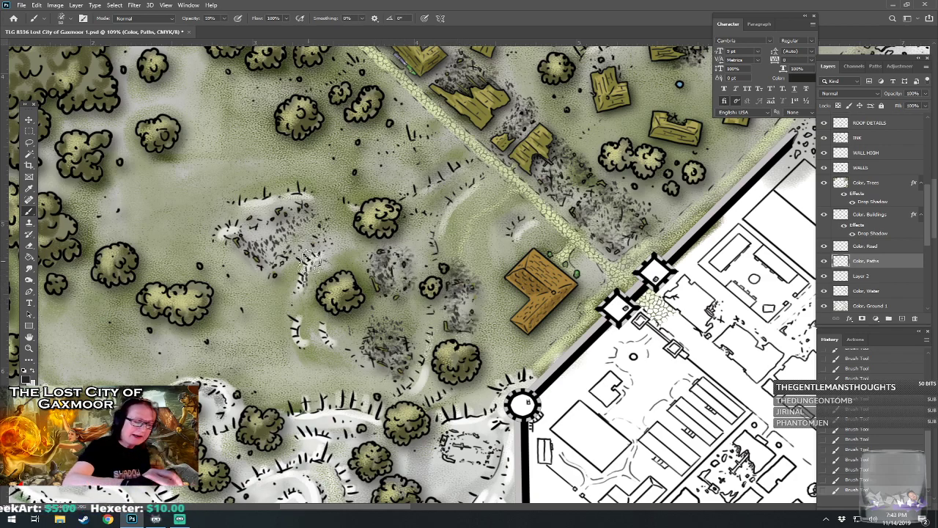
{"action": "mouse_move", "coordinate": [281, 263]}
{"action": "left_mouse_down"}
{"action": "mouse_move", "coordinate": [245, 239]}
{"action": "mouse_move", "coordinate": [264, 223]}
{"action": "mouse_move", "coordinate": [295, 218]}
{"action": "mouse_move", "coordinate": [290, 204]}
{"action": "mouse_move", "coordinate": [305, 231]}
{"action": "left_mouse_up"}
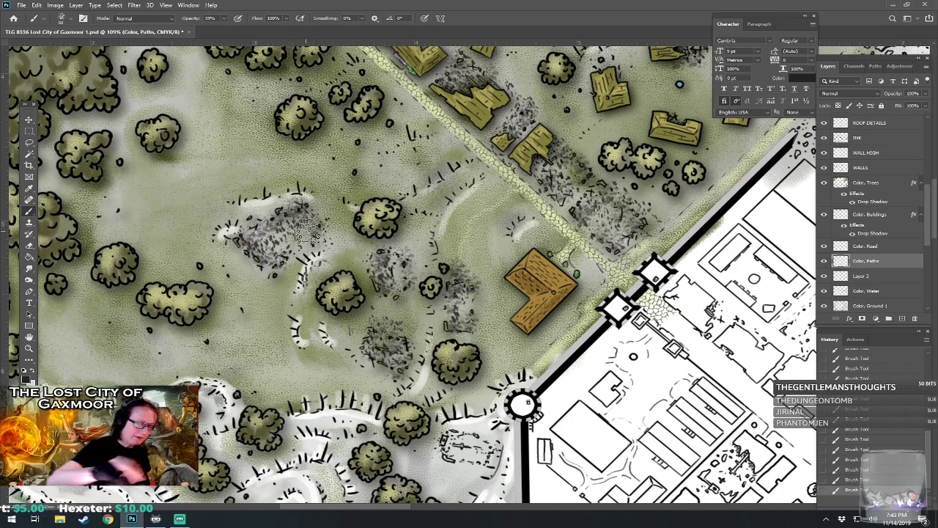
{"action": "left_click_drag", "start_coordinate": [345, 393], "coordinate": [307, 233]}
{"action": "mouse_move", "coordinate": [413, 293]}
{"action": "left_mouse_down"}
{"action": "mouse_move", "coordinate": [445, 298]}
{"action": "mouse_move", "coordinate": [450, 289]}
{"action": "mouse_move", "coordinate": [431, 269]}
{"action": "mouse_move", "coordinate": [412, 273]}
{"action": "mouse_move", "coordinate": [432, 263]}
{"action": "mouse_move", "coordinate": [413, 278]}
{"action": "mouse_move", "coordinate": [441, 293]}
{"action": "left_mouse_up"}
{"action": "left_click_drag", "start_coordinate": [480, 400], "coordinate": [440, 294]}
{"action": "left_click_drag", "start_coordinate": [491, 199], "coordinate": [440, 294]}
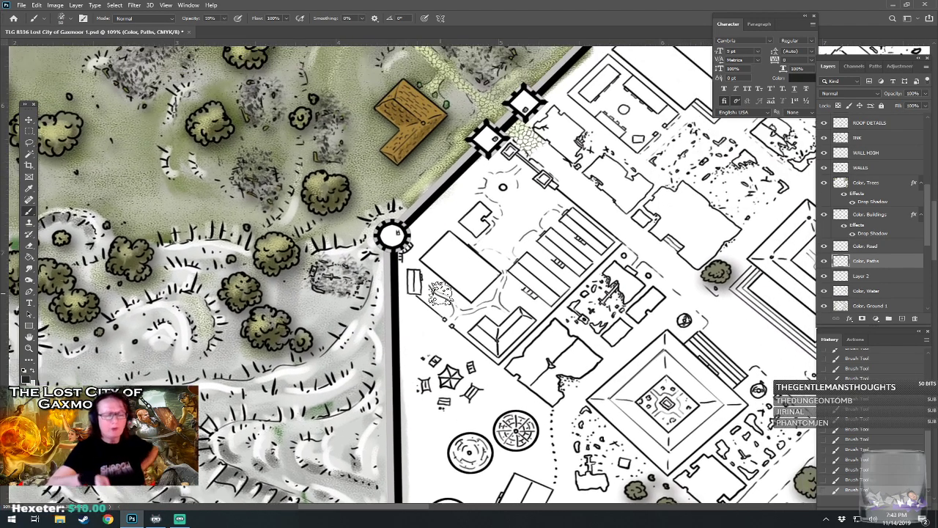
Brush dark rubble texture over the ruins outside the southwest gate, on both sides of the cobbled road.
{"action": "left_click_drag", "start_coordinate": [384, 430], "coordinate": [456, 268]}
{"action": "left_click_drag", "start_coordinate": [417, 367], "coordinate": [570, 257]}
{"action": "left_click_drag", "start_coordinate": [507, 439], "coordinate": [426, 190]}
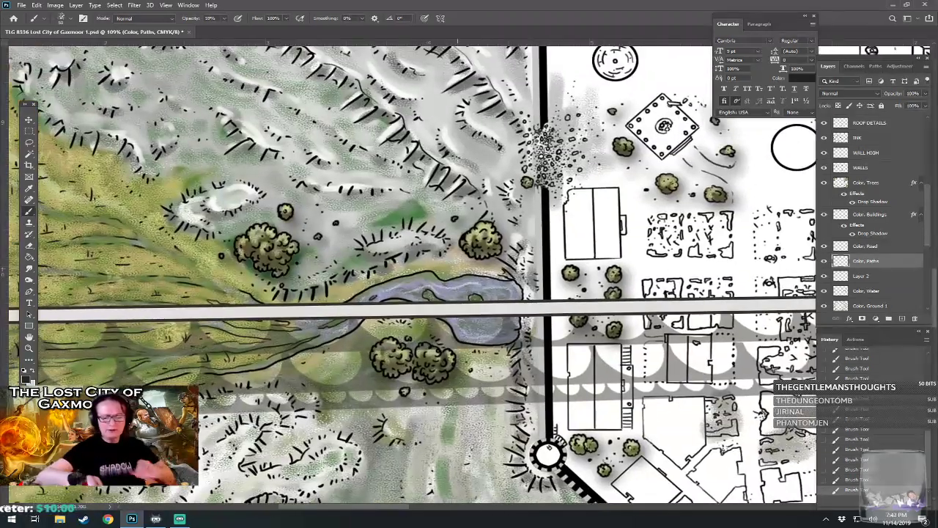
{"action": "left_click_drag", "start_coordinate": [488, 447], "coordinate": [404, 147]}
{"action": "left_click_drag", "start_coordinate": [458, 418], "coordinate": [409, 269]}
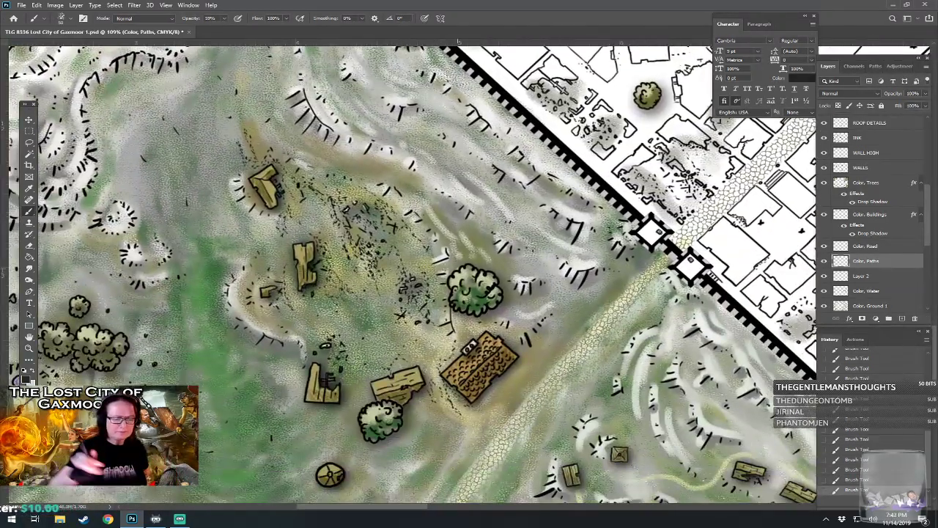
{"action": "mouse_move", "coordinate": [362, 234]}
{"action": "left_mouse_down"}
{"action": "mouse_move", "coordinate": [370, 216]}
{"action": "mouse_move", "coordinate": [388, 223]}
{"action": "mouse_move", "coordinate": [417, 293]}
{"action": "mouse_move", "coordinate": [412, 321]}
{"action": "left_mouse_up"}
{"action": "left_click_drag", "start_coordinate": [528, 447], "coordinate": [447, 300]}
{"action": "left_click_drag", "start_coordinate": [262, 224], "coordinate": [248, 192]}
{"action": "mouse_move", "coordinate": [559, 419]}
{"action": "left_mouse_down"}
{"action": "mouse_move", "coordinate": [583, 422]}
{"action": "mouse_move", "coordinate": [576, 401]}
{"action": "mouse_move", "coordinate": [590, 403]}
{"action": "mouse_move", "coordinate": [549, 380]}
{"action": "mouse_move", "coordinate": [602, 395]}
{"action": "mouse_move", "coordinate": [487, 190]}
{"action": "mouse_move", "coordinate": [567, 120]}
{"action": "mouse_move", "coordinate": [793, 4]}
{"action": "mouse_move", "coordinate": [790, 154]}
{"action": "mouse_move", "coordinate": [391, 123]}
{"action": "left_mouse_up"}
{"action": "left_click_drag", "start_coordinate": [587, 293], "coordinate": [287, 312]}
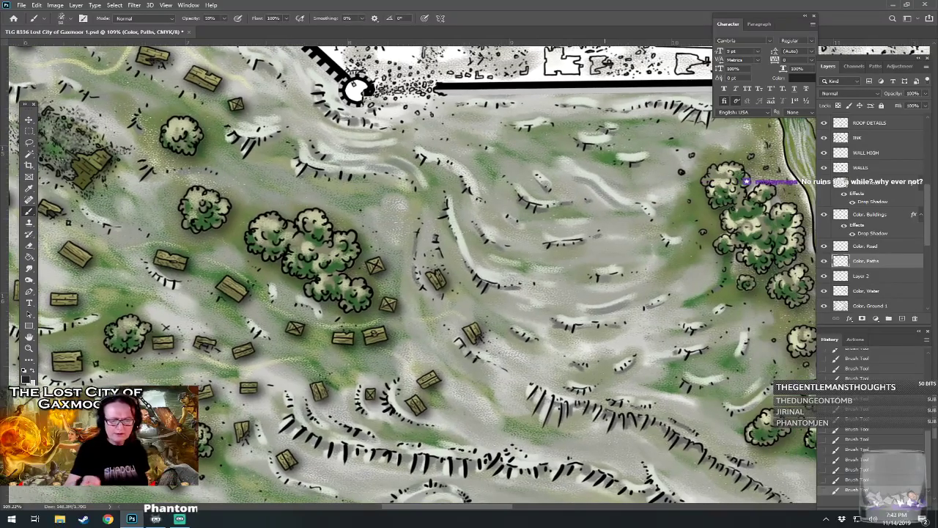
Brush dark rubble texture over the ruins around the branching paths north of the cobbled road, above the walled estate.
{"action": "left_click_drag", "start_coordinate": [513, 315], "coordinate": [327, 314]}
{"action": "left_click_drag", "start_coordinate": [623, 323], "coordinate": [348, 241]}
{"action": "left_click_drag", "start_coordinate": [623, 242], "coordinate": [273, 367]}
{"action": "left_click_drag", "start_coordinate": [586, 293], "coordinate": [342, 281]}
{"action": "left_click_drag", "start_coordinate": [513, 191], "coordinate": [420, 397]}
{"action": "left_click_drag", "start_coordinate": [586, 256], "coordinate": [404, 330]}
{"action": "left_click_drag", "start_coordinate": [549, 330], "coordinate": [408, 231]}
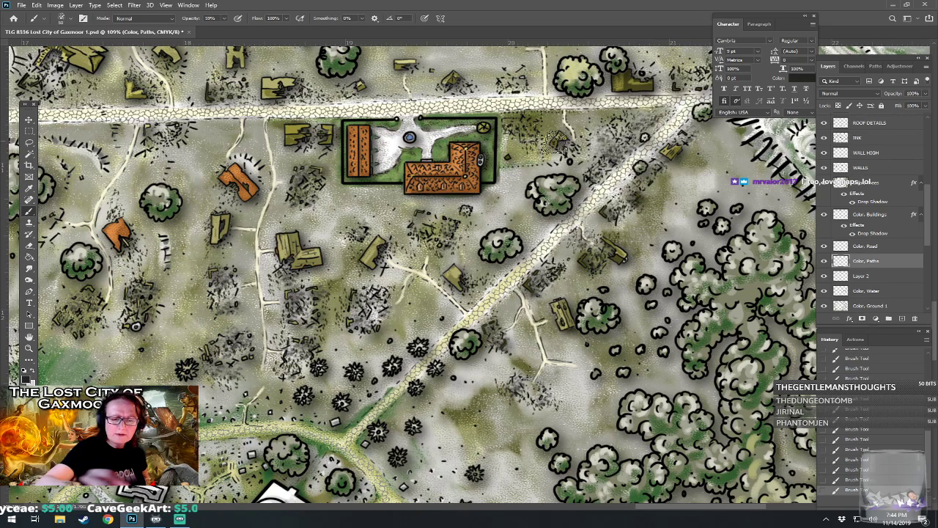
{"action": "left_click_drag", "start_coordinate": [539, 119], "coordinate": [461, 365]}
{"action": "left_click_drag", "start_coordinate": [529, 183], "coordinate": [508, 217]}
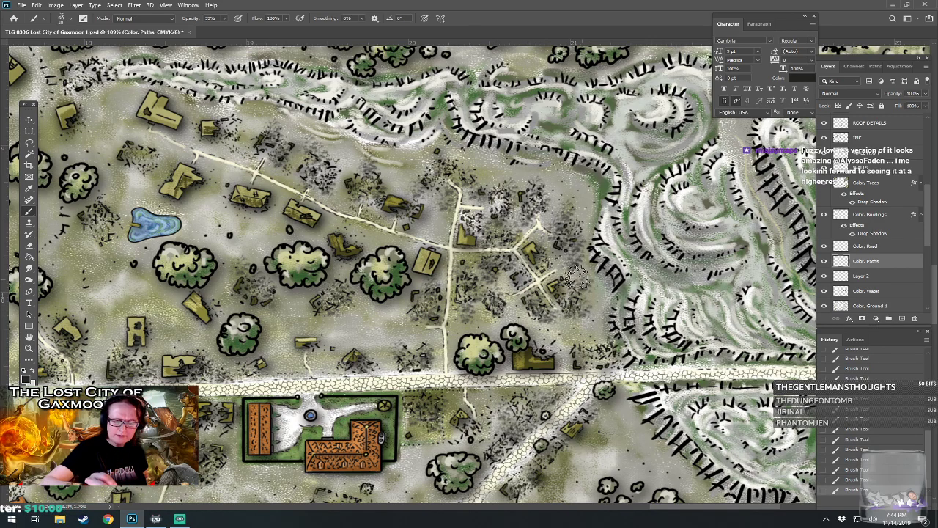
Brush dark rubble texture over the ruins between the pond and the city's east wall, and over the rubble at the wall gap.
{"action": "scroll", "coordinate": [564, 257], "scroll_direction": "down", "scroll_amount": 3}
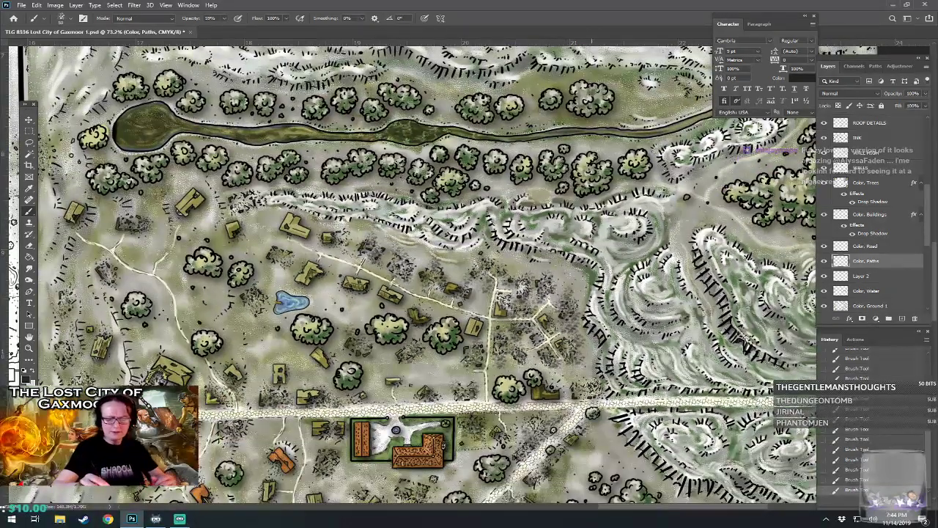
{"action": "left_click_drag", "start_coordinate": [74, 359], "coordinate": [270, 389]}
{"action": "scroll", "coordinate": [270, 385], "scroll_direction": "up", "scroll_amount": 3}
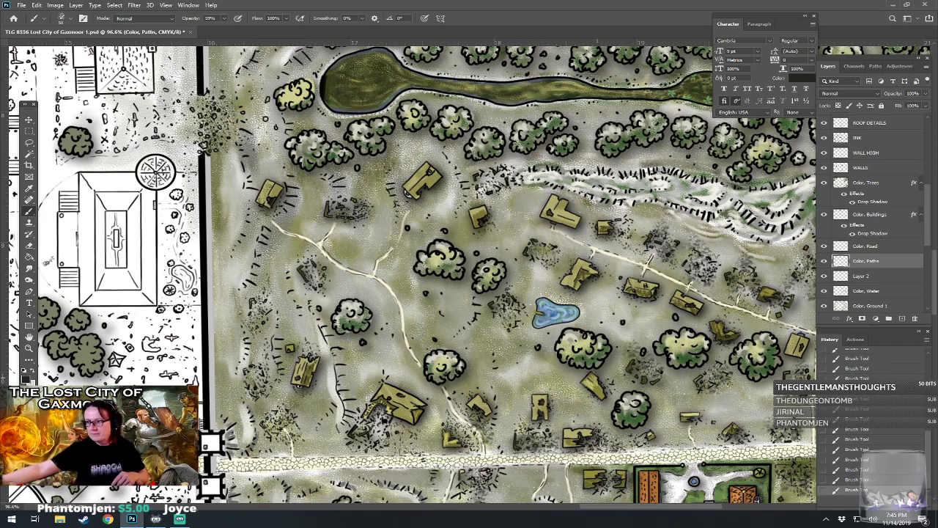
{"action": "left_click_drag", "start_coordinate": [486, 183], "coordinate": [505, 172]}
{"action": "left_click_drag", "start_coordinate": [334, 197], "coordinate": [354, 201]}
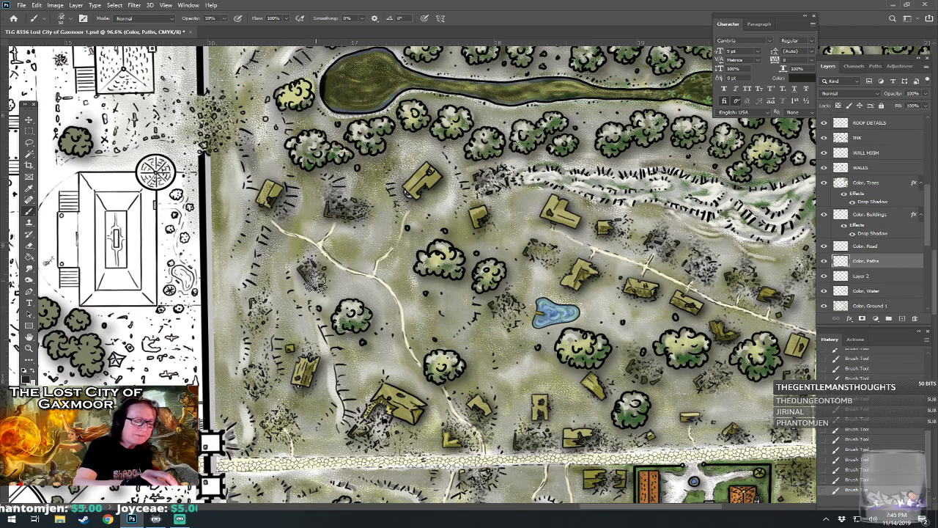
{"action": "left_click_drag", "start_coordinate": [327, 271], "coordinate": [306, 253]}
{"action": "left_click_drag", "start_coordinate": [254, 323], "coordinate": [257, 295]}
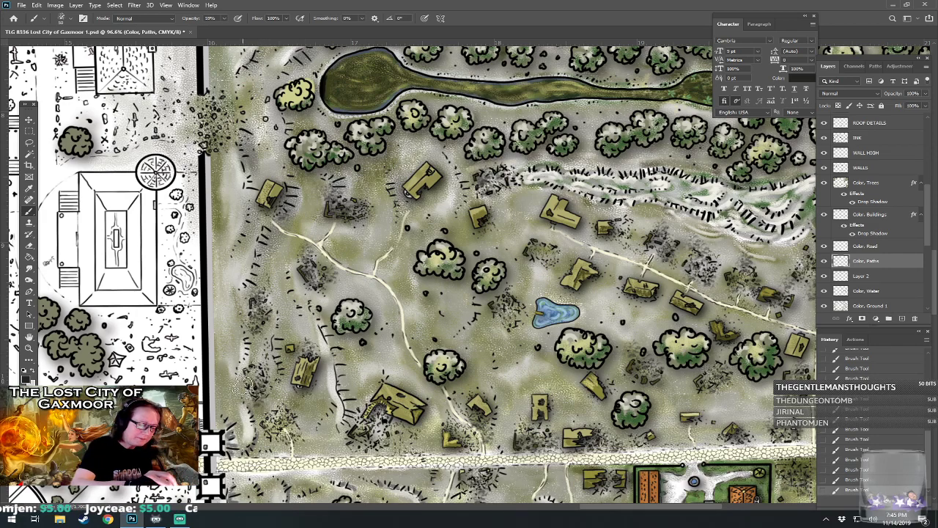
{"action": "mouse_move", "coordinate": [287, 412]}
{"action": "left_mouse_down"}
{"action": "mouse_move", "coordinate": [265, 423]}
{"action": "mouse_move", "coordinate": [284, 436]}
{"action": "mouse_move", "coordinate": [278, 405]}
{"action": "left_mouse_up"}
{"action": "mouse_move", "coordinate": [378, 430]}
{"action": "left_mouse_down"}
{"action": "mouse_move", "coordinate": [372, 437]}
{"action": "mouse_move", "coordinate": [381, 417]}
{"action": "left_mouse_up"}
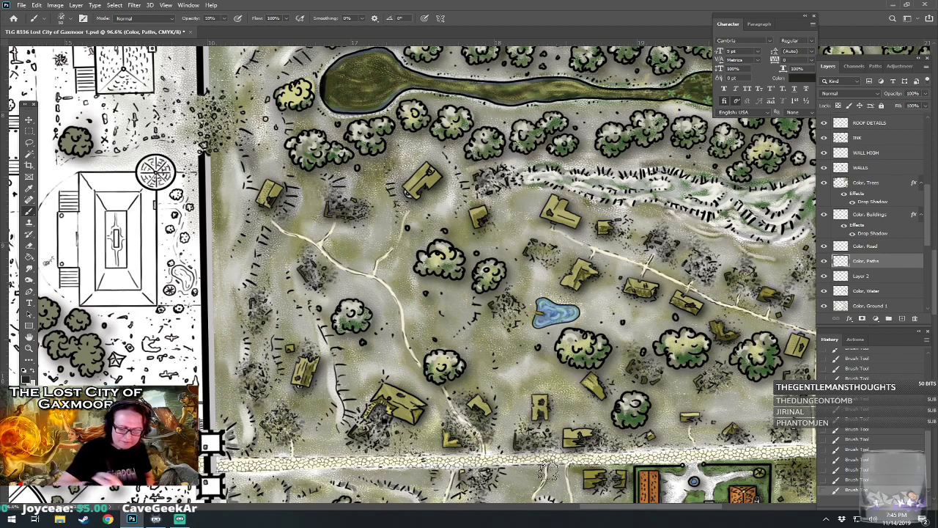
{"action": "scroll", "coordinate": [579, 462], "scroll_direction": "up", "scroll_amount": 3}
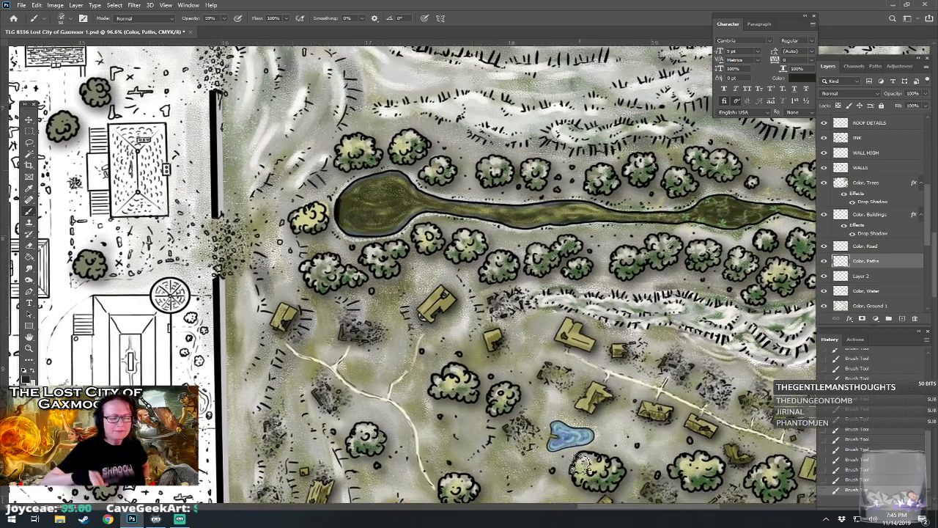
{"action": "left_click_drag", "start_coordinate": [213, 265], "coordinate": [204, 223]}
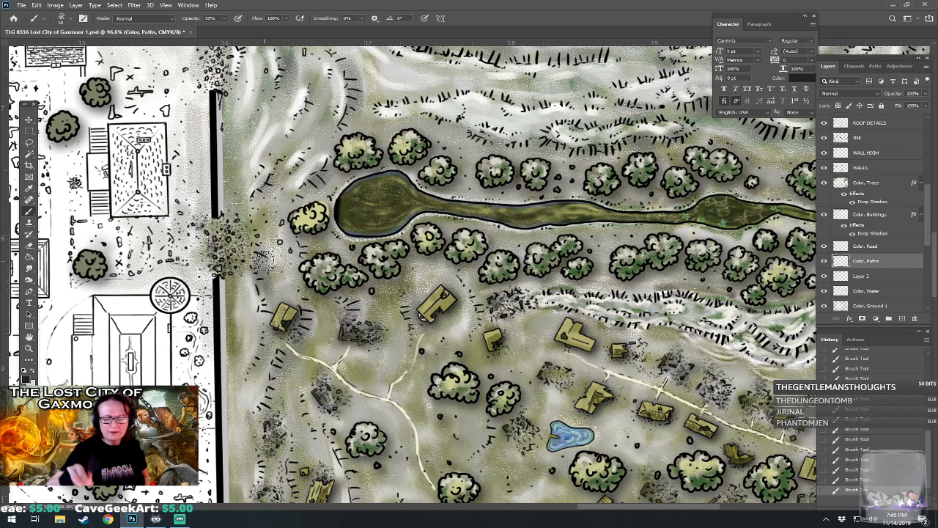
Examine the hills and forest edge north of the long green stream for ruins that still need rubble texture.
{"action": "scroll", "coordinate": [263, 262], "scroll_direction": "up", "scroll_amount": 4}
{"action": "scroll", "coordinate": [264, 262], "scroll_direction": "right", "scroll_amount": 4}
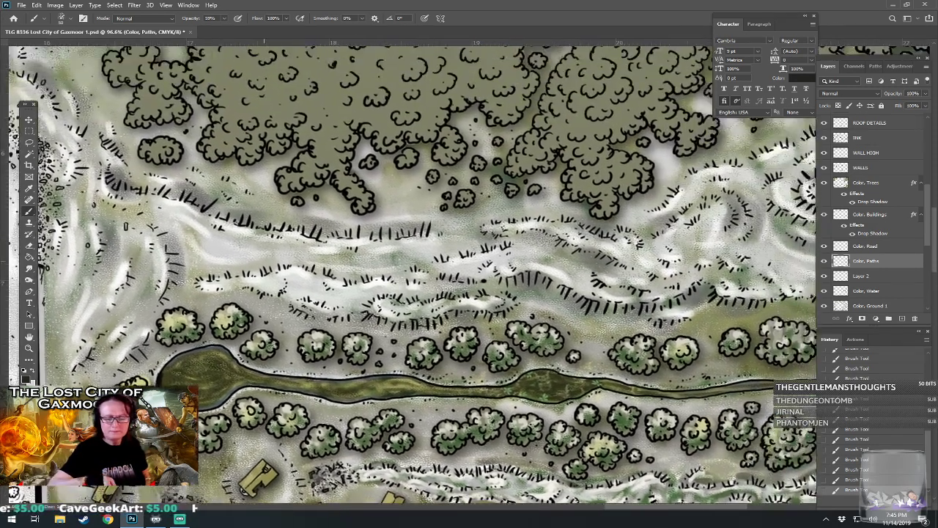
{"action": "scroll", "coordinate": [411, 271], "scroll_direction": "right", "scroll_amount": 3}
{"action": "scroll", "coordinate": [411, 272], "scroll_direction": "up", "scroll_amount": 1}
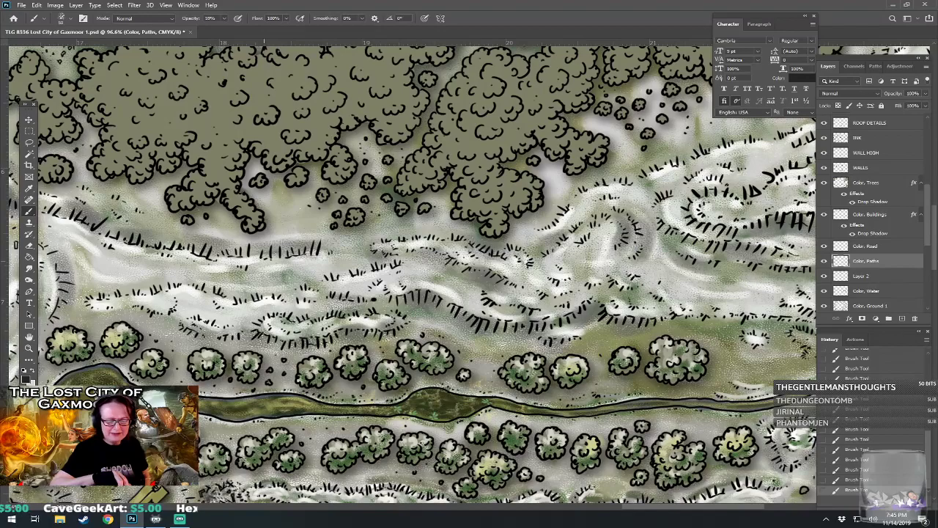
{"action": "scroll", "coordinate": [411, 271], "scroll_direction": "down", "scroll_amount": 1}
{"action": "scroll", "coordinate": [410, 271], "scroll_direction": "right", "scroll_amount": 1}
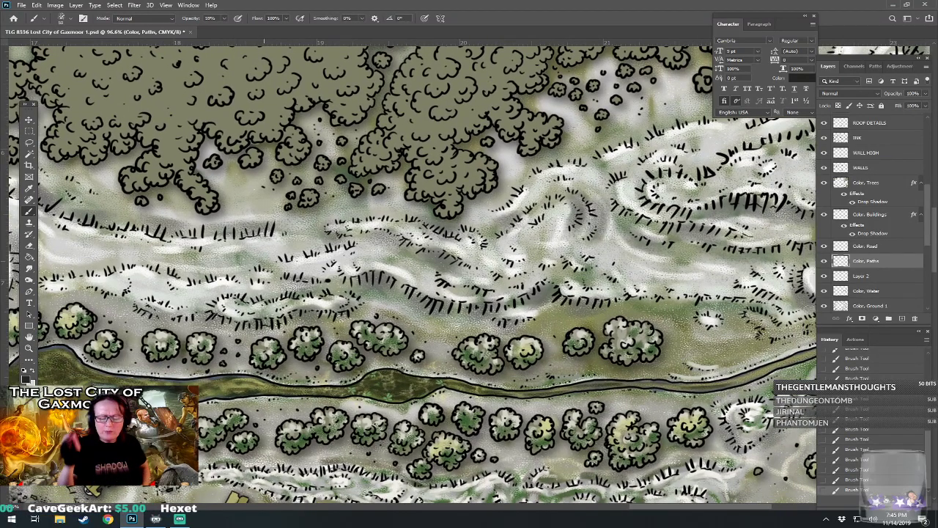
{"action": "scroll", "coordinate": [410, 271], "scroll_direction": "left", "scroll_amount": 2}
{"action": "scroll", "coordinate": [411, 271], "scroll_direction": "down", "scroll_amount": 1}
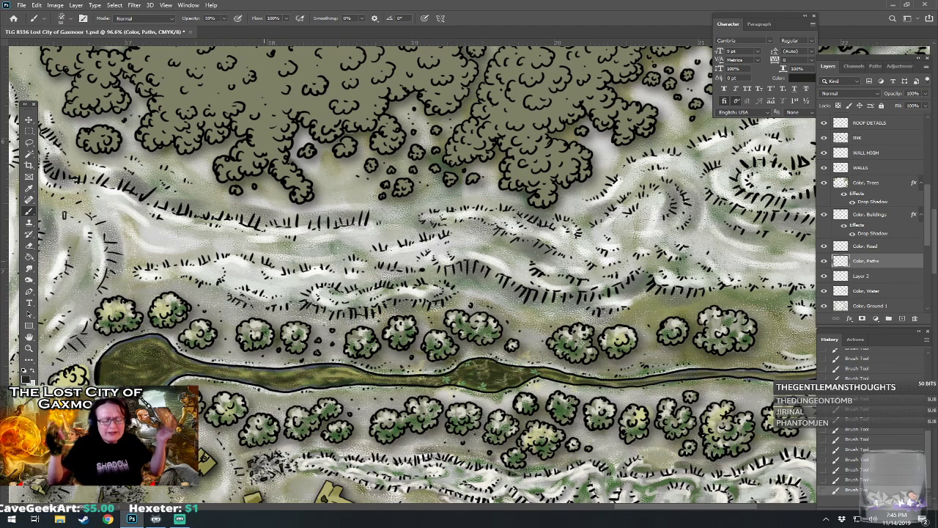
{"action": "scroll", "coordinate": [410, 271], "scroll_direction": "left", "scroll_amount": 2}
{"action": "scroll", "coordinate": [410, 271], "scroll_direction": "down", "scroll_amount": 1}
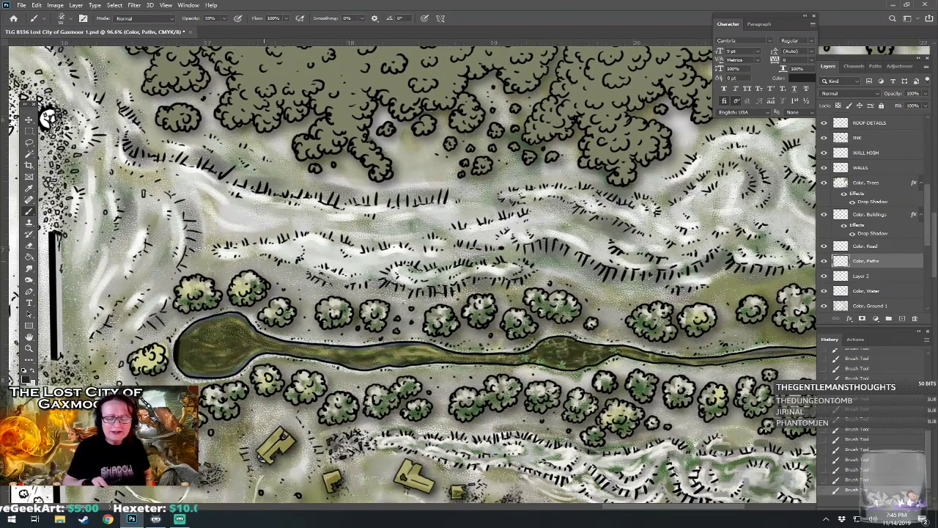
Brush dark rubble texture over the ruins in the clearing along the forest's western edge, beside the cluster of three trees.
{"action": "scroll", "coordinate": [411, 272], "scroll_direction": "left", "scroll_amount": 7}
{"action": "scroll", "coordinate": [410, 271], "scroll_direction": "up", "scroll_amount": 5}
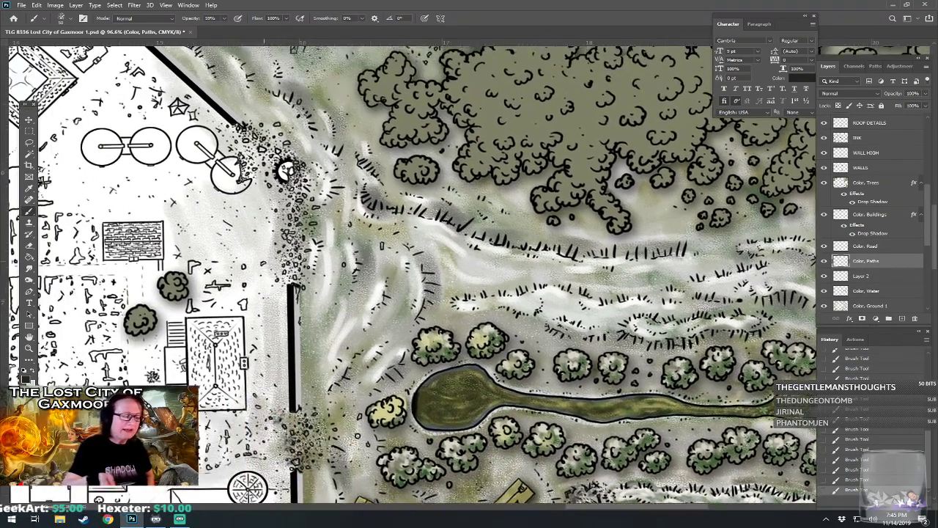
{"action": "scroll", "coordinate": [410, 271], "scroll_direction": "up", "scroll_amount": 4}
{"action": "scroll", "coordinate": [411, 271], "scroll_direction": "right", "scroll_amount": 1}
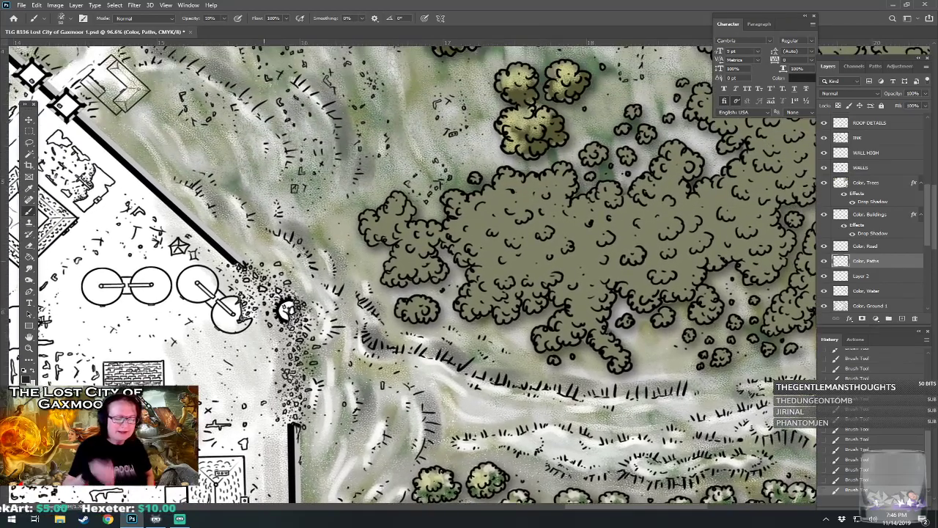
{"action": "scroll", "coordinate": [285, 310], "scroll_direction": "up", "scroll_amount": 5}
{"action": "scroll", "coordinate": [285, 310], "scroll_direction": "right", "scroll_amount": 1}
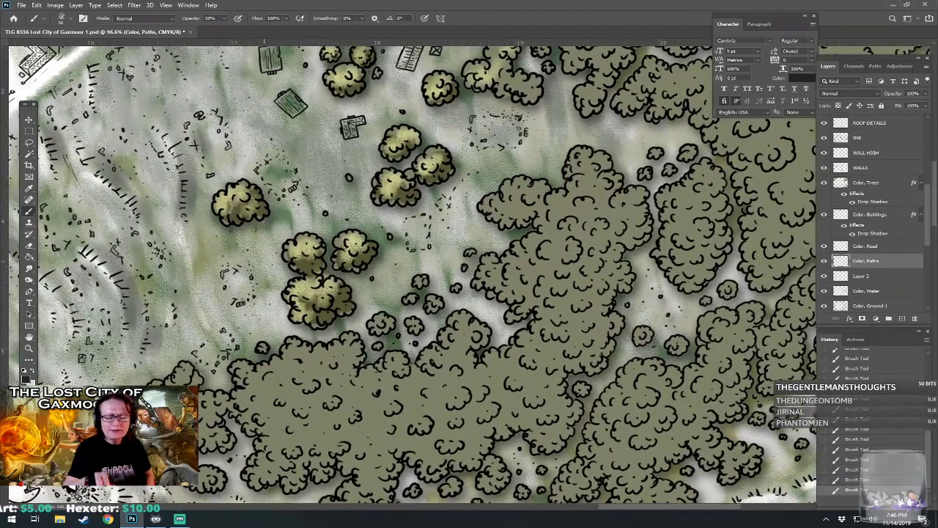
{"action": "scroll", "coordinate": [410, 271], "scroll_direction": "up", "scroll_amount": 3}
{"action": "scroll", "coordinate": [411, 272], "scroll_direction": "right", "scroll_amount": 2}
{"action": "mouse_move", "coordinate": [377, 264]}
{"action": "left_mouse_down"}
{"action": "mouse_move", "coordinate": [377, 283]}
{"action": "mouse_move", "coordinate": [392, 279]}
{"action": "mouse_move", "coordinate": [425, 231]}
{"action": "left_mouse_up"}
{"action": "mouse_move", "coordinate": [468, 187]}
{"action": "left_mouse_down"}
{"action": "mouse_move", "coordinate": [447, 183]}
{"action": "mouse_move", "coordinate": [440, 158]}
{"action": "mouse_move", "coordinate": [476, 157]}
{"action": "mouse_move", "coordinate": [489, 176]}
{"action": "mouse_move", "coordinate": [469, 179]}
{"action": "left_mouse_up"}
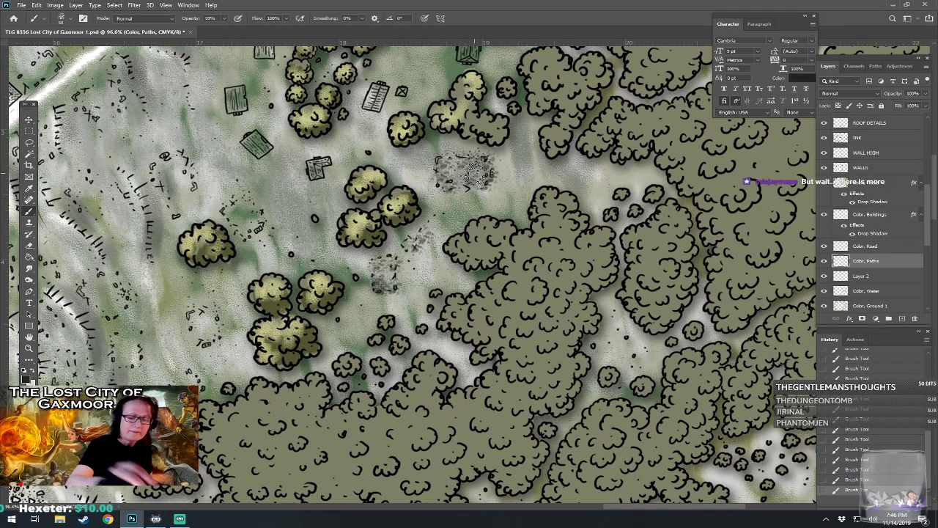
Brush dark rubble texture over the ruins around the lone tree and down to the forest edge outside the northeast wall.
{"action": "scroll", "coordinate": [469, 179], "scroll_direction": "right", "scroll_amount": 8}
{"action": "scroll", "coordinate": [469, 179], "scroll_direction": "up", "scroll_amount": 2}
{"action": "scroll", "coordinate": [410, 271], "scroll_direction": "left", "scroll_amount": 12}
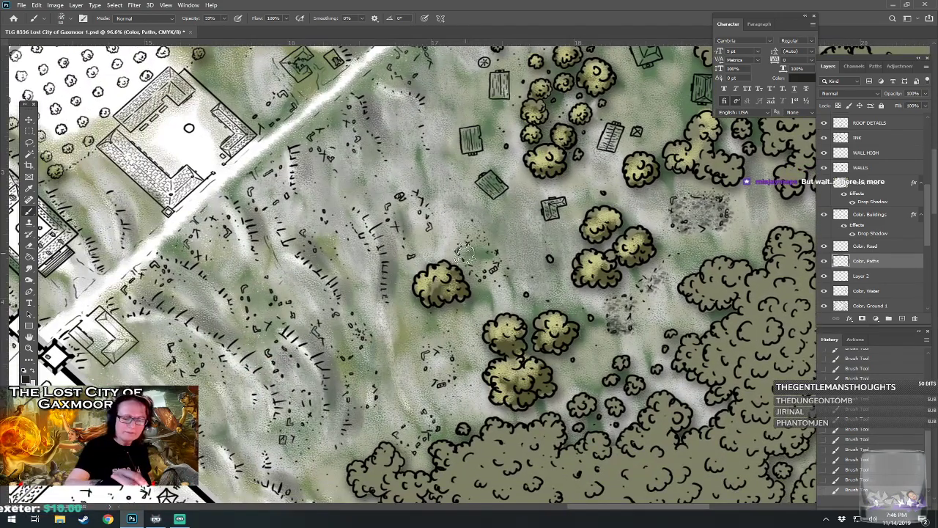
{"action": "mouse_move", "coordinate": [491, 254]}
{"action": "left_mouse_down"}
{"action": "mouse_move", "coordinate": [480, 270]}
{"action": "mouse_move", "coordinate": [412, 245]}
{"action": "mouse_move", "coordinate": [396, 209]}
{"action": "mouse_move", "coordinate": [414, 201]}
{"action": "mouse_move", "coordinate": [424, 229]}
{"action": "left_mouse_up"}
{"action": "mouse_move", "coordinate": [431, 365]}
{"action": "left_mouse_down"}
{"action": "mouse_move", "coordinate": [438, 372]}
{"action": "mouse_move", "coordinate": [444, 352]}
{"action": "left_mouse_up"}
{"action": "mouse_move", "coordinate": [400, 438]}
{"action": "left_mouse_down"}
{"action": "mouse_move", "coordinate": [425, 432]}
{"action": "mouse_move", "coordinate": [419, 416]}
{"action": "left_mouse_up"}
{"action": "mouse_move", "coordinate": [299, 424]}
{"action": "left_mouse_down"}
{"action": "mouse_move", "coordinate": [297, 399]}
{"action": "mouse_move", "coordinate": [307, 403]}
{"action": "mouse_move", "coordinate": [295, 438]}
{"action": "left_mouse_up"}
Brush dark rubble texture over the hillside ruins alongside the white path, from the gatehouse up past the walled courtyard building.
{"action": "mouse_move", "coordinate": [176, 354]}
{"action": "left_mouse_down"}
{"action": "mouse_move", "coordinate": [192, 348]}
{"action": "mouse_move", "coordinate": [160, 333]}
{"action": "left_mouse_up"}
{"action": "mouse_move", "coordinate": [132, 288]}
{"action": "left_mouse_down"}
{"action": "mouse_move", "coordinate": [154, 265]}
{"action": "mouse_move", "coordinate": [170, 282]}
{"action": "left_mouse_up"}
{"action": "mouse_move", "coordinate": [202, 251]}
{"action": "left_mouse_down"}
{"action": "mouse_move", "coordinate": [205, 227]}
{"action": "mouse_move", "coordinate": [213, 222]}
{"action": "mouse_move", "coordinate": [226, 245]}
{"action": "left_mouse_up"}
{"action": "mouse_move", "coordinate": [258, 322]}
{"action": "left_mouse_down"}
{"action": "mouse_move", "coordinate": [250, 290]}
{"action": "mouse_move", "coordinate": [285, 296]}
{"action": "mouse_move", "coordinate": [298, 321]}
{"action": "mouse_move", "coordinate": [346, 352]}
{"action": "mouse_move", "coordinate": [339, 316]}
{"action": "left_mouse_up"}
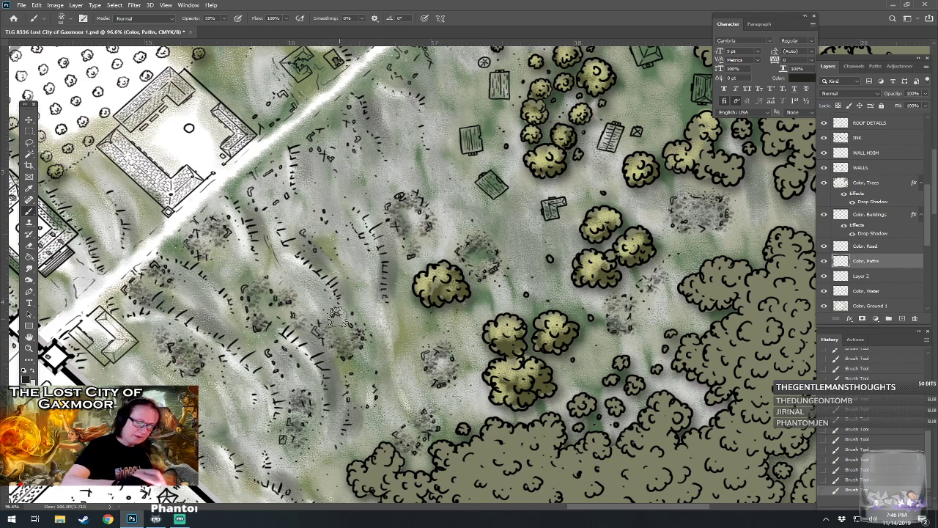
{"action": "mouse_move", "coordinate": [365, 365]}
{"action": "left_mouse_down"}
{"action": "mouse_move", "coordinate": [356, 405]}
{"action": "mouse_move", "coordinate": [369, 361]}
{"action": "left_mouse_up"}
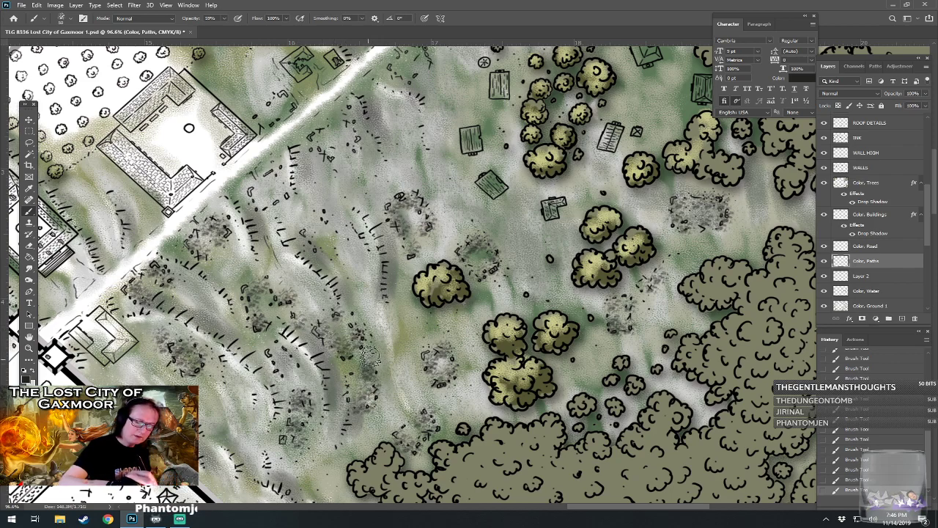
{"action": "mouse_move", "coordinate": [344, 262]}
{"action": "left_mouse_down"}
{"action": "mouse_move", "coordinate": [309, 239]}
{"action": "mouse_move", "coordinate": [320, 221]}
{"action": "mouse_move", "coordinate": [332, 237]}
{"action": "mouse_move", "coordinate": [263, 201]}
{"action": "mouse_move", "coordinate": [255, 192]}
{"action": "mouse_move", "coordinate": [279, 182]}
{"action": "left_mouse_up"}
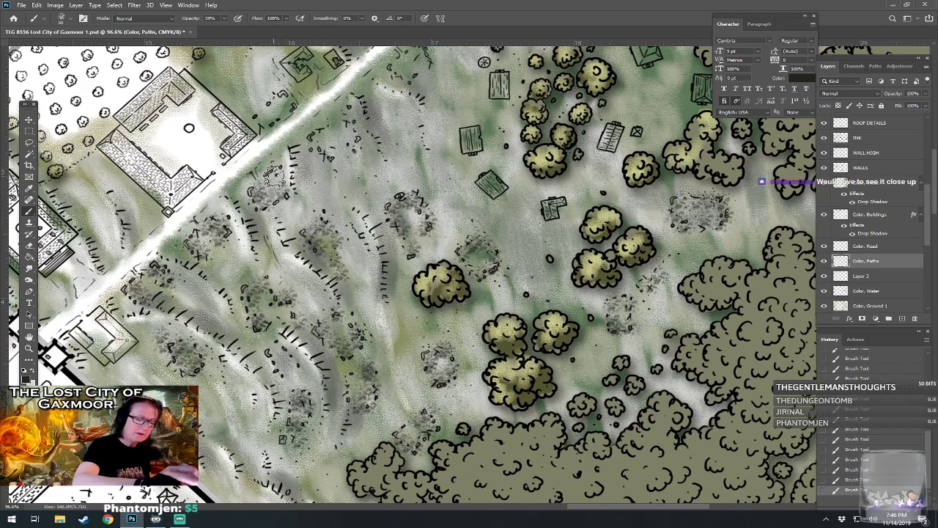
{"action": "mouse_move", "coordinate": [323, 150]}
{"action": "left_mouse_down"}
{"action": "mouse_move", "coordinate": [315, 138]}
{"action": "mouse_move", "coordinate": [337, 122]}
{"action": "mouse_move", "coordinate": [349, 139]}
{"action": "left_mouse_up"}
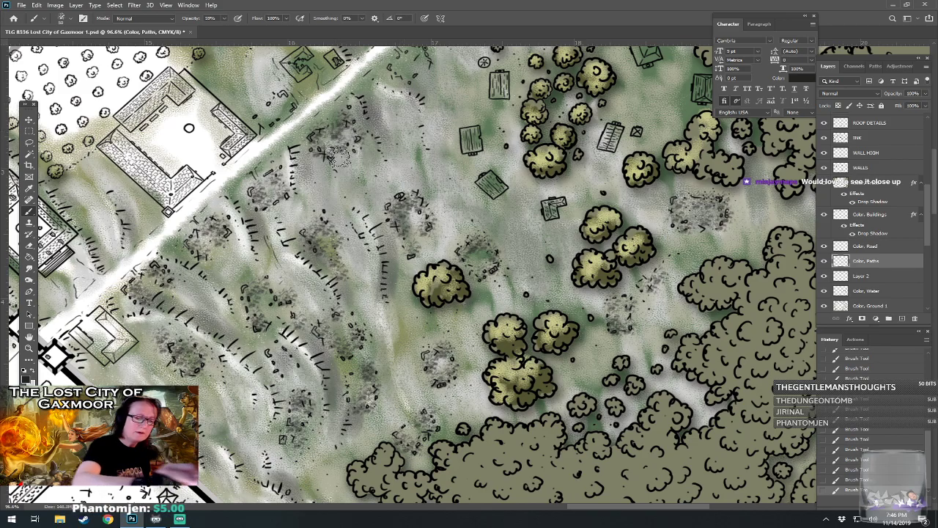
{"action": "left_click_drag", "start_coordinate": [262, 116], "coordinate": [276, 95]}
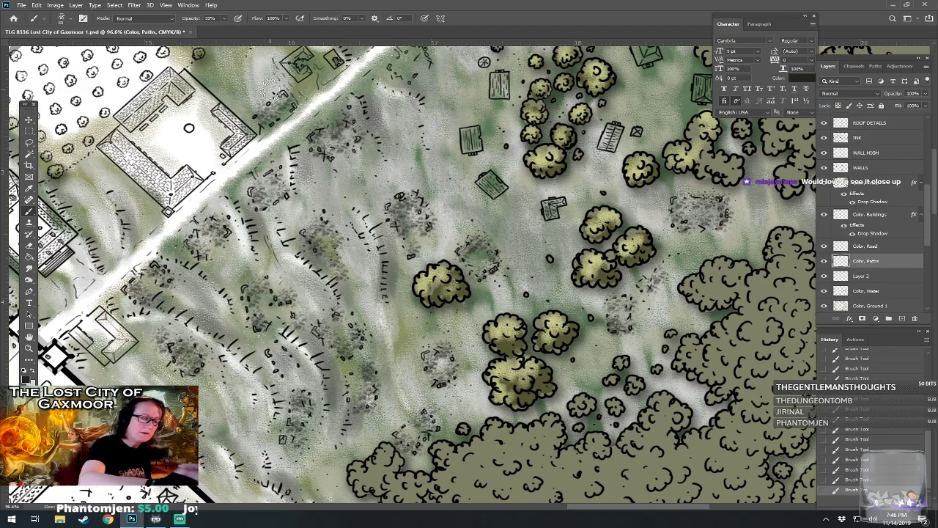
Brush dark rubble texture over the ruins beside the white path's bend and northward to the map's upper edge.
{"action": "scroll", "coordinate": [276, 89], "scroll_direction": "left", "scroll_amount": 4}
{"action": "scroll", "coordinate": [276, 90], "scroll_direction": "up", "scroll_amount": 4}
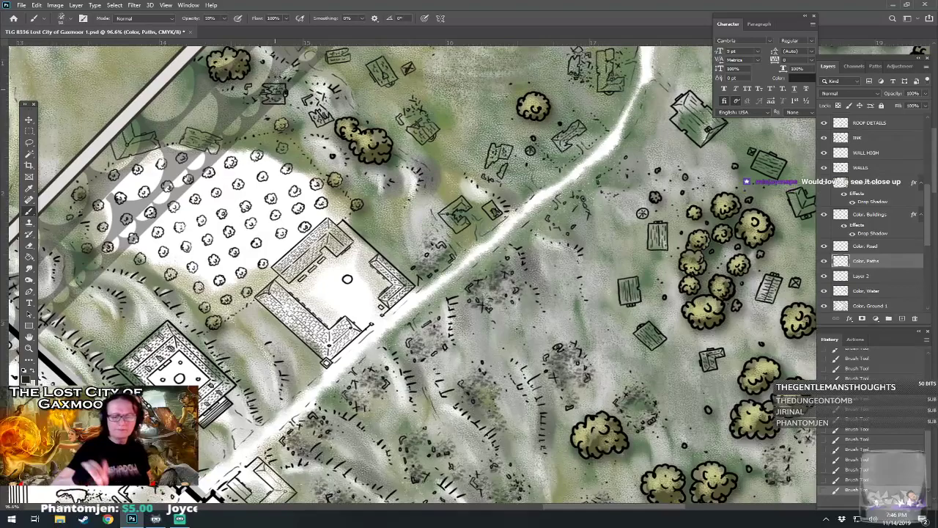
{"action": "left_click_drag", "start_coordinate": [564, 217], "coordinate": [614, 174]}
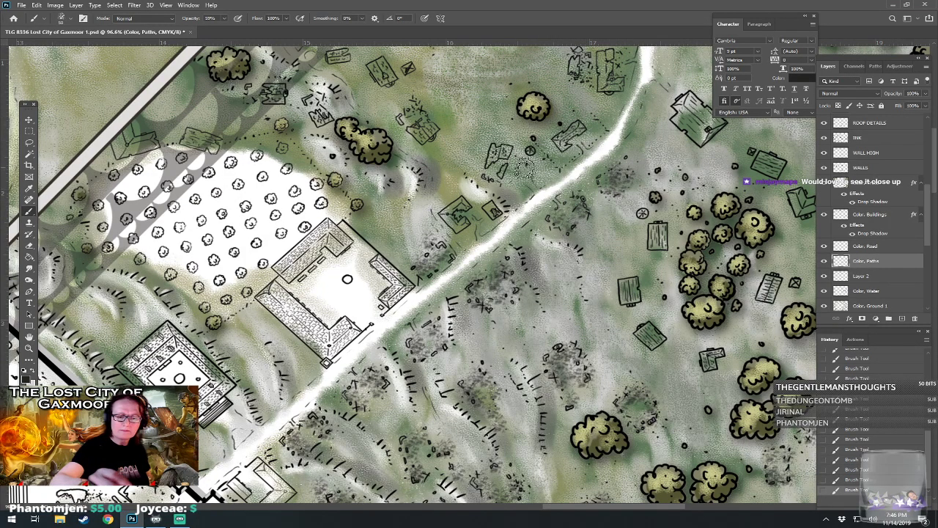
{"action": "scroll", "coordinate": [525, 154], "scroll_direction": "up", "scroll_amount": 3}
{"action": "scroll", "coordinate": [525, 154], "scroll_direction": "right", "scroll_amount": 1}
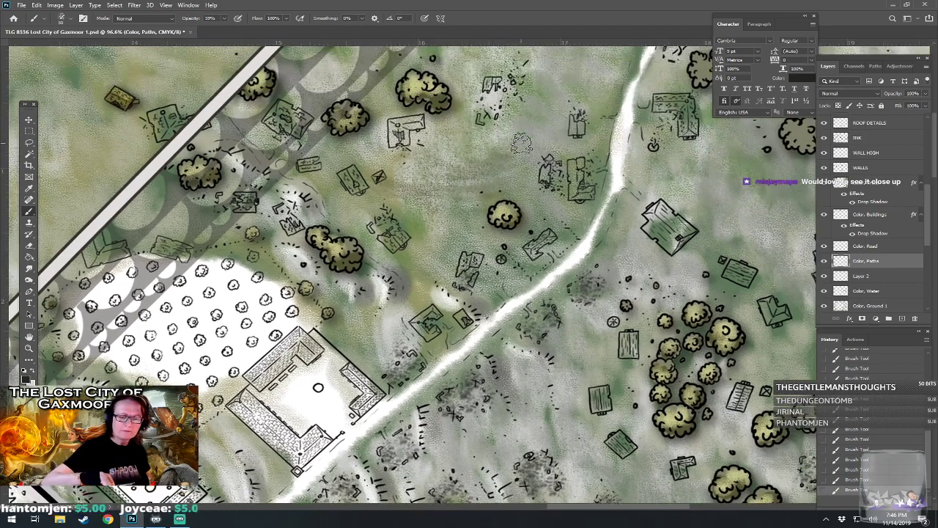
{"action": "scroll", "coordinate": [521, 143], "scroll_direction": "up", "scroll_amount": 3}
{"action": "scroll", "coordinate": [522, 143], "scroll_direction": "right", "scroll_amount": 3}
{"action": "left_click_drag", "start_coordinate": [462, 227], "coordinate": [458, 218]}
{"action": "scroll", "coordinate": [482, 193], "scroll_direction": "up", "scroll_amount": 6}
{"action": "scroll", "coordinate": [482, 193], "scroll_direction": "right", "scroll_amount": 4}
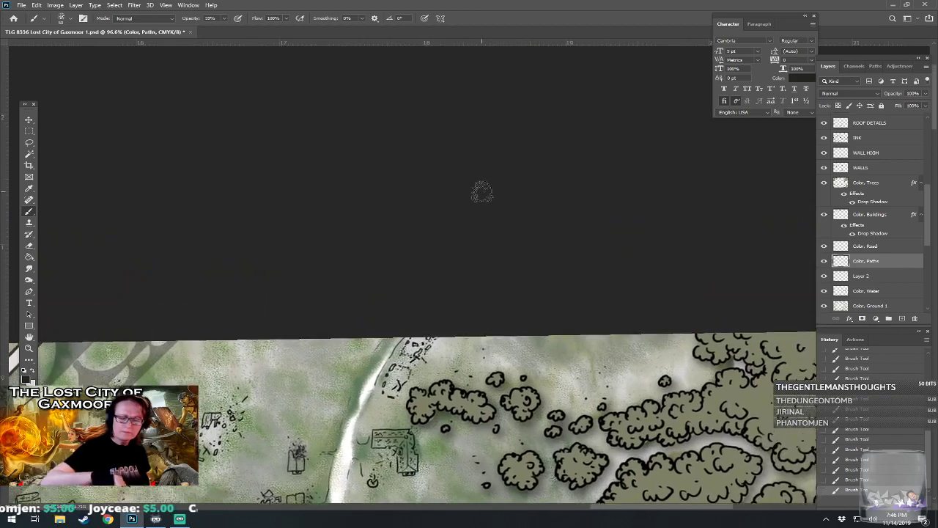
{"action": "mouse_move", "coordinate": [399, 381]}
{"action": "left_mouse_down"}
{"action": "mouse_move", "coordinate": [392, 385]}
{"action": "mouse_move", "coordinate": [415, 347]}
{"action": "left_mouse_up"}
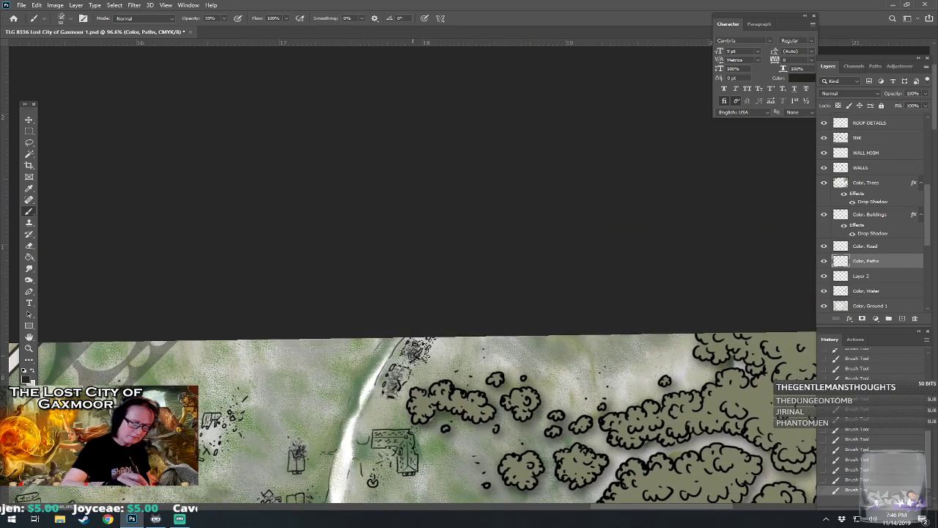
Brush dark rubble texture over the ruins among the uncoloured houses between the white path and the diagonal border strip.
{"action": "scroll", "coordinate": [429, 331], "scroll_direction": "down", "scroll_amount": 5}
{"action": "scroll", "coordinate": [430, 331], "scroll_direction": "left", "scroll_amount": 7}
{"action": "left_click_drag", "start_coordinate": [497, 282], "coordinate": [522, 248]}
{"action": "left_click_drag", "start_coordinate": [422, 311], "coordinate": [409, 312]}
{"action": "left_click_drag", "start_coordinate": [297, 376], "coordinate": [301, 387]}
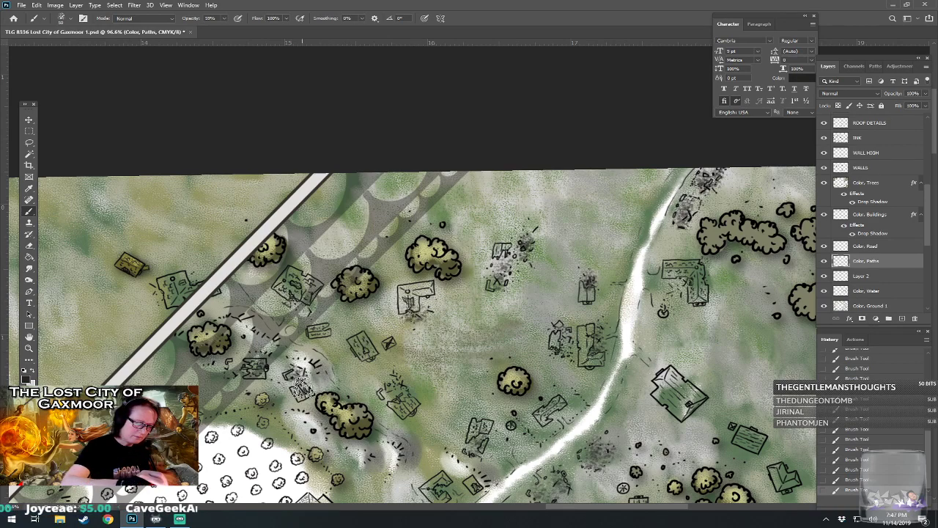
Brush dark rubble texture over the collapsed part of the large brick building and the ruins along the village paths west of the tents.
{"action": "mouse_move", "coordinate": [242, 369]}
{"action": "left_mouse_down"}
{"action": "mouse_move", "coordinate": [410, 275]}
{"action": "mouse_move", "coordinate": [669, 207]}
{"action": "mouse_move", "coordinate": [369, 406]}
{"action": "mouse_move", "coordinate": [395, 416]}
{"action": "left_mouse_up"}
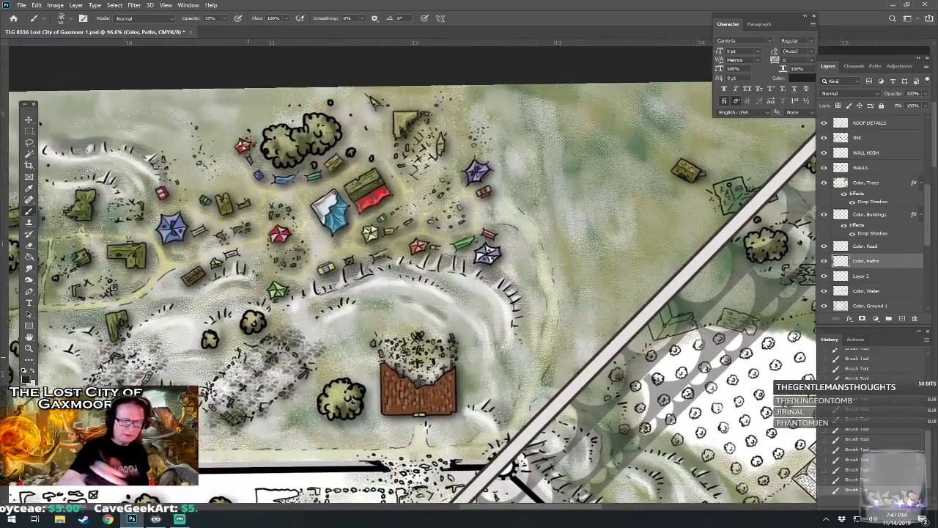
{"action": "mouse_move", "coordinate": [414, 366]}
{"action": "left_mouse_down"}
{"action": "mouse_move", "coordinate": [438, 369]}
{"action": "mouse_move", "coordinate": [453, 339]}
{"action": "left_mouse_up"}
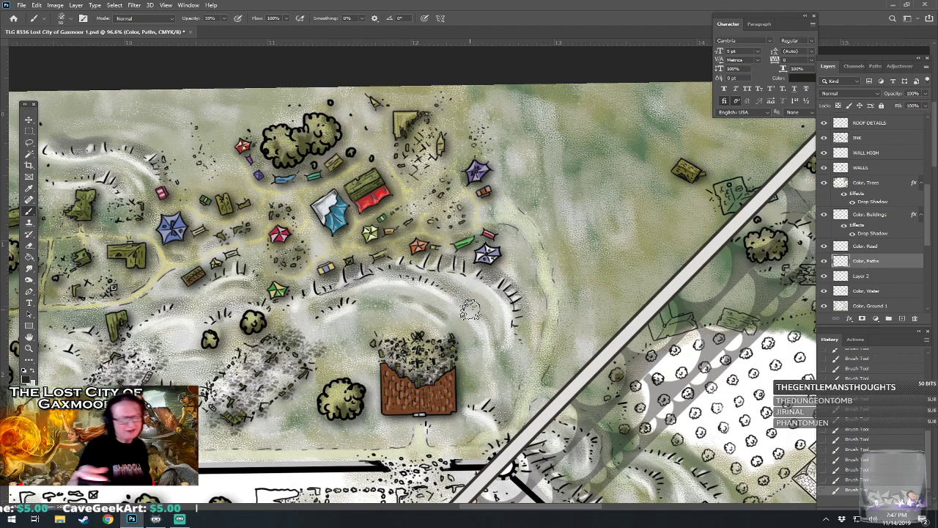
{"action": "scroll", "coordinate": [470, 309], "scroll_direction": "left", "scroll_amount": 3}
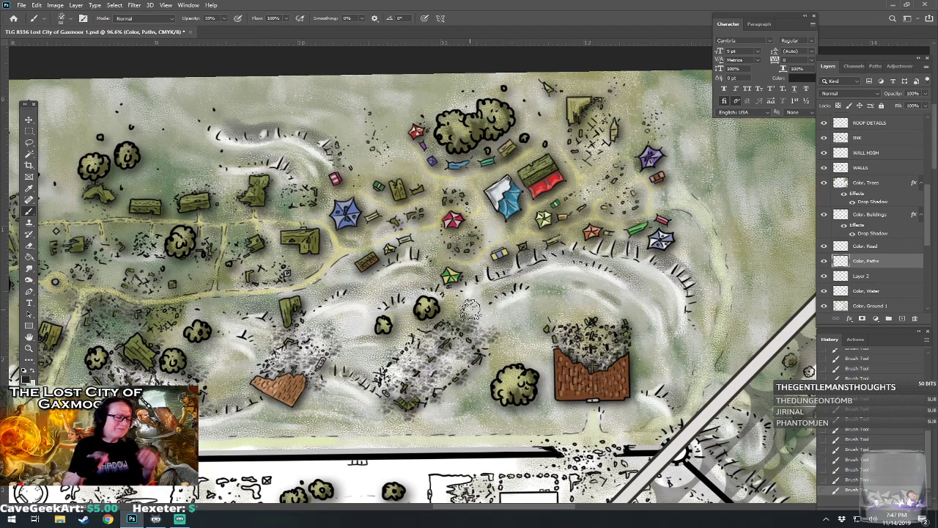
{"action": "scroll", "coordinate": [469, 312], "scroll_direction": "left", "scroll_amount": 3}
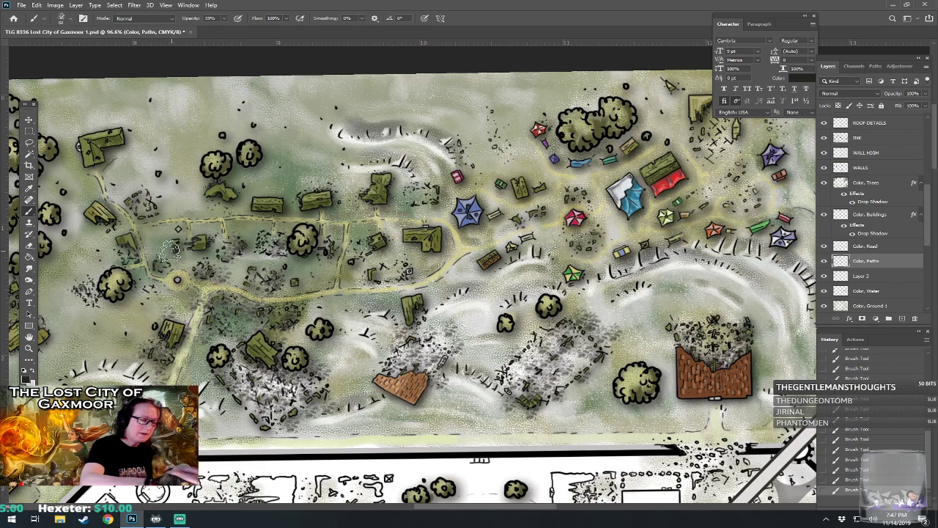
{"action": "left_click_drag", "start_coordinate": [177, 217], "coordinate": [264, 219]}
{"action": "mouse_move", "coordinate": [504, 197]}
{"action": "left_mouse_down"}
{"action": "mouse_move", "coordinate": [528, 193]}
{"action": "mouse_move", "coordinate": [363, 230]}
{"action": "left_mouse_up"}
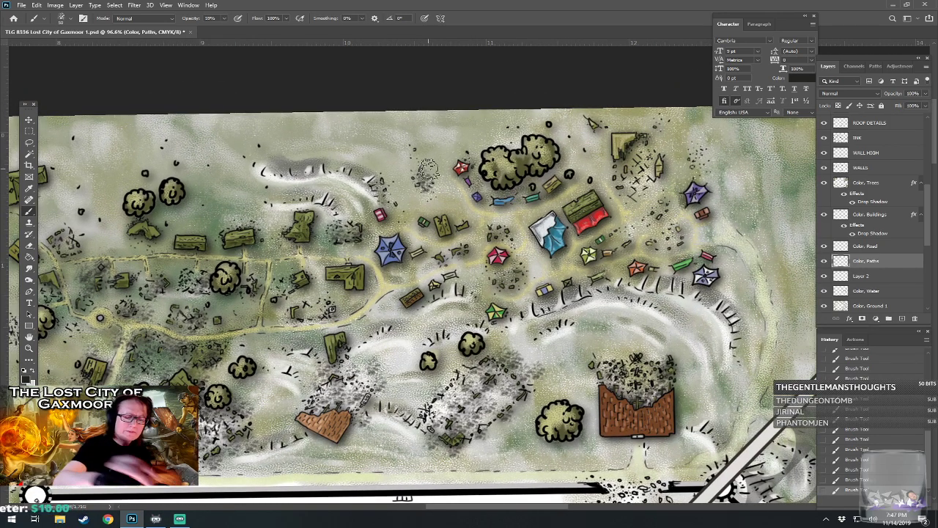
Brush dark rubble texture over the ruined L-shaped building and the scattered ruins around the easternmost tents.
{"action": "mouse_move", "coordinate": [627, 181]}
{"action": "left_mouse_down"}
{"action": "mouse_move", "coordinate": [630, 154]}
{"action": "mouse_move", "coordinate": [643, 172]}
{"action": "mouse_move", "coordinate": [641, 140]}
{"action": "mouse_move", "coordinate": [660, 168]}
{"action": "mouse_move", "coordinate": [682, 147]}
{"action": "mouse_move", "coordinate": [660, 119]}
{"action": "mouse_move", "coordinate": [670, 167]}
{"action": "mouse_move", "coordinate": [693, 194]}
{"action": "left_mouse_up"}
{"action": "mouse_move", "coordinate": [664, 234]}
{"action": "left_mouse_down"}
{"action": "mouse_move", "coordinate": [661, 240]}
{"action": "mouse_move", "coordinate": [678, 233]}
{"action": "mouse_move", "coordinate": [666, 207]}
{"action": "left_mouse_up"}
{"action": "left_click_drag", "start_coordinate": [700, 161], "coordinate": [689, 143]}
Review the coloured land around the city from the northern tent camp to the southern map edge, and save the document.
{"action": "scroll", "coordinate": [690, 142], "scroll_direction": "down", "scroll_amount": 8}
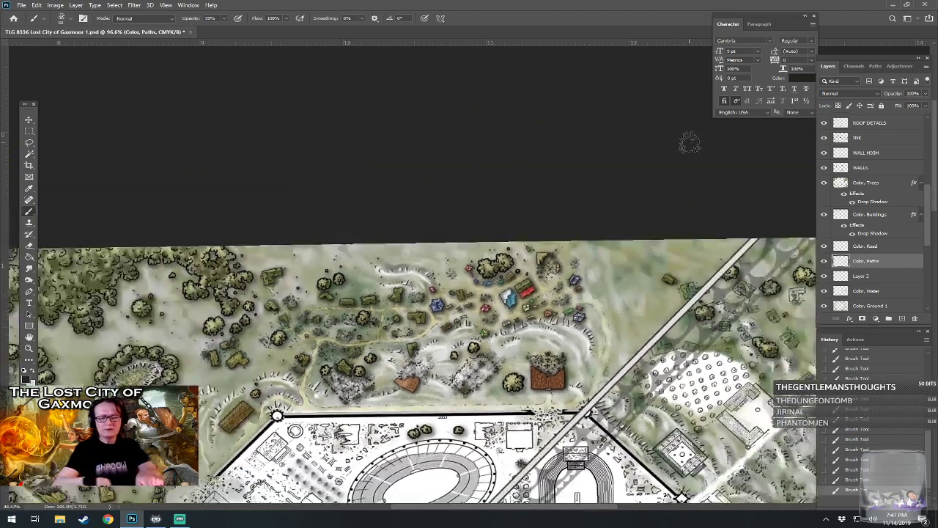
{"action": "scroll", "coordinate": [690, 142], "scroll_direction": "down", "scroll_amount": 3}
{"action": "scroll", "coordinate": [414, 150], "scroll_direction": "down", "scroll_amount": 4}
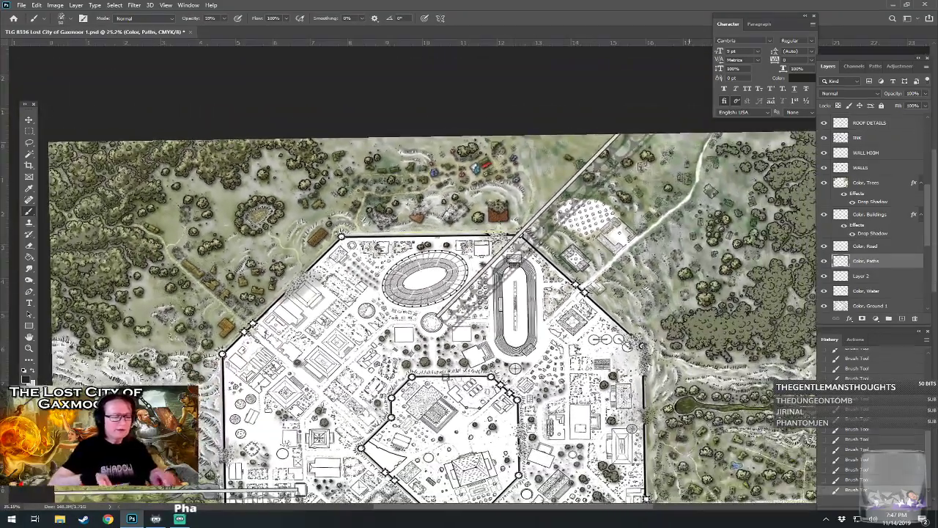
{"action": "left_click_drag", "start_coordinate": [501, 303], "coordinate": [495, 44]}
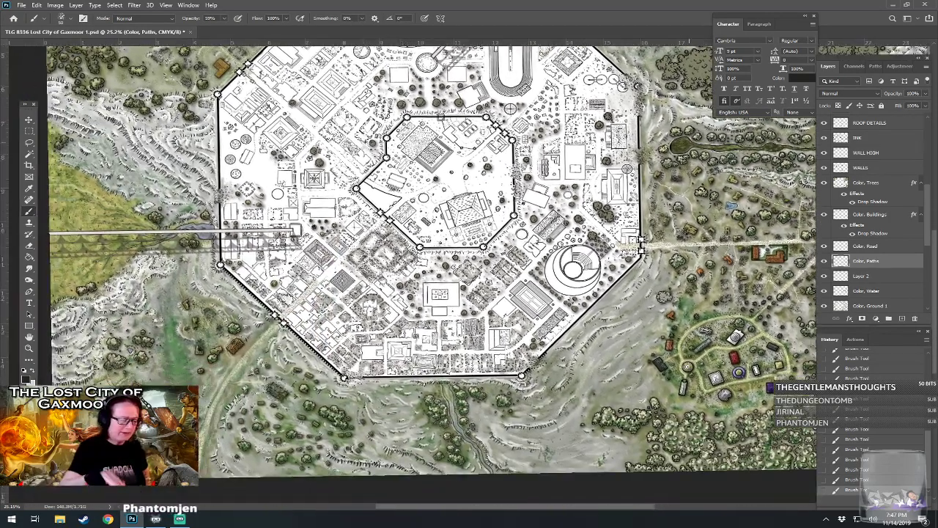
{"action": "left_click_drag", "start_coordinate": [441, 116], "coordinate": [409, 315]}
{"action": "scroll", "coordinate": [575, 469], "scroll_direction": "down", "scroll_amount": 1}
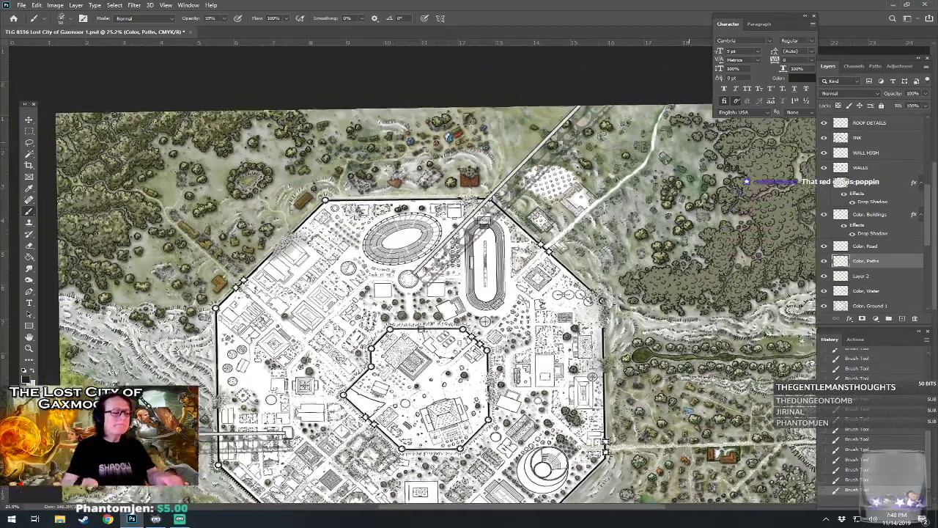
{"action": "scroll", "coordinate": [410, 293], "scroll_direction": "up", "scroll_amount": 1}
{"action": "scroll", "coordinate": [411, 293], "scroll_direction": "up", "scroll_amount": 1}
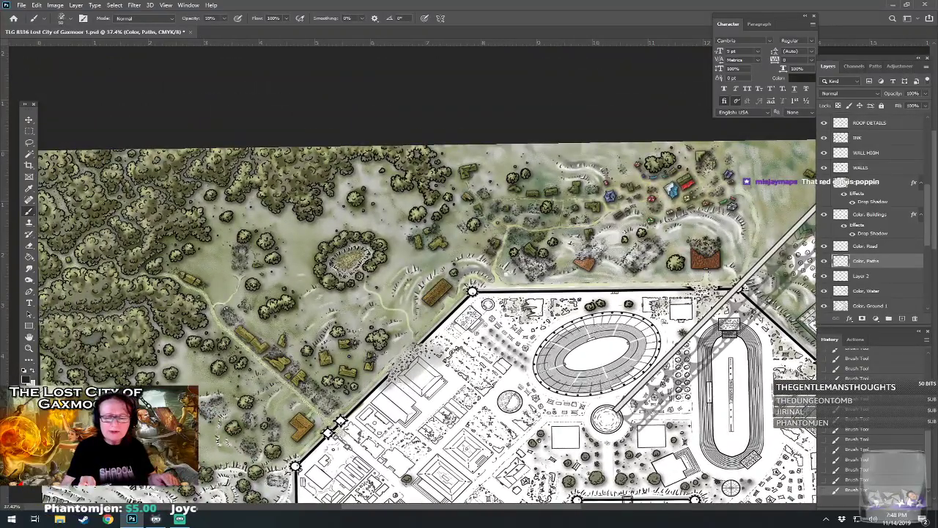
{"action": "scroll", "coordinate": [411, 293], "scroll_direction": "up", "scroll_amount": 1}
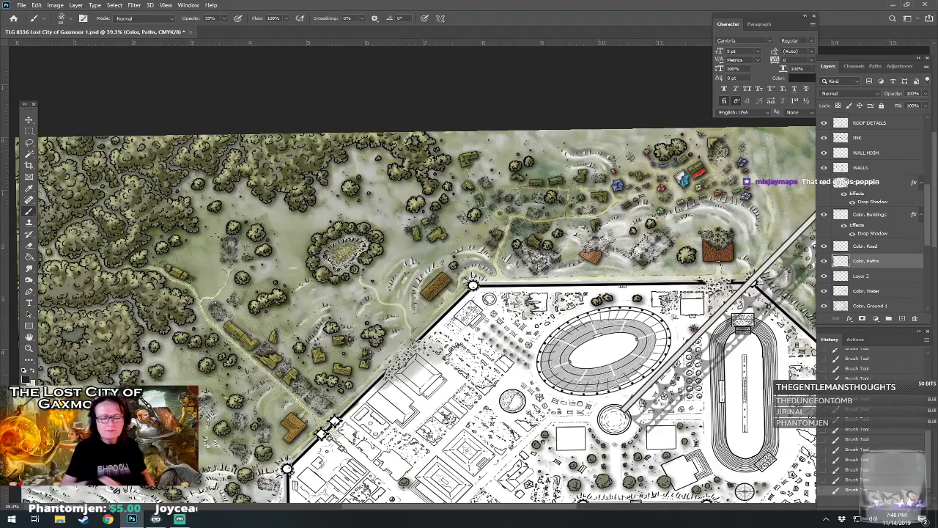
{"action": "key", "text": "ctrl+s"}
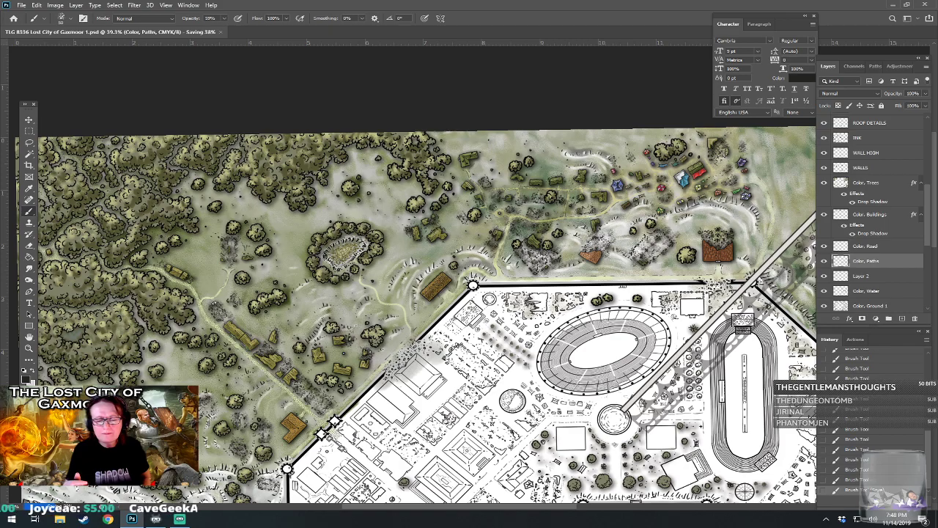
Compare the coloured surroundings with the uncoloured walled city across the whole map.
{"action": "left_click_drag", "start_coordinate": [769, 215], "coordinate": [600, 187]}
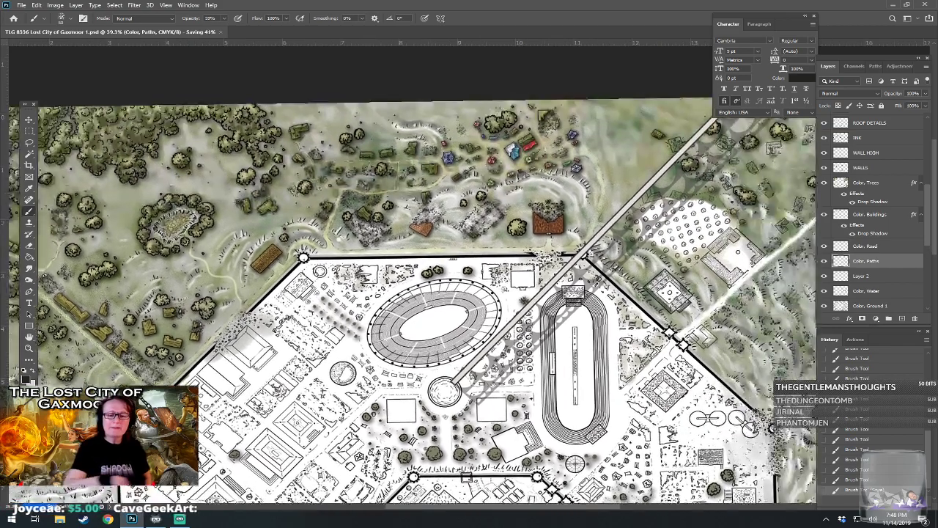
{"action": "left_click_drag", "start_coordinate": [742, 199], "coordinate": [734, 231]}
{"action": "scroll", "coordinate": [383, 293], "scroll_direction": "up", "scroll_amount": 5}
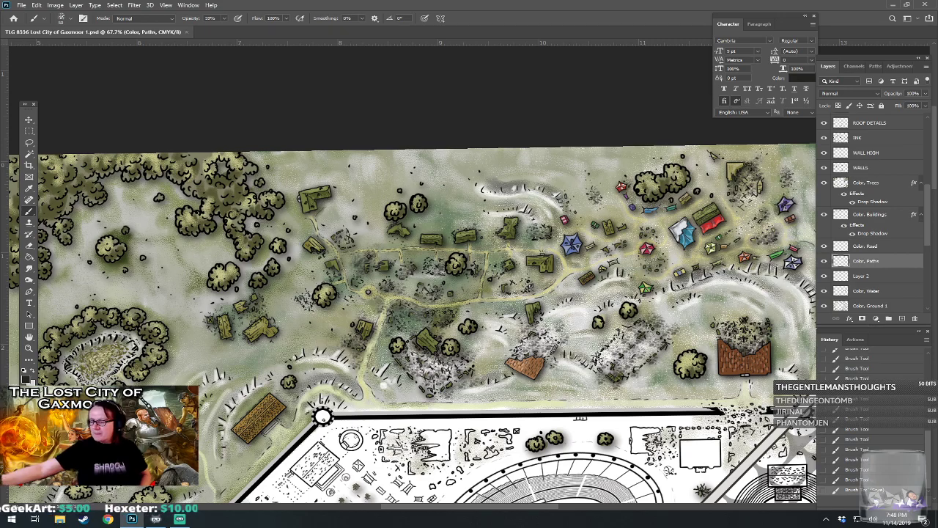
{"action": "scroll", "coordinate": [411, 293], "scroll_direction": "down", "scroll_amount": 5}
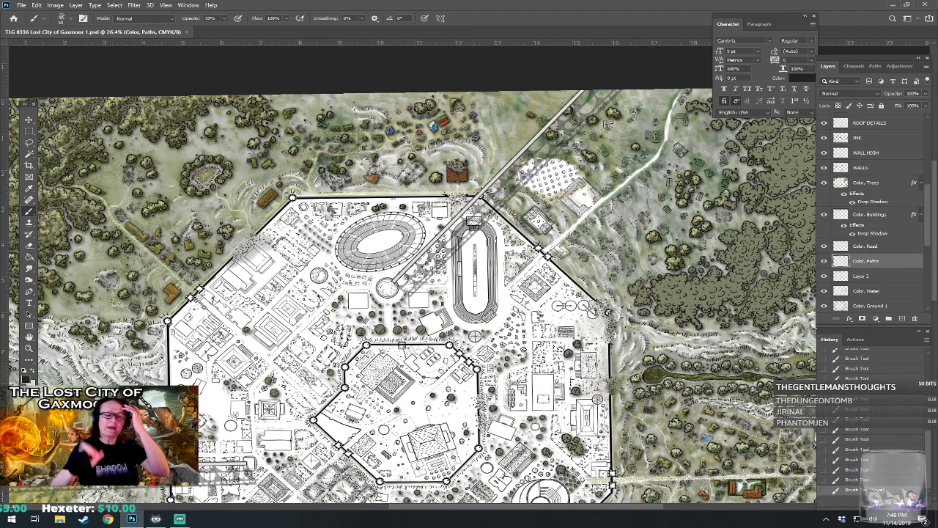
{"action": "left_click_drag", "start_coordinate": [469, 293], "coordinate": [397, 296]}
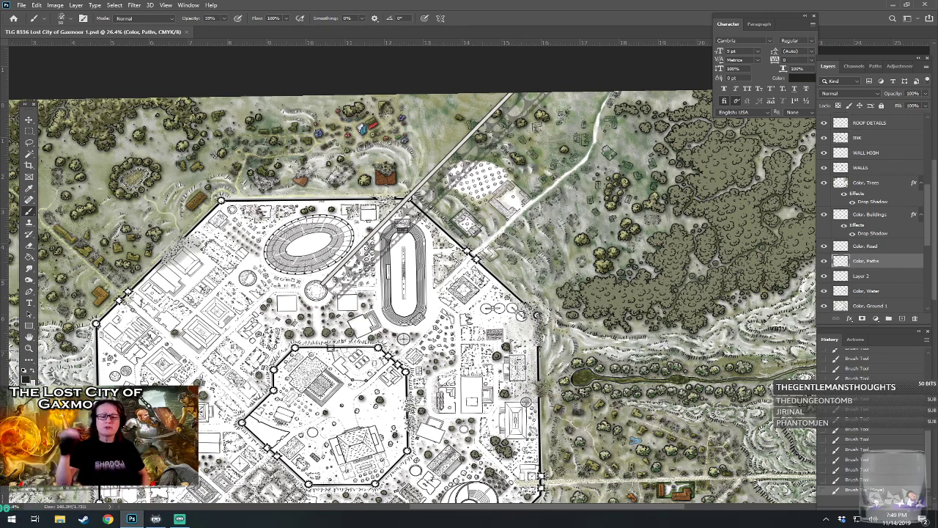
{"action": "scroll", "coordinate": [536, 302], "scroll_direction": "down", "scroll_amount": 3}
{"action": "left_click_drag", "start_coordinate": [536, 302], "coordinate": [549, 187]}
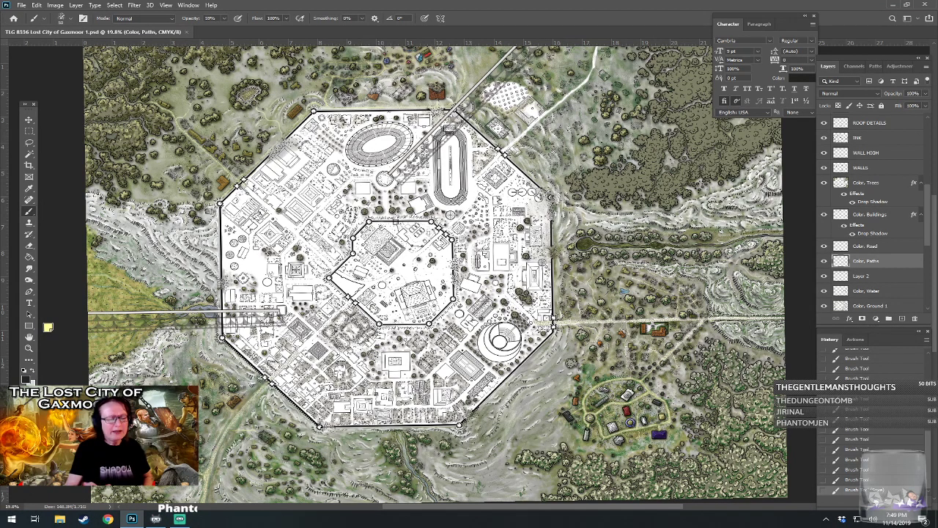
{"action": "left_click_drag", "start_coordinate": [549, 187], "coordinate": [558, 203]}
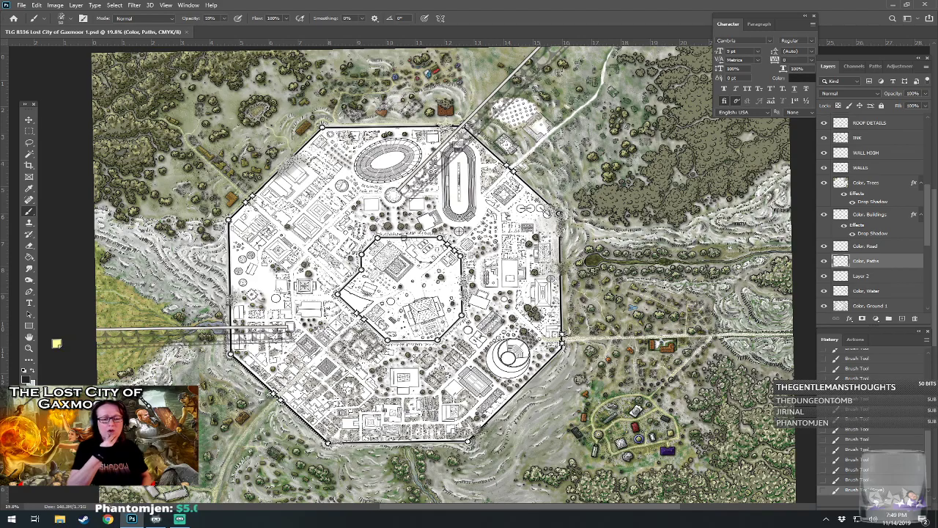
{"action": "left_click_drag", "start_coordinate": [419, 88], "coordinate": [444, 230]}
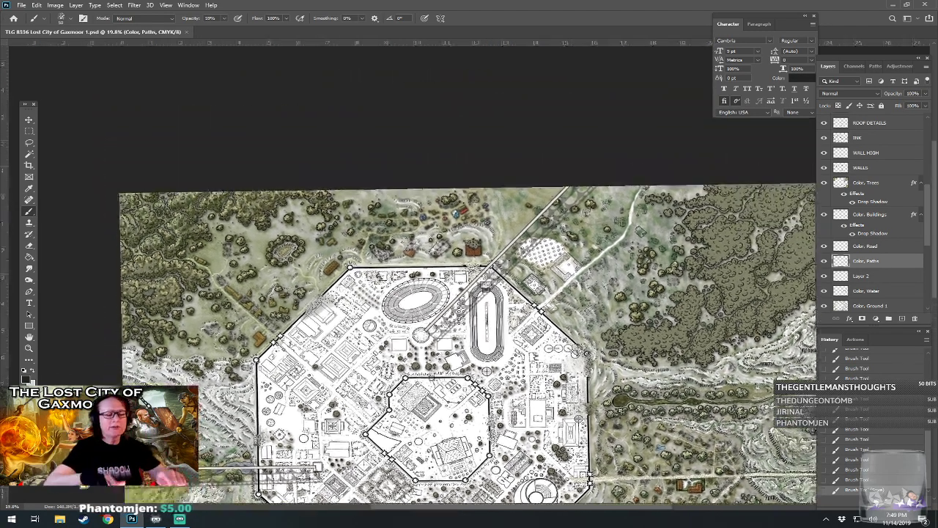
Examine the finished area north of the wall, from the tree-ringed pit past the tent camp to the uncoloured orchard.
{"action": "scroll", "coordinate": [444, 229], "scroll_direction": "up", "scroll_amount": 4}
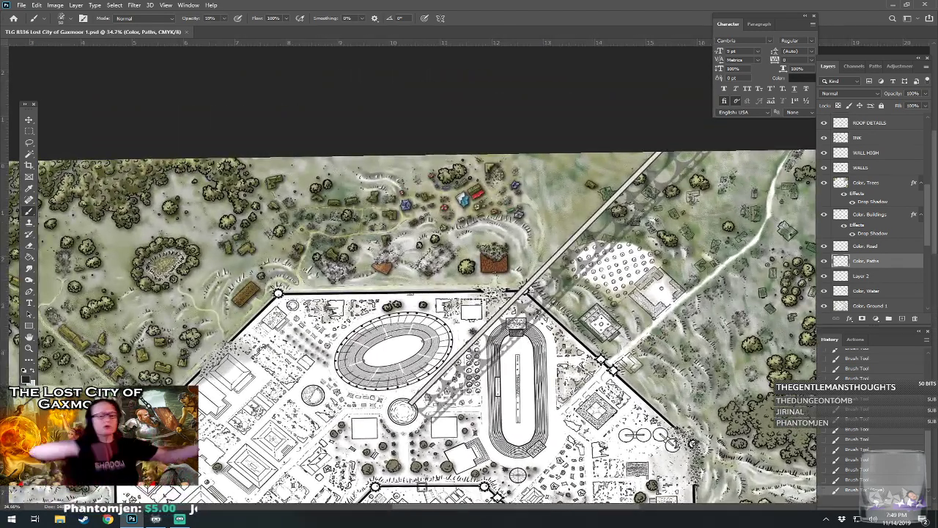
{"action": "left_click_drag", "start_coordinate": [112, 289], "coordinate": [271, 322]}
{"action": "scroll", "coordinate": [271, 322], "scroll_direction": "up", "scroll_amount": 7}
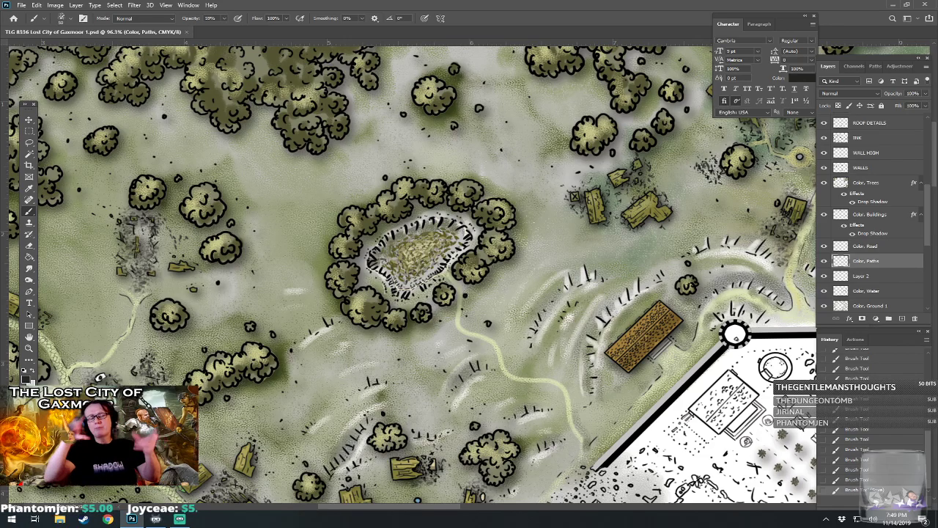
{"action": "left_click_drag", "start_coordinate": [567, 318], "coordinate": [306, 357]}
{"action": "left_click_drag", "start_coordinate": [579, 300], "coordinate": [308, 356]}
{"action": "left_click_drag", "start_coordinate": [527, 307], "coordinate": [310, 357]}
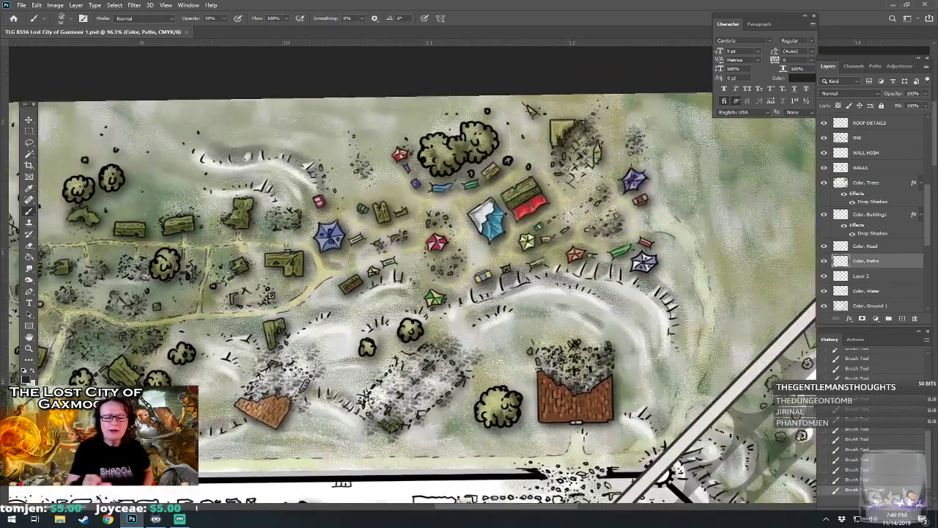
{"action": "left_click_drag", "start_coordinate": [527, 330], "coordinate": [345, 277]}
{"action": "left_click_drag", "start_coordinate": [469, 315], "coordinate": [374, 240]}
{"action": "left_click_drag", "start_coordinate": [469, 293], "coordinate": [404, 329]}
{"action": "left_click_drag", "start_coordinate": [410, 293], "coordinate": [319, 418]}
{"action": "left_click_drag", "start_coordinate": [235, 498], "coordinate": [284, 427]}
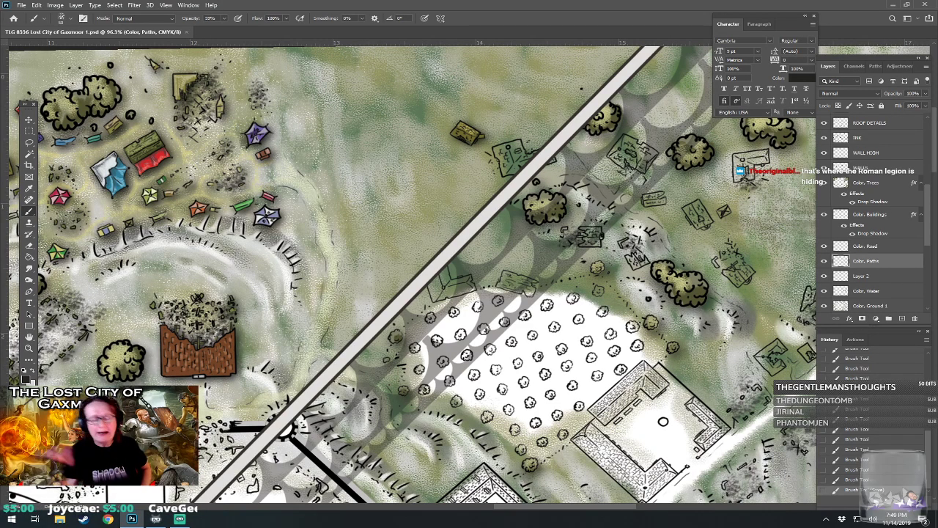
{"action": "left_click_drag", "start_coordinate": [354, 472], "coordinate": [374, 385]}
{"action": "scroll", "coordinate": [373, 386], "scroll_direction": "down", "scroll_amount": 5}
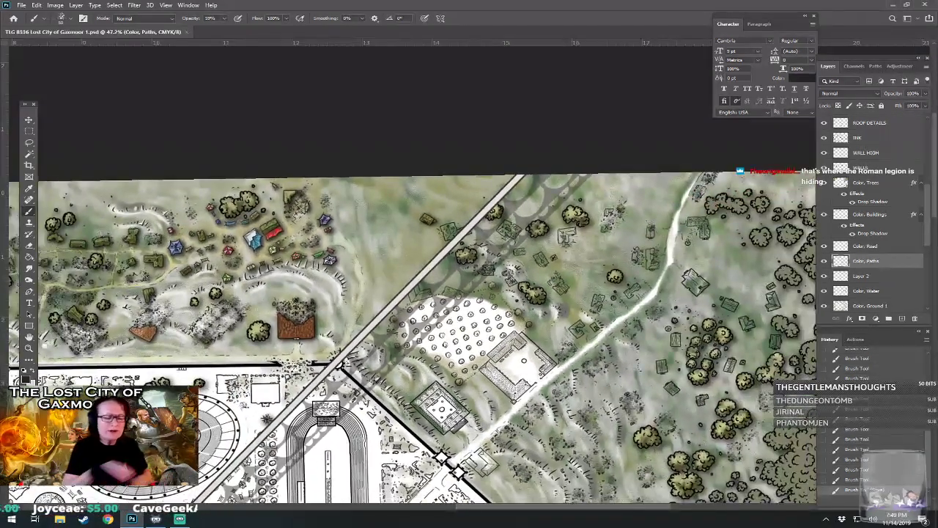
Examine the uncoloured city interior around the round pool, the oval arena, the western wall district and the racetrack.
{"action": "left_click_drag", "start_coordinate": [293, 440], "coordinate": [397, 269]}
{"action": "scroll", "coordinate": [258, 374], "scroll_direction": "up", "scroll_amount": 9}
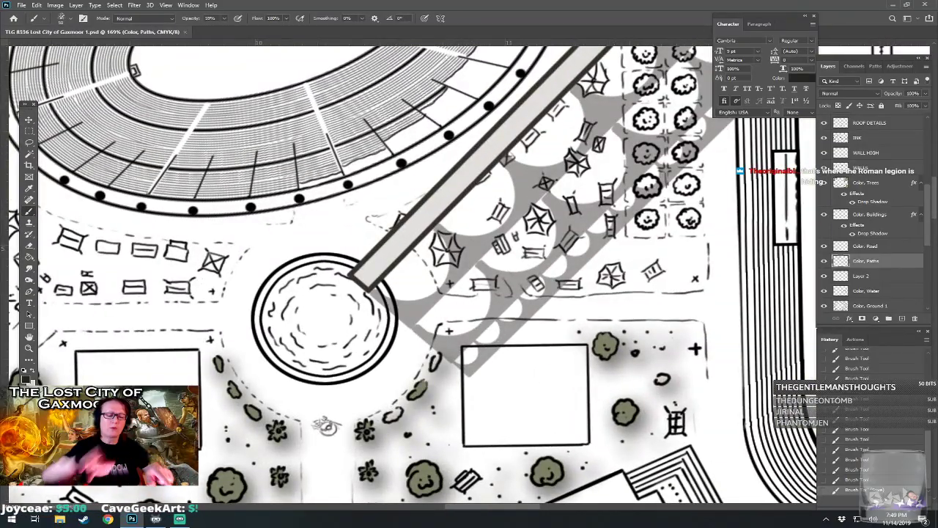
{"action": "scroll", "coordinate": [270, 490], "scroll_direction": "down", "scroll_amount": 6}
{"action": "left_click_drag", "start_coordinate": [454, 242], "coordinate": [565, 181]}
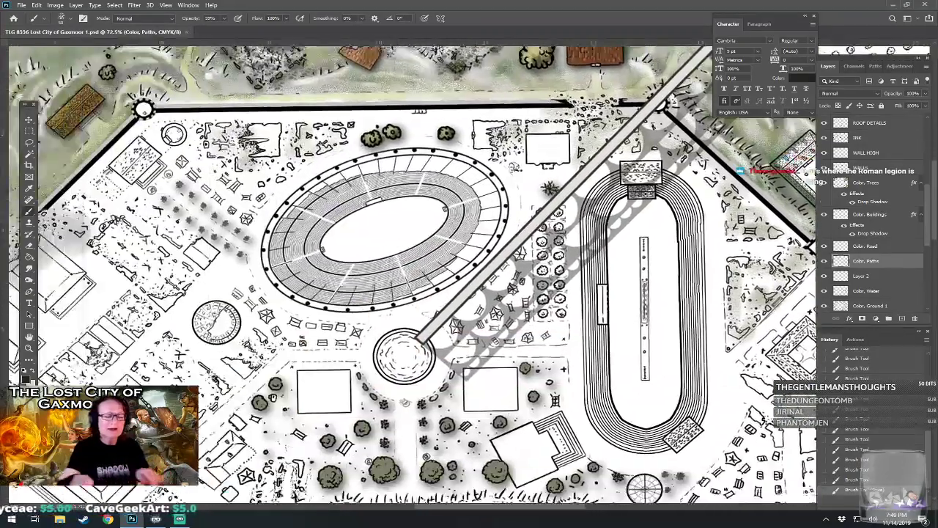
{"action": "scroll", "coordinate": [370, 375], "scroll_direction": "up", "scroll_amount": 5}
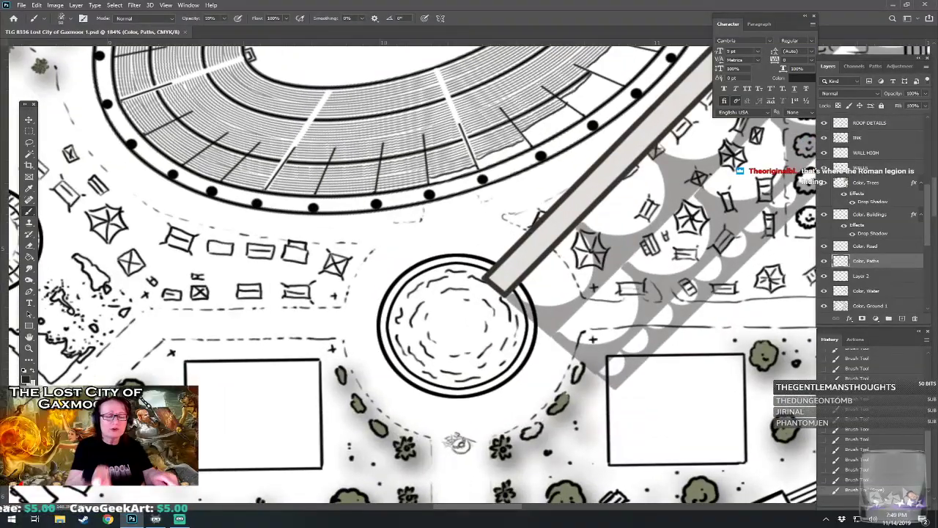
{"action": "scroll", "coordinate": [494, 350], "scroll_direction": "down", "scroll_amount": 4}
{"action": "left_click_drag", "start_coordinate": [367, 366], "coordinate": [745, 139]}
{"action": "left_click_drag", "start_coordinate": [352, 410], "coordinate": [488, 199]}
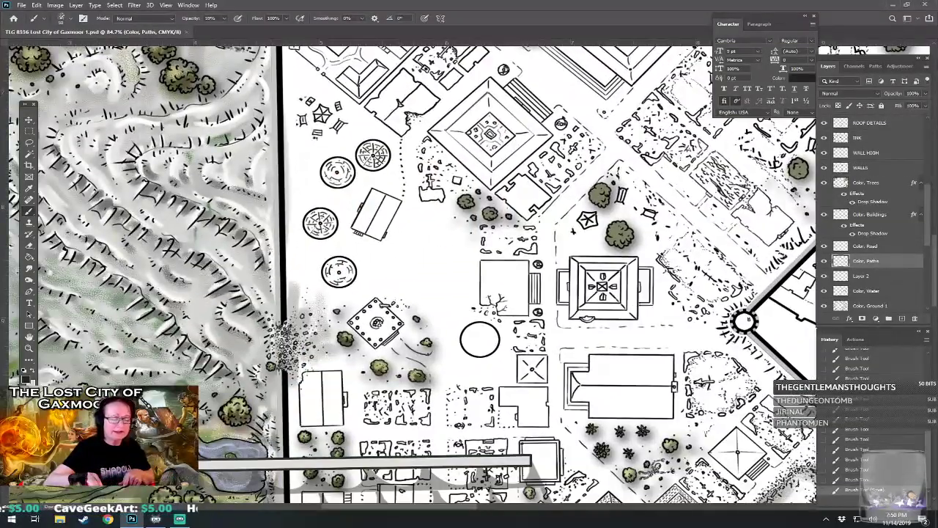
{"action": "left_click_drag", "start_coordinate": [749, 320], "coordinate": [314, 496]}
{"action": "left_click_drag", "start_coordinate": [616, 140], "coordinate": [288, 457]}
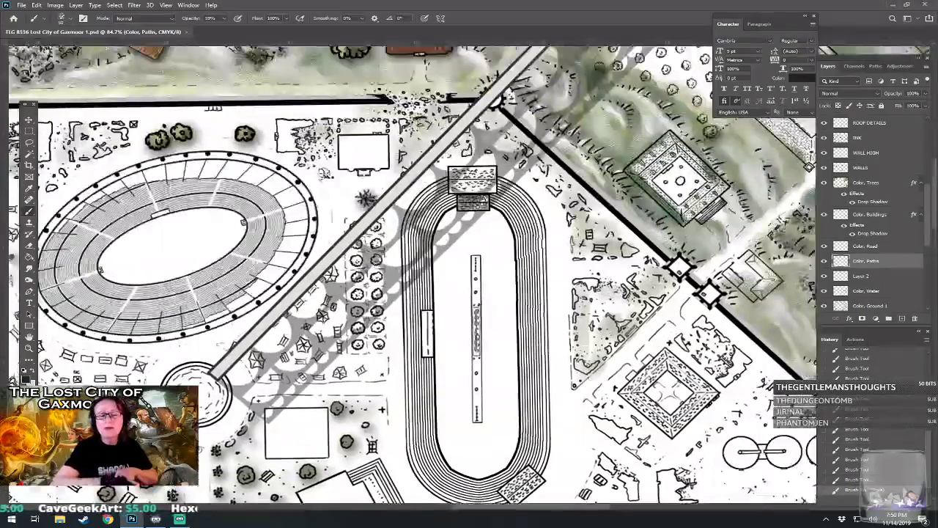
Examine the uncoloured orchard, courtyard building and houses along the white path outside the northeastern wall.
{"action": "left_click_drag", "start_coordinate": [513, 183], "coordinate": [376, 370]}
{"action": "scroll", "coordinate": [410, 275], "scroll_direction": "down", "scroll_amount": 3}
{"action": "left_click_drag", "start_coordinate": [410, 220], "coordinate": [385, 247]}
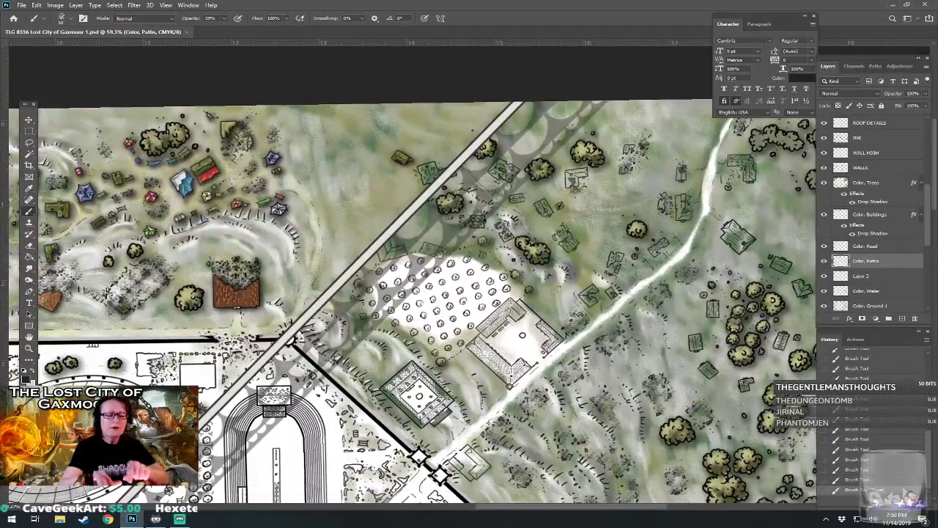
{"action": "scroll", "coordinate": [574, 226], "scroll_direction": "up", "scroll_amount": 5}
{"action": "left_click_drag", "start_coordinate": [574, 226], "coordinate": [489, 188]}
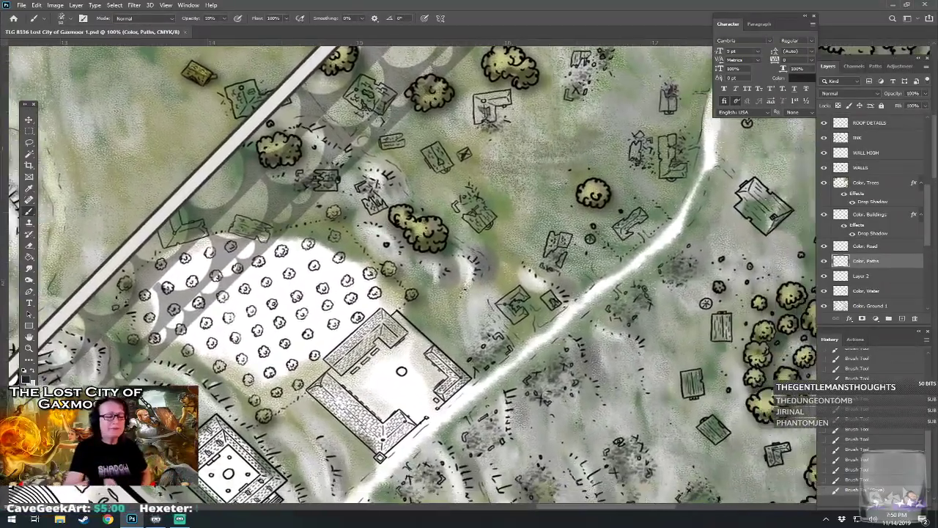
{"action": "scroll", "coordinate": [411, 275], "scroll_direction": "down", "scroll_amount": 1}
{"action": "left_click_drag", "start_coordinate": [469, 308], "coordinate": [418, 275]}
{"action": "scroll", "coordinate": [410, 275], "scroll_direction": "down", "scroll_amount": 2}
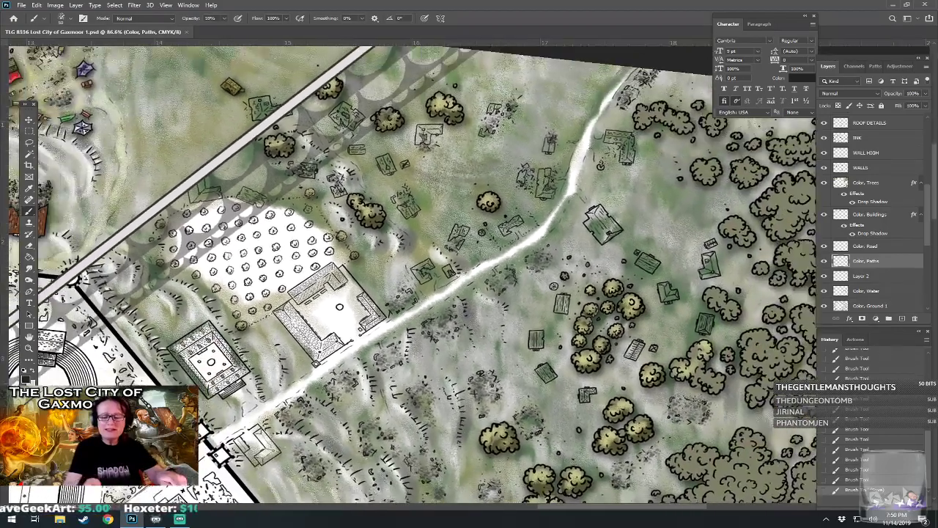
{"action": "scroll", "coordinate": [410, 275], "scroll_direction": "down", "scroll_amount": 2}
{"action": "scroll", "coordinate": [411, 275], "scroll_direction": "down", "scroll_amount": 2}
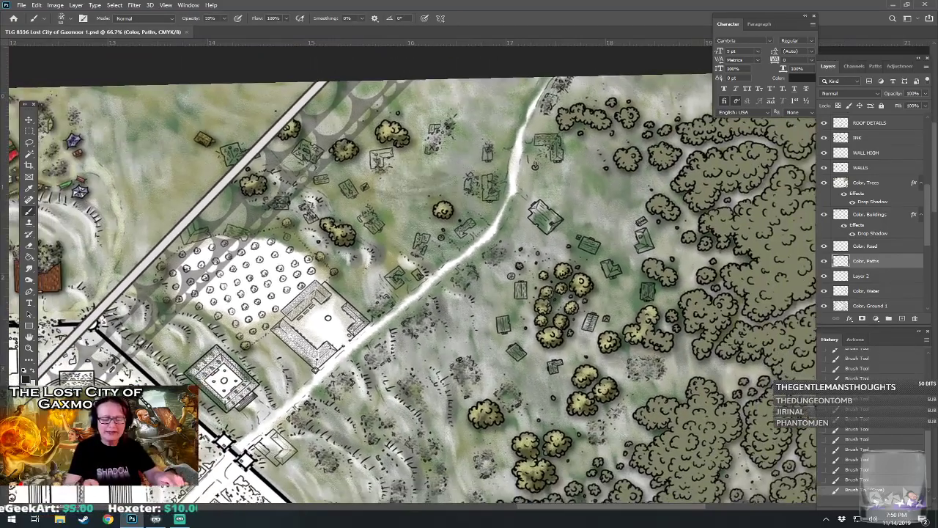
{"action": "scroll", "coordinate": [410, 275], "scroll_direction": "up", "scroll_amount": 1}
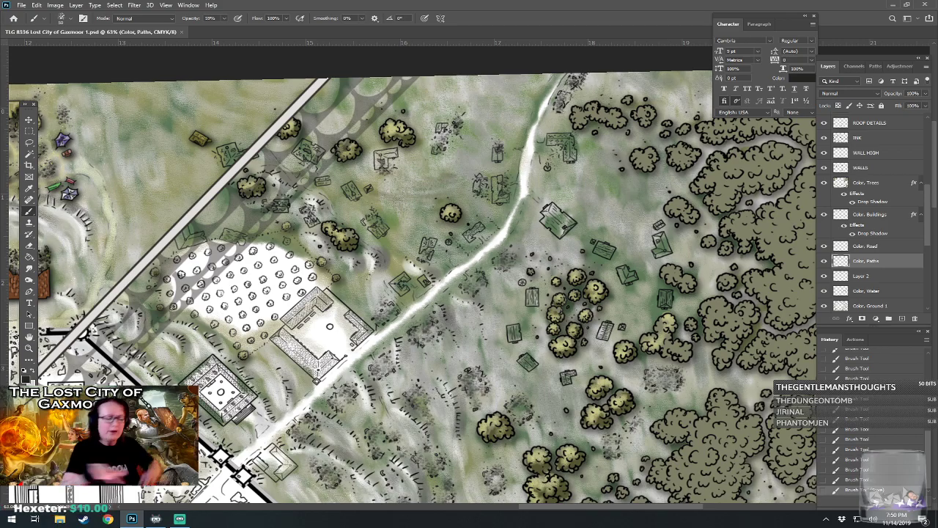
Inspect the orchard and walled buildings near the northeastern gate, and the hillside ruins down to the eastern forest.
{"action": "scroll", "coordinate": [169, 379], "scroll_direction": "up", "scroll_amount": 8}
{"action": "left_click_drag", "start_coordinate": [169, 380], "coordinate": [272, 380]}
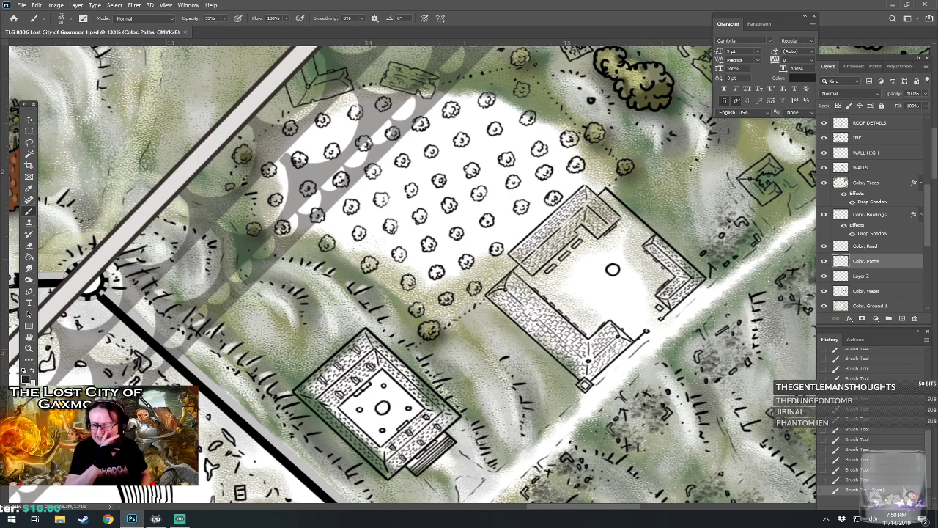
{"action": "left_click_drag", "start_coordinate": [410, 257], "coordinate": [336, 235]}
{"action": "scroll", "coordinate": [250, 427], "scroll_direction": "down", "scroll_amount": 5}
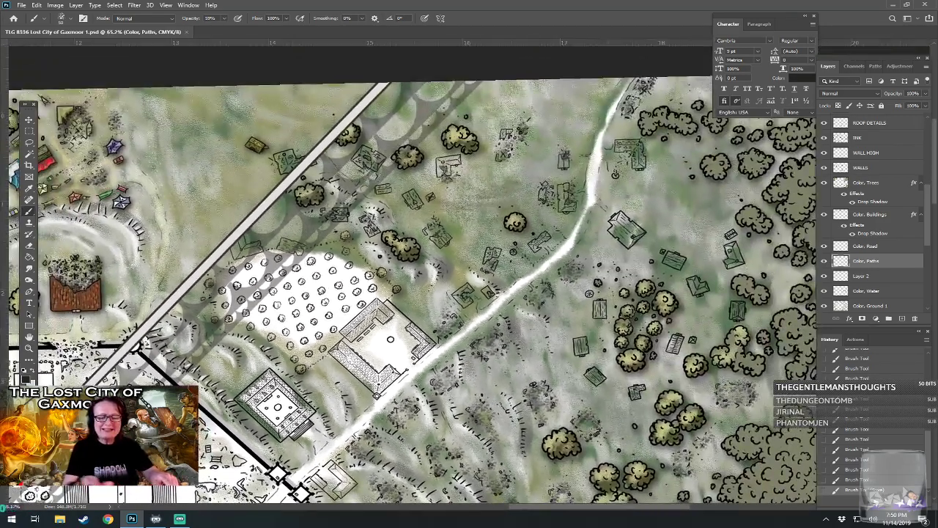
{"action": "left_click_drag", "start_coordinate": [454, 279], "coordinate": [410, 272]}
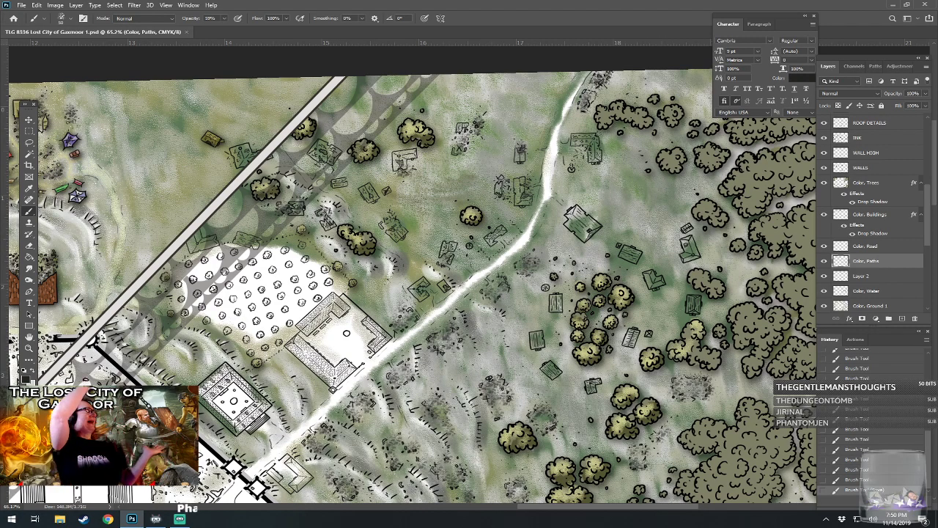
{"action": "scroll", "coordinate": [337, 448], "scroll_direction": "down", "scroll_amount": 1}
{"action": "left_click_drag", "start_coordinate": [322, 455], "coordinate": [376, 413]}
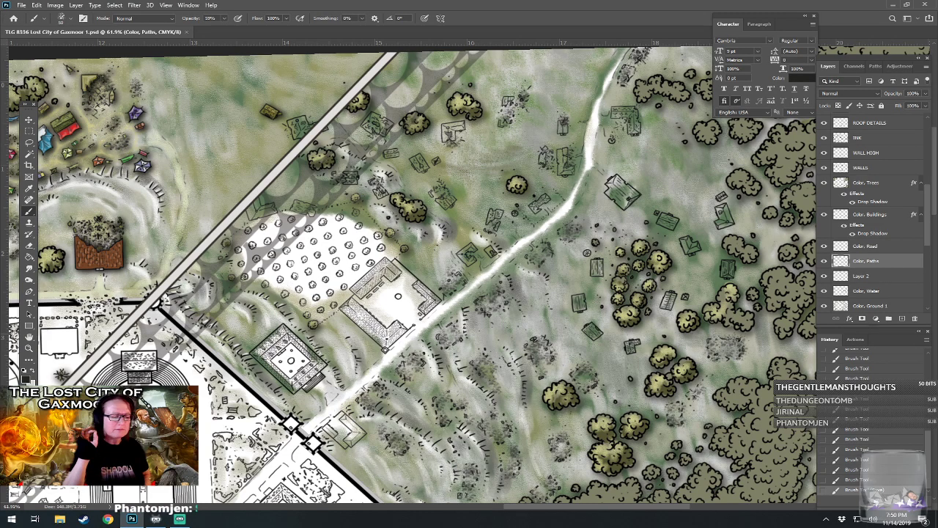
{"action": "left_click_drag", "start_coordinate": [375, 413], "coordinate": [525, 354]}
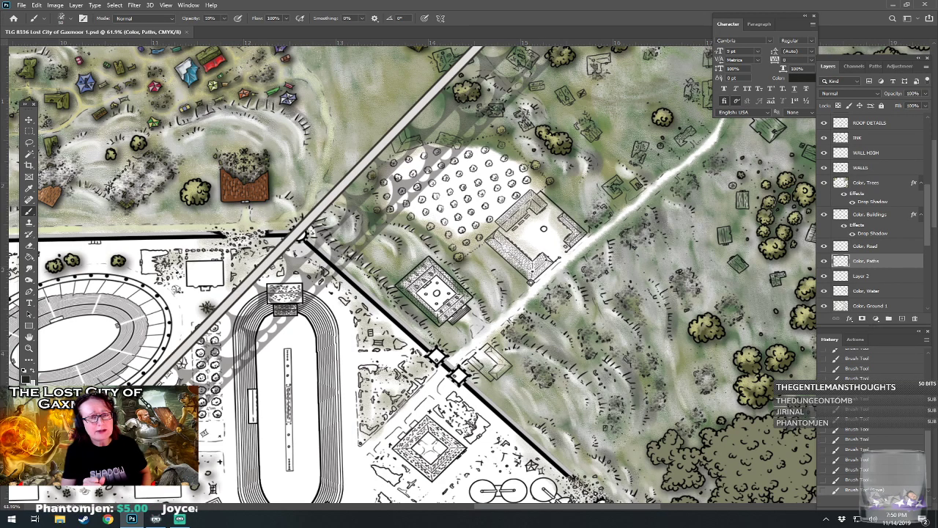
{"action": "left_click_drag", "start_coordinate": [532, 276], "coordinate": [155, 272]}
{"action": "left_click_drag", "start_coordinate": [495, 243], "coordinate": [561, 127]}
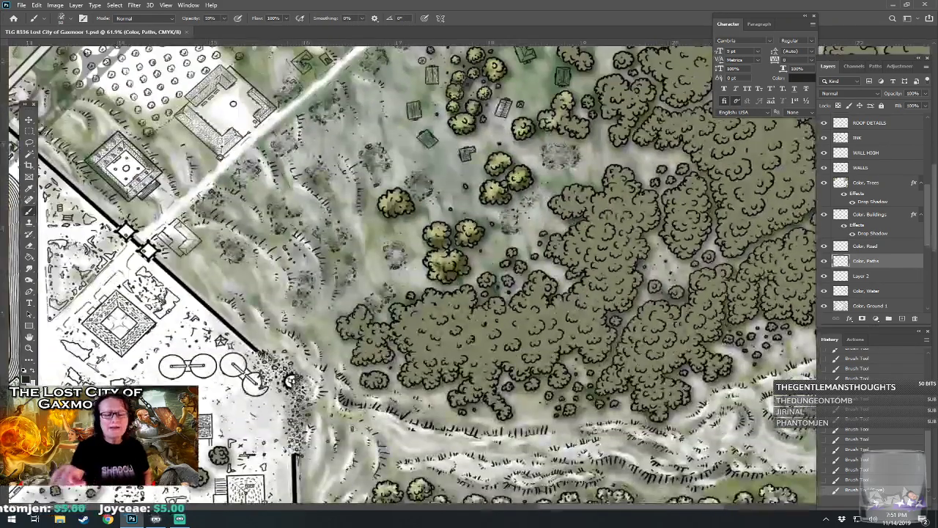
Examine the uncoloured city interior from the northeastern gate past the racetrack and round pool to the inner walled citadel.
{"action": "left_click_drag", "start_coordinate": [411, 279], "coordinate": [472, 122]}
{"action": "left_click_drag", "start_coordinate": [350, 222], "coordinate": [731, 405]}
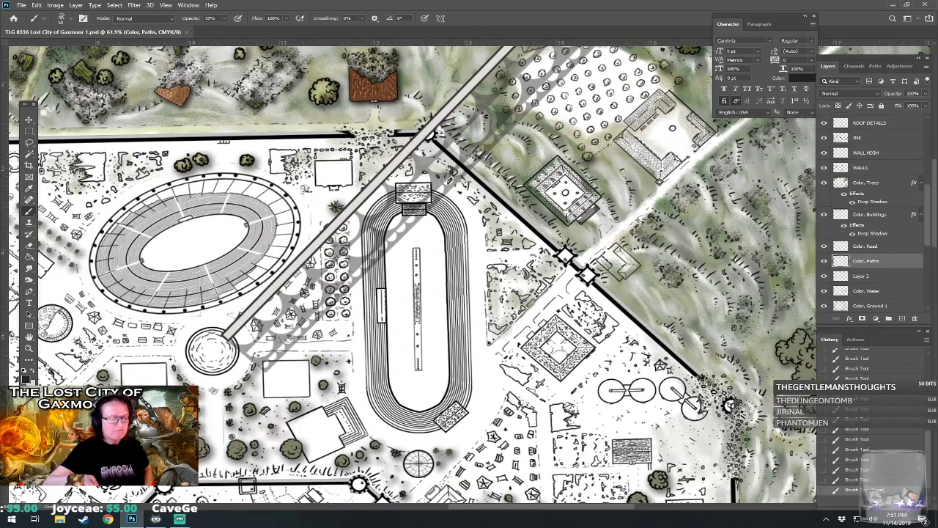
{"action": "left_click_drag", "start_coordinate": [330, 308], "coordinate": [615, 131]}
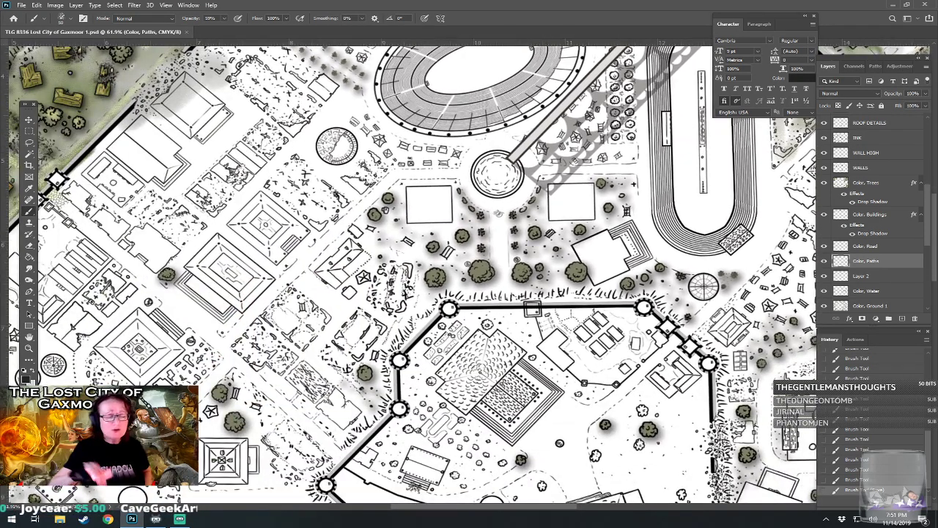
{"action": "left_click_drag", "start_coordinate": [279, 339], "coordinate": [213, 339]}
{"action": "left_click_drag", "start_coordinate": [352, 323], "coordinate": [365, 224]}
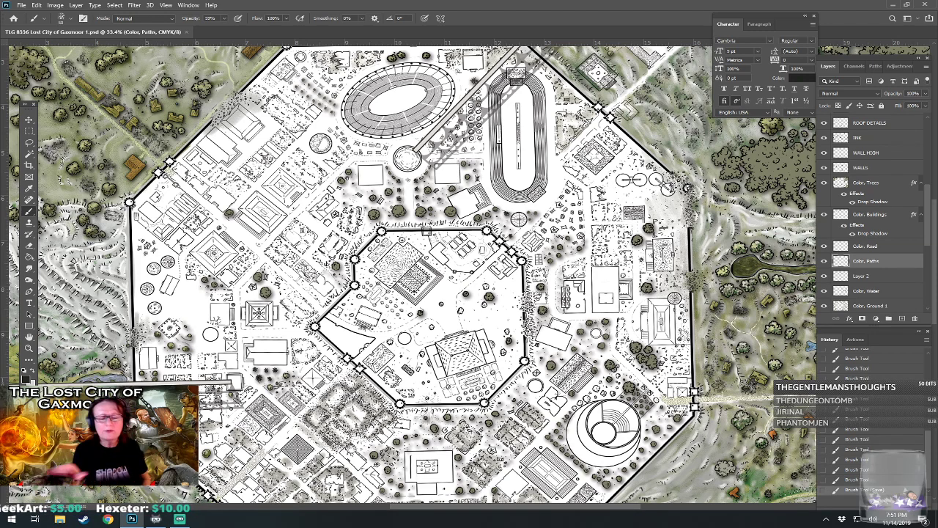
Review the whole octagonal walled city against the coloured forests, cliffs and ruins around it, up to the map's northern edge.
{"action": "left_click_drag", "start_coordinate": [440, 293], "coordinate": [429, 248]}
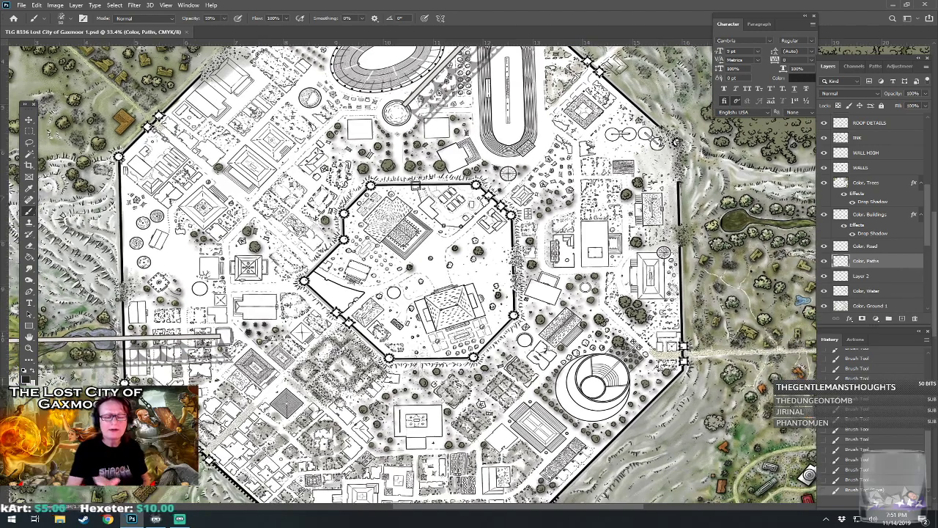
{"action": "scroll", "coordinate": [575, 345], "scroll_direction": "down", "scroll_amount": 2}
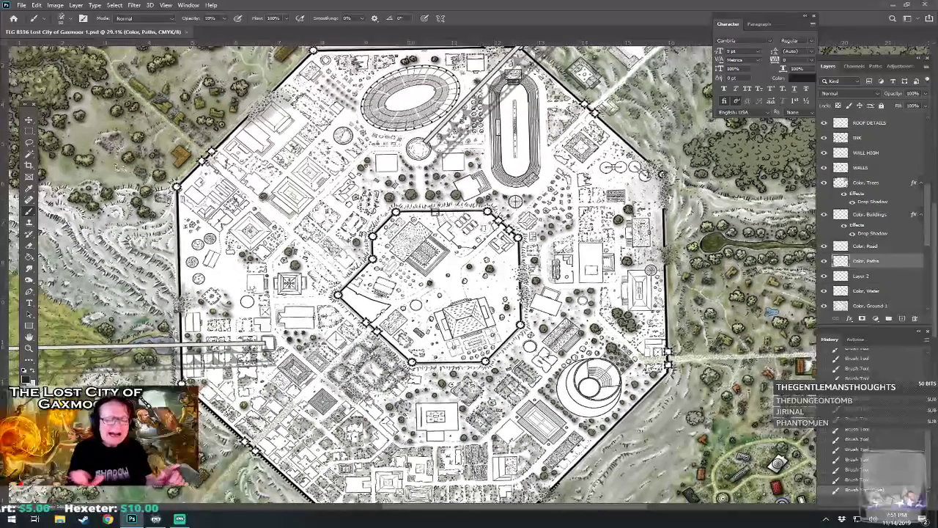
{"action": "left_click_drag", "start_coordinate": [440, 294], "coordinate": [450, 268]}
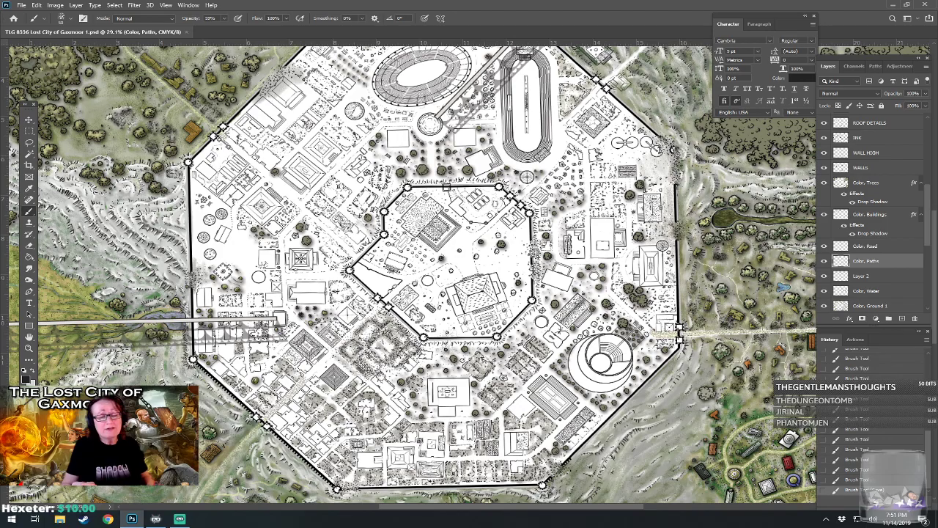
{"action": "left_click_drag", "start_coordinate": [440, 256], "coordinate": [445, 331]}
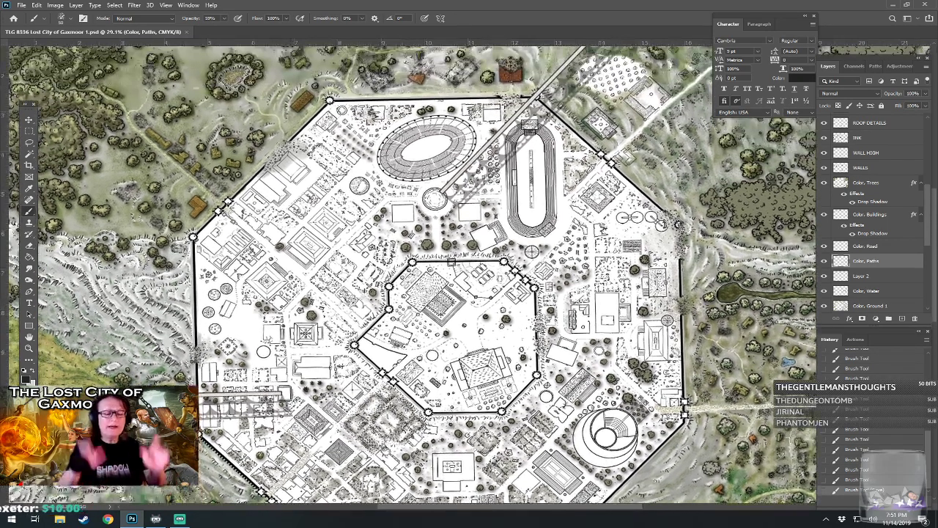
{"action": "left_click_drag", "start_coordinate": [381, 234], "coordinate": [356, 321]}
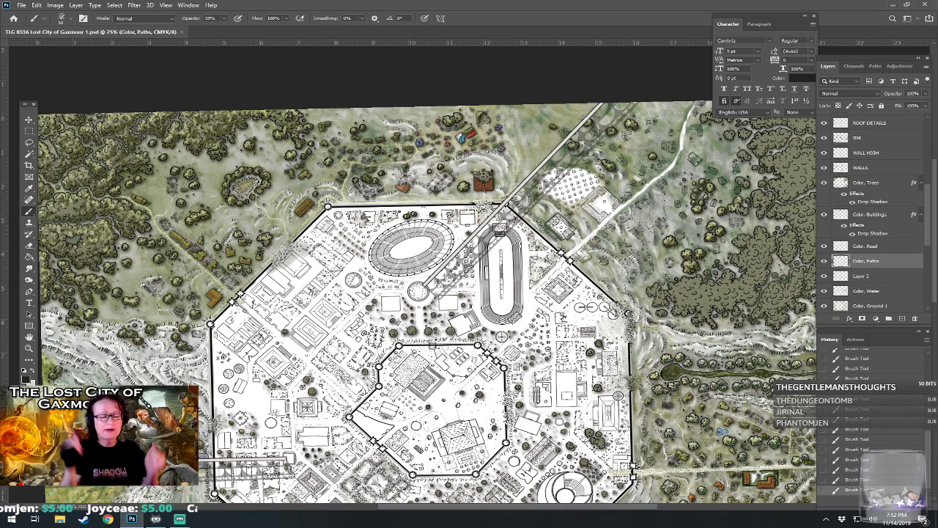
{"action": "scroll", "coordinate": [427, 272], "scroll_direction": "down", "scroll_amount": 2}
{"action": "scroll", "coordinate": [427, 273], "scroll_direction": "up", "scroll_amount": 1}
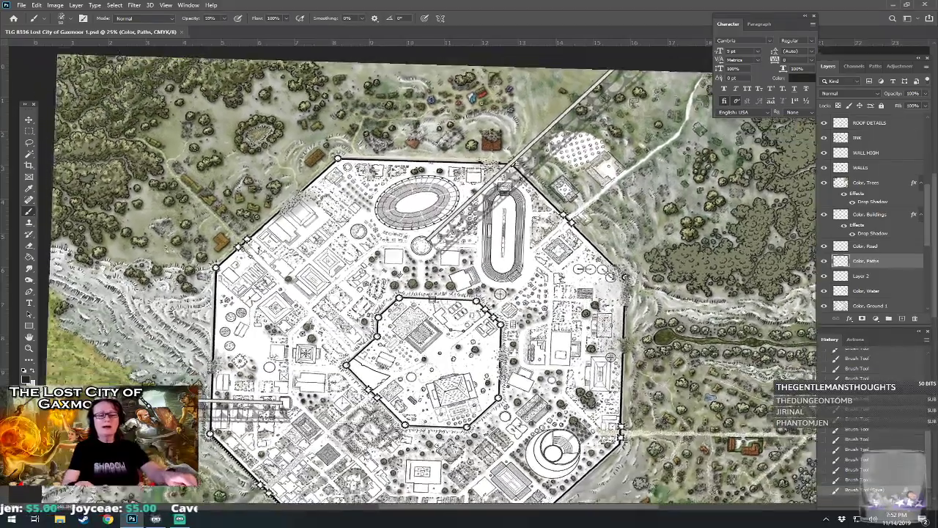
{"action": "scroll", "coordinate": [426, 272], "scroll_direction": "down", "scroll_amount": 3}
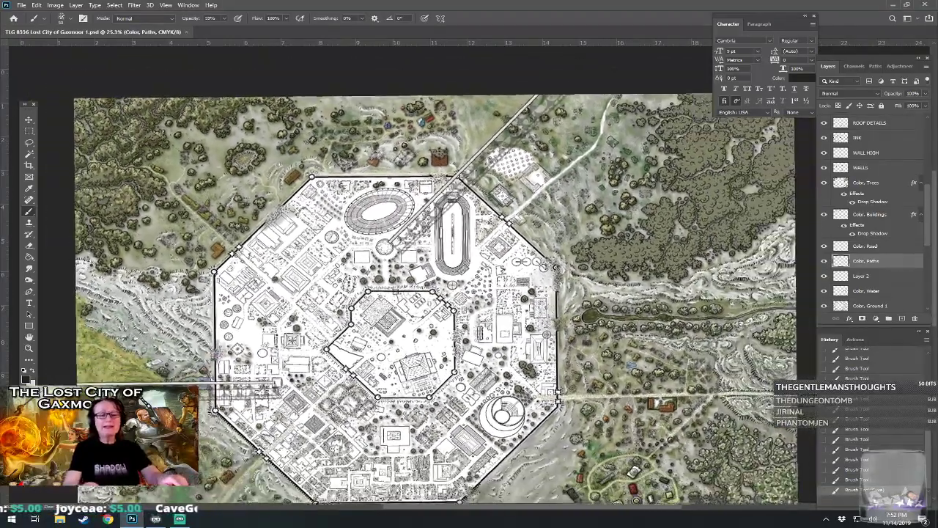